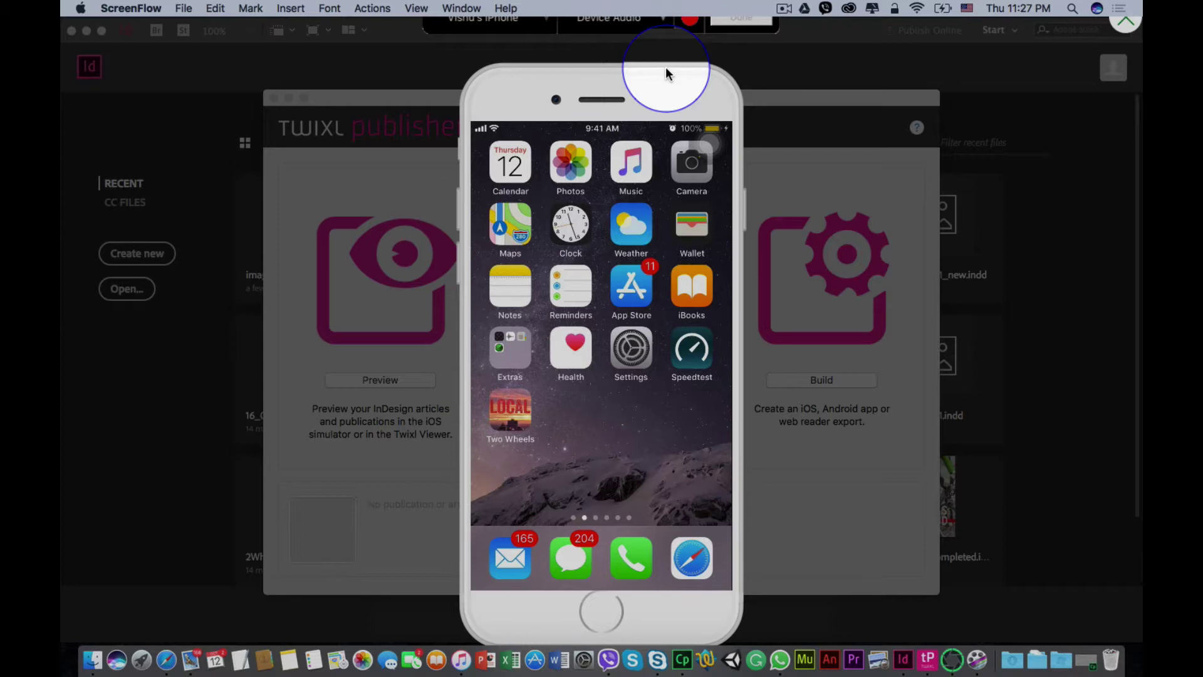
Move the mirrored iPhone window toward the screen's middle and press the Two Wheels icon
drag(639, 71, 774, 75)
drag(671, 94, 671, 91)
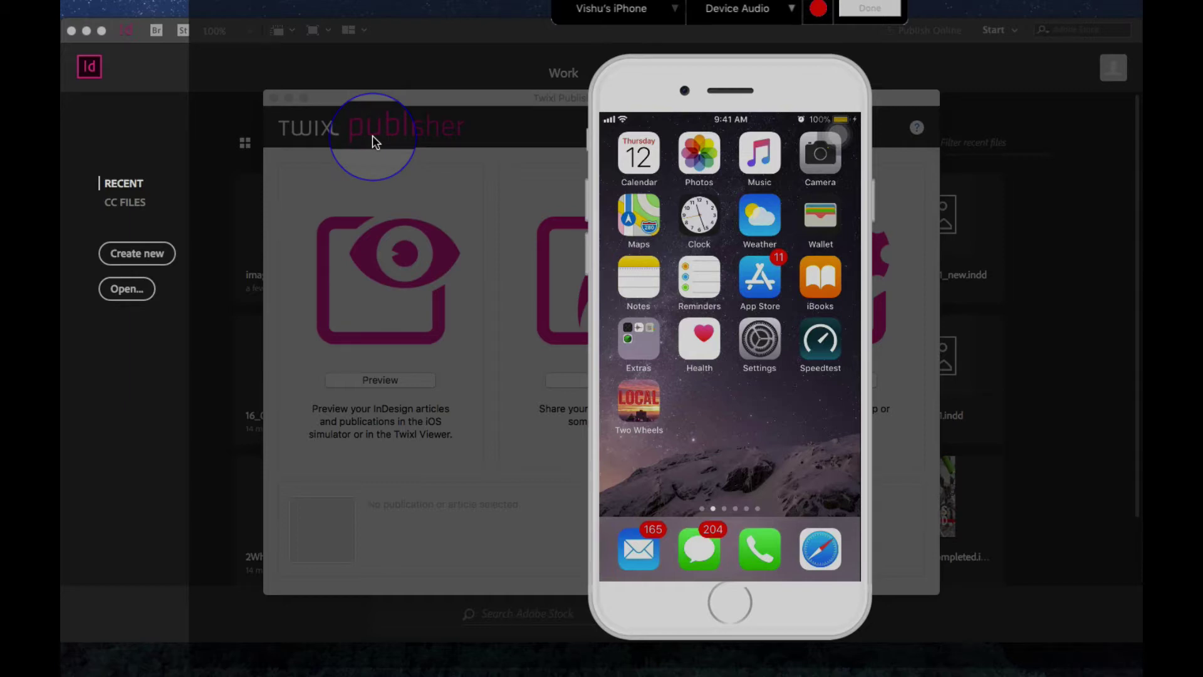
drag(685, 73, 562, 64)
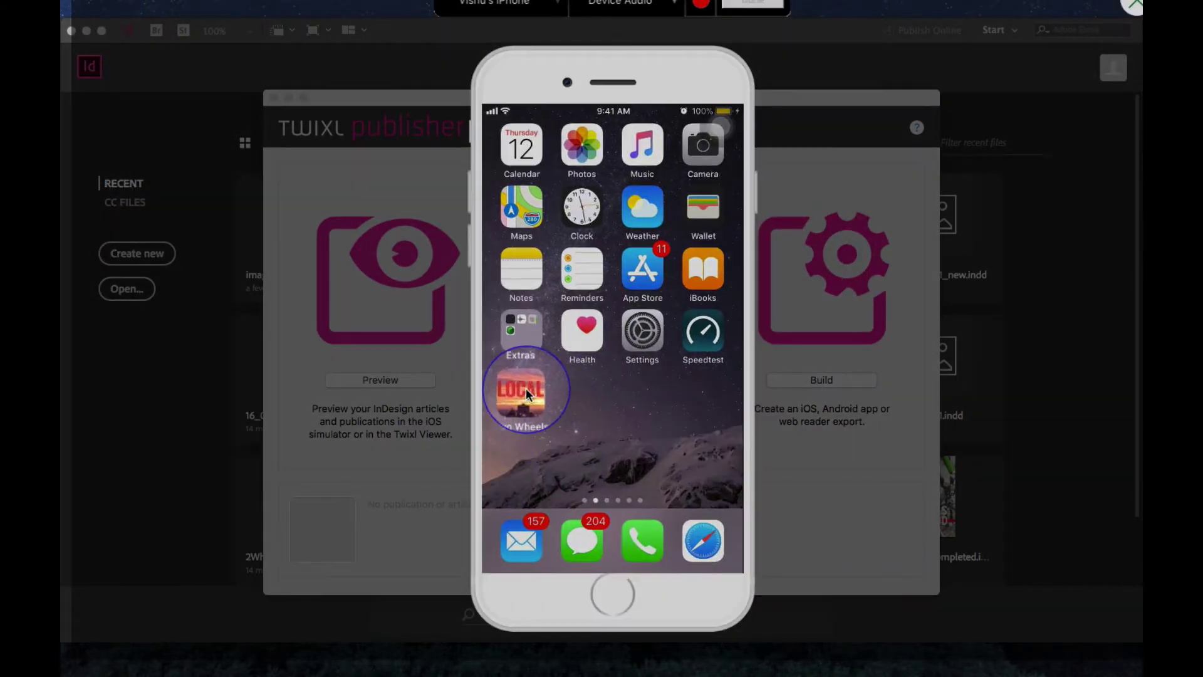
drag(534, 417, 561, 404)
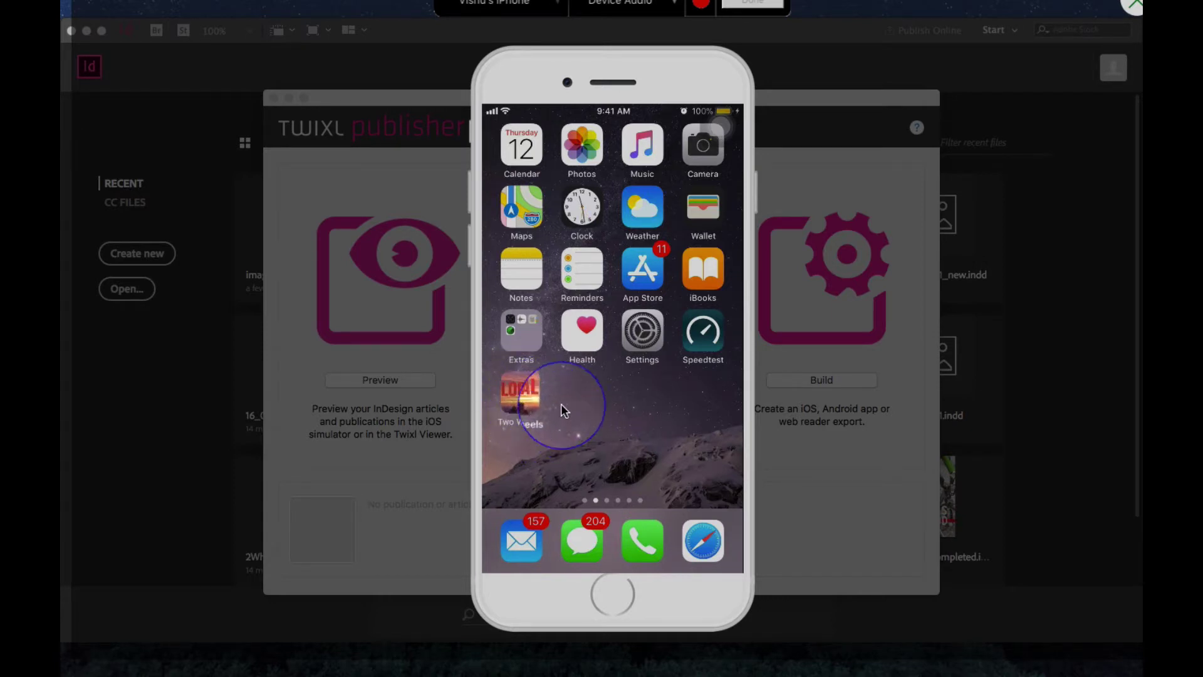
Launch the Two Wheels app and reveal the 2 Wheels Good cover
click(535, 397)
click(595, 334)
drag(596, 334, 584, 420)
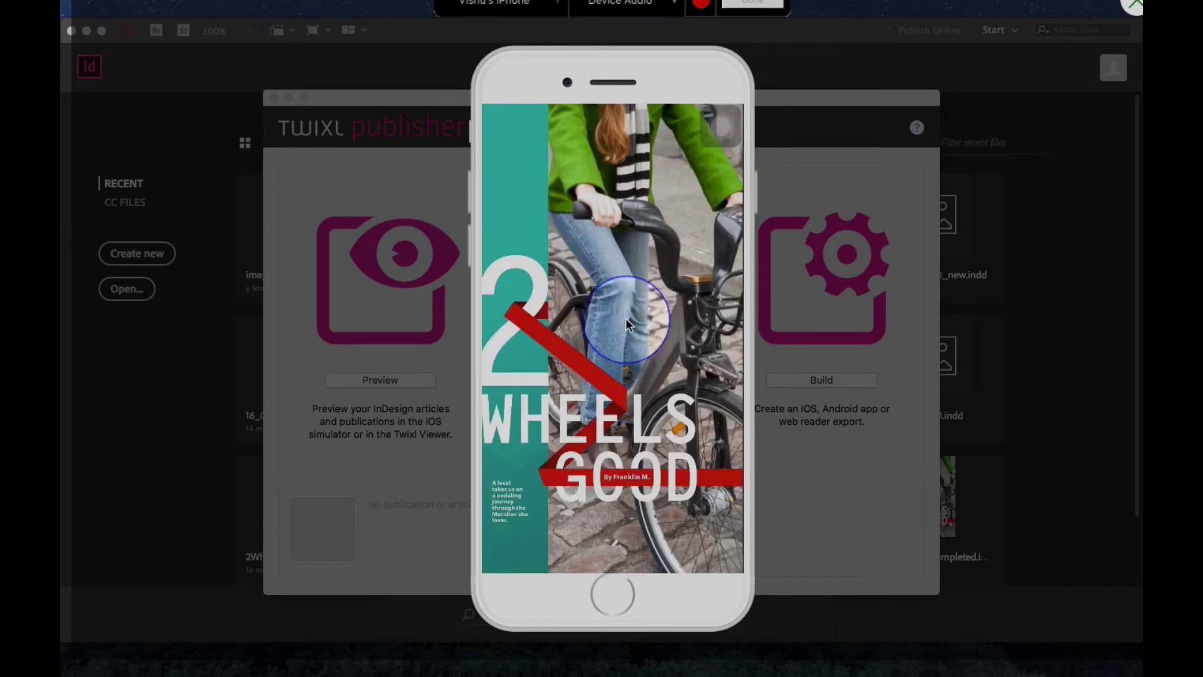
Tap the cover to play its animation, then turn to the next article page
click(490, 397)
click(511, 343)
click(503, 404)
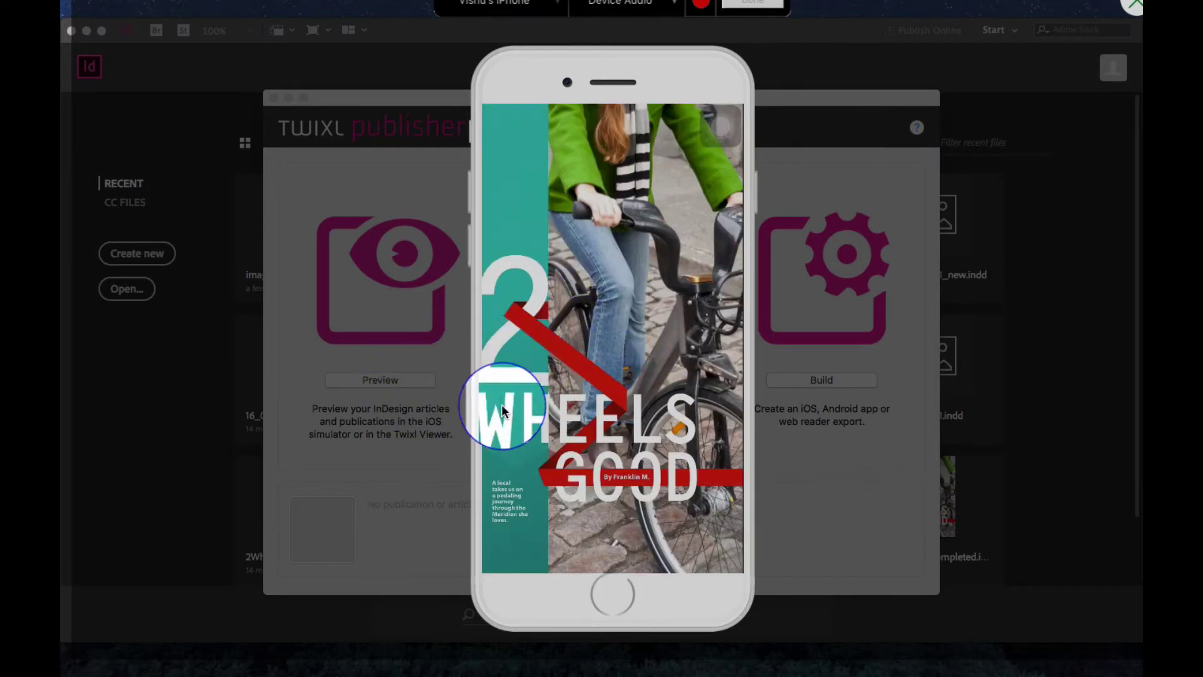
click(583, 344)
drag(583, 344, 662, 312)
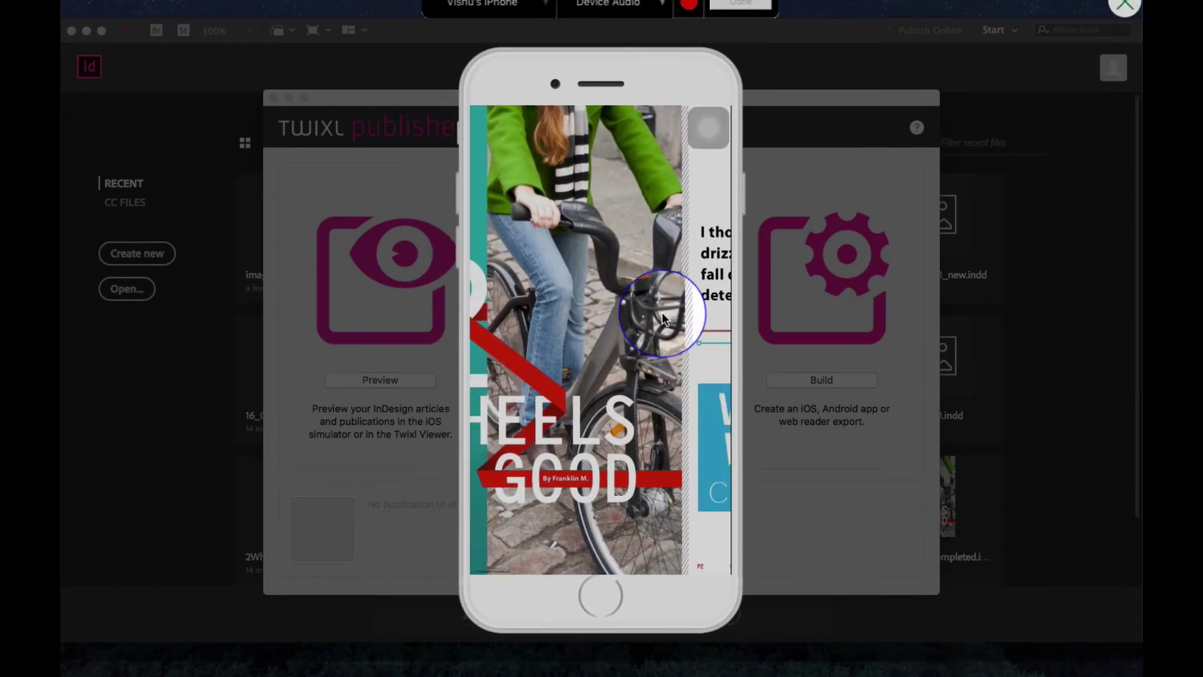
drag(656, 385, 649, 403)
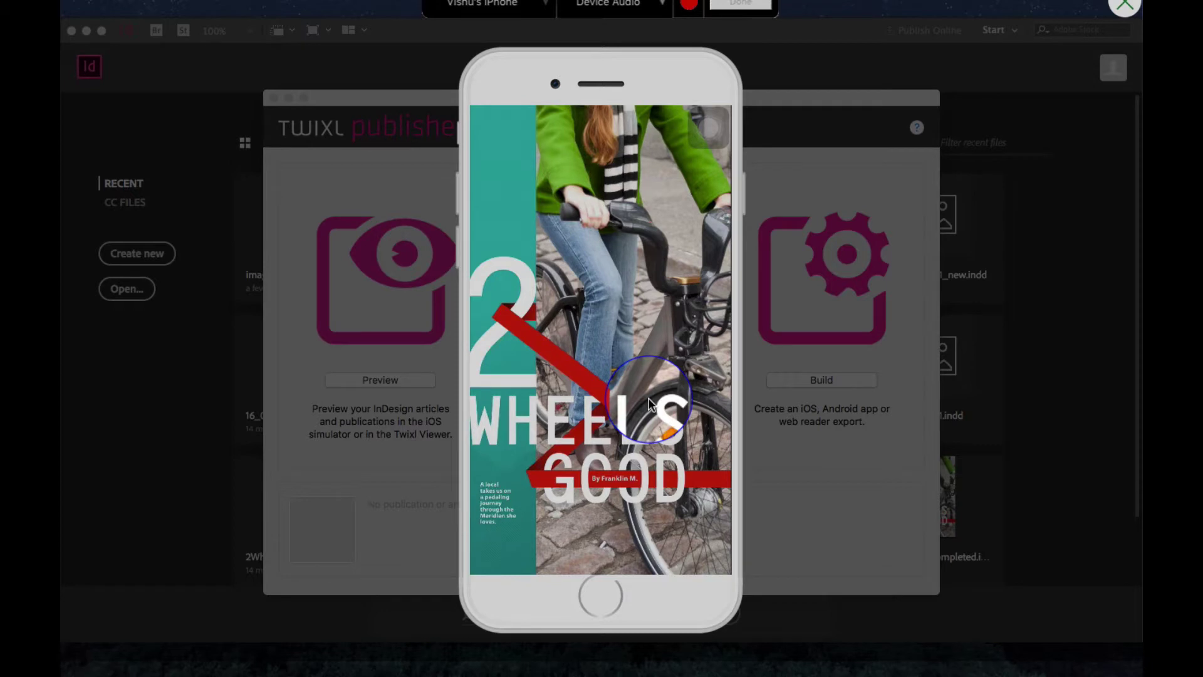
drag(648, 397, 648, 397)
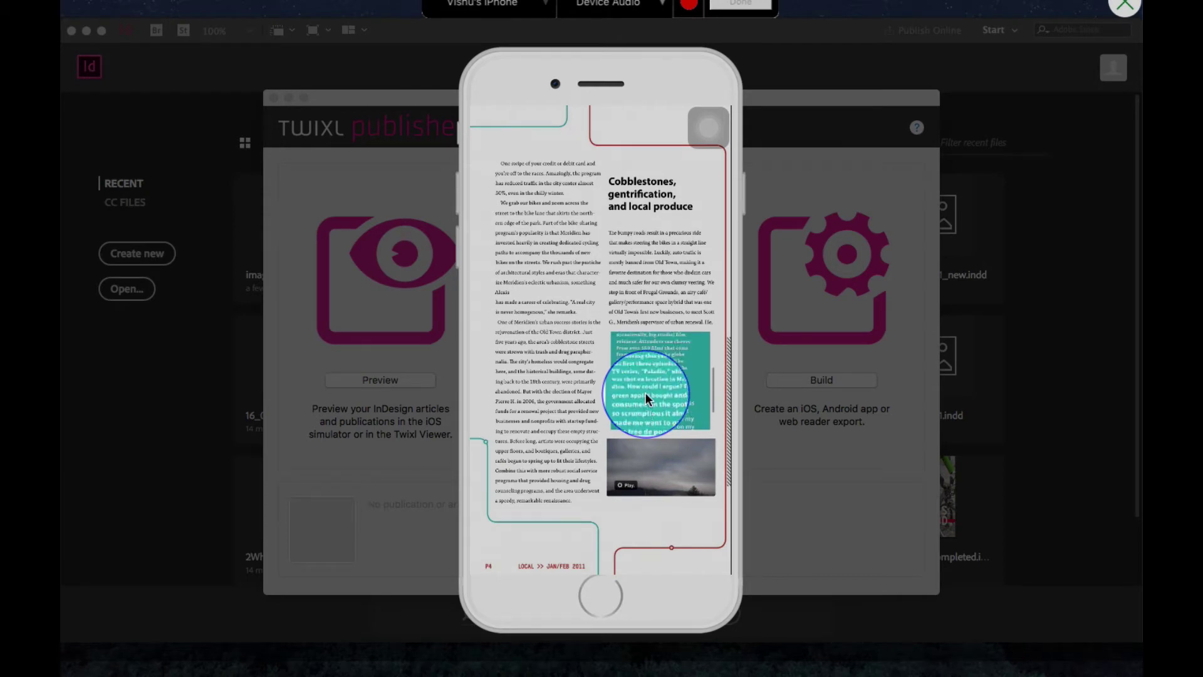
Play the embedded video full-screen, show its controls, then close it back to the page
click(671, 479)
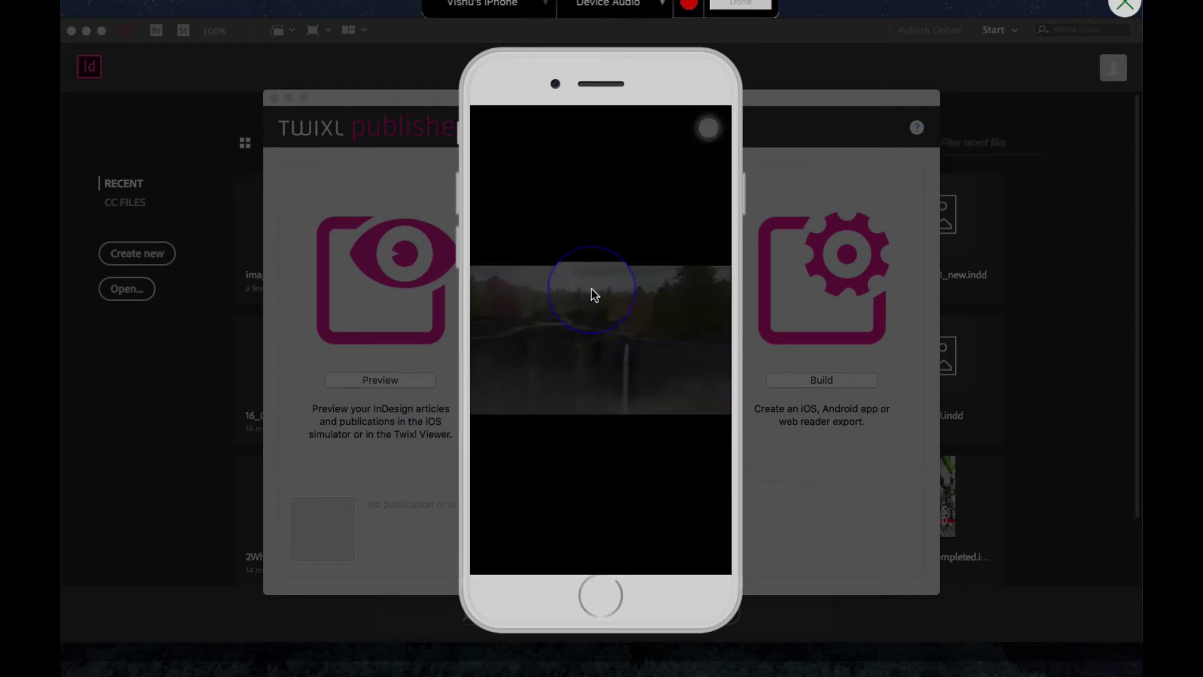
click(576, 273)
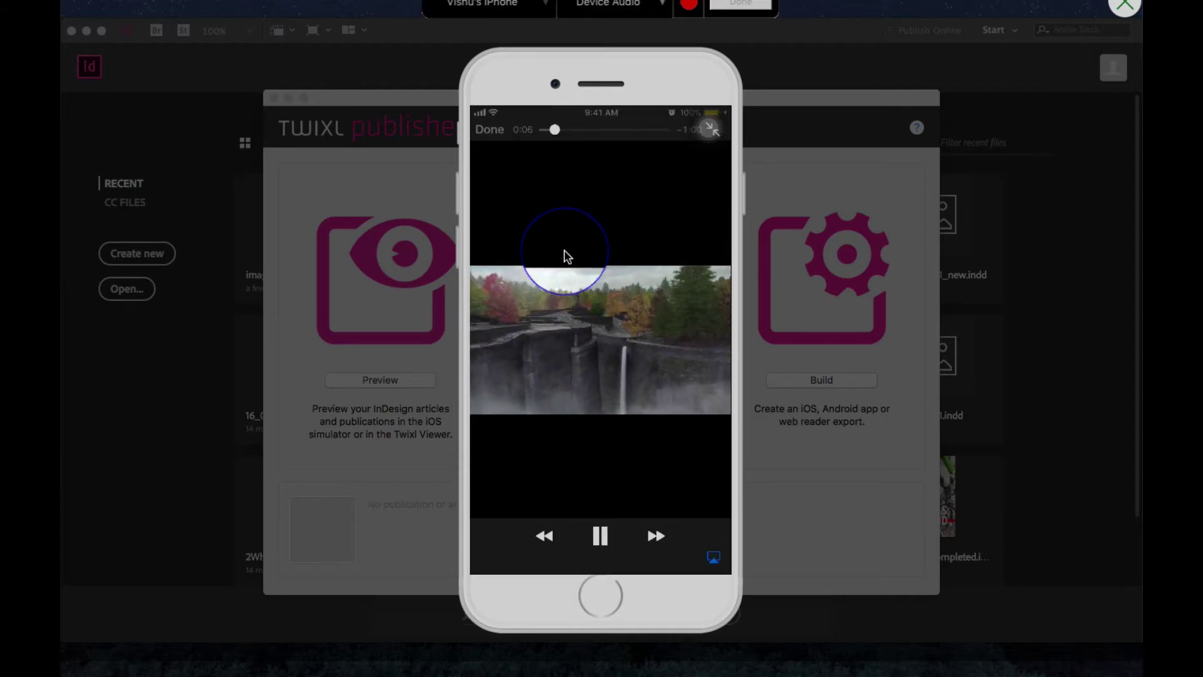
click(505, 133)
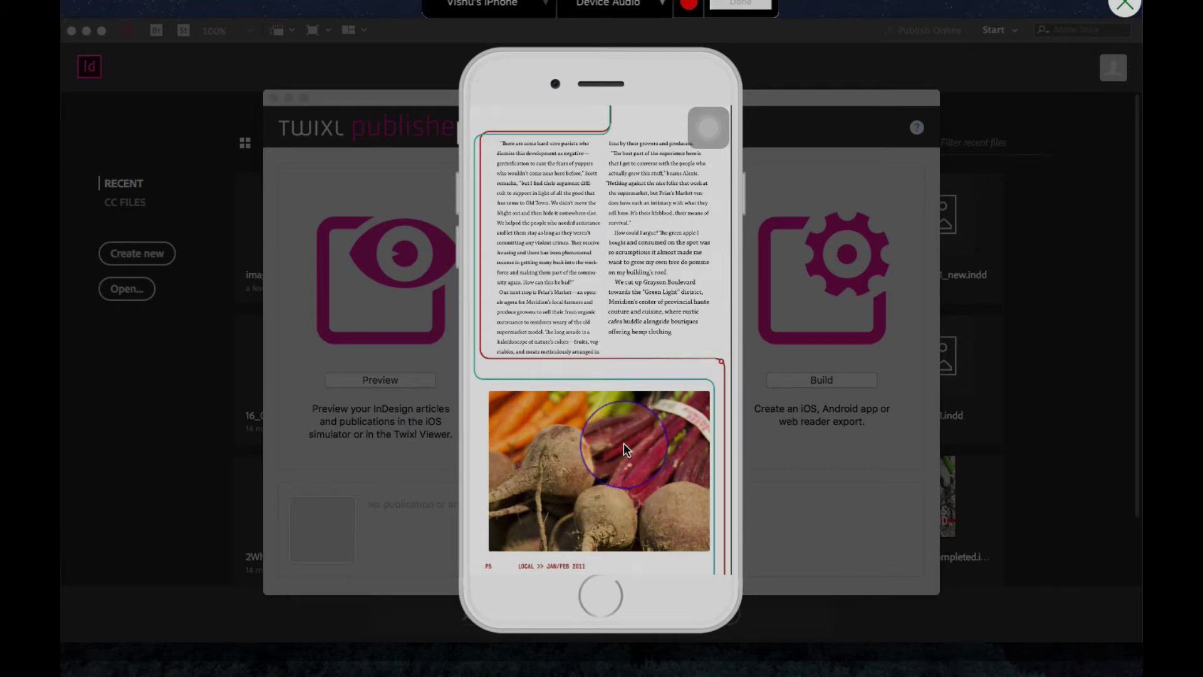
Turn to the street-photo page and open its Visit Us website link
click(681, 419)
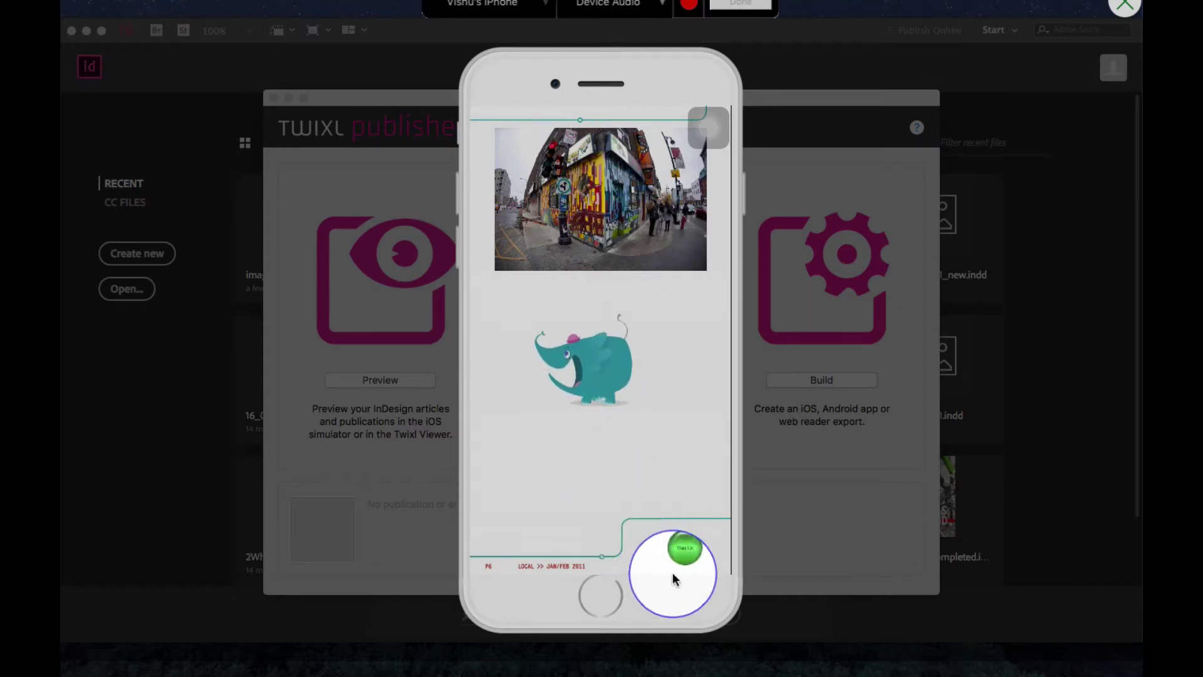
click(705, 569)
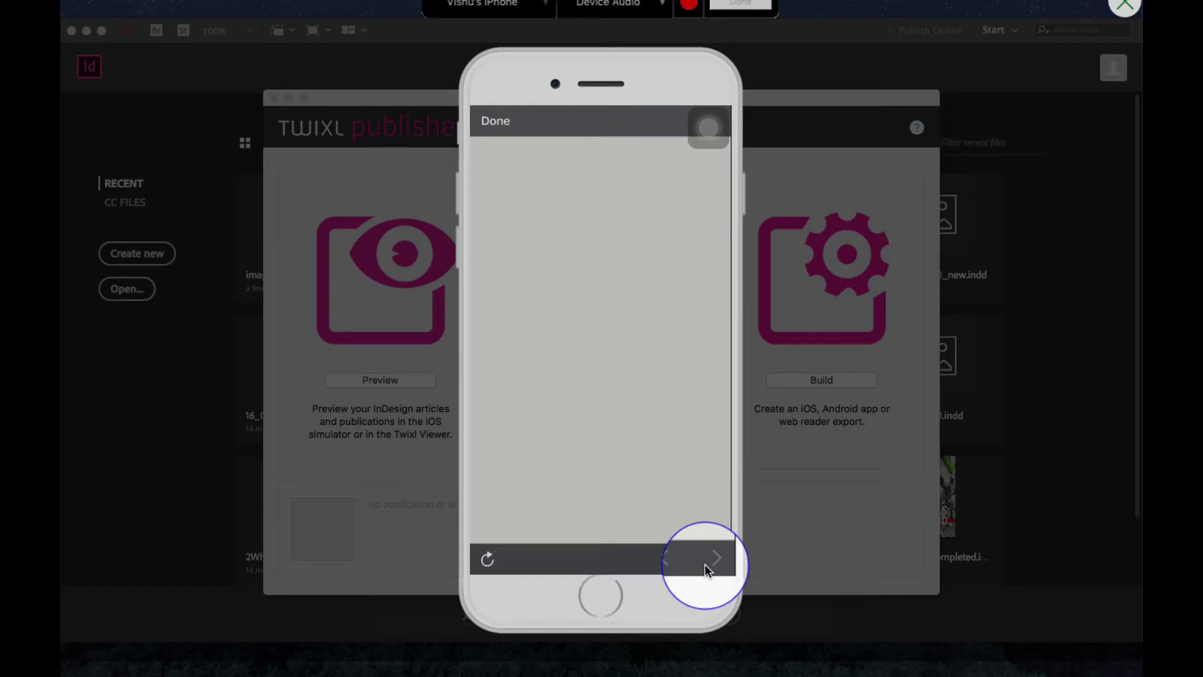
Allow location access for both Two Wheels and google.com
click(643, 384)
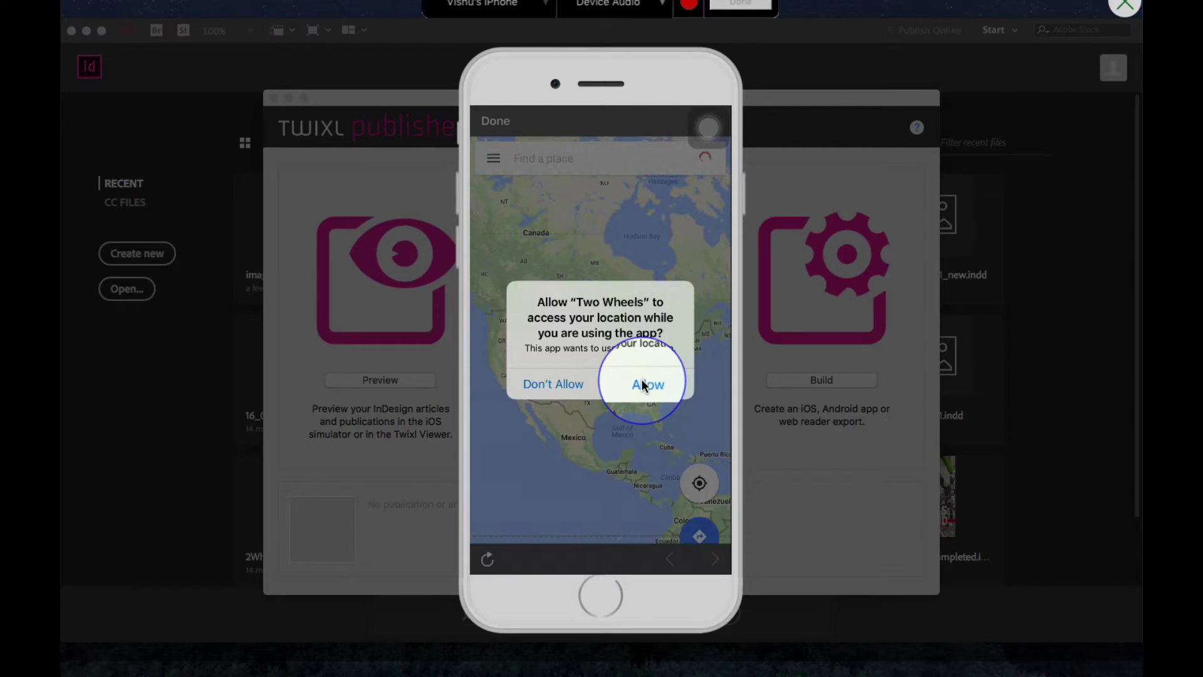
click(644, 385)
click(644, 385)
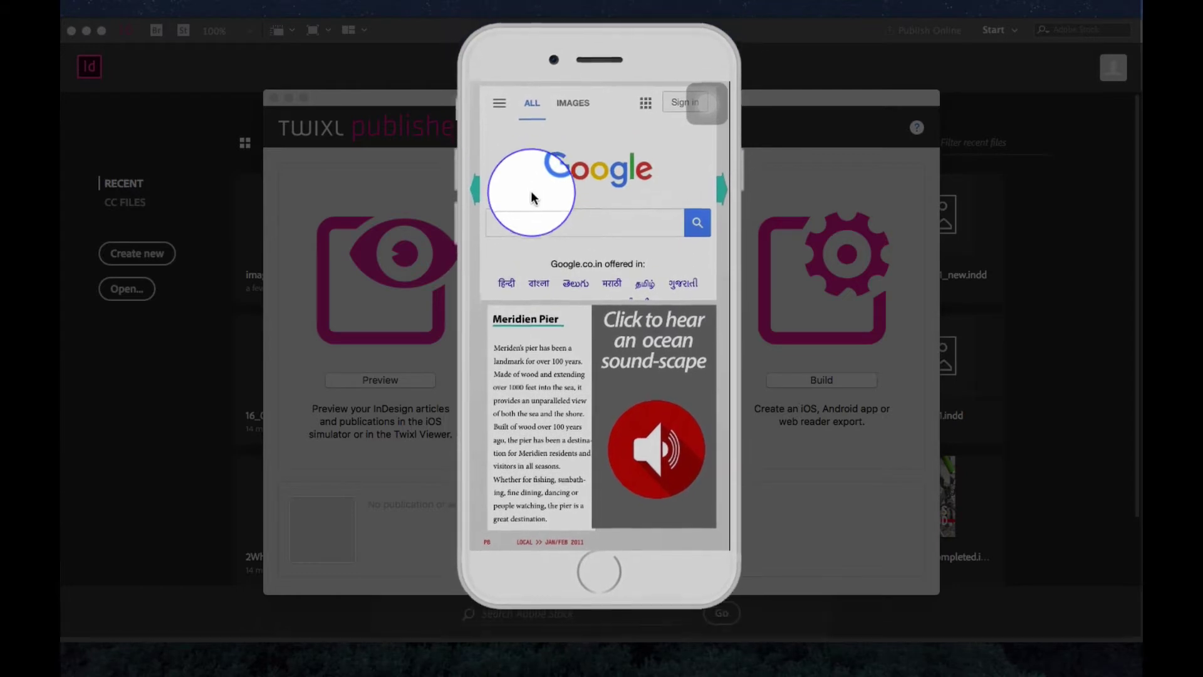
Search the embedded Google page for 'indesign'
scroll(531, 192, down, 5)
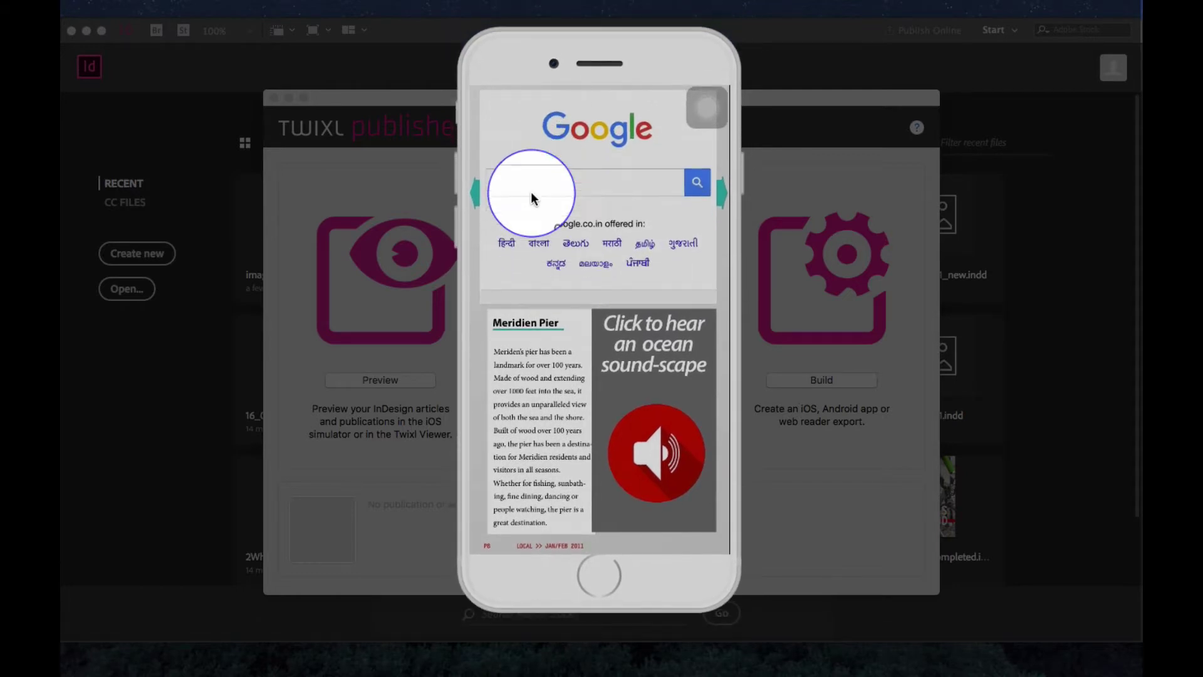
scroll(532, 192, up, 5)
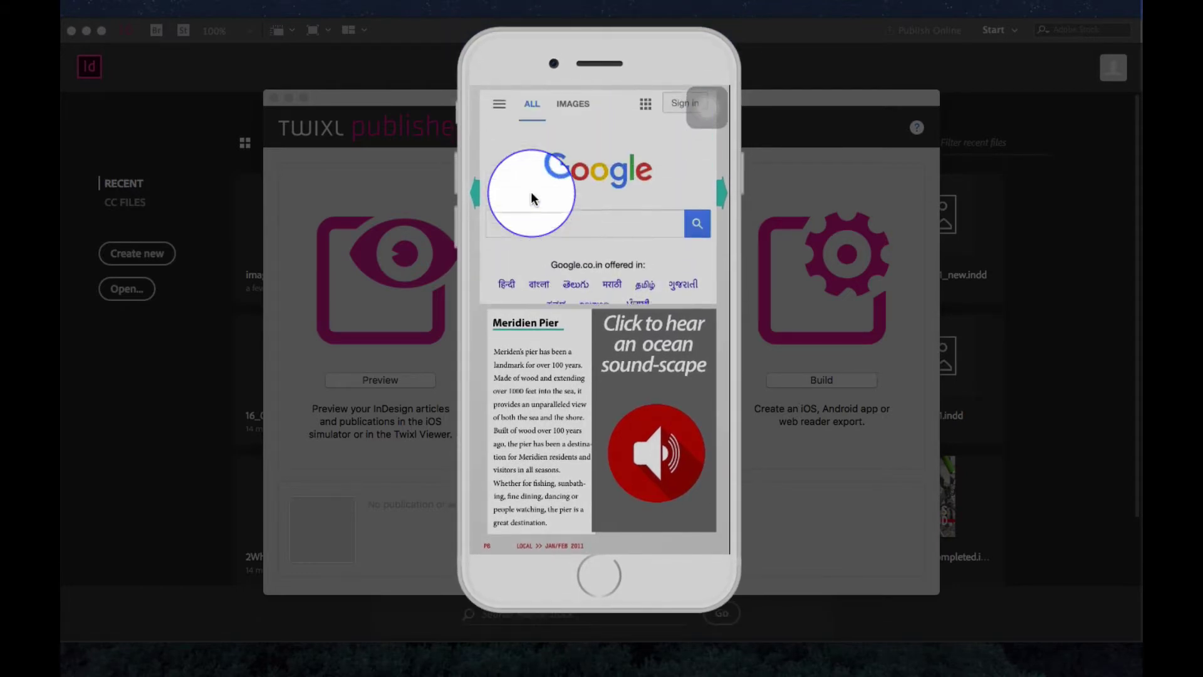
click(532, 192)
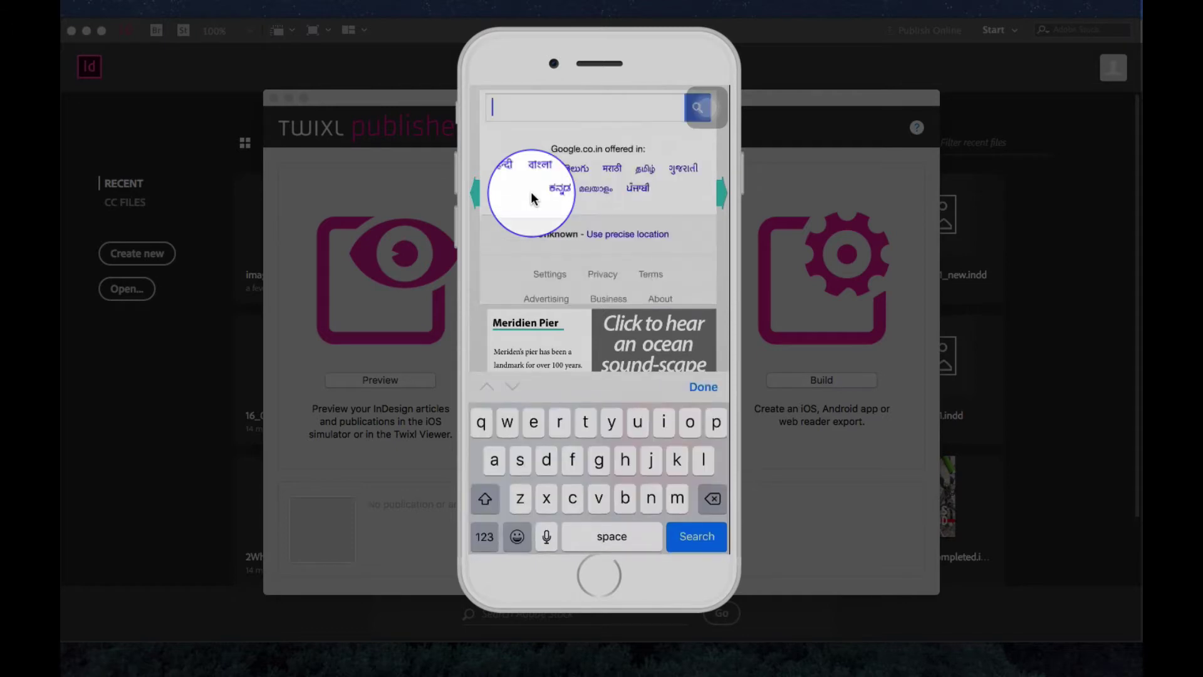
text(i)
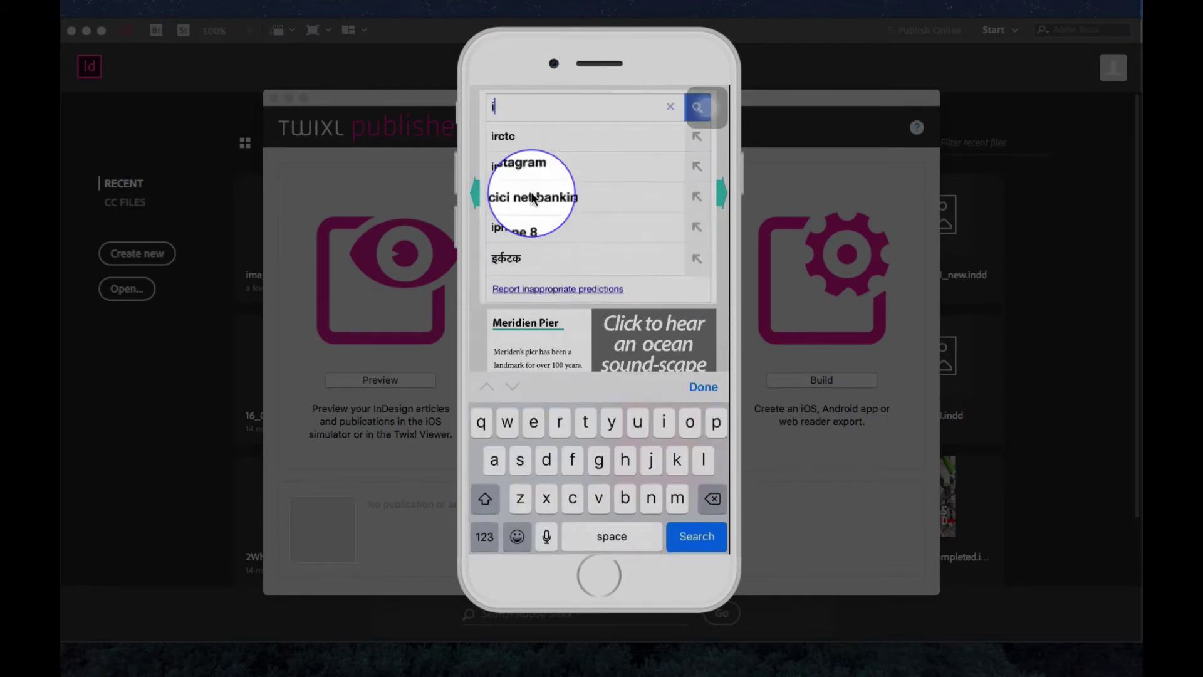
text(ndes)
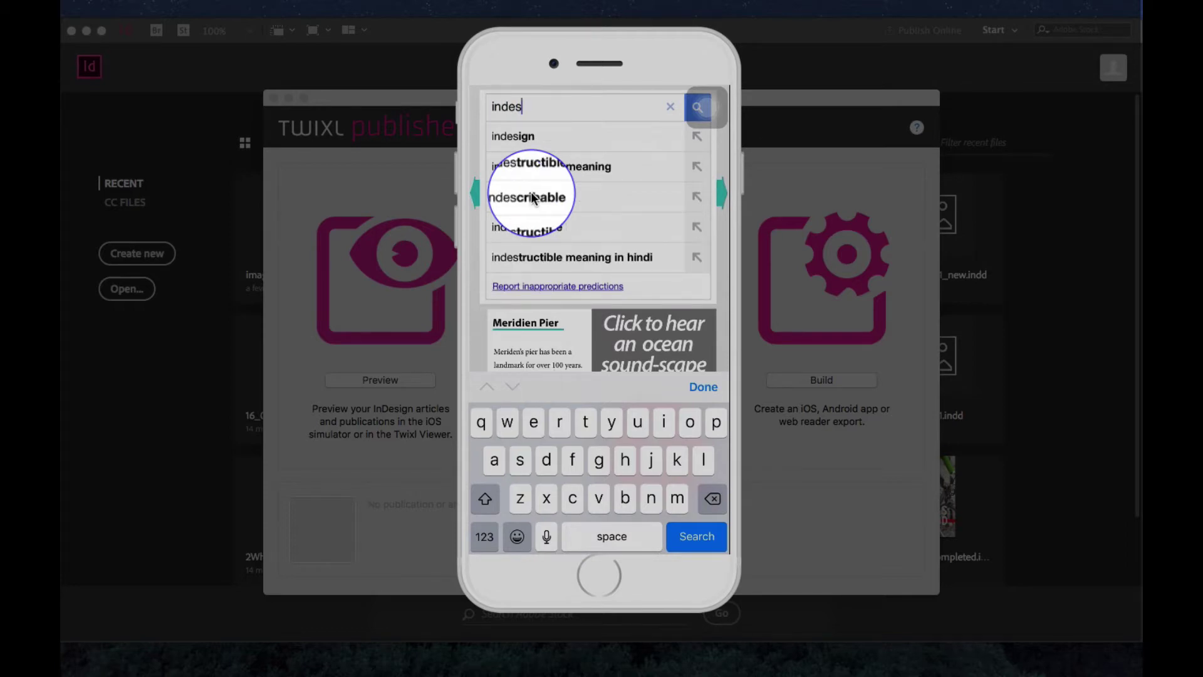
text(ign)
key(Return)
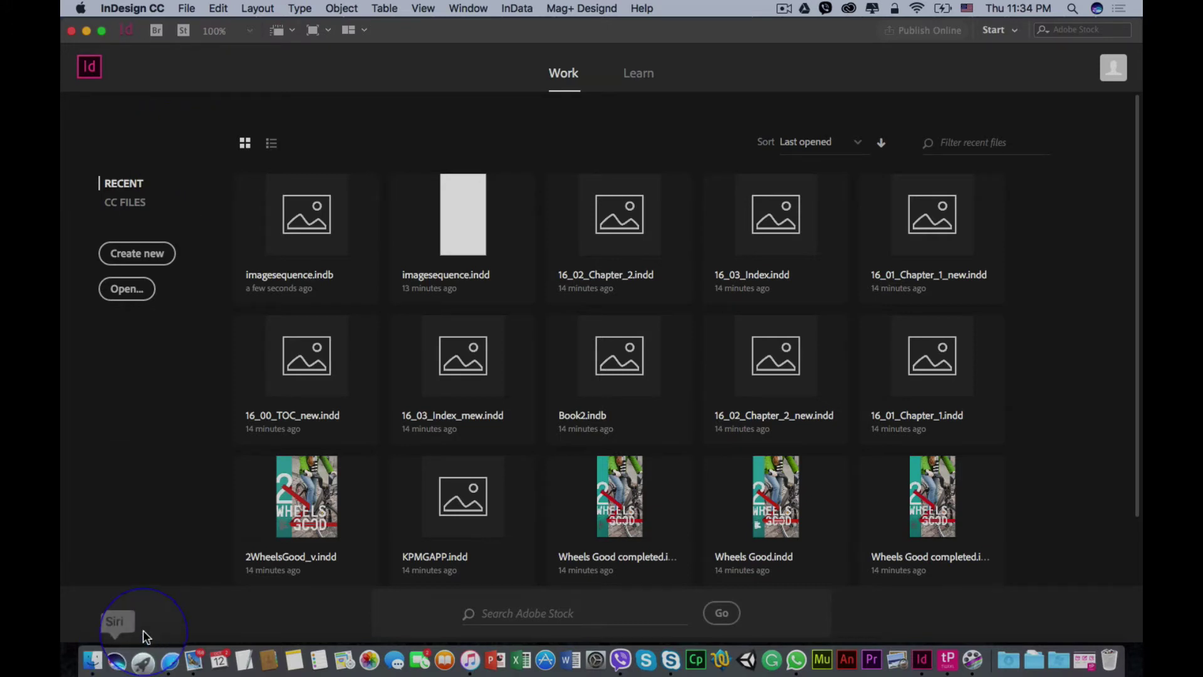
Open a new Safari window and load twixlmedia.com from the typed 'twix'
right_click(168, 659)
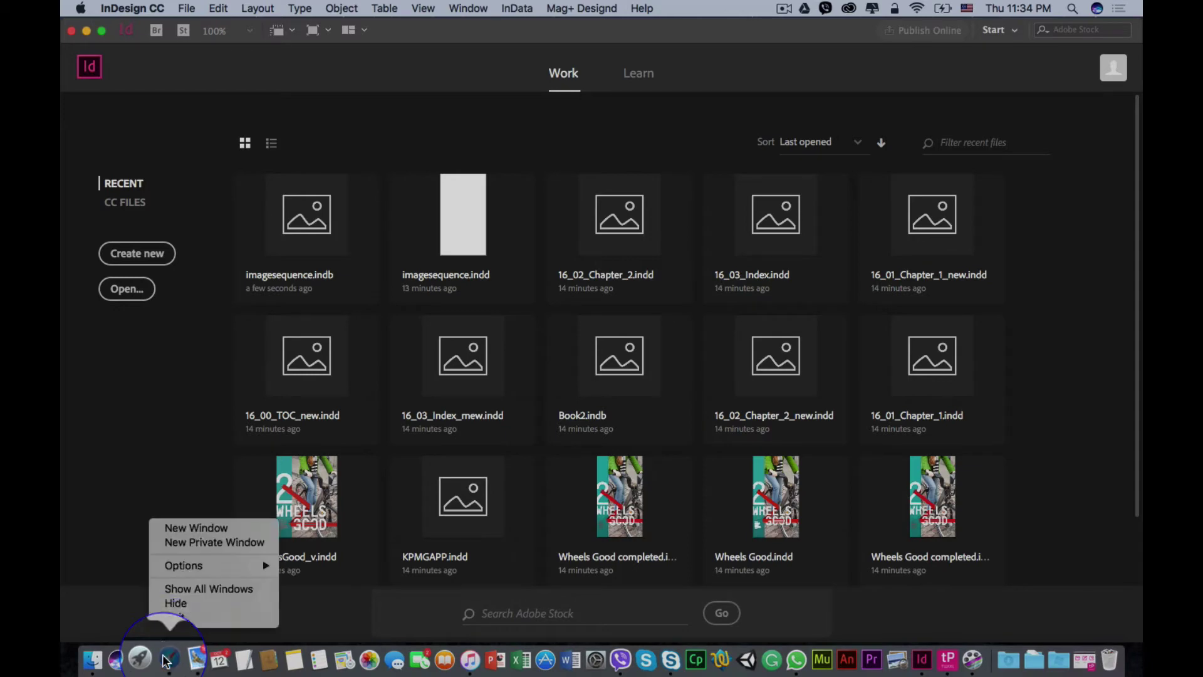
click(186, 530)
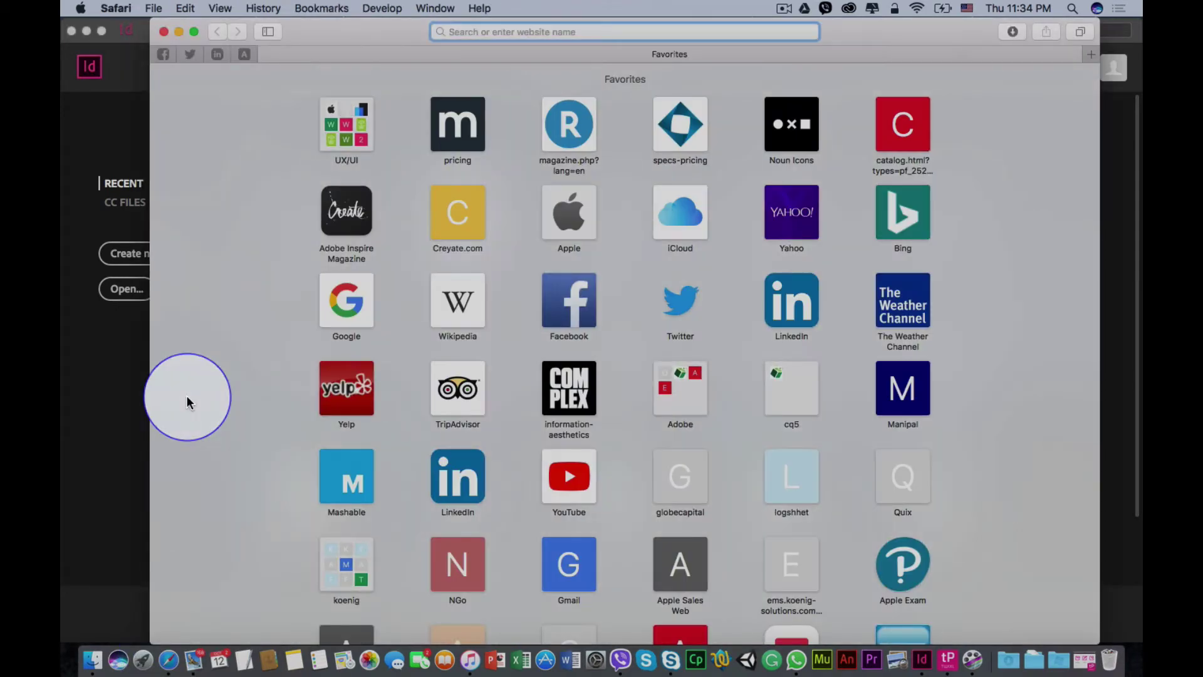
drag(372, 34, 300, 21)
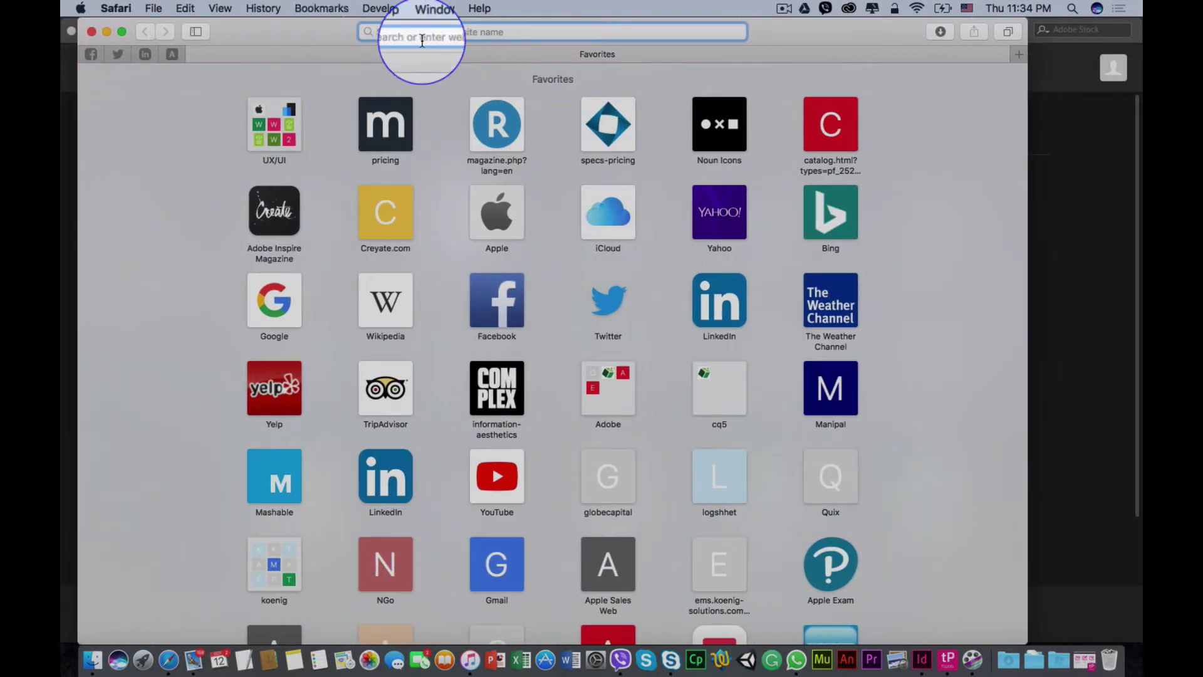
text(twi)
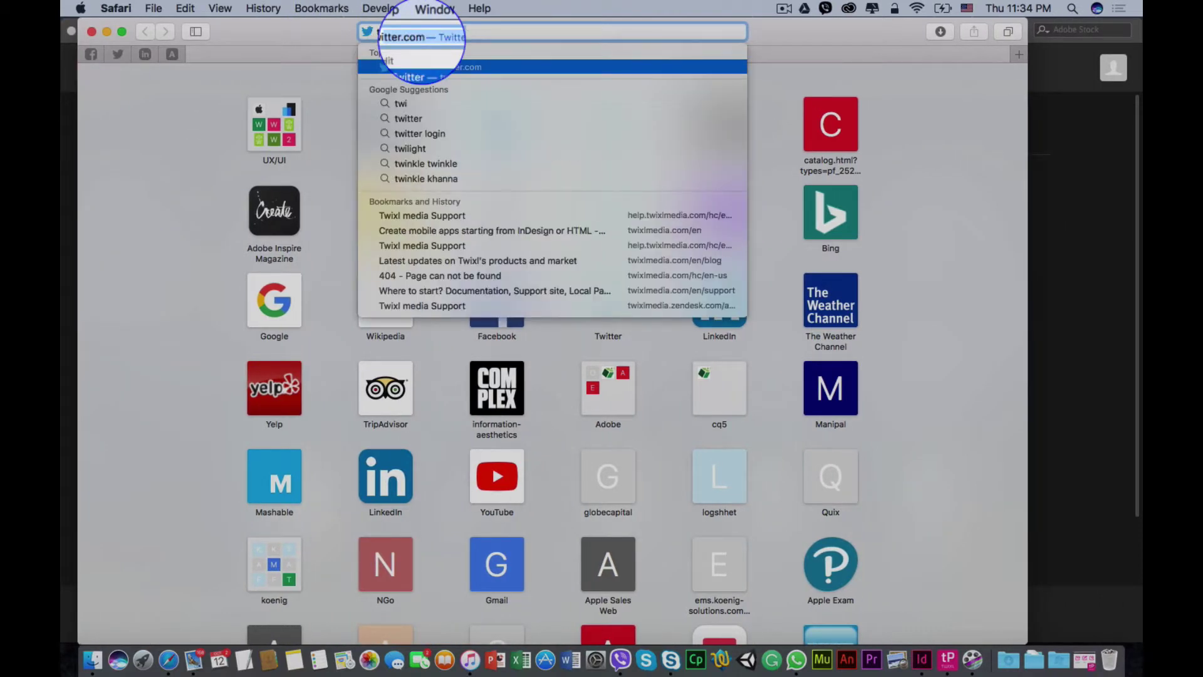
text(xlmedia)
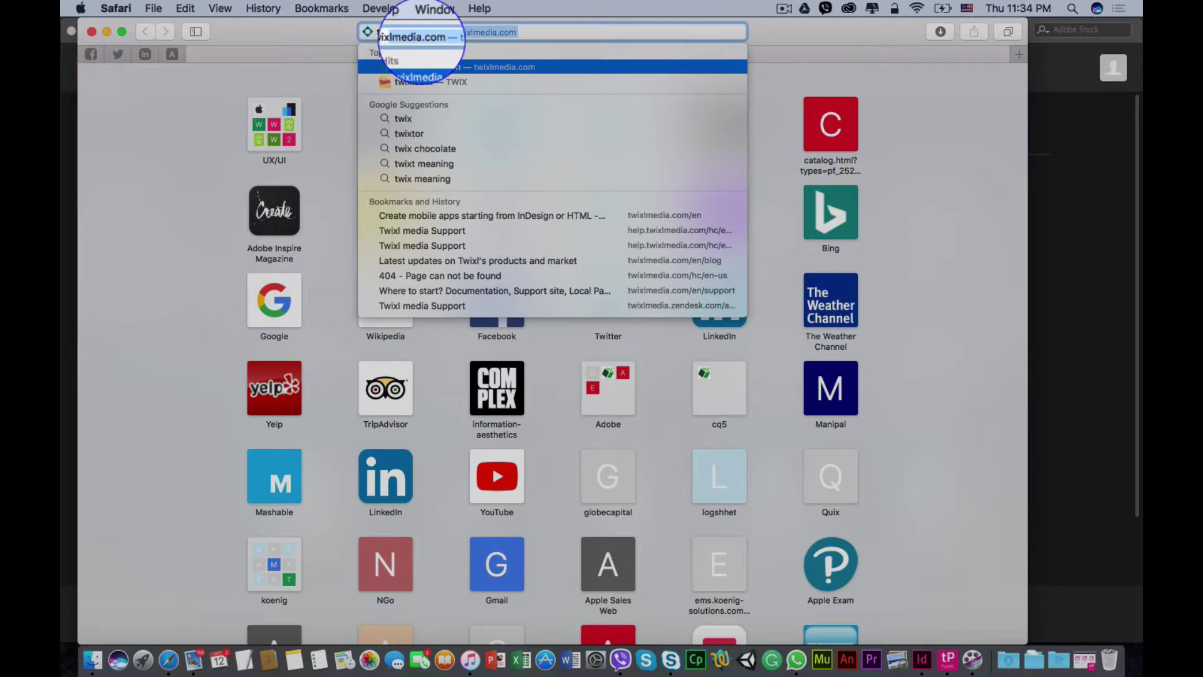
key(Return)
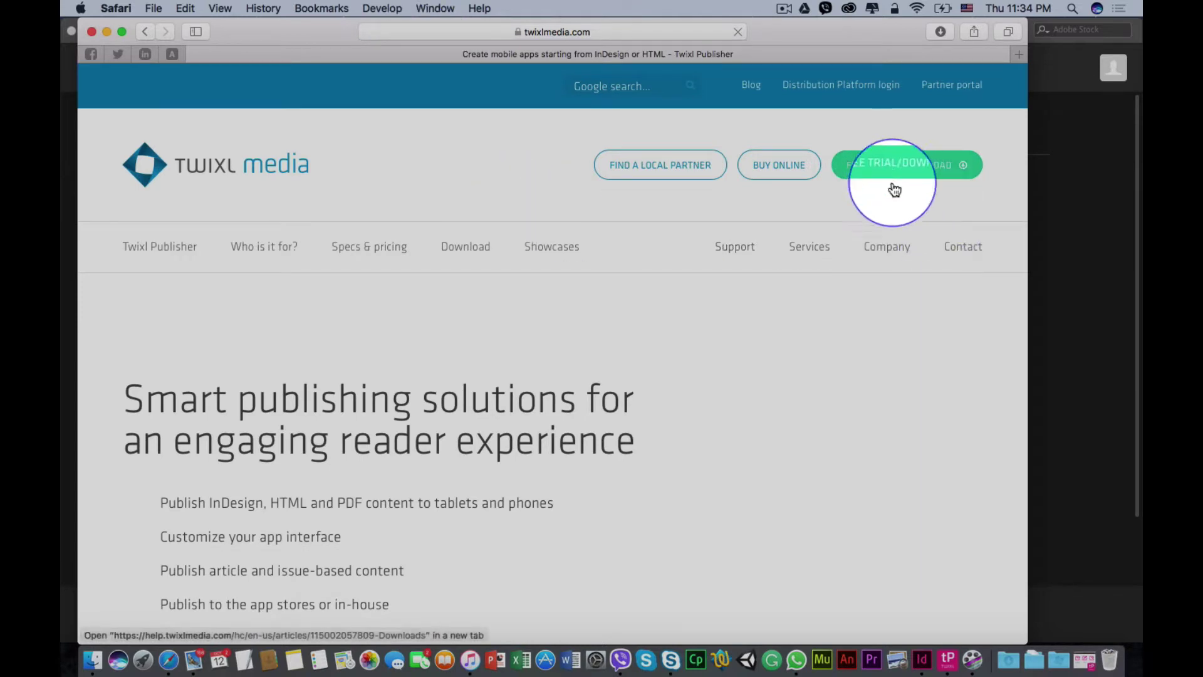
Open the free-trial downloads page and download Twixl Publisher 5.5.2 for Mac
click(947, 171)
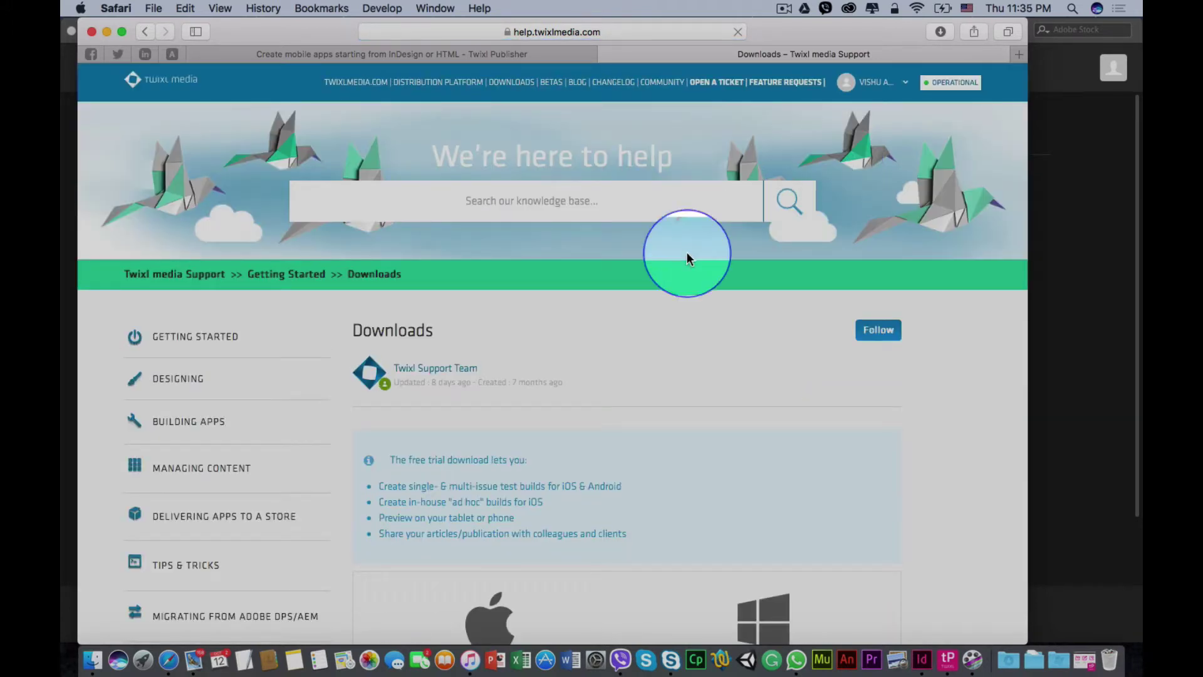
scroll(687, 257, down, 5)
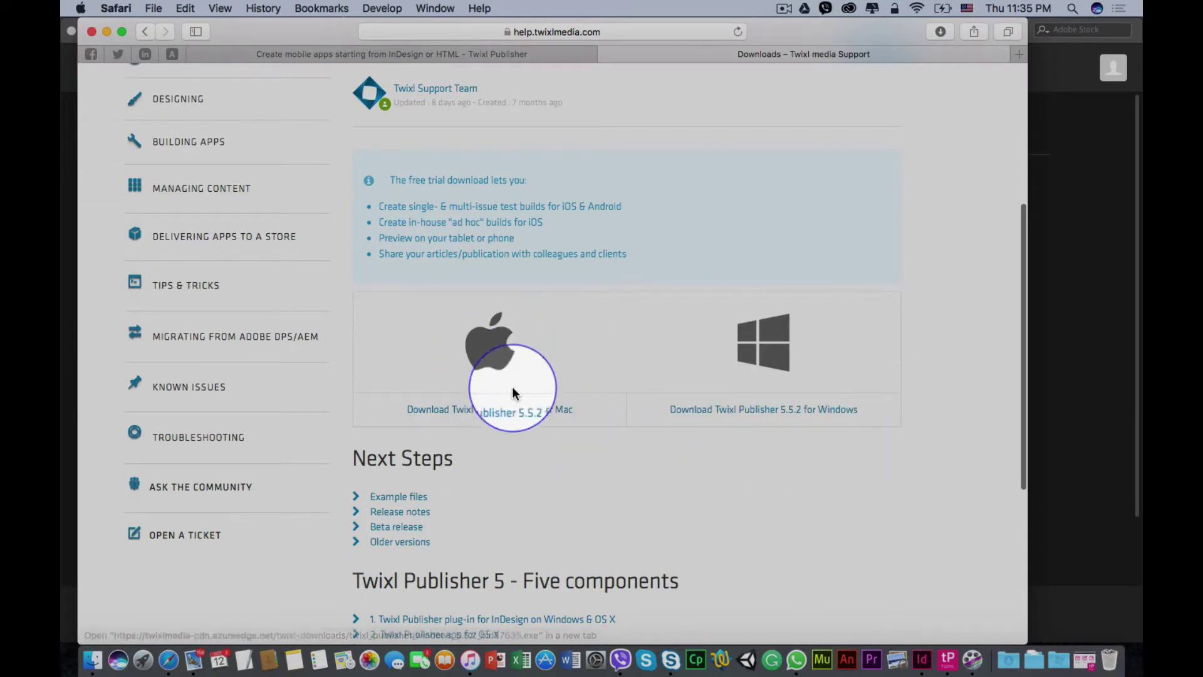
scroll(511, 301, down, 3)
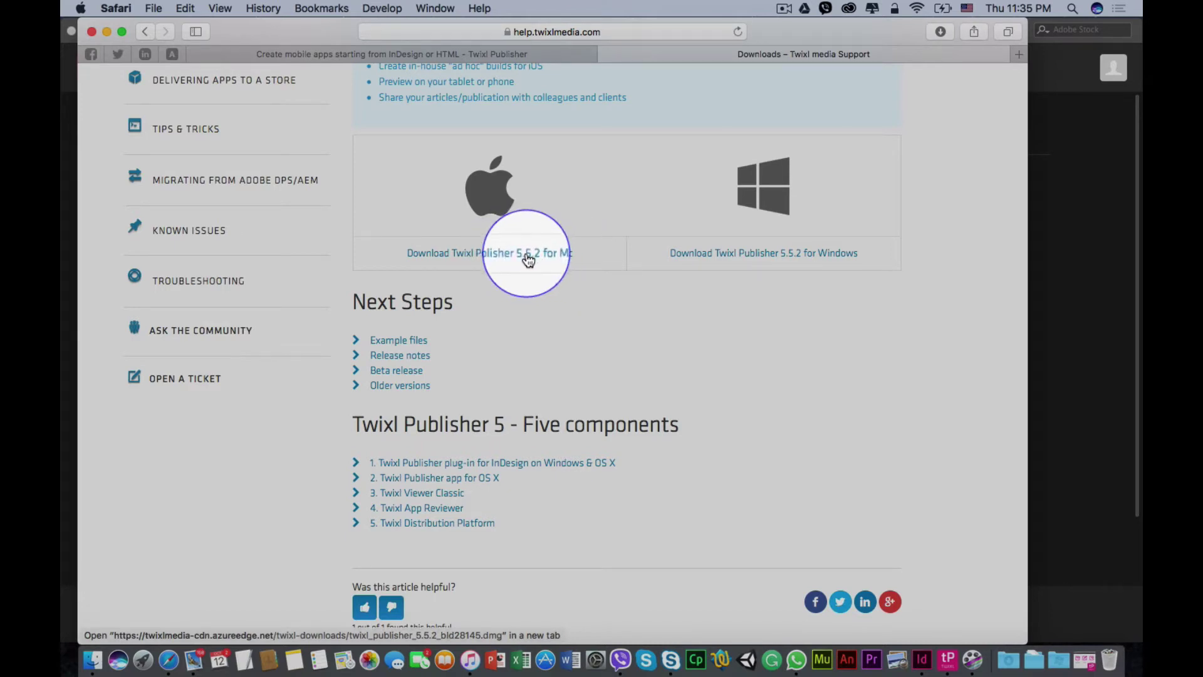
super+click(528, 258)
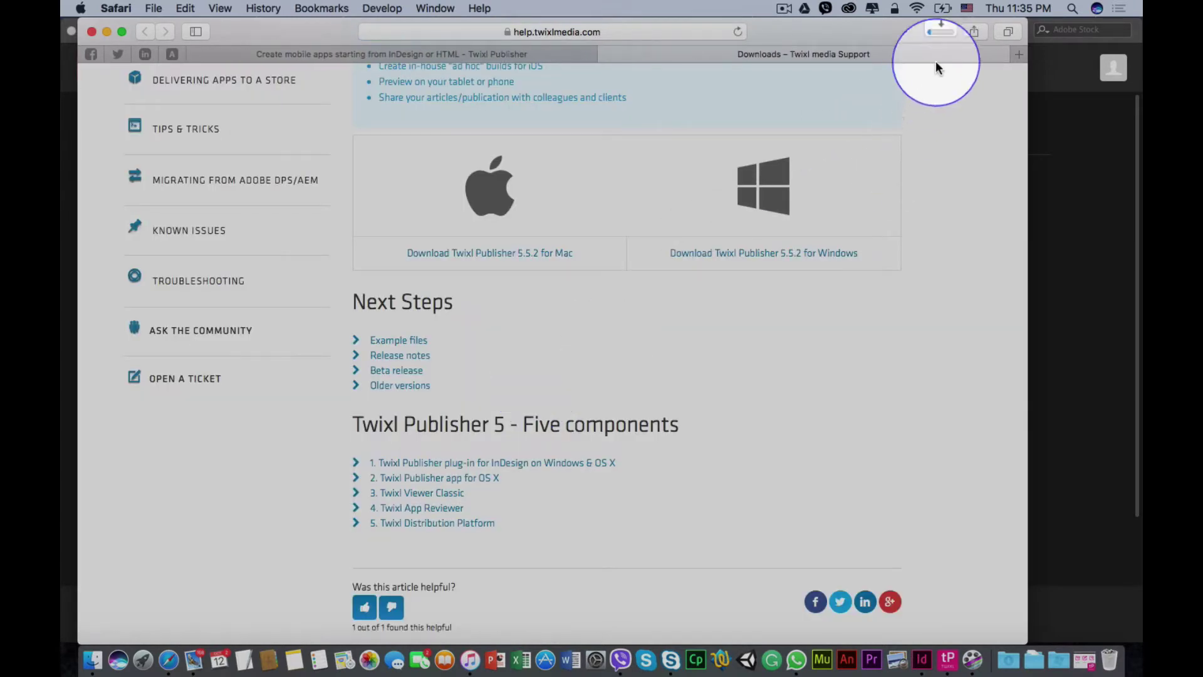
Check the download's progress in Safari's Downloads list
click(938, 38)
click(938, 39)
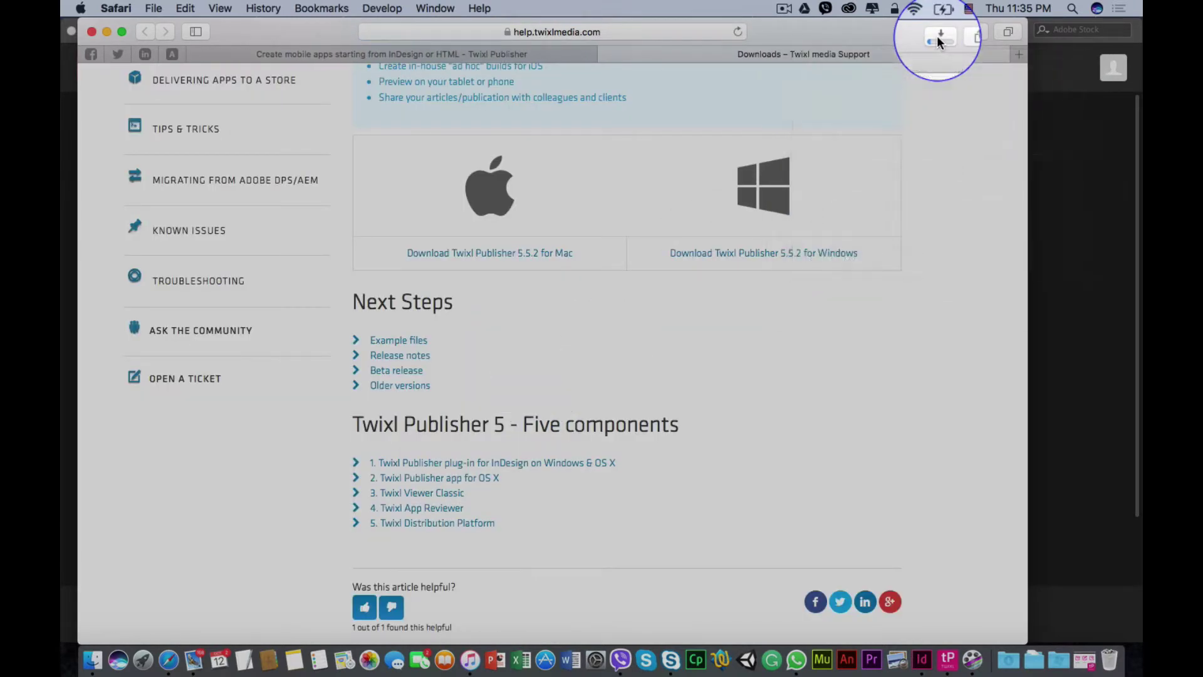
click(938, 40)
click(934, 41)
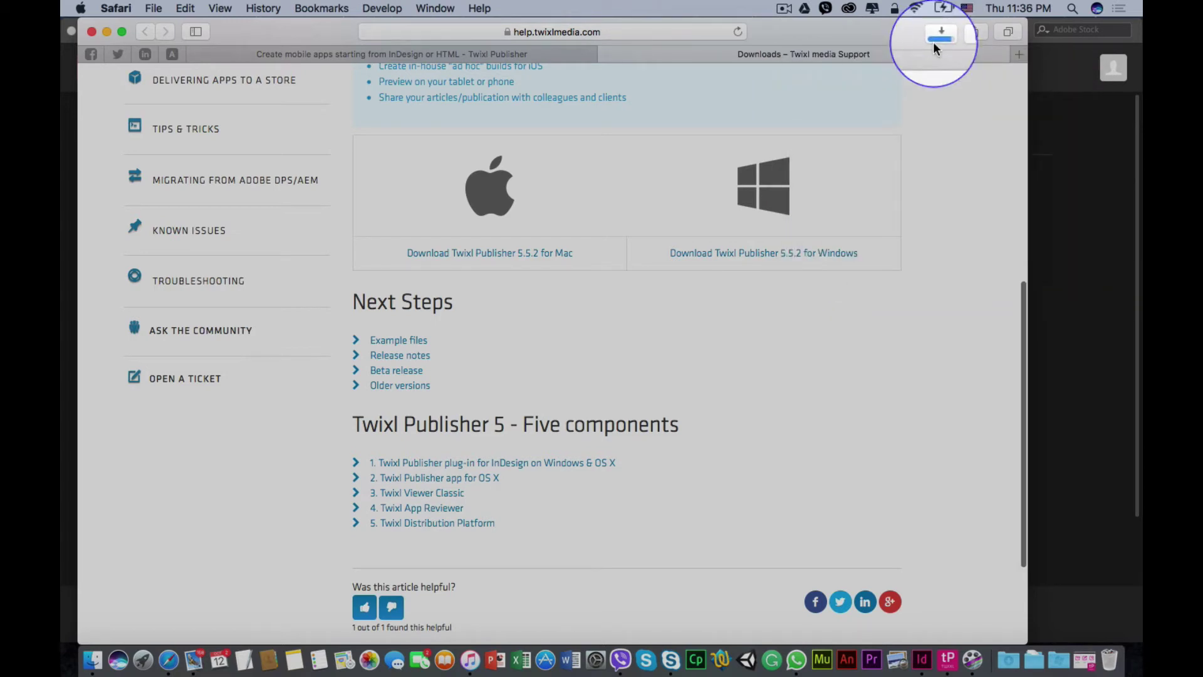
Open twixl_publisher_5.5.2_bld28145.dmg from Safari's downloads list
click(935, 38)
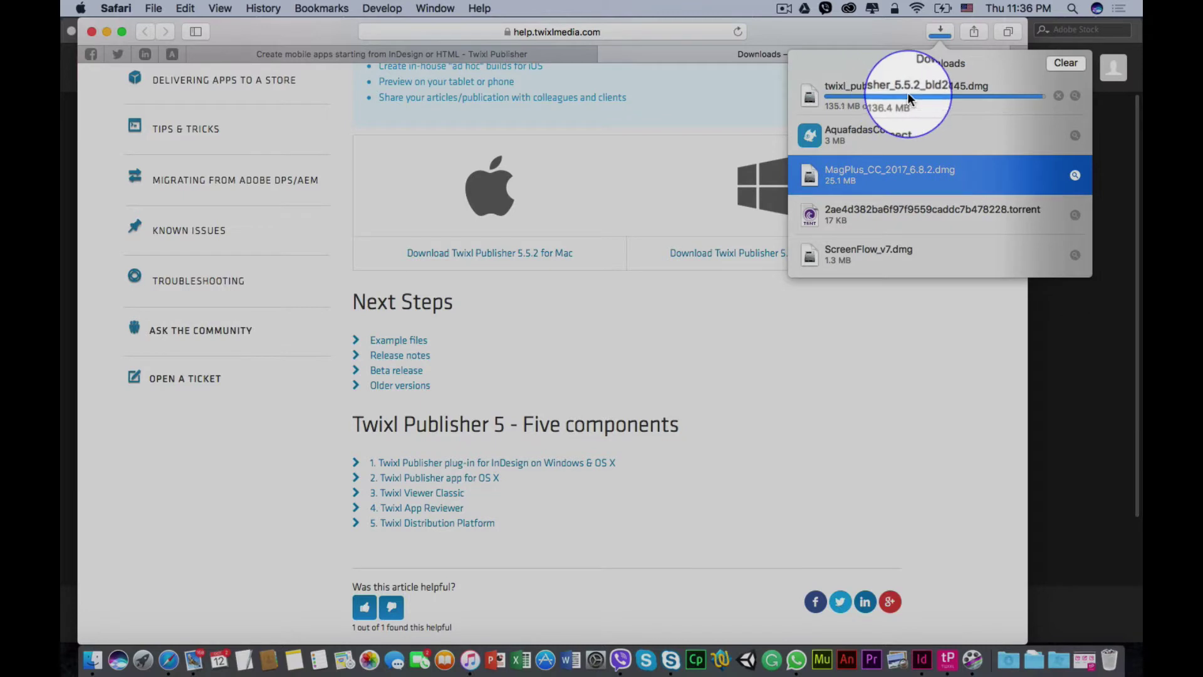
click(859, 87)
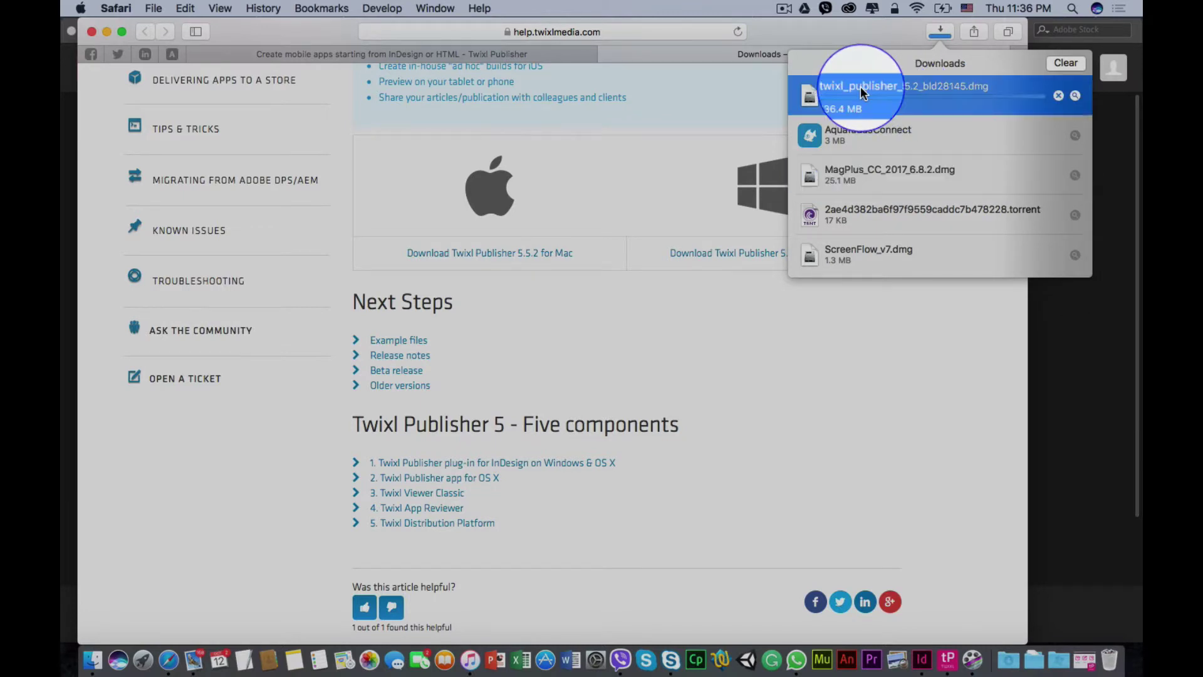
double_click(991, 90)
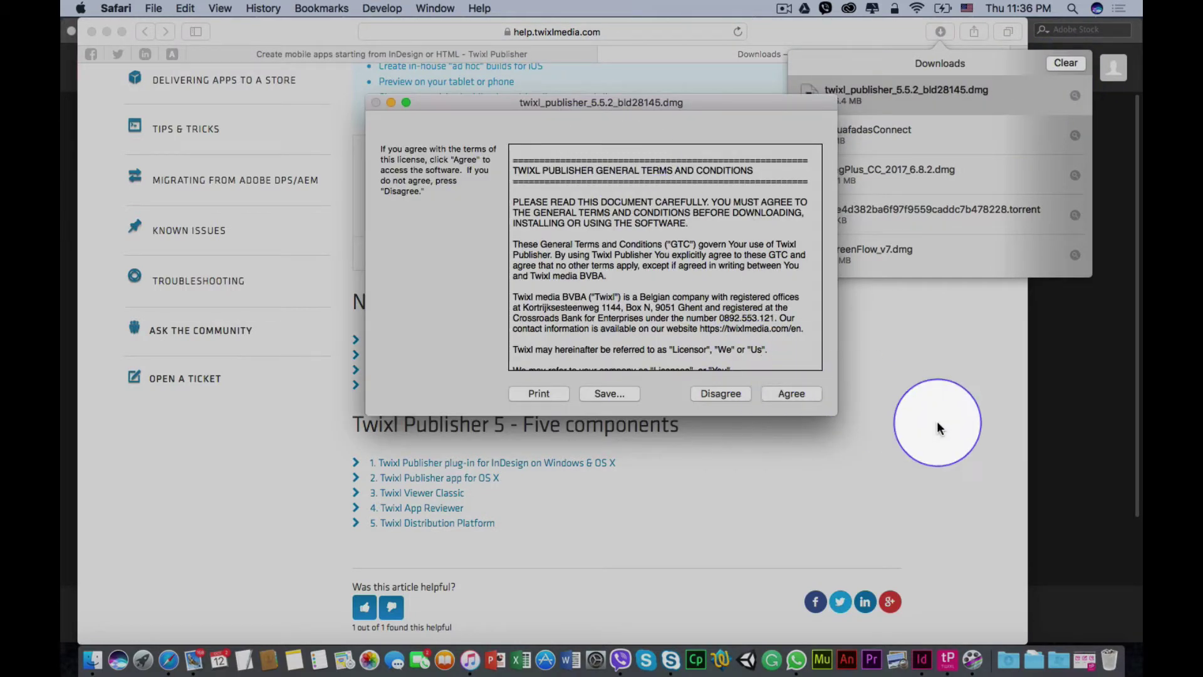
Accept the license, copy Twixl Publisher into Applications, and launch it from the Dock
click(791, 394)
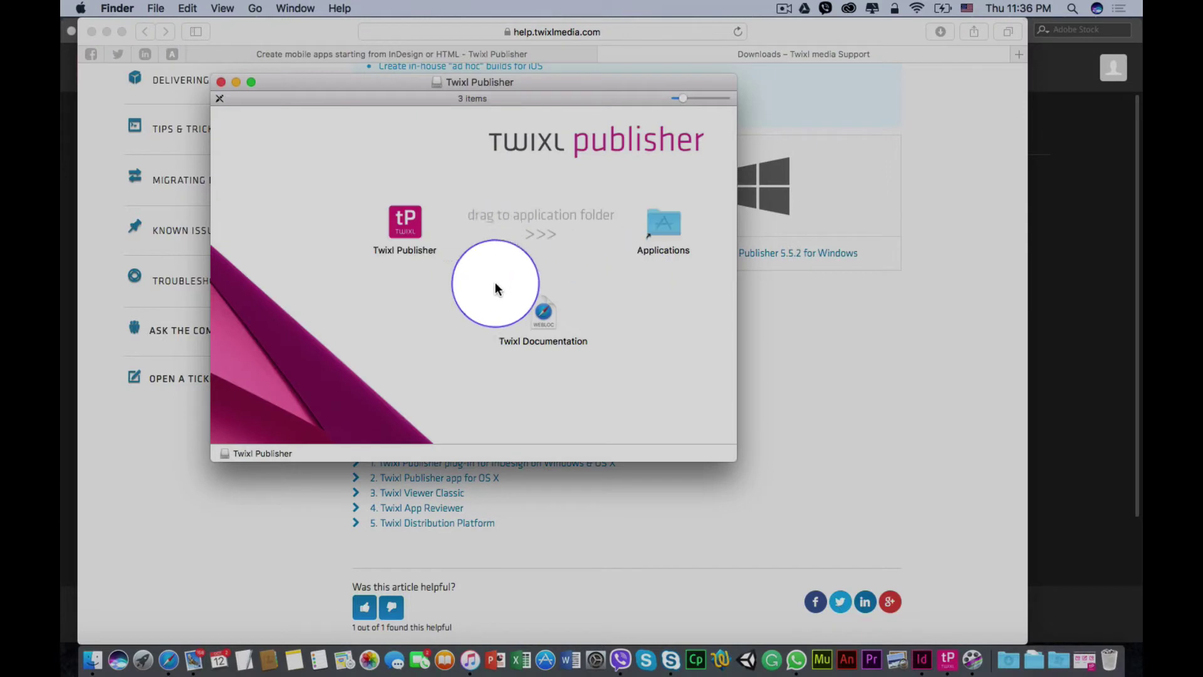
click(412, 216)
drag(413, 212, 416, 239)
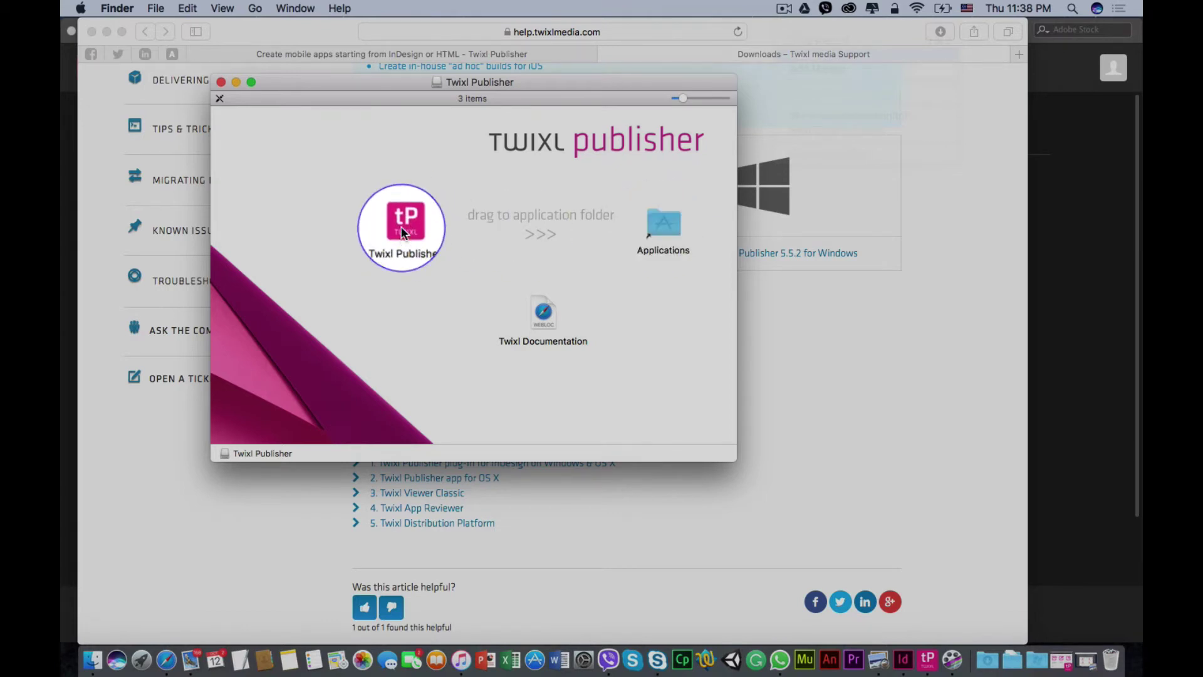
click(926, 672)
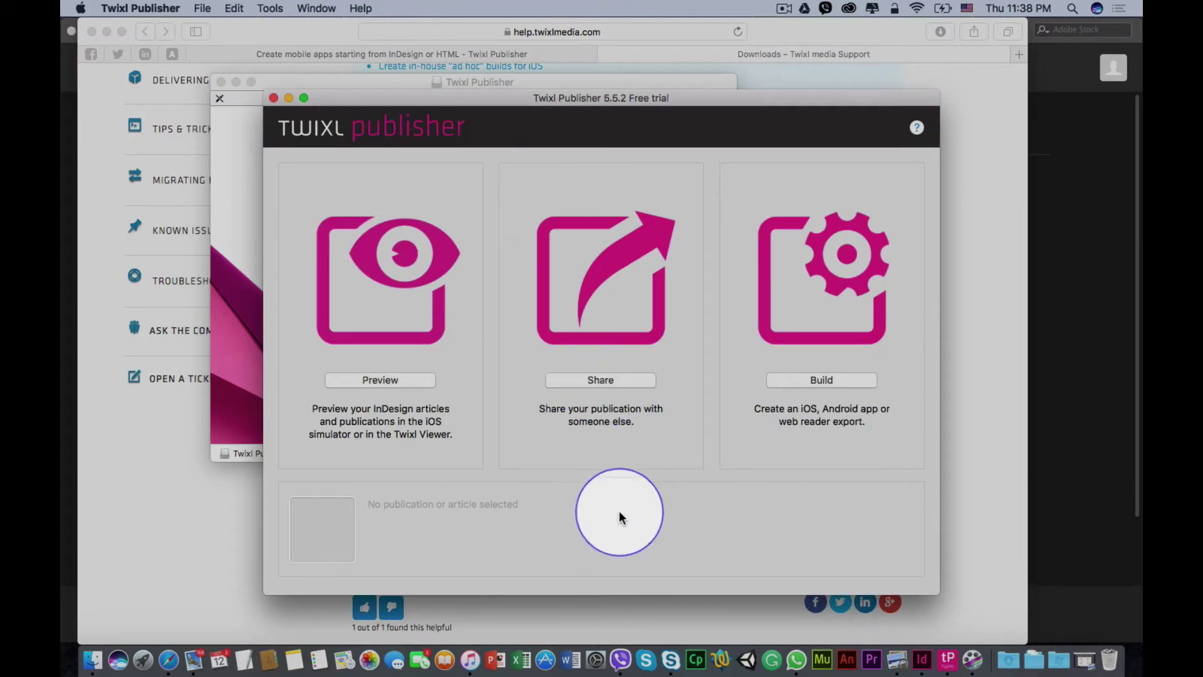
Move the Twixl Publisher window right and bring the component-list screenshot in Preview to the top
drag(511, 98, 602, 95)
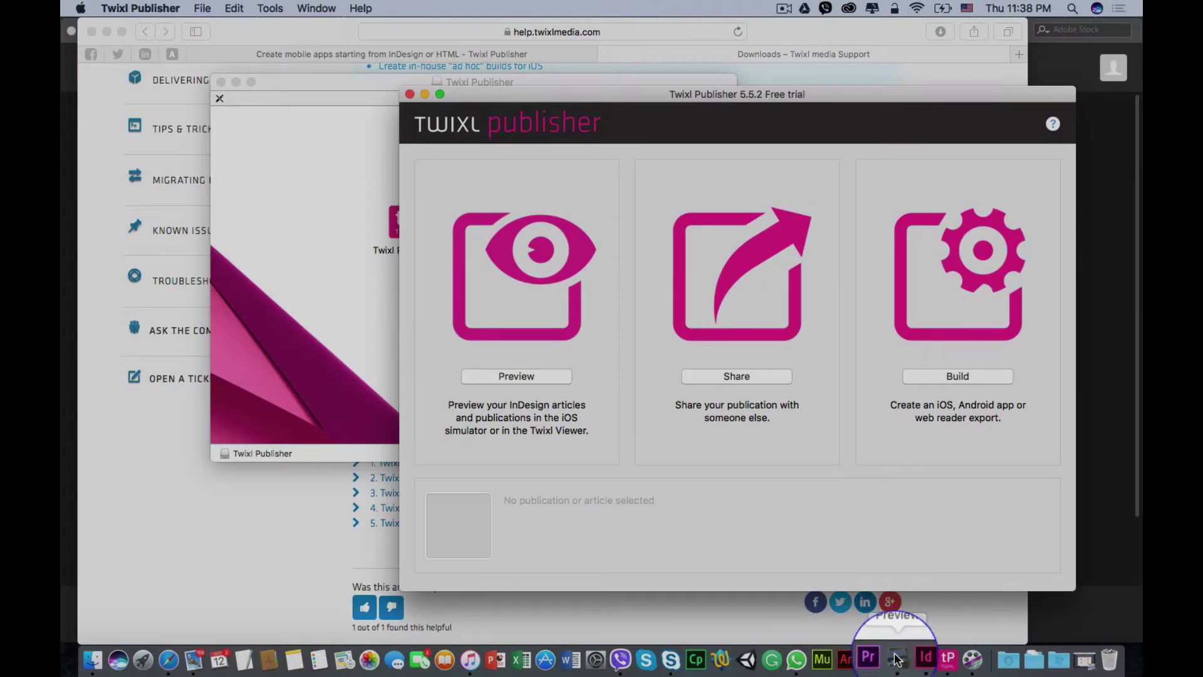
click(897, 659)
drag(558, 258, 450, 60)
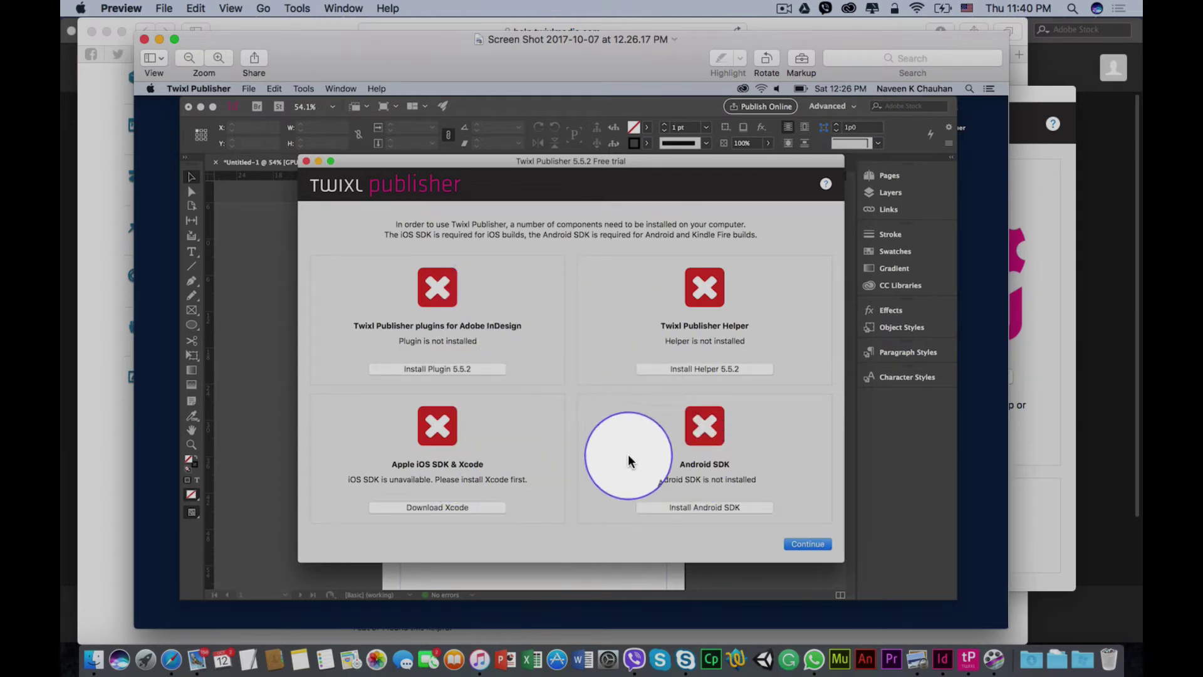
Compare the Preview components screenshot with the Twixl start window, then switch to InDesign
click(807, 544)
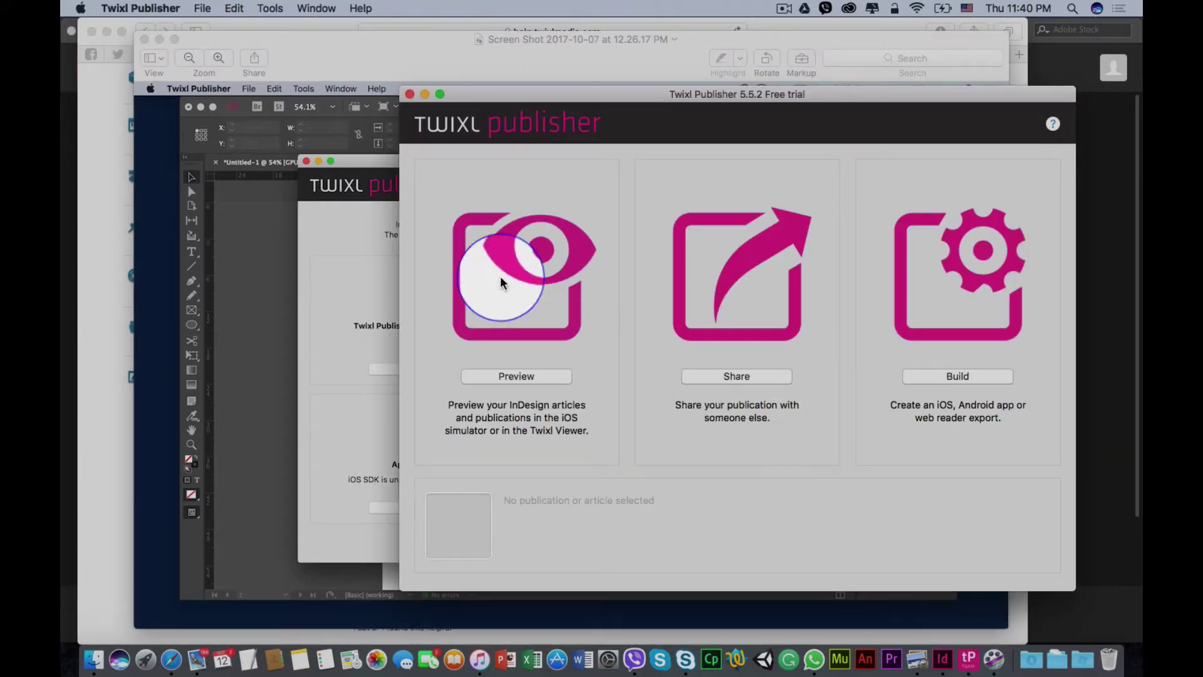
click(321, 301)
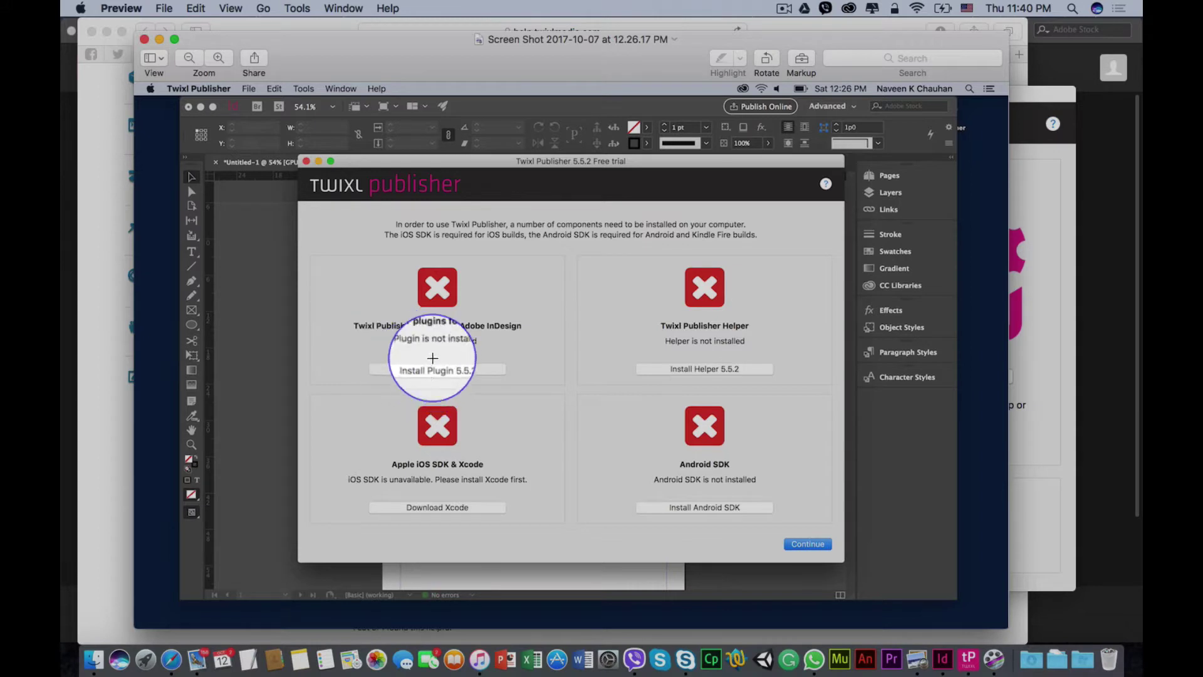
click(942, 663)
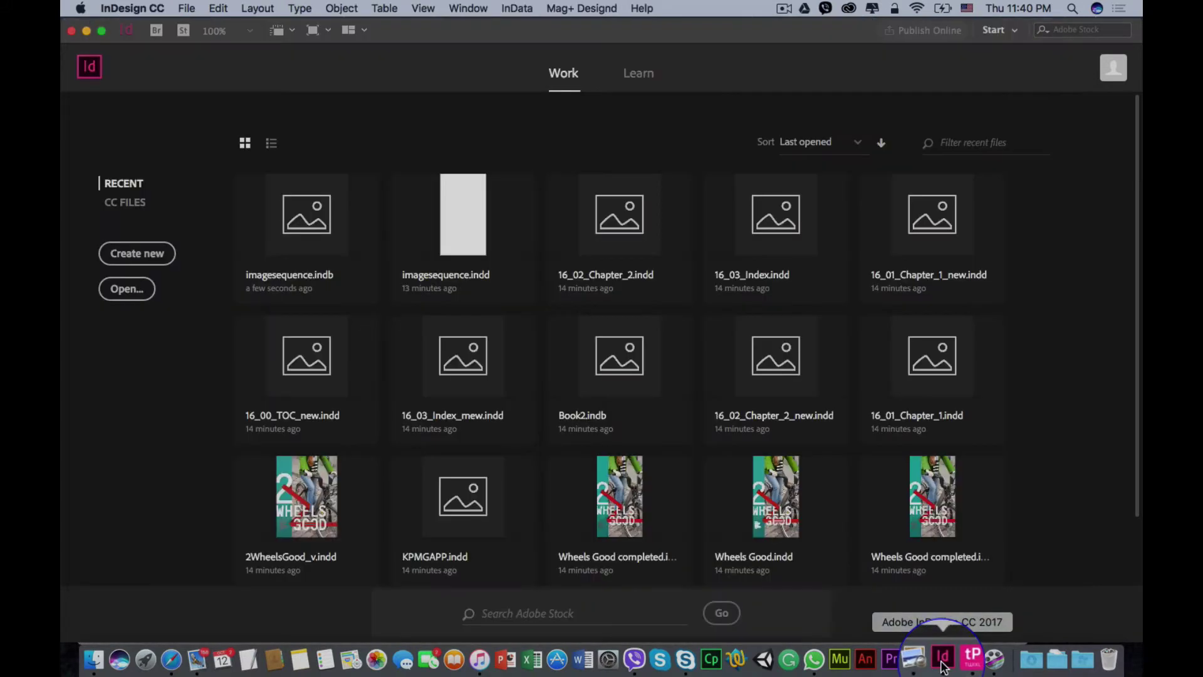
Open the Twixl Publisher 5.5.2 panel from Window > Extensions and park it at the upper right
click(475, 11)
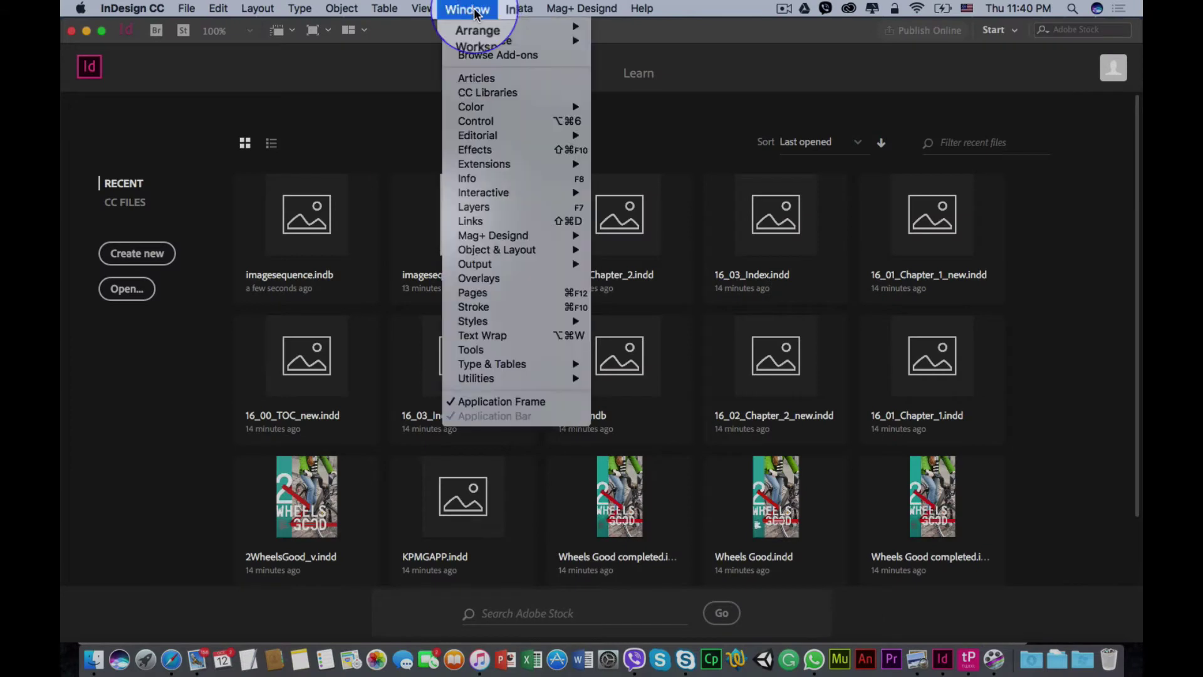
mouse_move(488, 161)
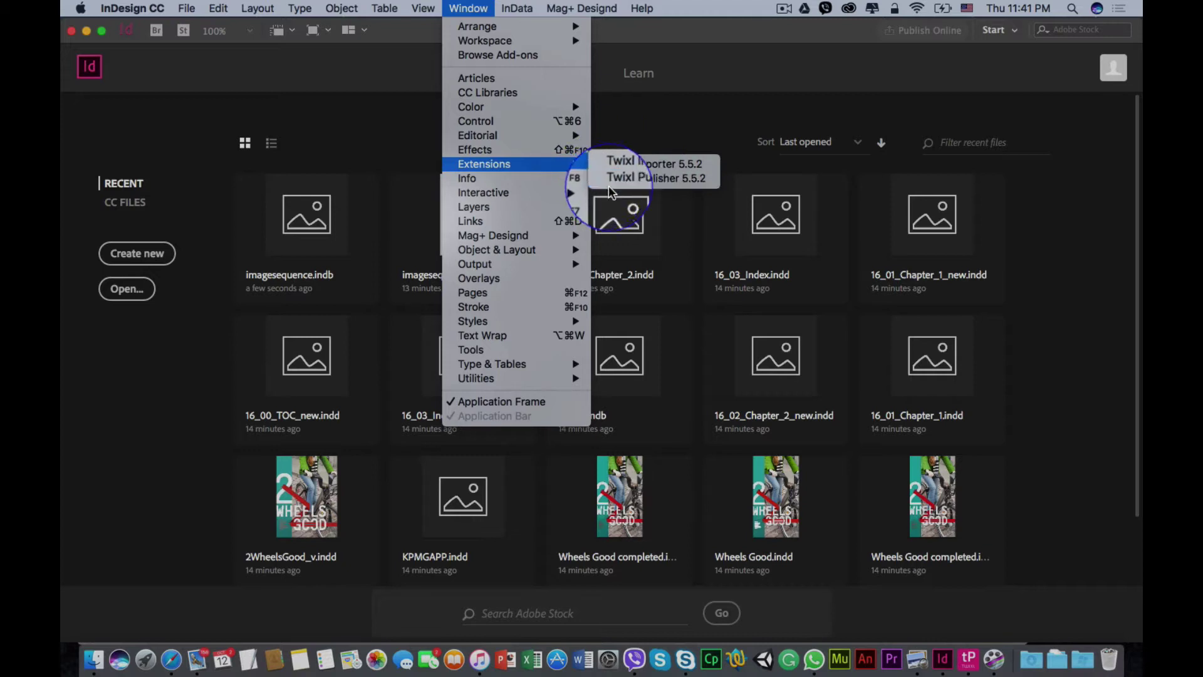
click(669, 181)
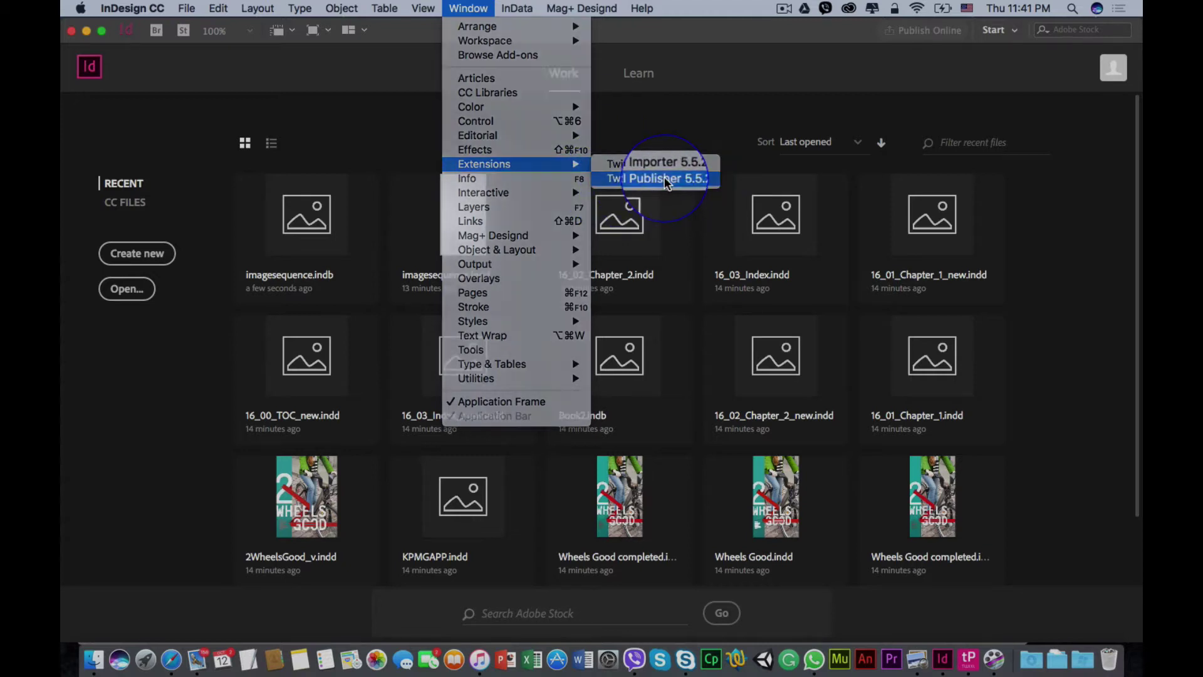
drag(618, 257, 877, 118)
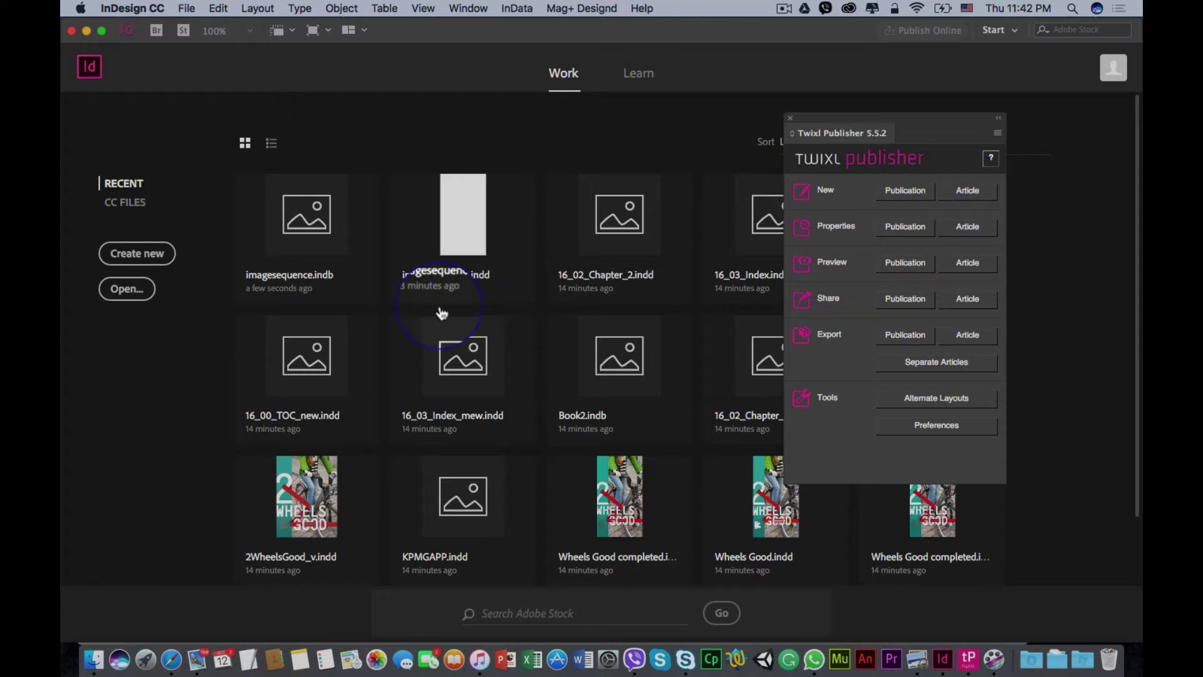
Glance at File > New, dismiss it, and start a New Publication from the Twixl panel
click(188, 7)
mouse_move(200, 26)
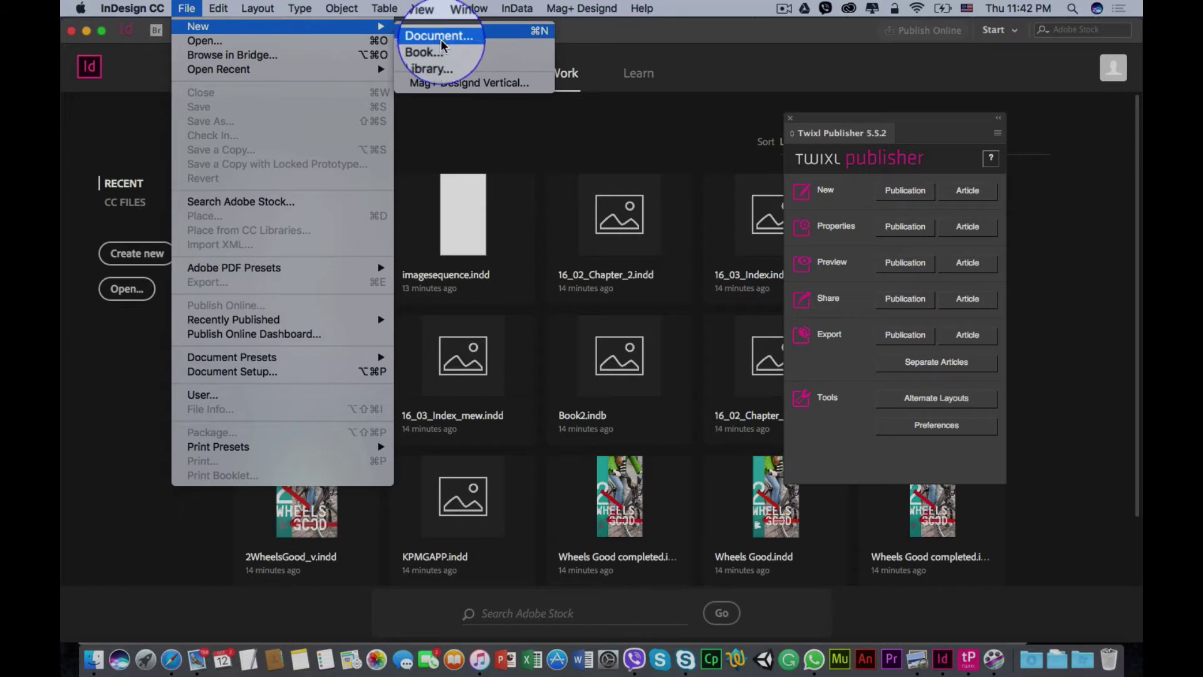
click(826, 123)
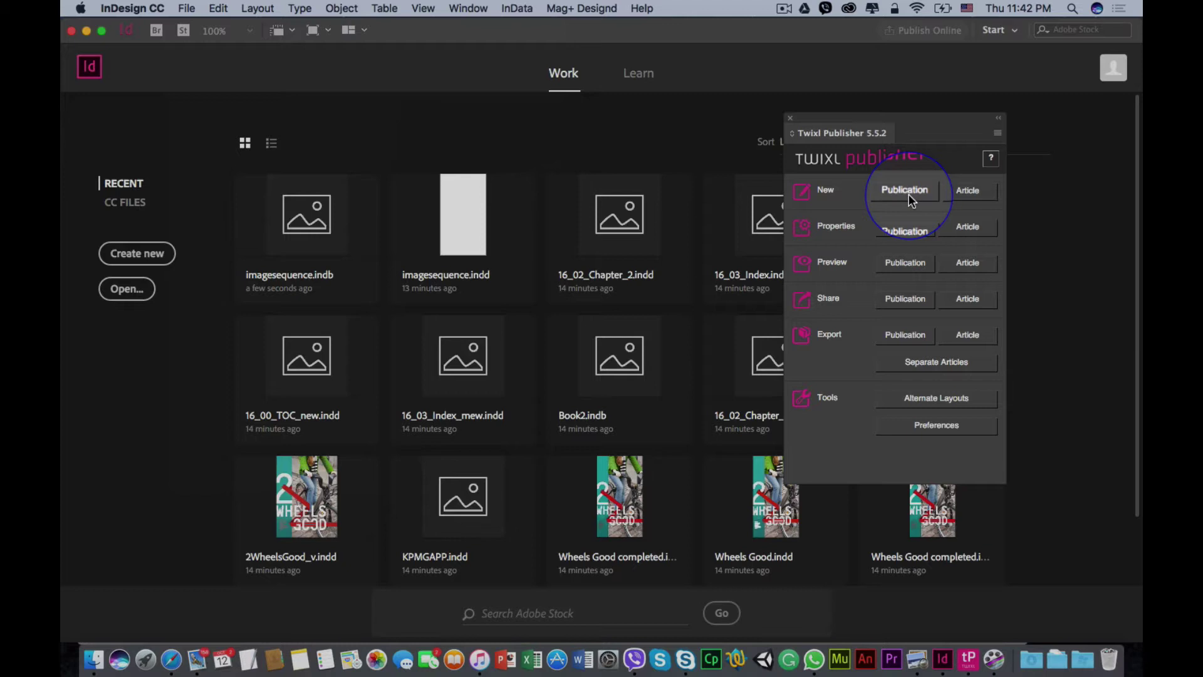
click(902, 192)
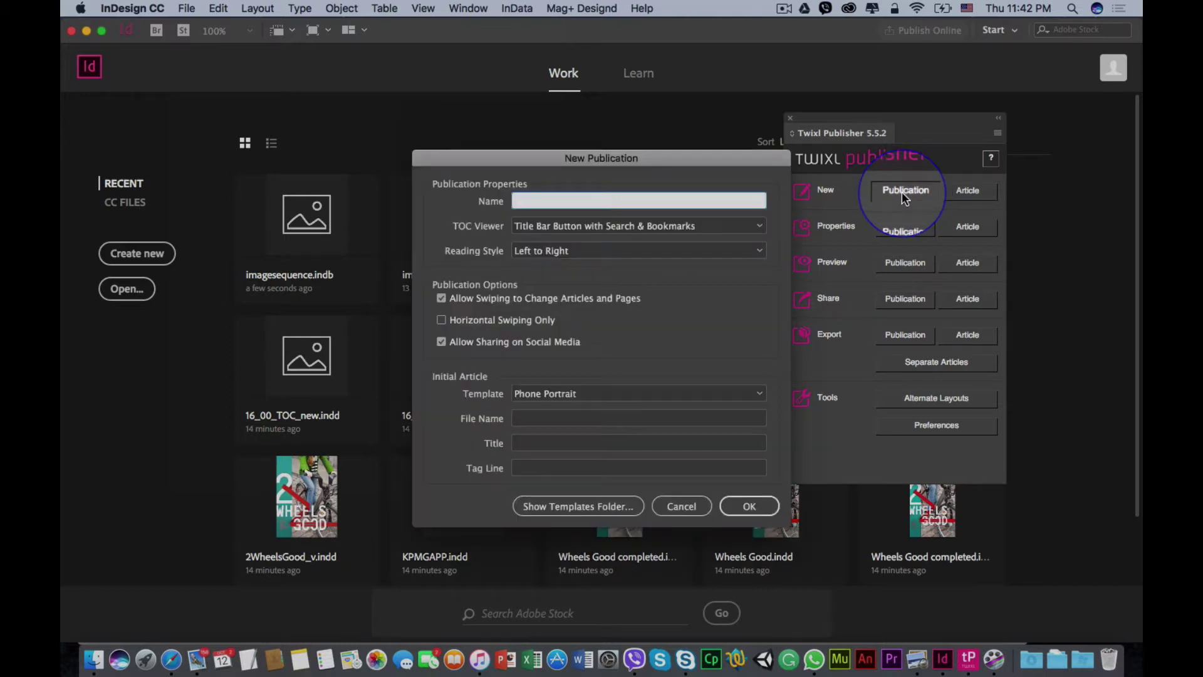
Name the publication Test_one and keep the TOC viewer with search and bookmarks
click(533, 203)
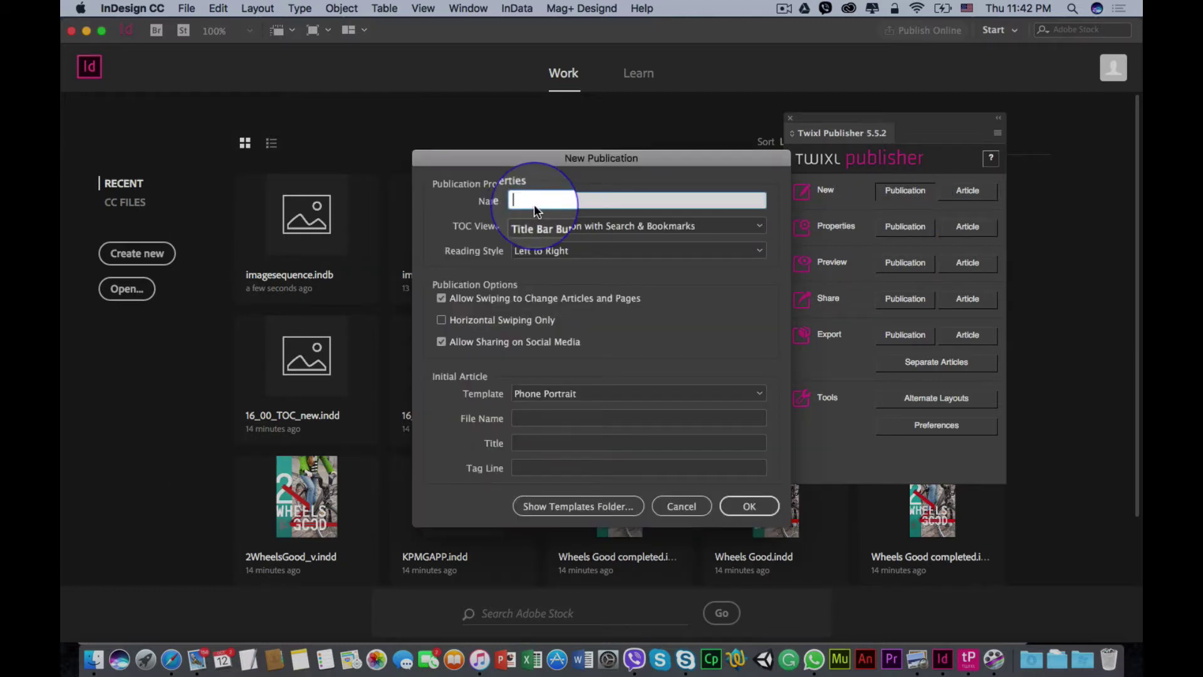
text(Test_one)
key(Tab)
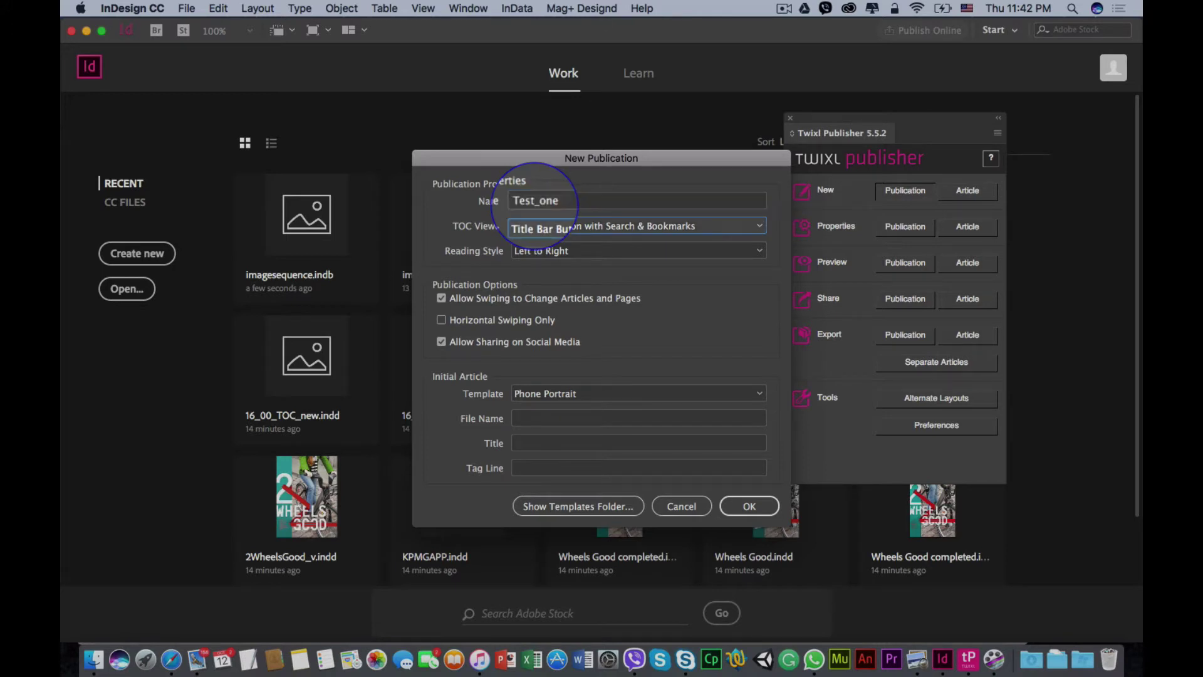
click(574, 224)
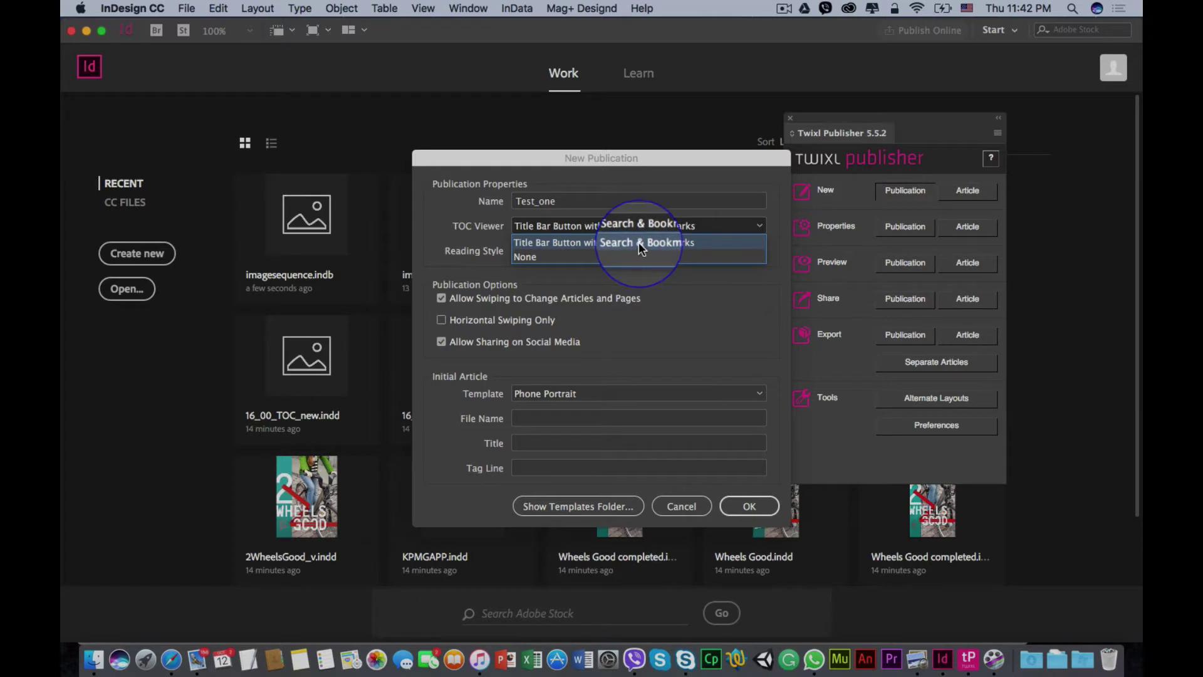
click(425, 223)
Keep Left to Right reading style and enable horizontal-only swiping
click(525, 252)
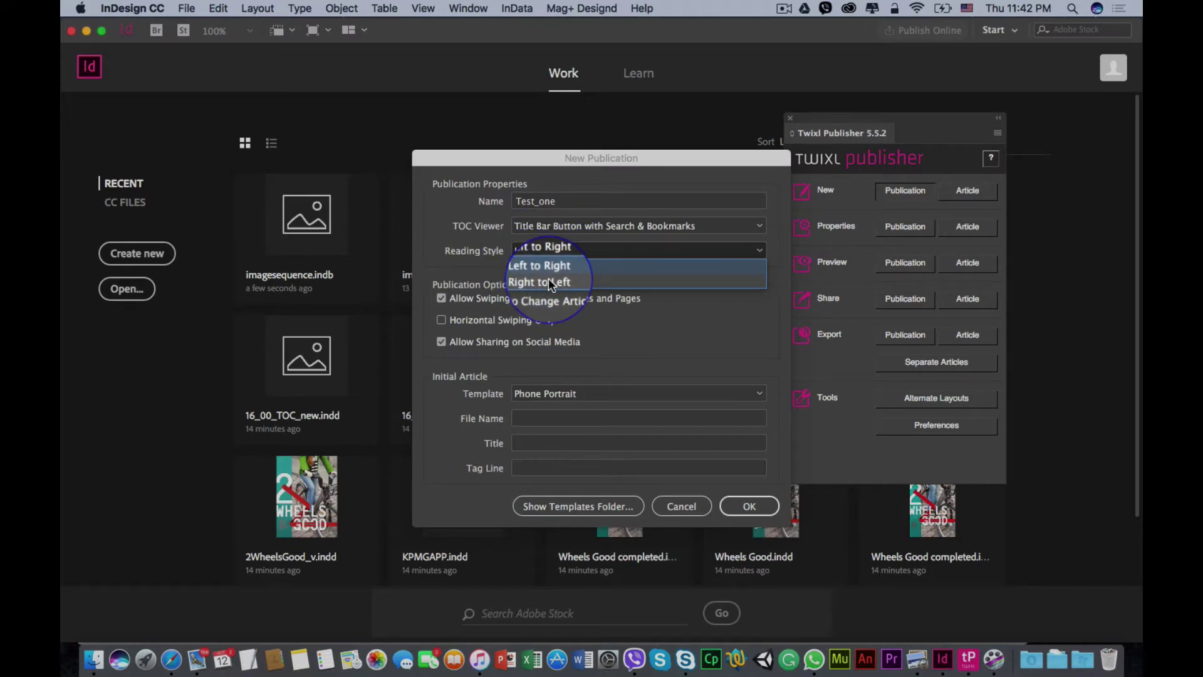
click(461, 254)
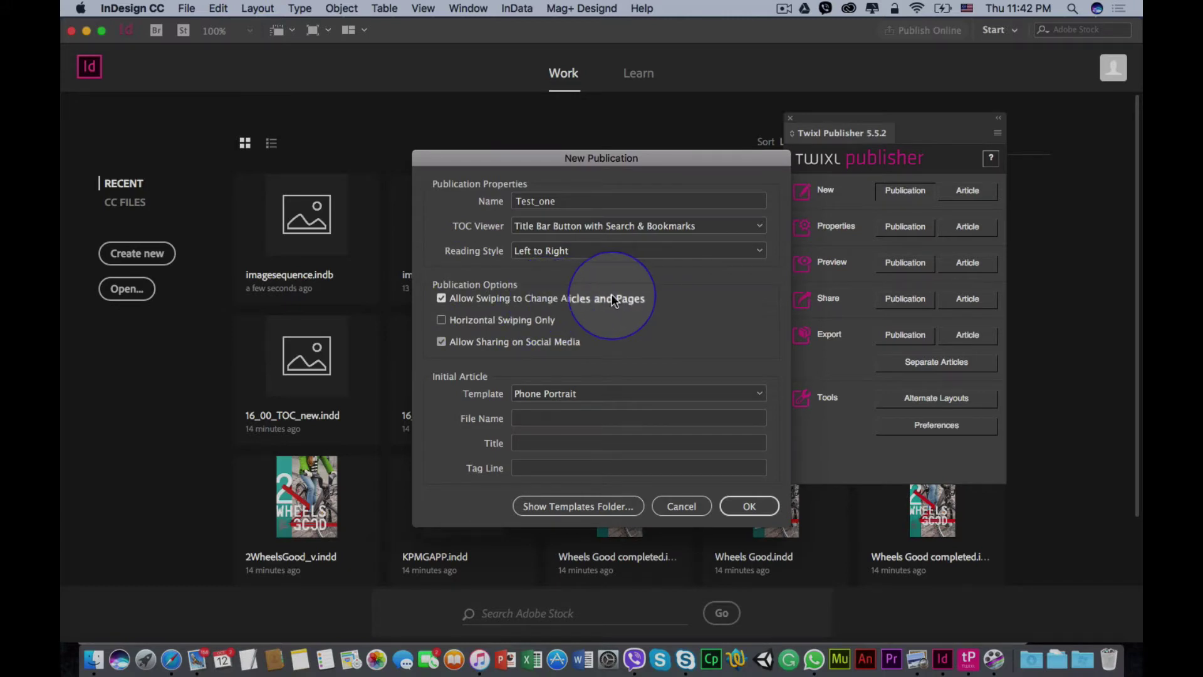
click(503, 320)
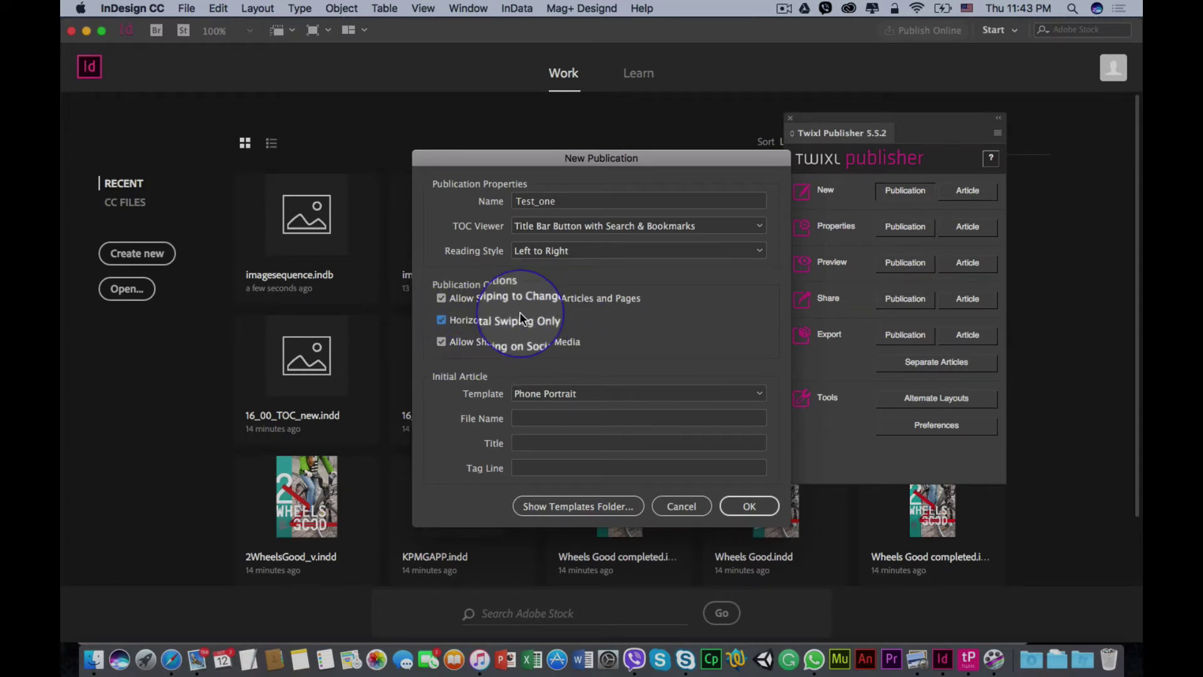
click(477, 317)
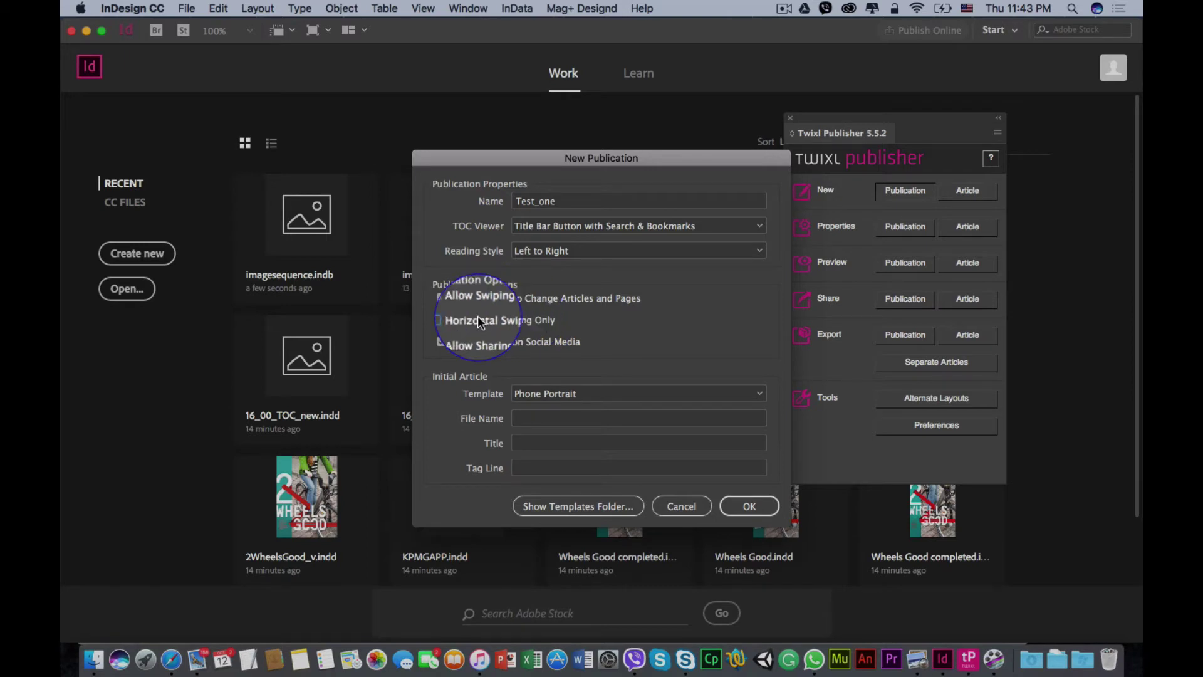
click(496, 325)
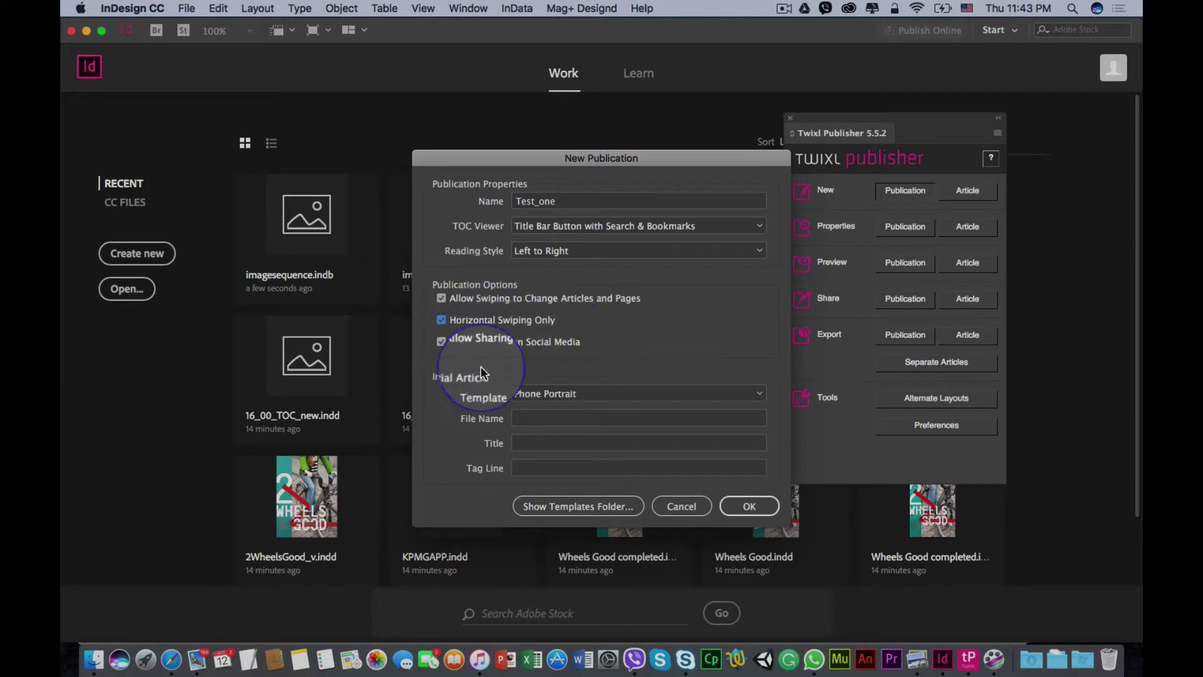
Keep Phone Portrait as the initial article template
click(539, 393)
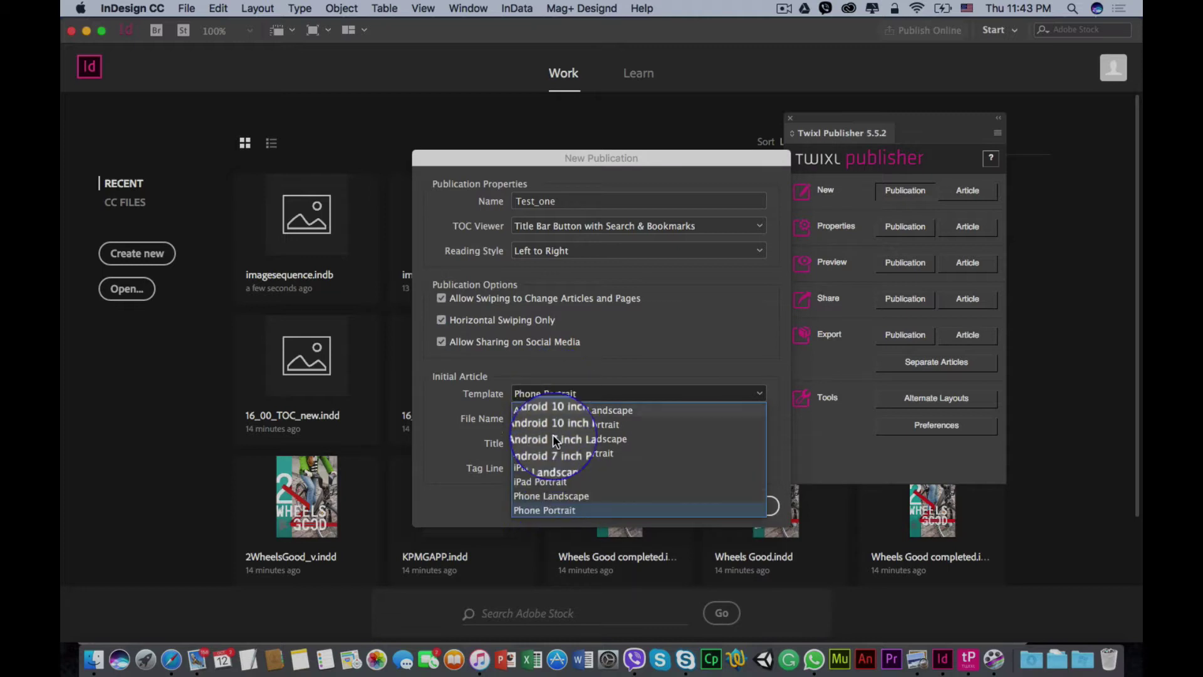
click(540, 508)
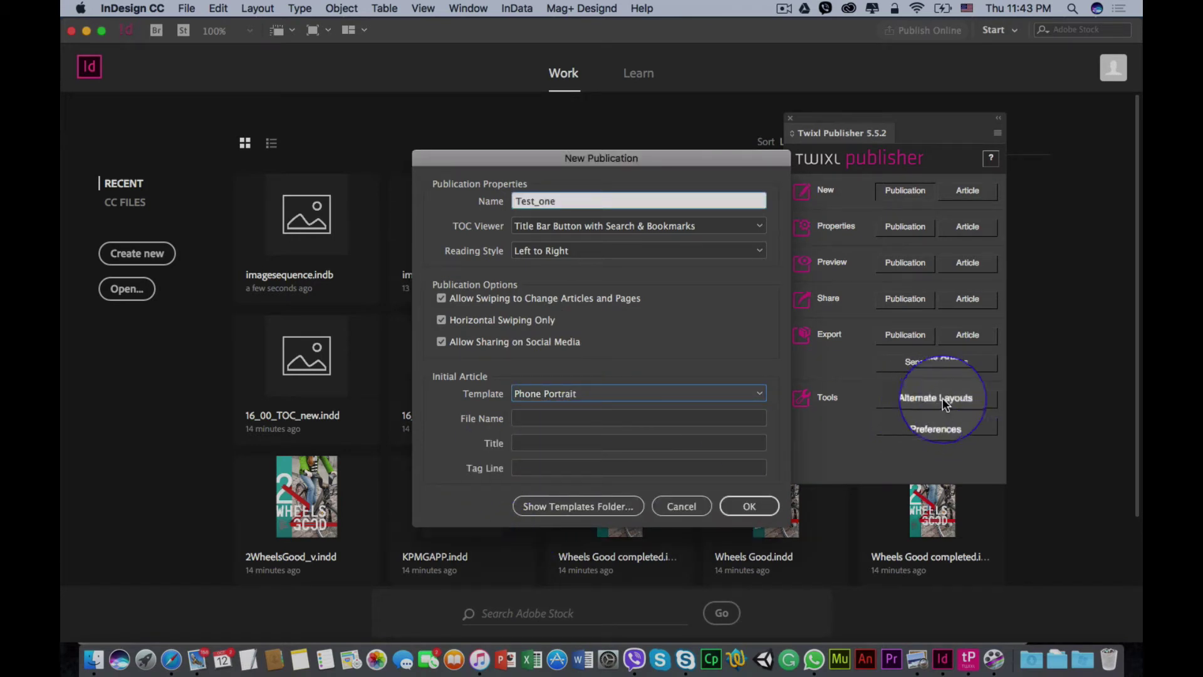
click(732, 395)
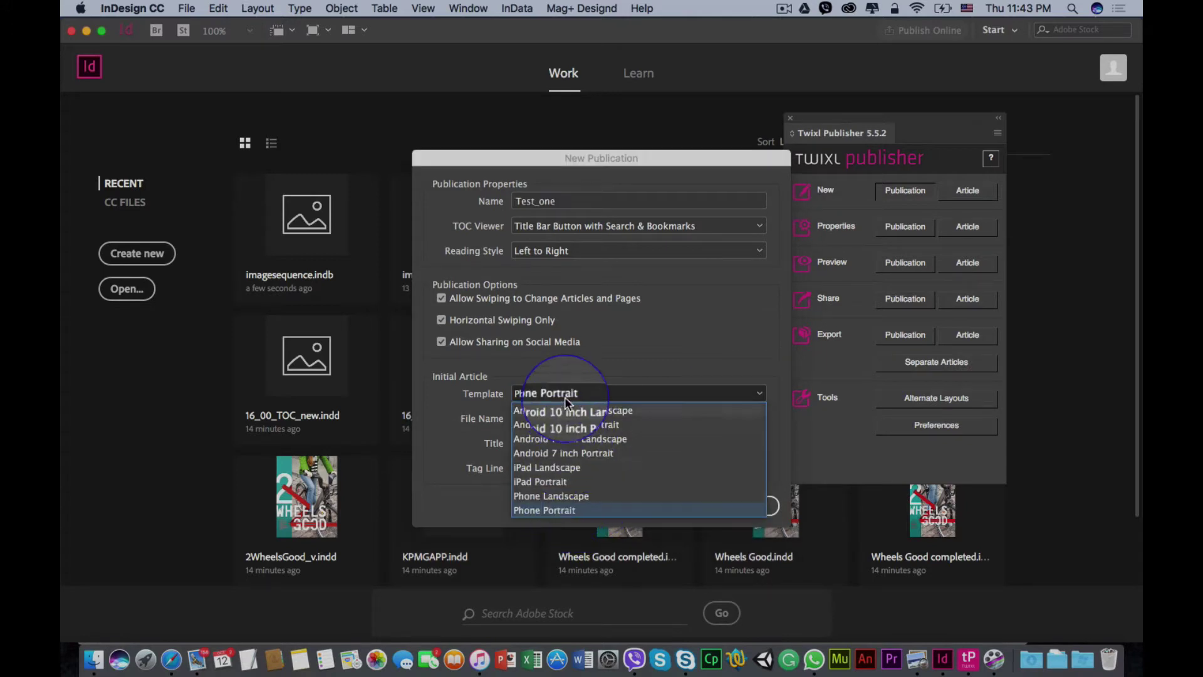
click(543, 497)
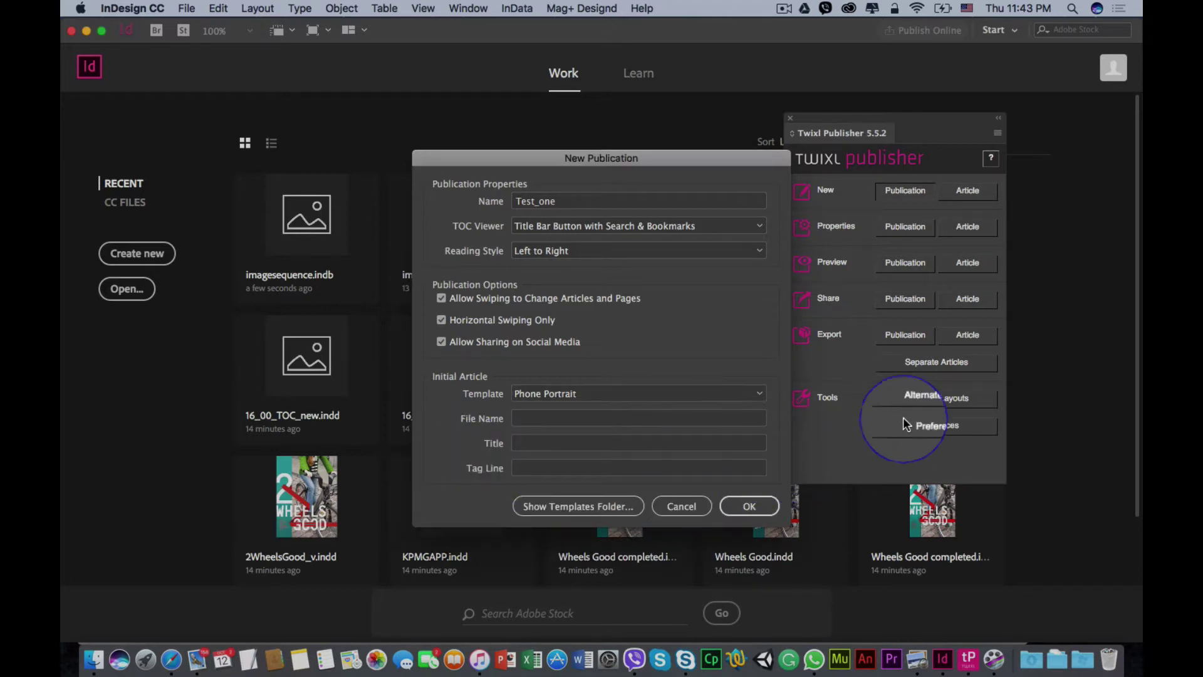
Enter article file name Test_one, title 'Working with Twixl' and tag line 'Phone test_one appp'
click(534, 420)
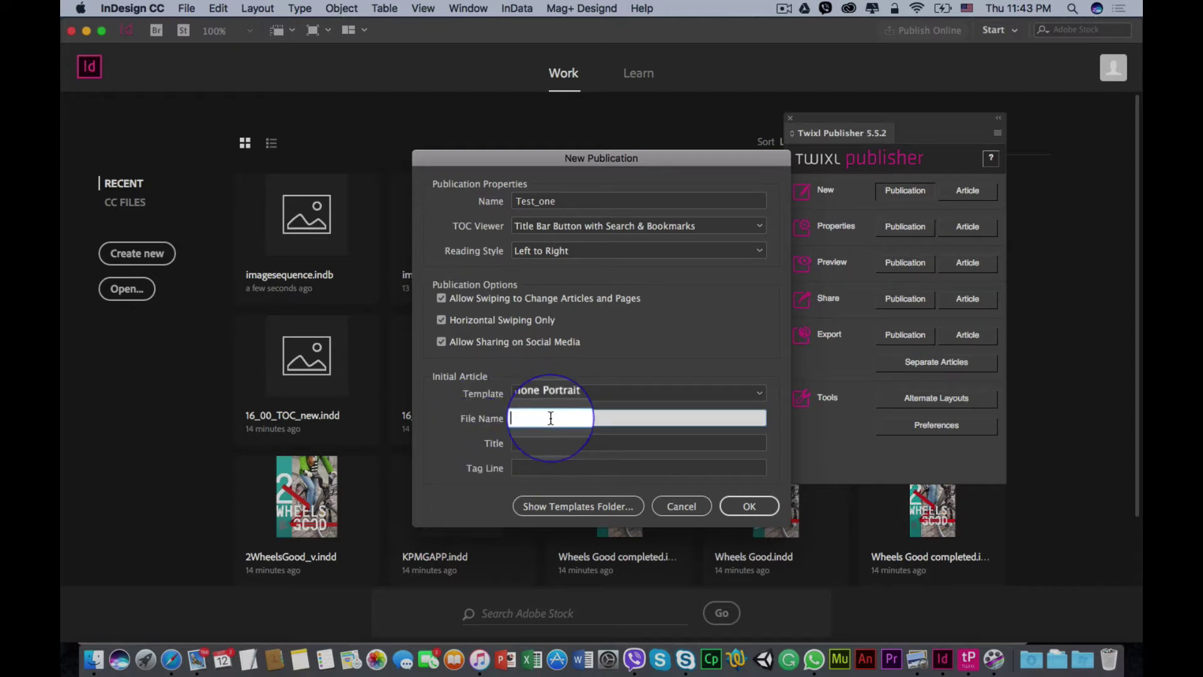
text(Test_one)
key(Tab)
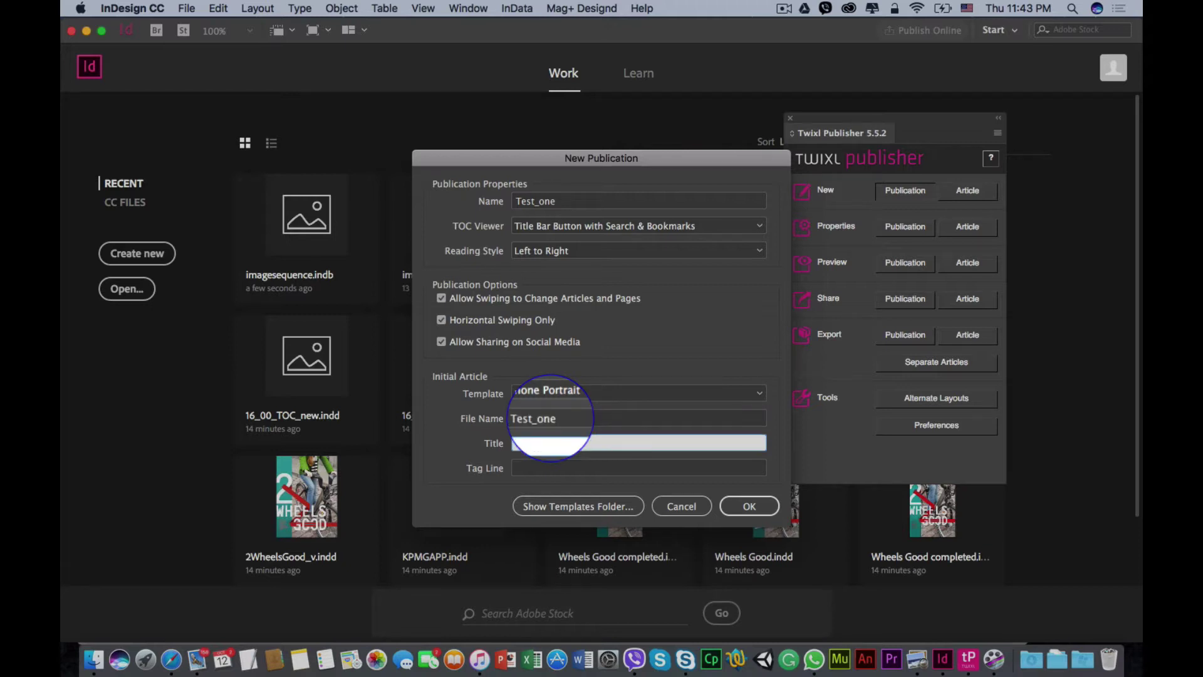
text(Working with Twixl)
key(Tab)
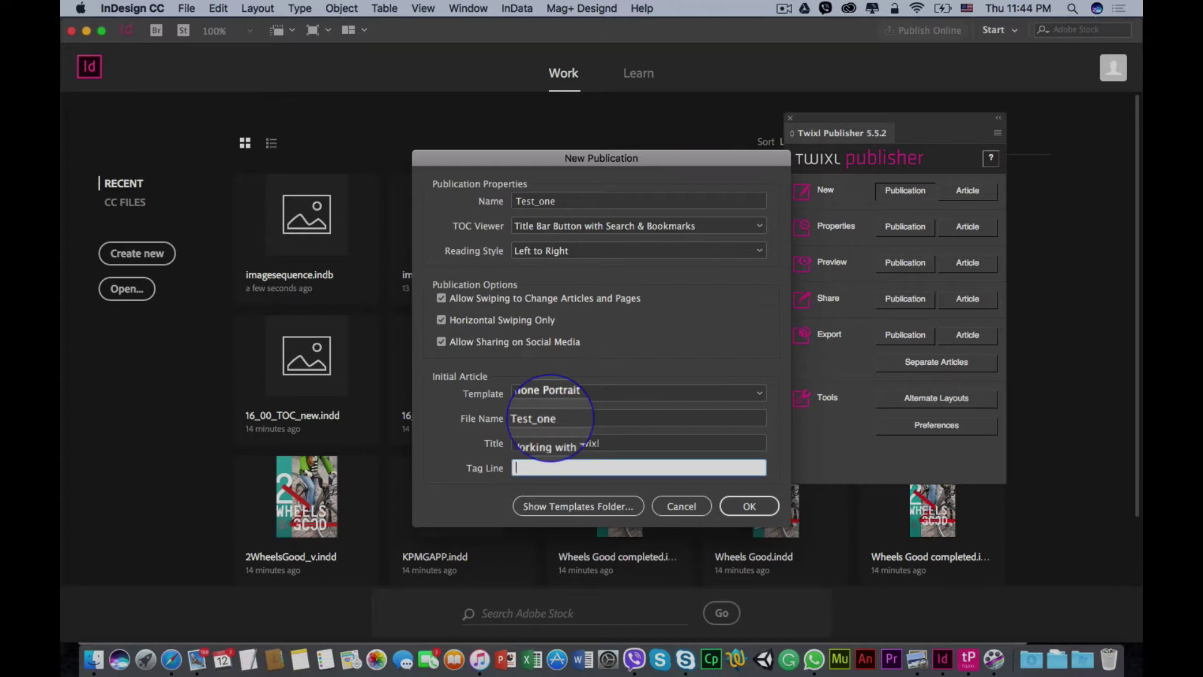
text(Phone test_one appp)
Confirm the publication and save Test_one.indb into the Desktop twix folder
click(746, 507)
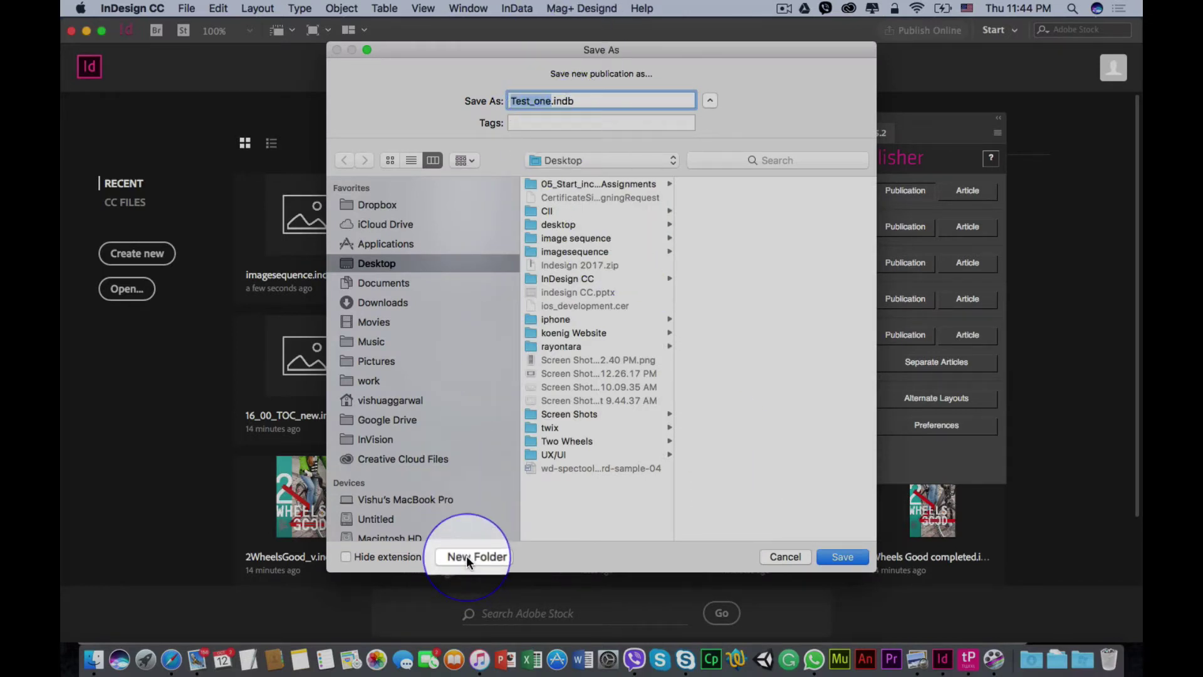
click(556, 427)
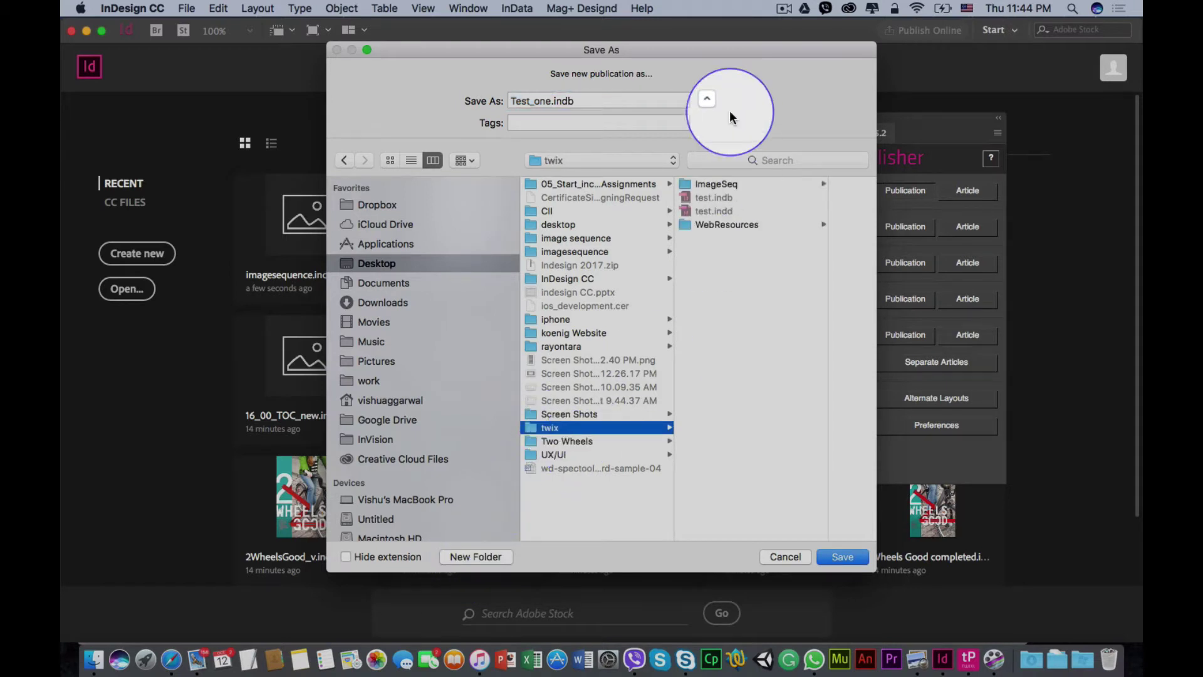
click(834, 559)
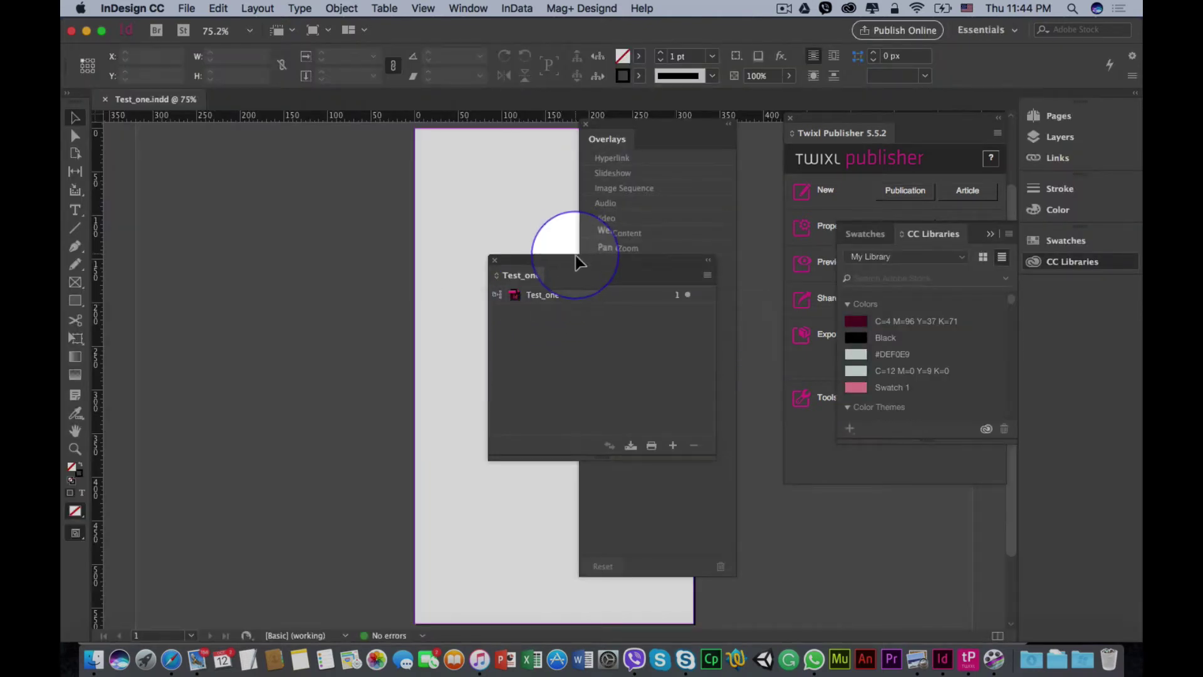
Move the Test_one book panel to the left and close the Overlays panel
drag(577, 260, 299, 261)
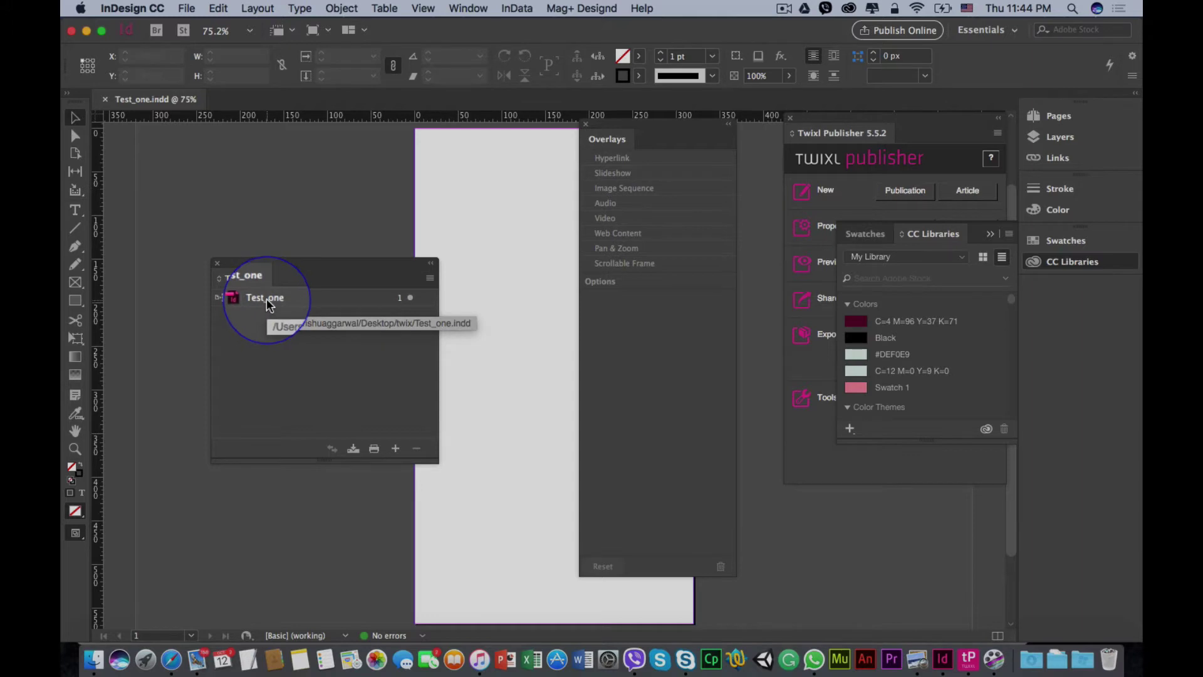
drag(296, 260, 220, 258)
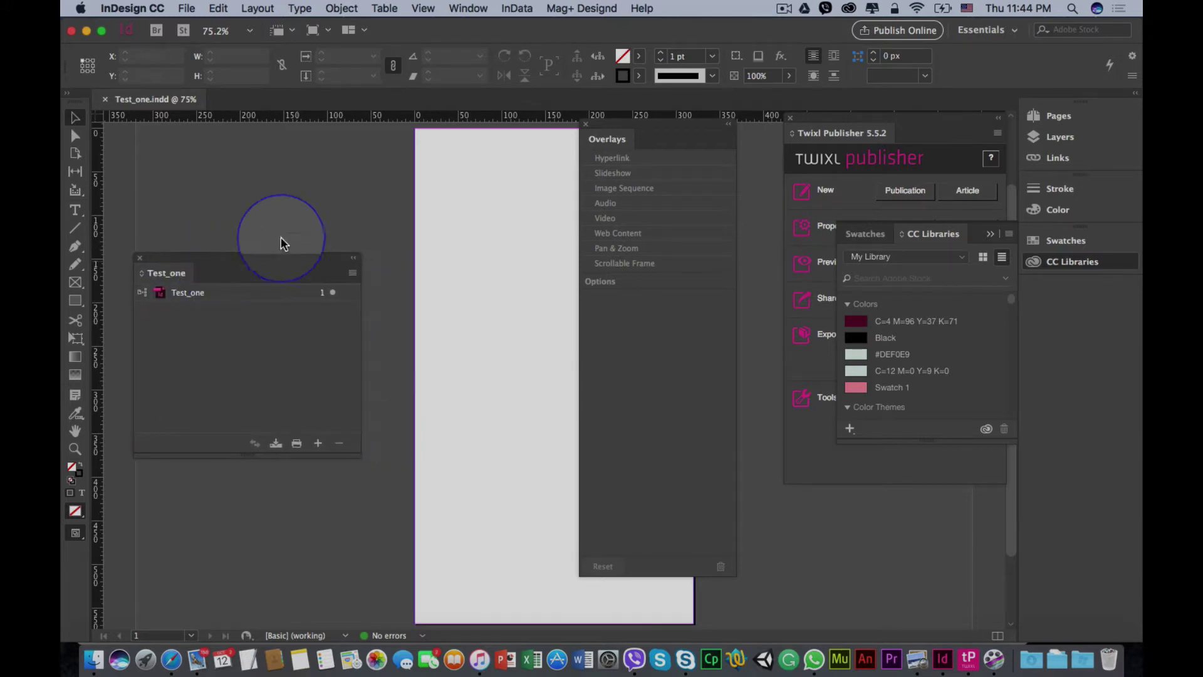
click(586, 124)
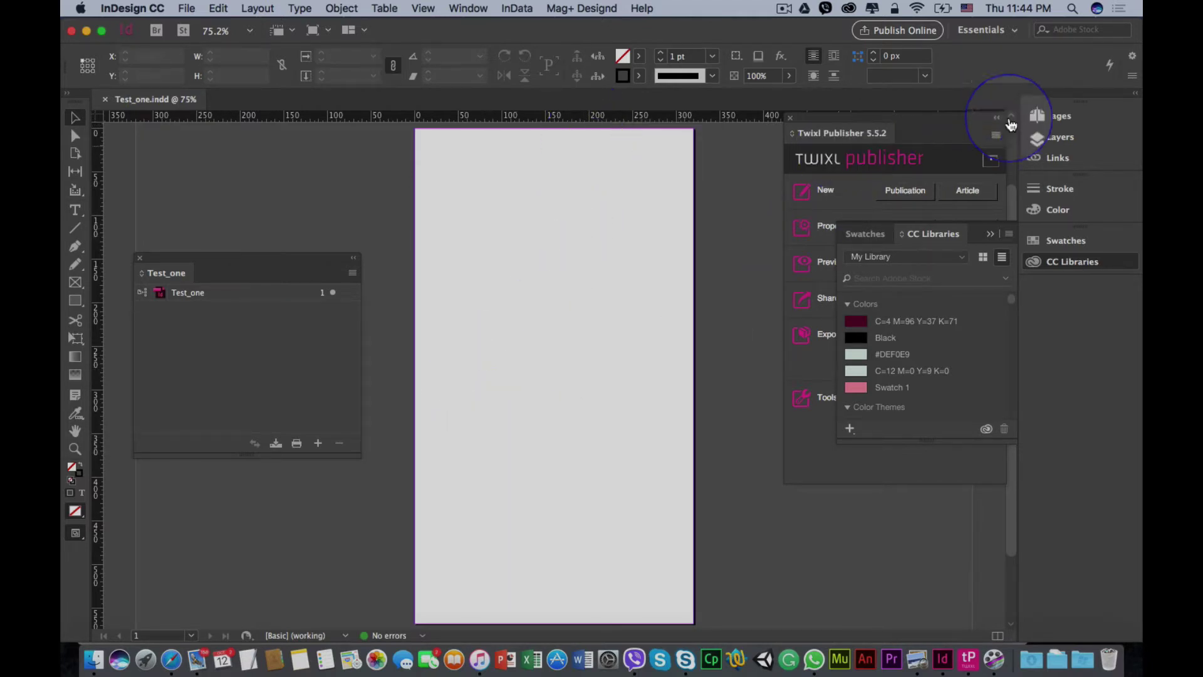
Open Layers and browse the Sounds, Image Sequences, Scrollable Contents and Page Links layers
click(1059, 134)
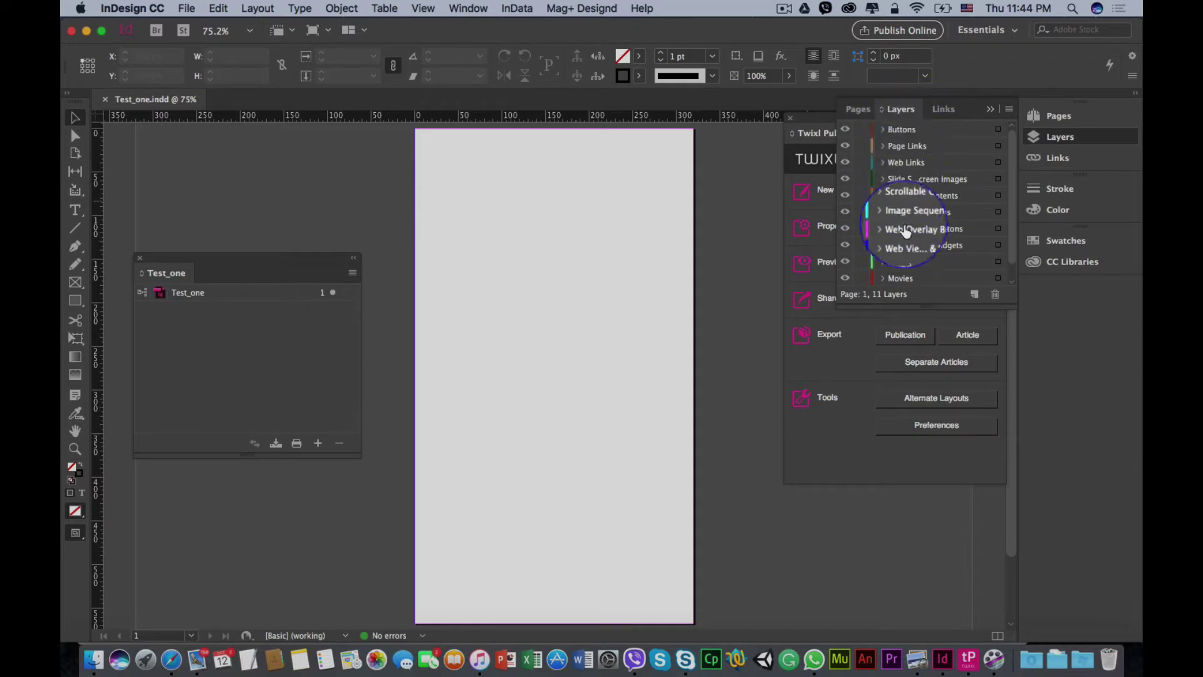
scroll(912, 251, down, 1)
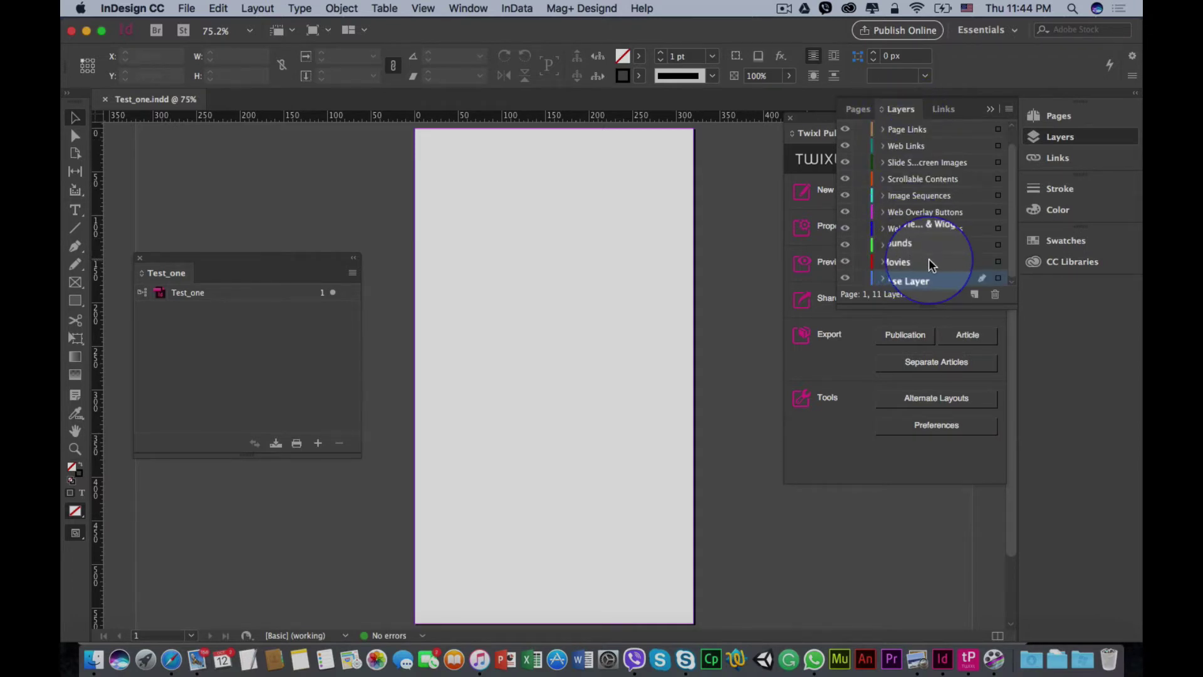
click(944, 248)
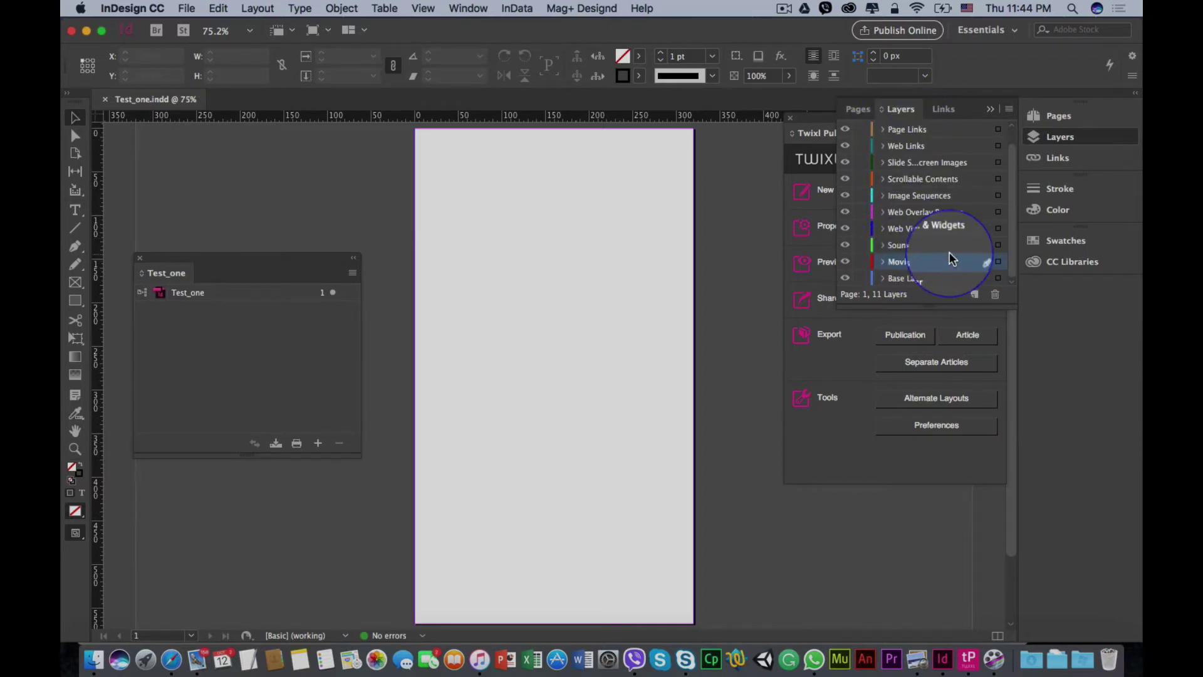
click(951, 194)
scroll(944, 196, up, 1)
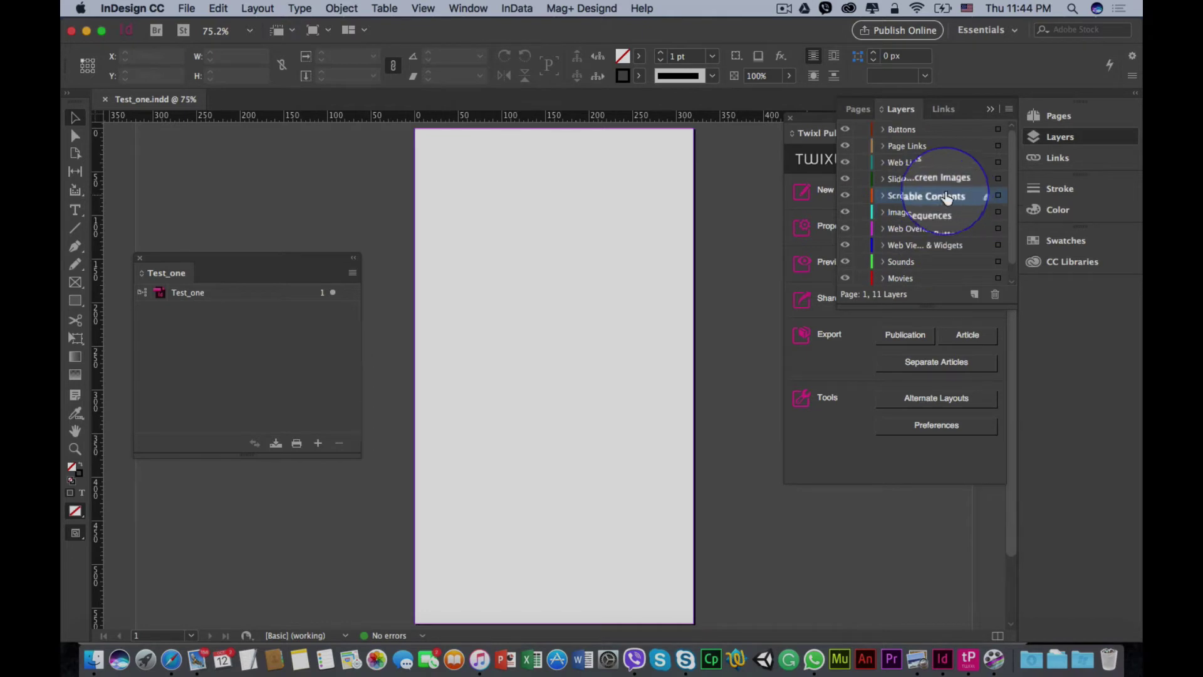
click(927, 193)
click(915, 146)
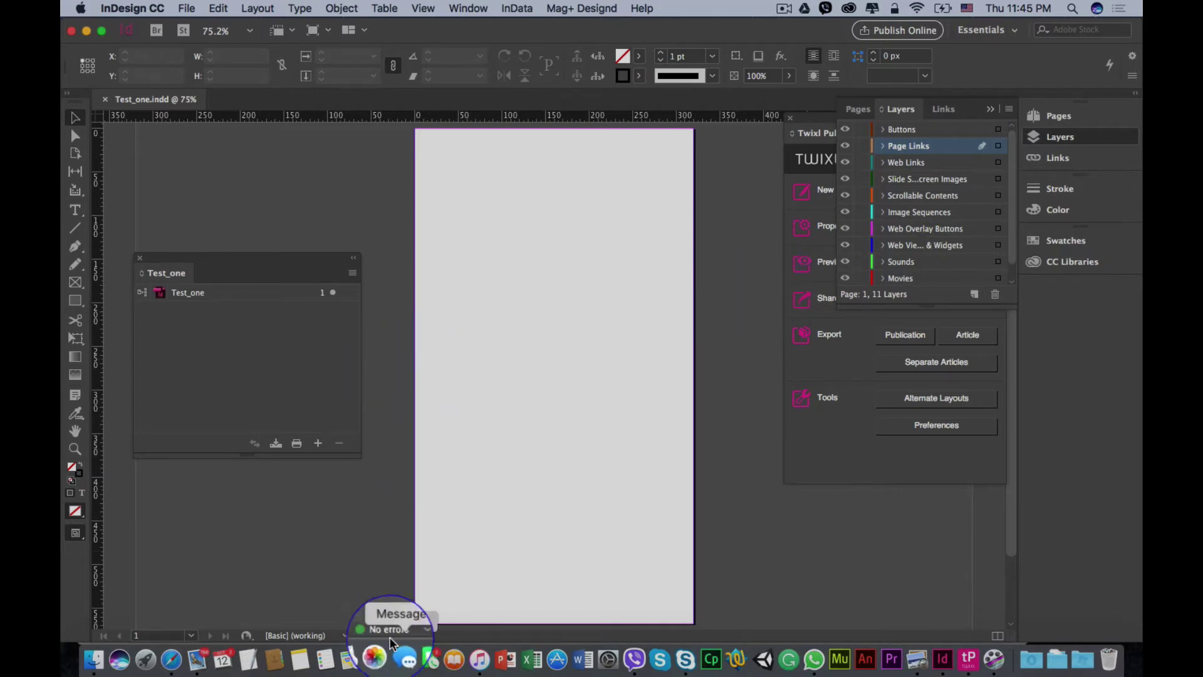
Switch the preflight profile to Digital Publishing and collapse the Layers panel
click(339, 633)
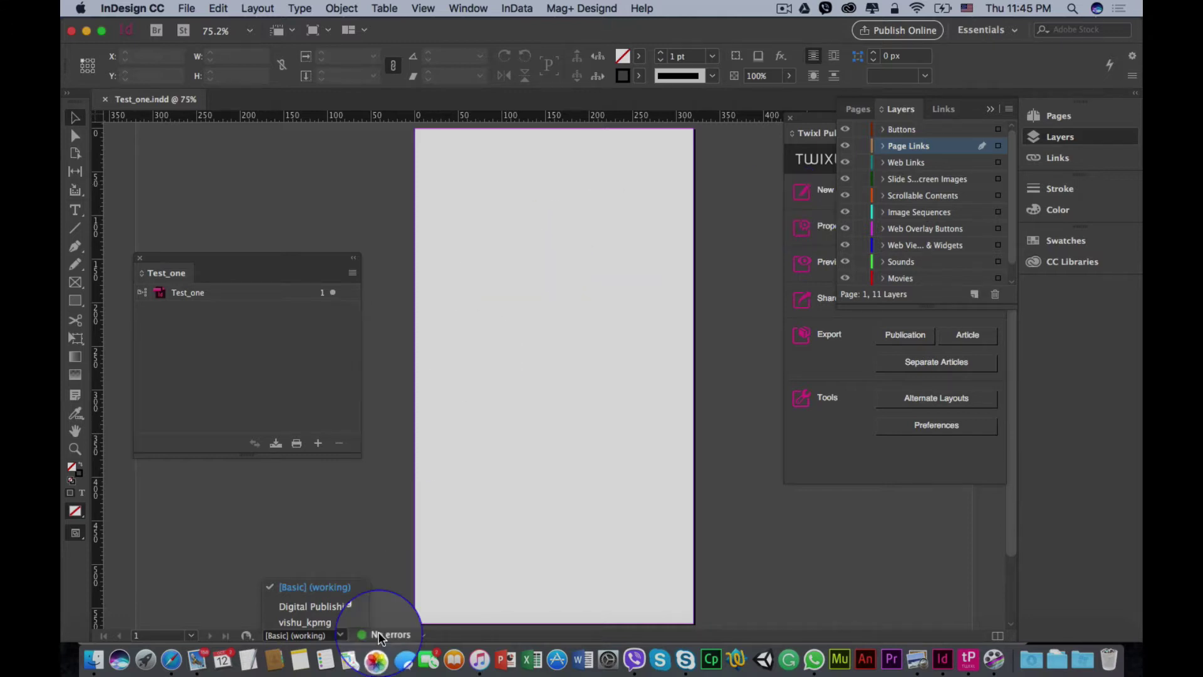
click(306, 606)
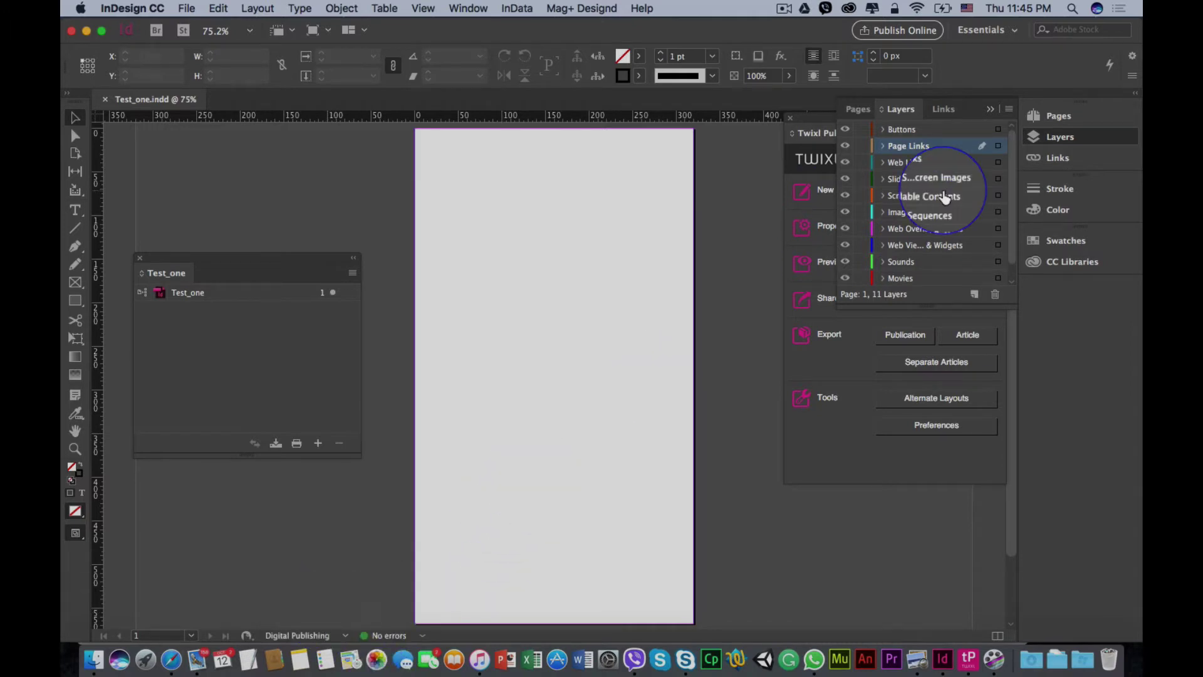
click(991, 109)
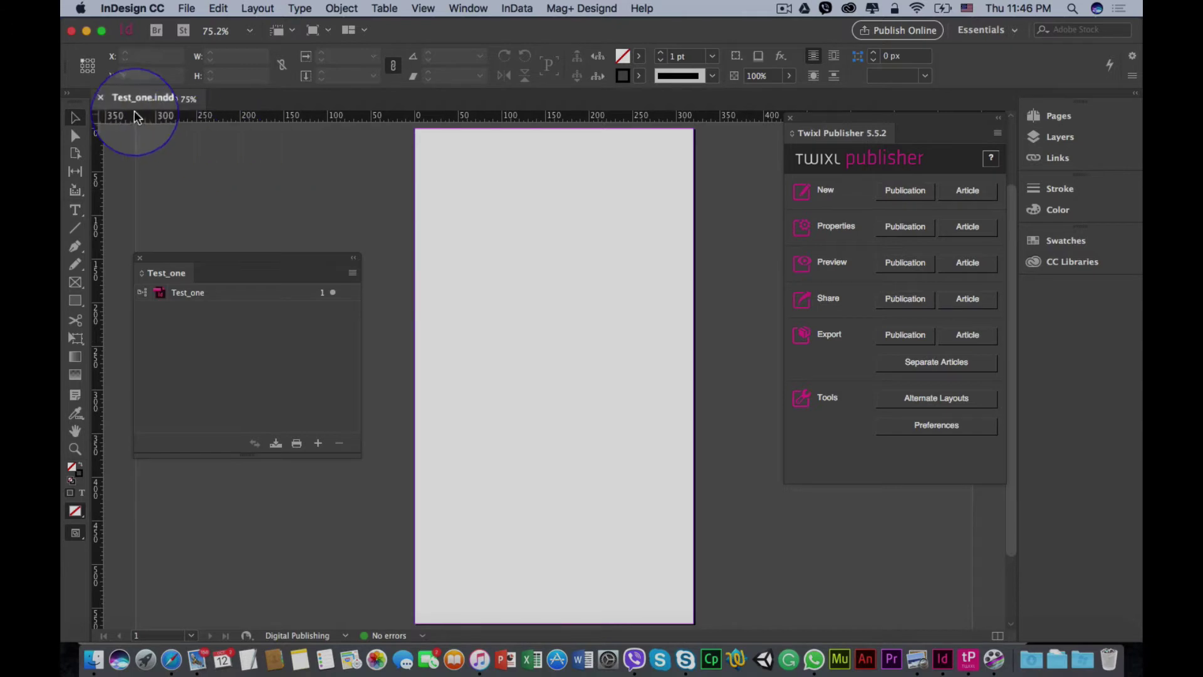
Close the Test_one document, move the book panel up, and open the Two Wheels Good book
click(105, 100)
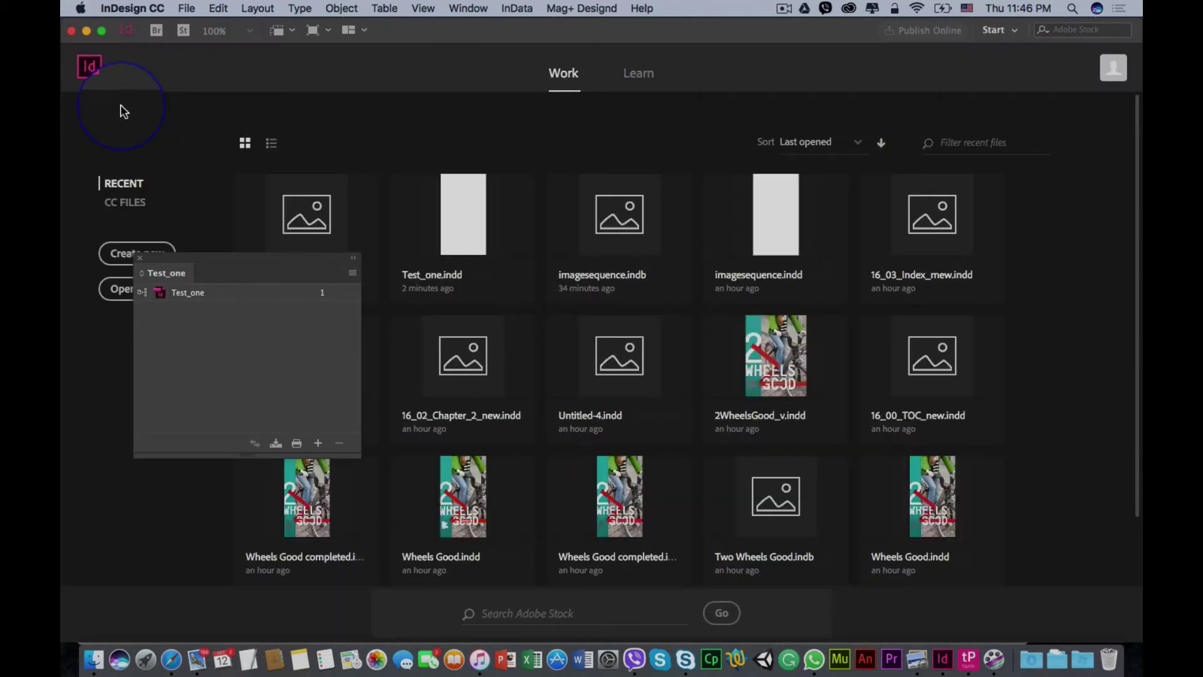
drag(215, 261, 206, 141)
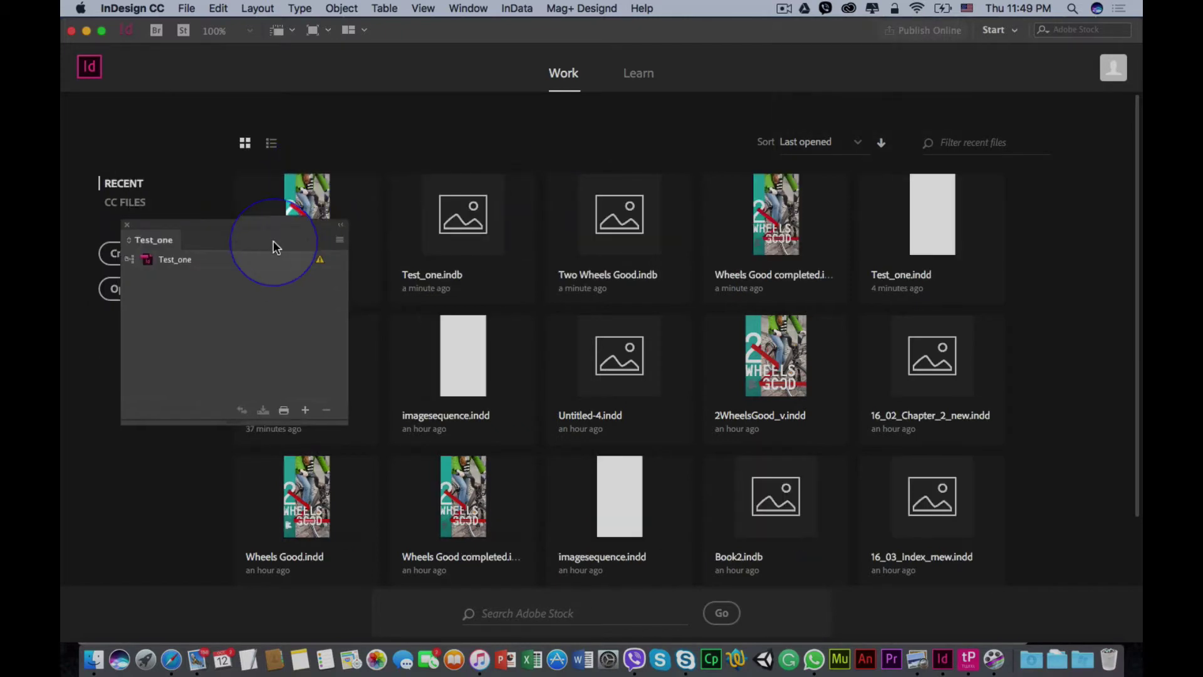
drag(273, 247, 261, 157)
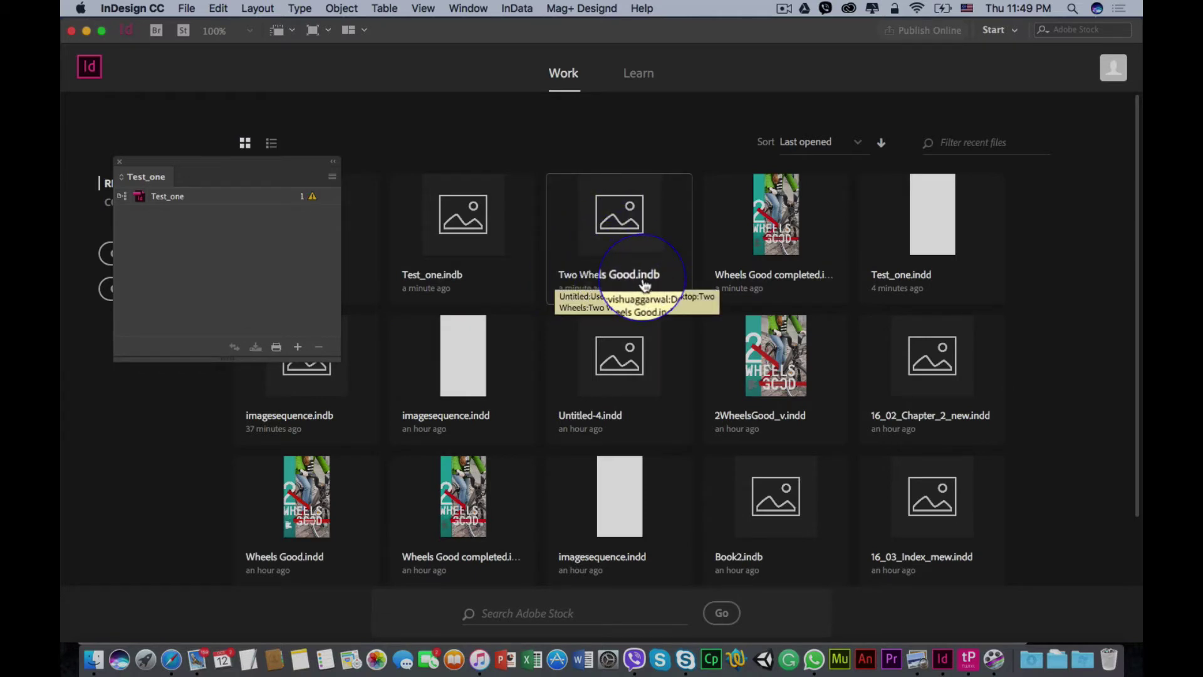
click(631, 240)
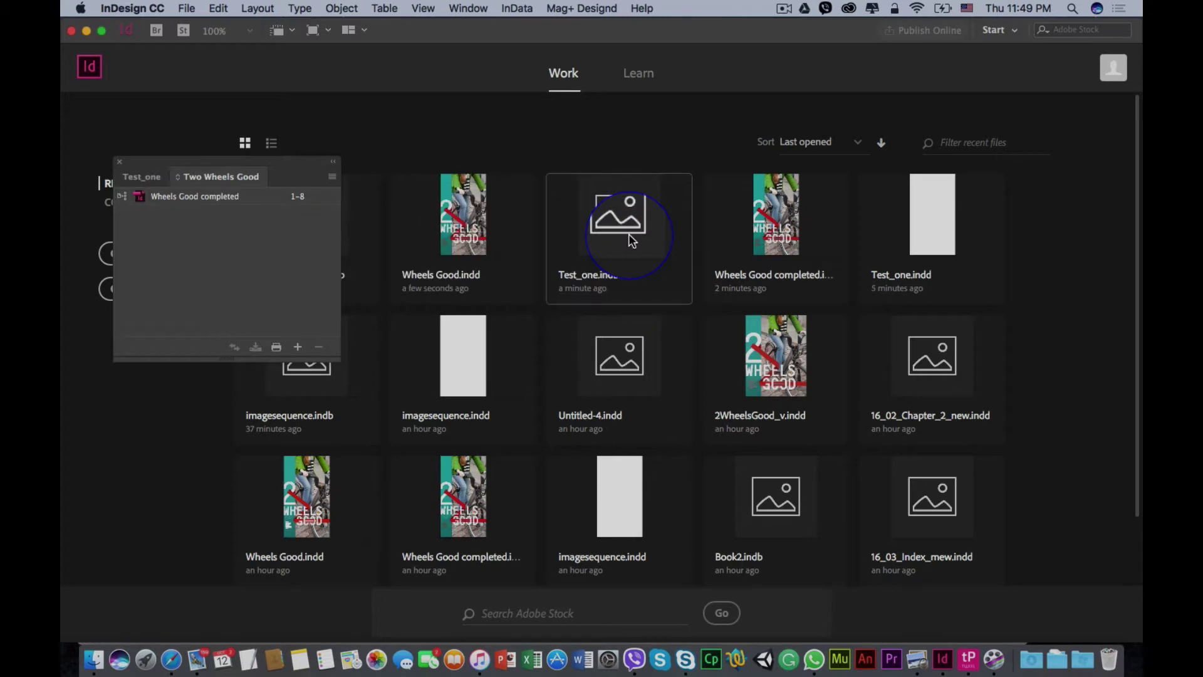
Close the Test_one book and select Wheels Good completed in Two Wheels Good
click(159, 185)
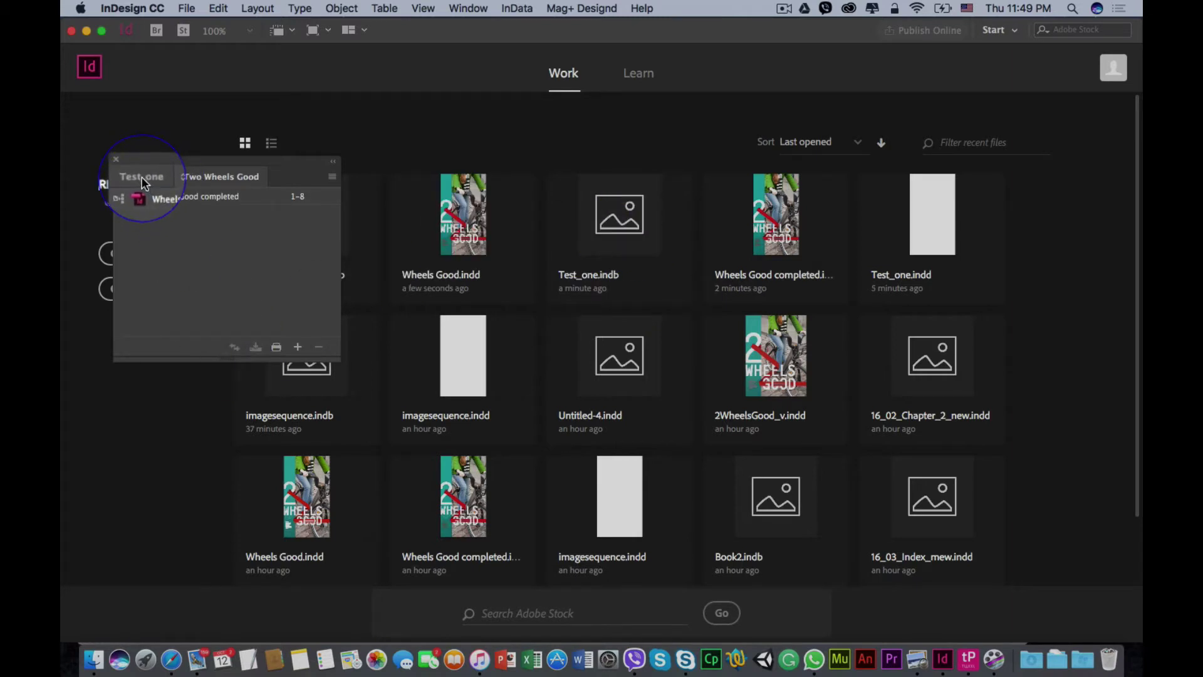
click(142, 178)
right_click(135, 176)
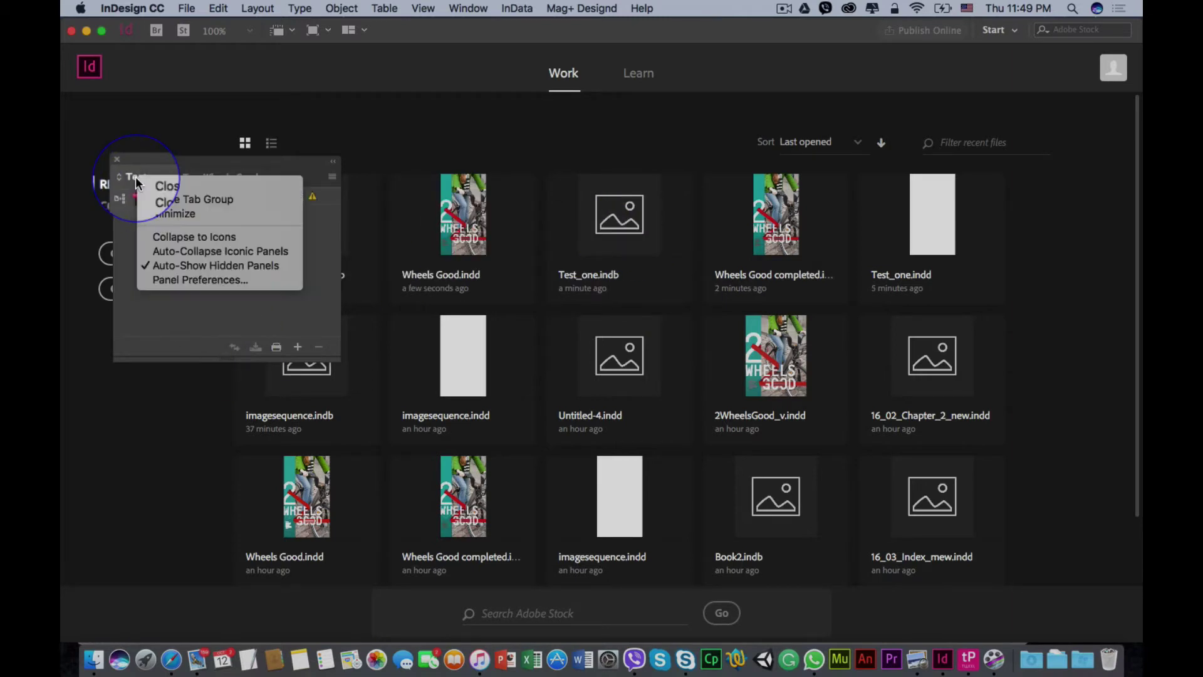
click(145, 185)
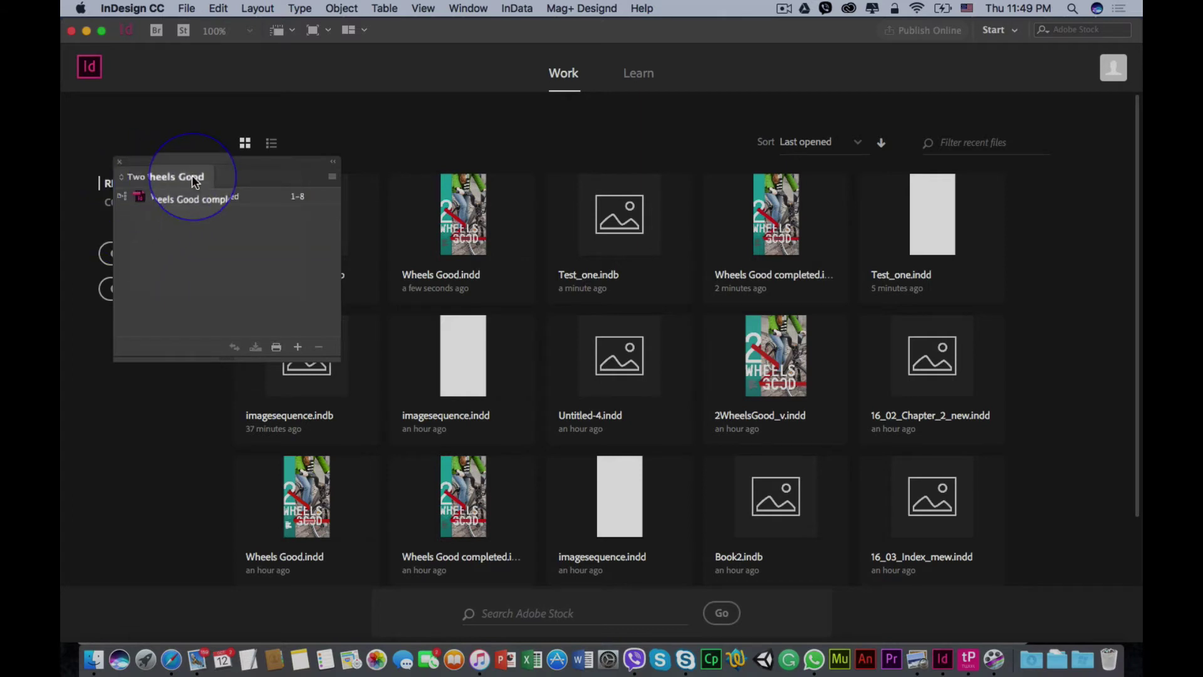
click(164, 197)
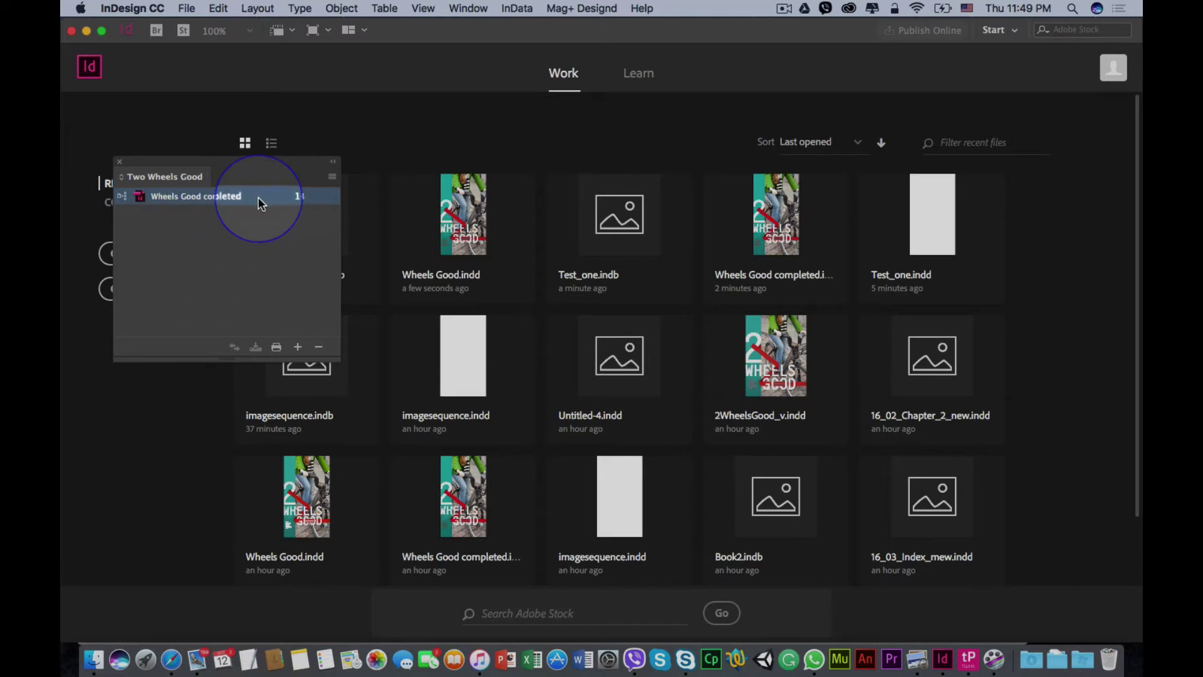
Replace Wheels Good completed with Wheels Good.indd from Two Wheels > complete package, then open it
click(317, 348)
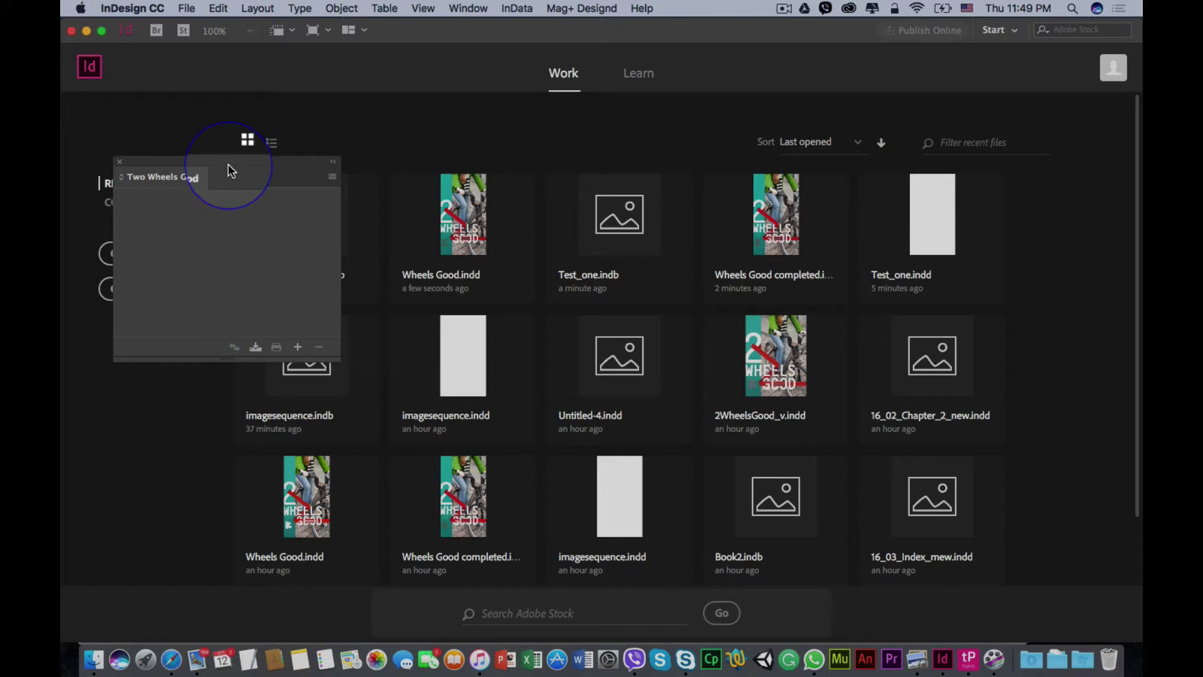
drag(228, 163, 268, 158)
click(333, 343)
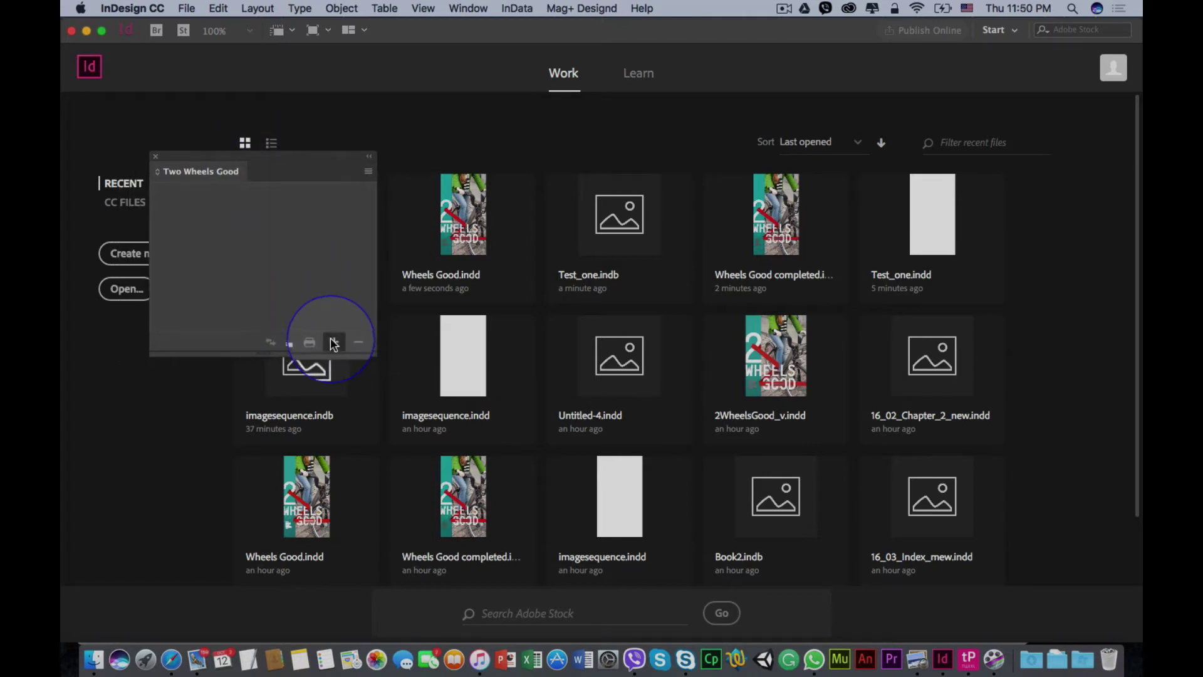
click(397, 256)
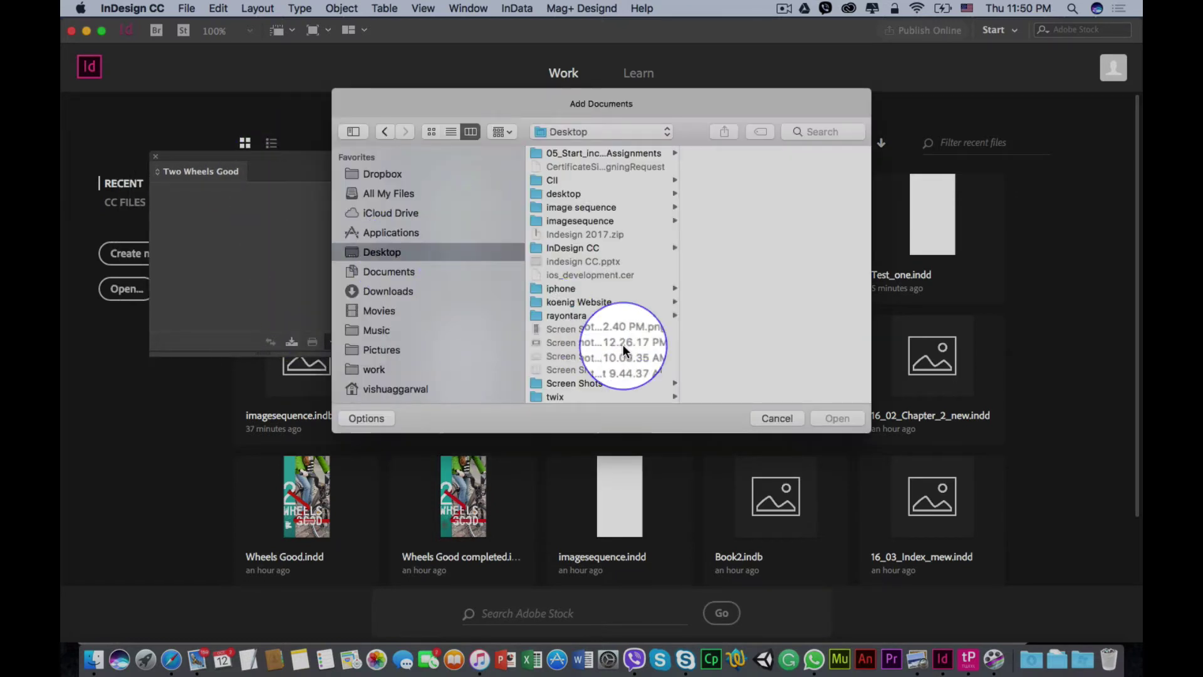
scroll(623, 332, down, 5)
click(579, 371)
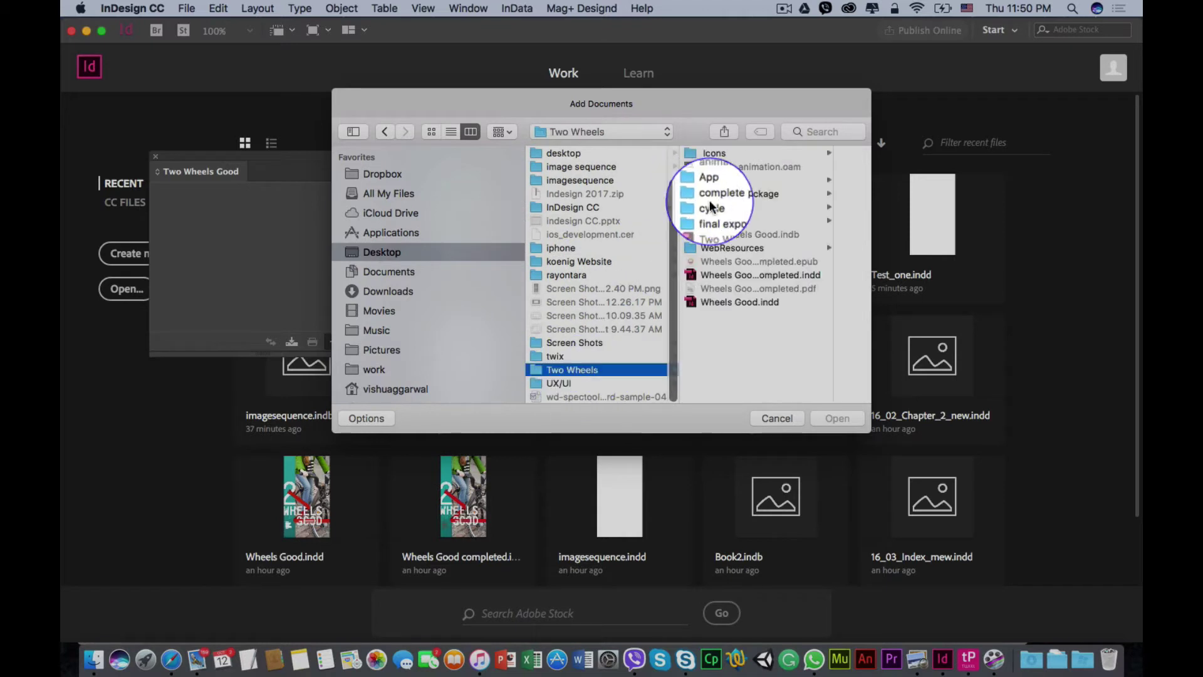
click(730, 195)
click(791, 170)
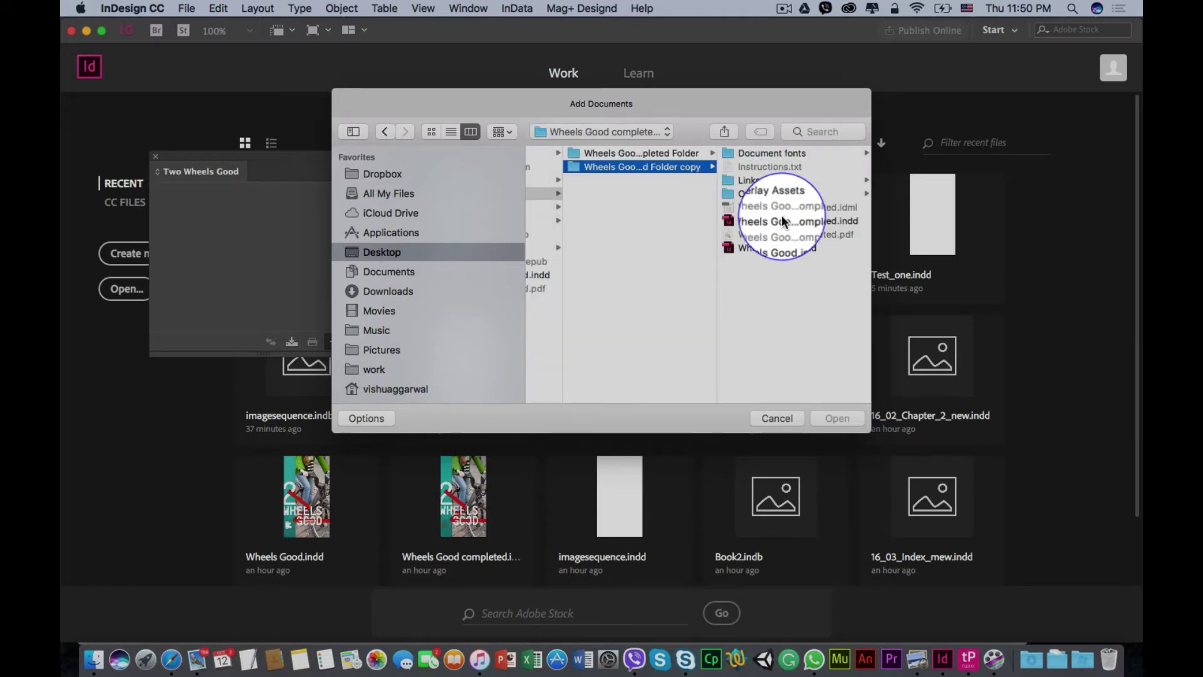
click(776, 247)
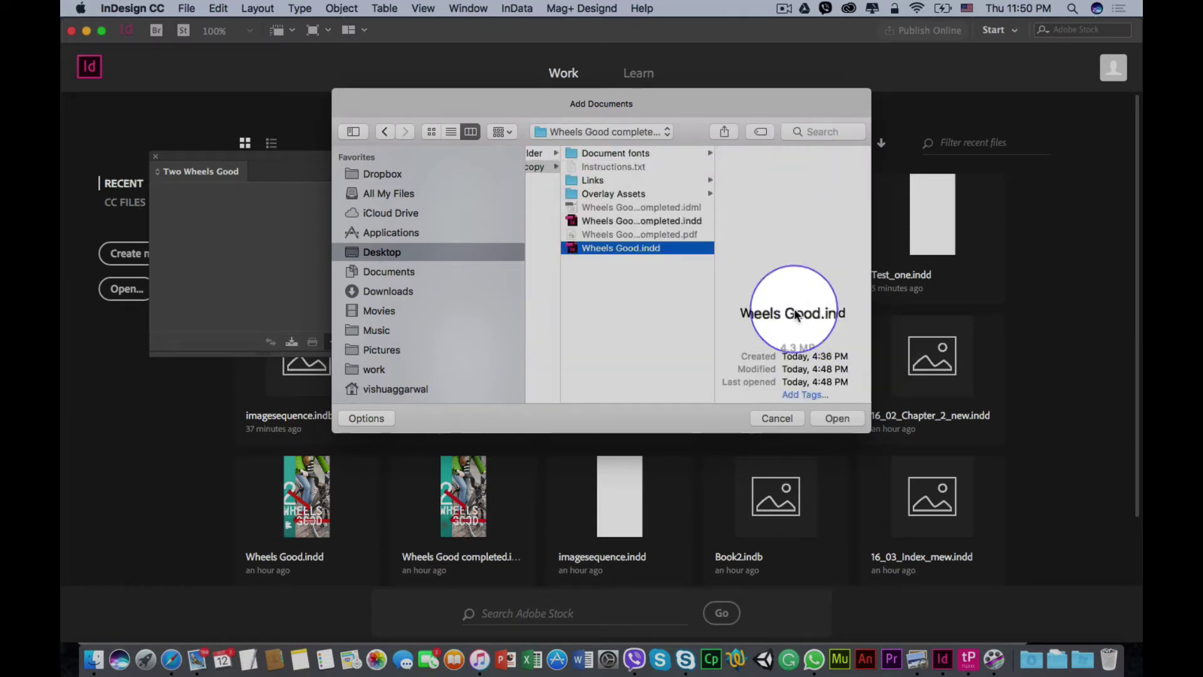
click(843, 421)
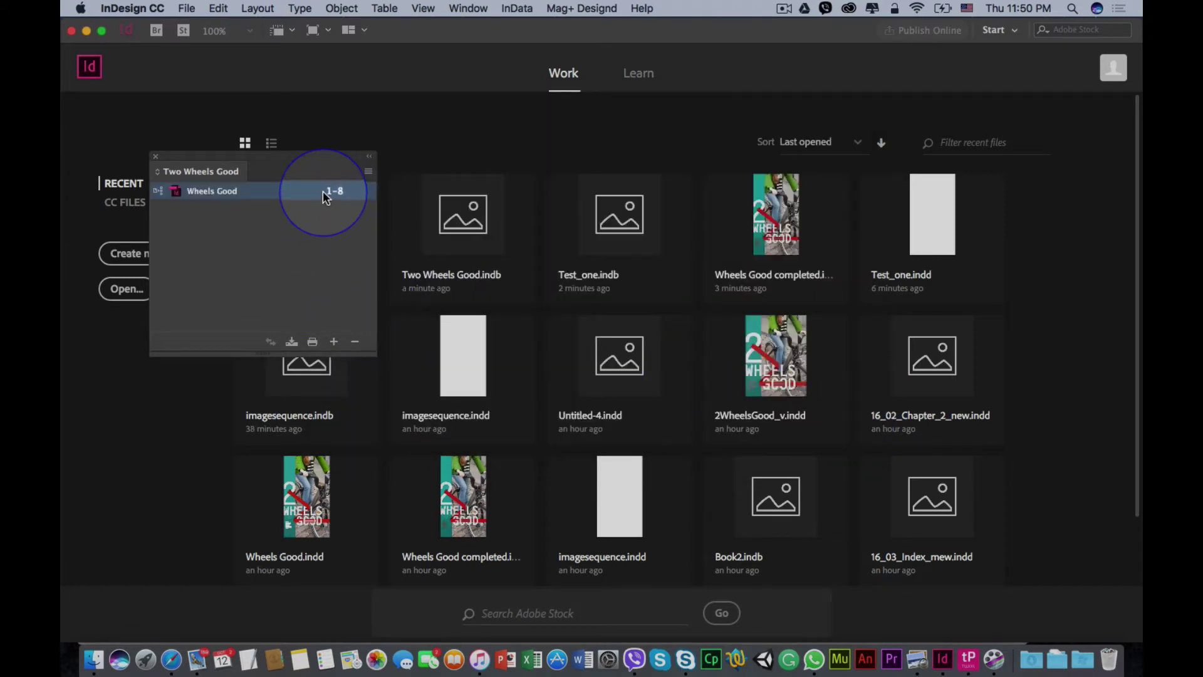
double_click(322, 191)
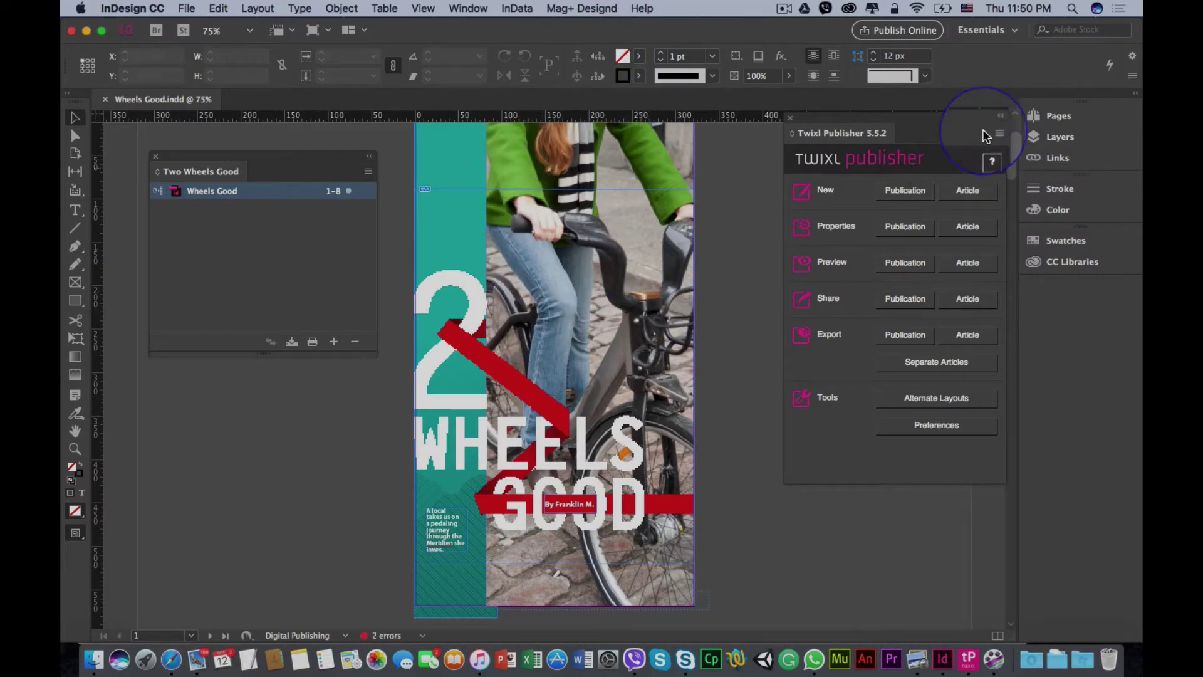
Show the Pages panel, scroll down to page 2 and select its top image placeholder
click(1037, 117)
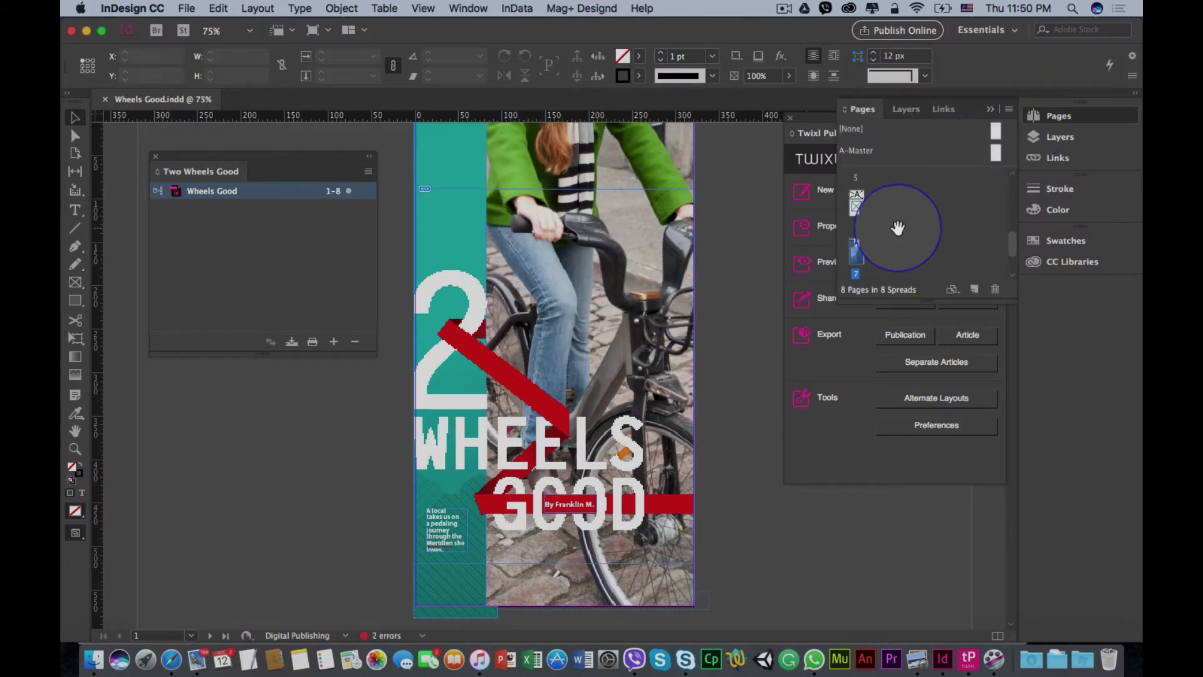
scroll(855, 266, up, 5)
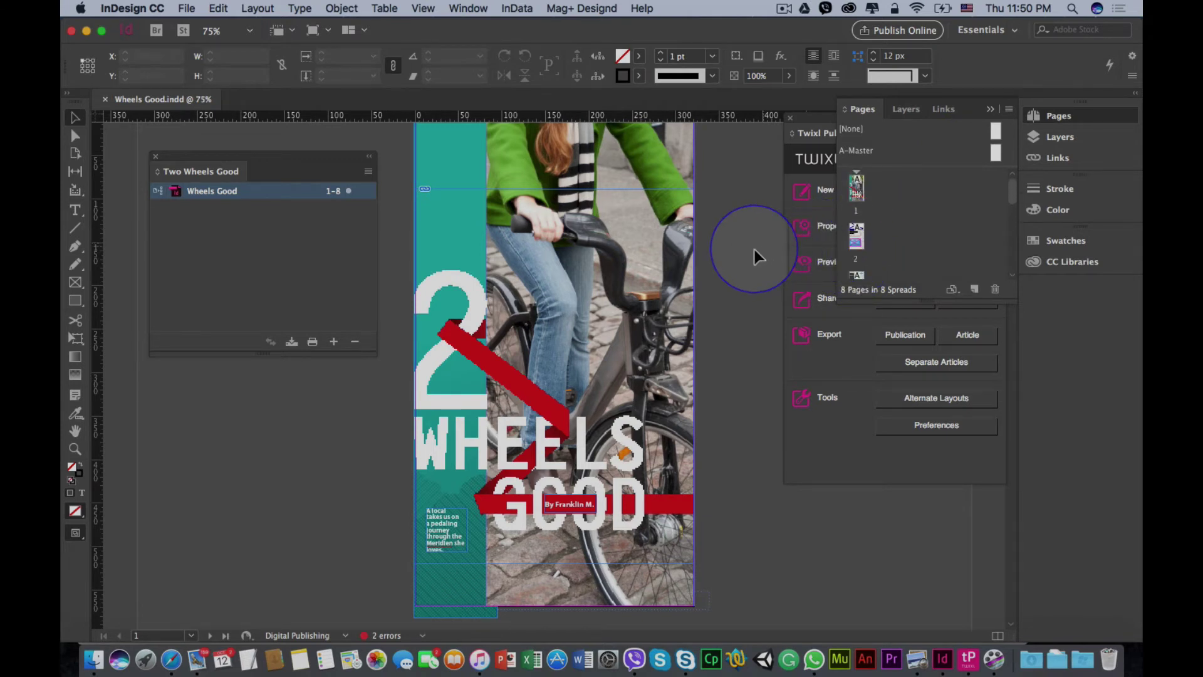
click(554, 376)
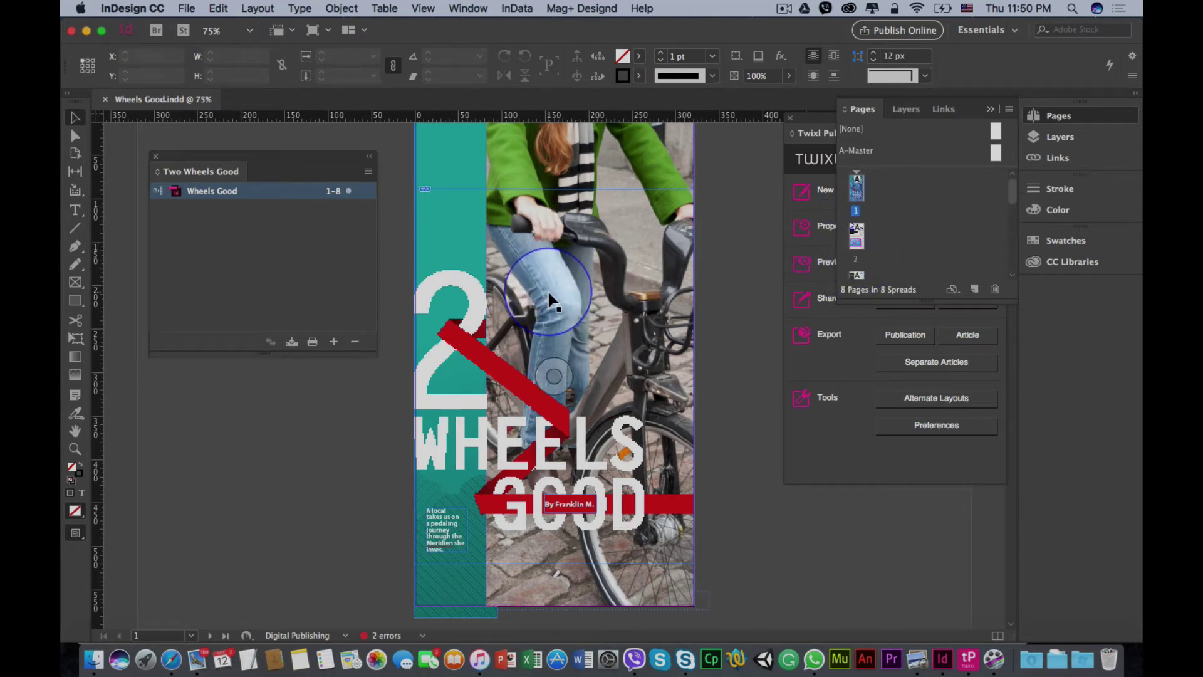
scroll(547, 272, down, 5)
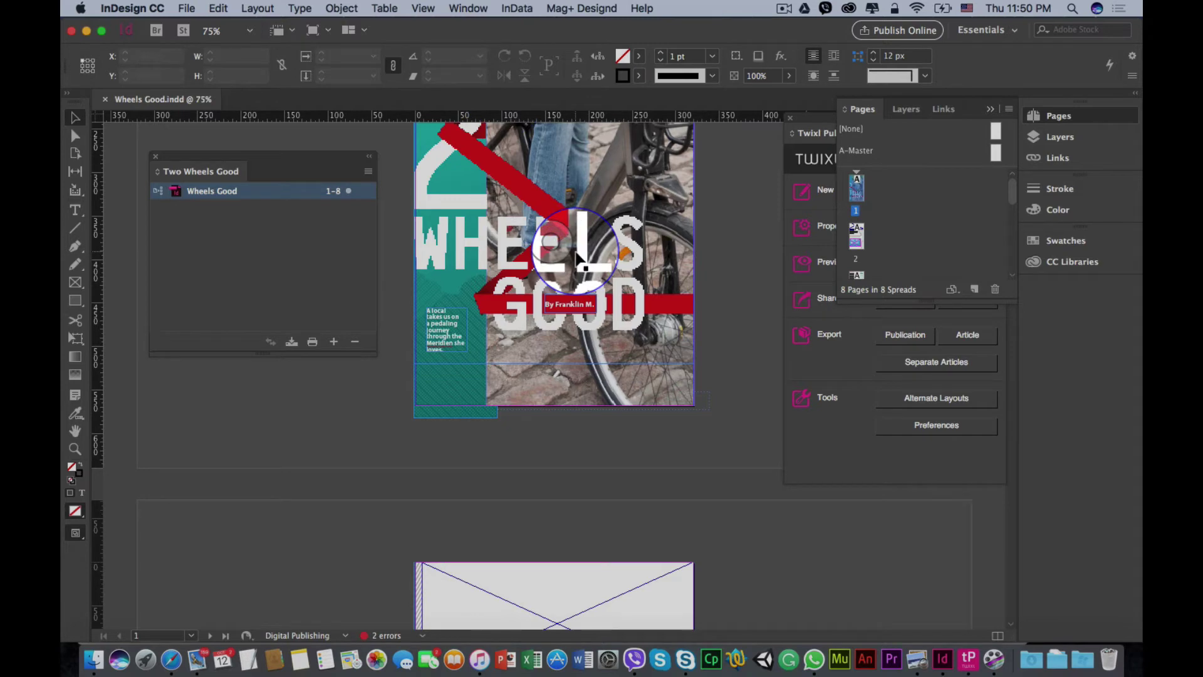
scroll(575, 253, down, 10)
click(515, 250)
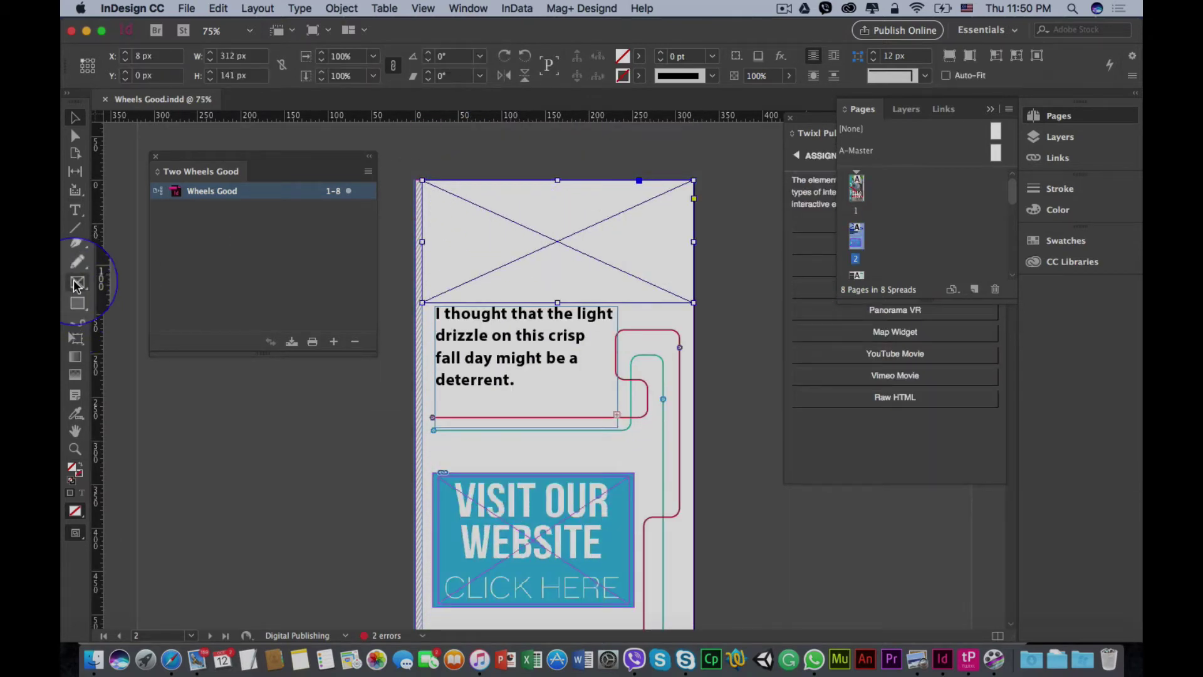
Check the Rectangle Frame tool's shape options, return to the Selection tool and show the Layers list
drag(77, 283, 180, 287)
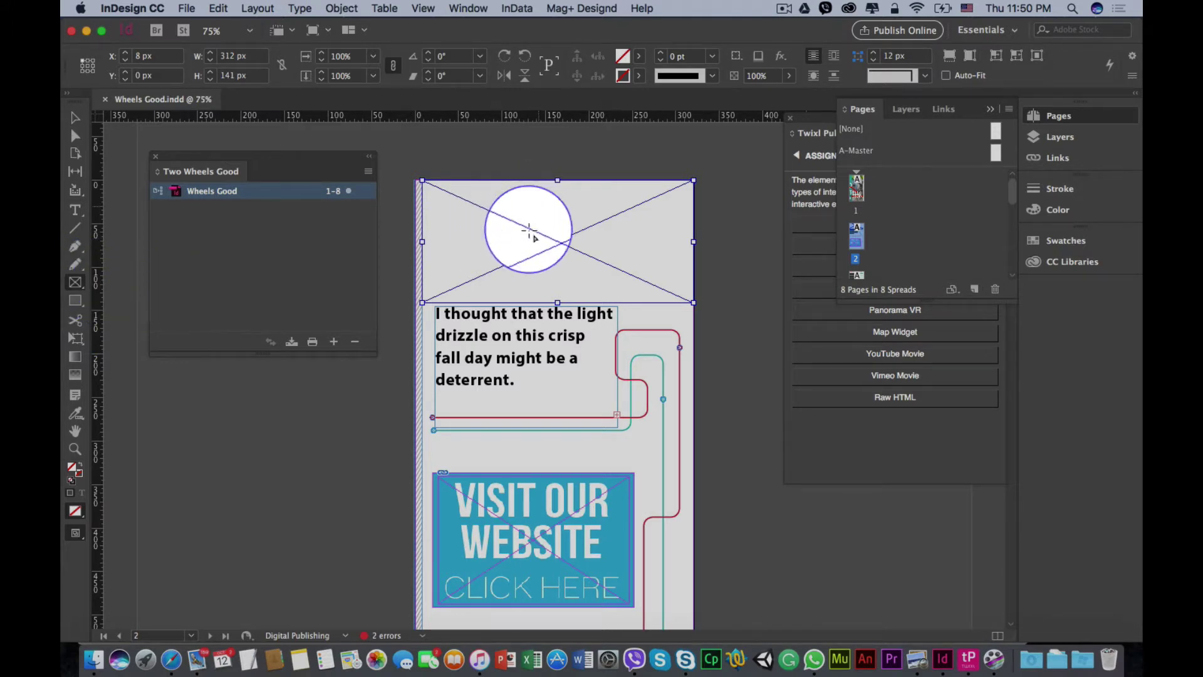
click(75, 116)
drag(451, 239, 548, 404)
scroll(548, 404, down, 3)
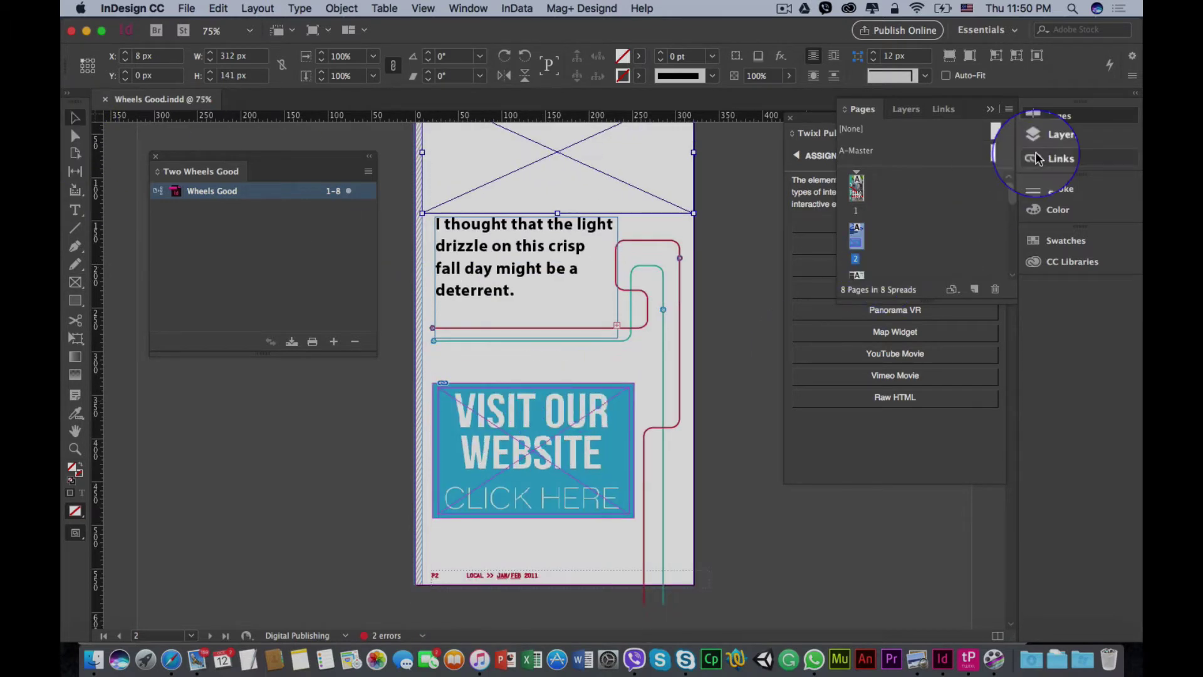
click(1059, 137)
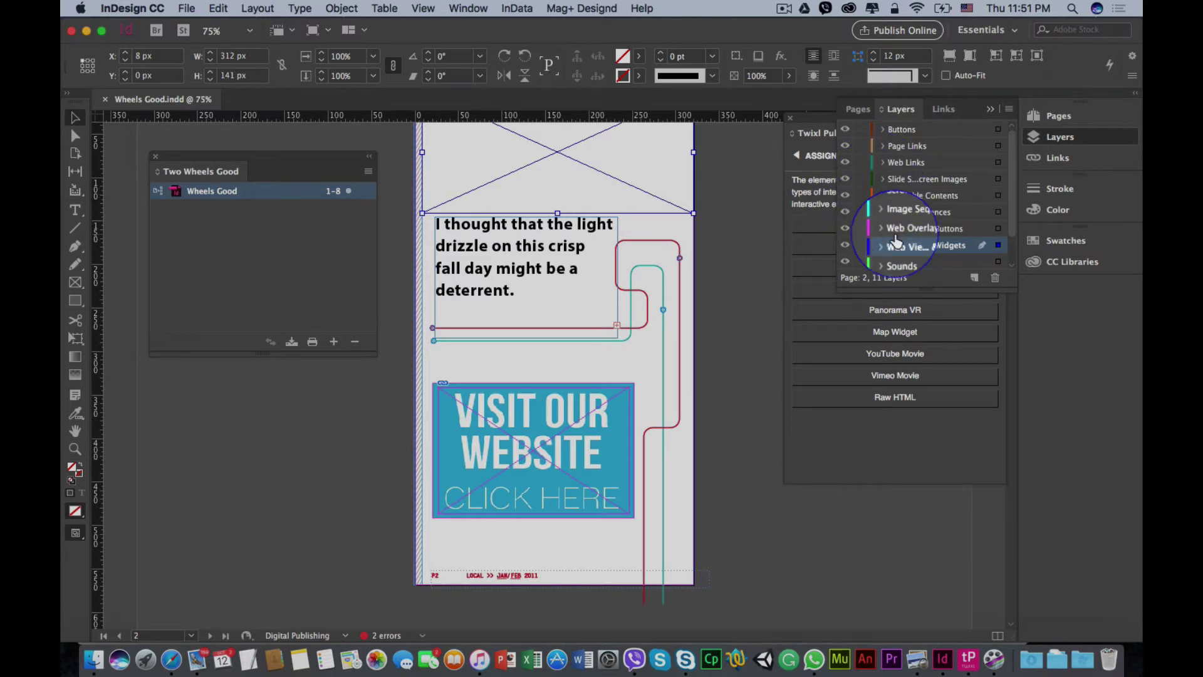
scroll(893, 232, down, 2)
scroll(927, 188, up, 2)
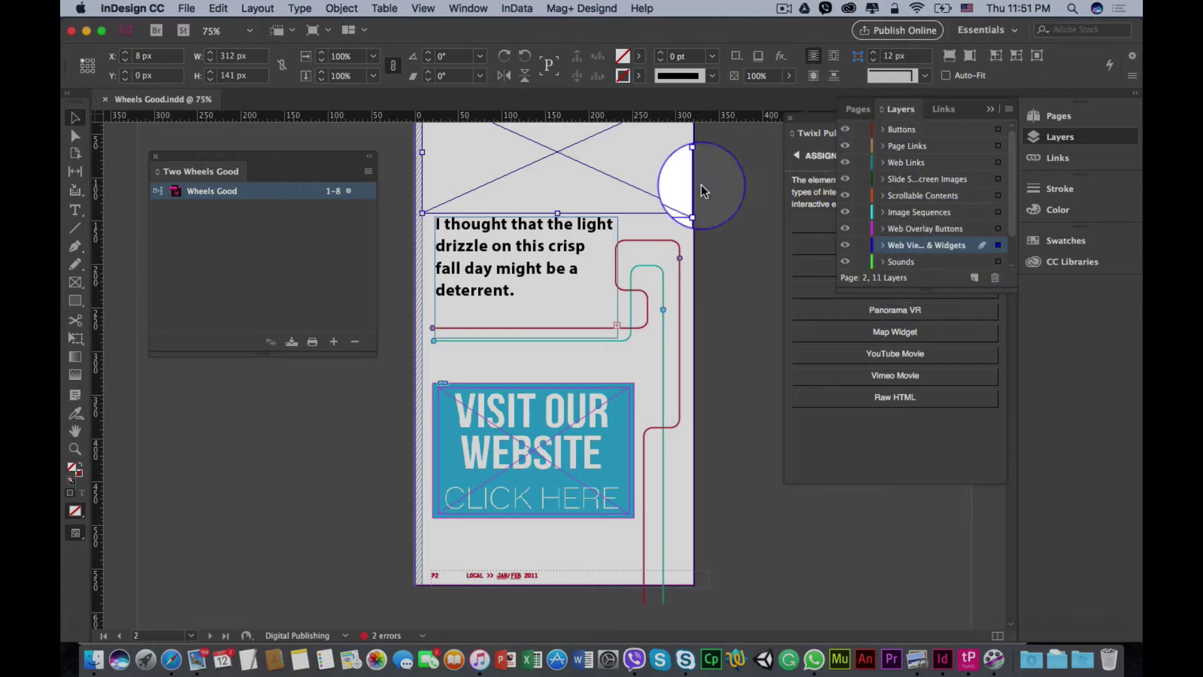
scroll(671, 400, up, 2)
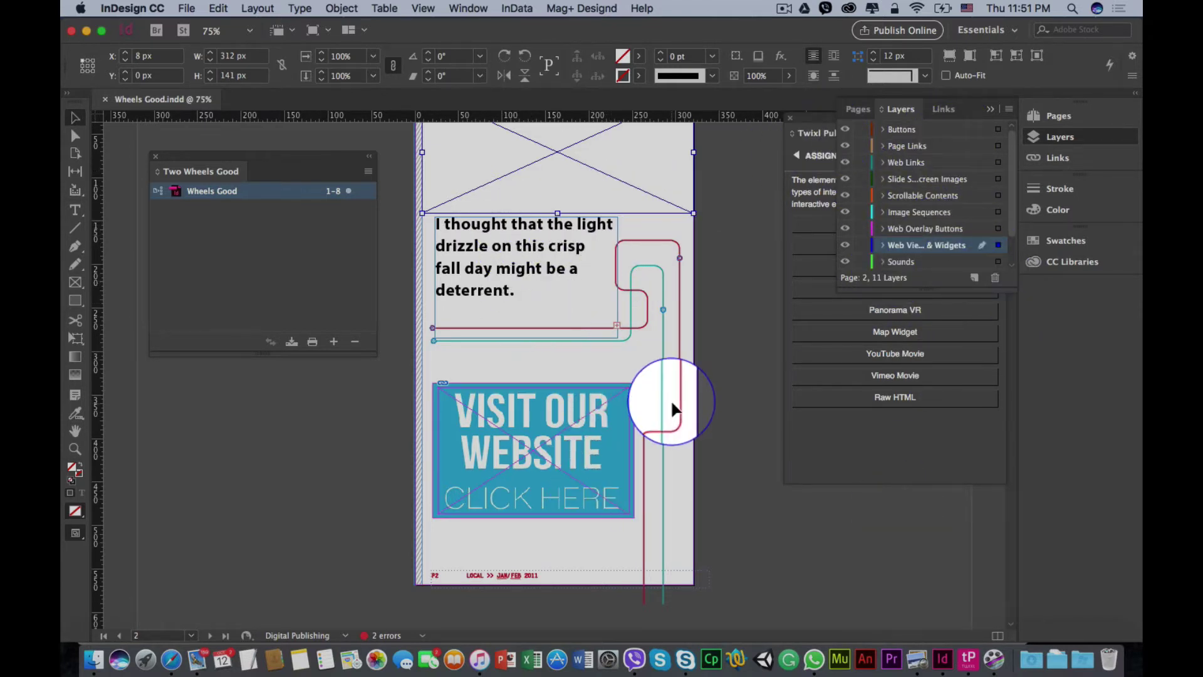
scroll(671, 400, down, 5)
scroll(671, 400, up, 7)
click(723, 382)
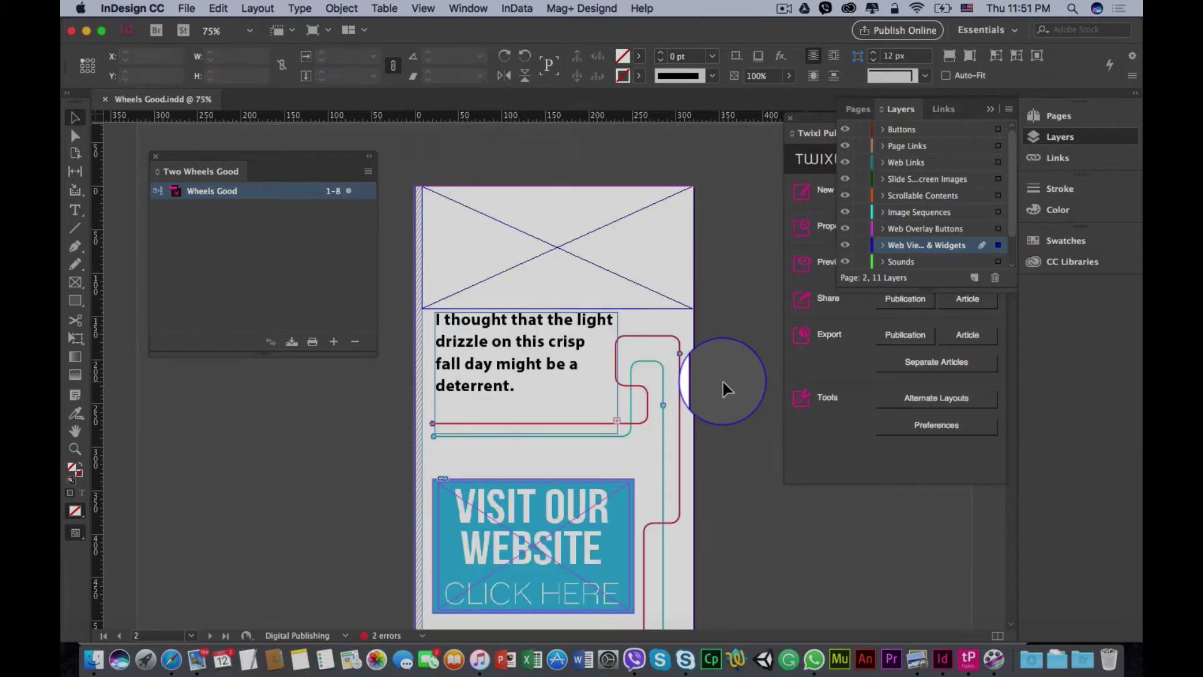
click(606, 283)
click(558, 501)
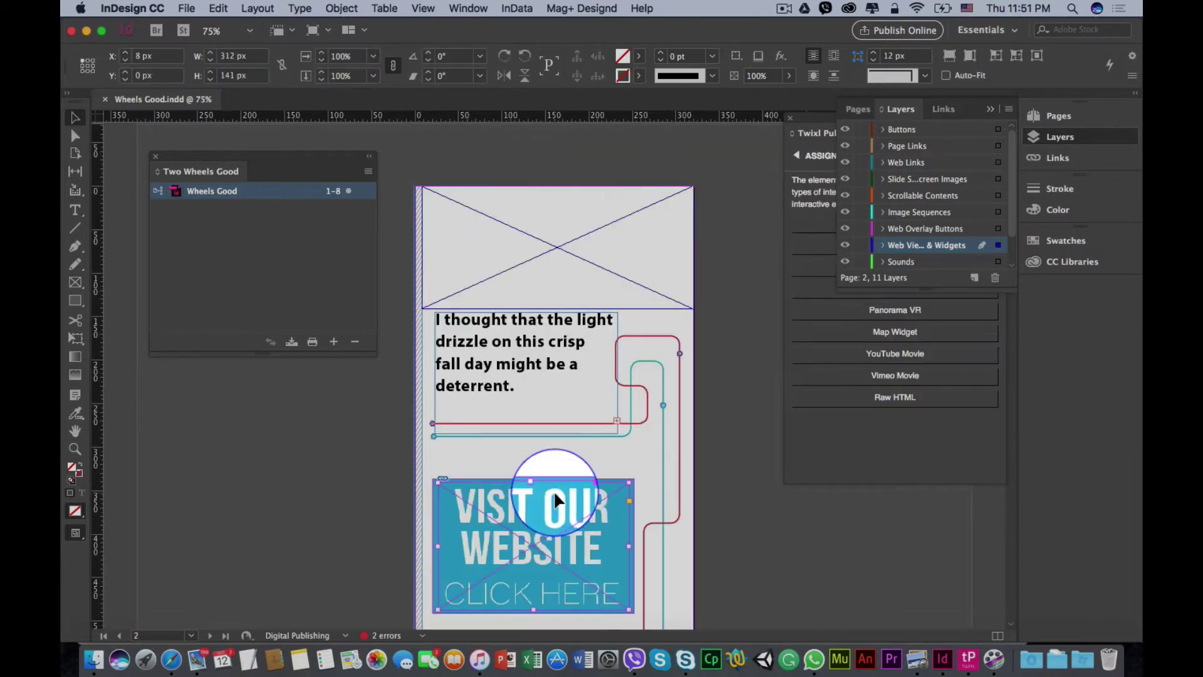
scroll(617, 486, down, 3)
scroll(617, 489, down, 7)
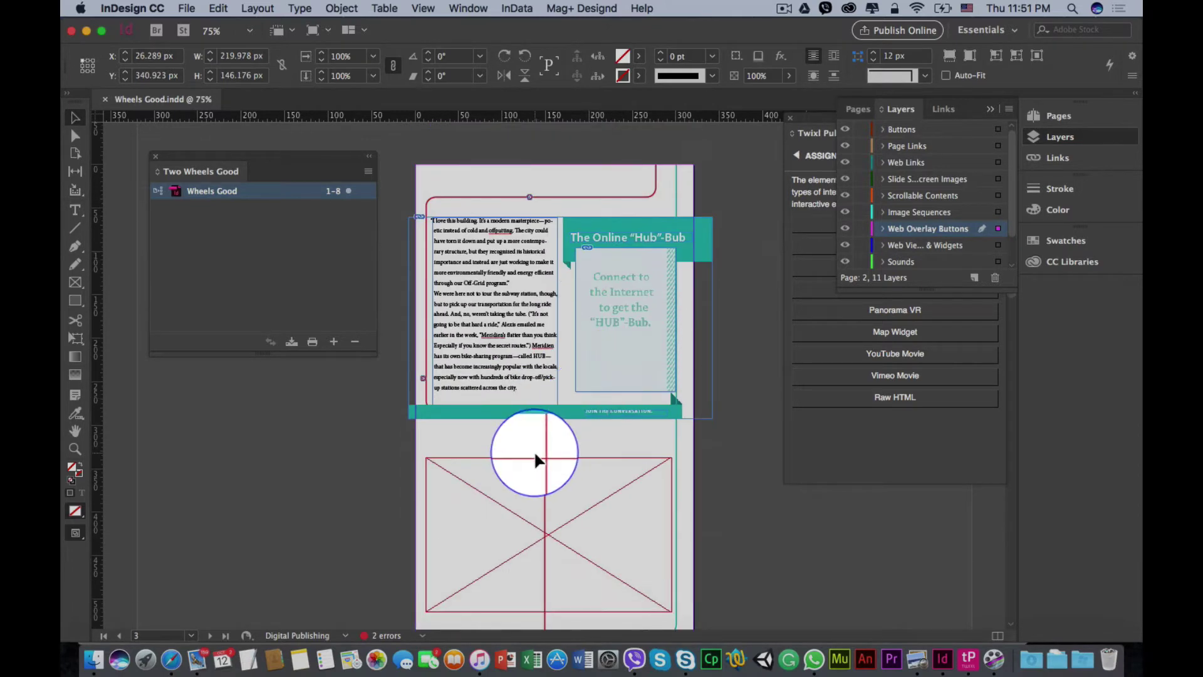
scroll(534, 450, up, 8)
scroll(534, 450, up, 2)
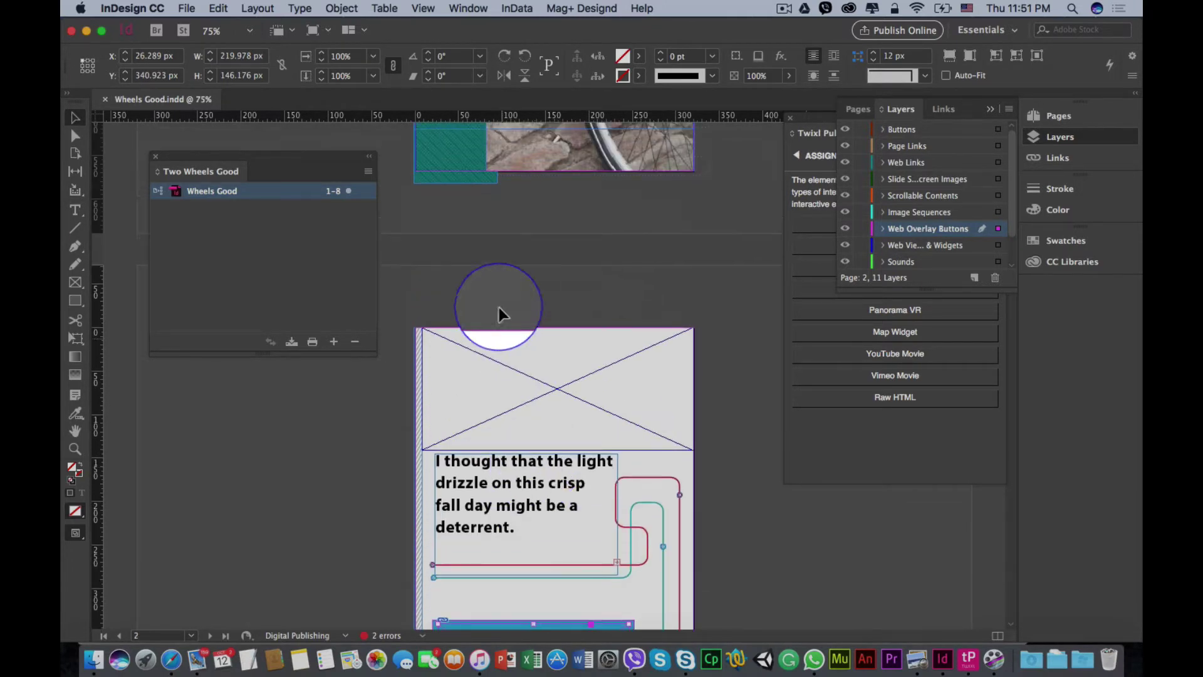
click(525, 366)
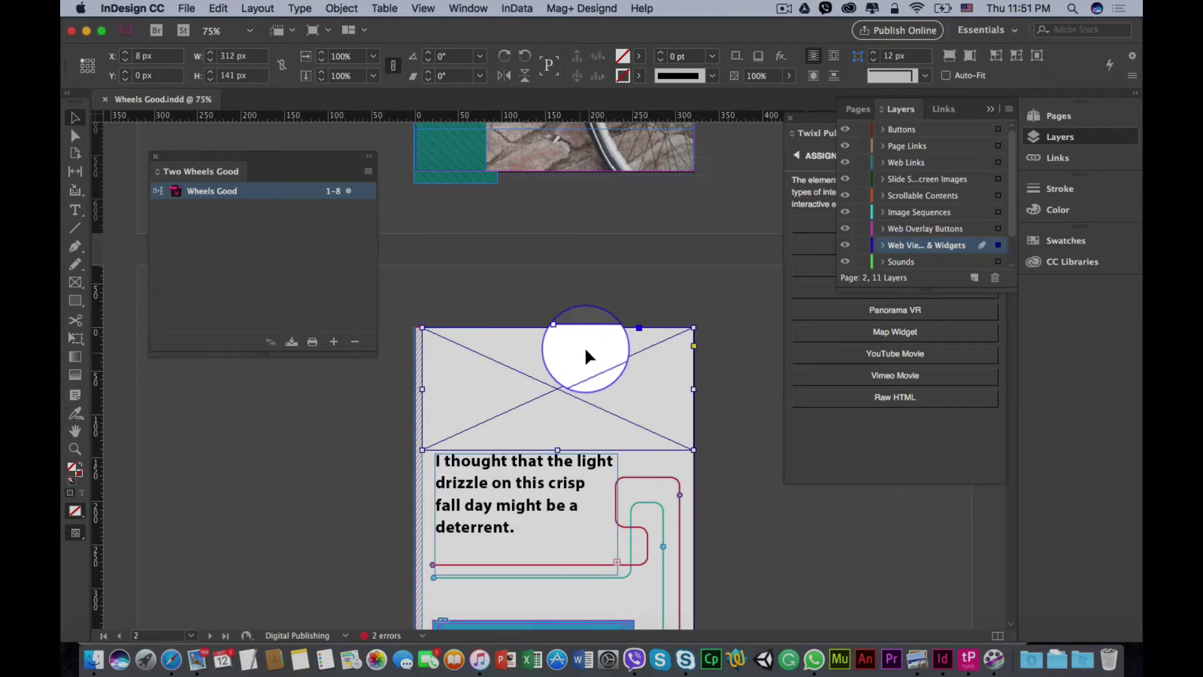
Collapse the Pages/Layers panel, reselect the page 2 image placeholder and assign it as a Map Widget
click(988, 110)
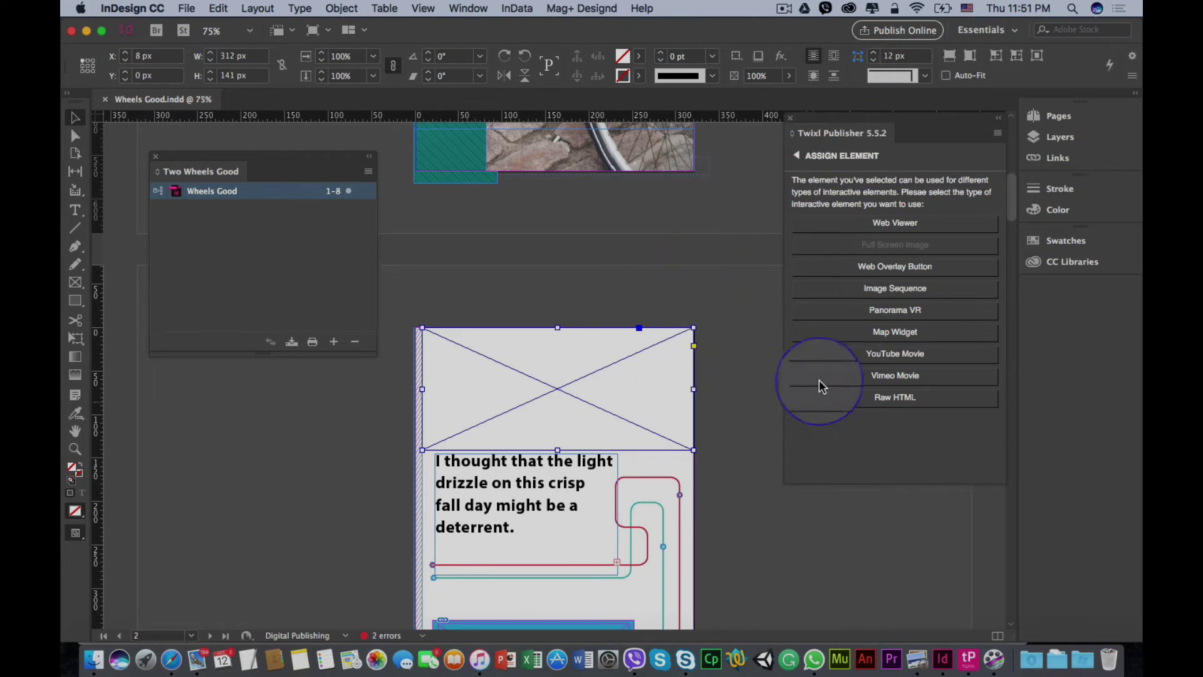
click(592, 283)
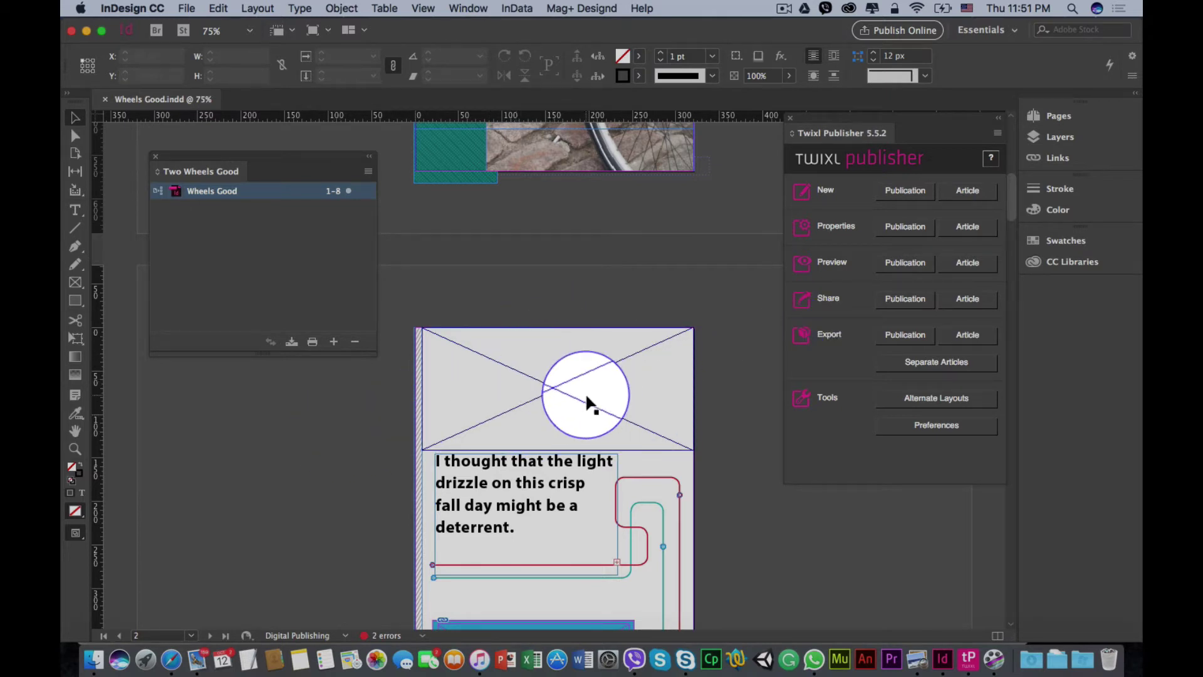
click(585, 392)
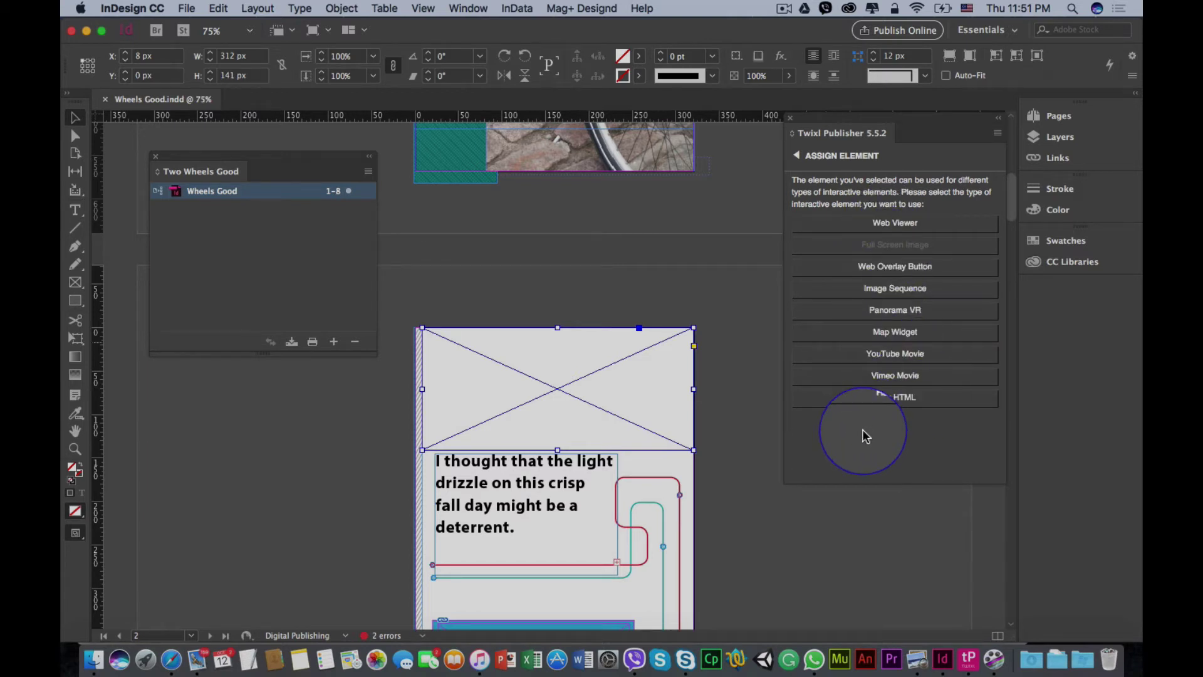
click(902, 339)
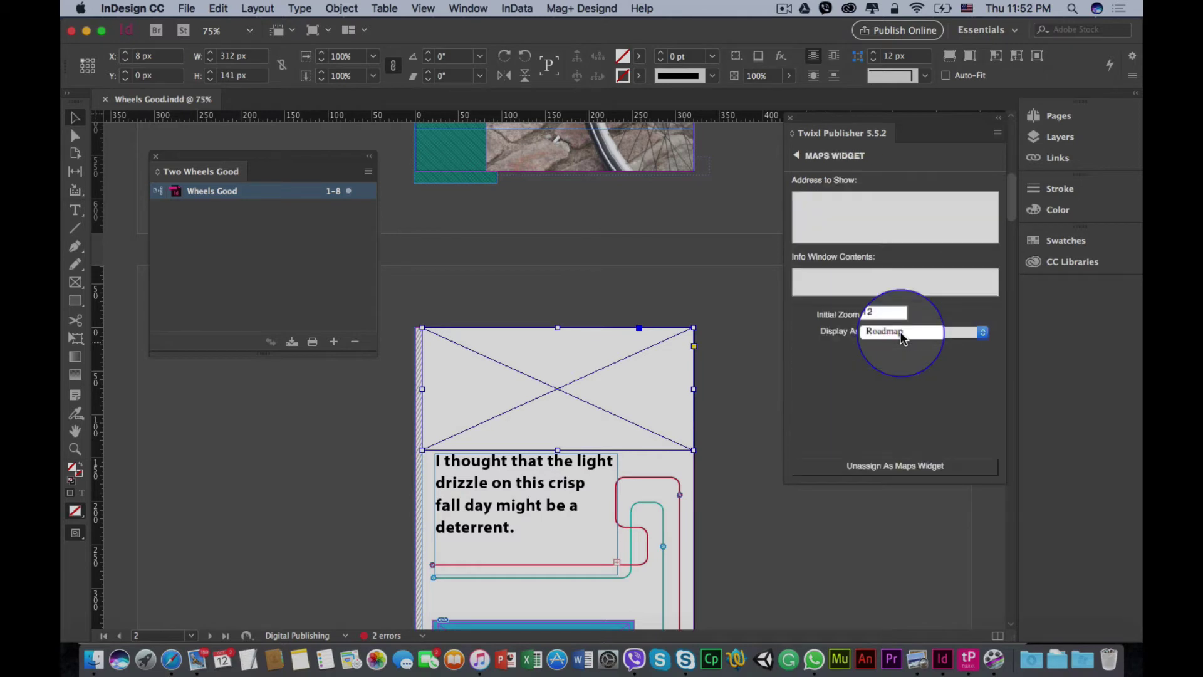
Set the map to New Delhi, India with matching info text, initial zoom 12, Roadmap display
click(817, 232)
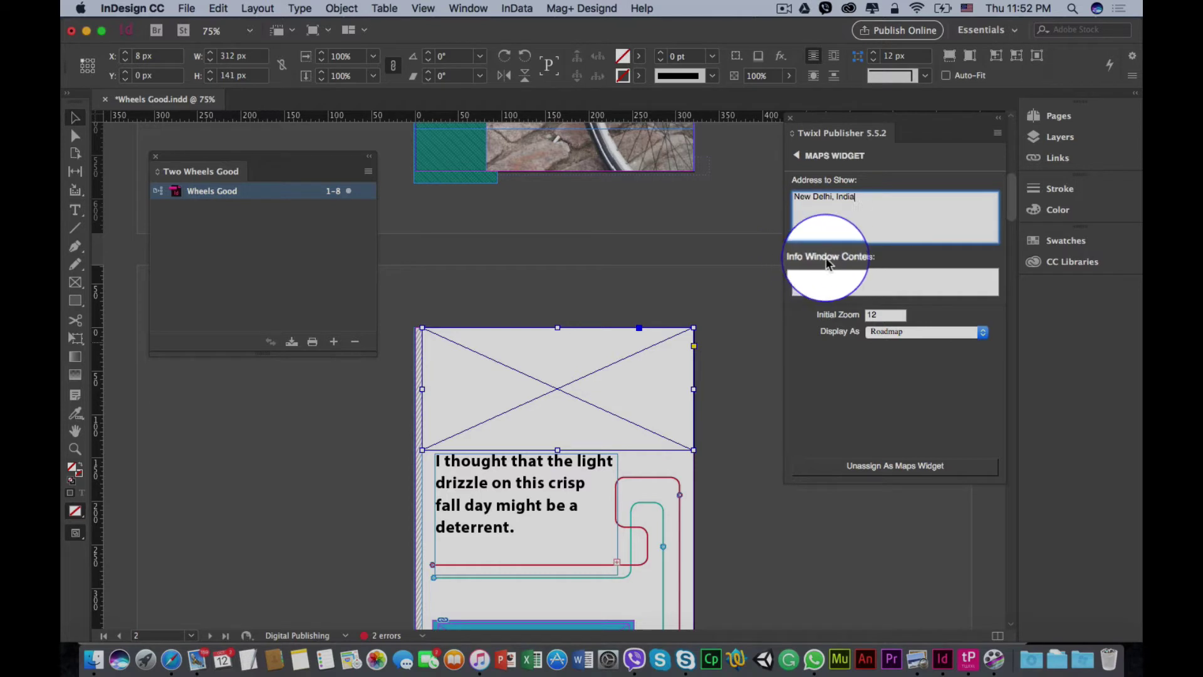
click(807, 279)
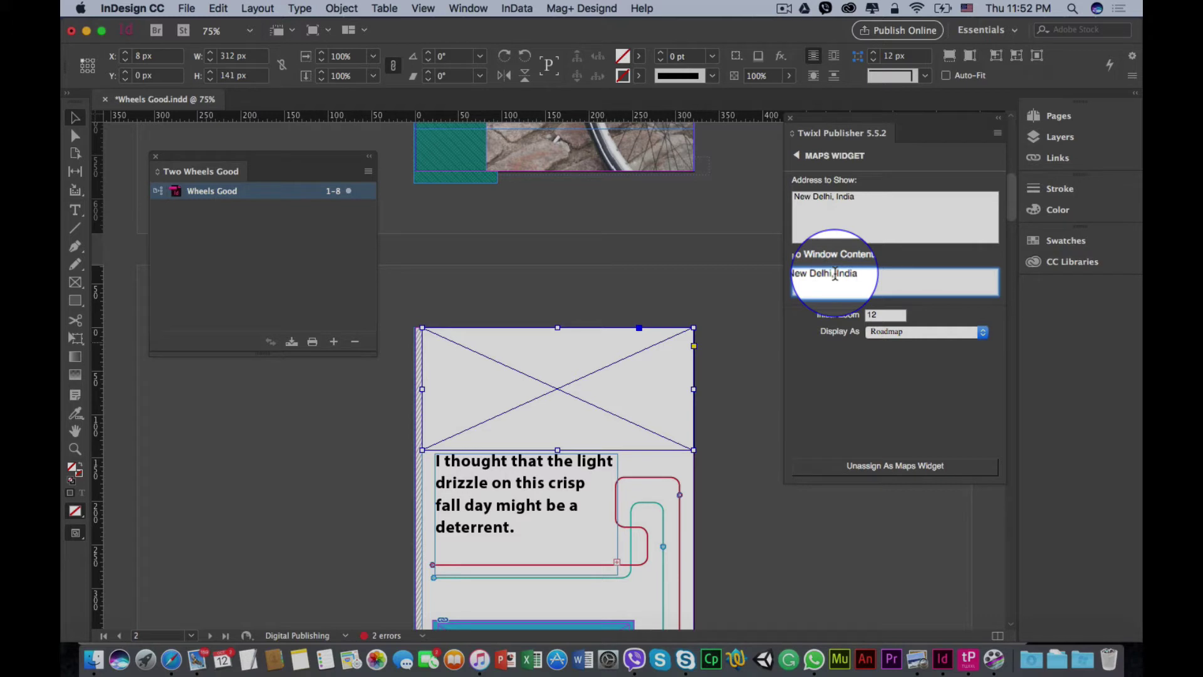
key(Tab)
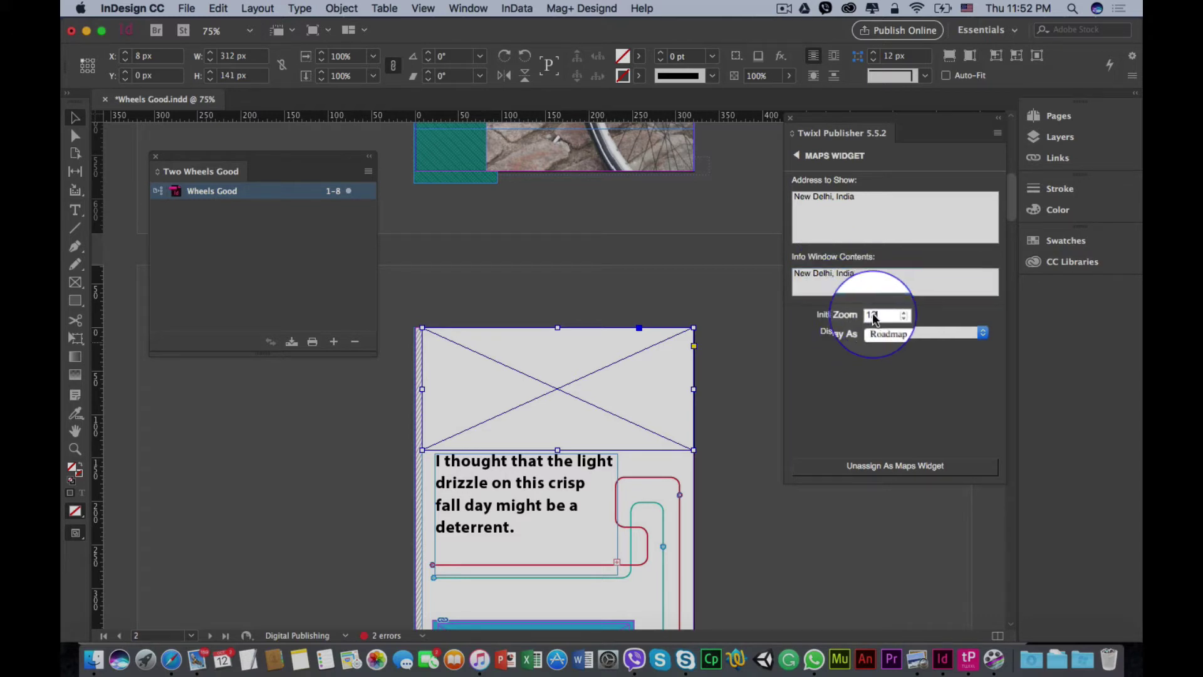
click(892, 333)
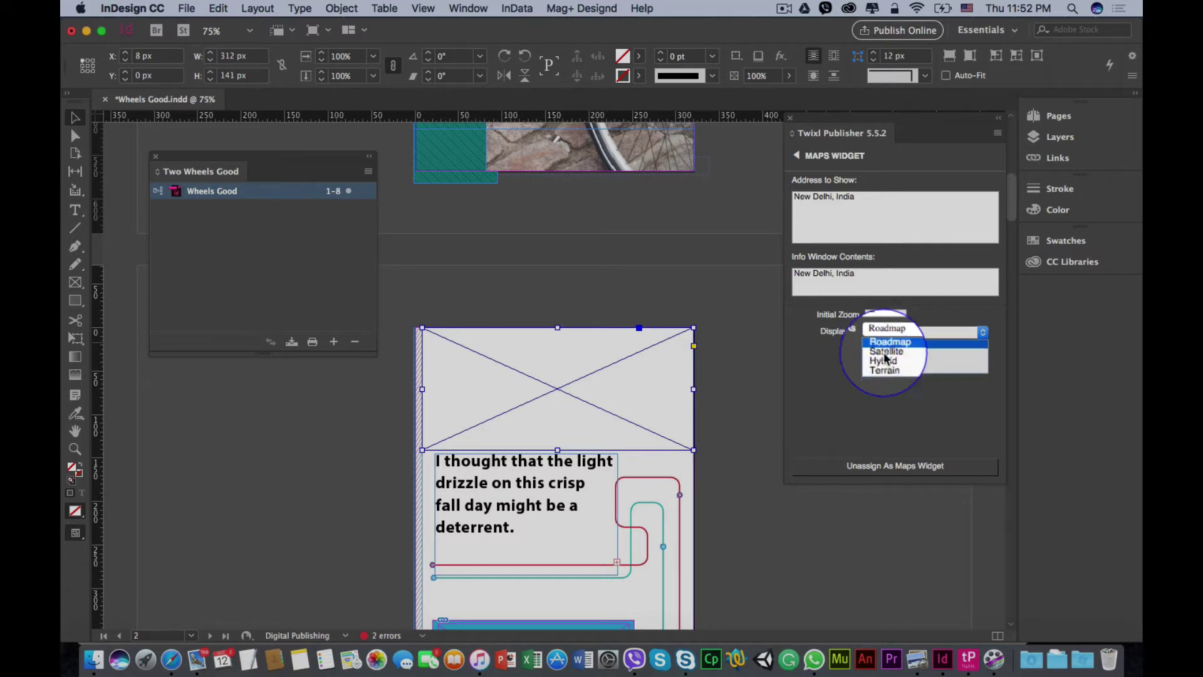
click(849, 387)
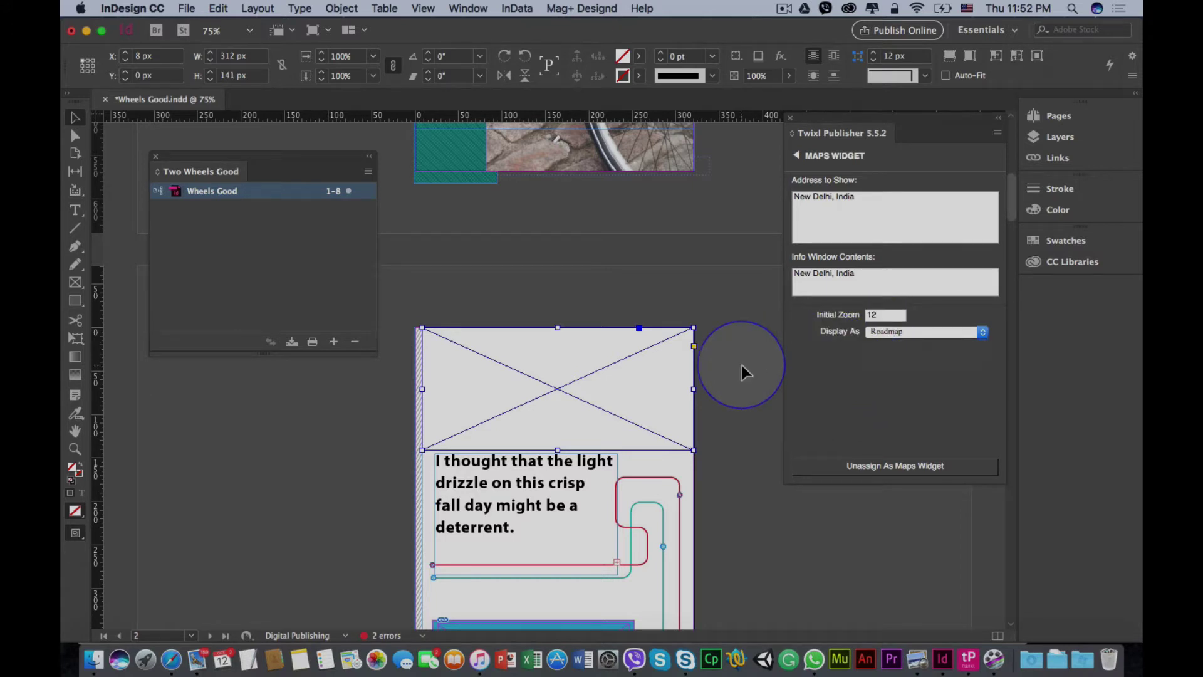
Select the CLICK HERE banner frame on page 2 and nudge it slightly up and left
scroll(742, 366, down, 5)
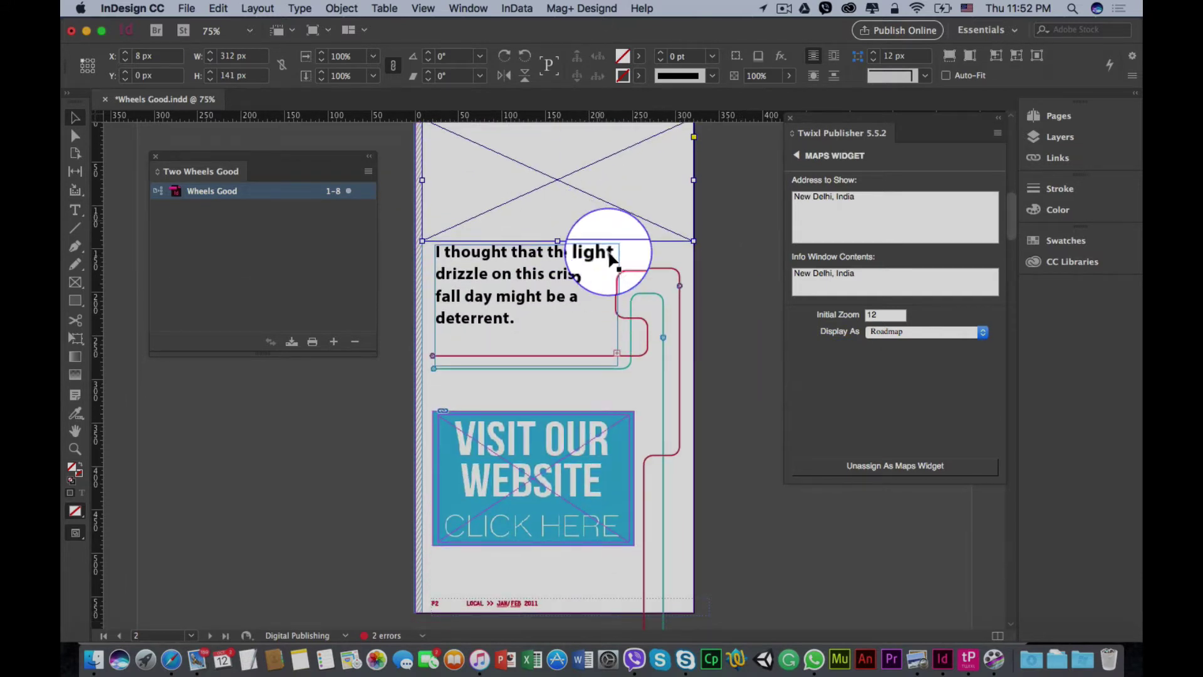
scroll(614, 284, up, 3)
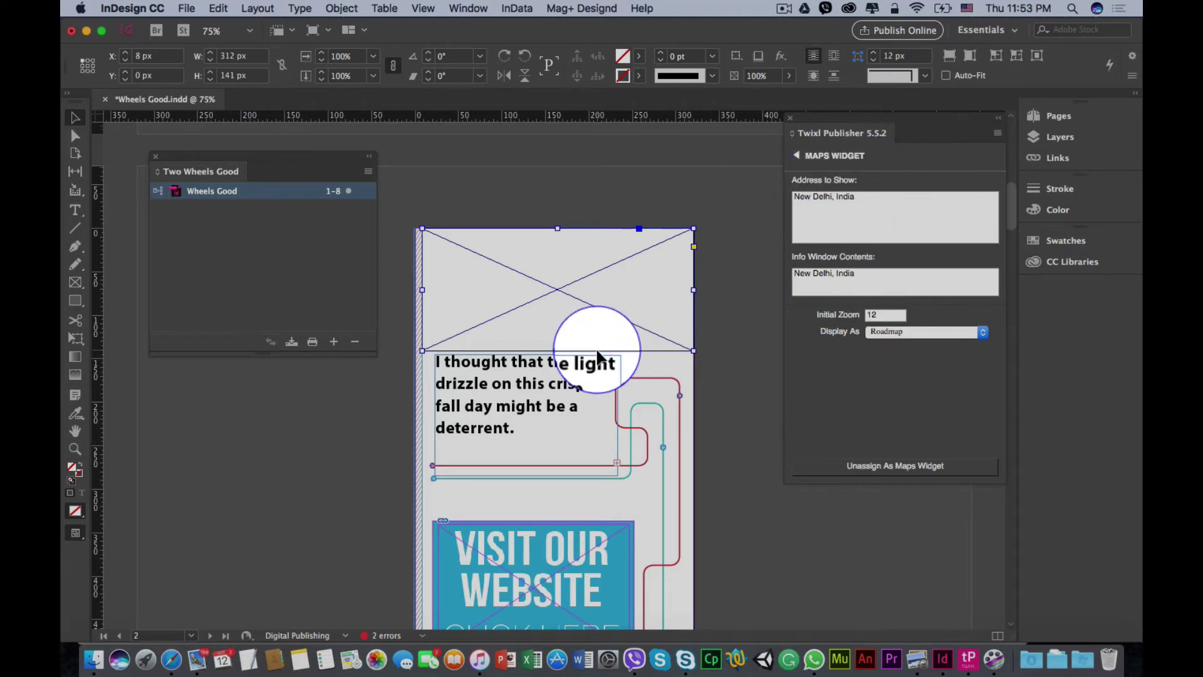
scroll(596, 354, down, 5)
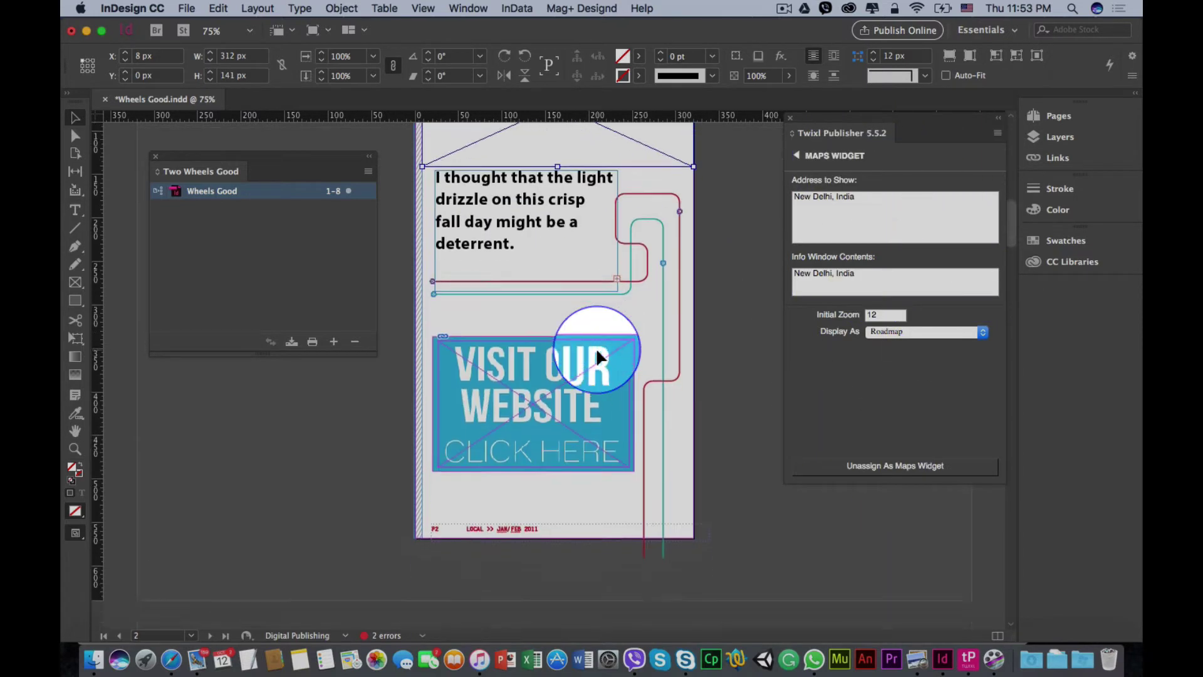
click(530, 399)
drag(529, 396, 537, 415)
click(500, 340)
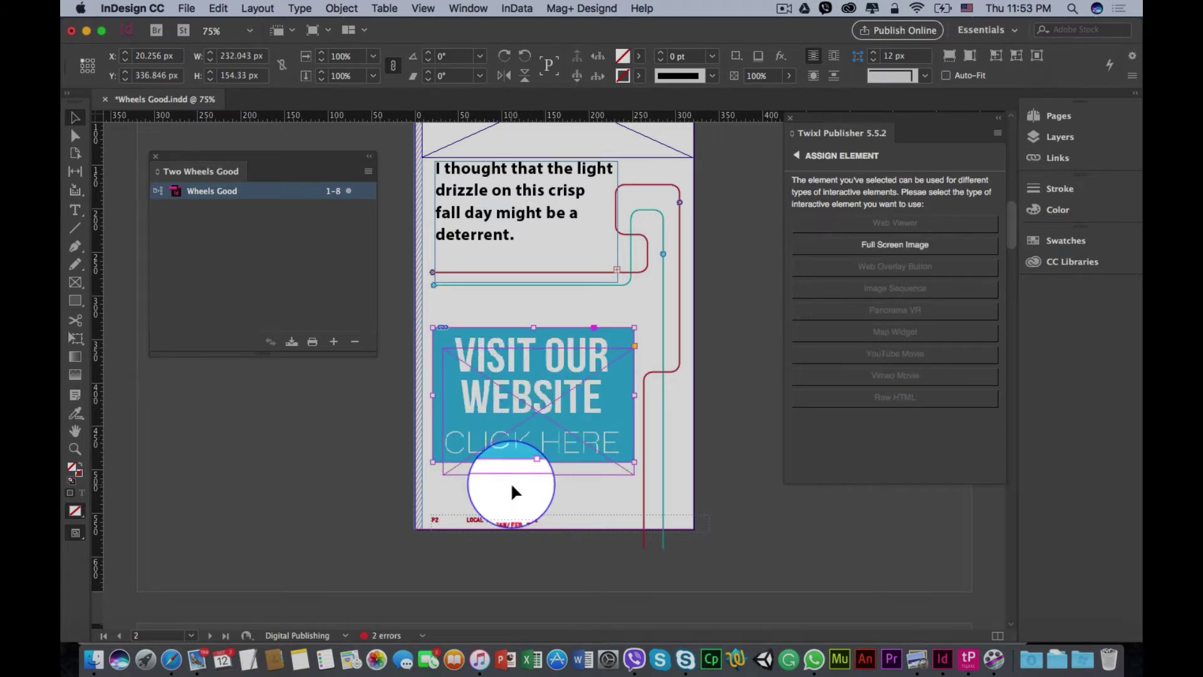
click(525, 442)
drag(544, 434, 538, 412)
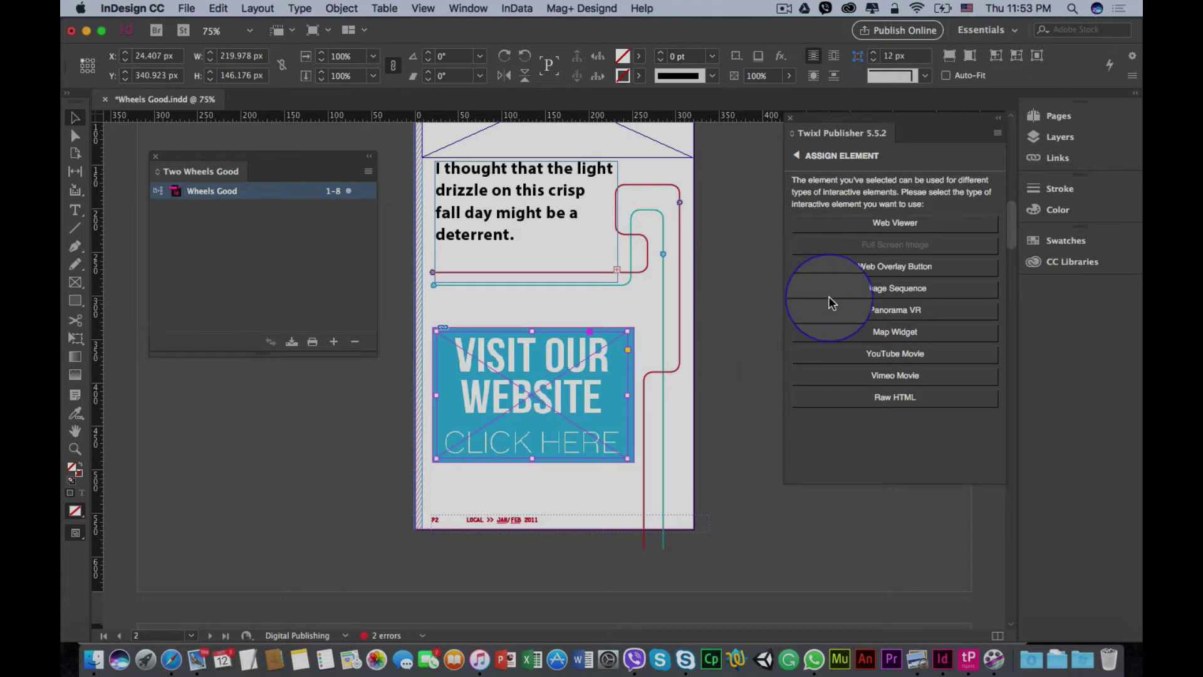
Assign the banner as a Web Overlay Button, then switch to Safari for its URL
click(889, 268)
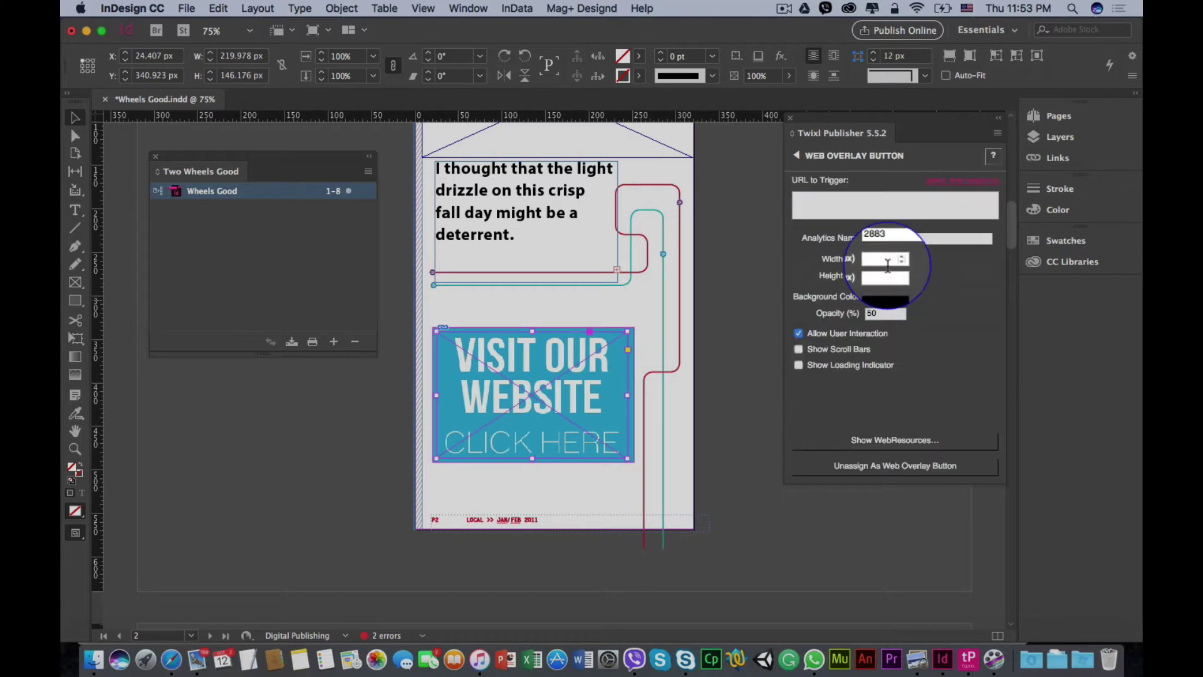
click(804, 201)
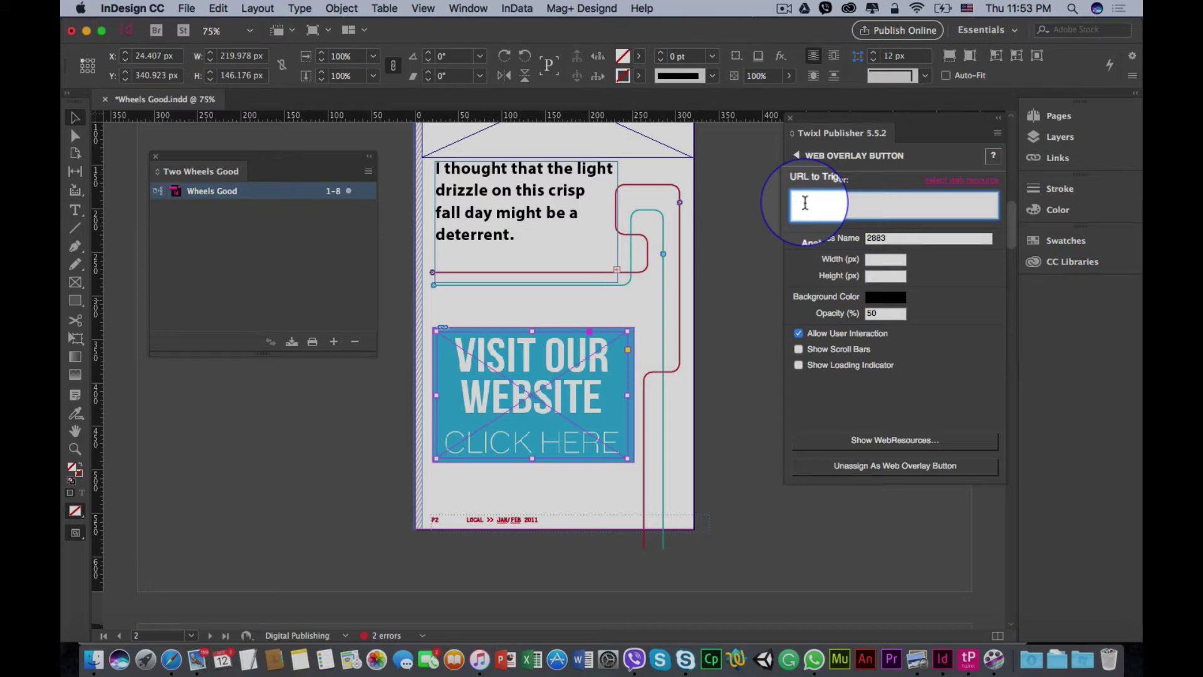
click(171, 659)
scroll(405, 318, up, 5)
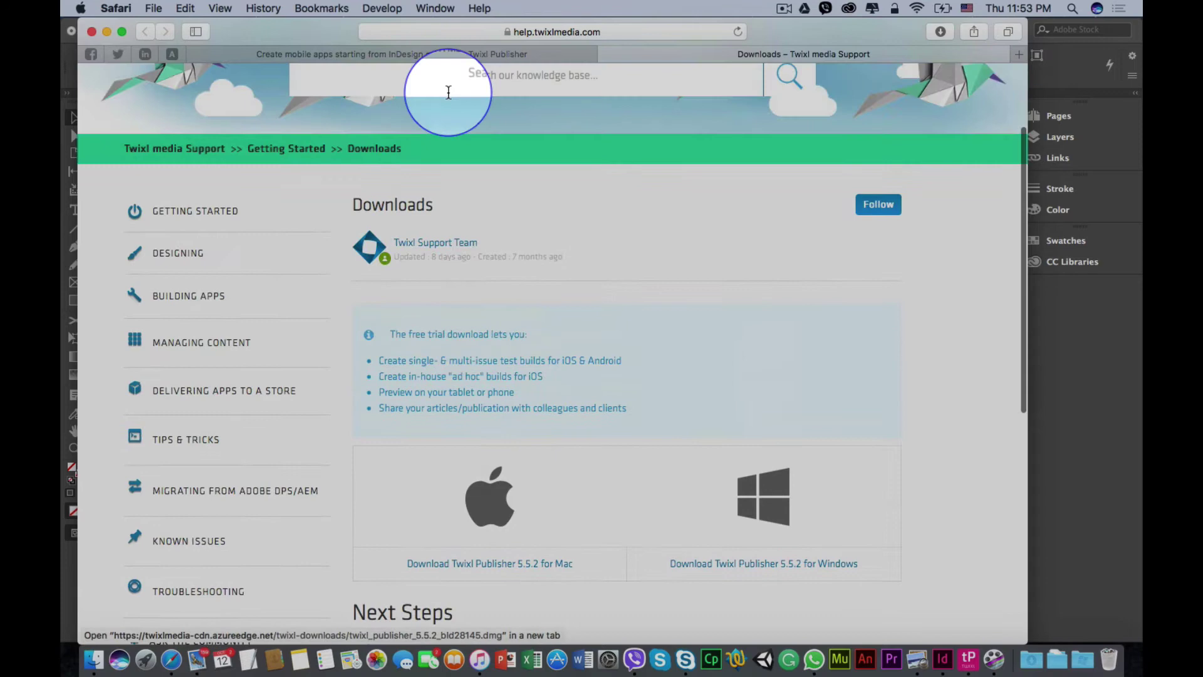
Copy the twixlmedia.com home page address from Safari's Twixl Publisher tab
click(415, 49)
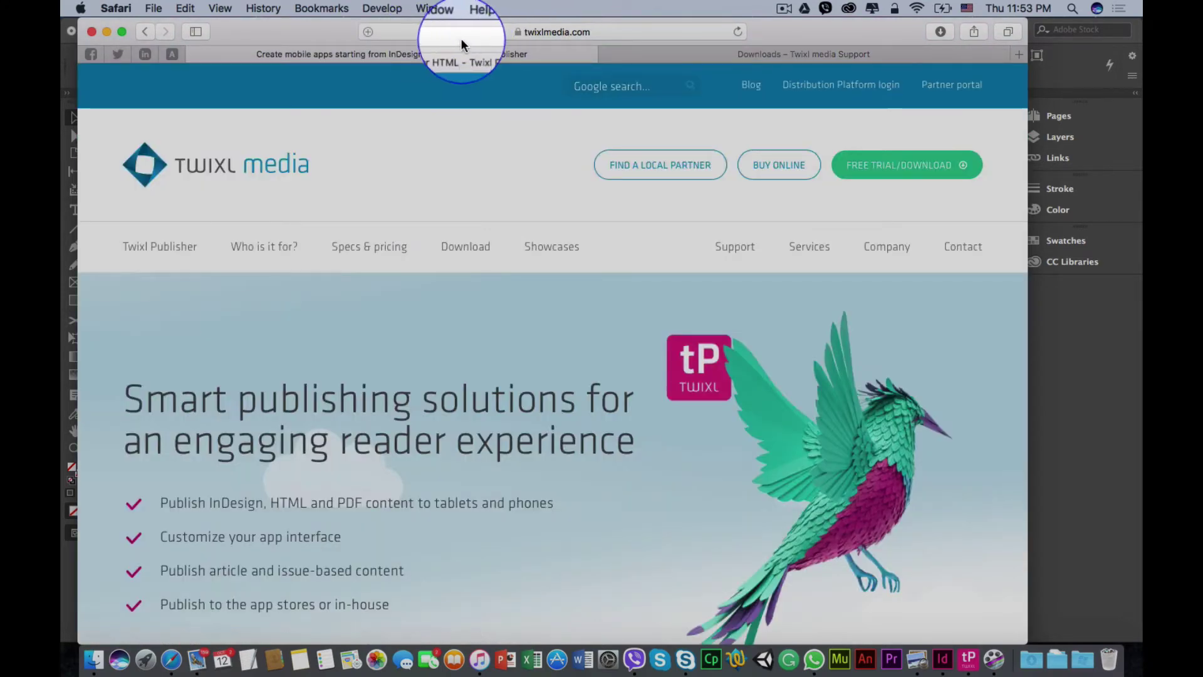
click(445, 37)
key(super+c)
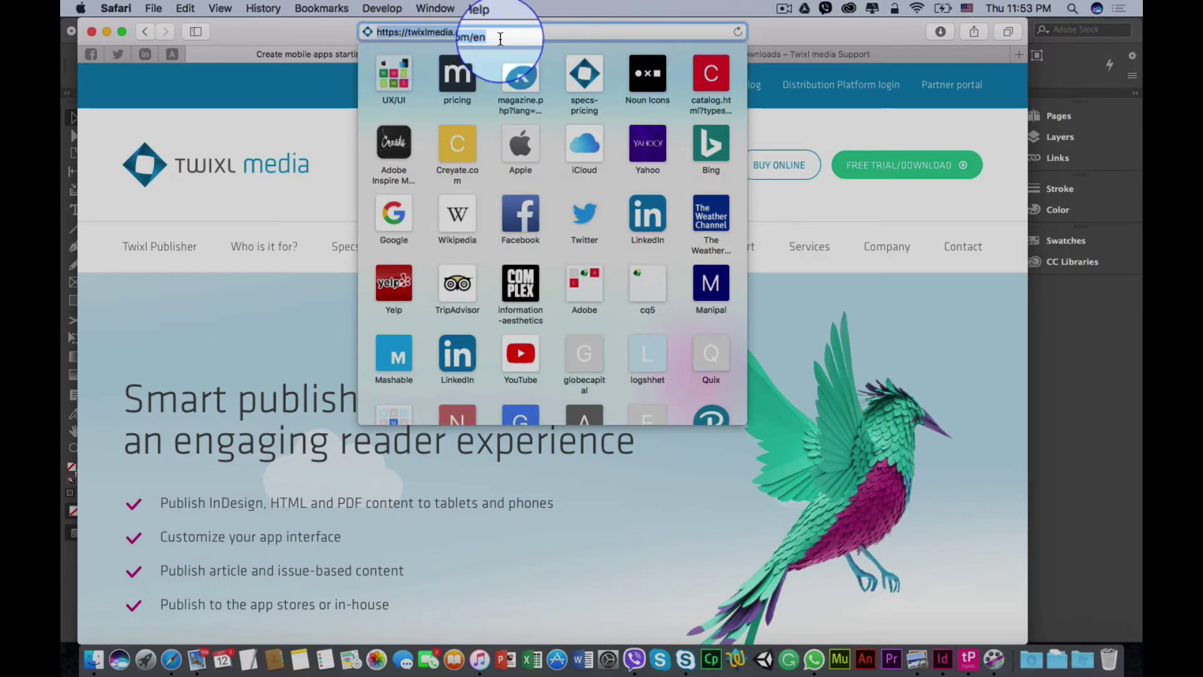
click(897, 264)
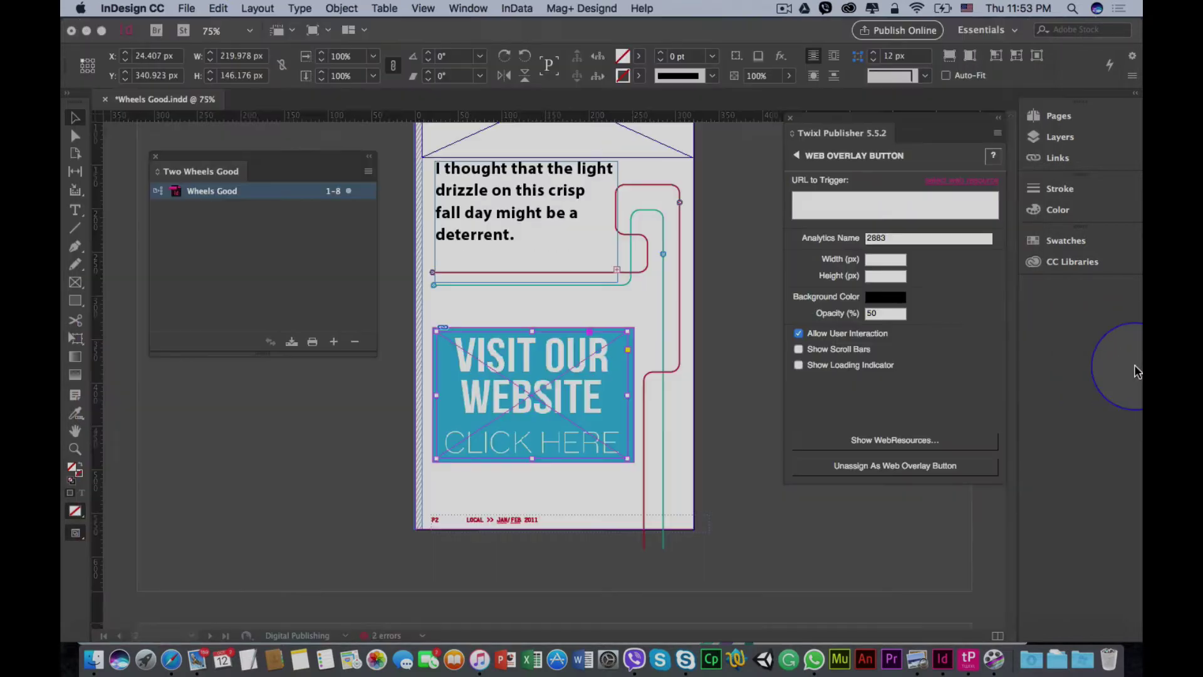
click(838, 207)
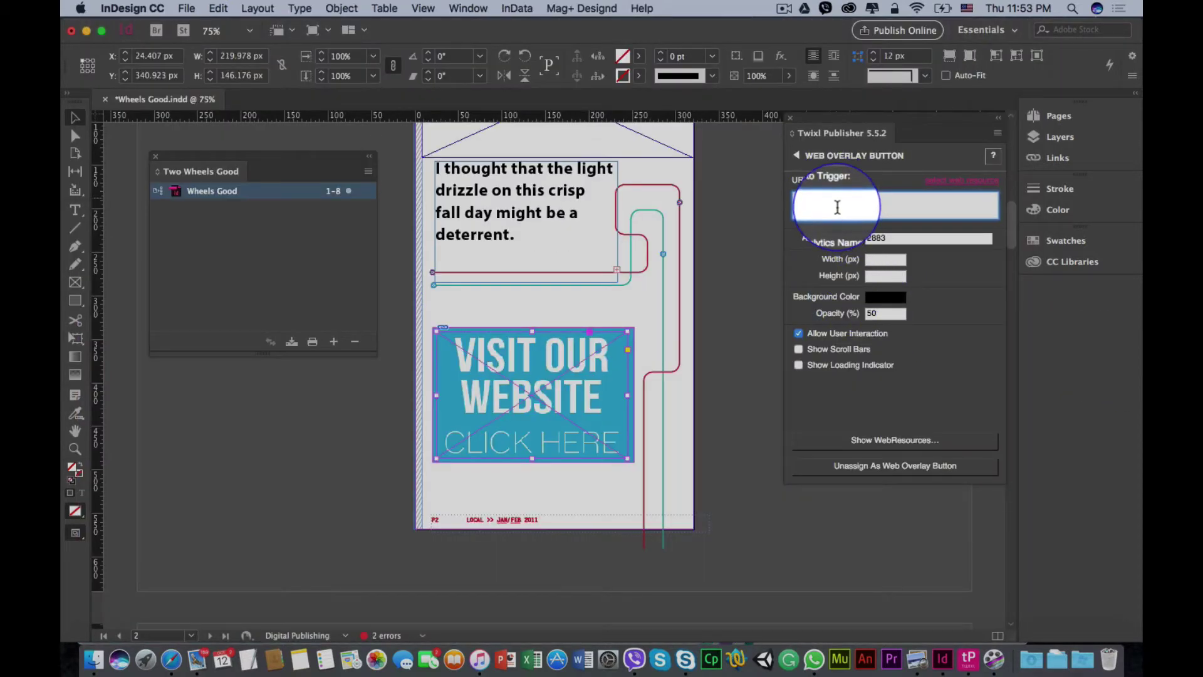
key(super+v)
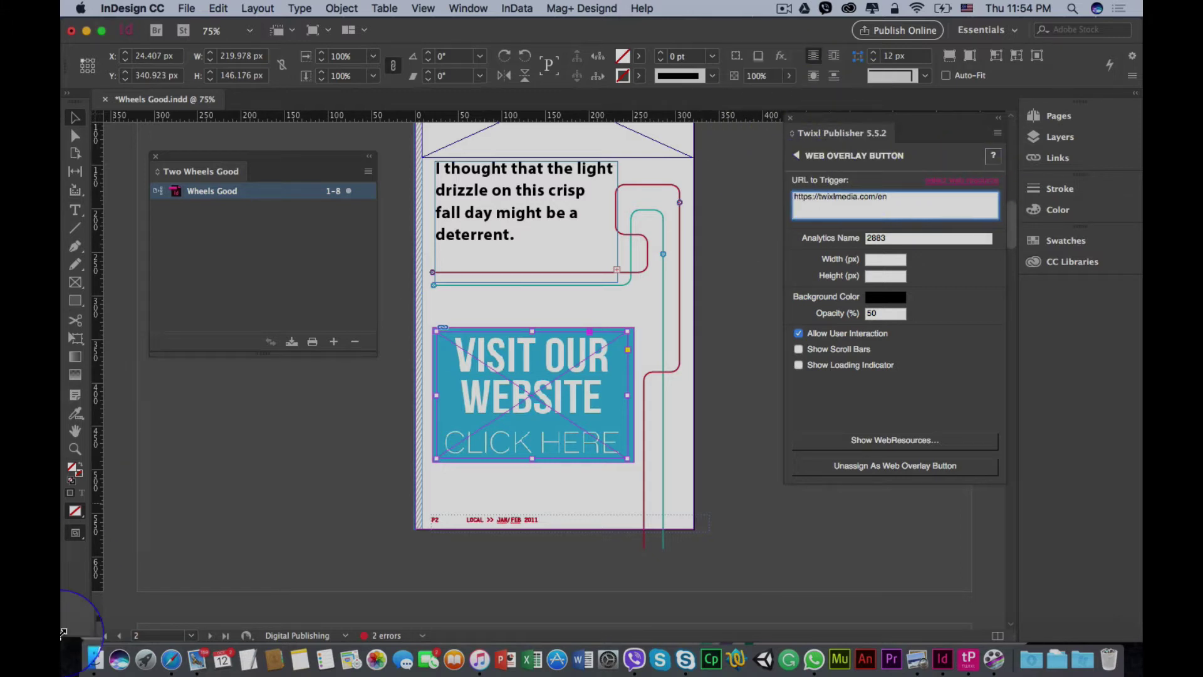
click(96, 665)
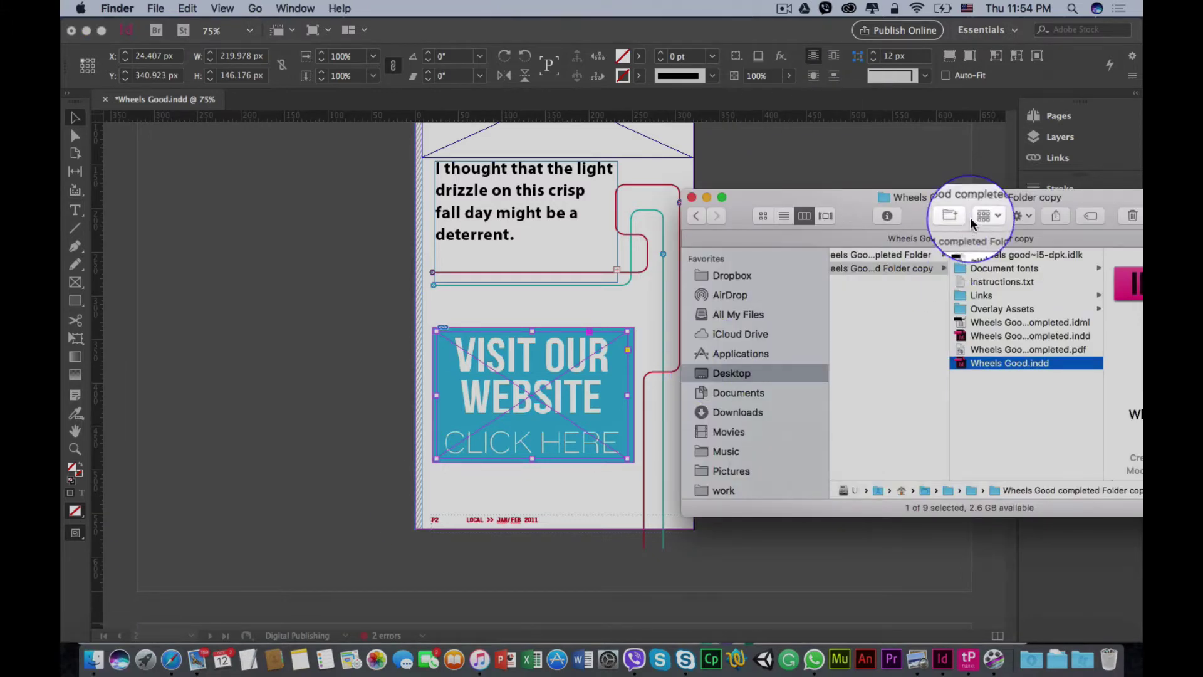
Browse Overlay Assets > Web Content to the WebResources folder holding callout_visitourwebsite.png
drag(989, 204, 574, 344)
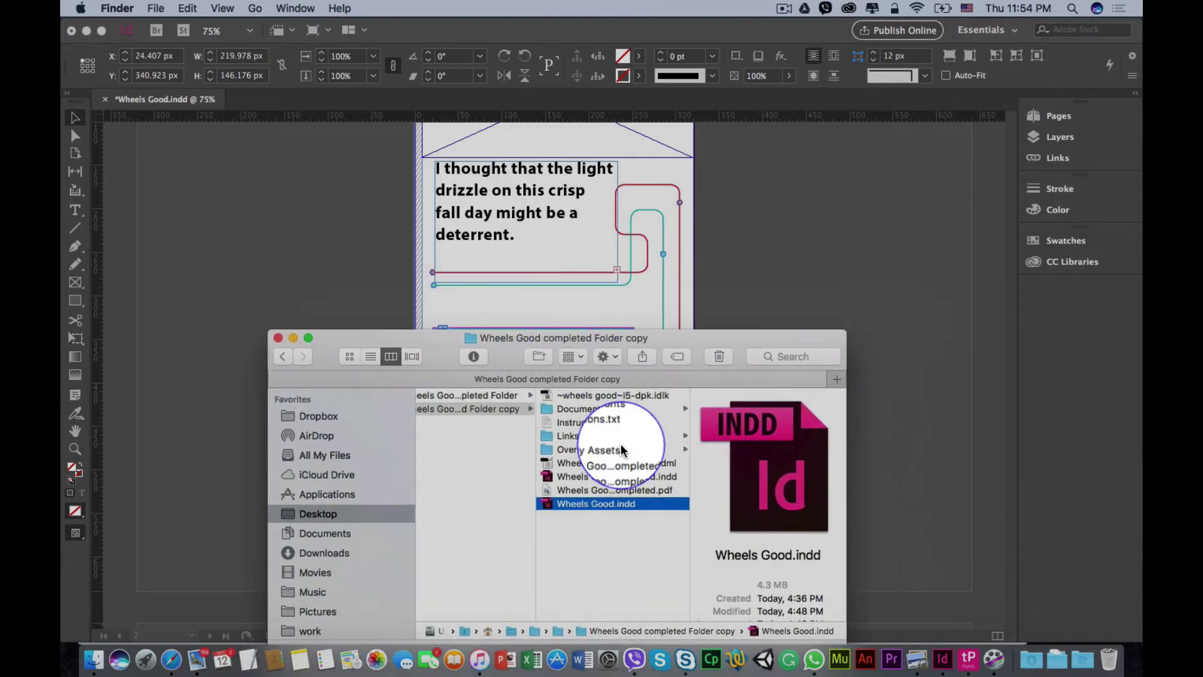
click(611, 447)
click(605, 436)
click(605, 450)
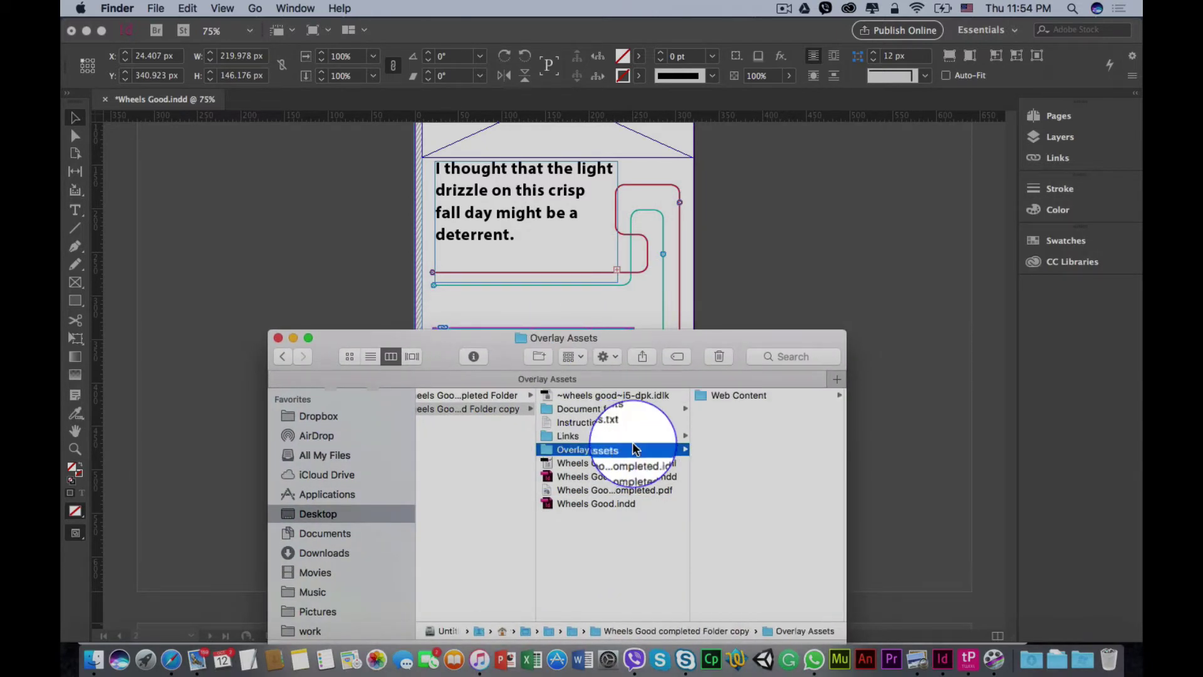
click(750, 395)
scroll(648, 408, left, 5)
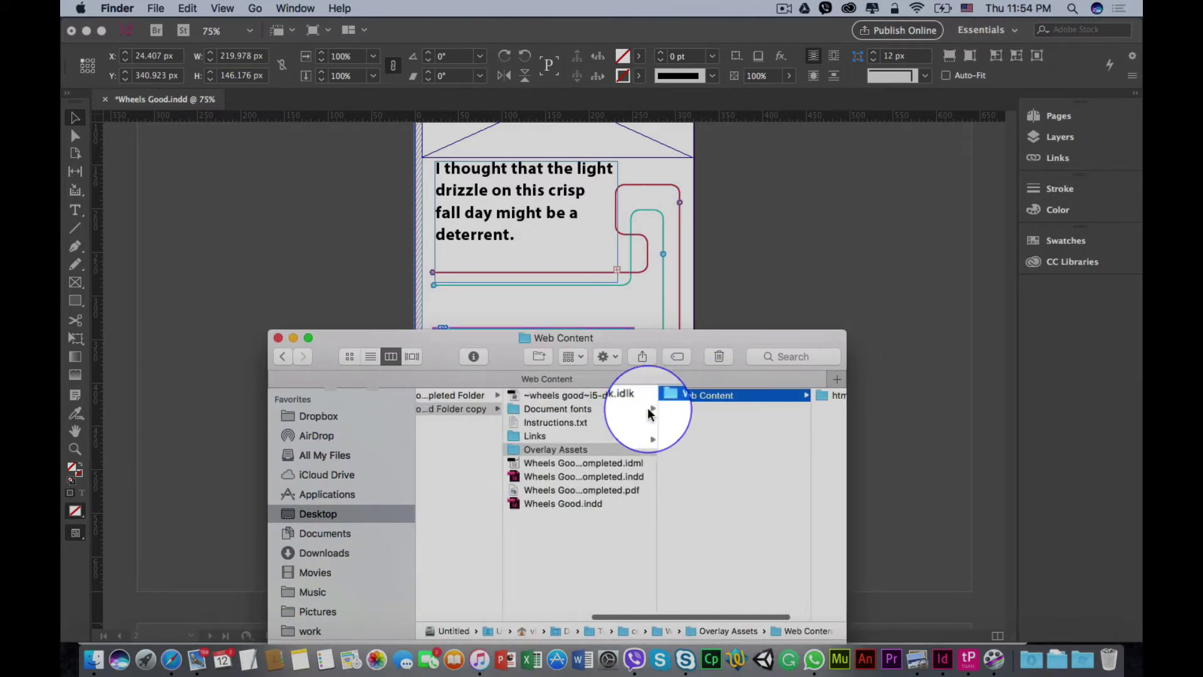
scroll(648, 408, left, 4)
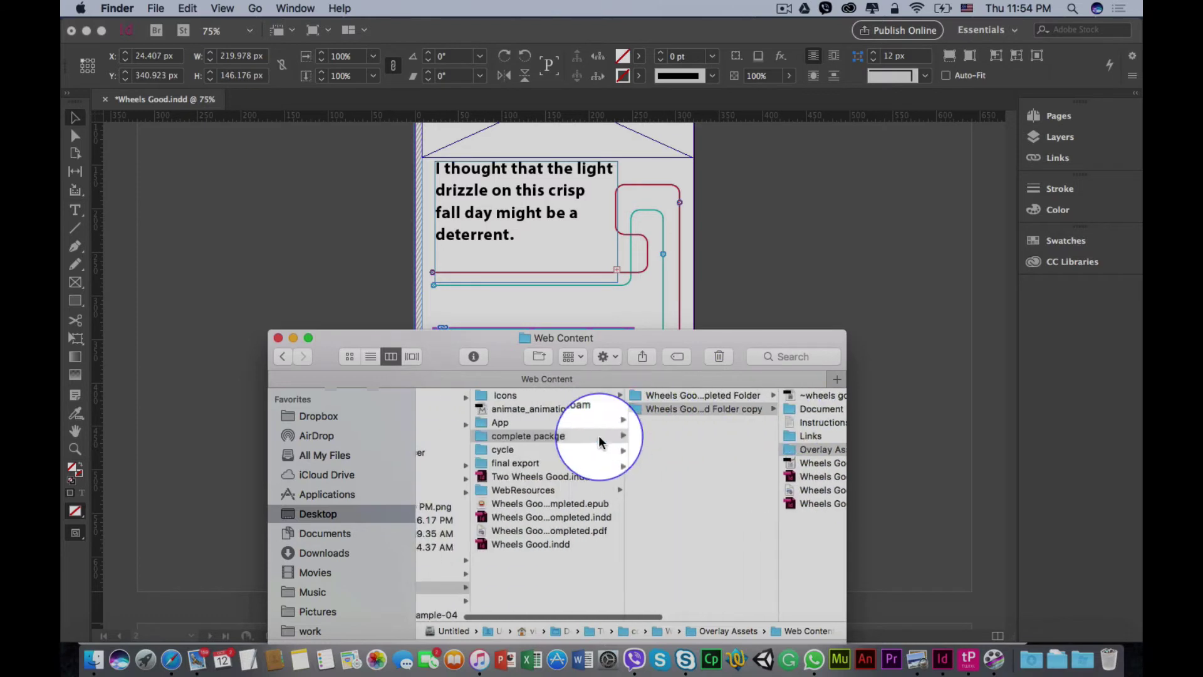
click(528, 490)
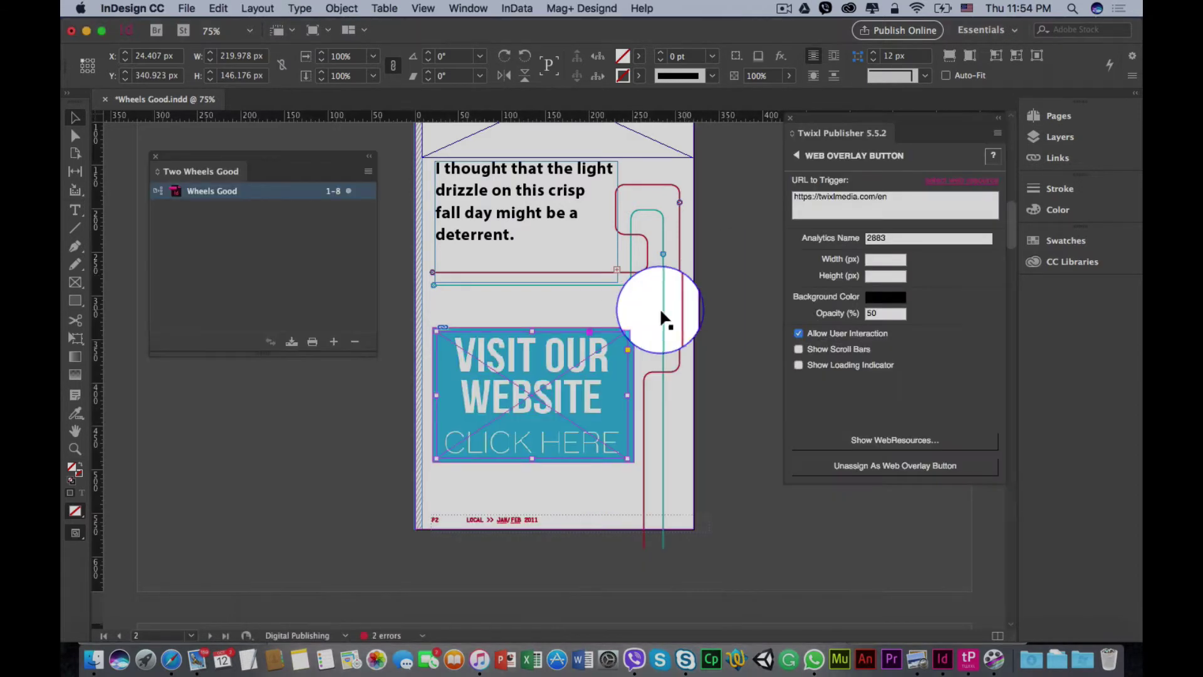
click(952, 182)
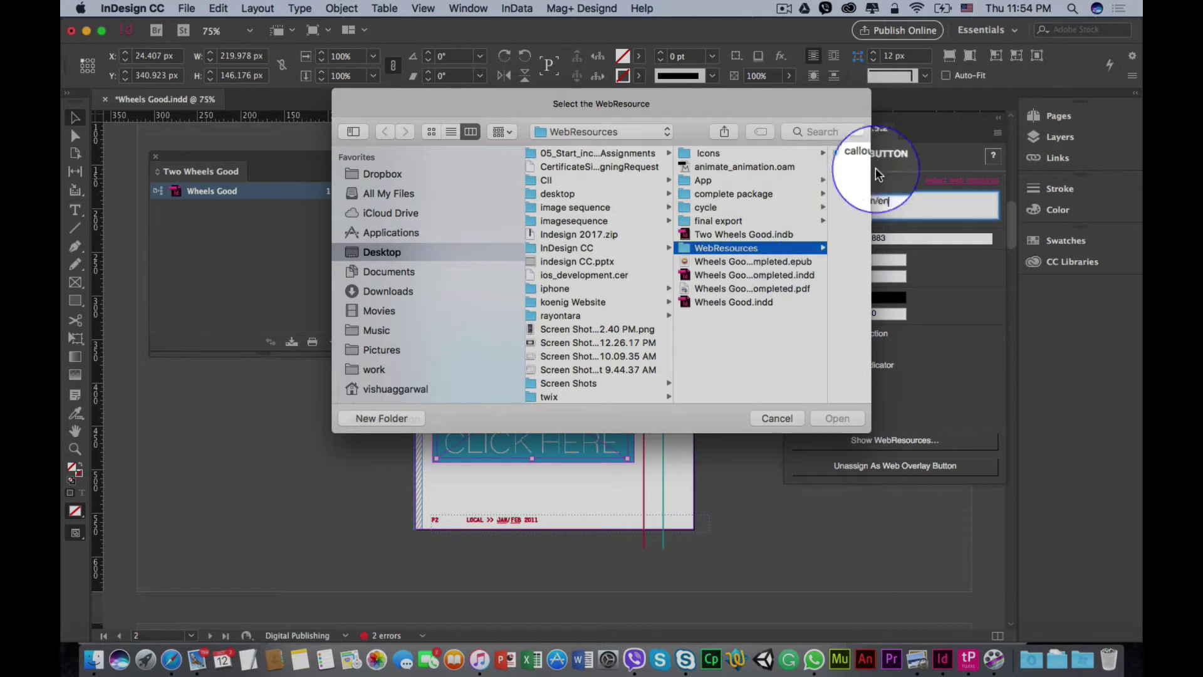
click(783, 419)
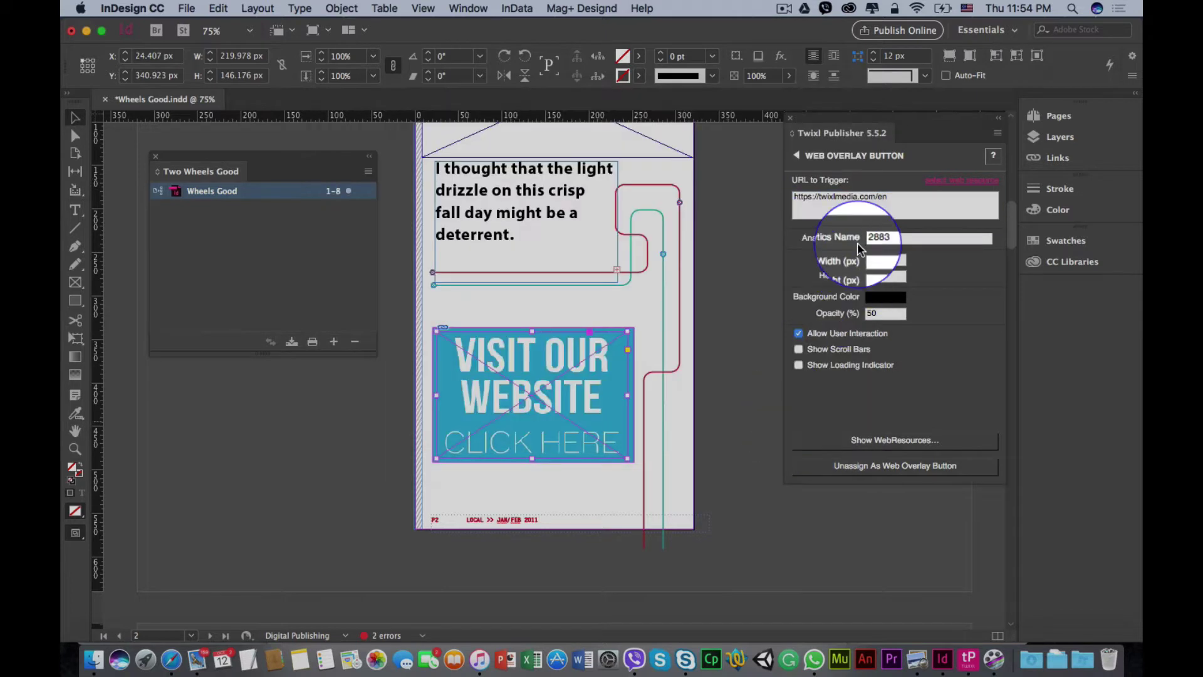
click(902, 197)
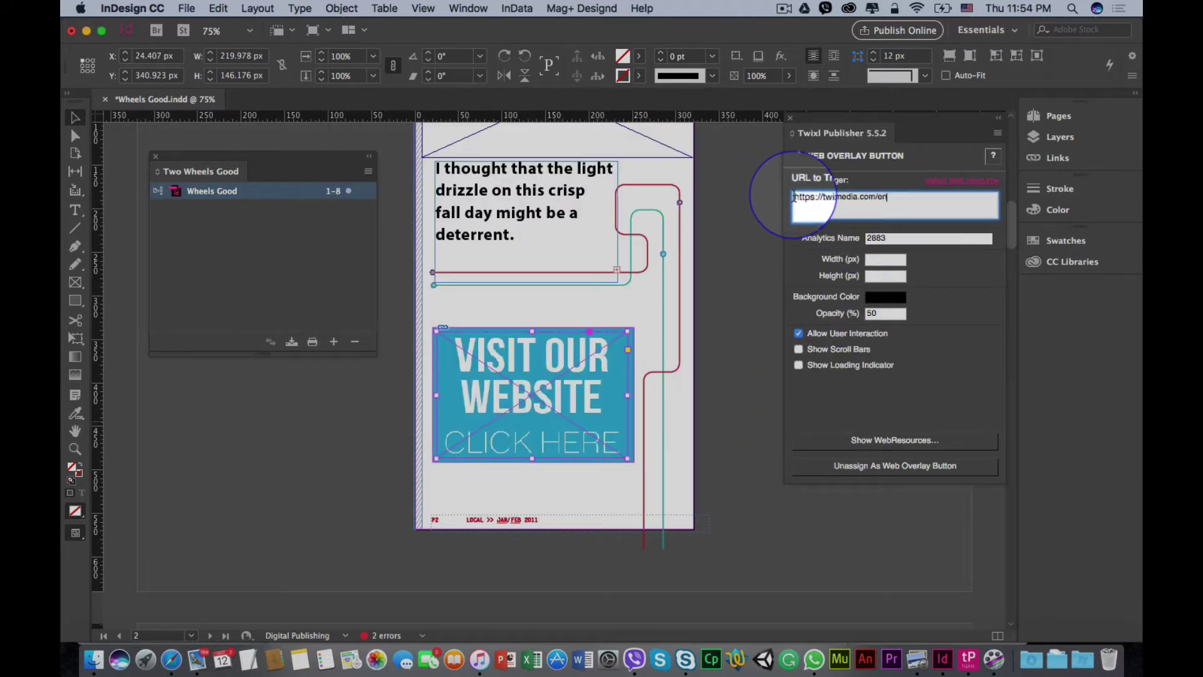
click(814, 276)
click(868, 237)
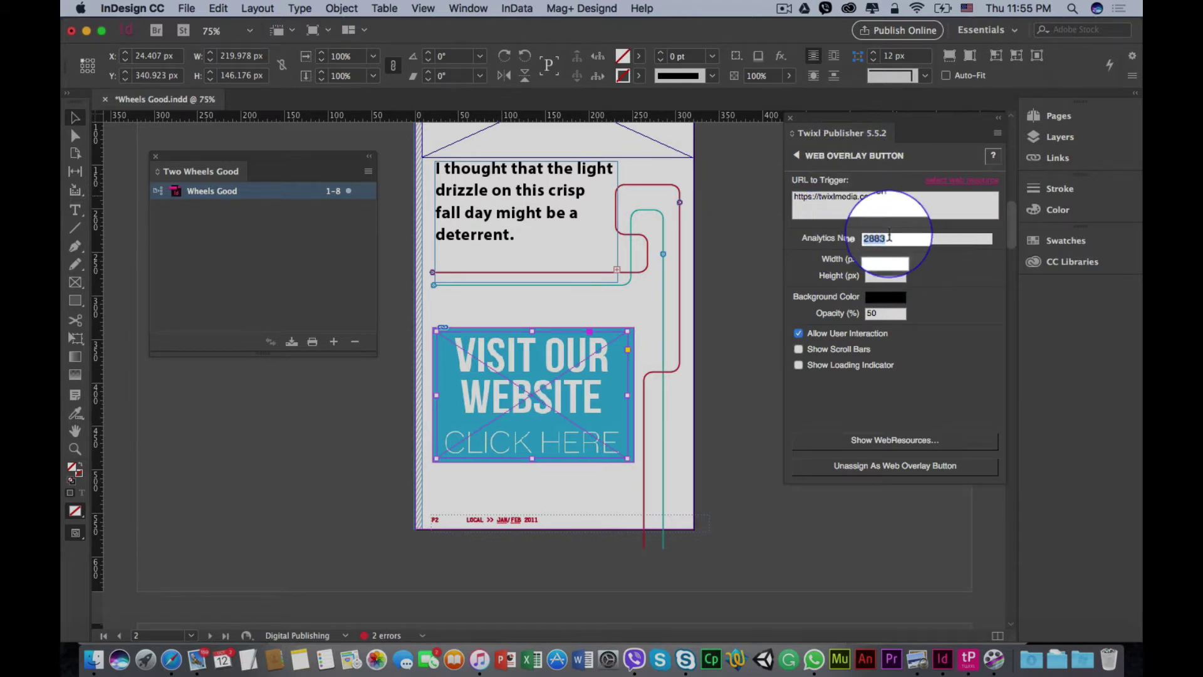
click(890, 237)
Set the web overlay to 250 × 250 px, opacity field 0, and turn on Show Loading Indicator
click(883, 260)
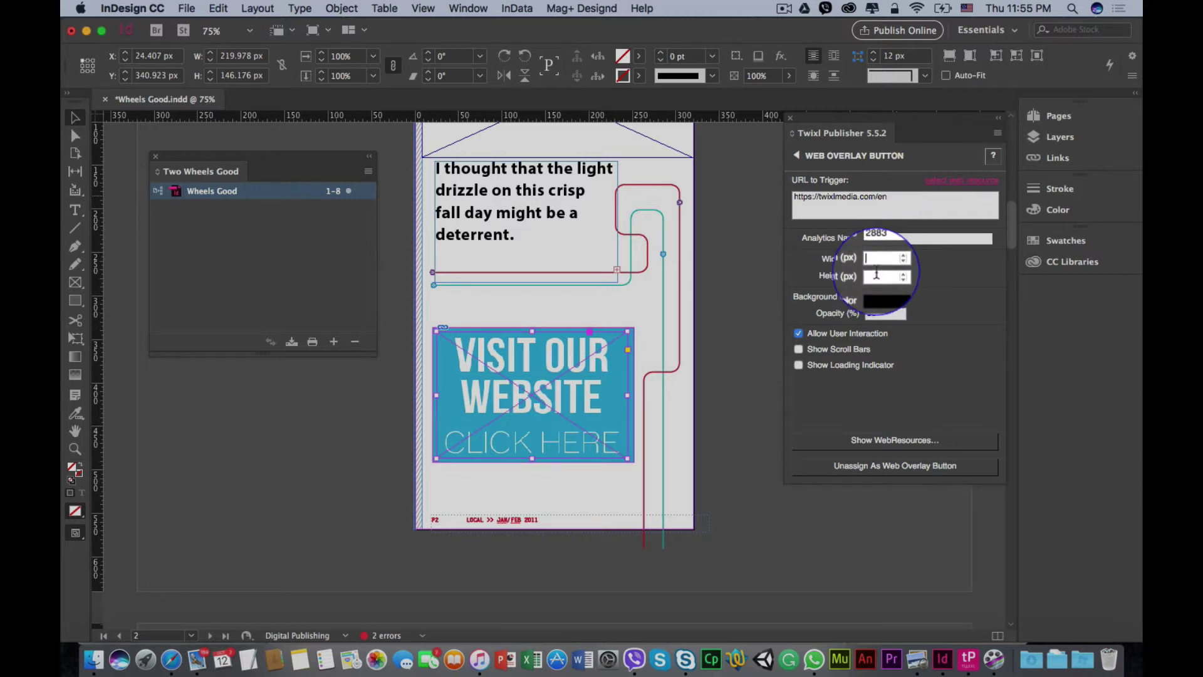
text(250)
click(878, 276)
text(250)
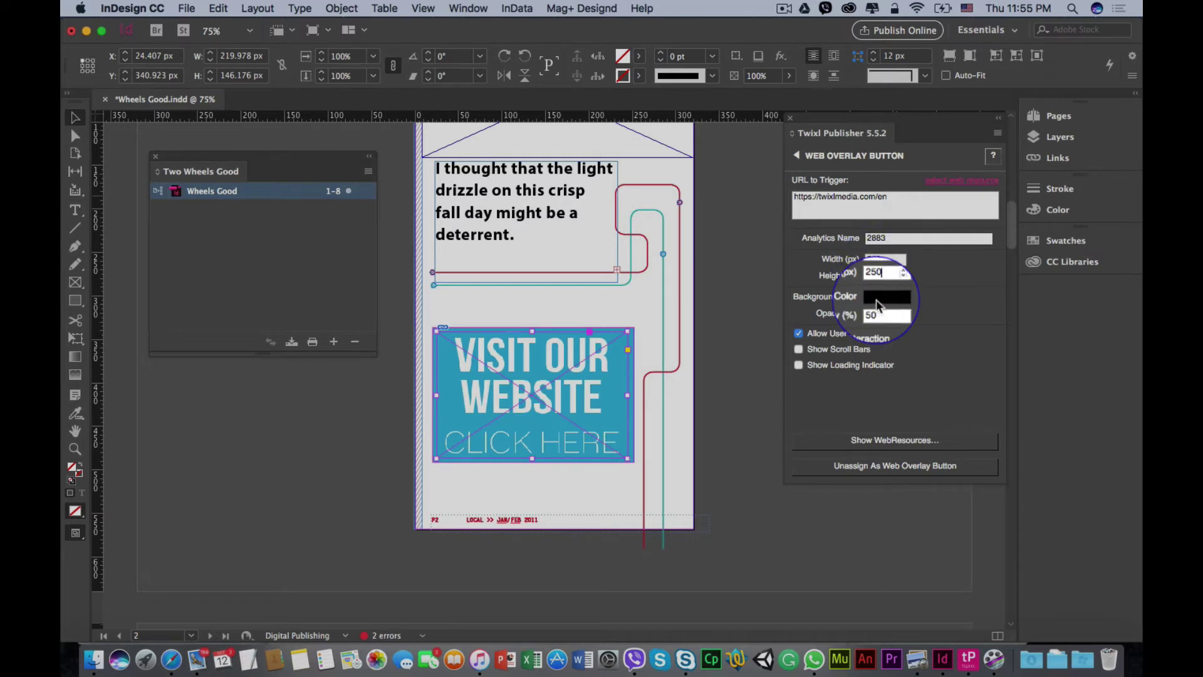
key(Tab)
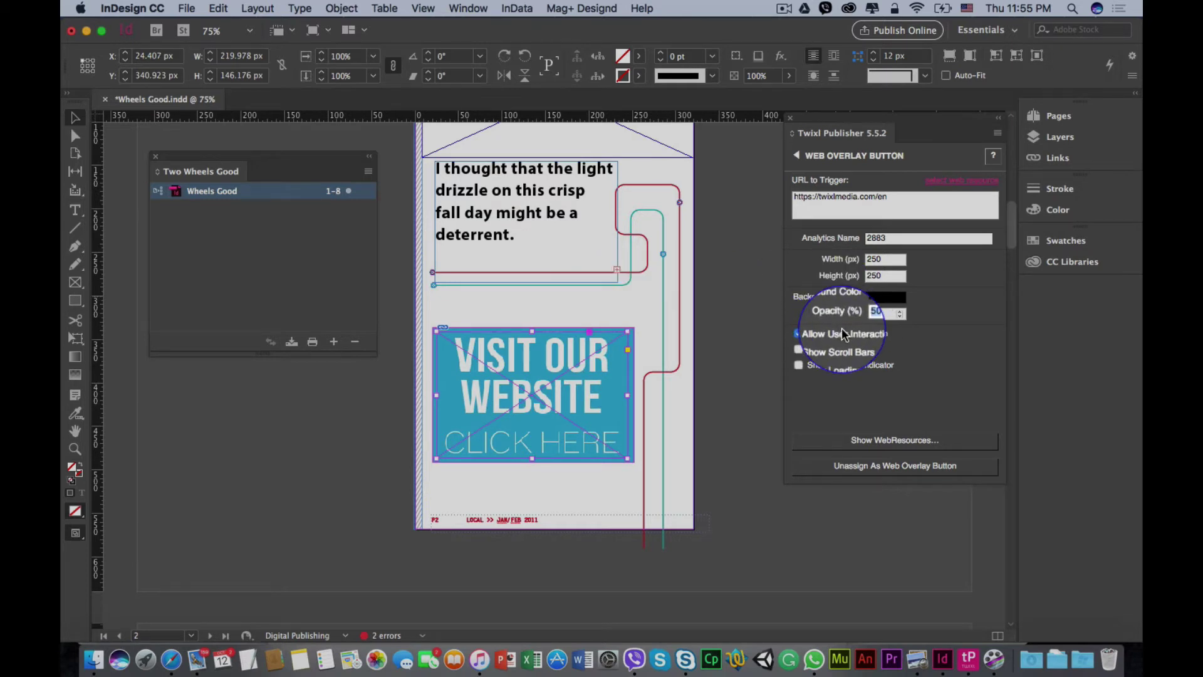
text(0)
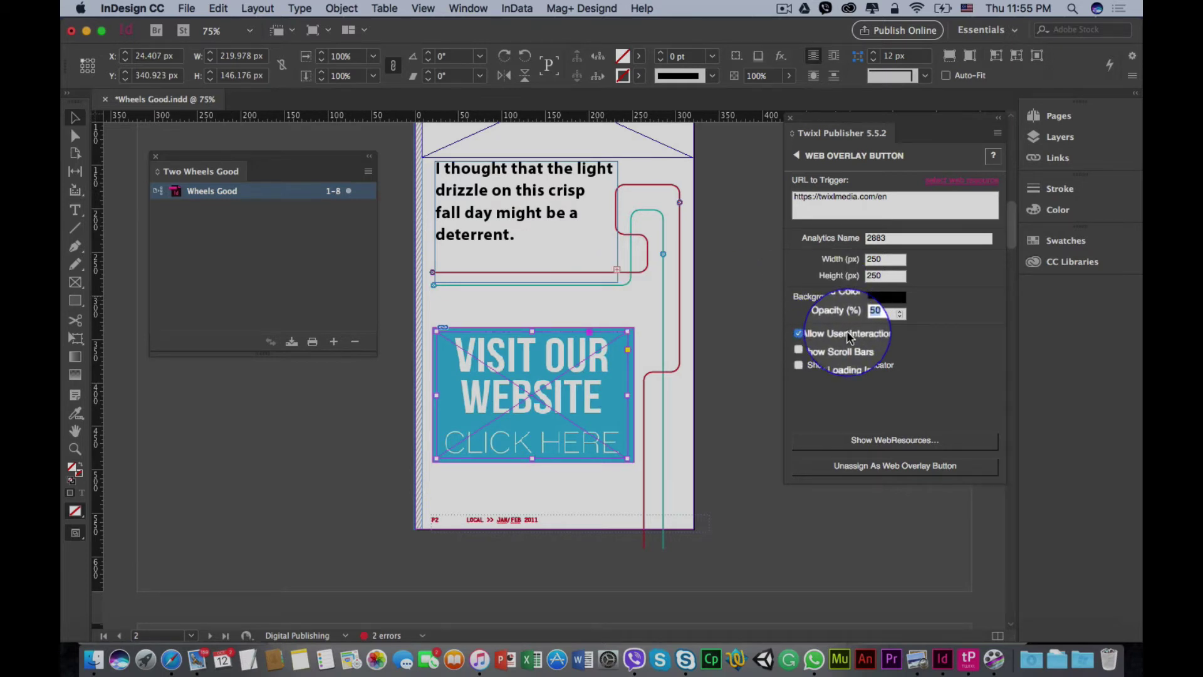
click(832, 370)
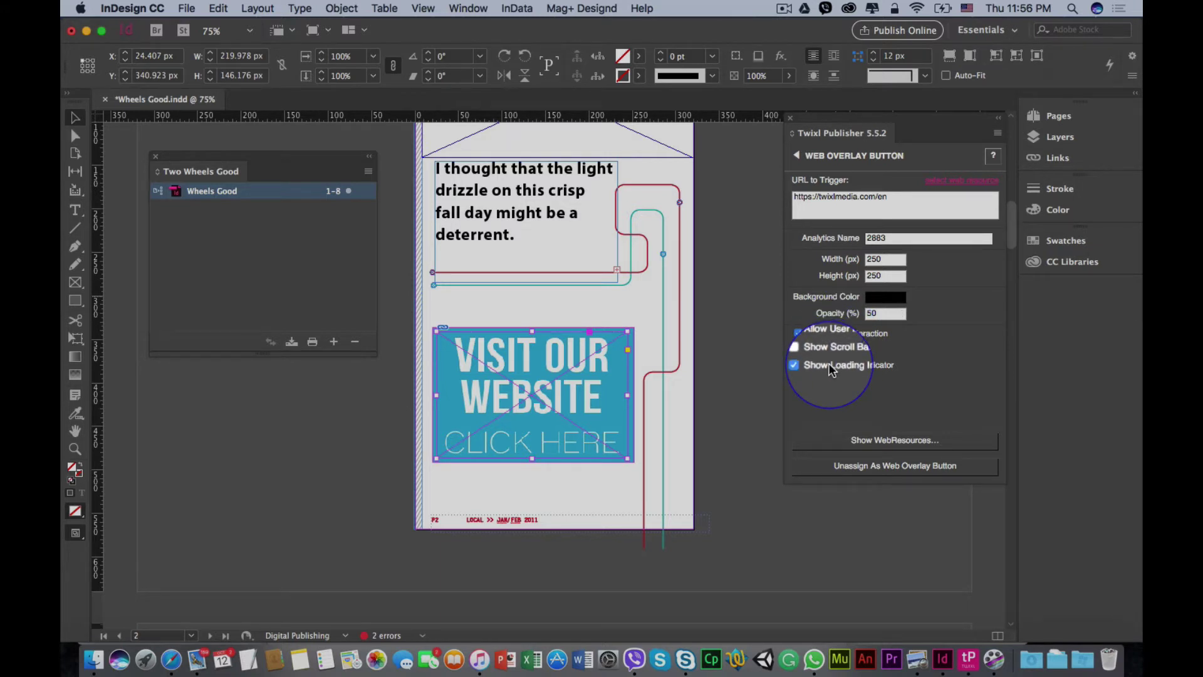
drag(796, 196, 903, 196)
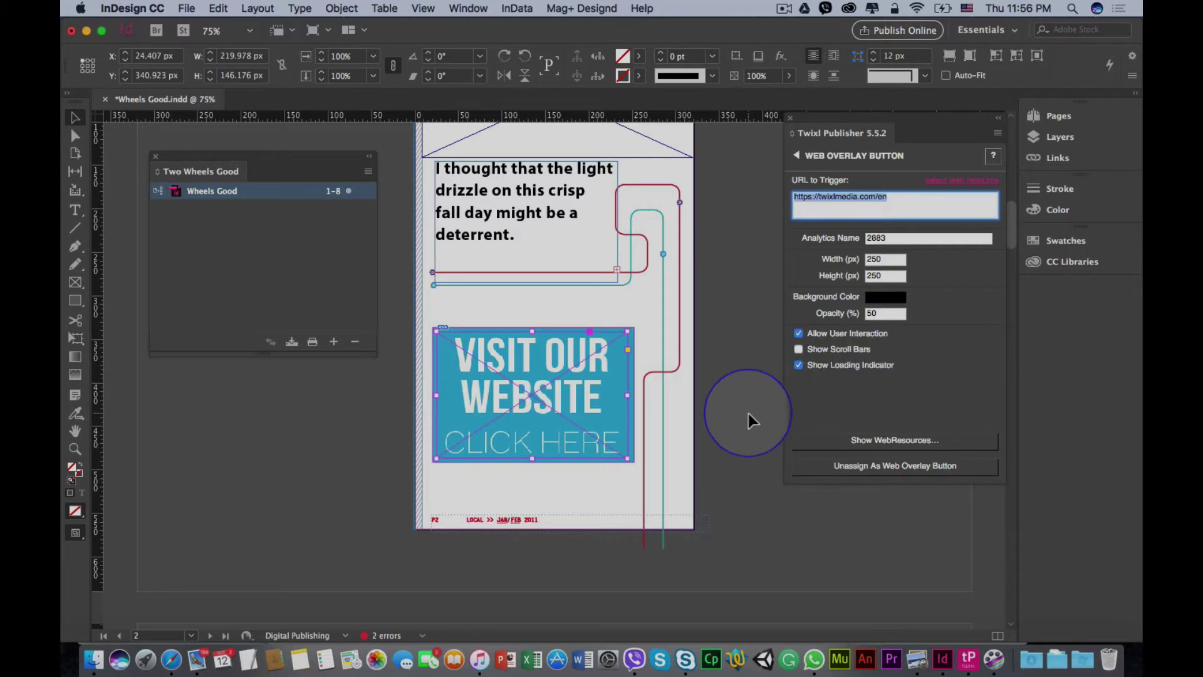
Select page 3's empty image frame and assign it as a Twixl YouTube Movie
scroll(766, 419, down, 10)
scroll(749, 417, down, 5)
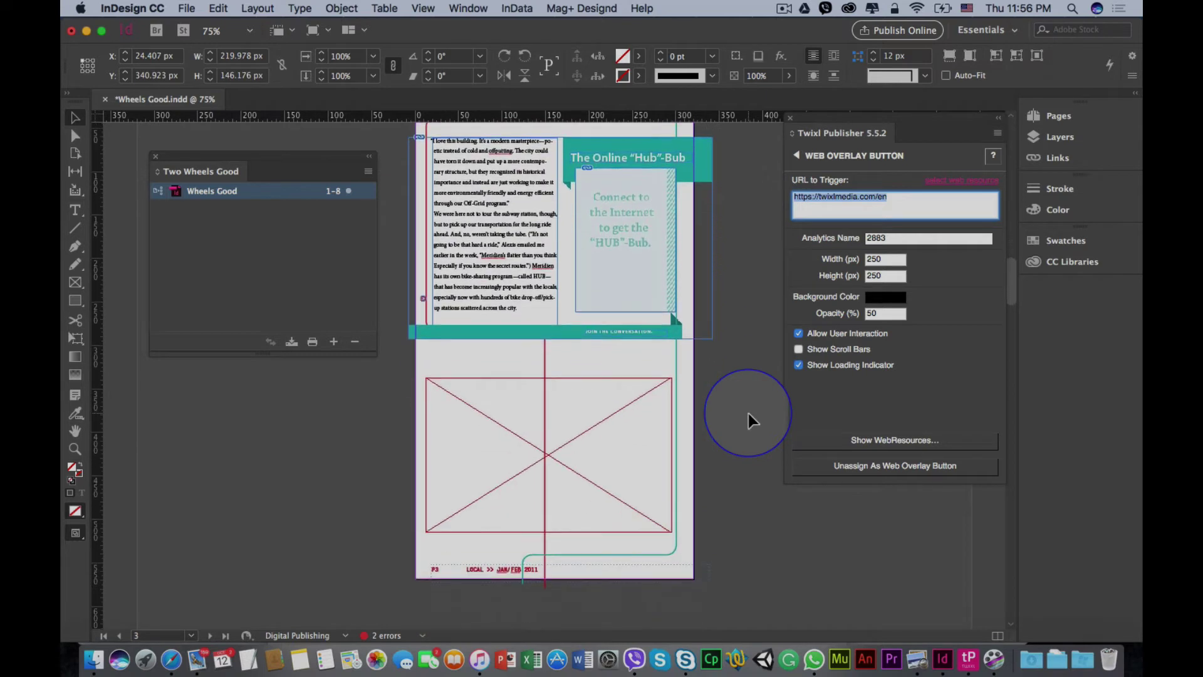
click(729, 442)
click(483, 435)
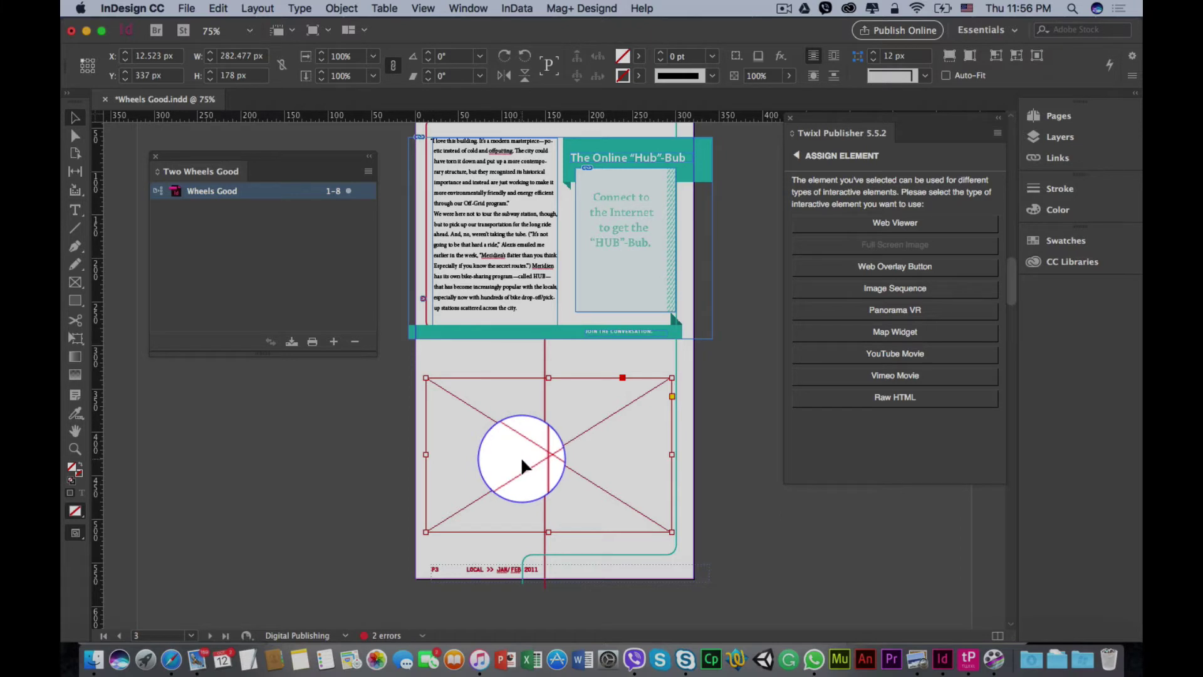
click(847, 353)
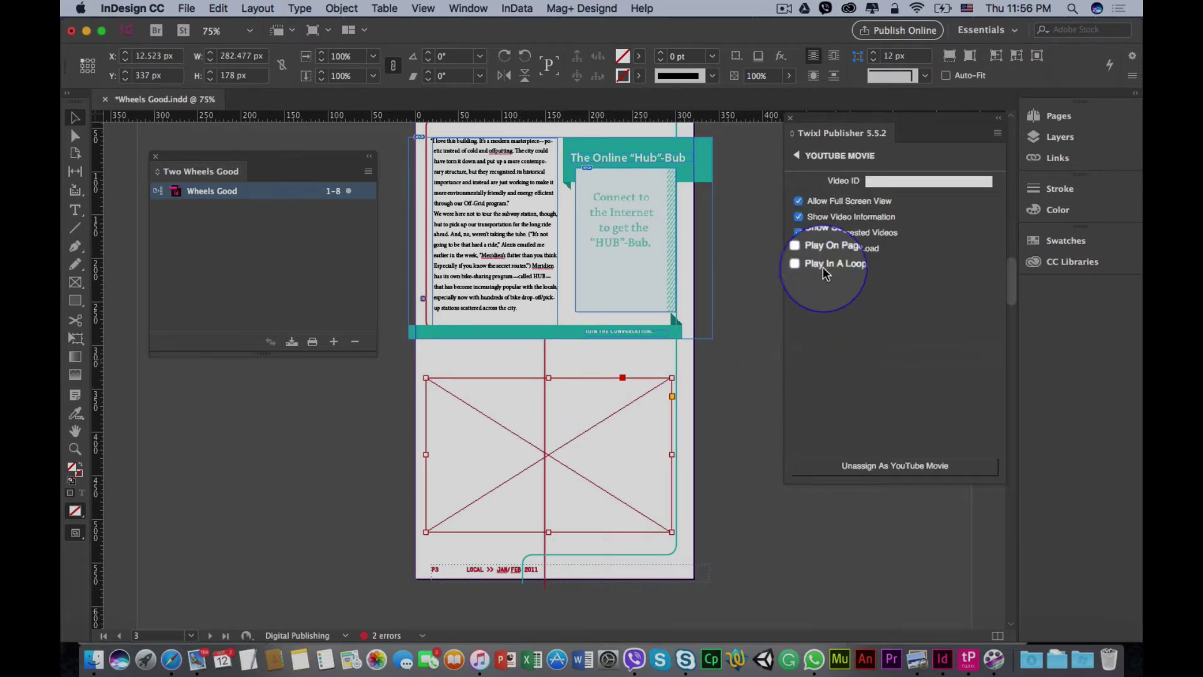
Redo the frame's YouTube Movie assignment, focus the Video ID field, and switch to Chrome
click(797, 156)
click(527, 477)
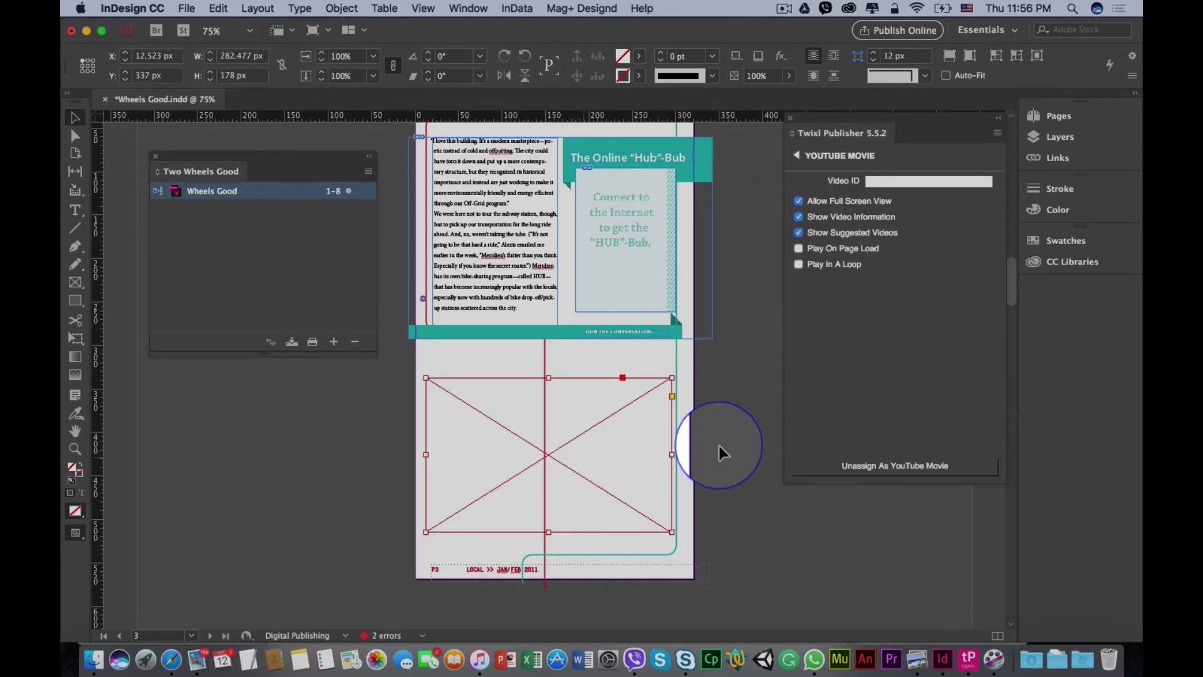
click(827, 464)
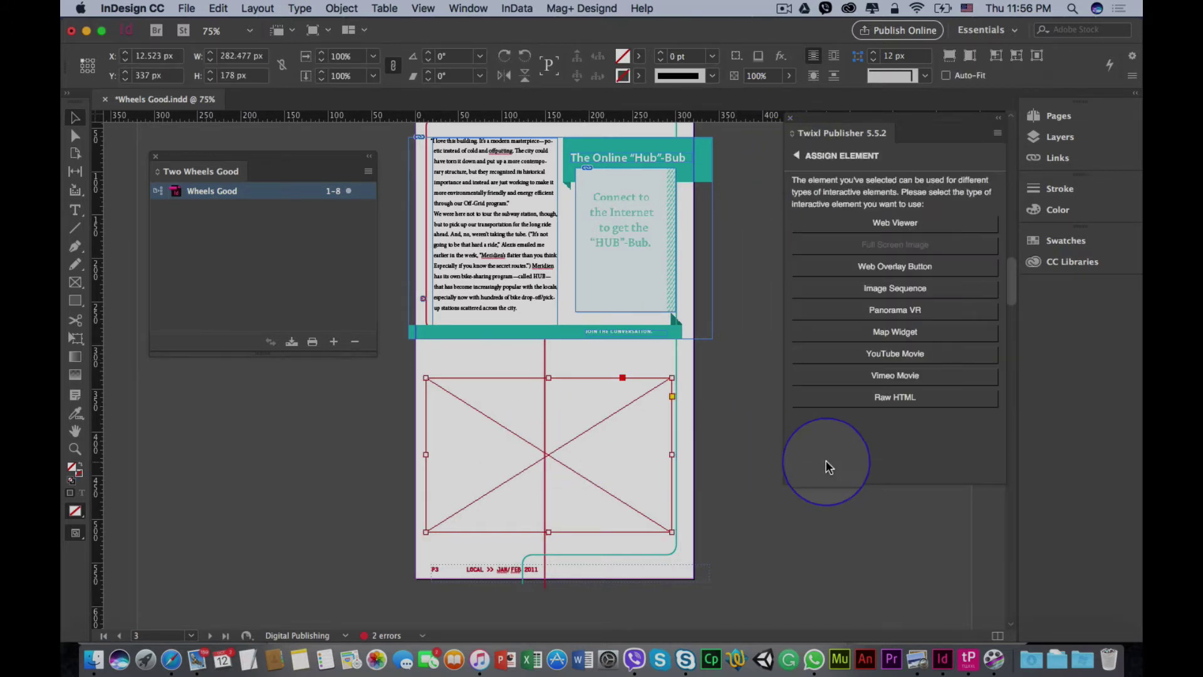
click(895, 355)
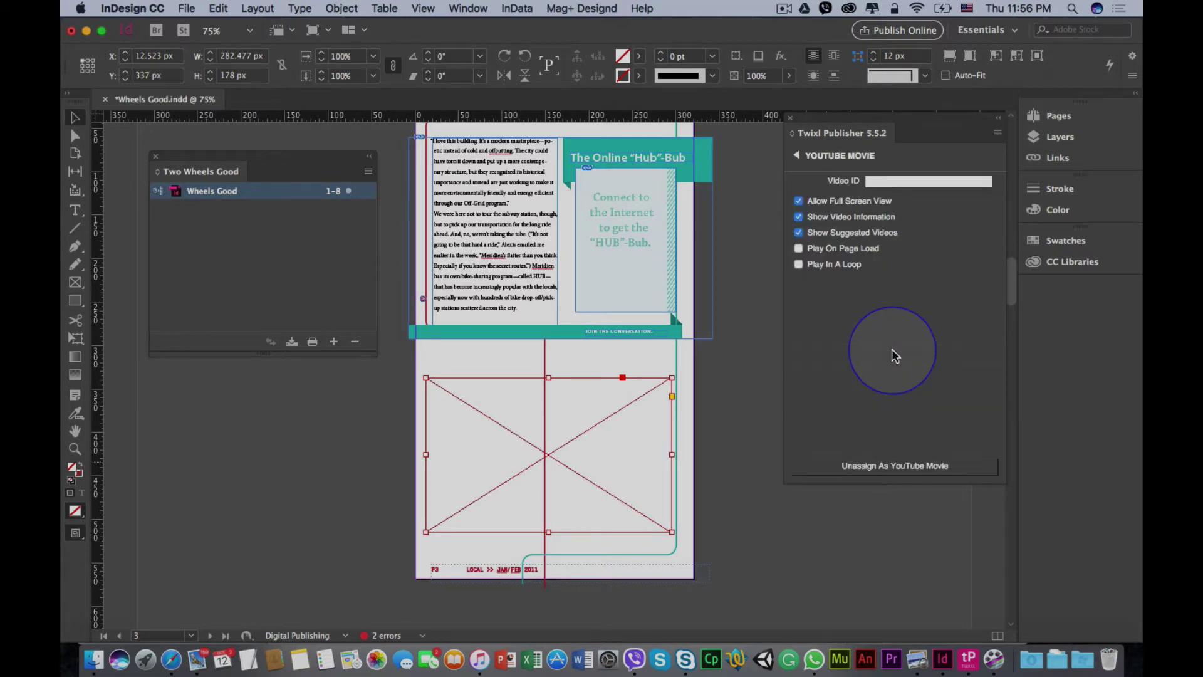
click(877, 181)
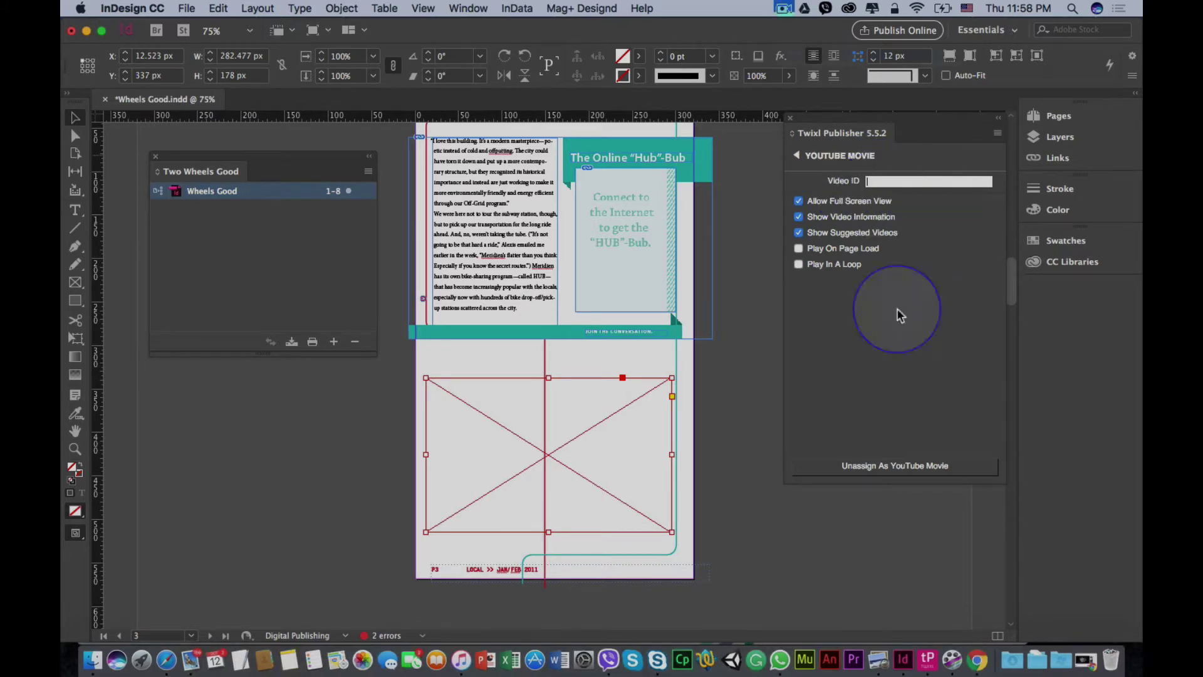
click(978, 655)
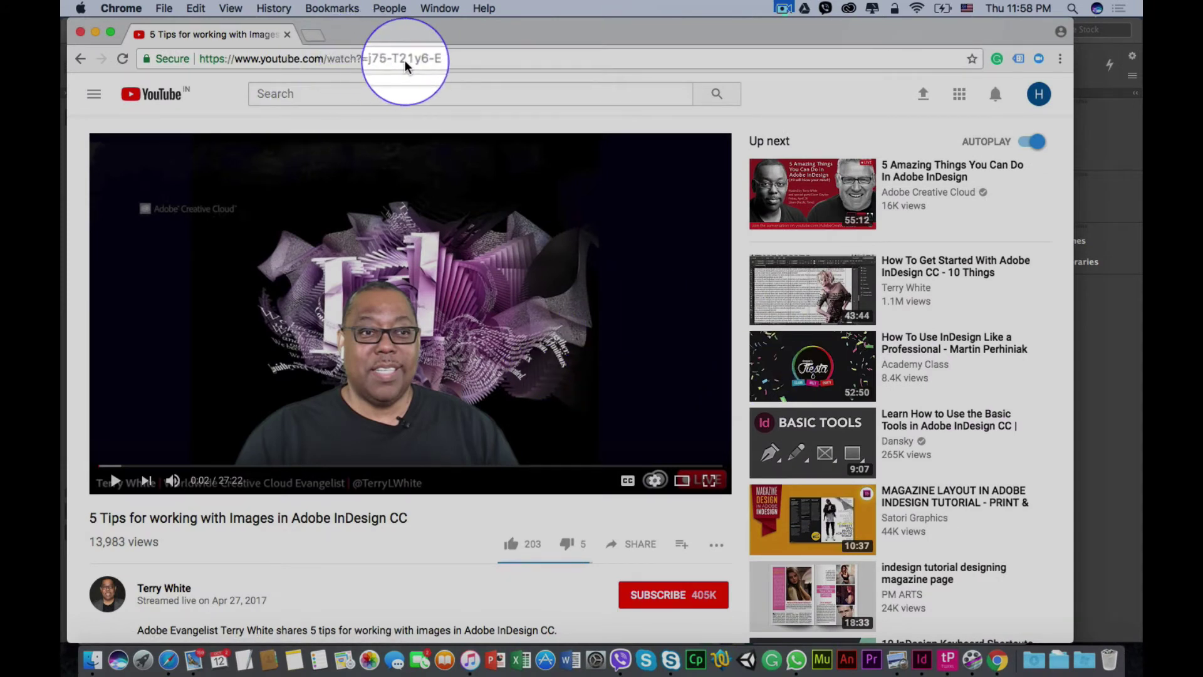
scroll(403, 317, down, 5)
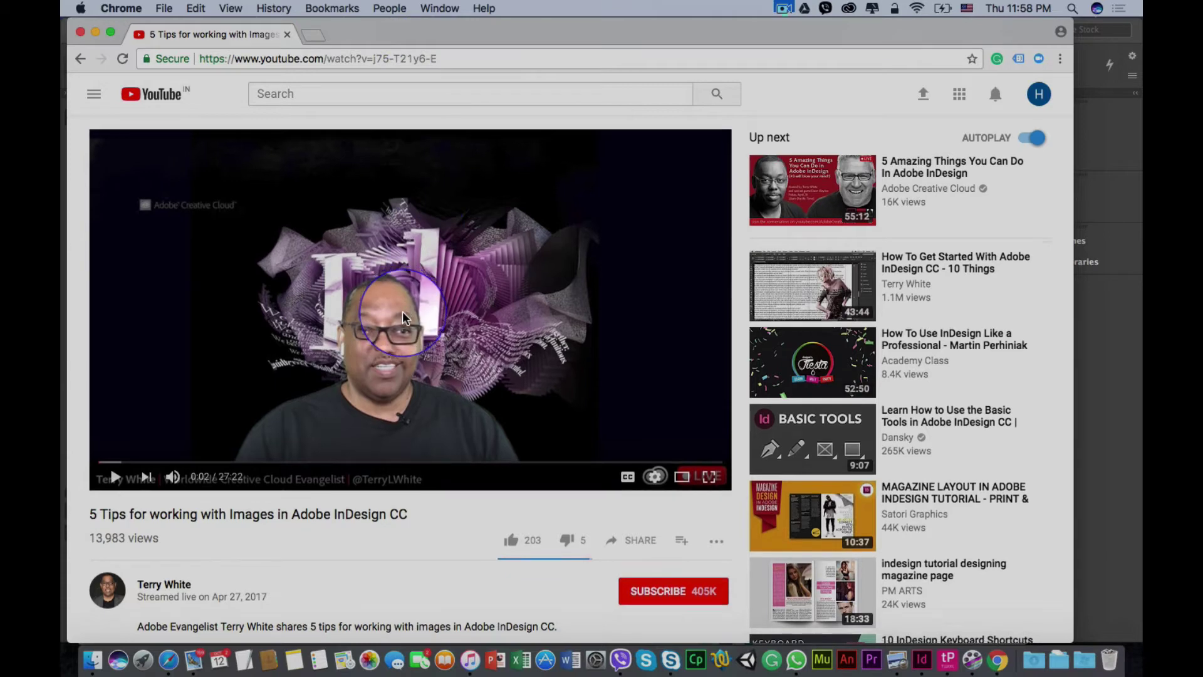
scroll(439, 326, up, 2)
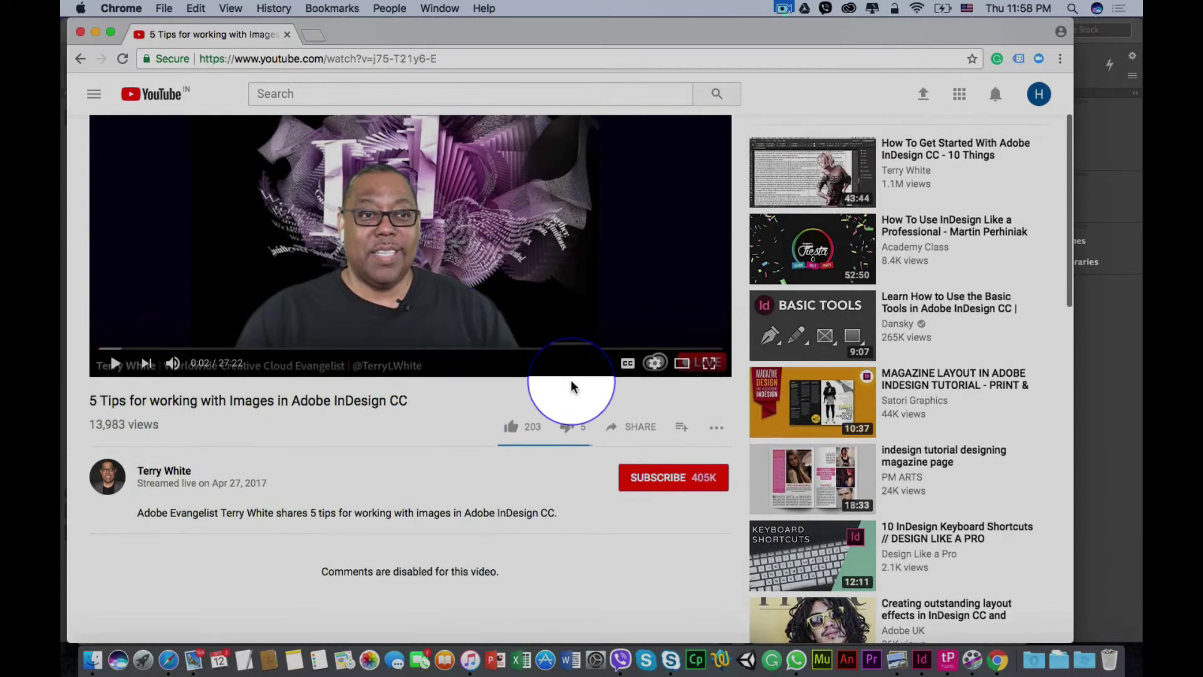
click(630, 430)
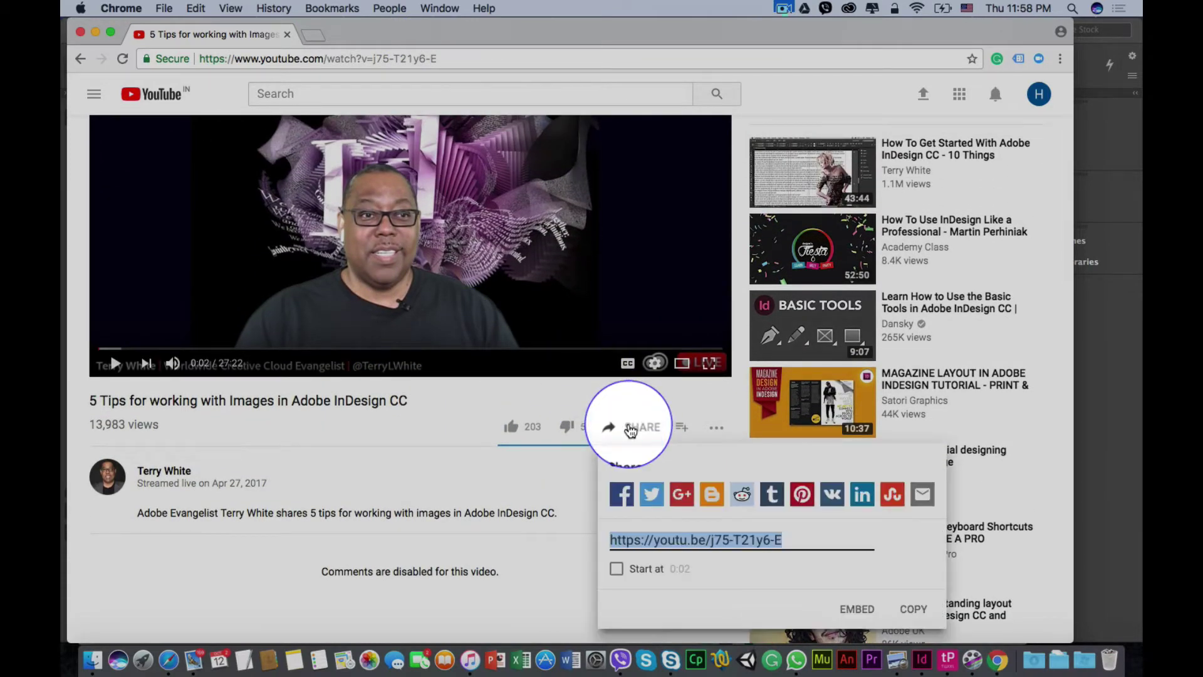
click(712, 542)
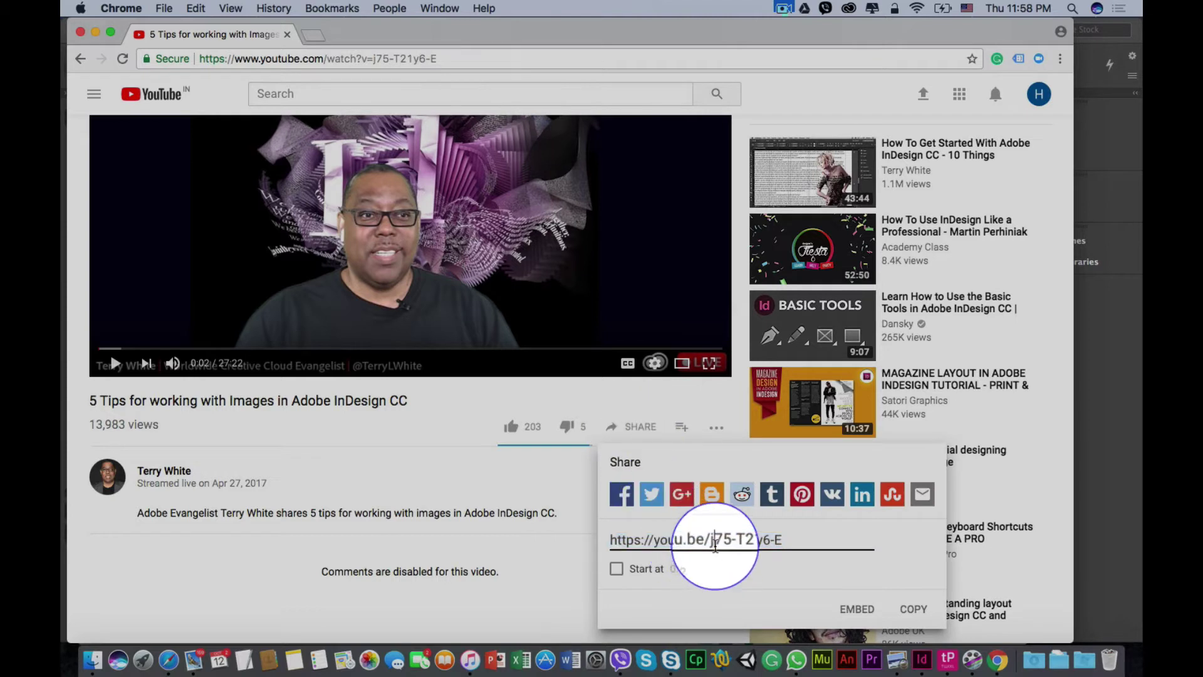
drag(715, 543, 796, 549)
triple_click(760, 549)
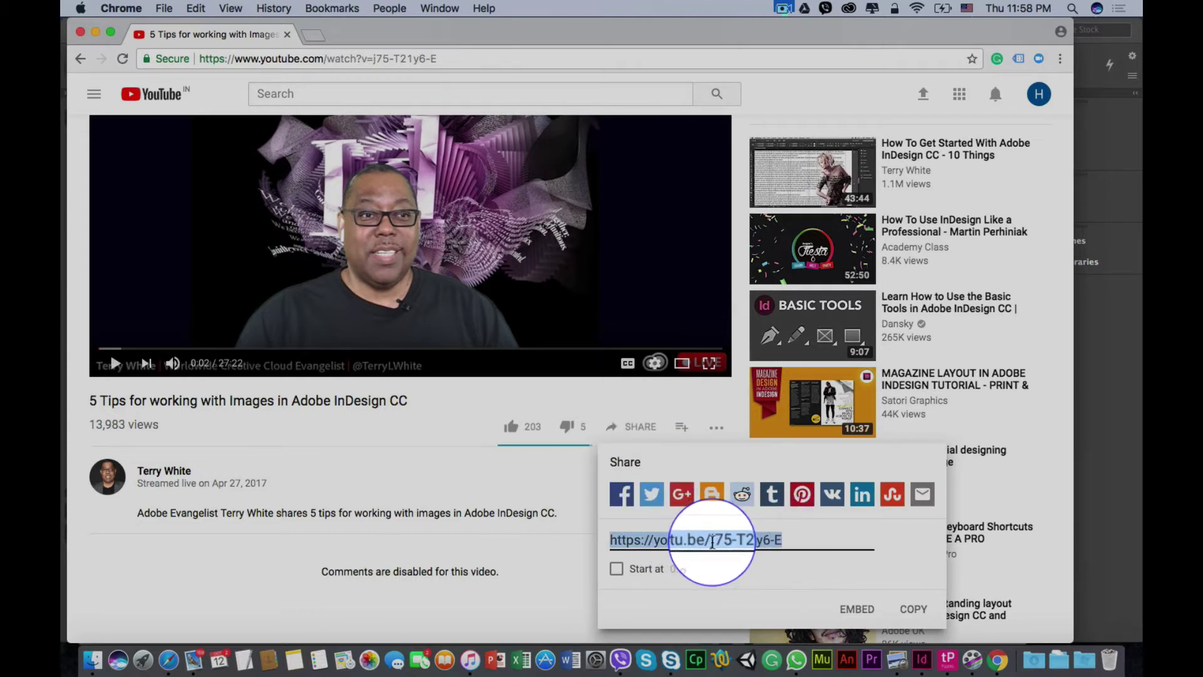
click(713, 543)
drag(713, 542, 796, 543)
triple_click(779, 540)
key(super+c)
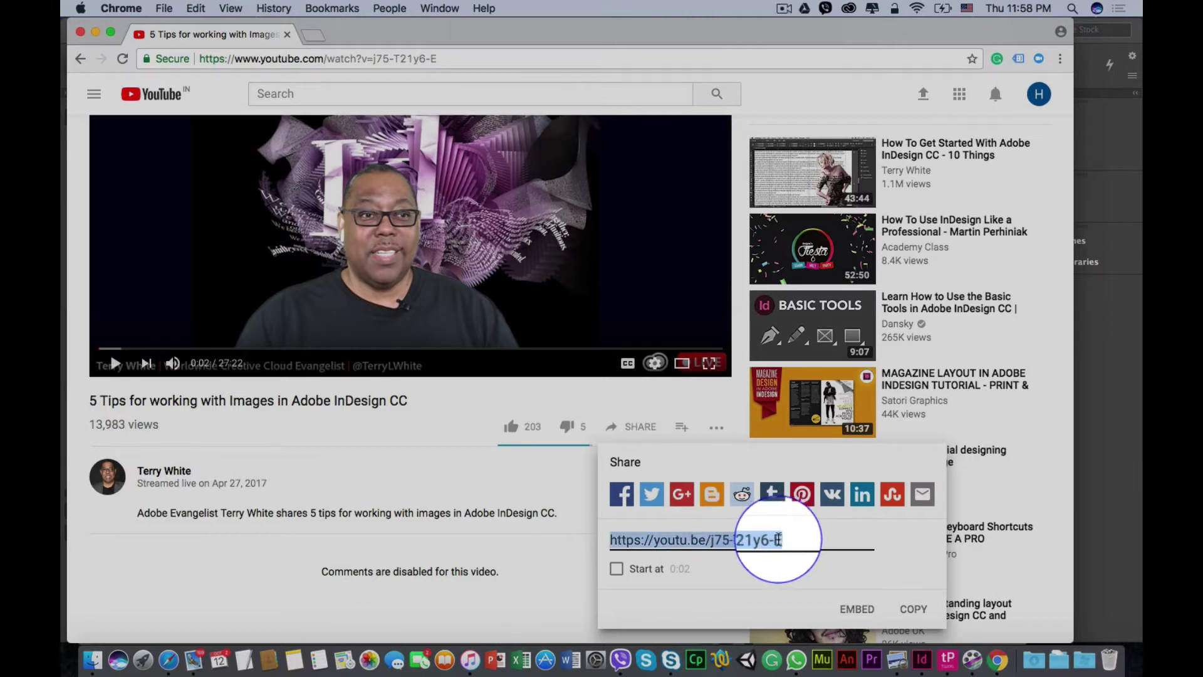
drag(714, 538, 614, 531)
click(792, 540)
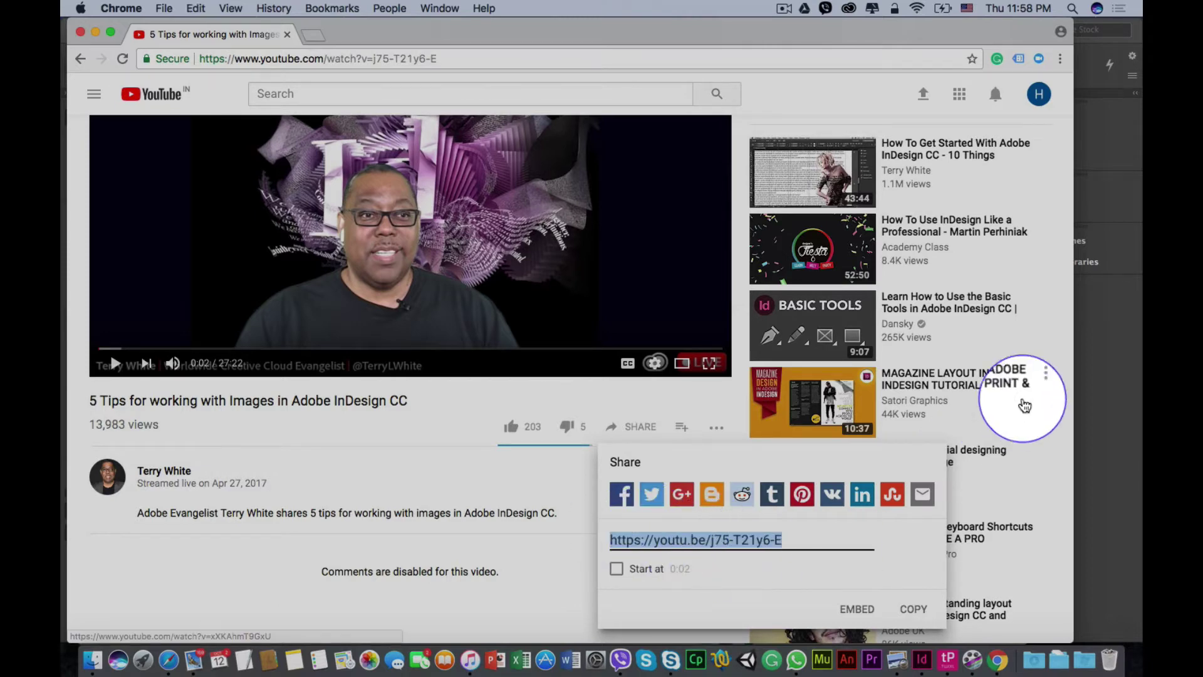
click(1092, 367)
click(887, 182)
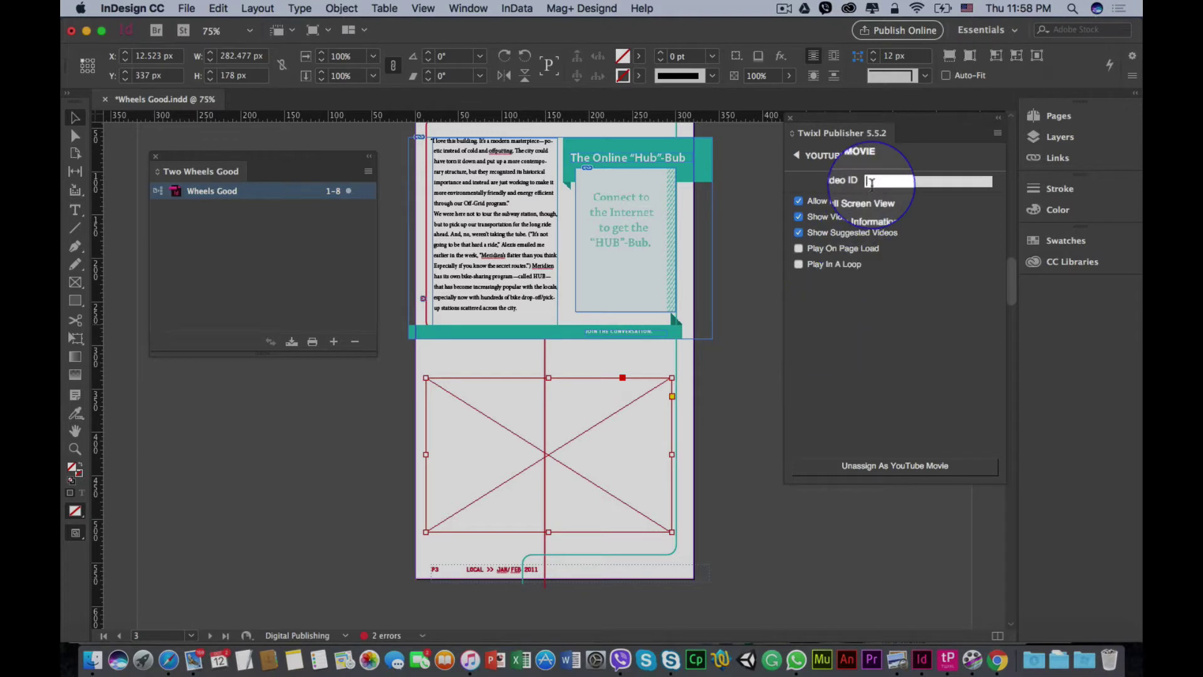
key(super+v)
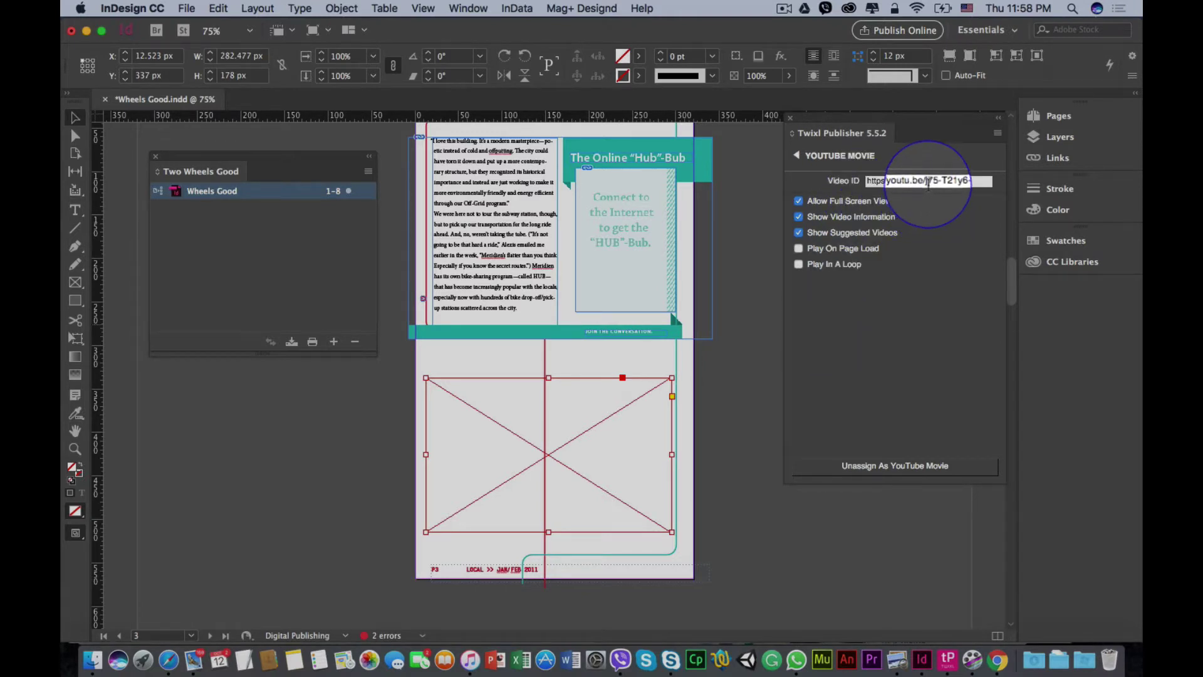
right_click(925, 187)
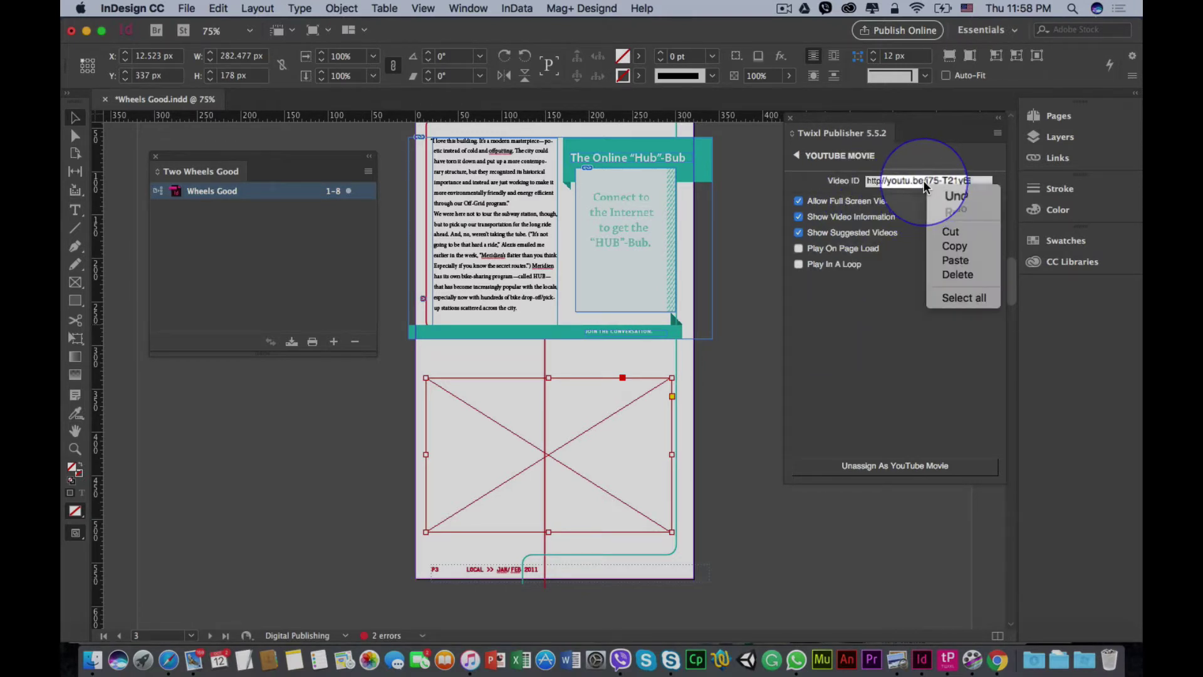
click(925, 187)
right_click(924, 187)
click(924, 186)
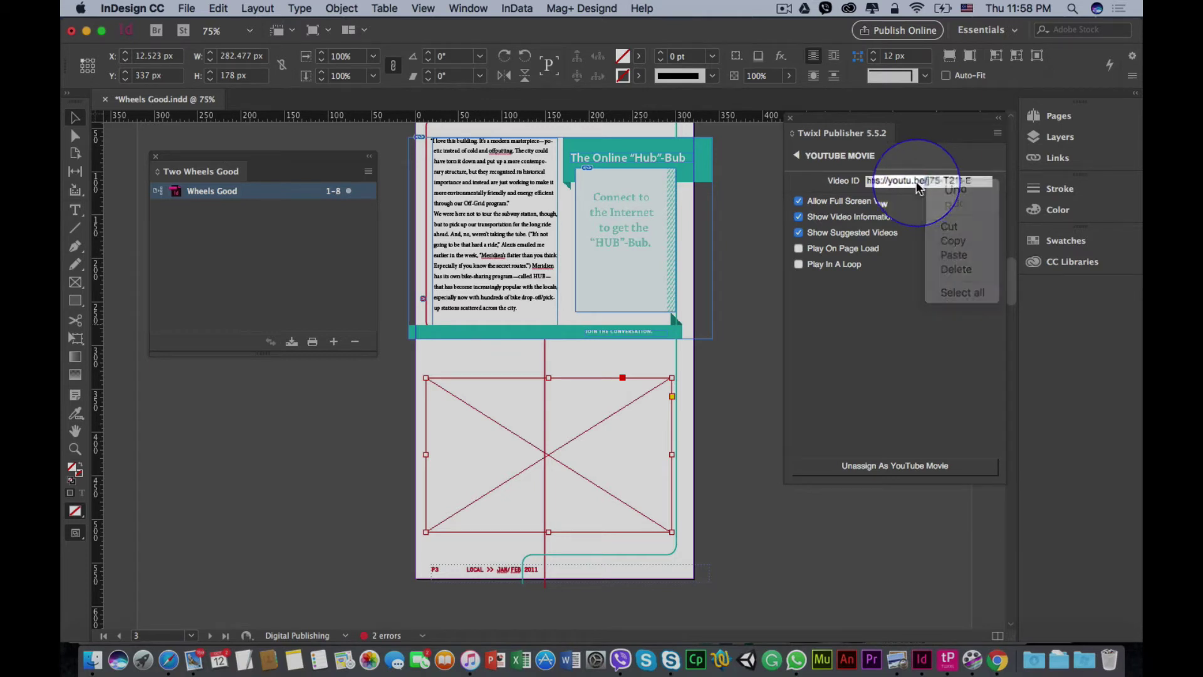
right_click(923, 186)
click(895, 185)
right_click(896, 183)
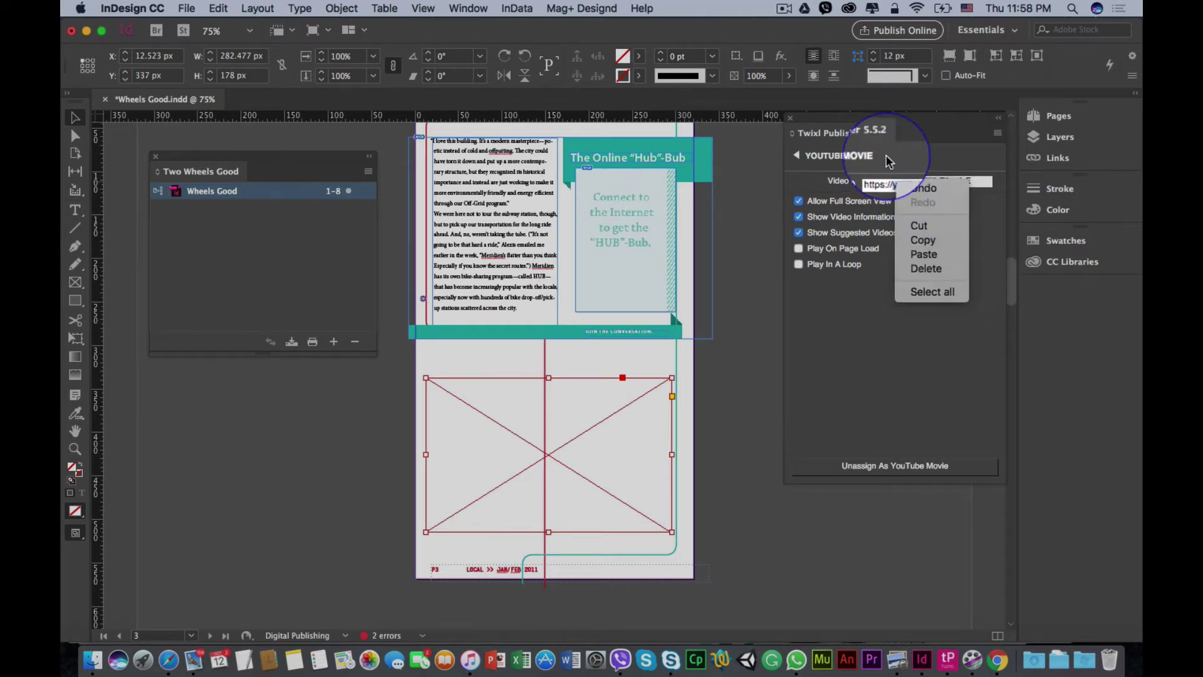
click(932, 182)
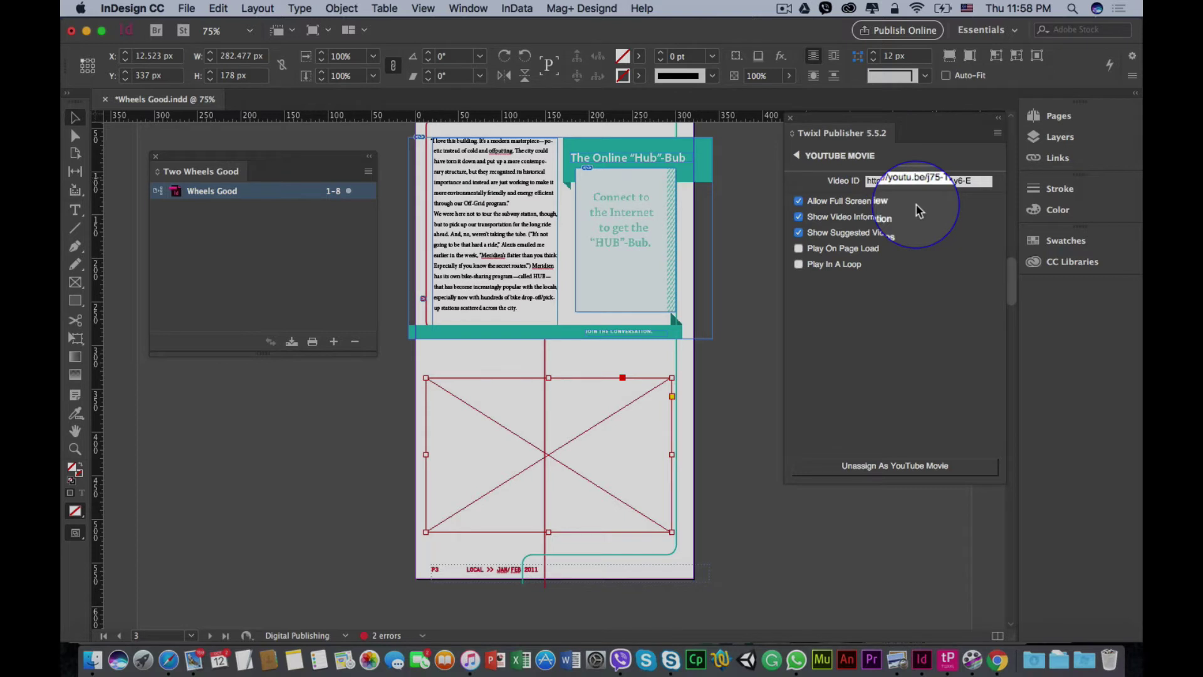
Trim the Video ID down to just j75-T21y6-E
key(BackSpace)
key(BackSpace)
key(BackSpace)
key(BackSpace)
key(BackSpace)
key(BackSpace)
key(BackSpace)
key(BackSpace)
key(BackSpace)
key(BackSpace)
key(BackSpace)
key(BackSpace)
key(BackSpace)
key(BackSpace)
key(BackSpace)
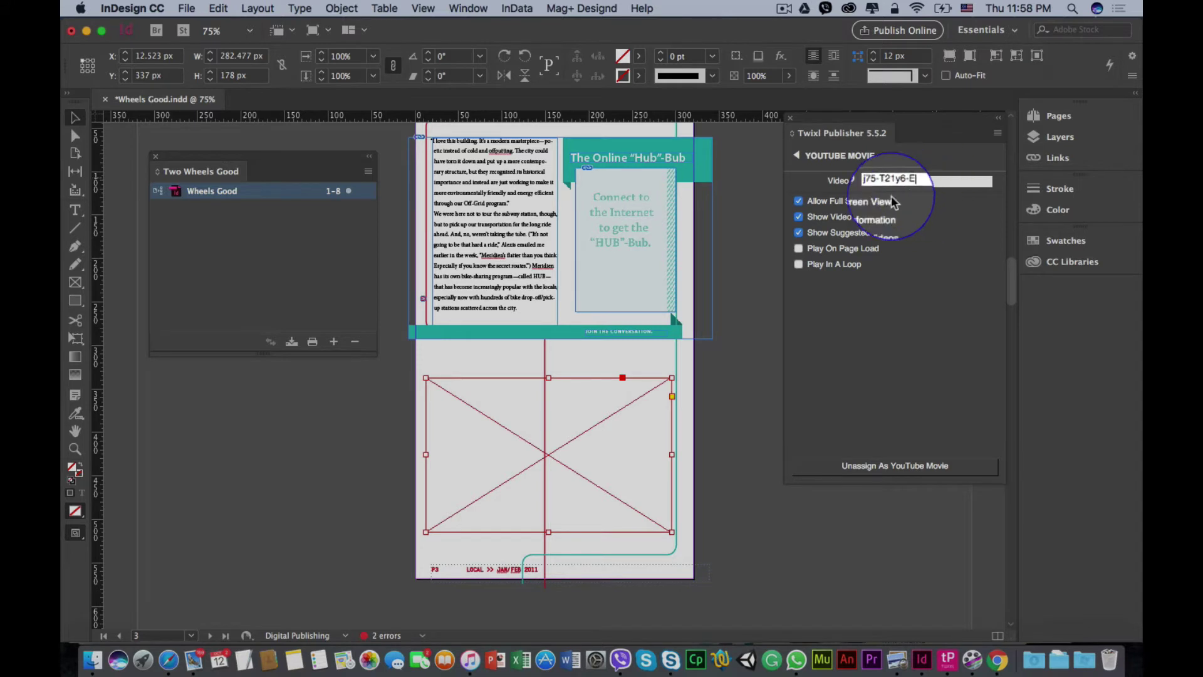
key(End)
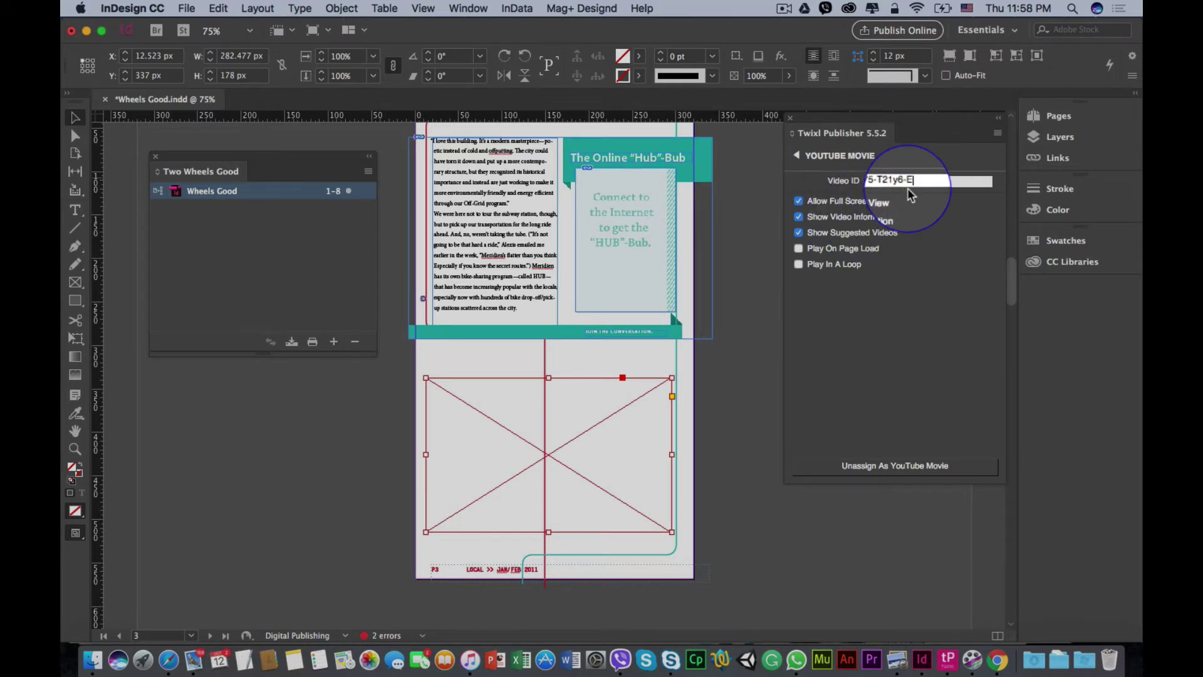
key(ctrl+z)
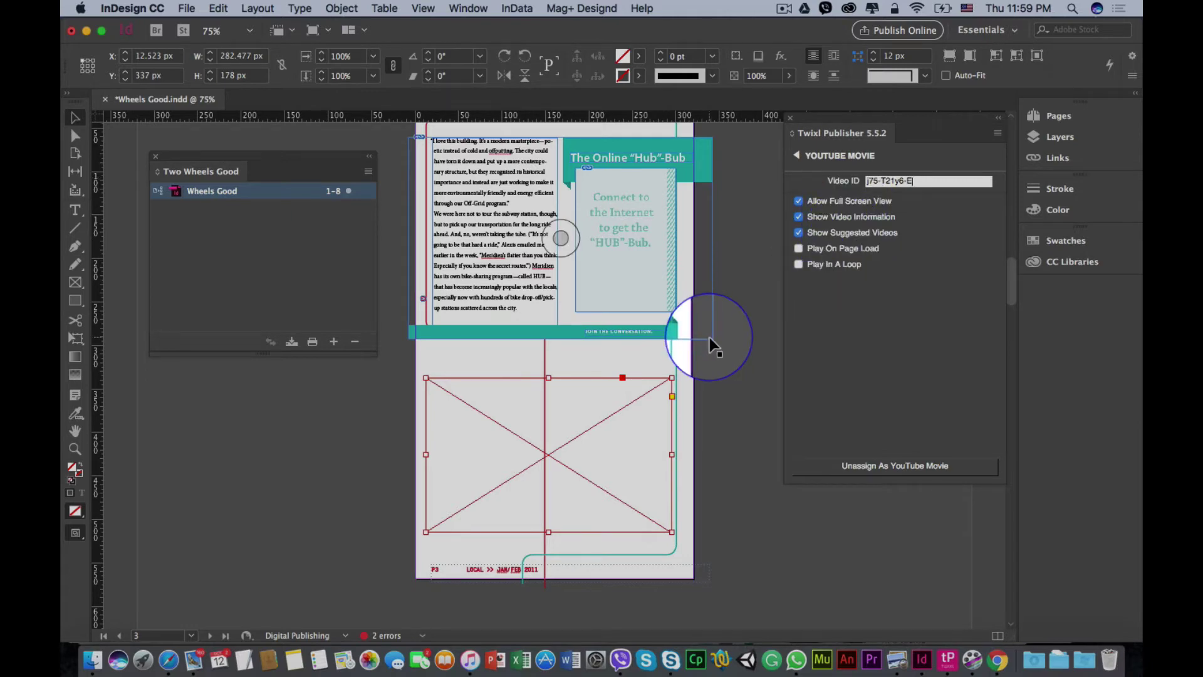
Select page 4's teal Film Festival sidebar frame, trying and undoing a resize
scroll(709, 337, down, 10)
scroll(709, 337, down, 5)
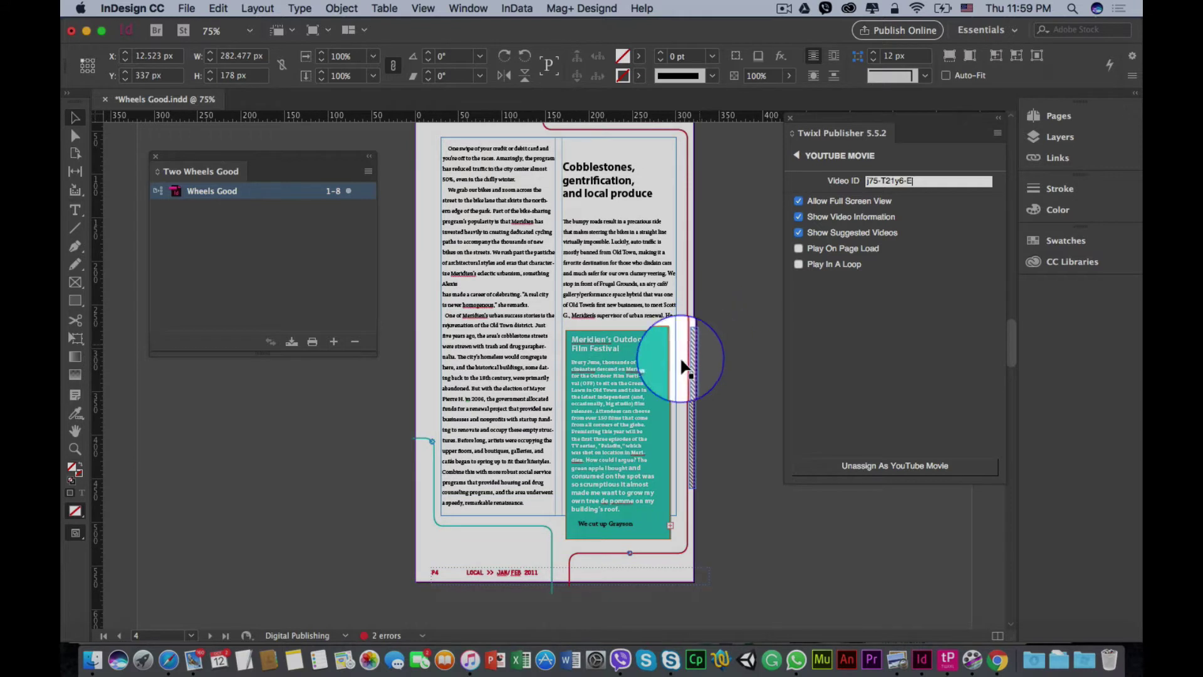
click(609, 409)
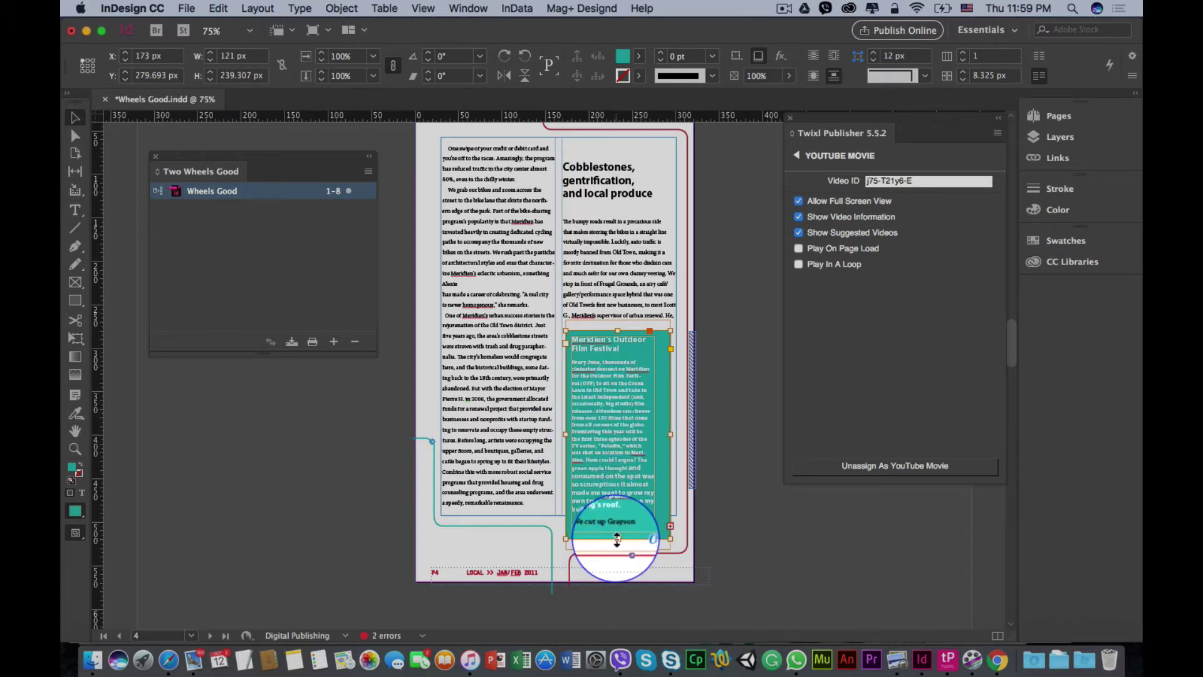
drag(617, 538, 611, 419)
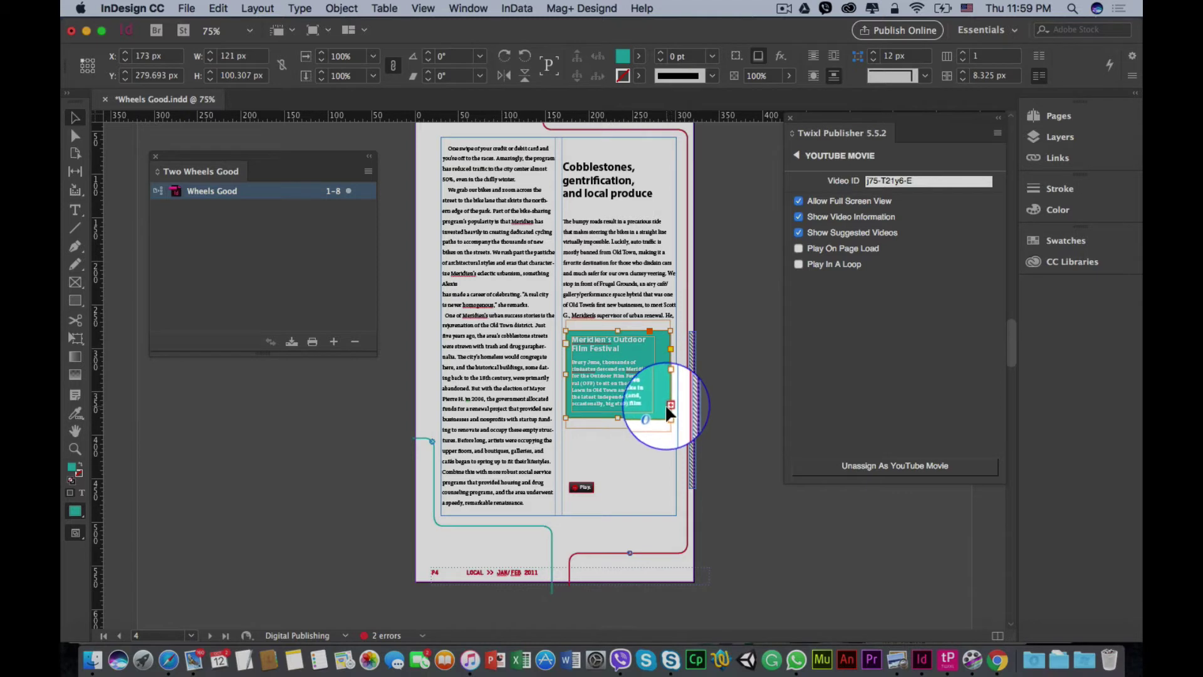
key(super+z)
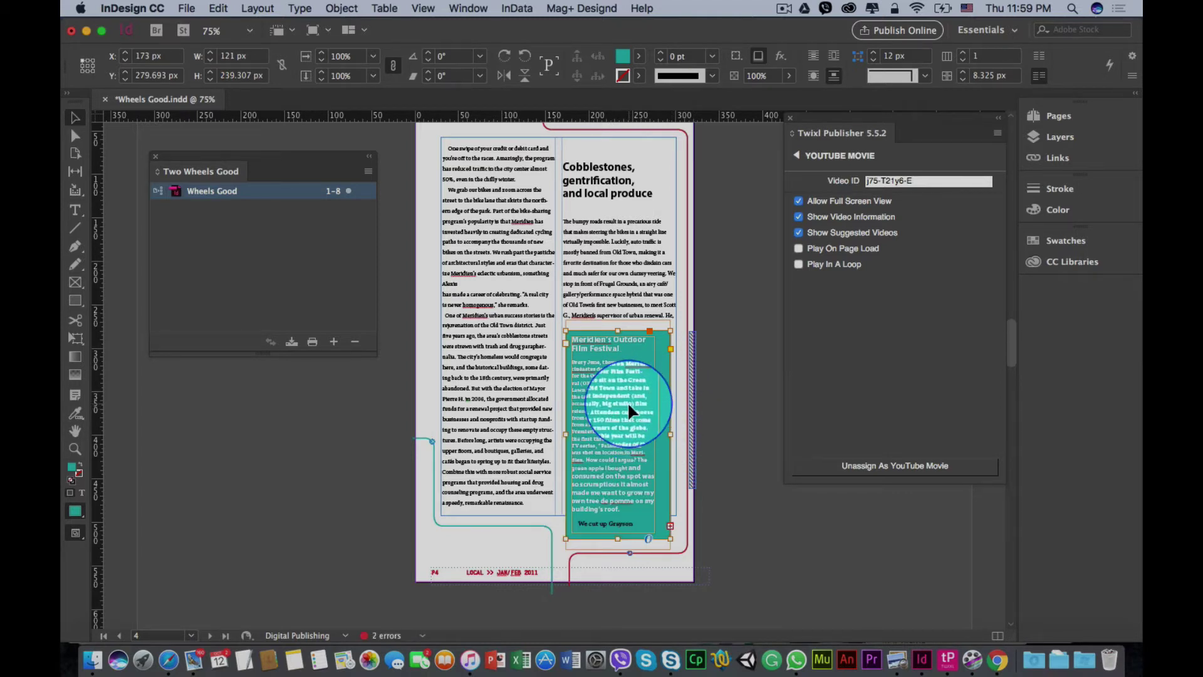
Copy the teal sidebar frame and delete it from page 4
click(766, 386)
click(626, 382)
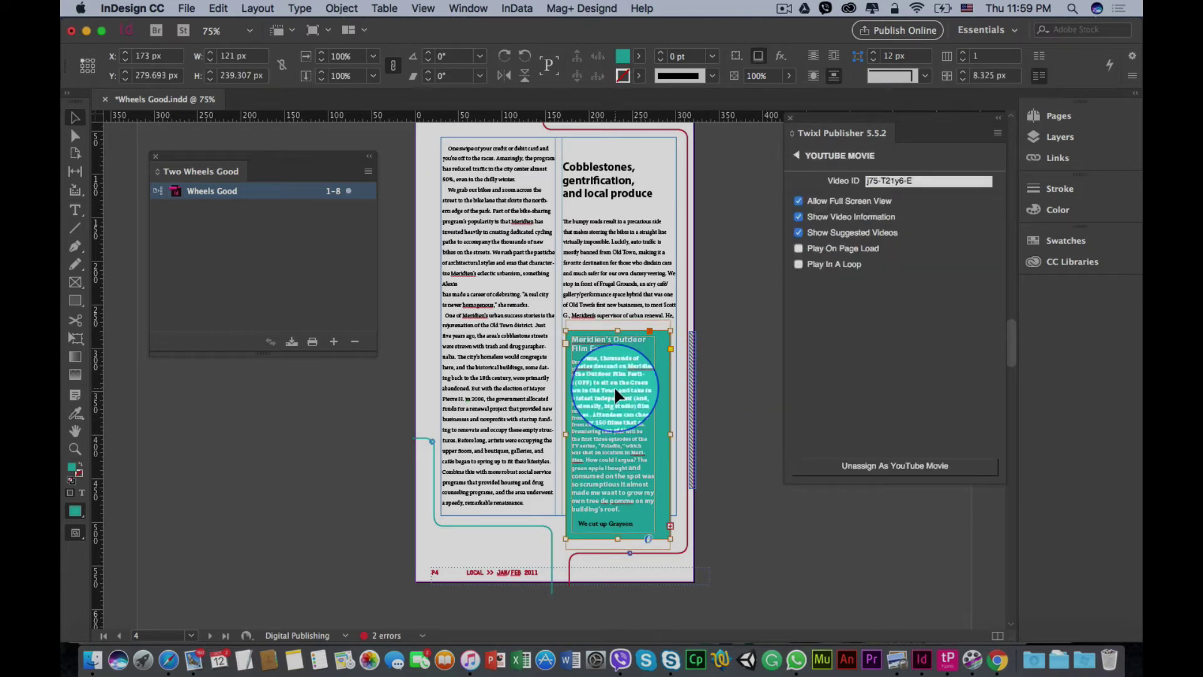
click(218, 9)
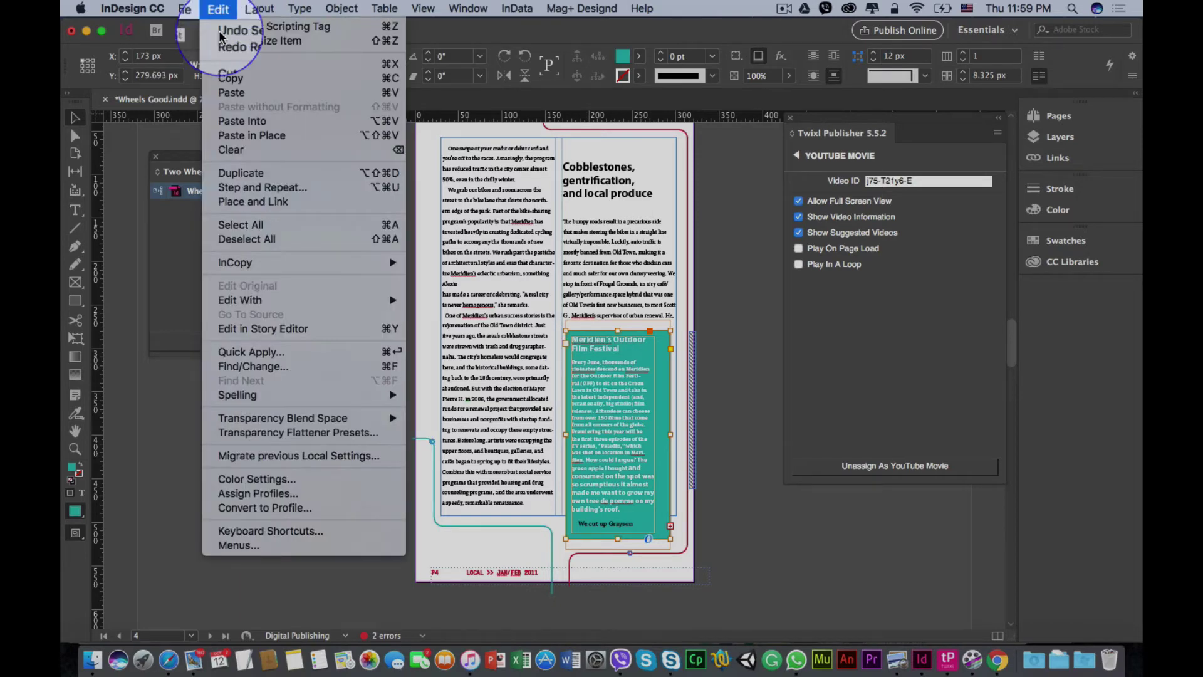
click(229, 77)
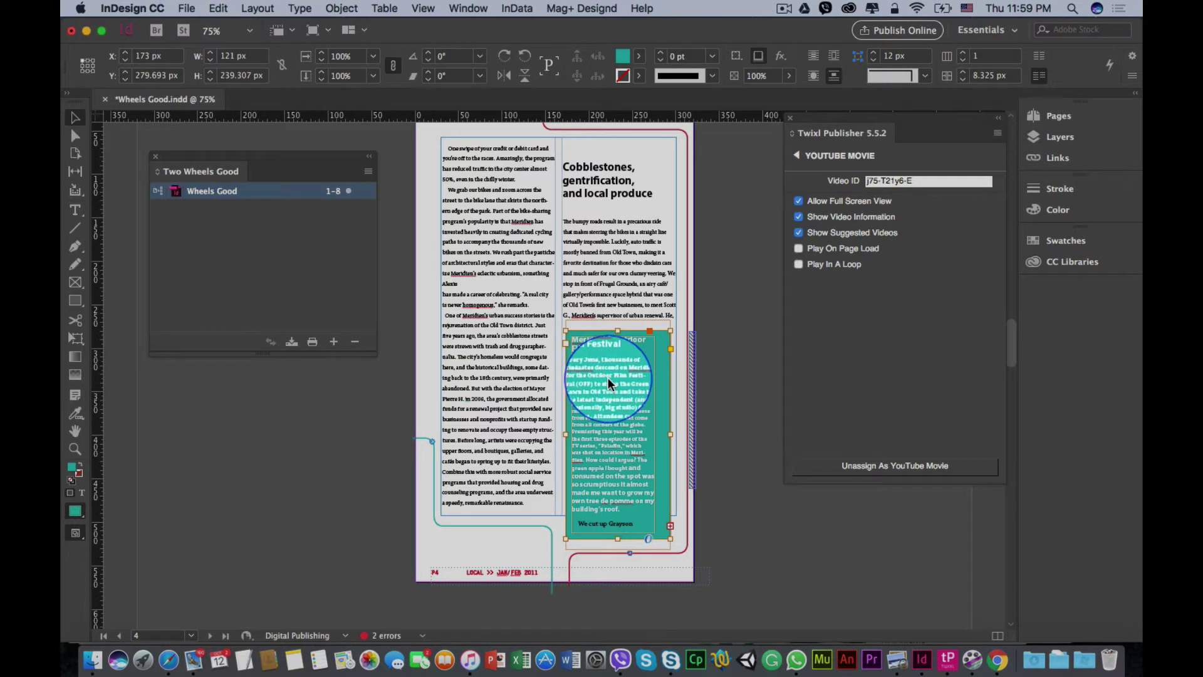
key(Delete)
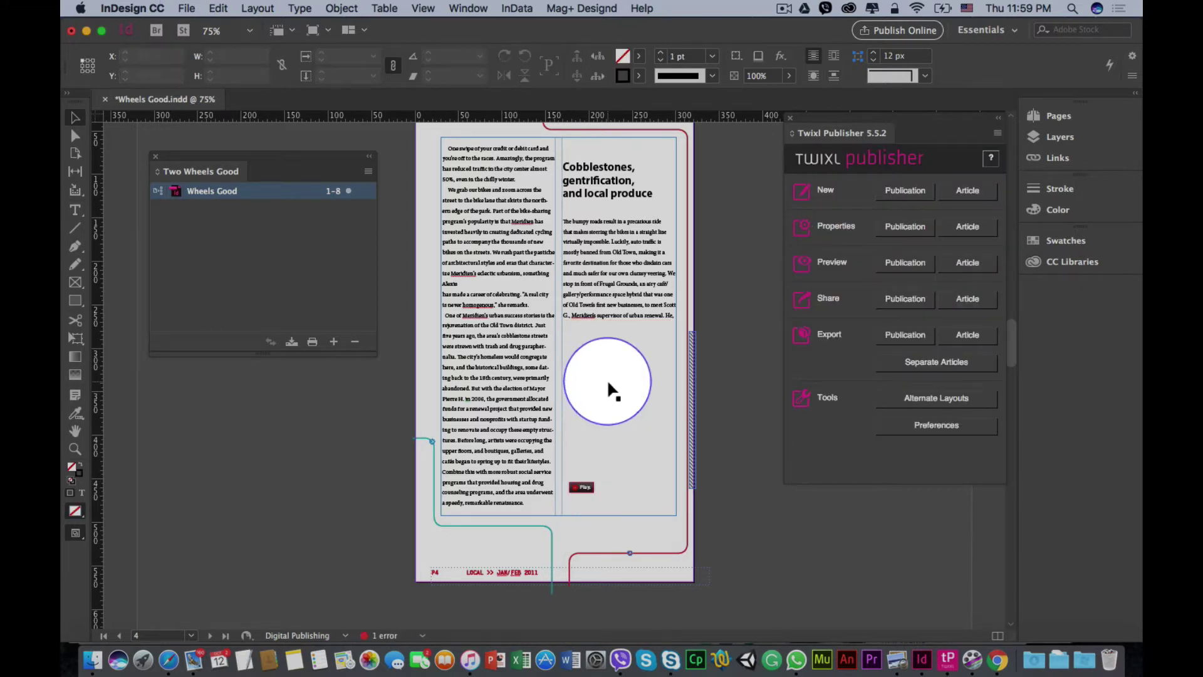
Draw a rectangle frame in page 4's right column and paste the teal sidebar into it
click(75, 283)
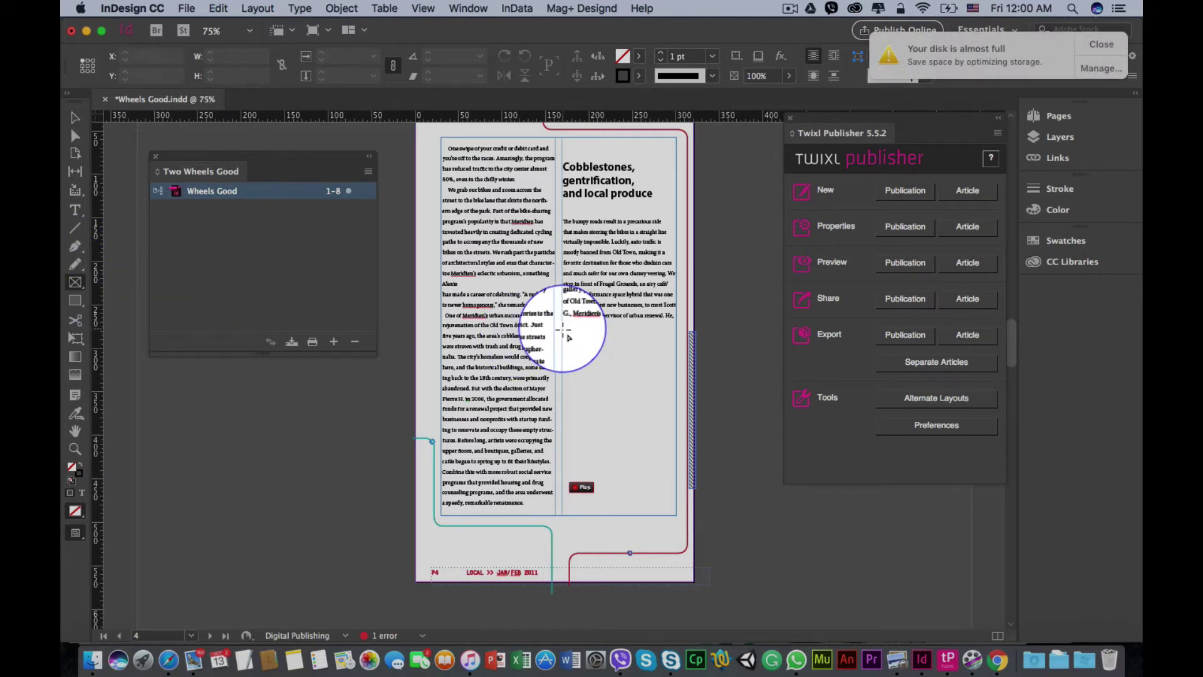
drag(562, 332, 676, 409)
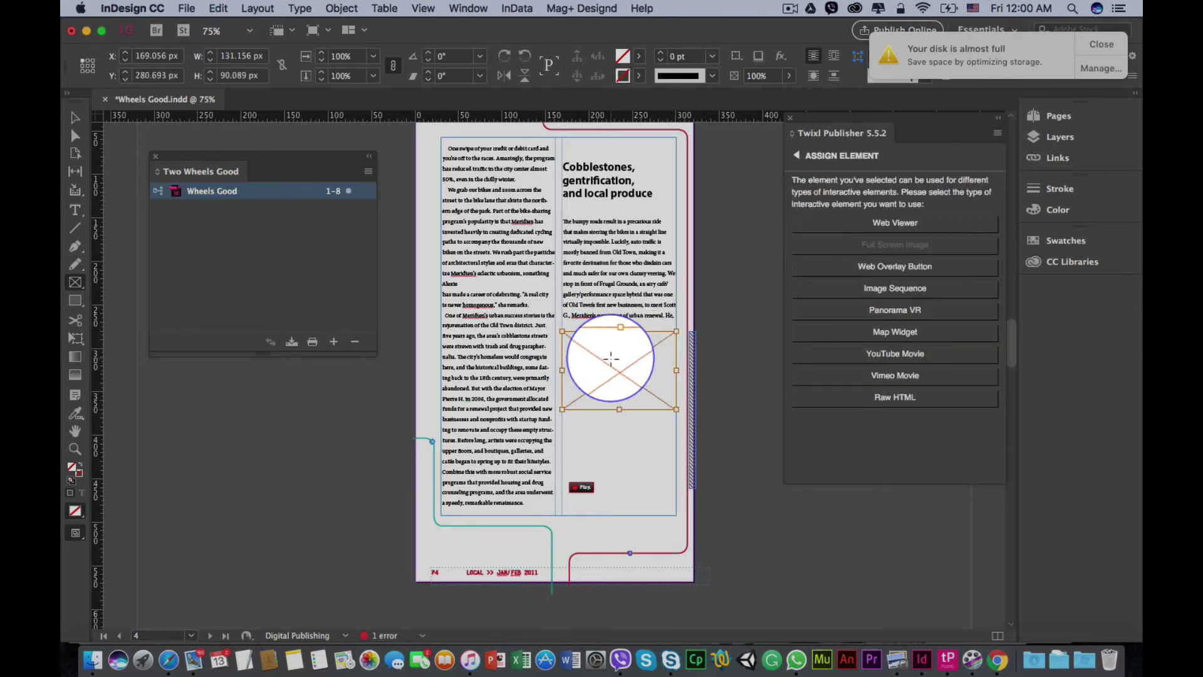
drag(611, 358, 627, 380)
click(215, 6)
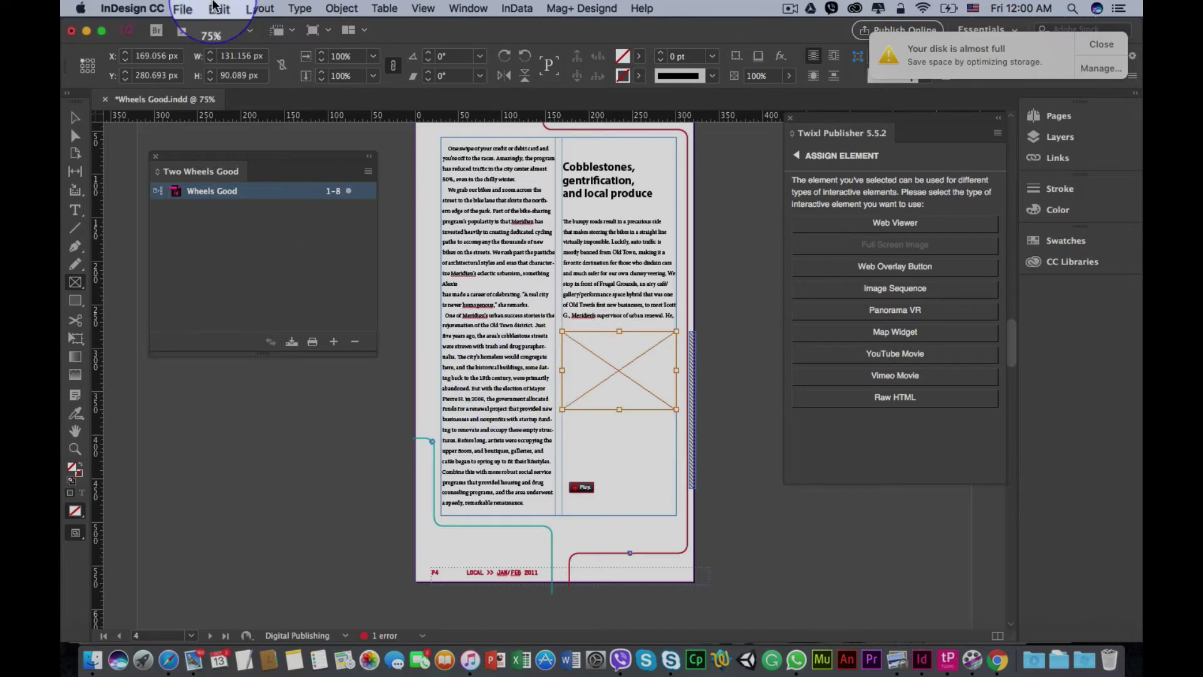
click(215, 7)
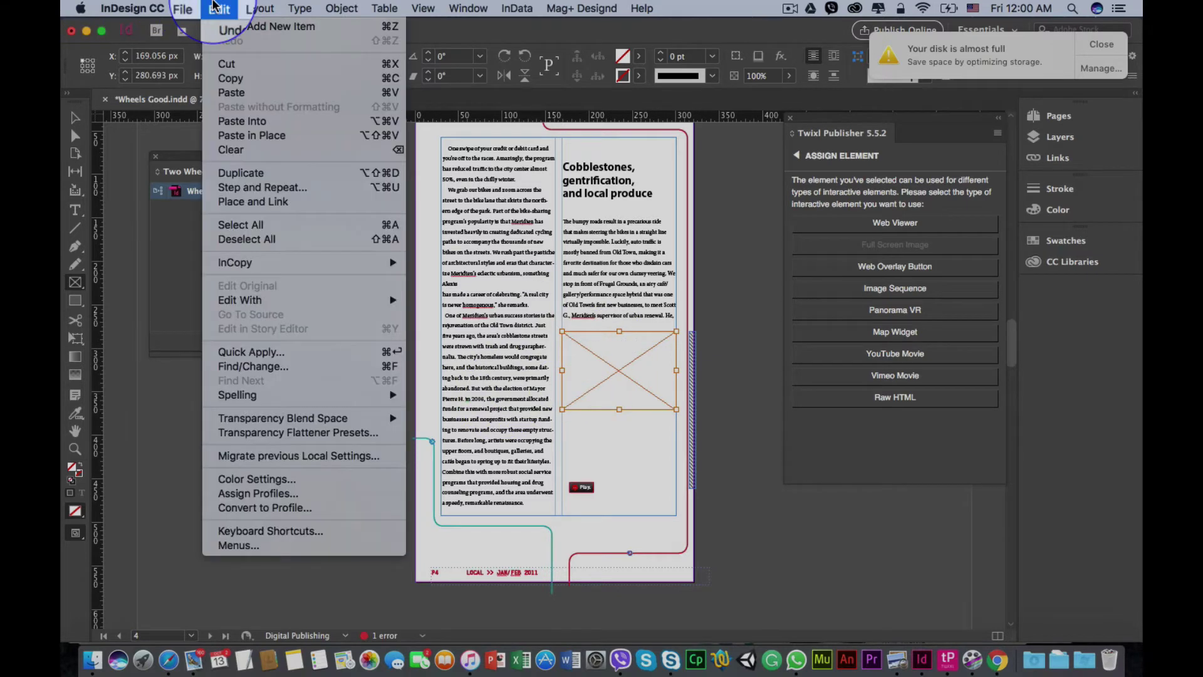
click(246, 124)
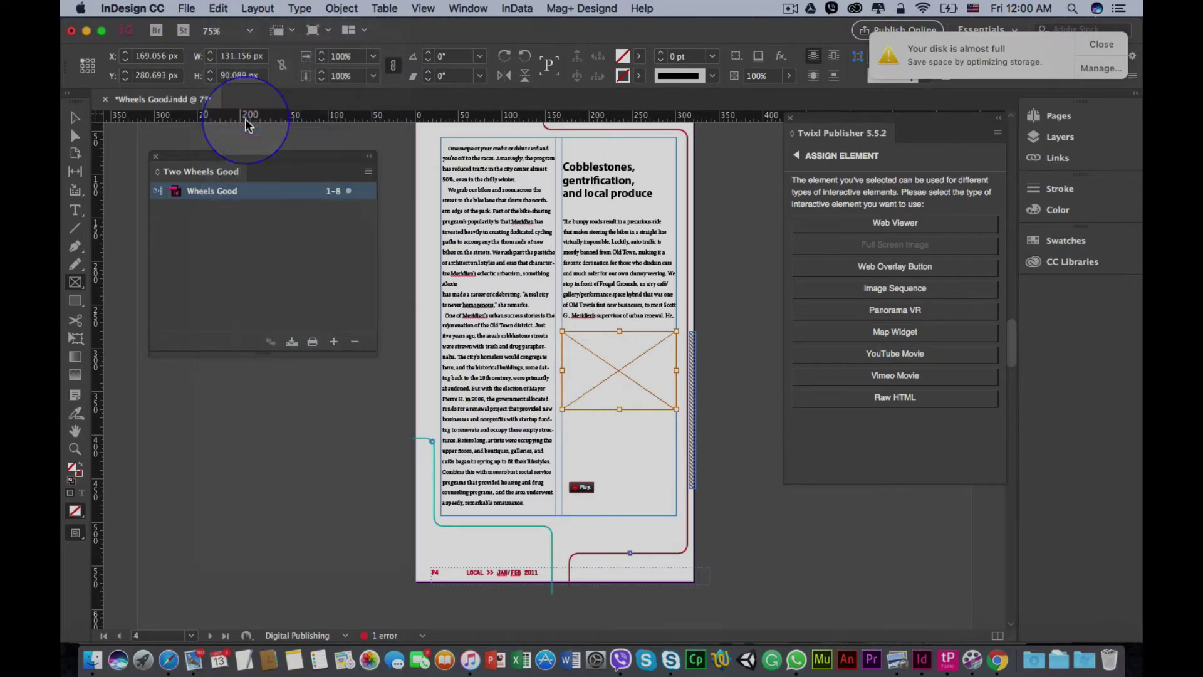
Select the teal sidebar nested in the new frame to show its Twixl Scrollable Content settings
click(75, 118)
click(575, 396)
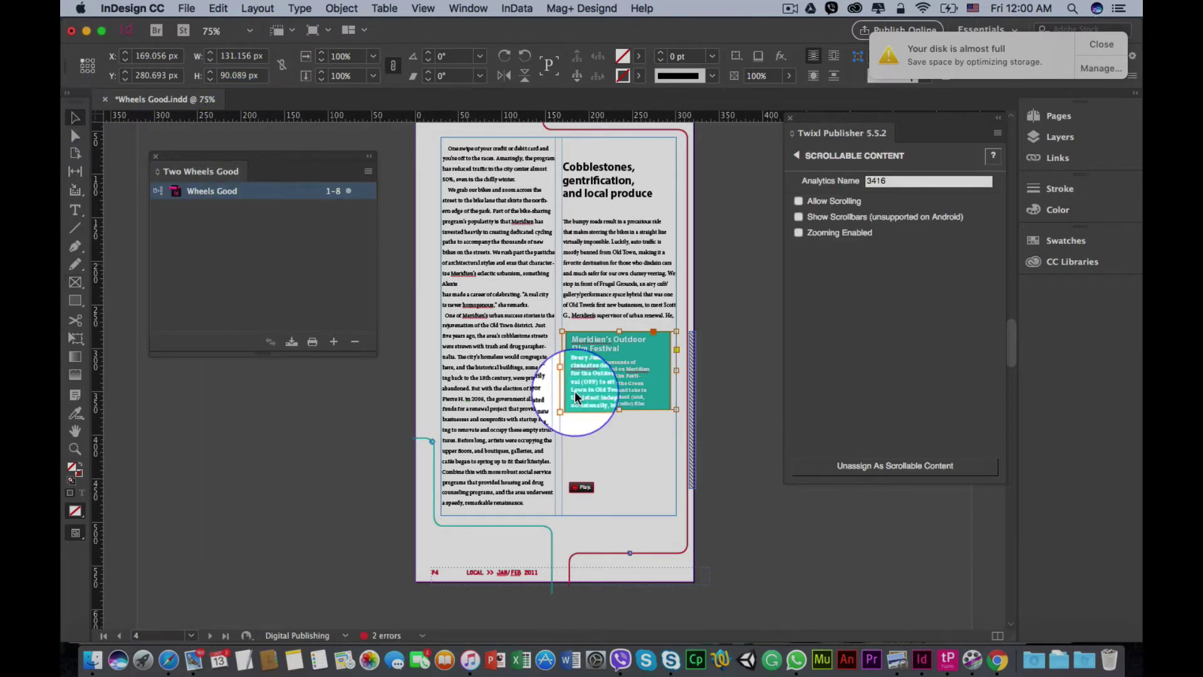
double_click(642, 386)
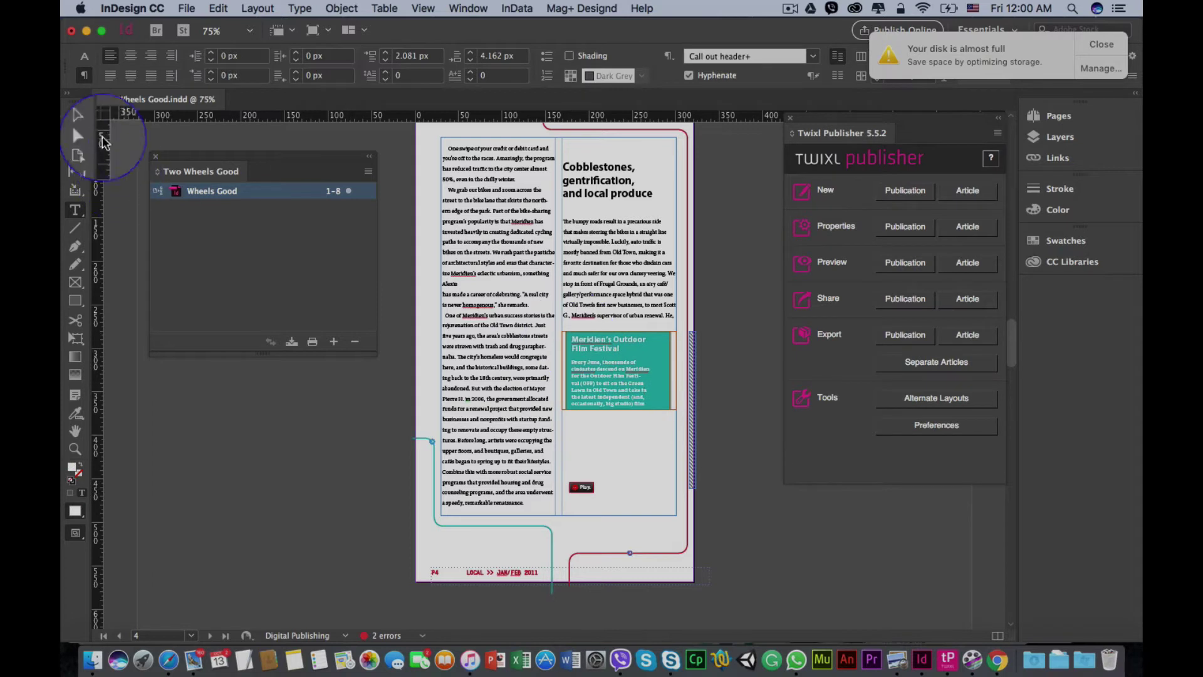
click(74, 117)
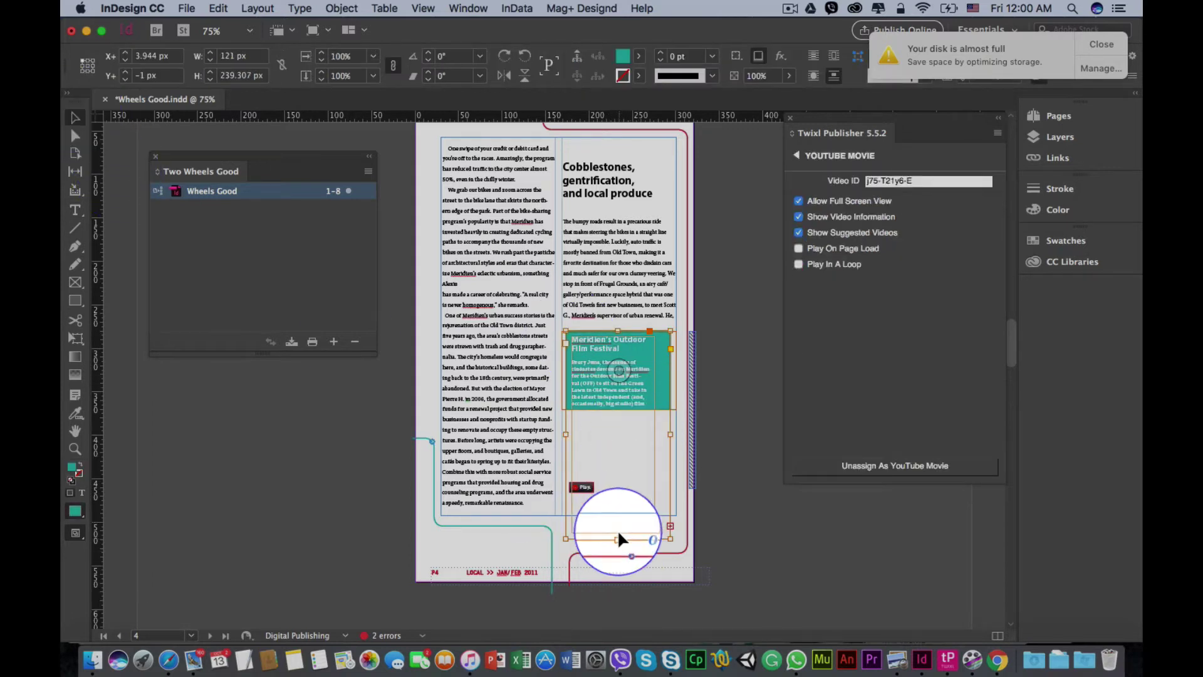
click(713, 418)
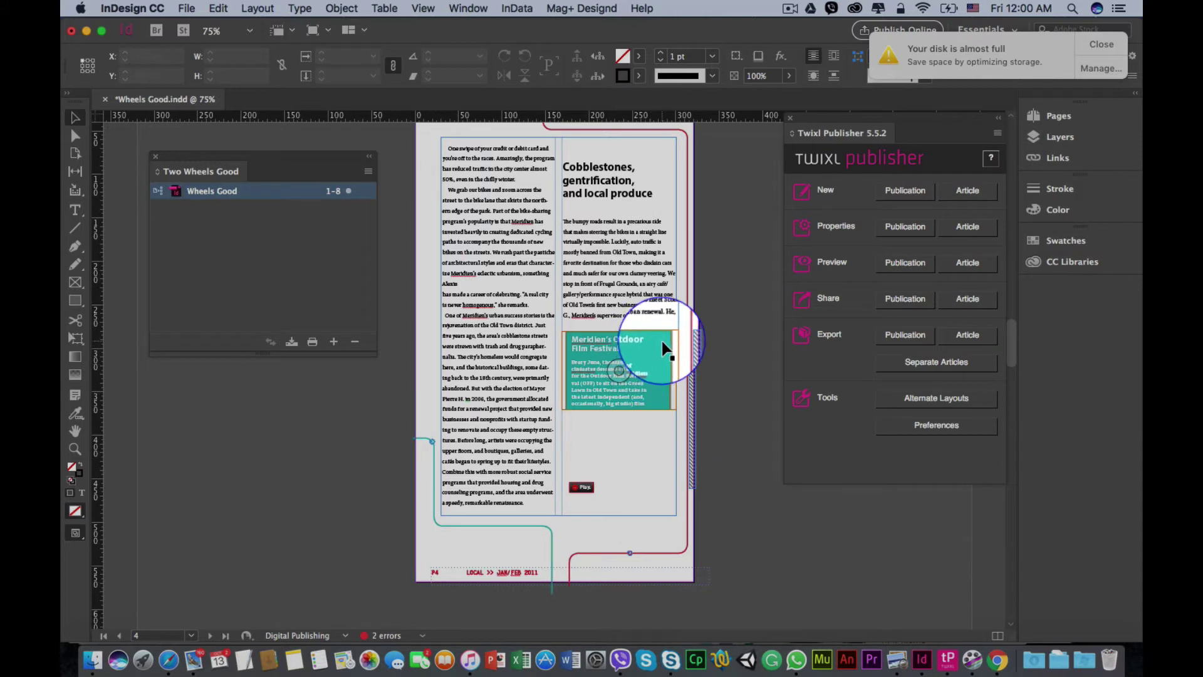
click(661, 344)
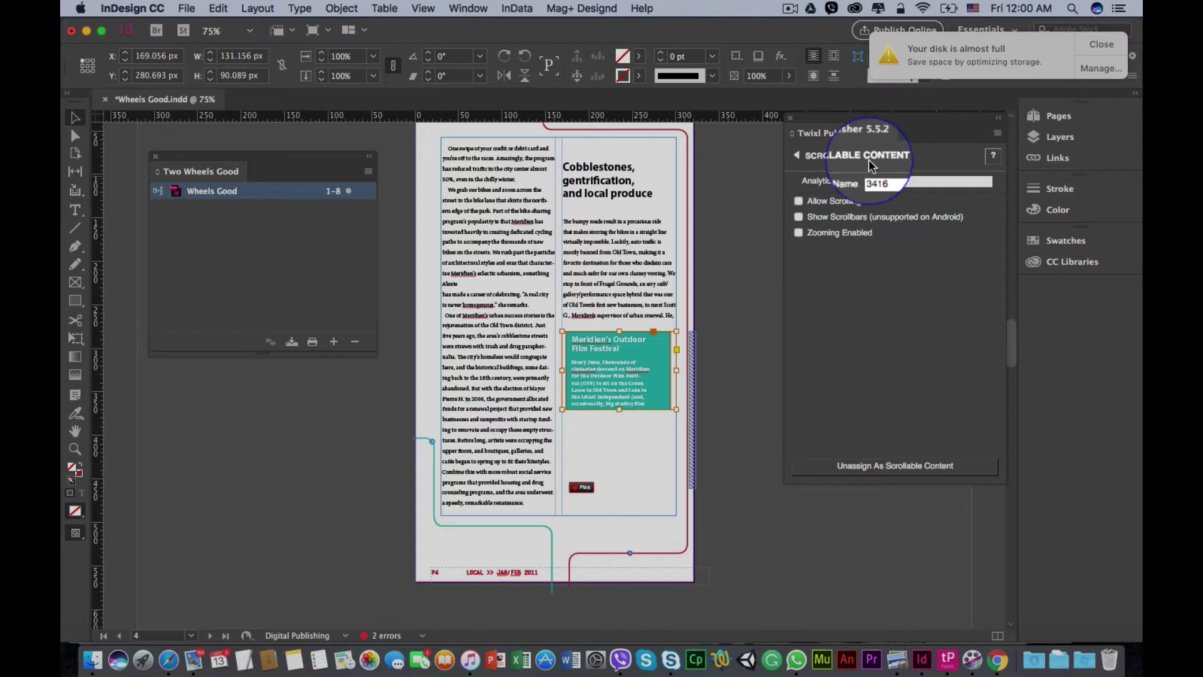
Enable Allow Scrolling and Show Scrollbars for the teal sidebar
click(800, 199)
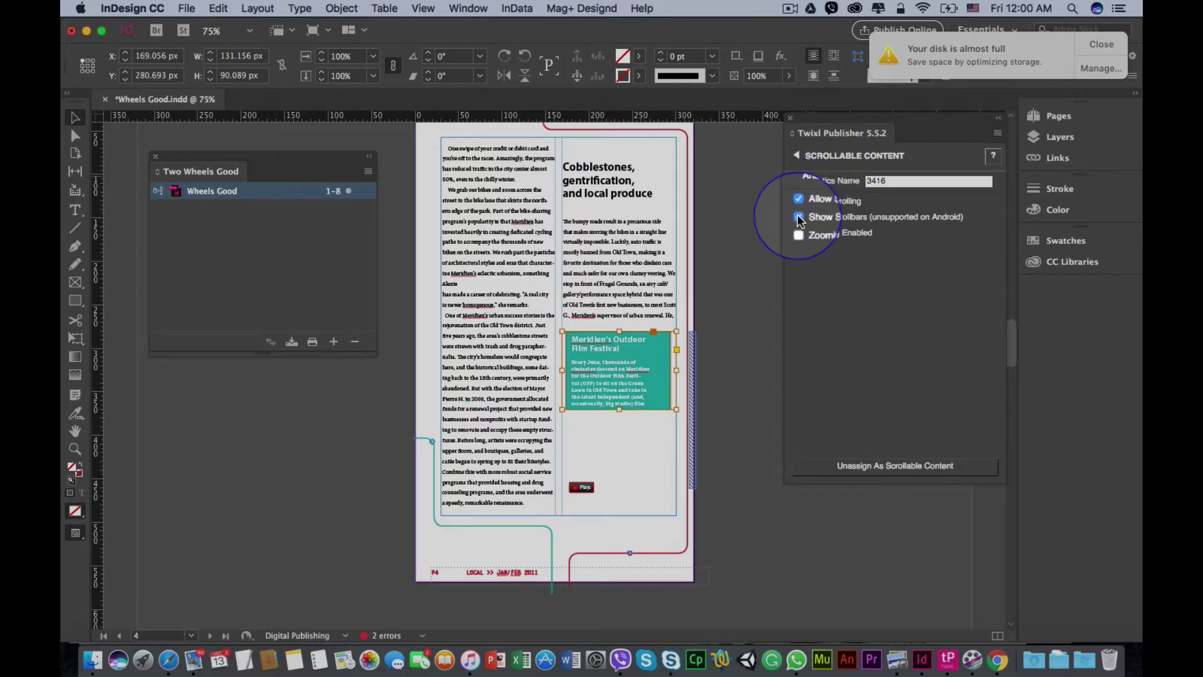
click(798, 216)
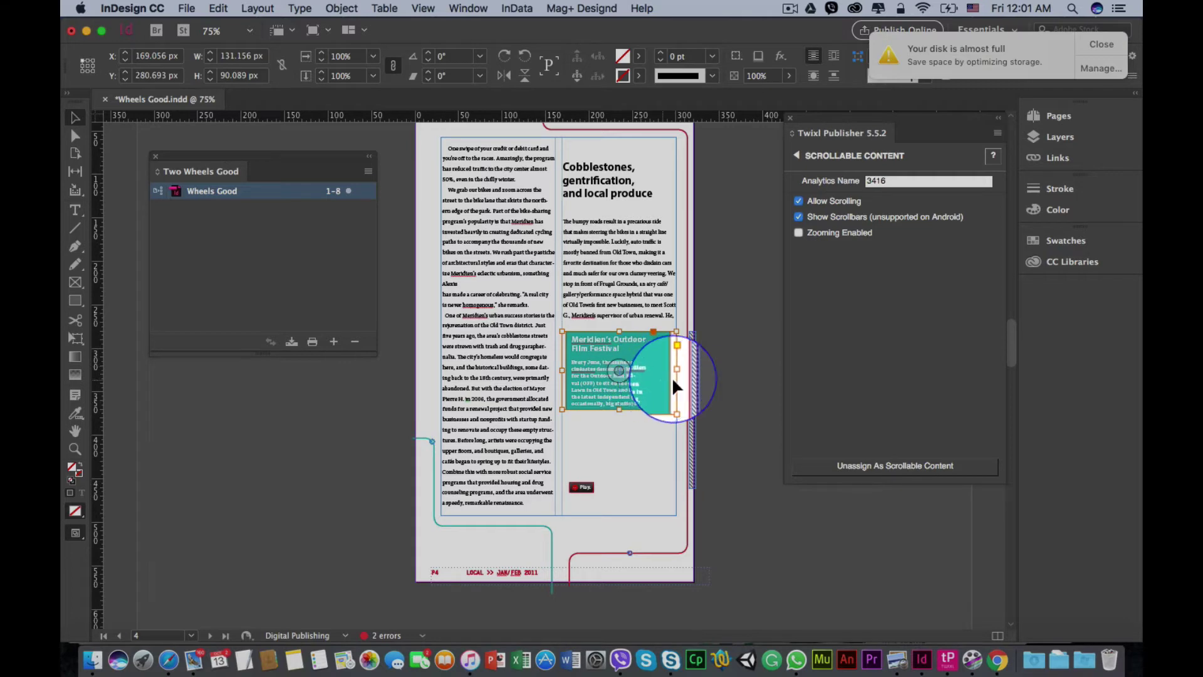
click(735, 356)
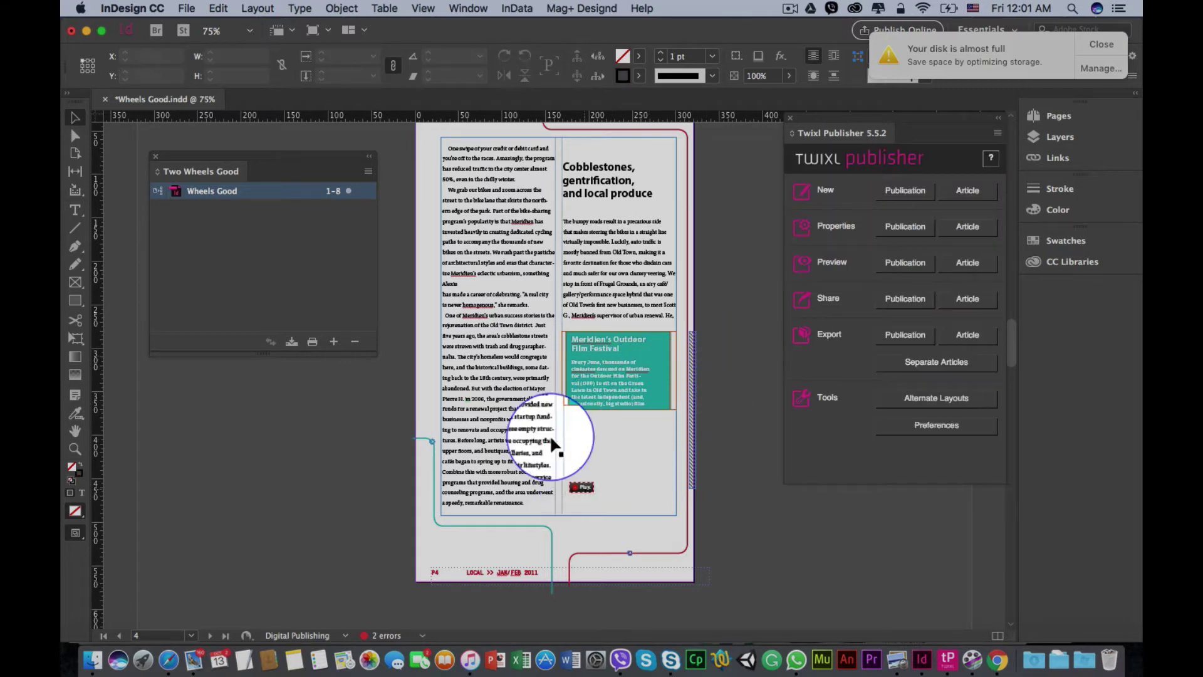
Load PaladinII_Trailer_640x360.mp4 from the complete package's Links folder for placing
click(186, 8)
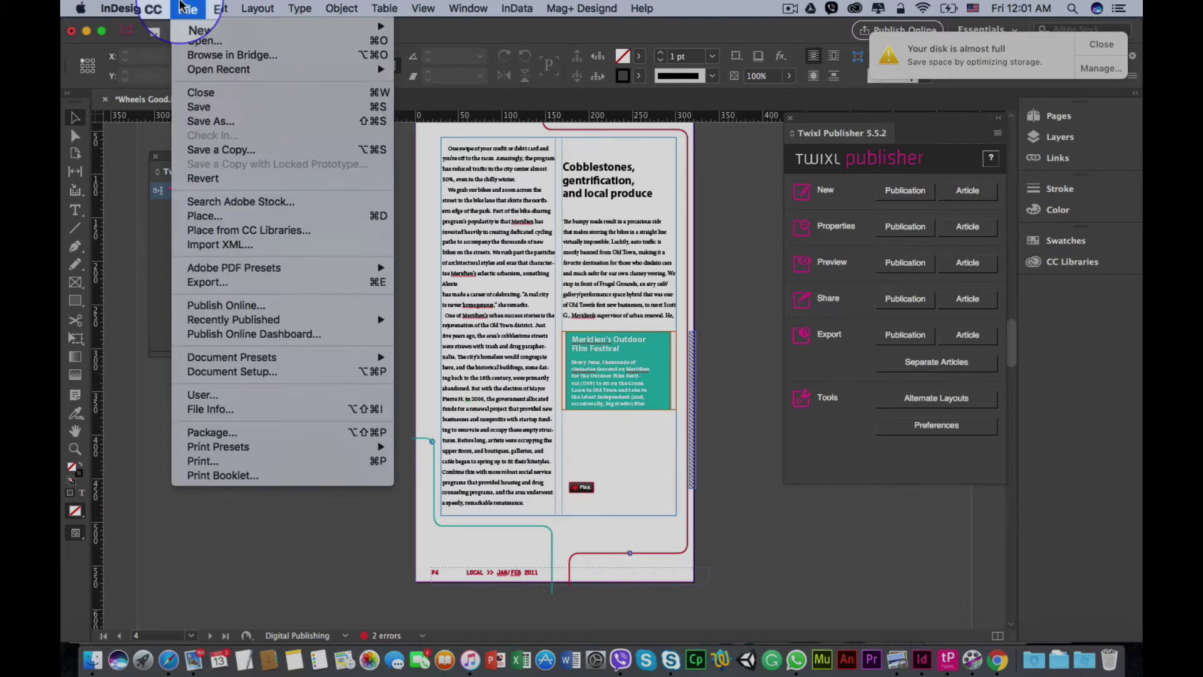
click(207, 216)
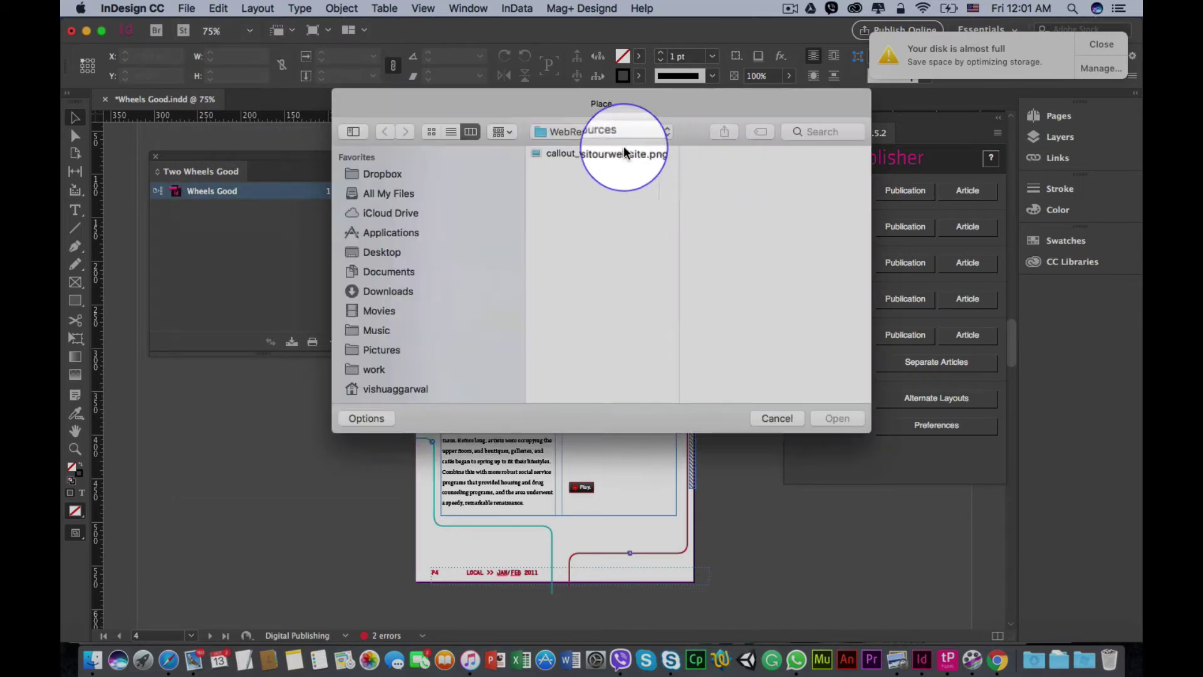
click(570, 130)
click(572, 151)
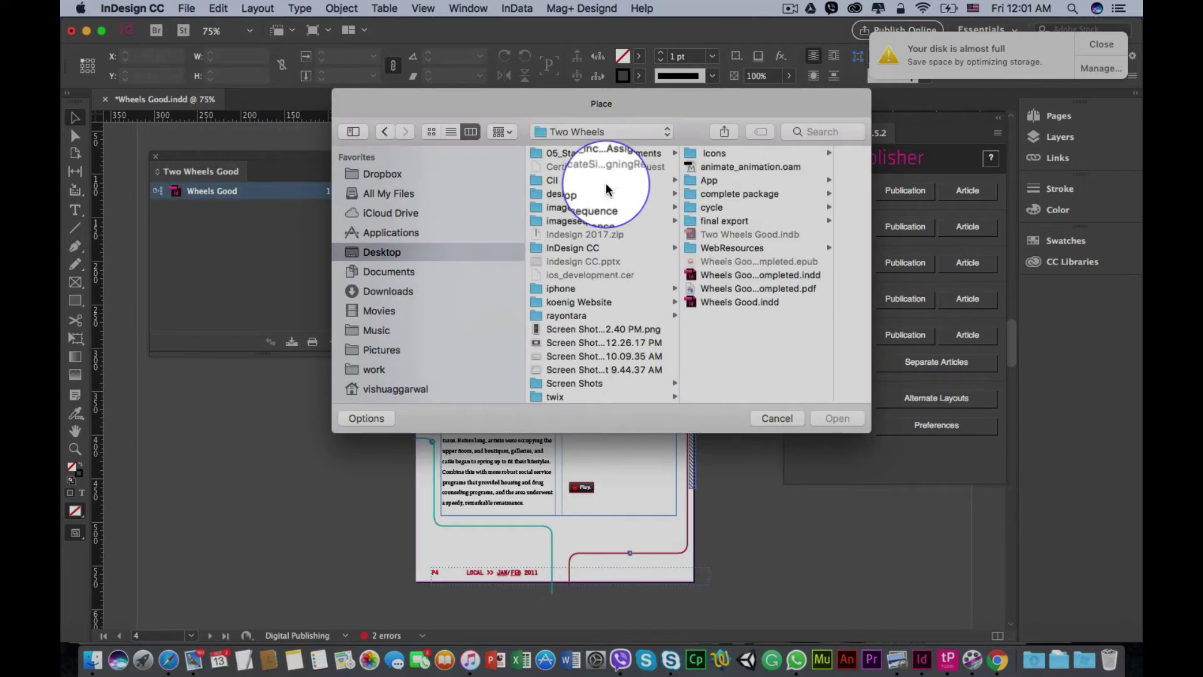
click(740, 193)
click(807, 168)
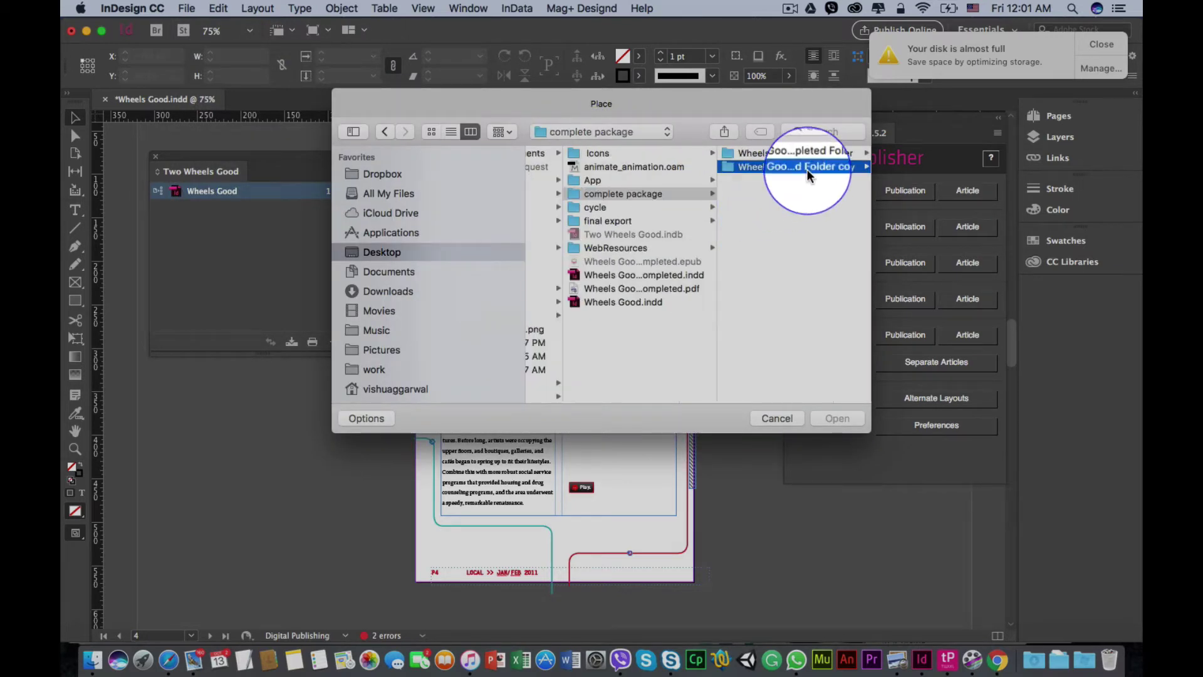
click(770, 194)
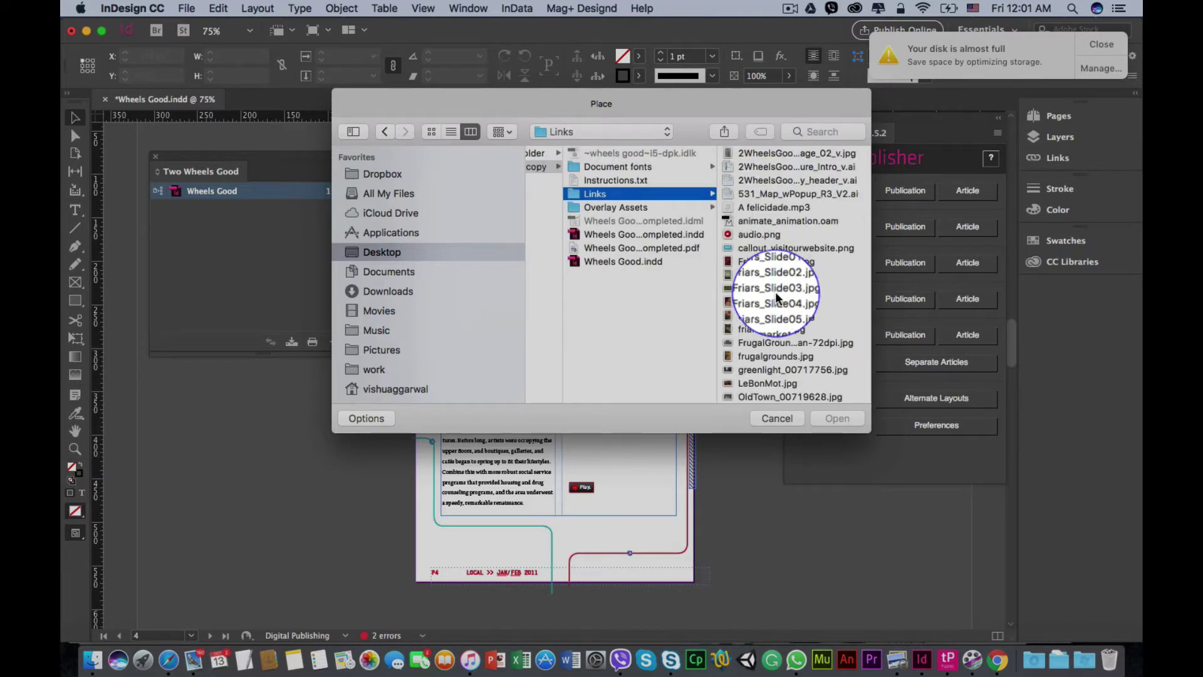
scroll(776, 300, down, 2)
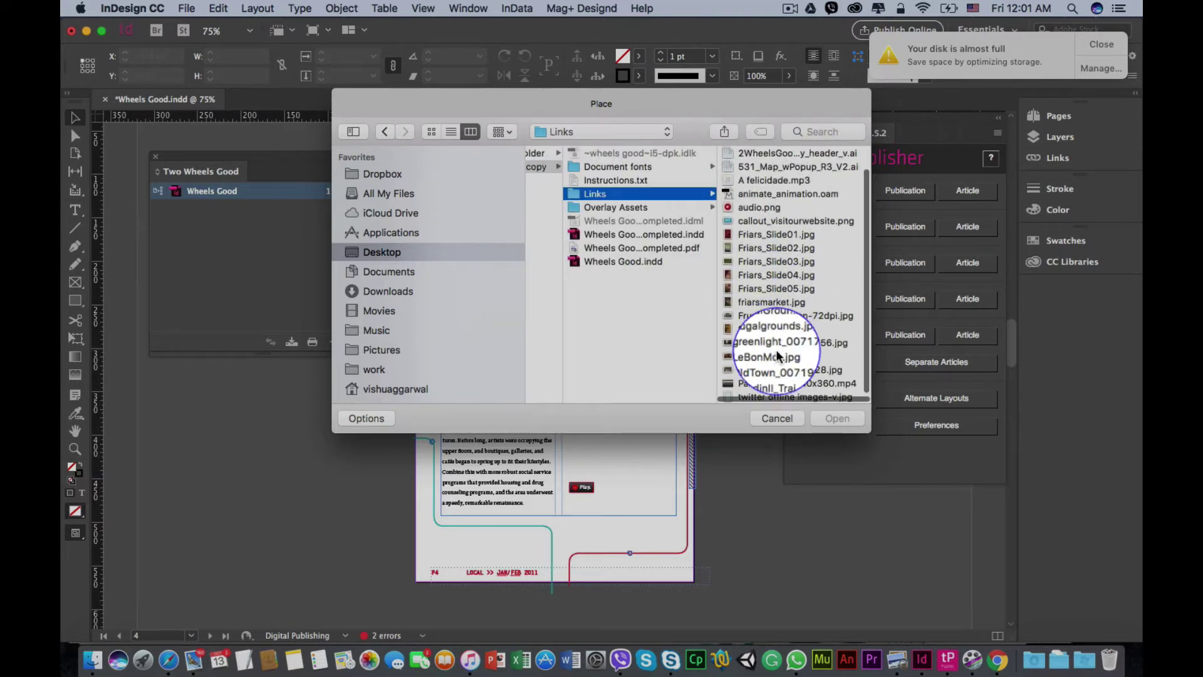
click(772, 383)
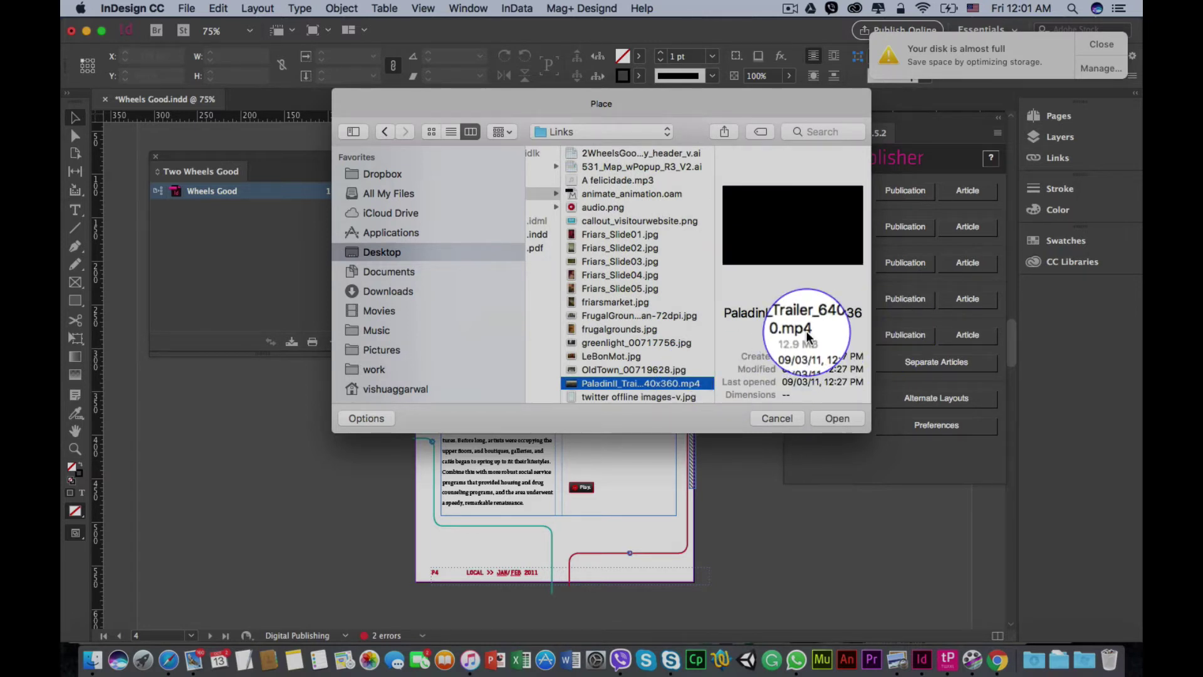
click(838, 418)
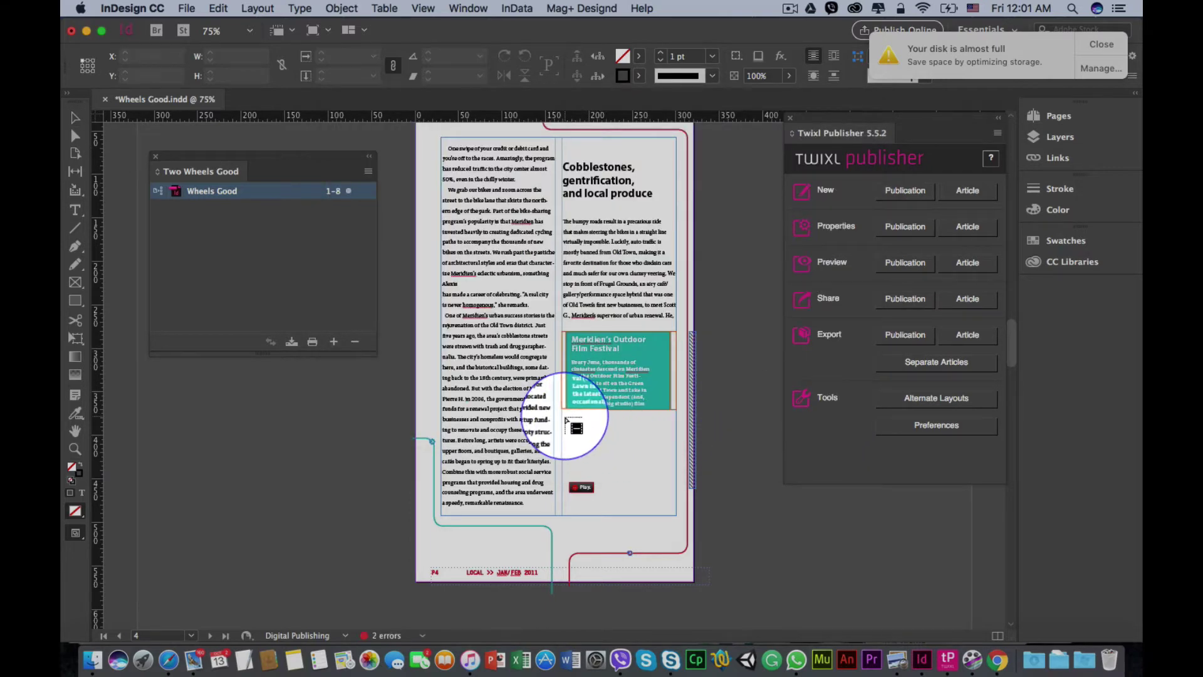
Place the Paladin trailer below the teal sidebar and turn off Return To Poster Frame After Playback
mouse_move(565, 417)
mouse_down()
mouse_move(589, 443)
mouse_move(662, 457)
mouse_move(671, 481)
mouse_up()
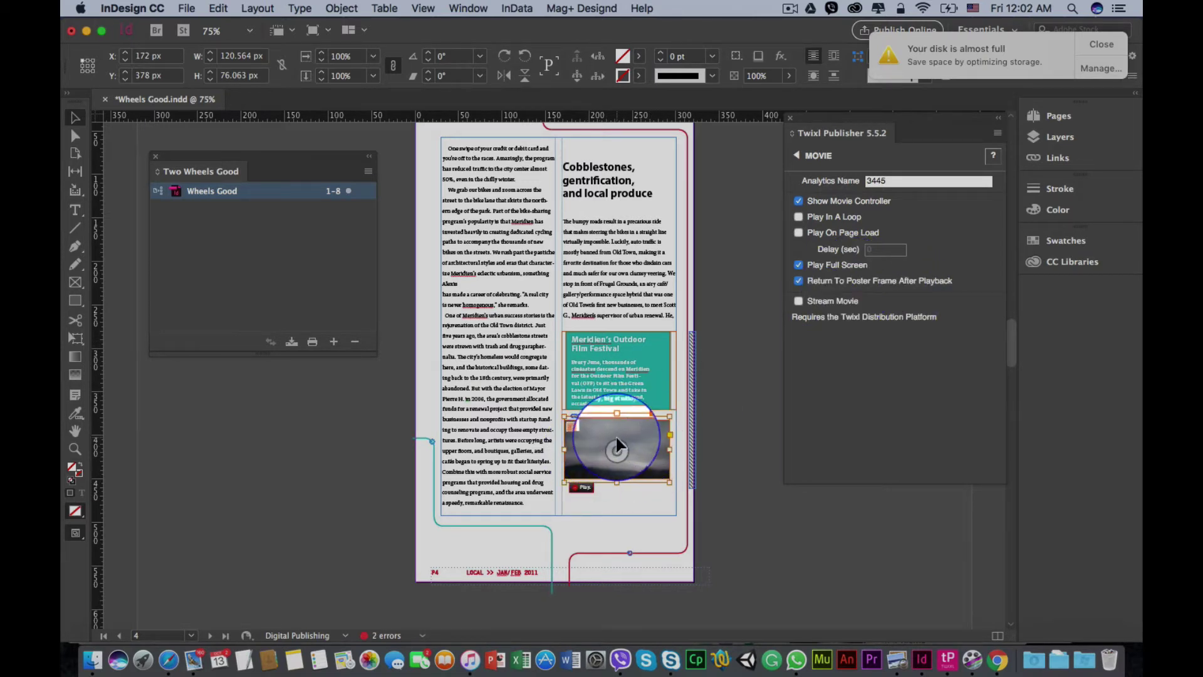
click(800, 281)
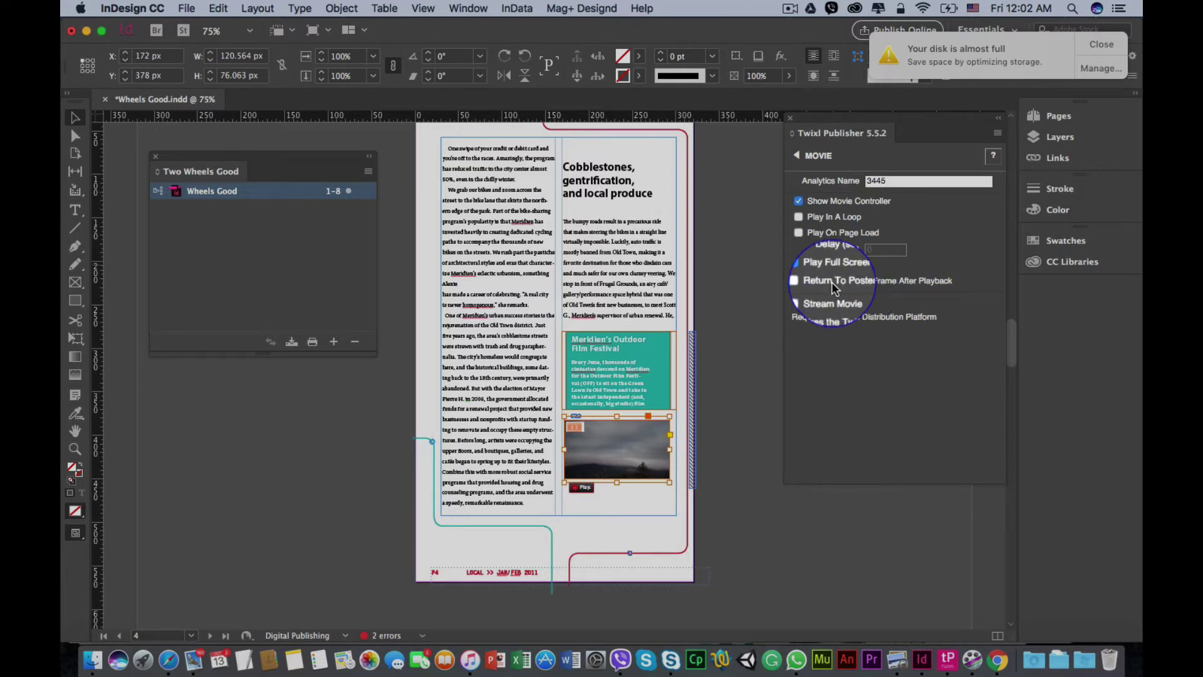
Select and delete the empty image frame at the bottom of page 5
scroll(702, 412, down, 5)
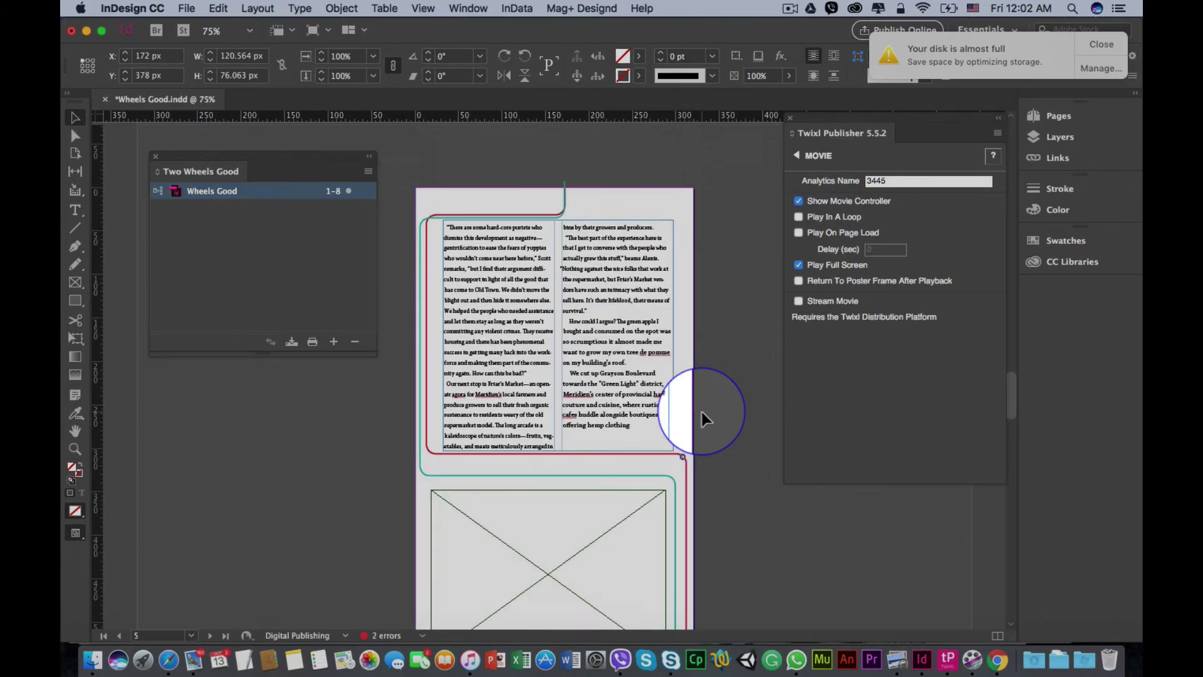
scroll(701, 412, down, 2)
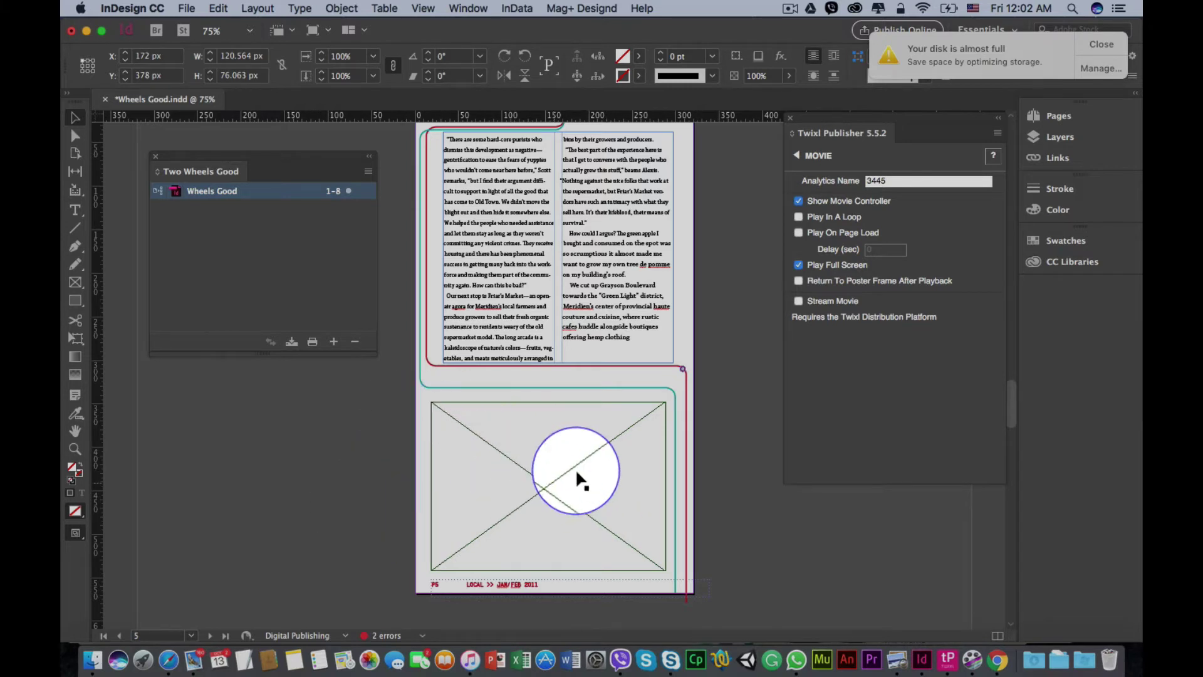
click(547, 498)
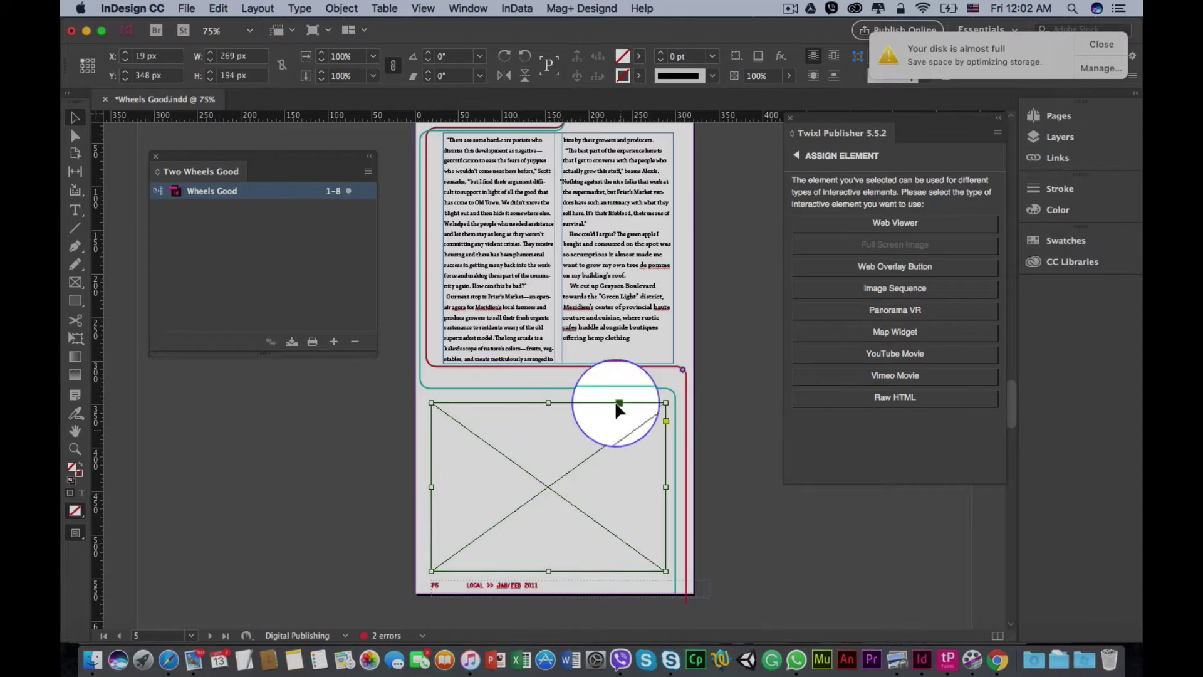
key(Delete)
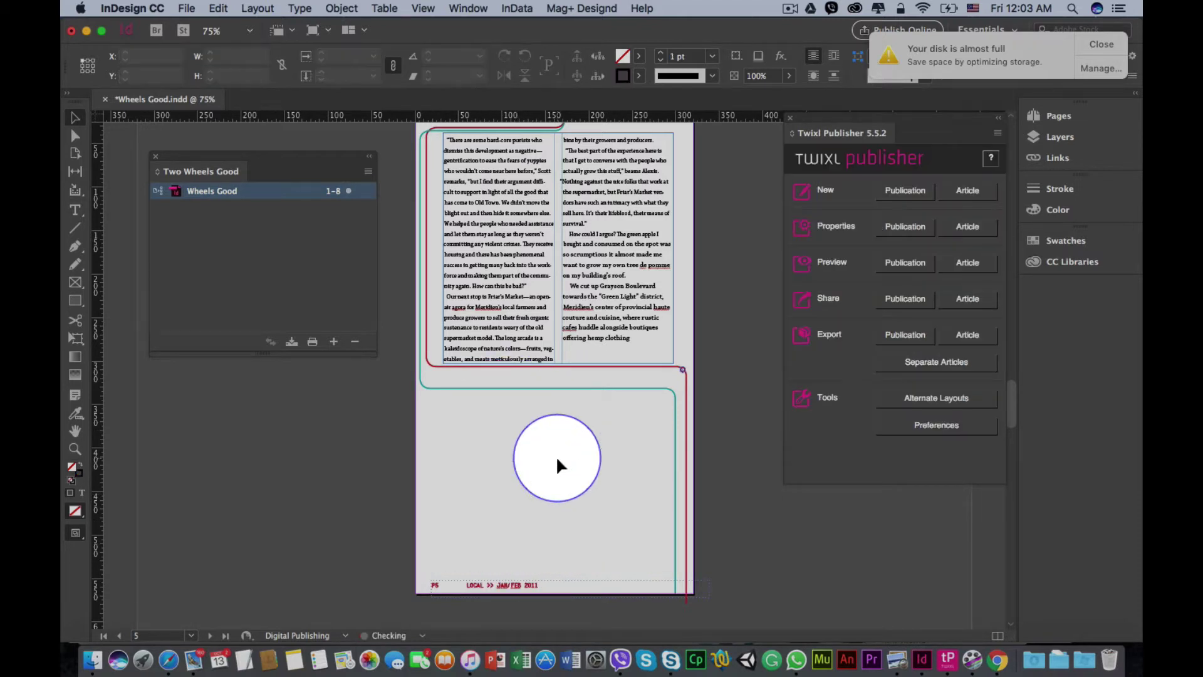
Load the five images Friars_Slide01–05.jpg for placing
click(186, 8)
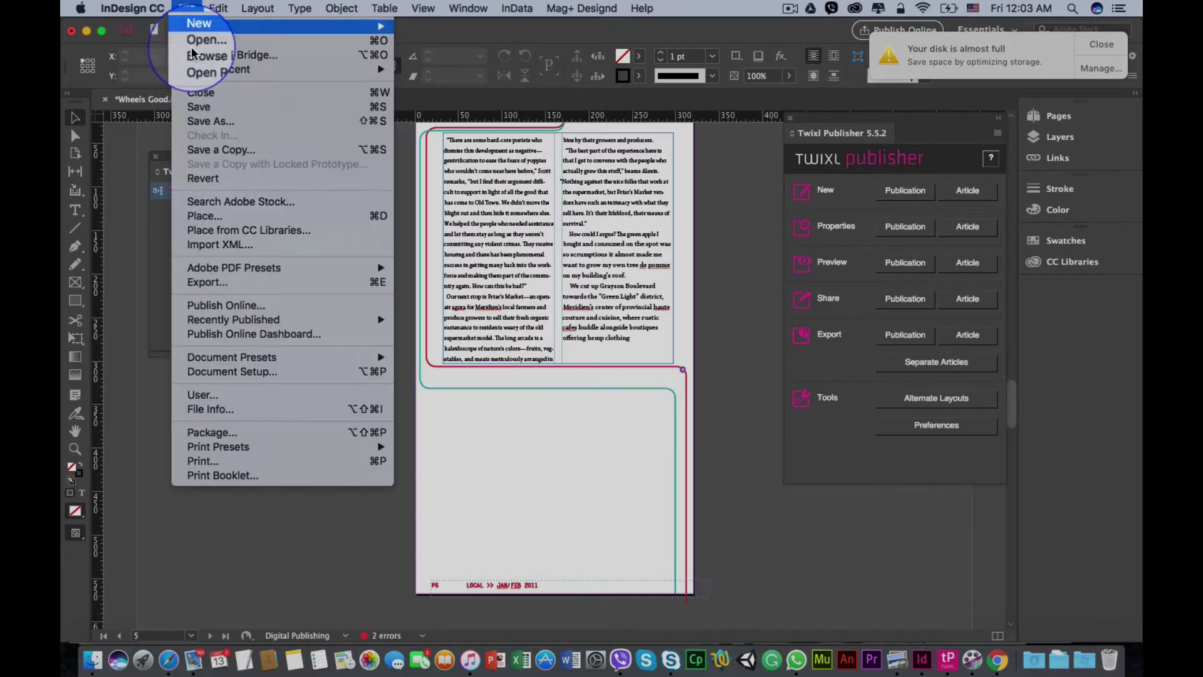
click(212, 217)
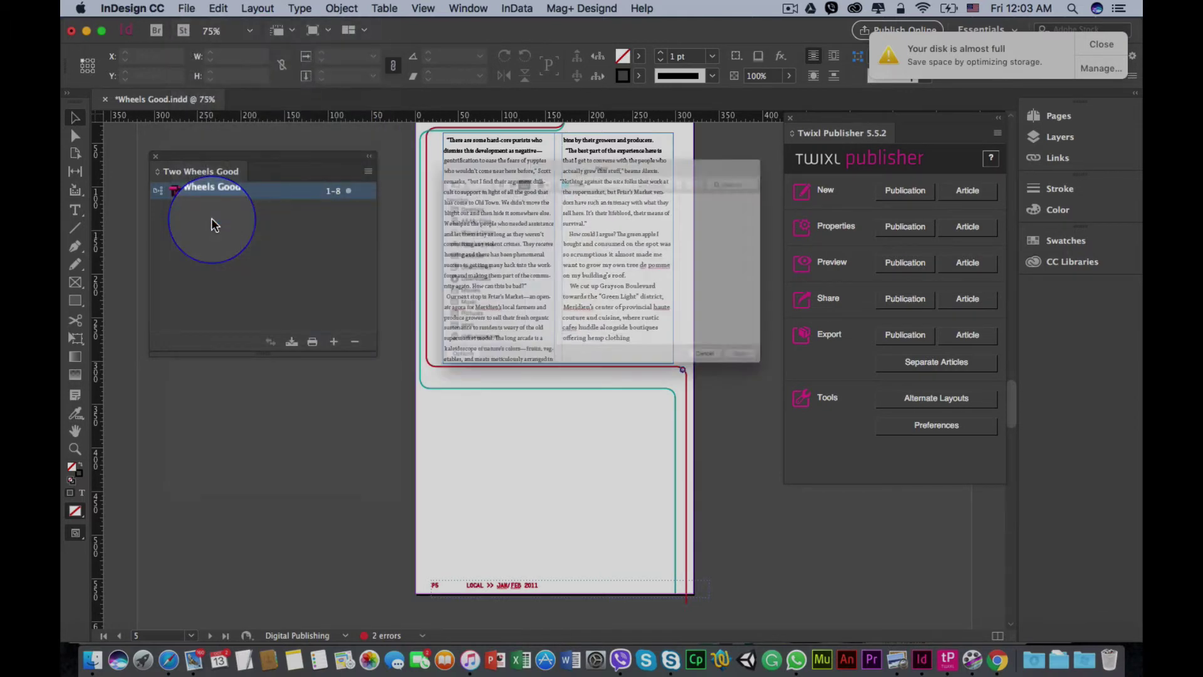
click(559, 260)
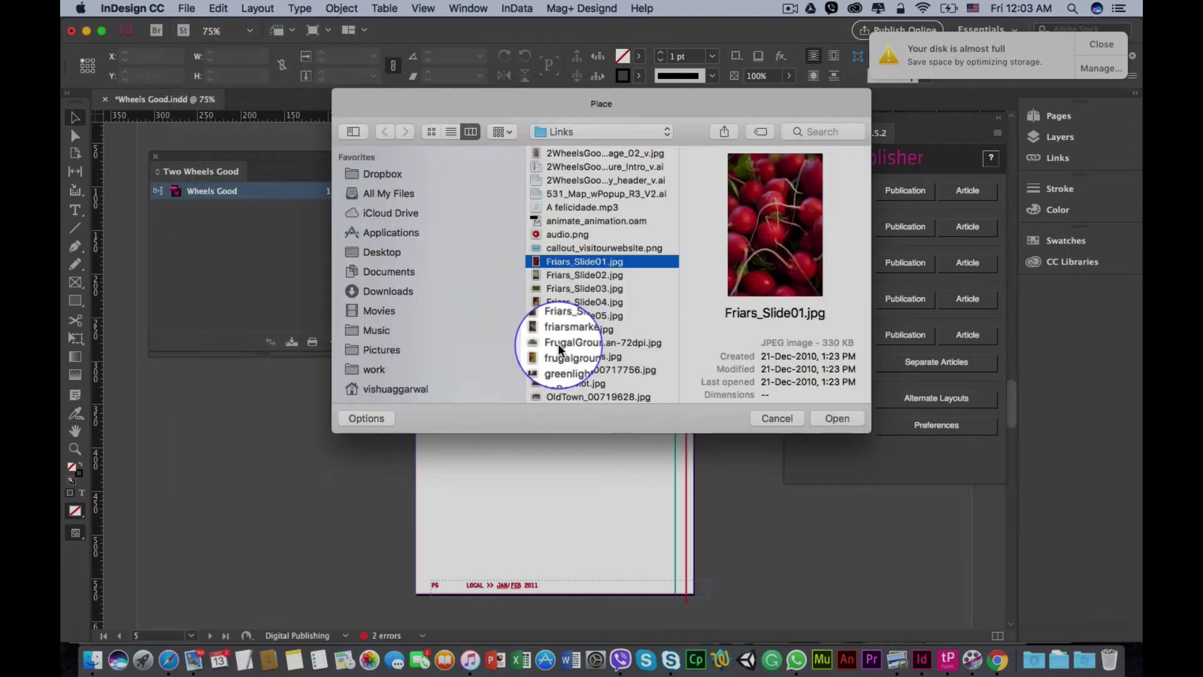
key(Down)
key(Down)
key(Down)
key(Down)
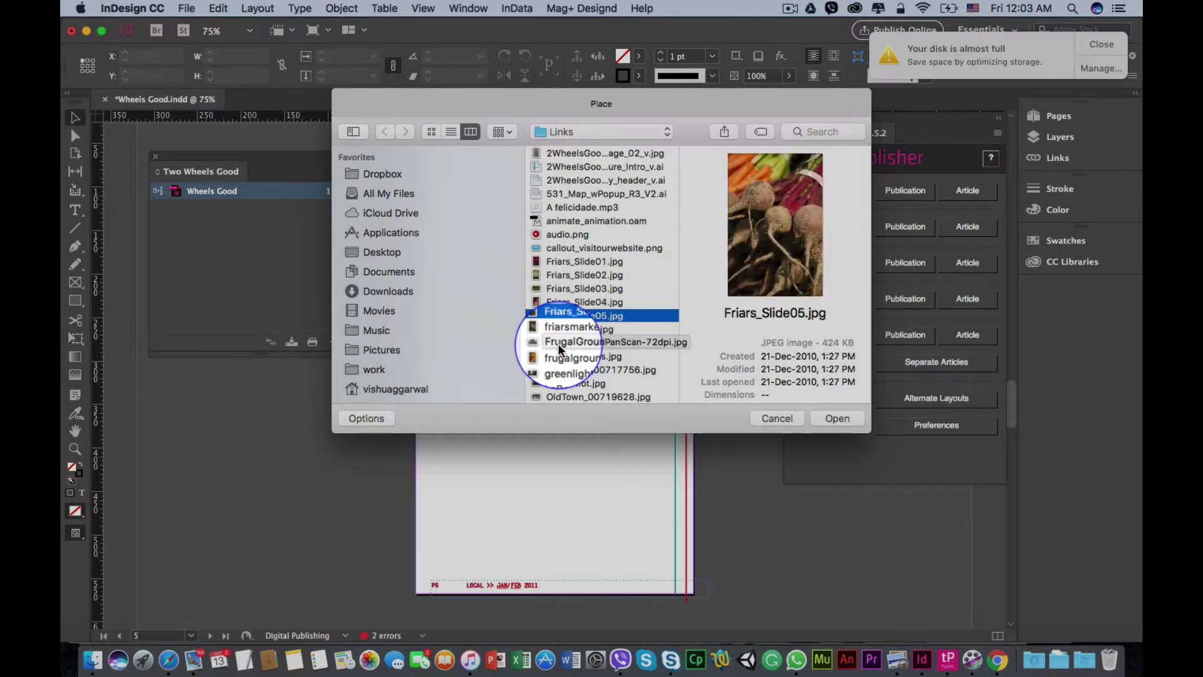
click(565, 262)
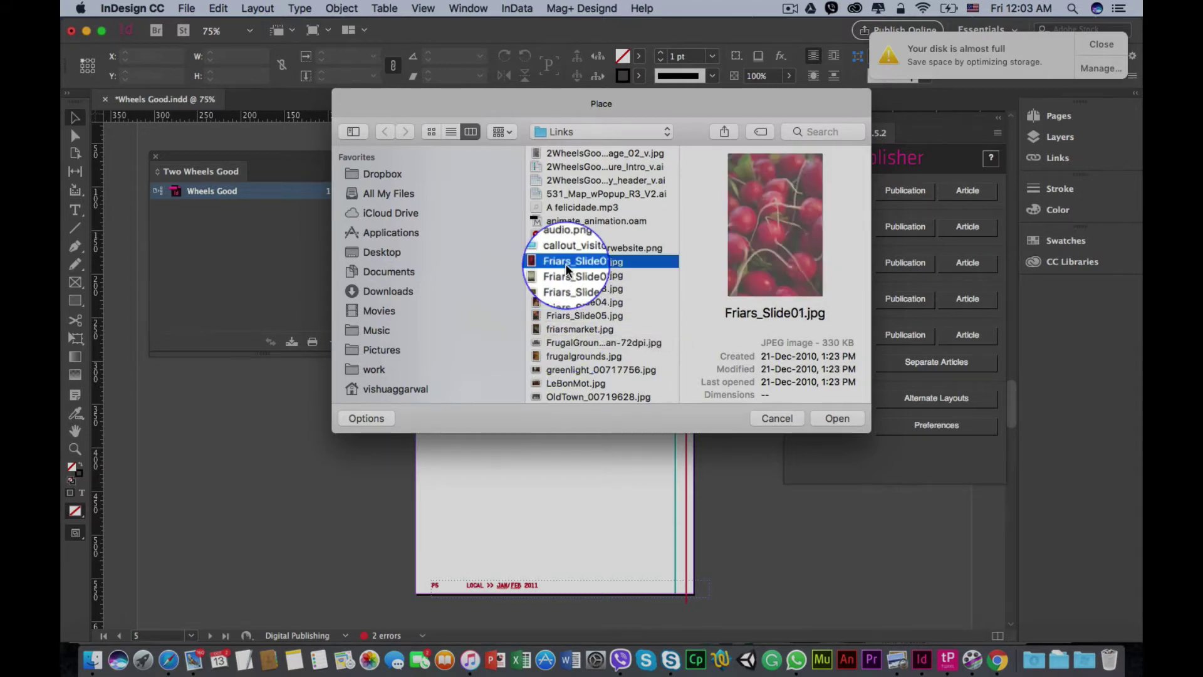
shift+click(571, 316)
key(Return)
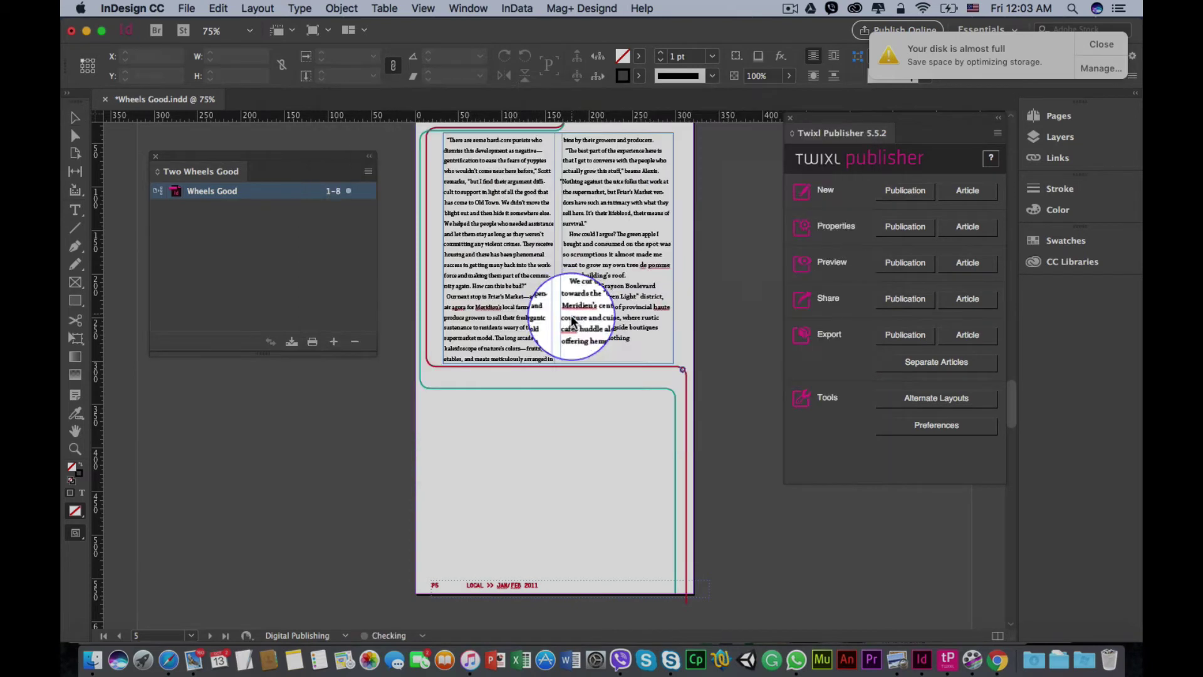
Drag out a frame grid below page 5's text holding the five food photos
scroll(557, 443, down, 3)
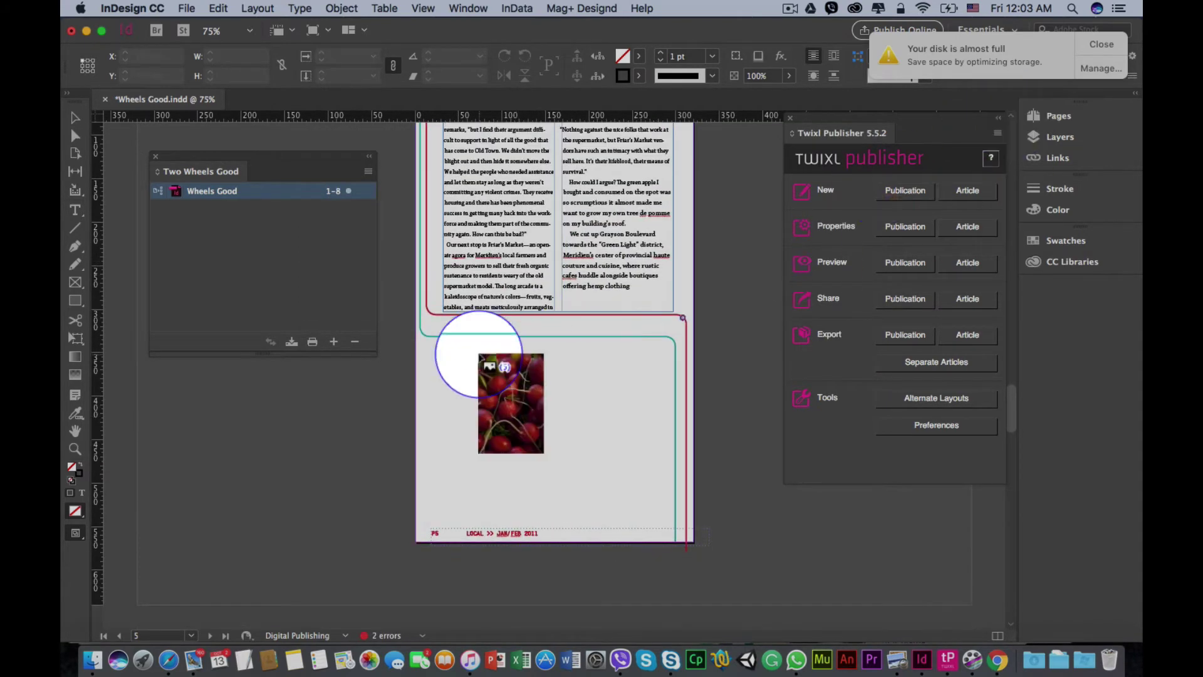
drag(427, 346, 497, 408)
drag(495, 411, 500, 413)
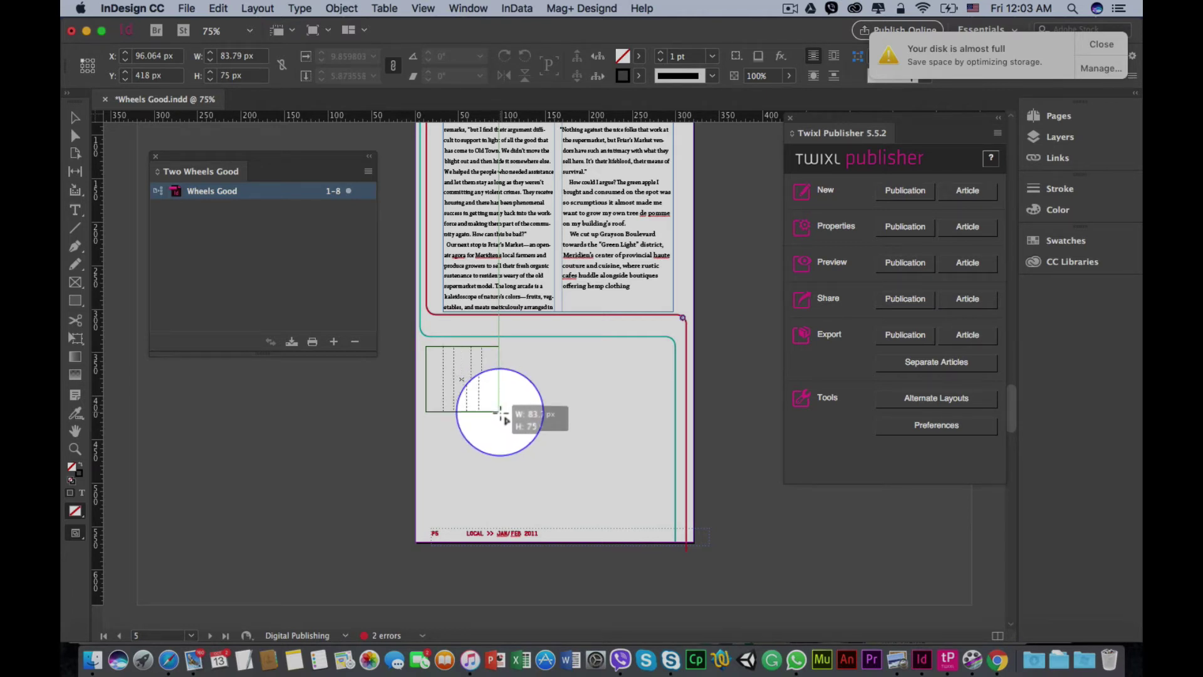
mouse_move(500, 414)
mouse_down()
mouse_move(530, 417)
mouse_move(662, 514)
mouse_up()
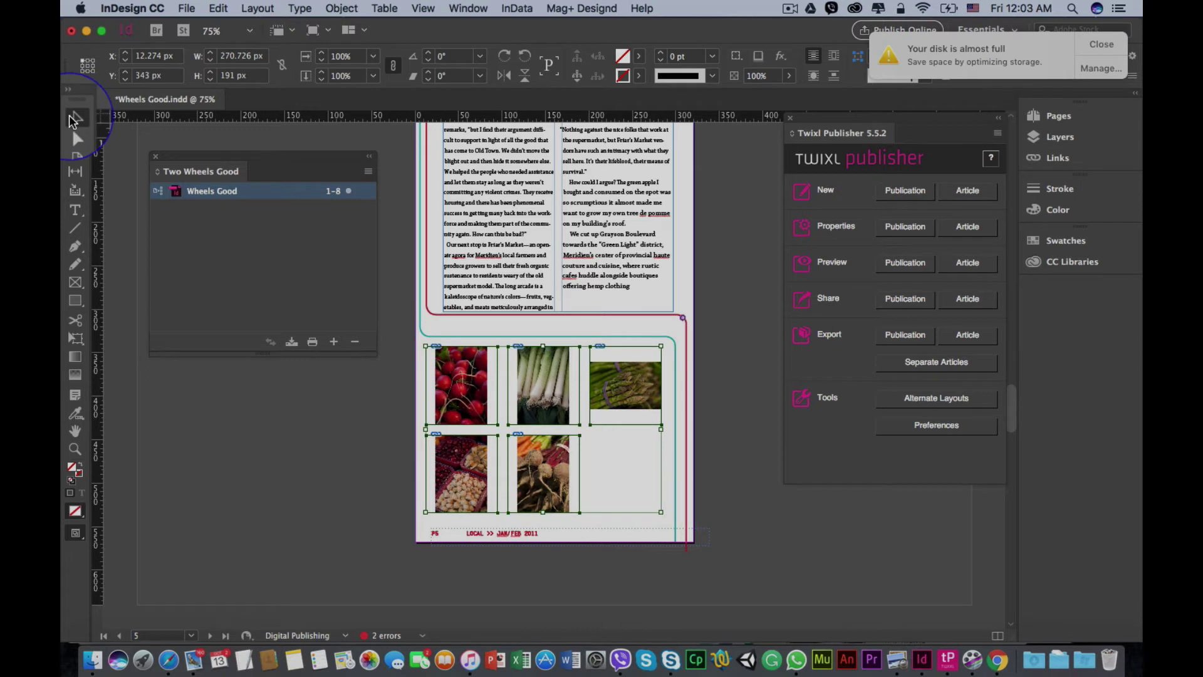
Select the radish photo and nudge its content within its frame
click(270, 447)
click(461, 379)
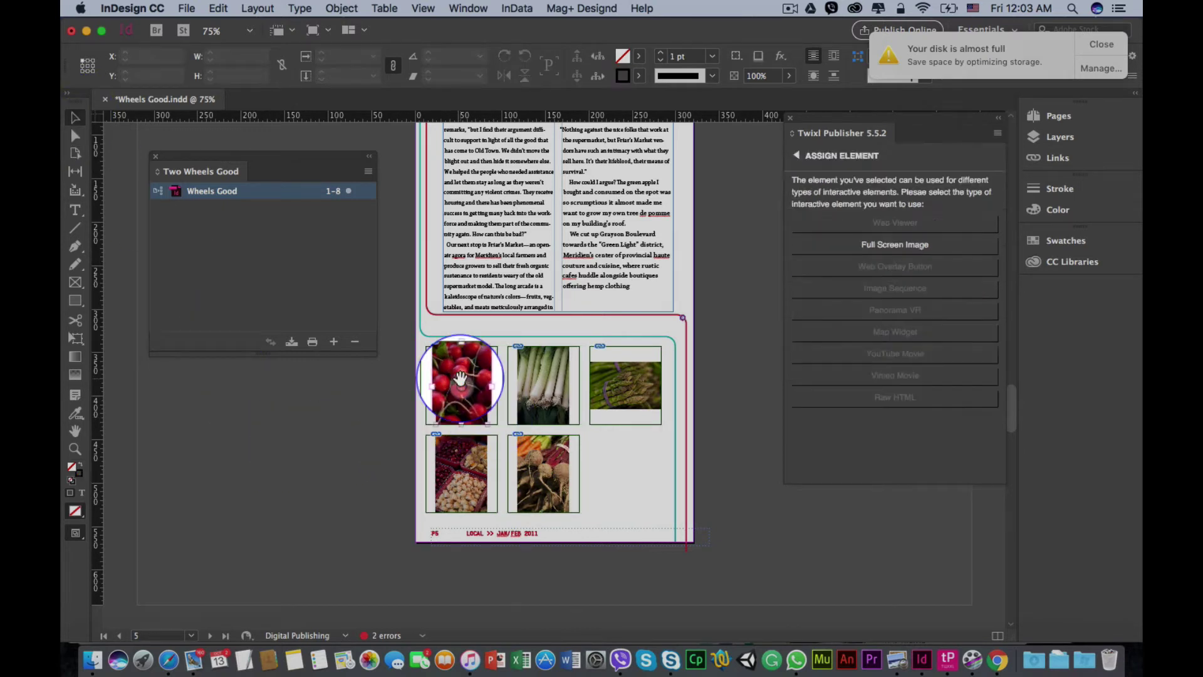
drag(461, 378, 461, 385)
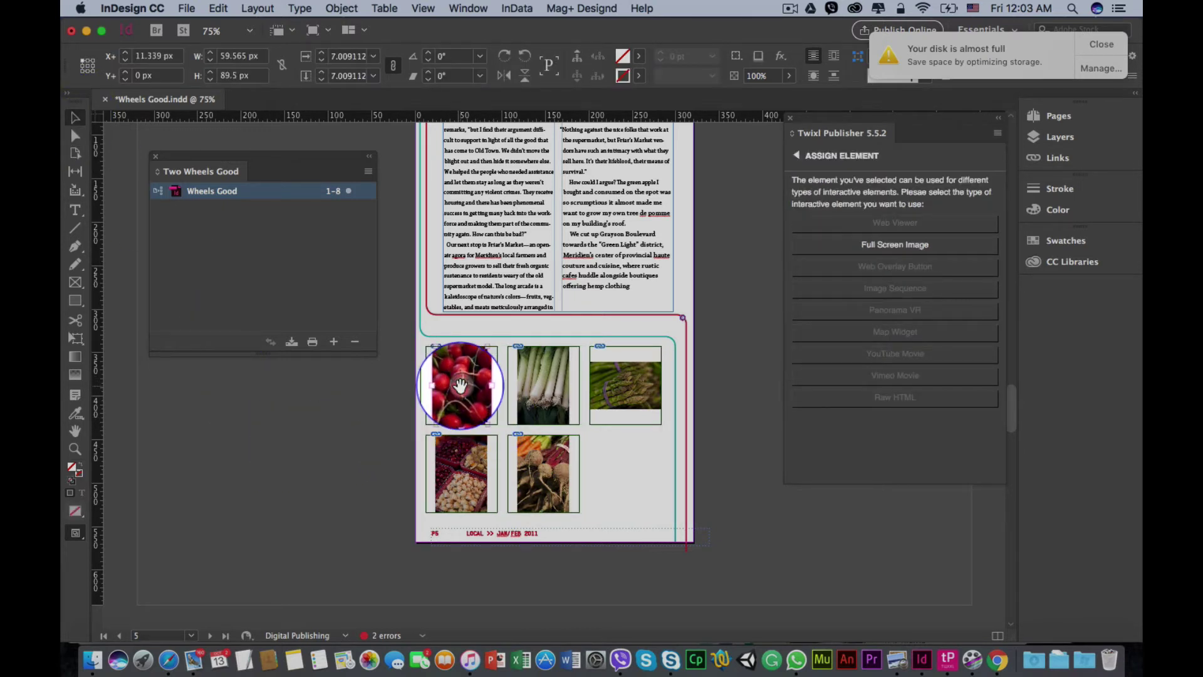
click(419, 398)
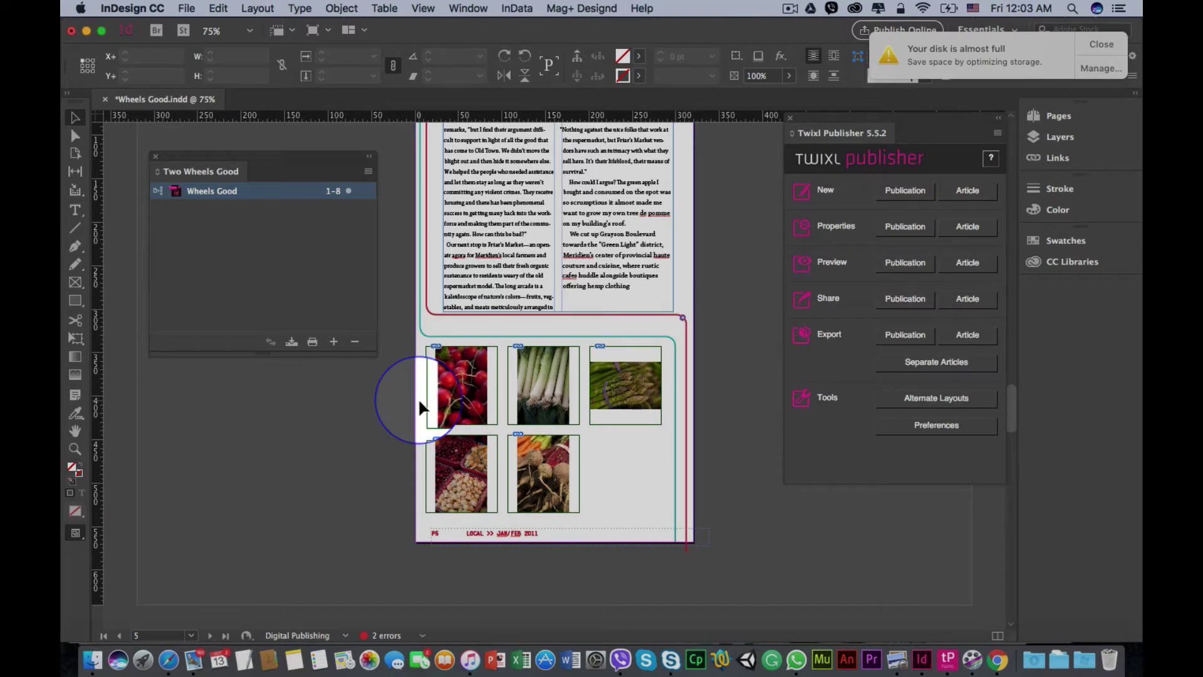
click(444, 379)
right_click(437, 369)
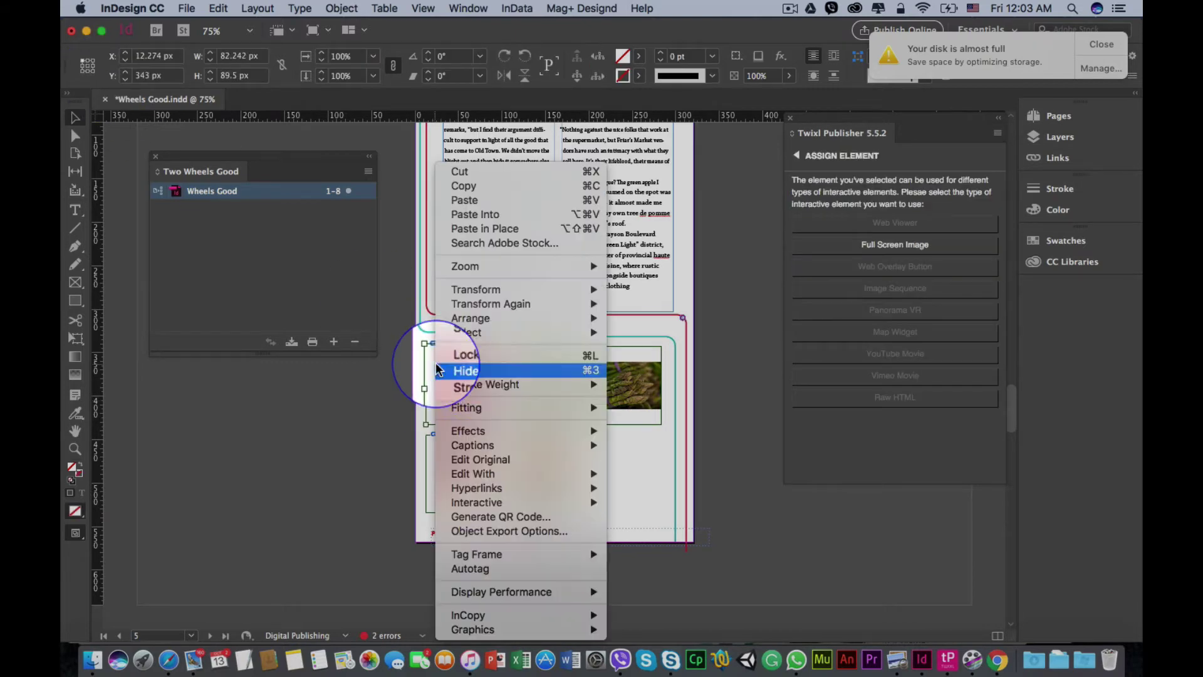
click(376, 376)
Select all five food photos and fit their content proportionally inside the frames
shift+click(537, 383)
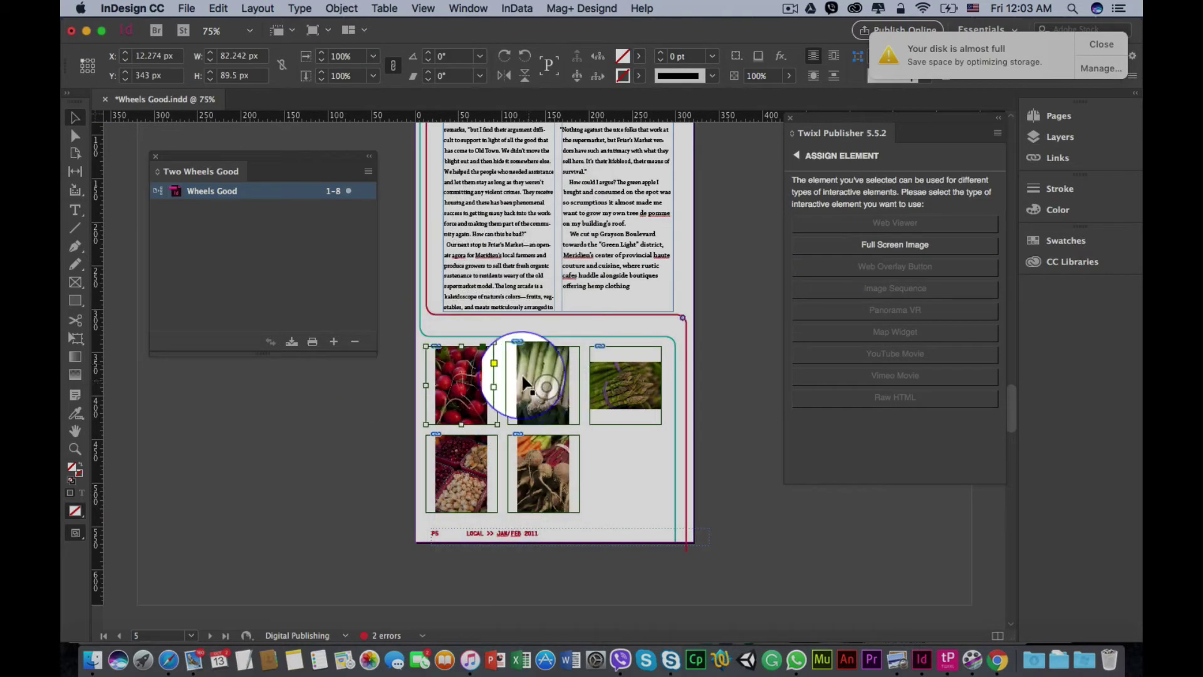
shift+click(625, 383)
shift+click(473, 457)
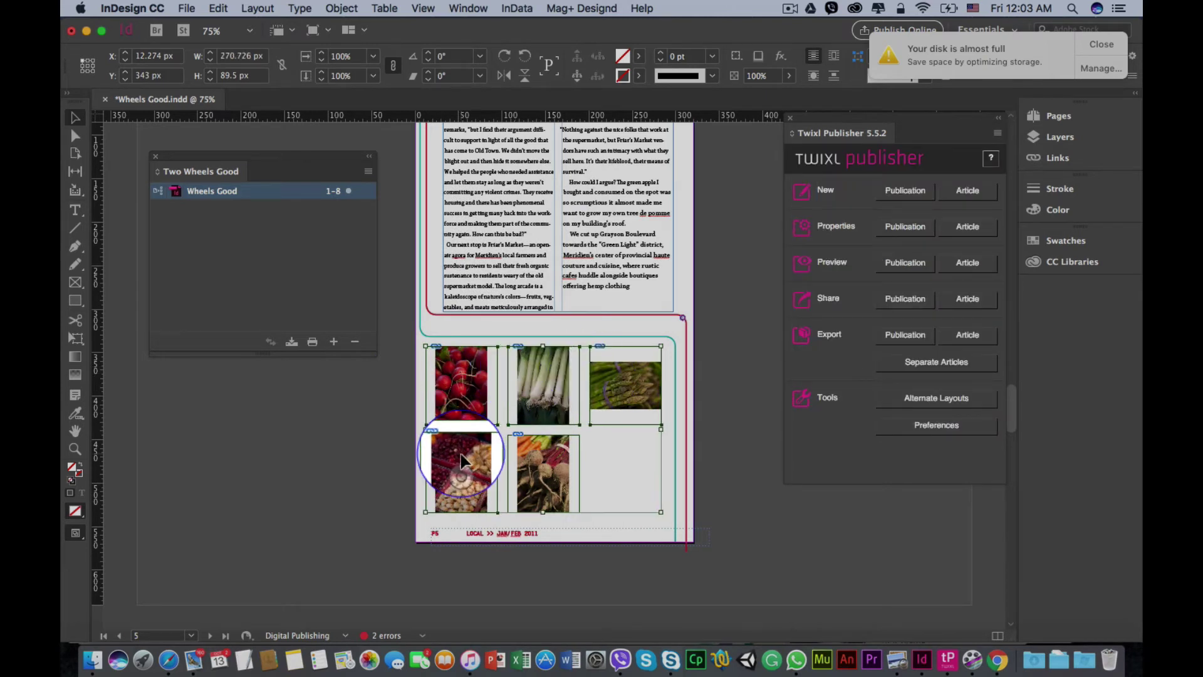
shift+click(537, 456)
right_click(554, 445)
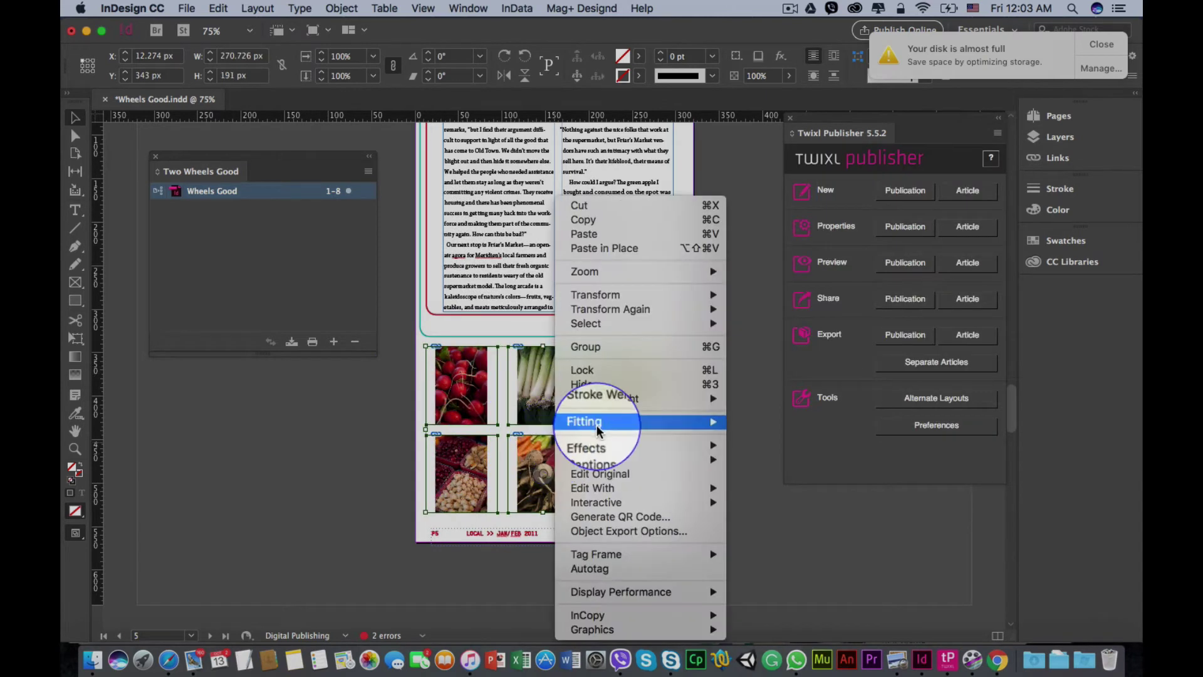
mouse_move(702, 422)
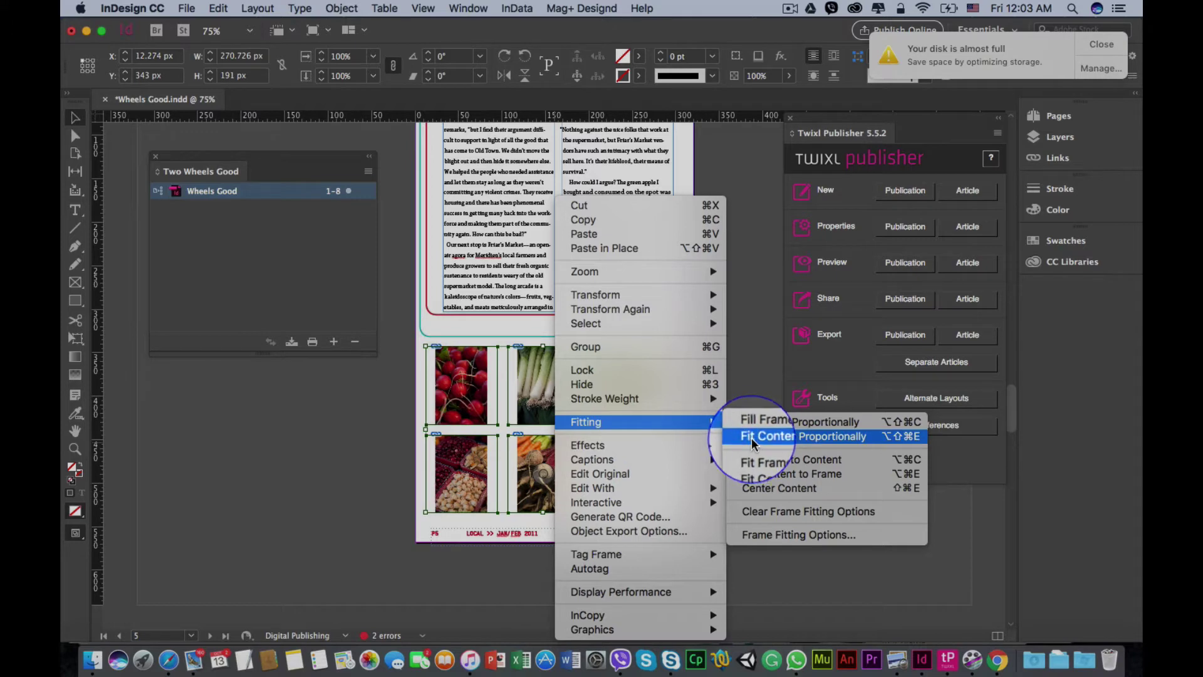
click(787, 442)
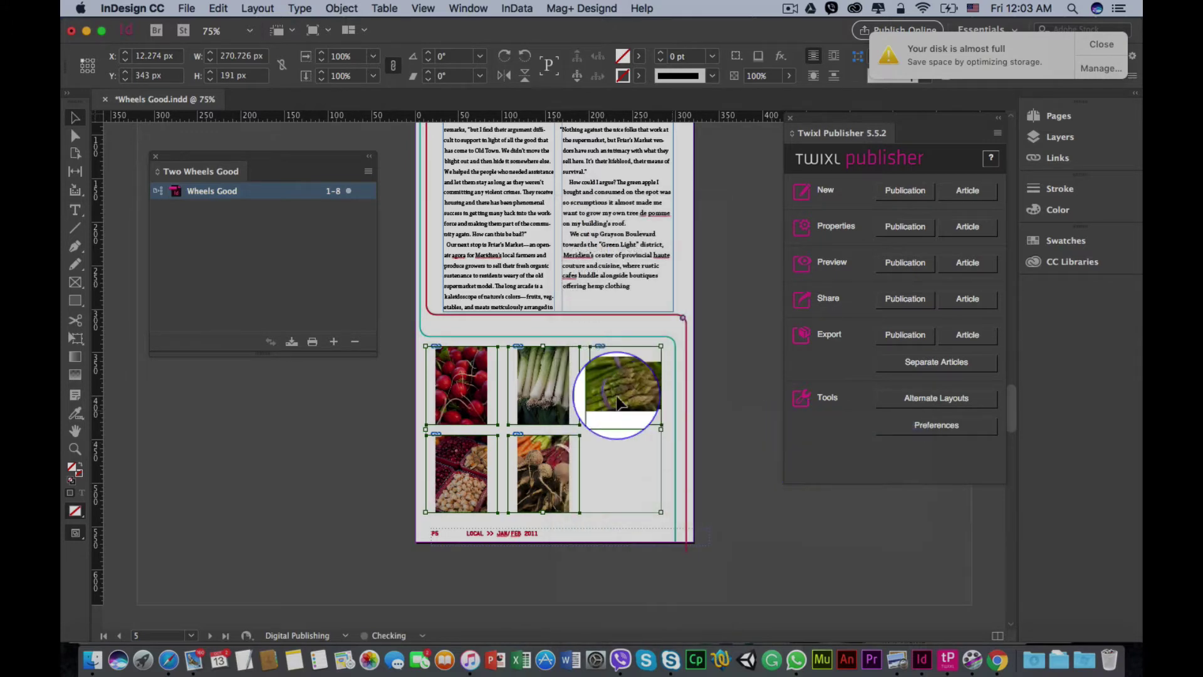
Make the photos fill their frames with Fit Content to Frame, then dismiss the low disk space notice
click(539, 385)
drag(539, 386, 537, 406)
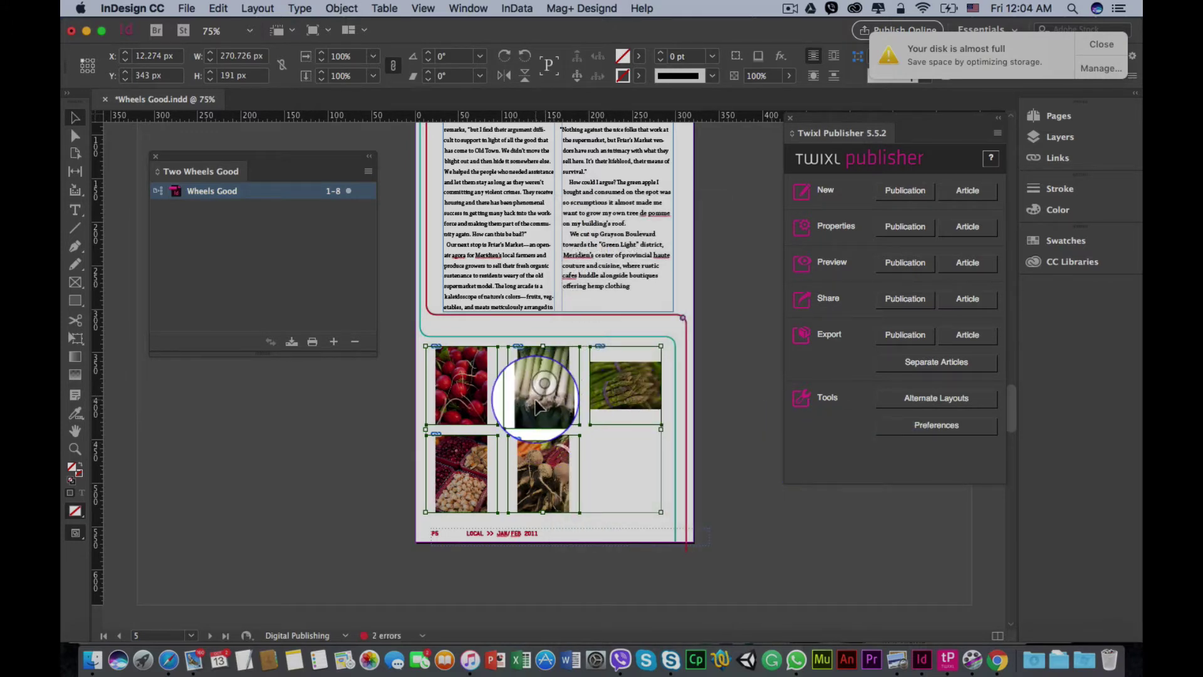
right_click(536, 406)
mouse_move(564, 424)
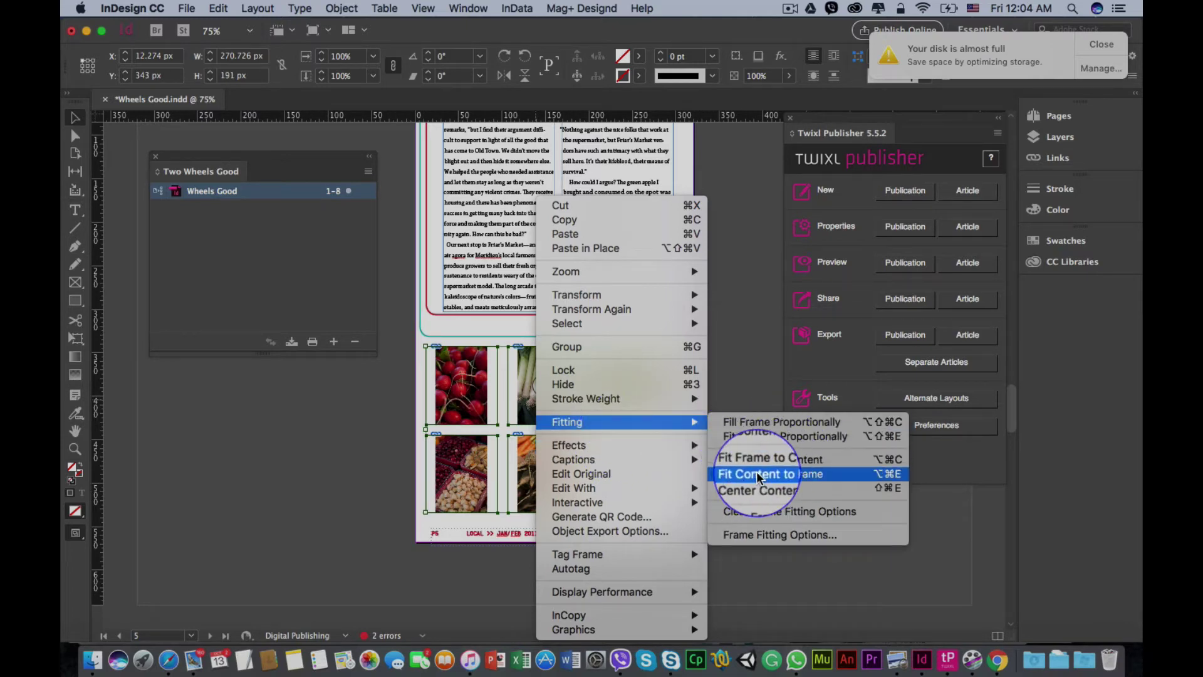
click(760, 473)
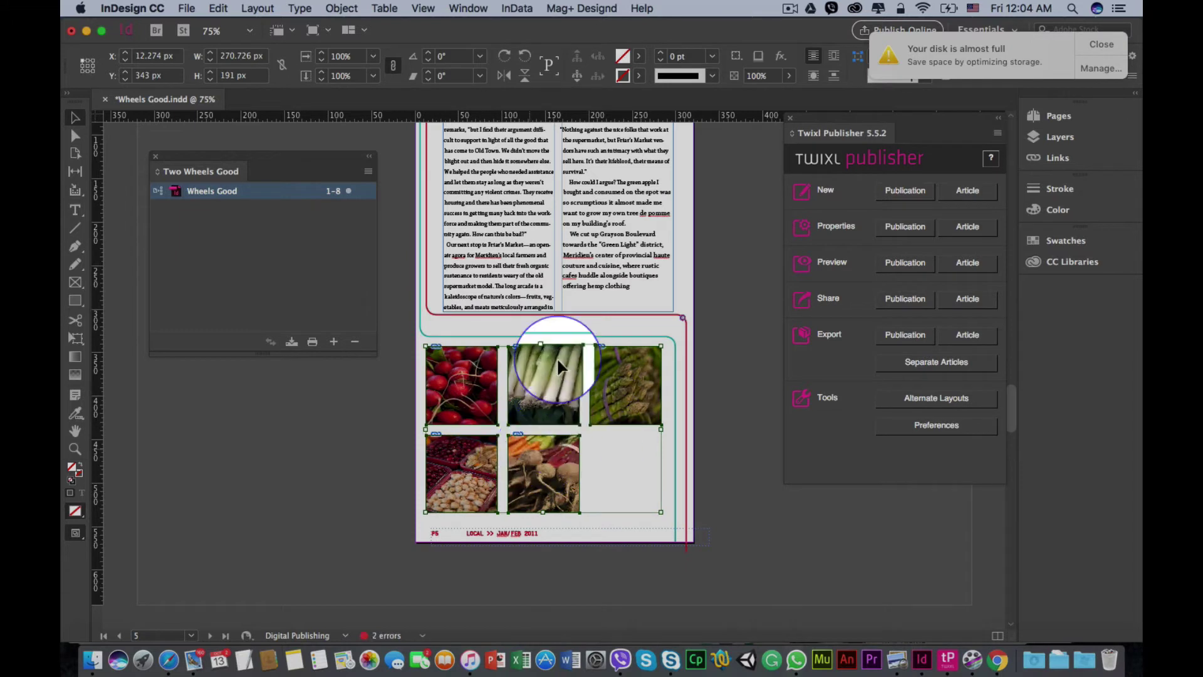
click(348, 471)
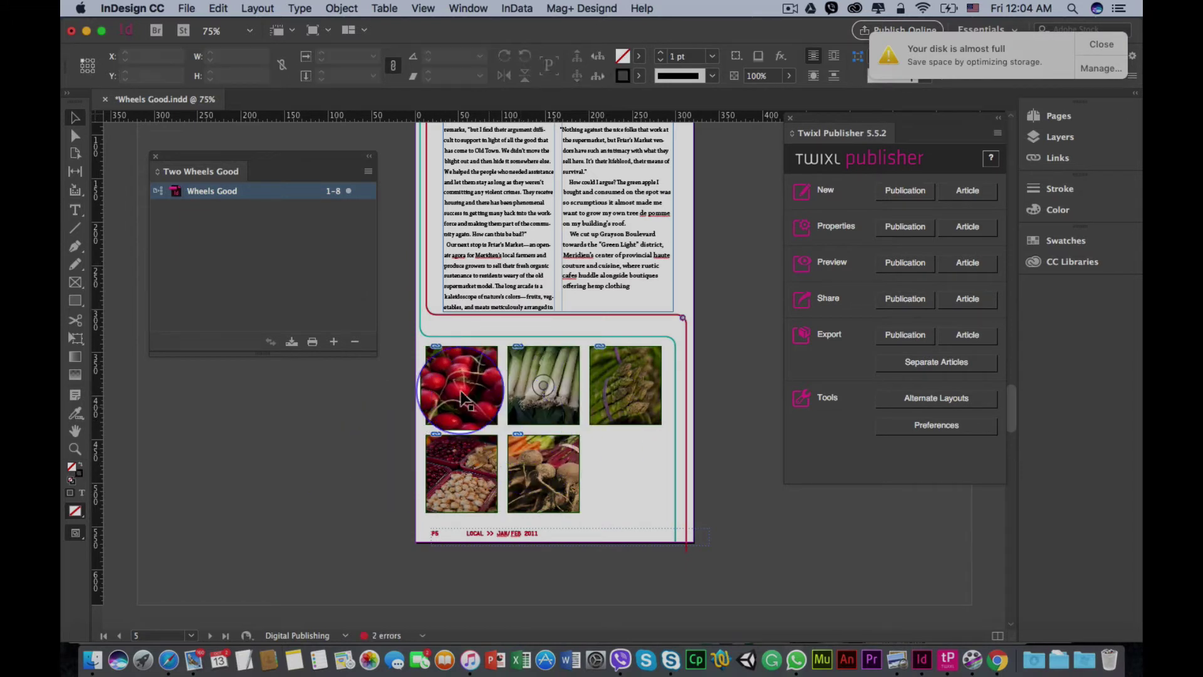
drag(464, 398, 667, 472)
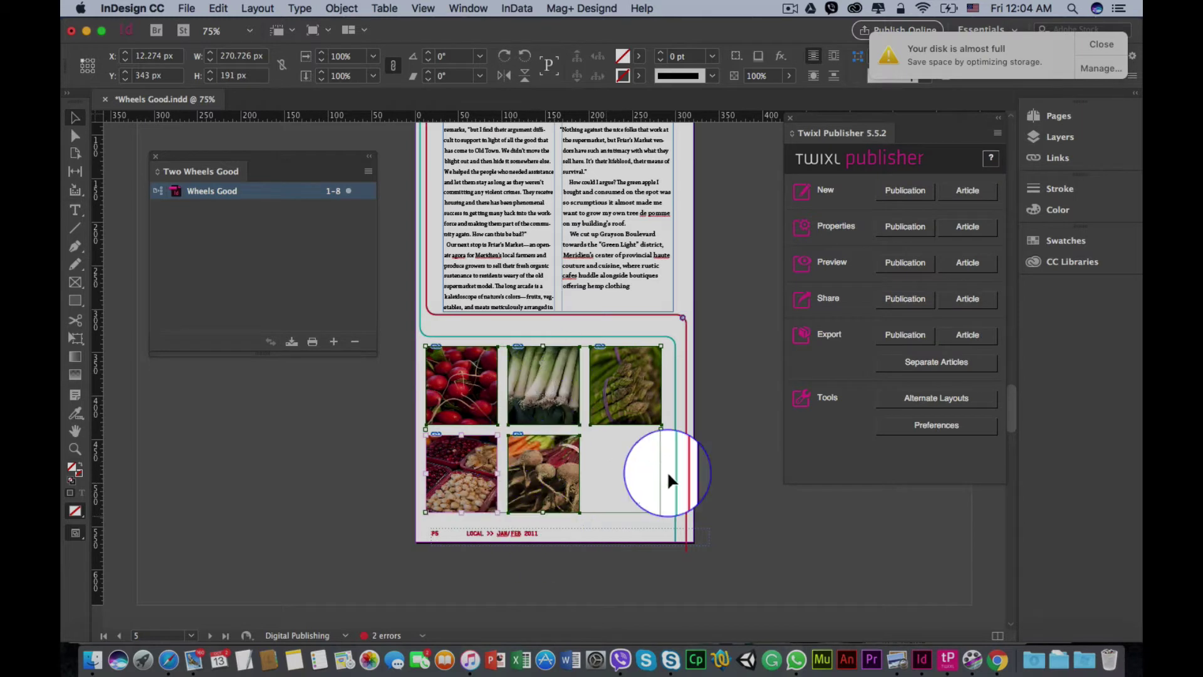
click(1095, 45)
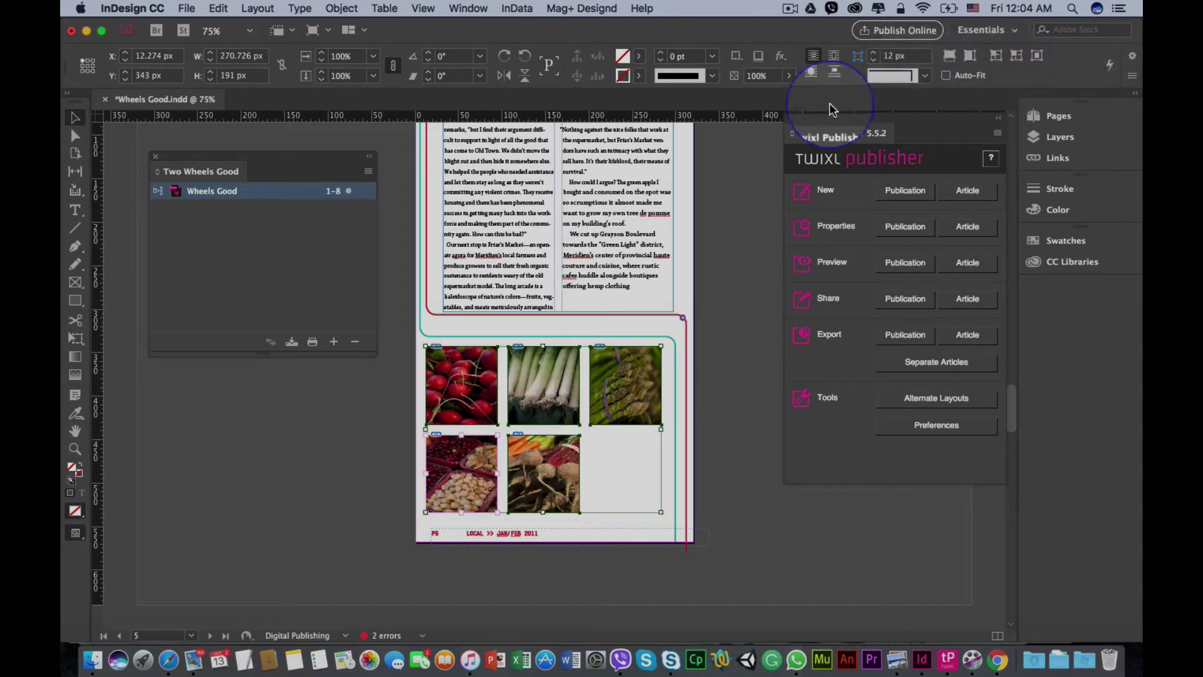
Open the Align panel beside the page and test a centre alignment, then undo it
click(482, 8)
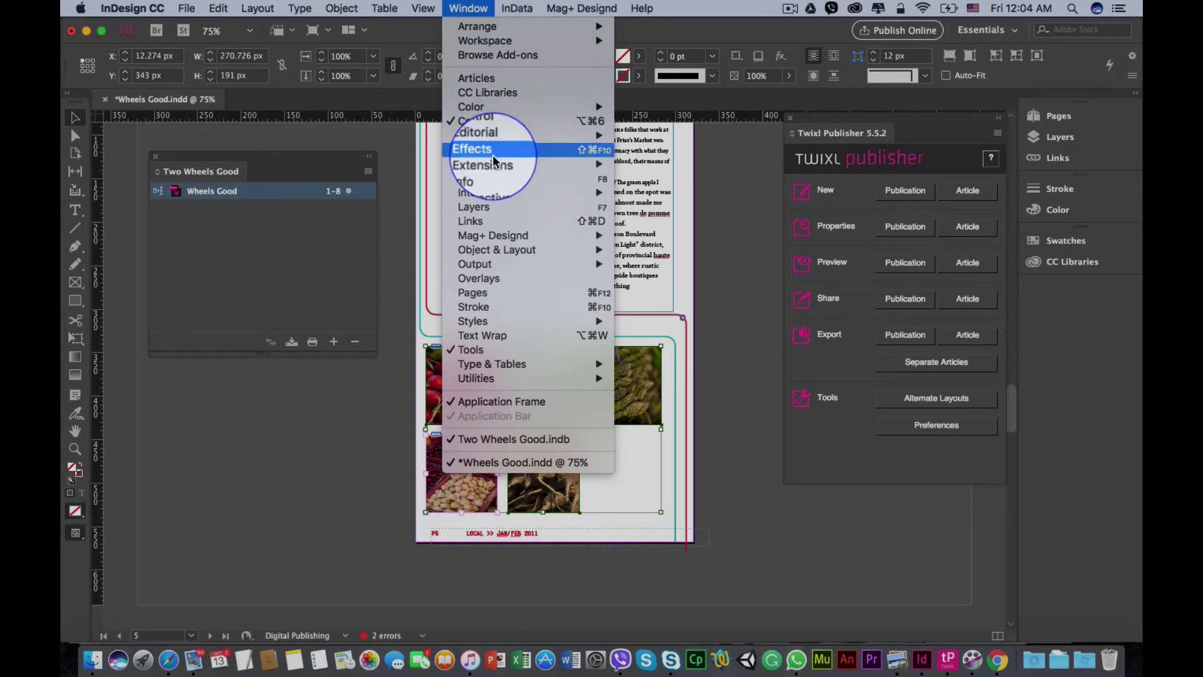
mouse_move(491, 250)
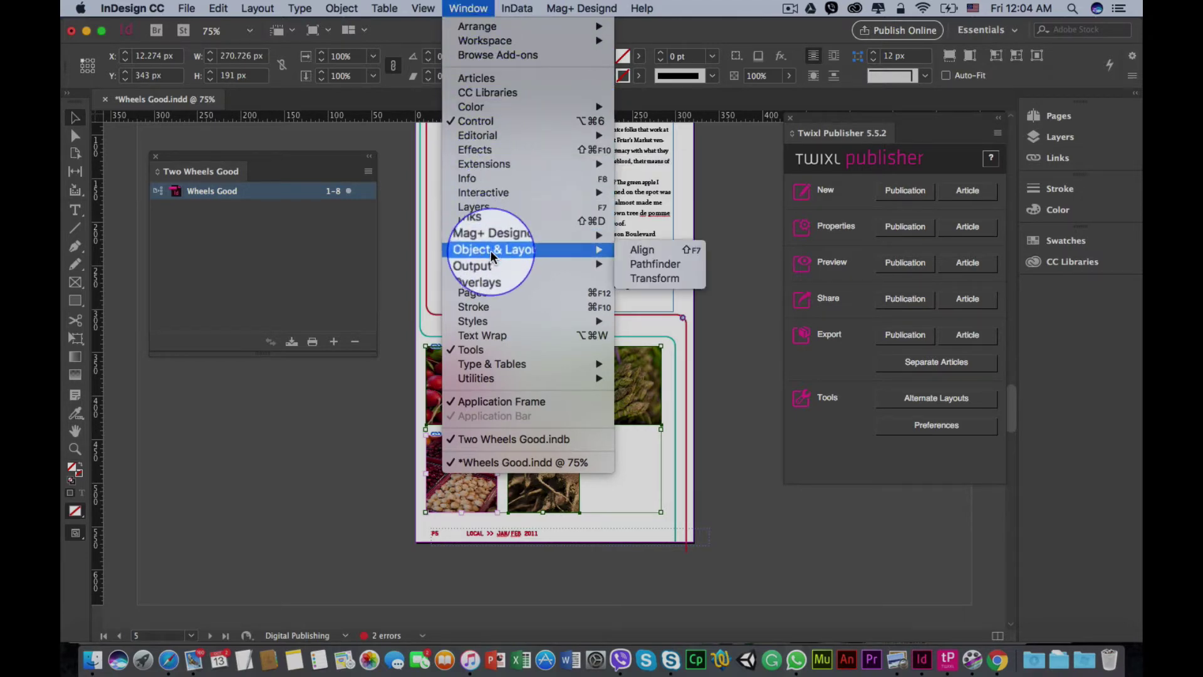
click(648, 246)
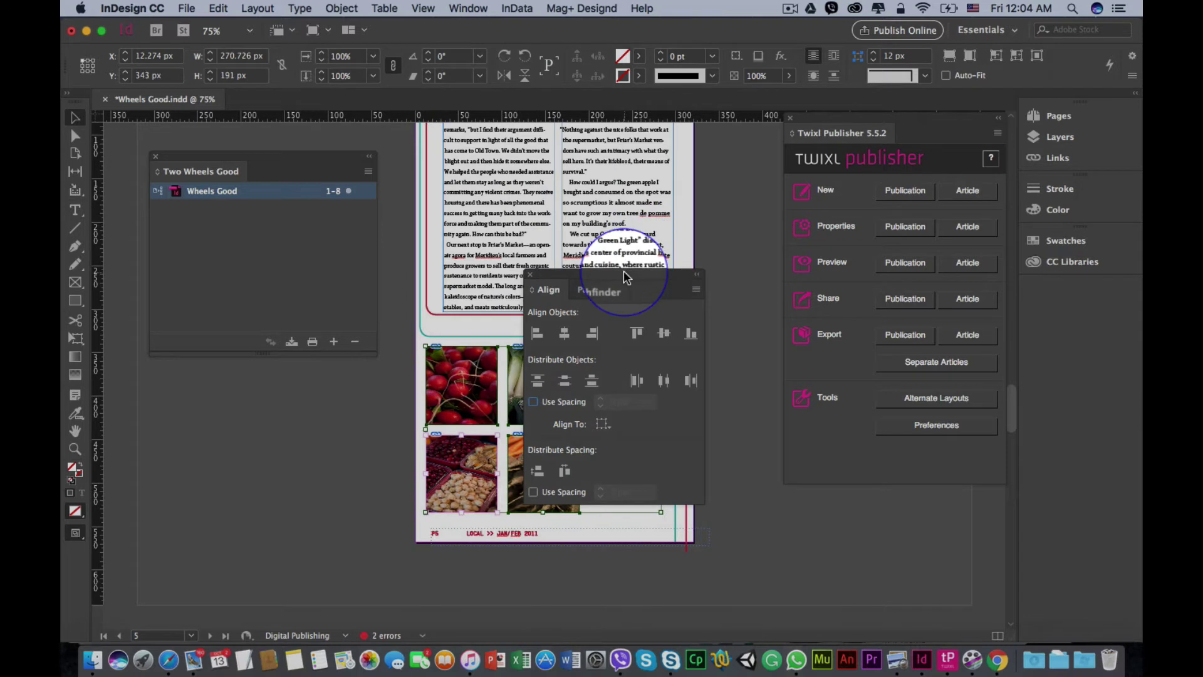
drag(623, 272, 242, 360)
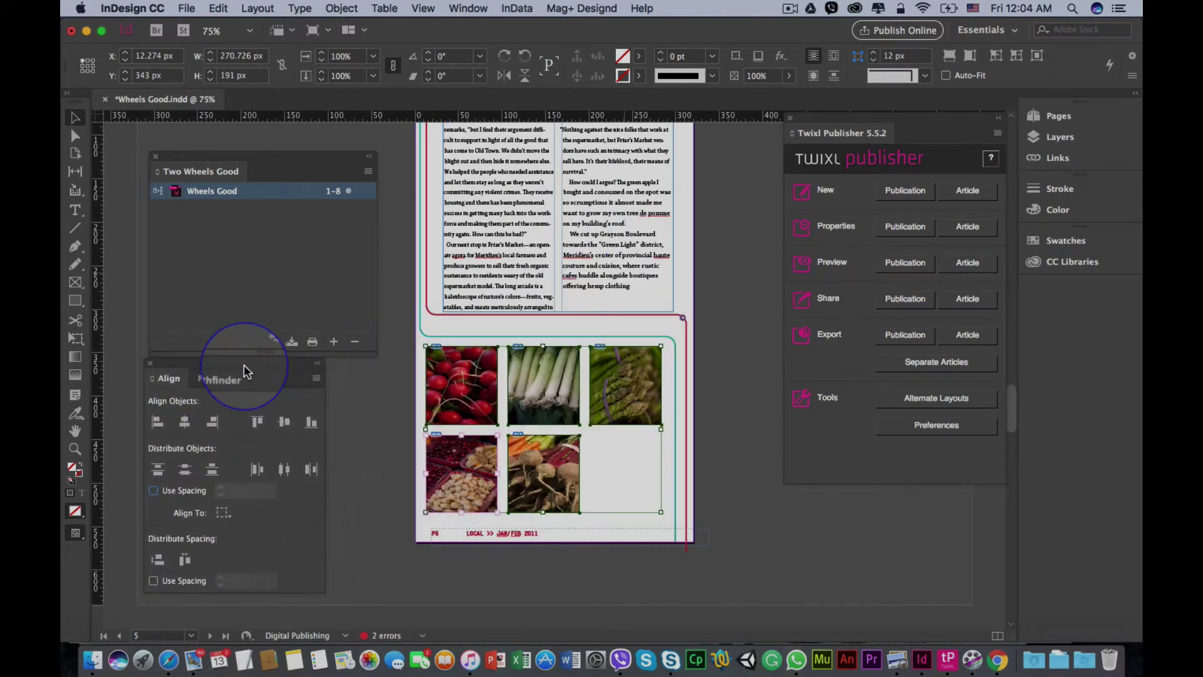
click(183, 423)
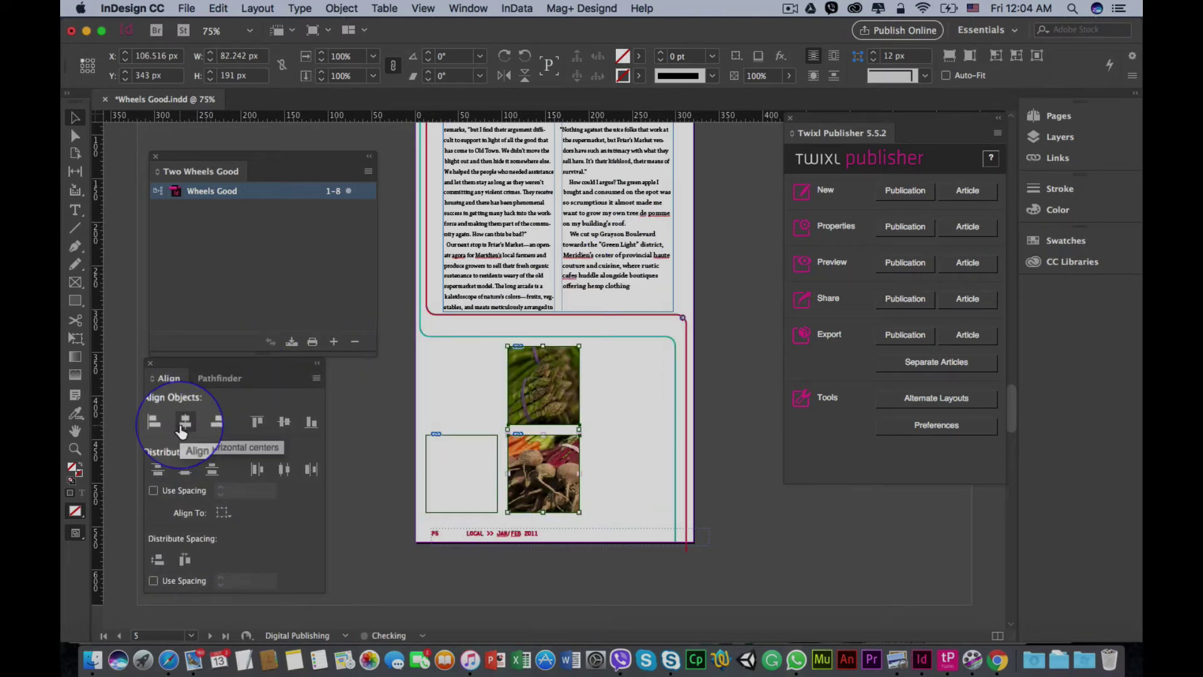
click(281, 424)
click(345, 456)
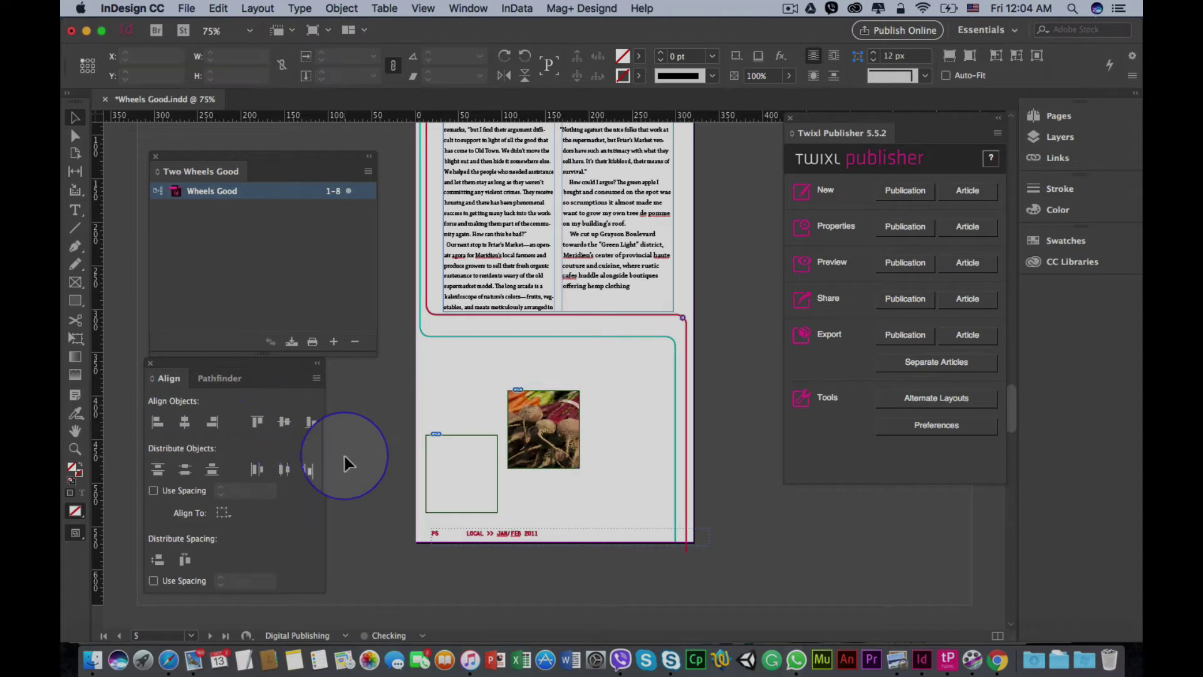
key(super+z)
key(super+z)
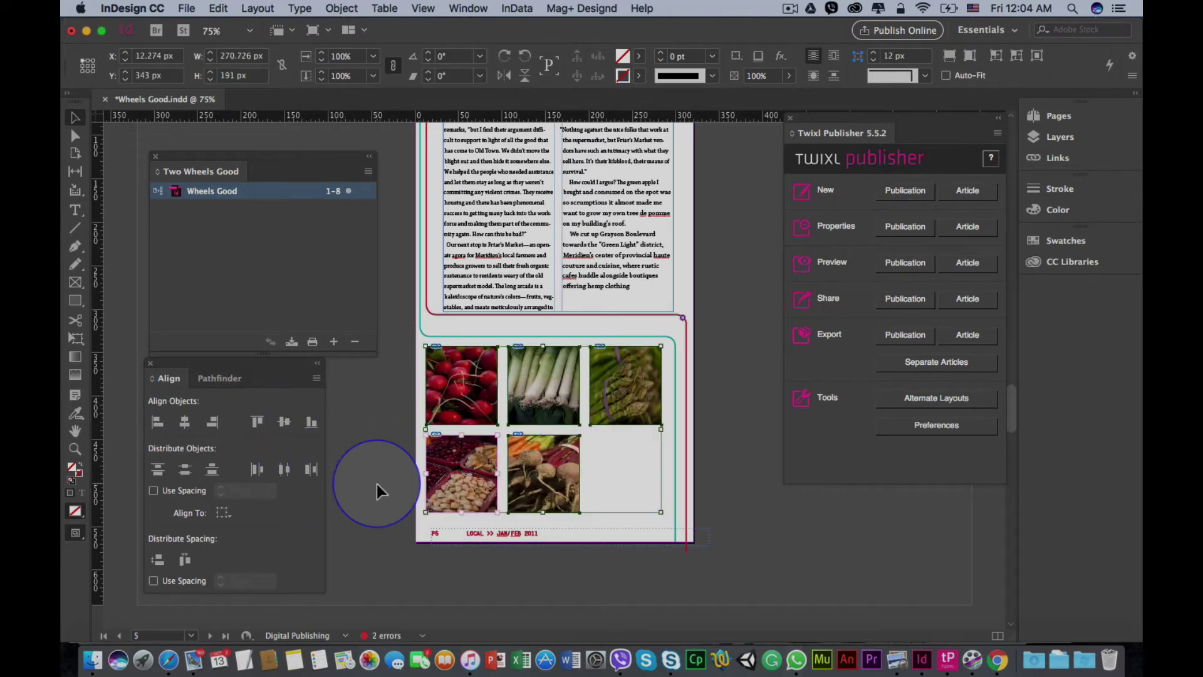
Align the radish, leeks, asparagus and nuts photos on horizontal and vertical centres so they stack
click(445, 396)
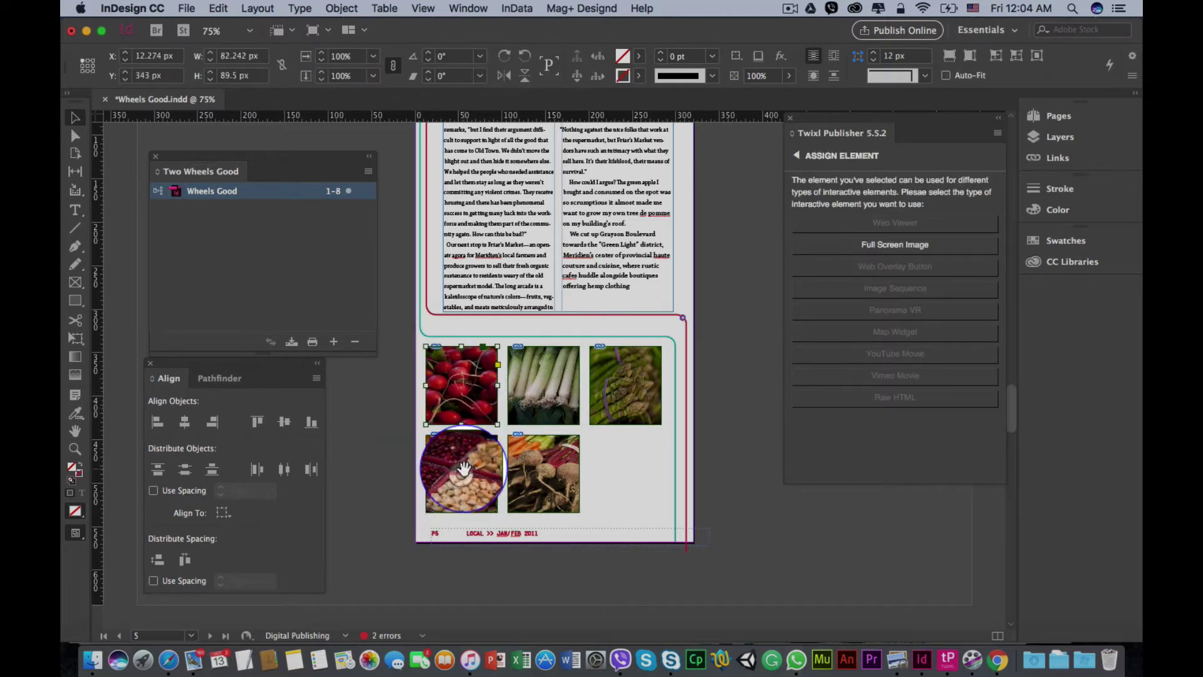
shift+click(524, 405)
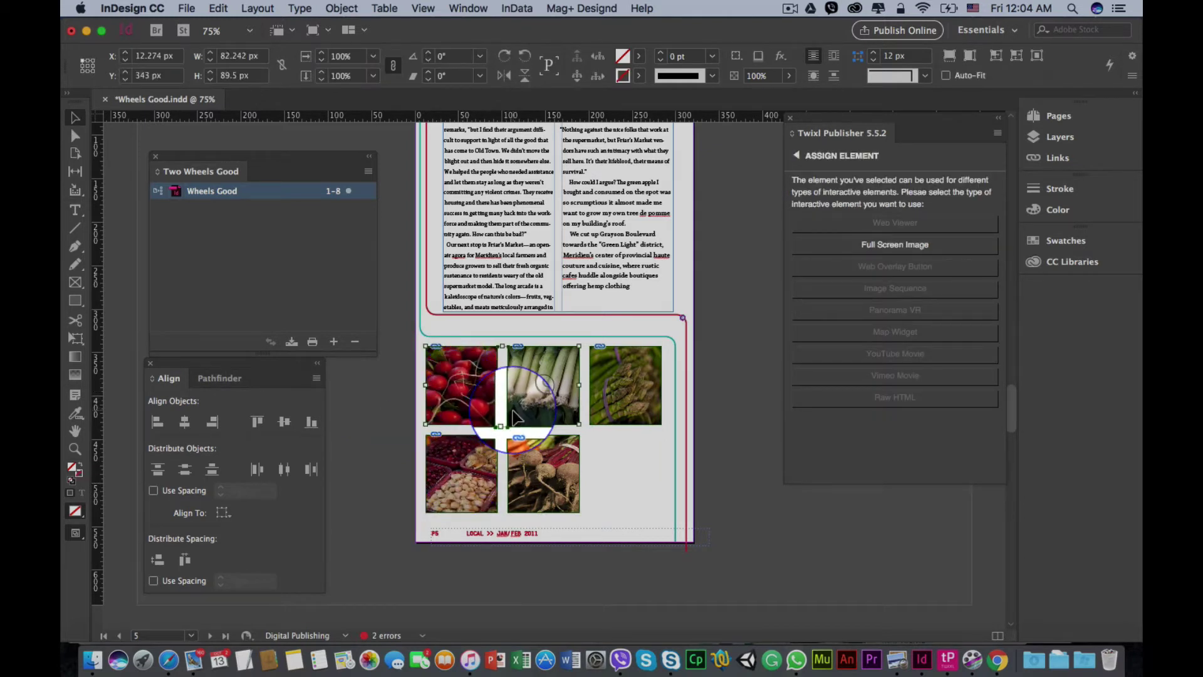
shift+click(601, 415)
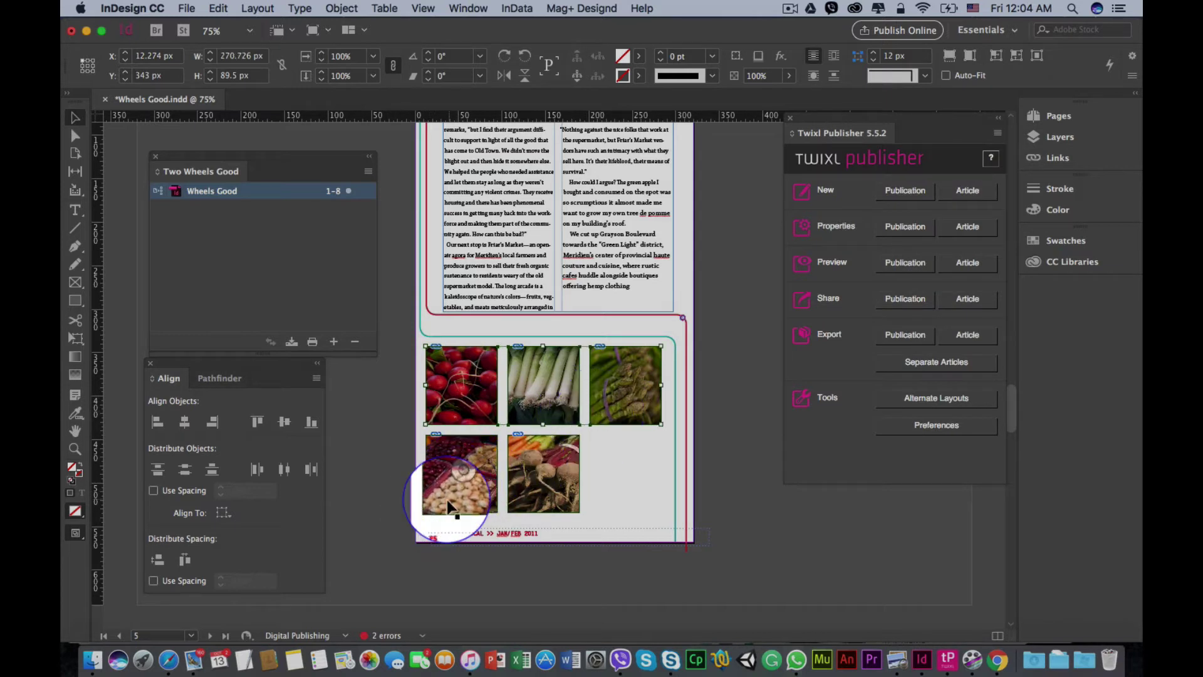
shift+click(449, 502)
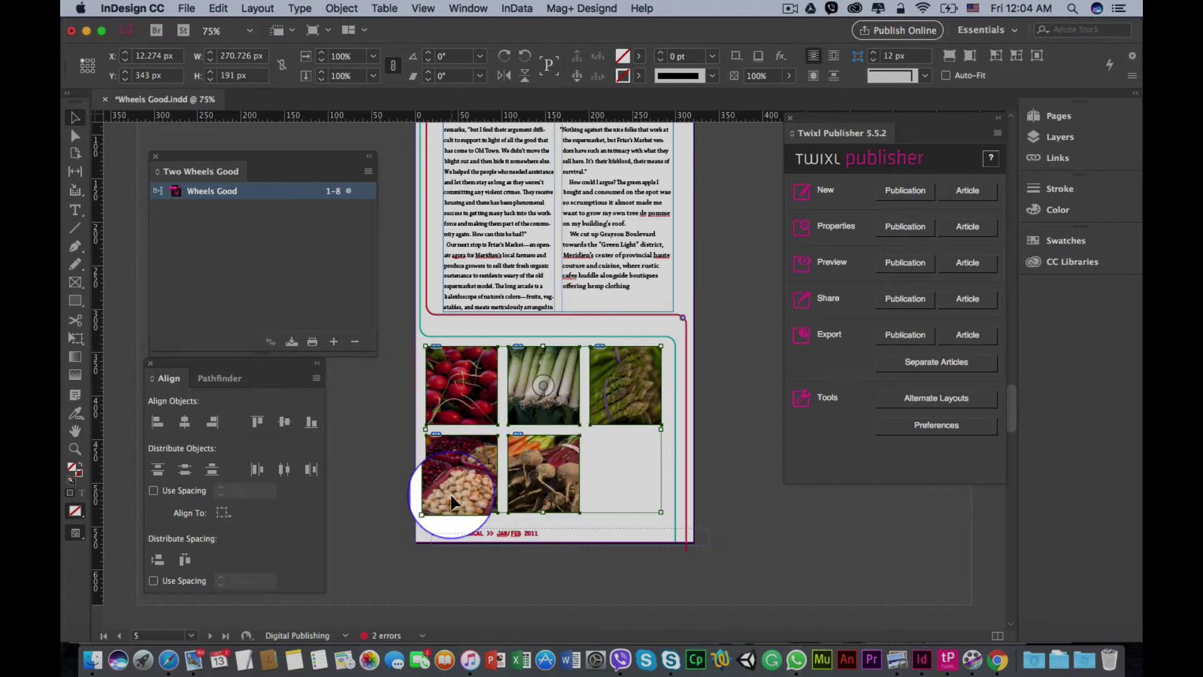
click(185, 423)
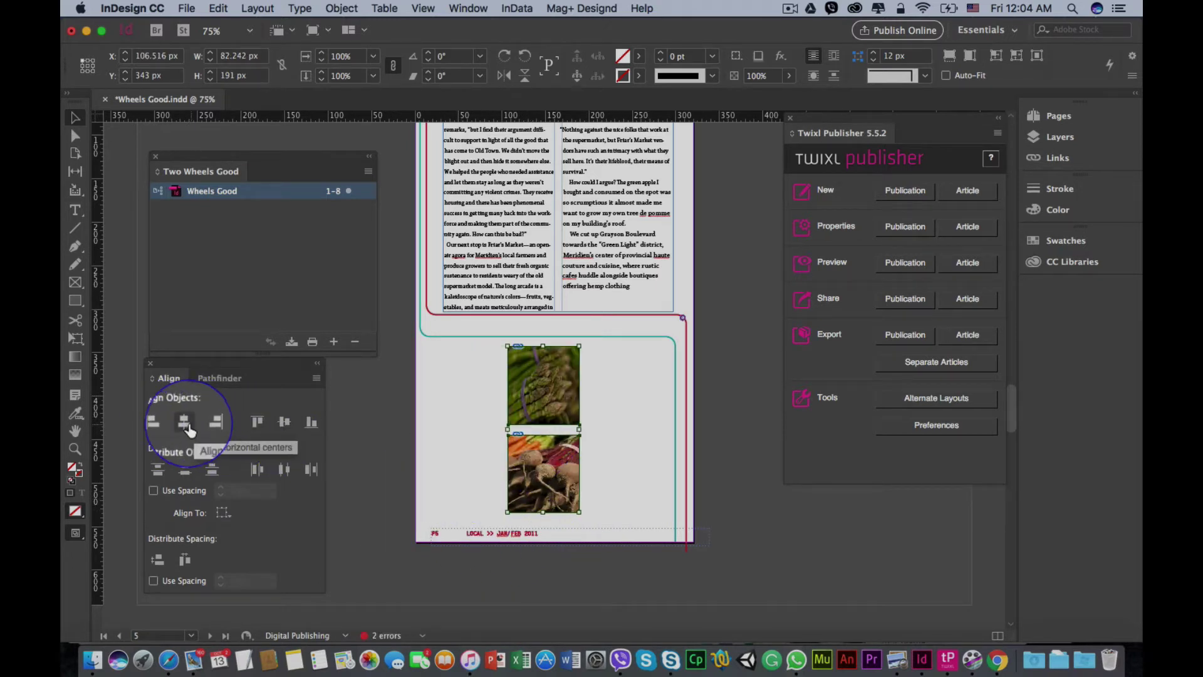
click(284, 422)
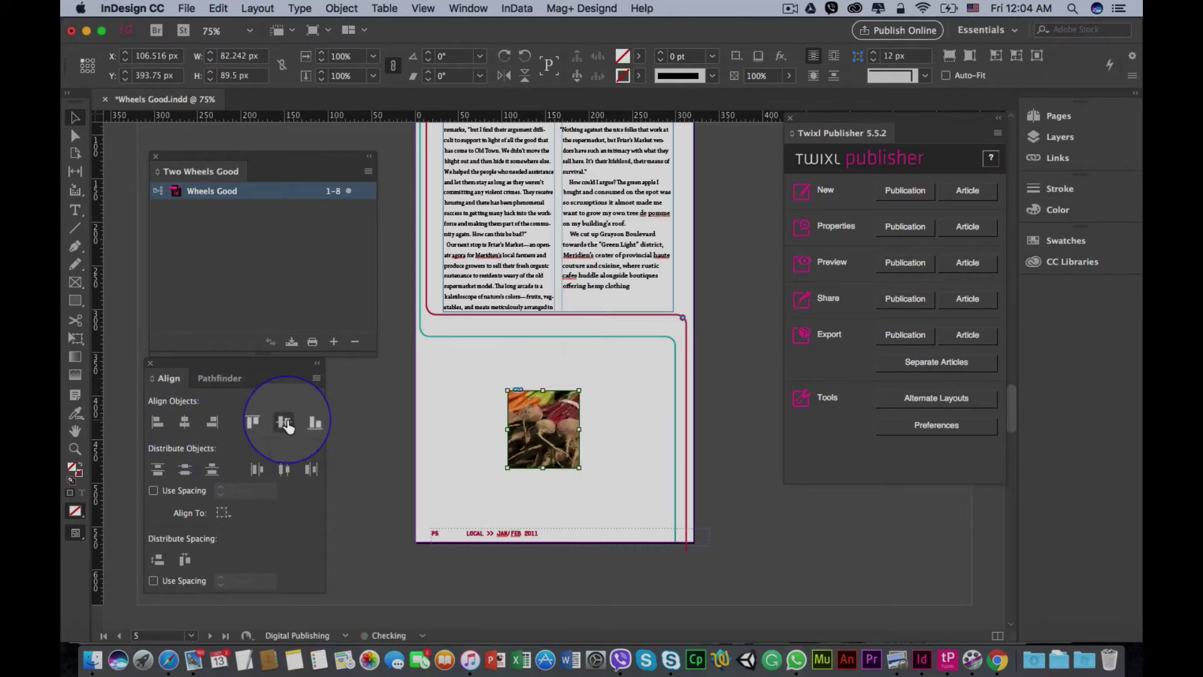
Enlarge the stacked image frame to fill the lower page area, trimming it to the column guide
click(444, 445)
drag(470, 389, 608, 486)
drag(496, 433, 623, 500)
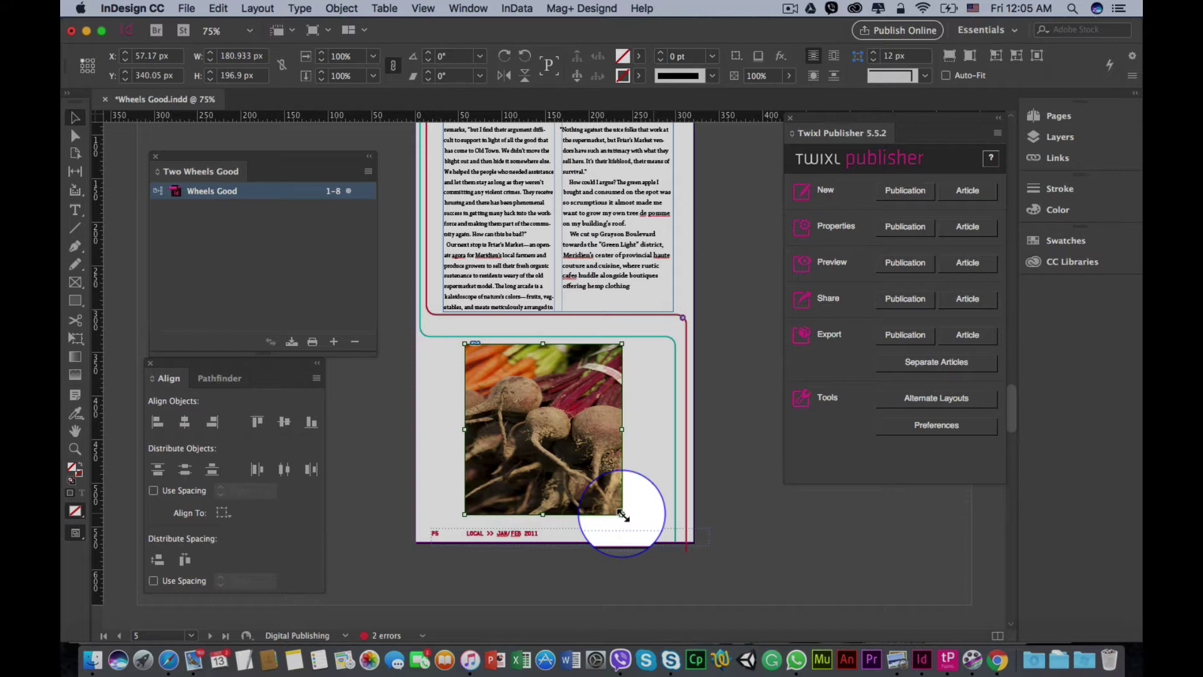
drag(625, 510, 656, 517)
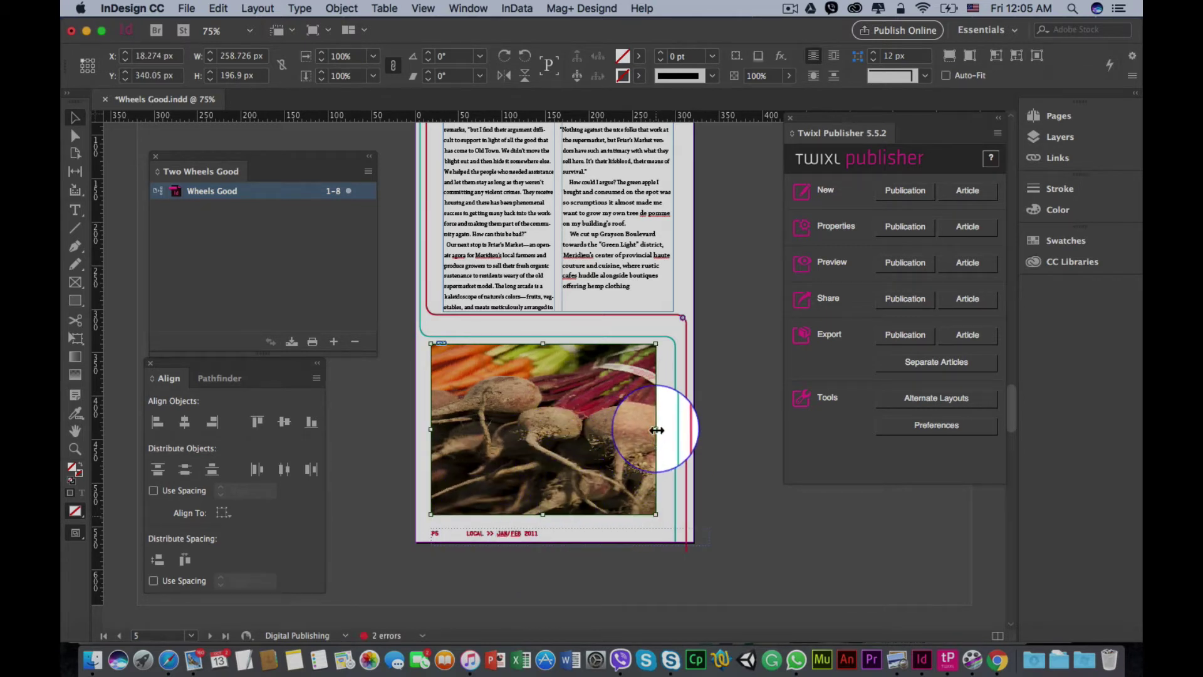
drag(656, 430, 643, 430)
key(Right)
key(Right)
key(Right)
key(Right)
key(Right)
key(Right)
key(Right)
key(Right)
key(Right)
key(Right)
key(Right)
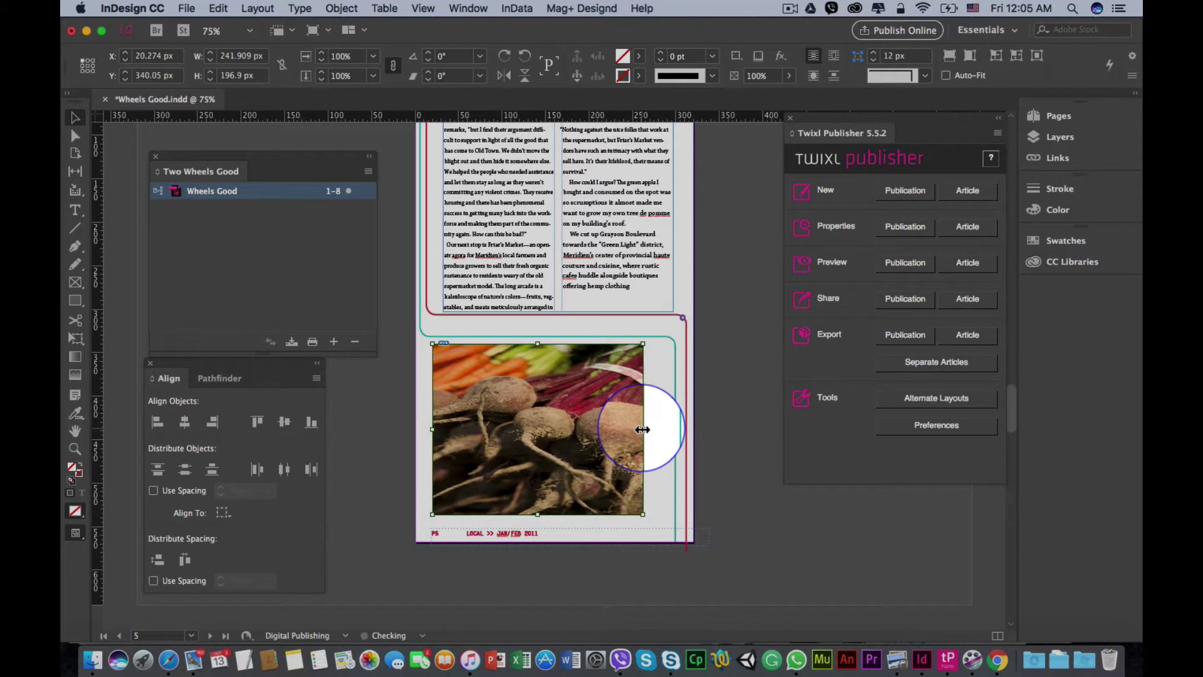
key(Right)
key(Right)
key(Right)
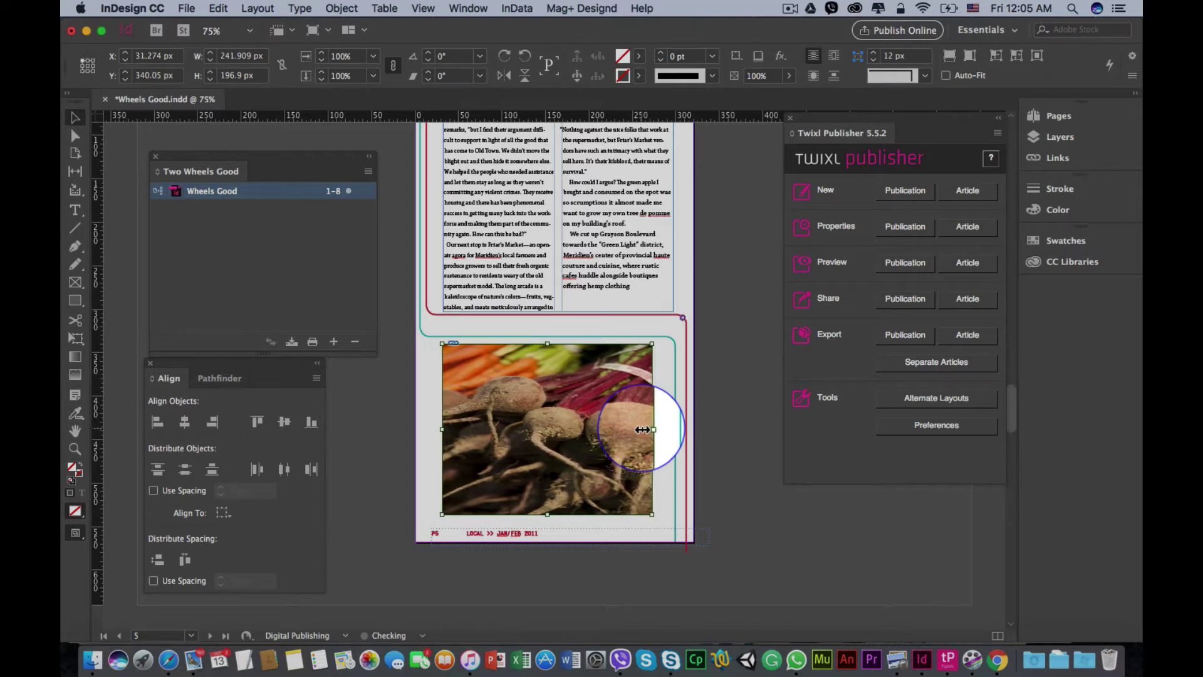
Move the image frame so it sits just below the text columns
click(406, 374)
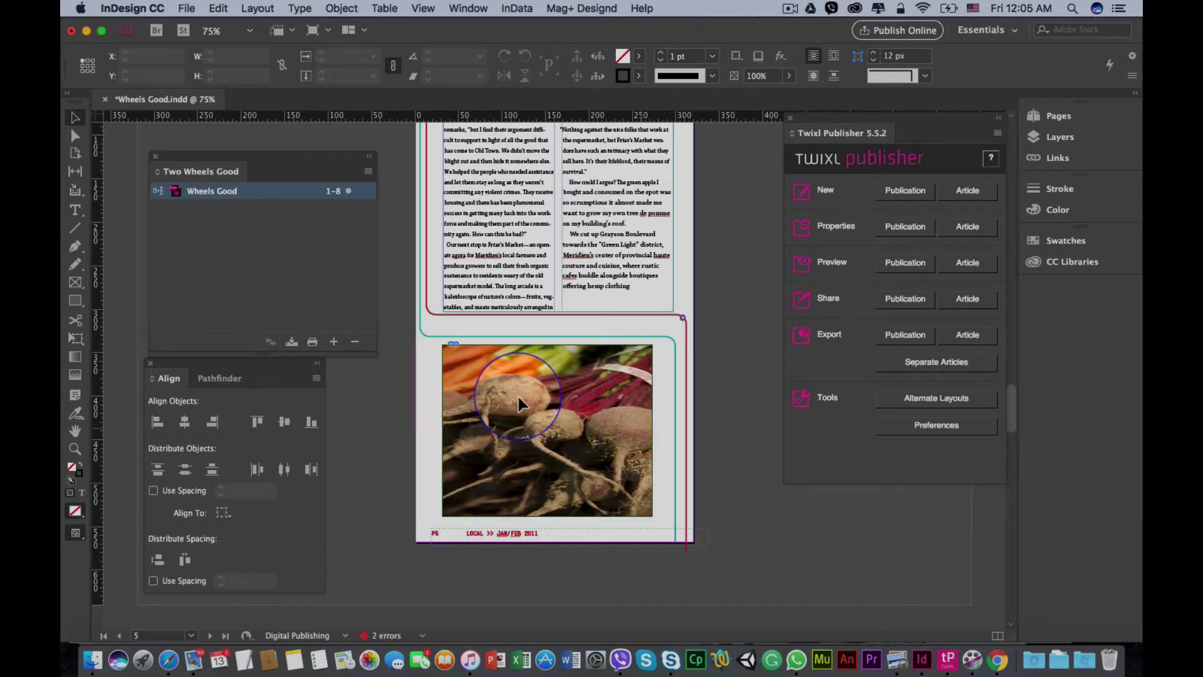
click(509, 374)
drag(509, 373, 509, 399)
drag(500, 340, 494, 373)
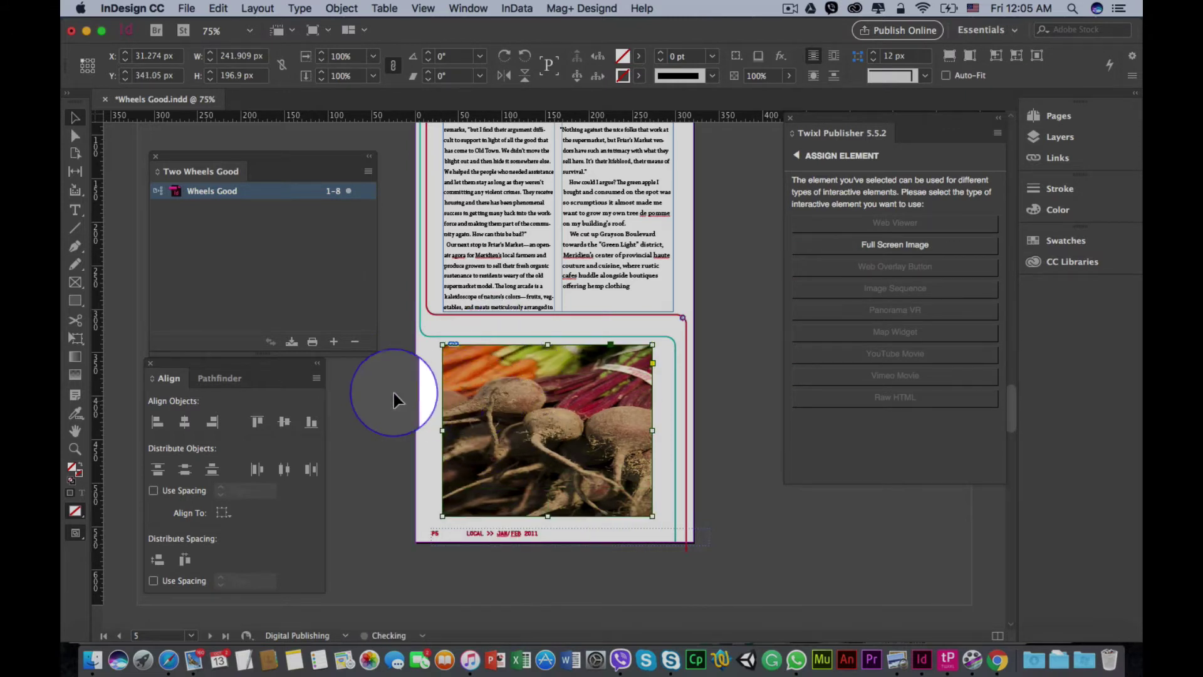
Convert the selected stacked images into a multi-state object in the docked Object States panel
click(431, 376)
drag(428, 351, 501, 449)
click(469, 8)
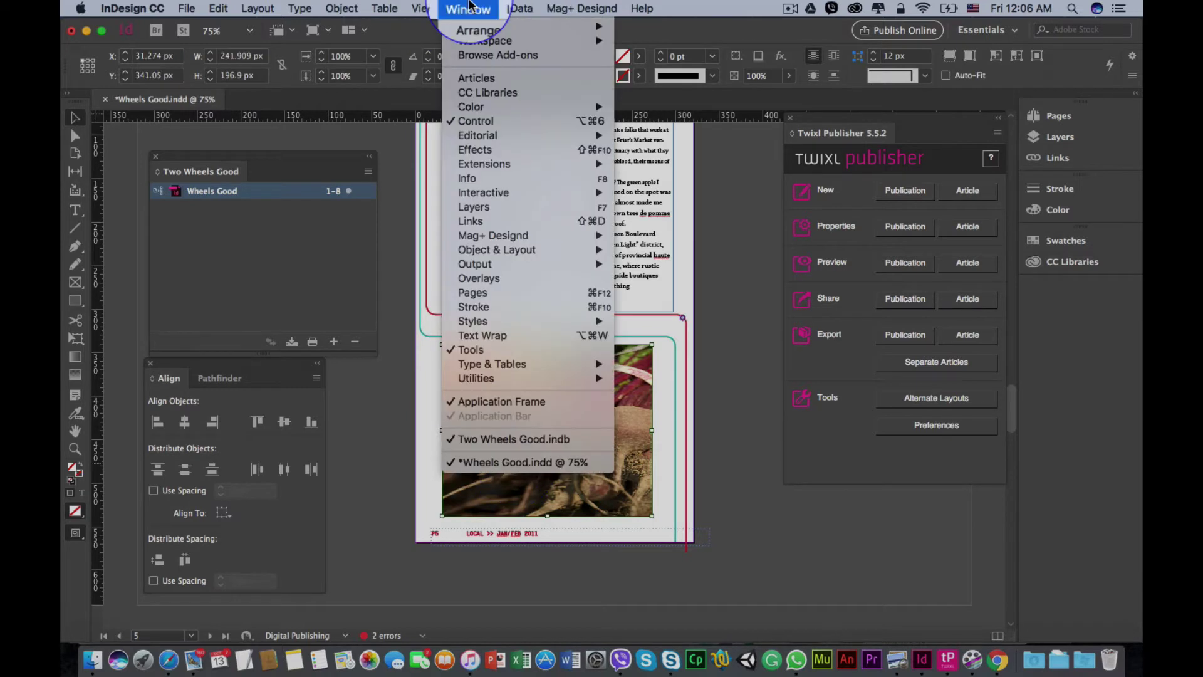
mouse_move(481, 196)
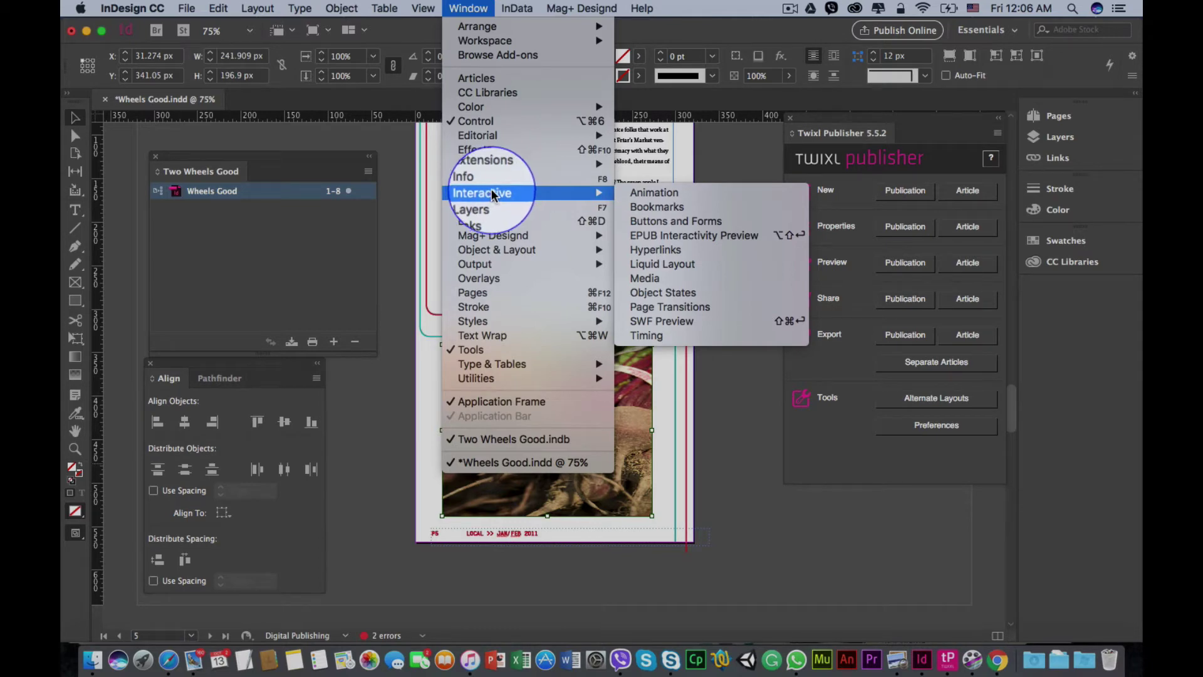
click(650, 291)
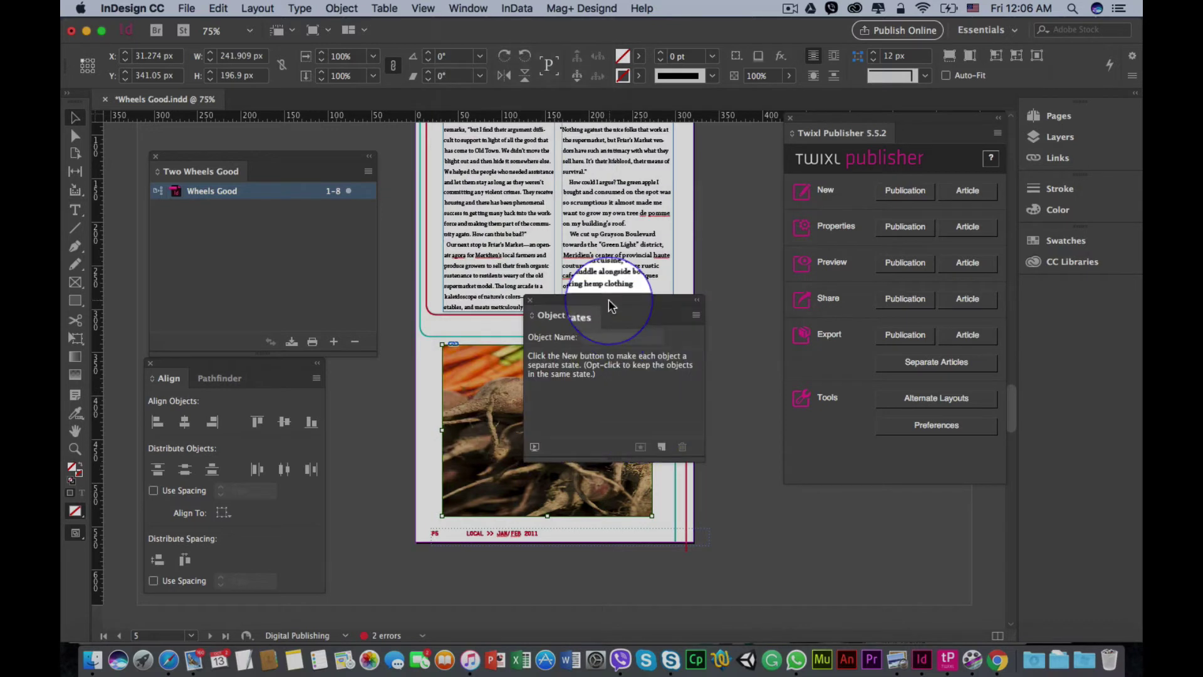
drag(608, 300, 232, 392)
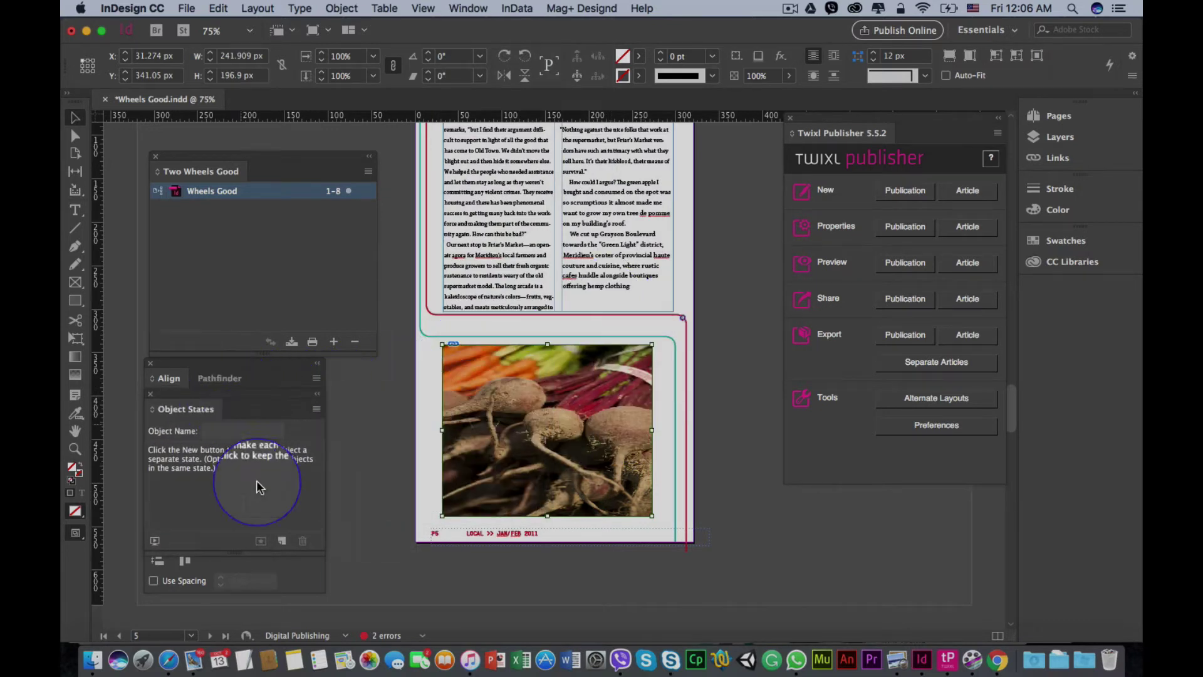
click(283, 543)
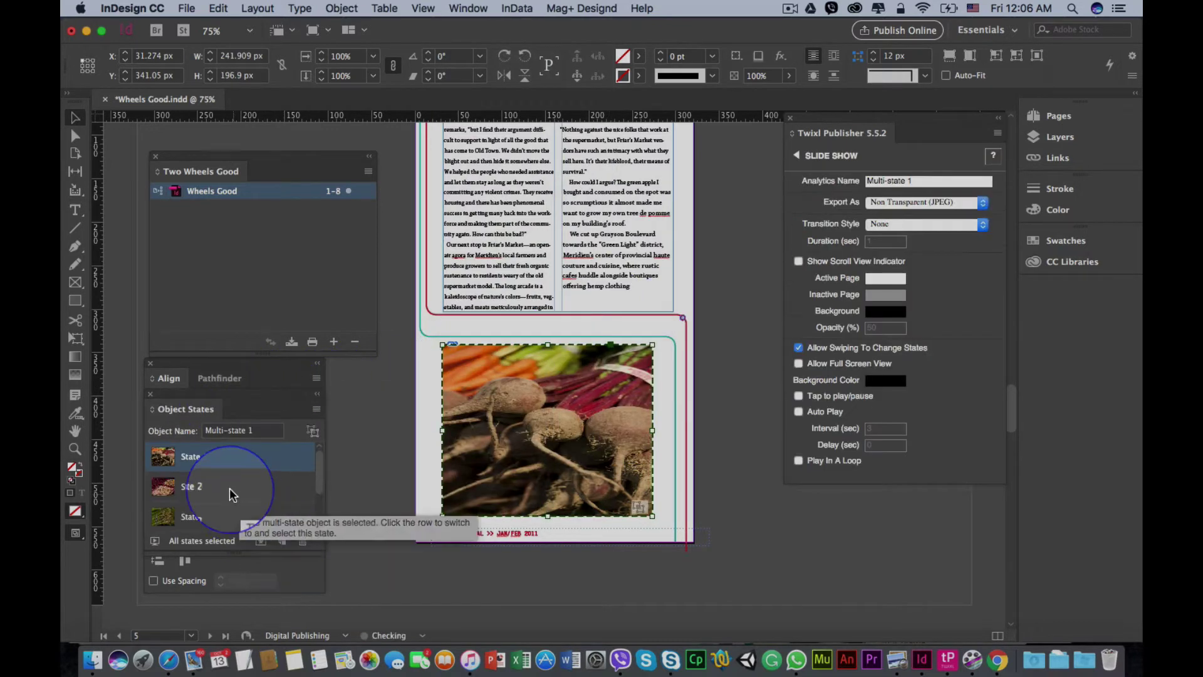
Preview all five states, return to the beets state, and select the object name
scroll(227, 502, up, 2)
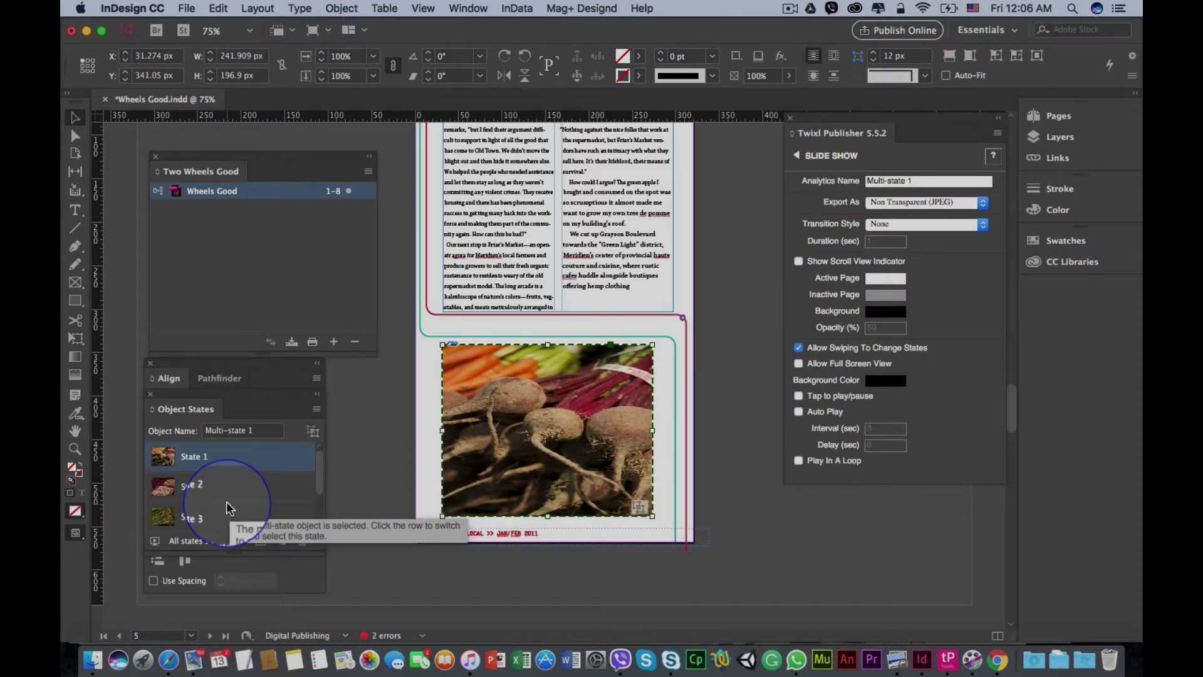
click(221, 499)
click(220, 511)
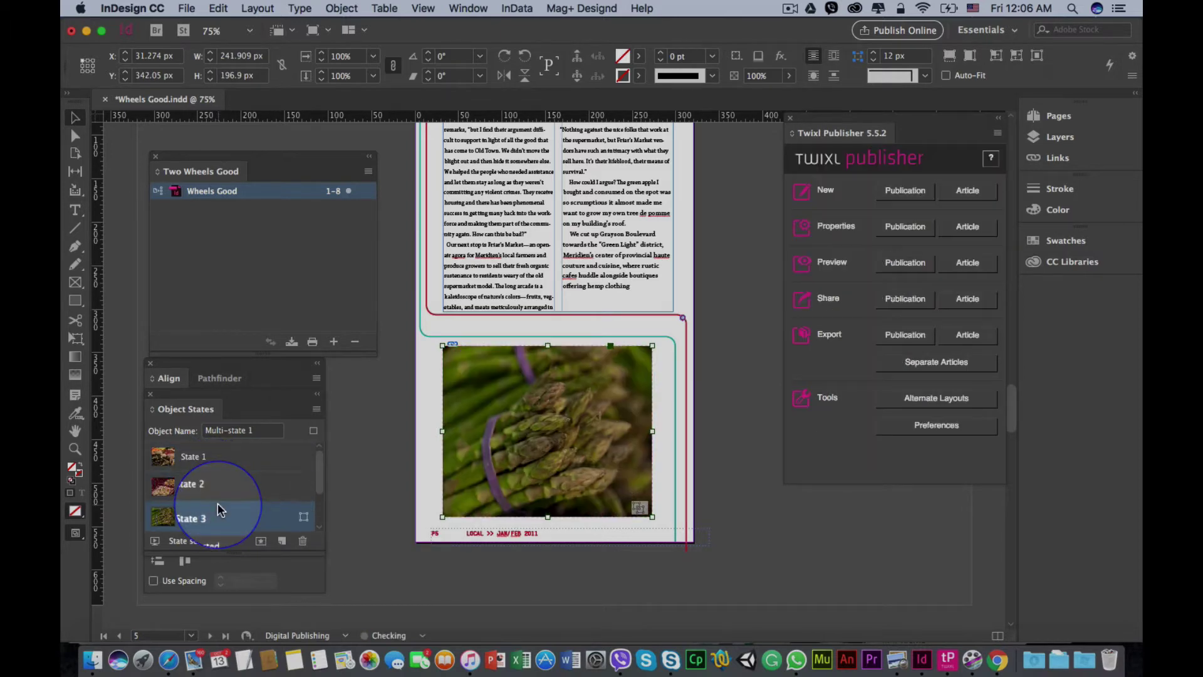
scroll(220, 509, down, 2)
click(220, 487)
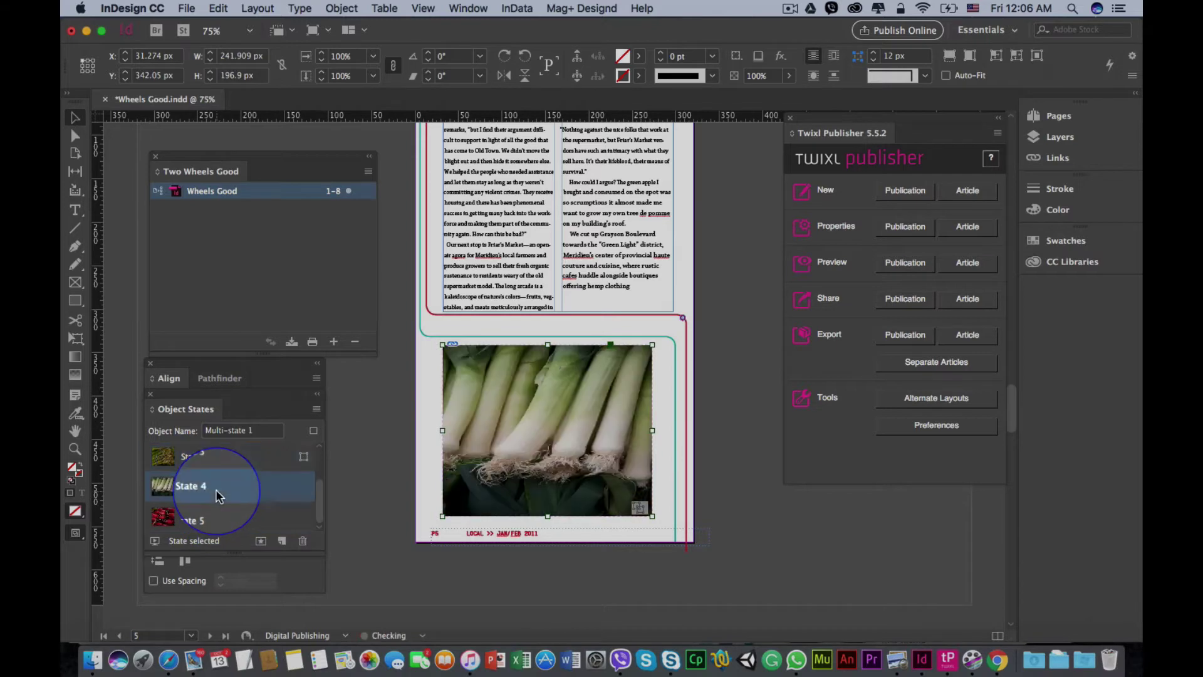
click(220, 516)
scroll(216, 476, up, 2)
click(216, 470)
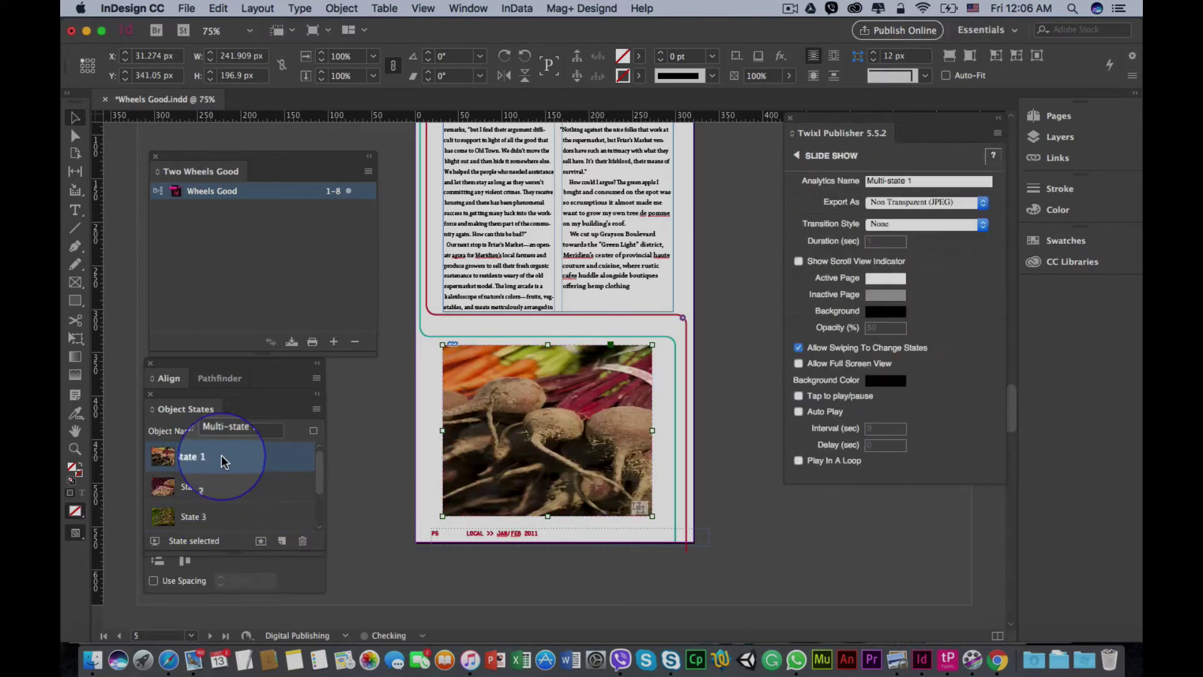
drag(282, 430, 169, 431)
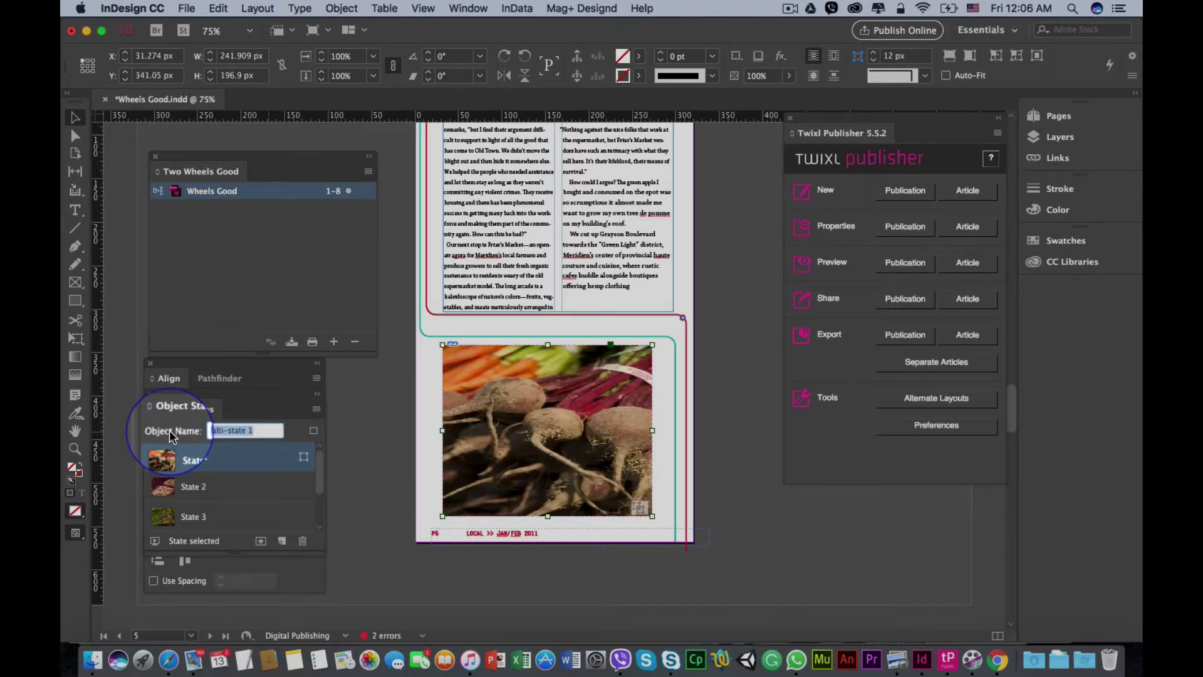
Rename the multi-state object to 'slideshow'
key(BackSpace)
text(sde)
text(show)
key(Return)
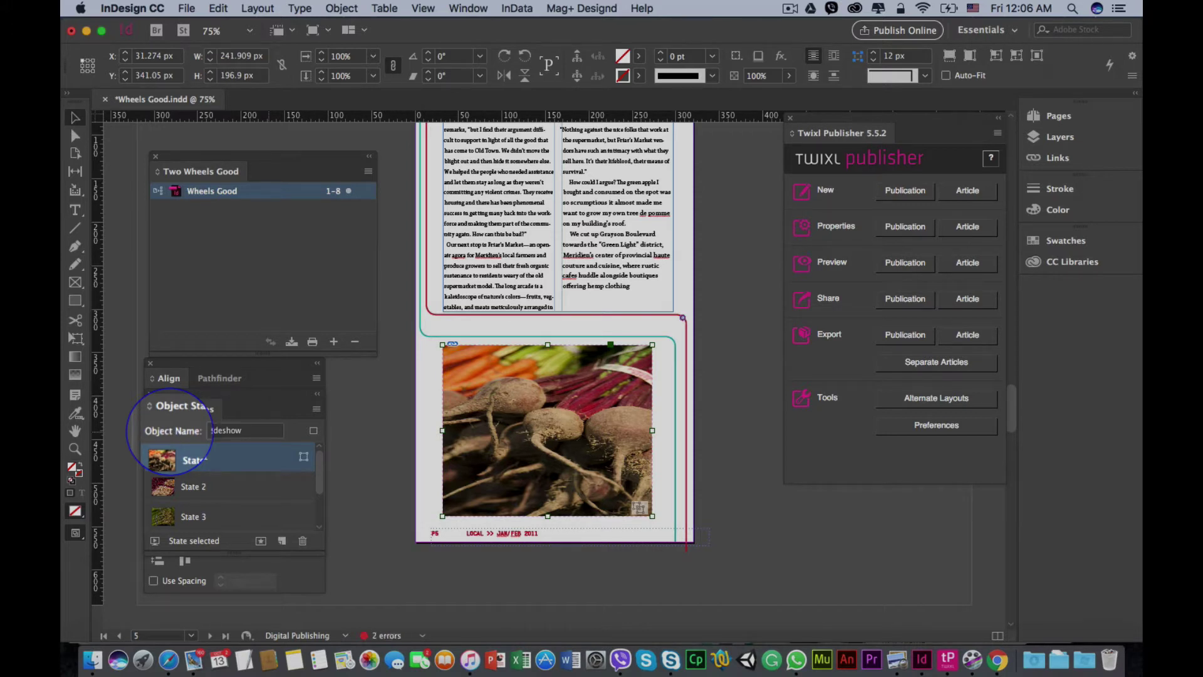
Set the Twixl slide show to Non Transparent (JPEG) with a 1-second Cross Fade transition
click(474, 423)
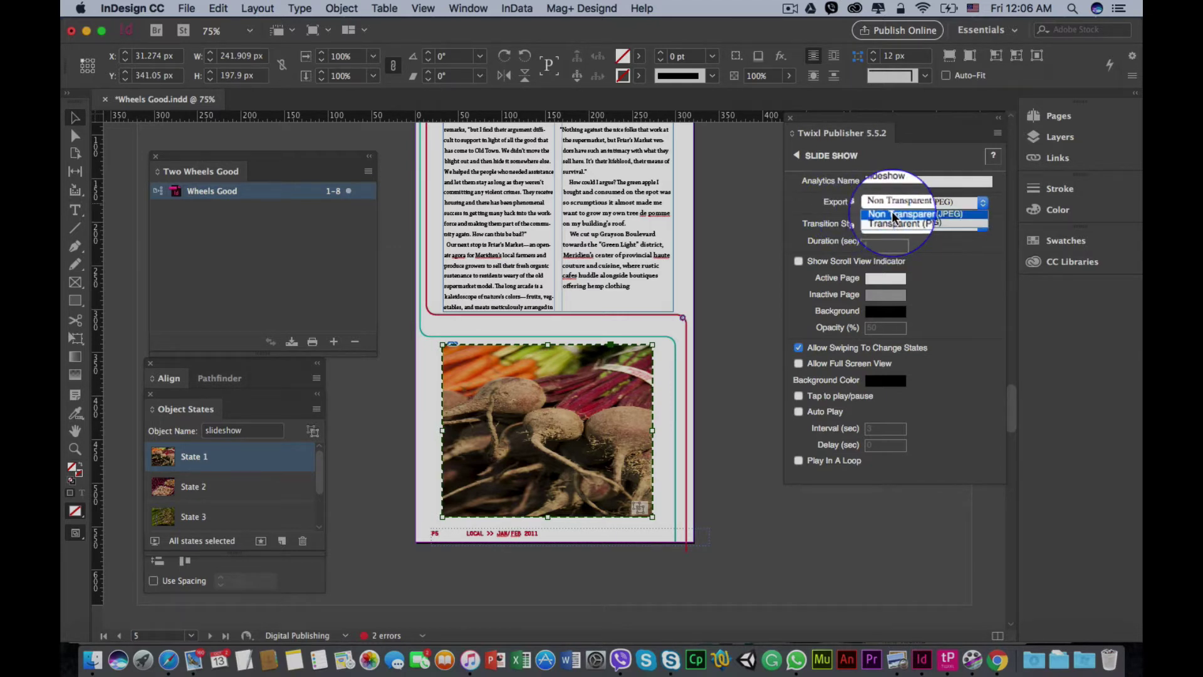
click(895, 215)
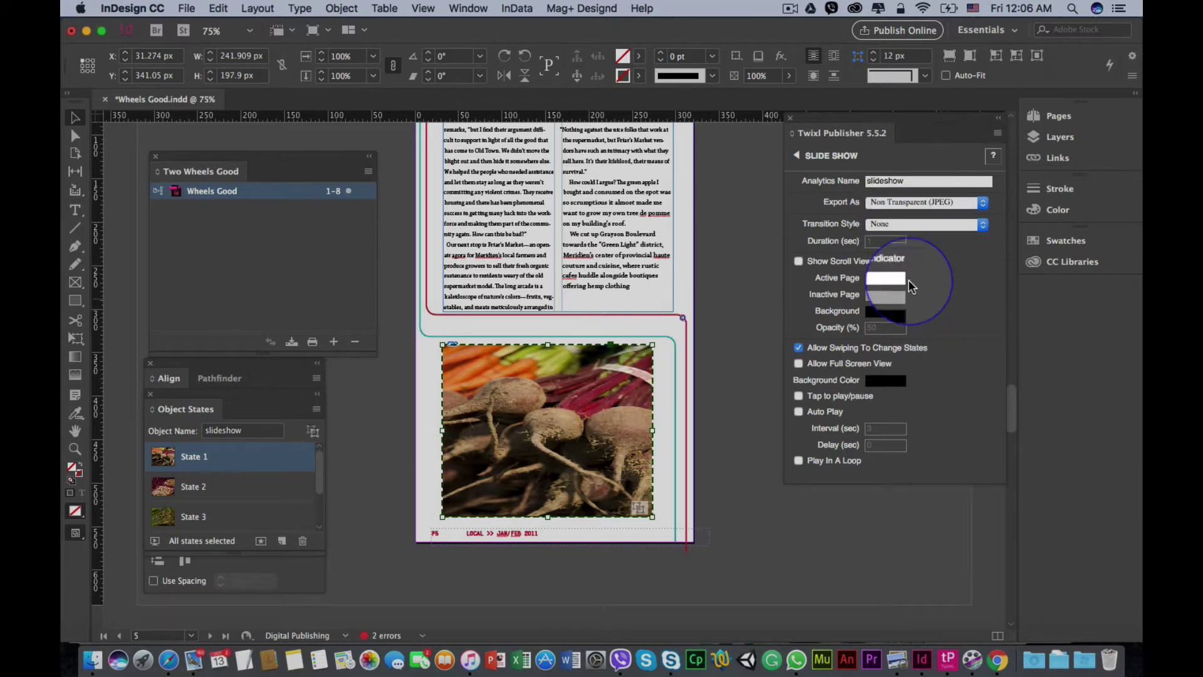
click(923, 224)
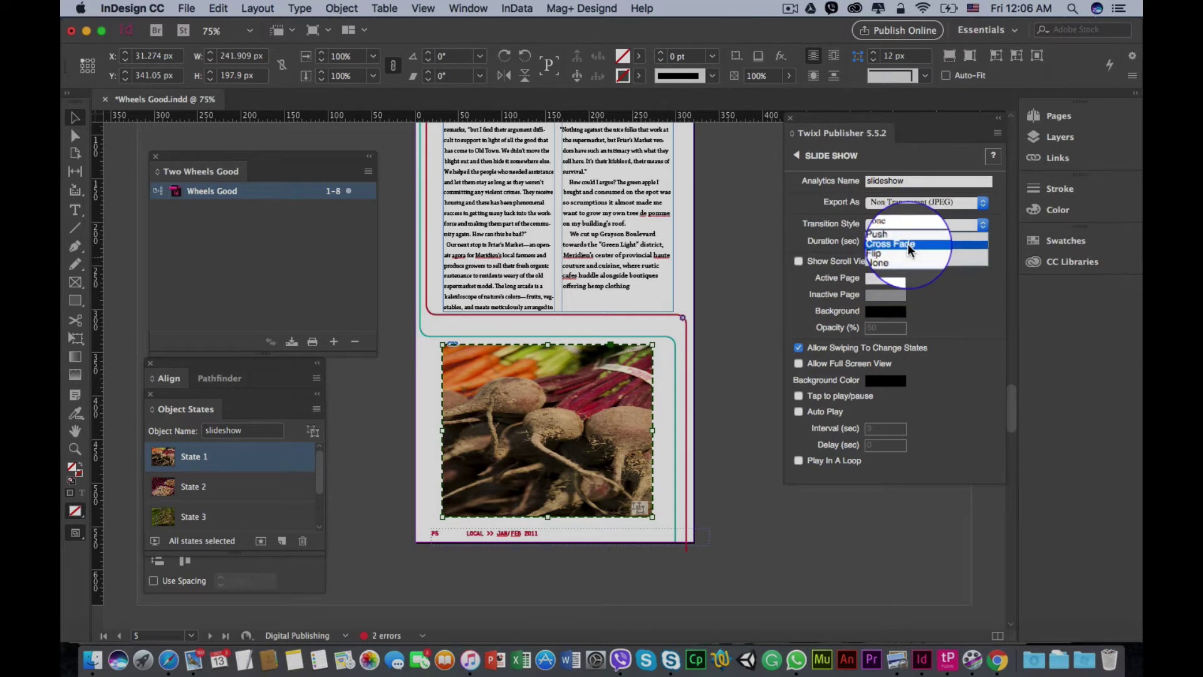
click(908, 243)
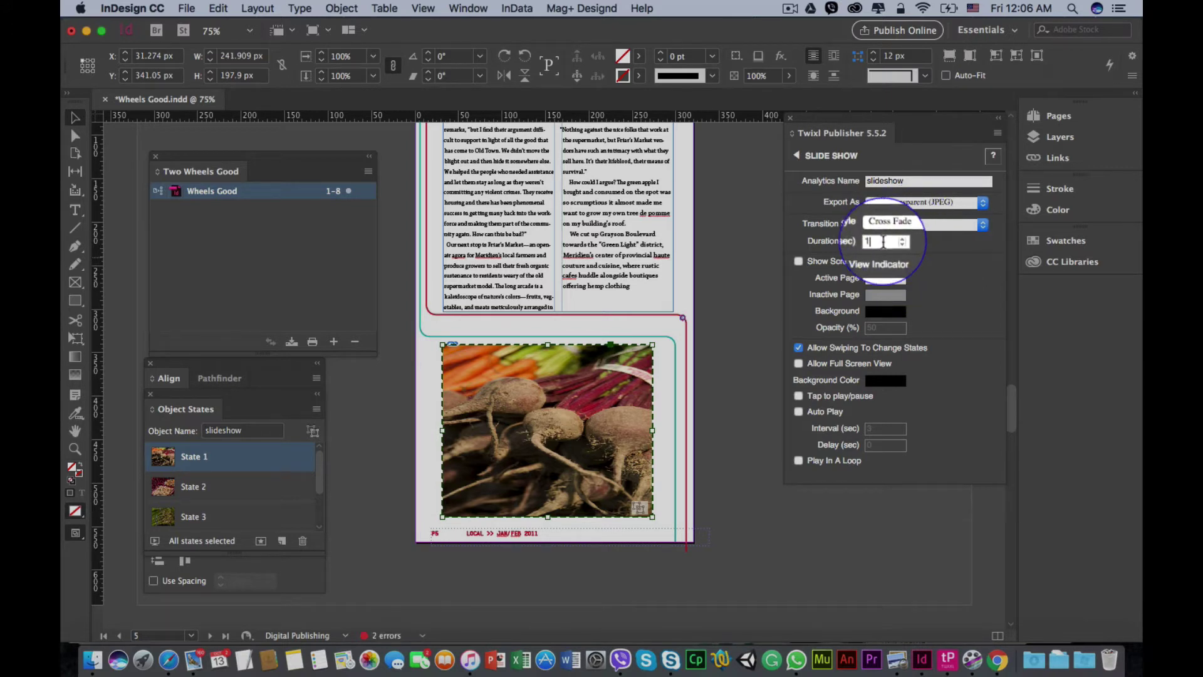
click(879, 242)
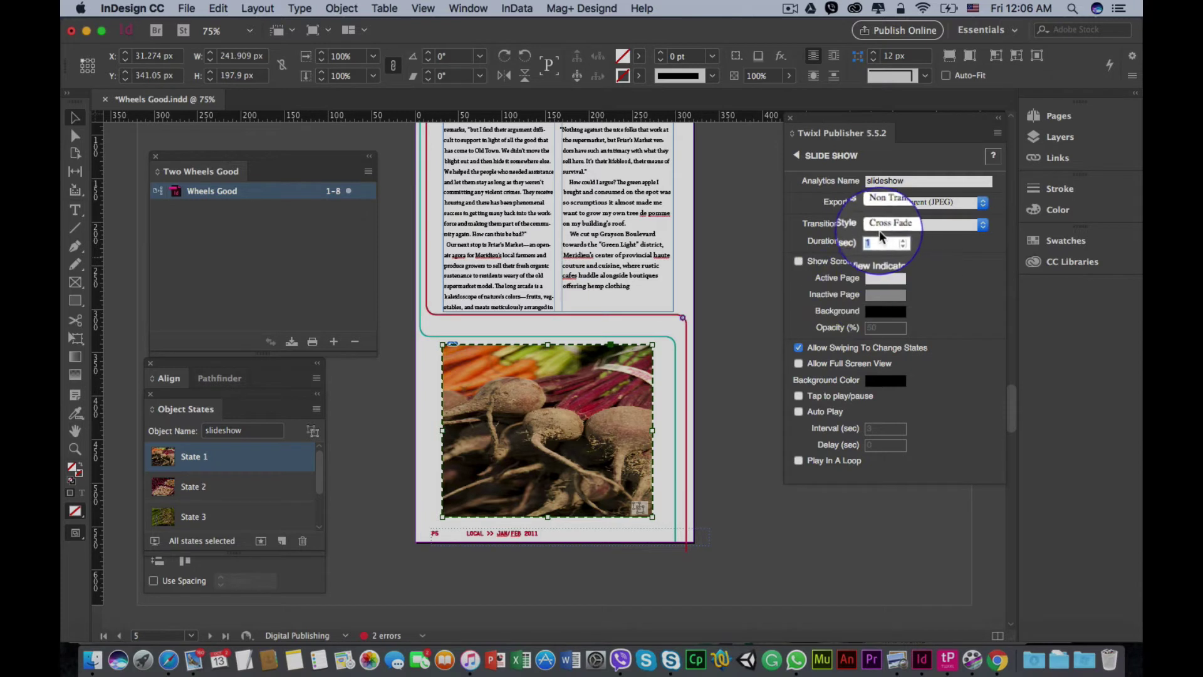
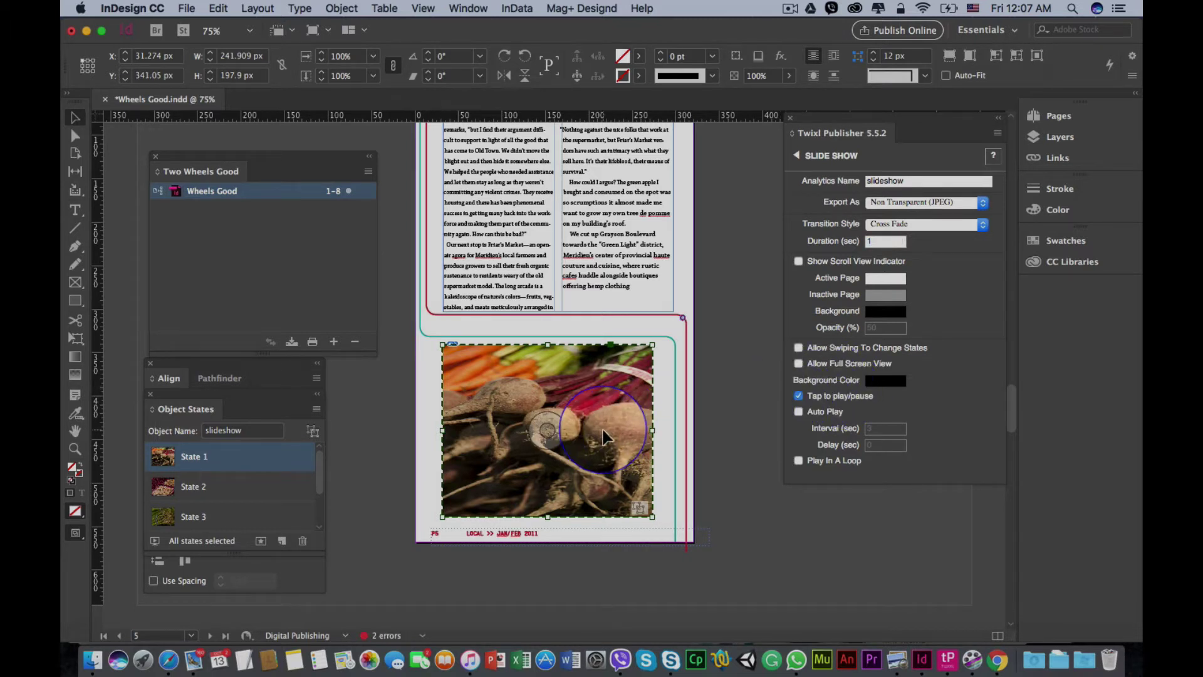
Turn on Auto Play for the beet slideshow with a 1-second interval, 0 delay, looping
click(847, 412)
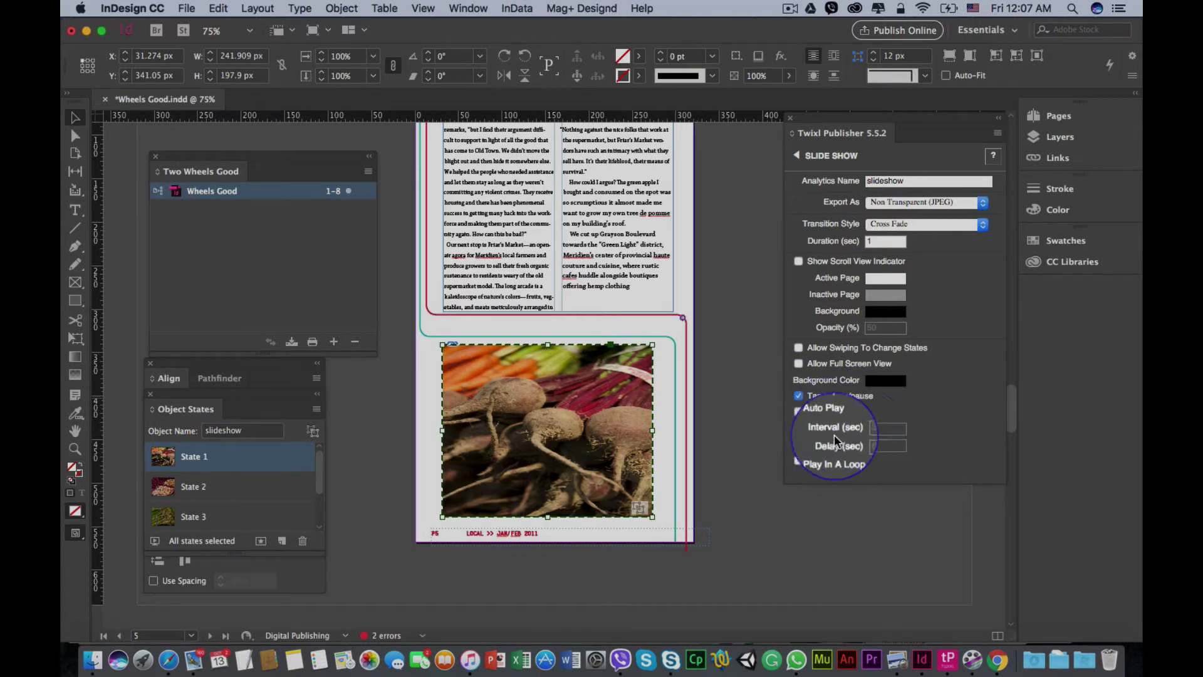
click(799, 412)
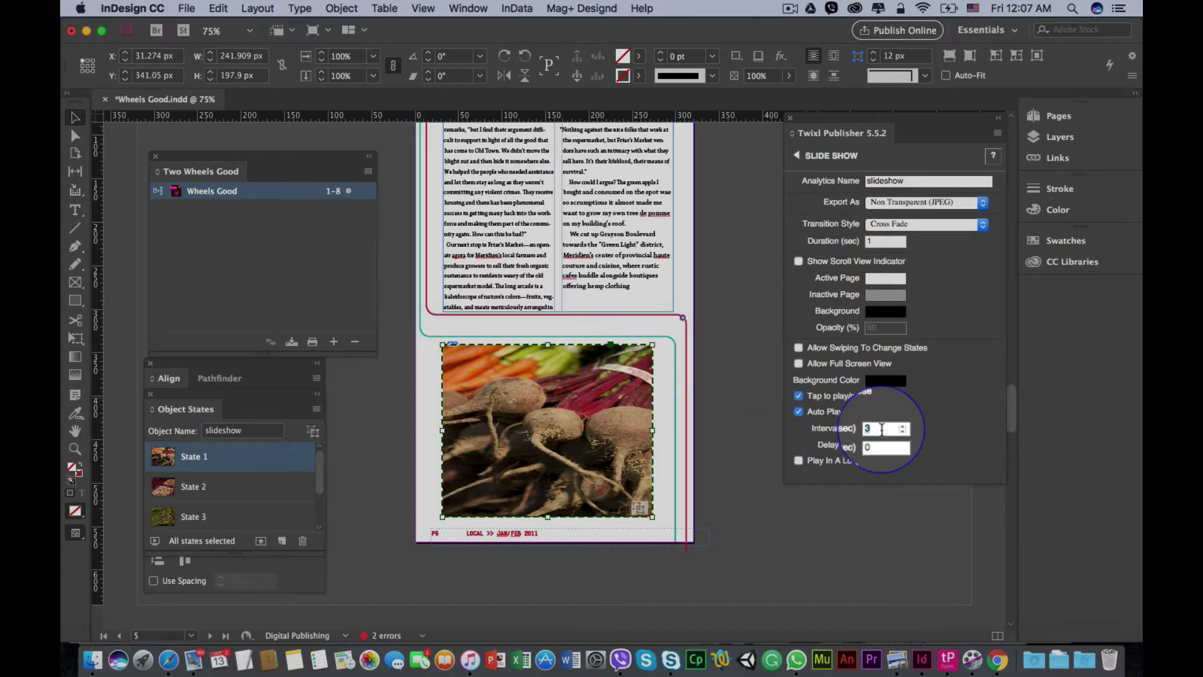
text(1)
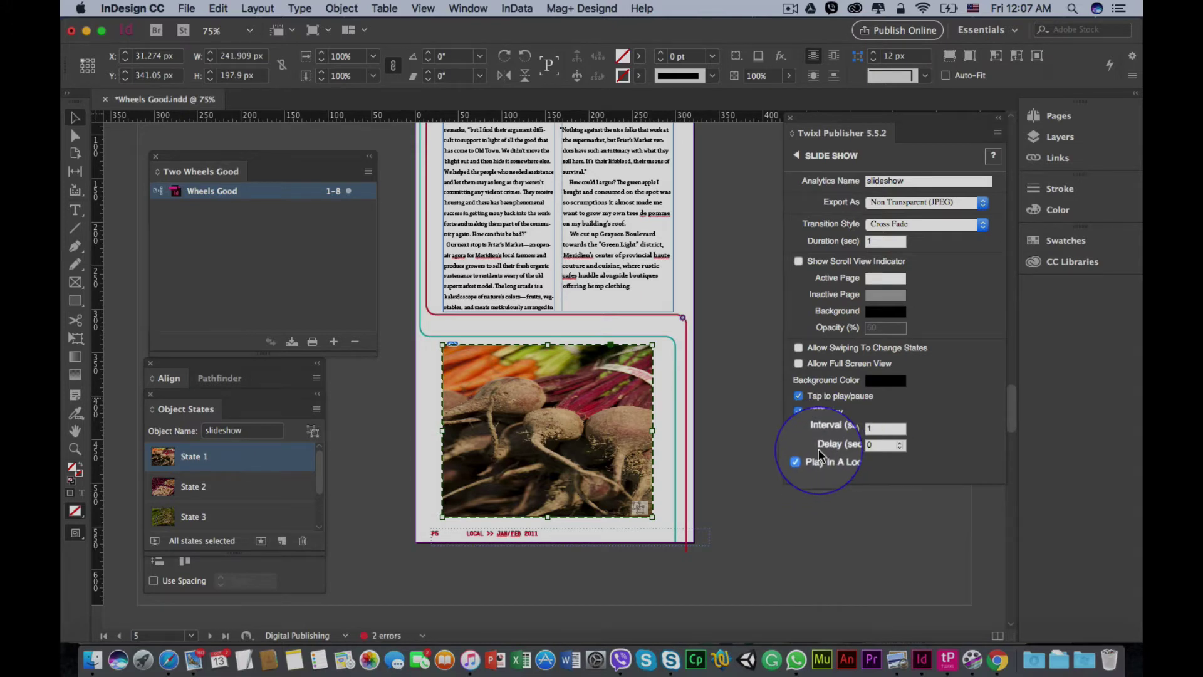
click(761, 481)
Scroll to page 6 and check its top empty image frame
scroll(721, 463, down, 5)
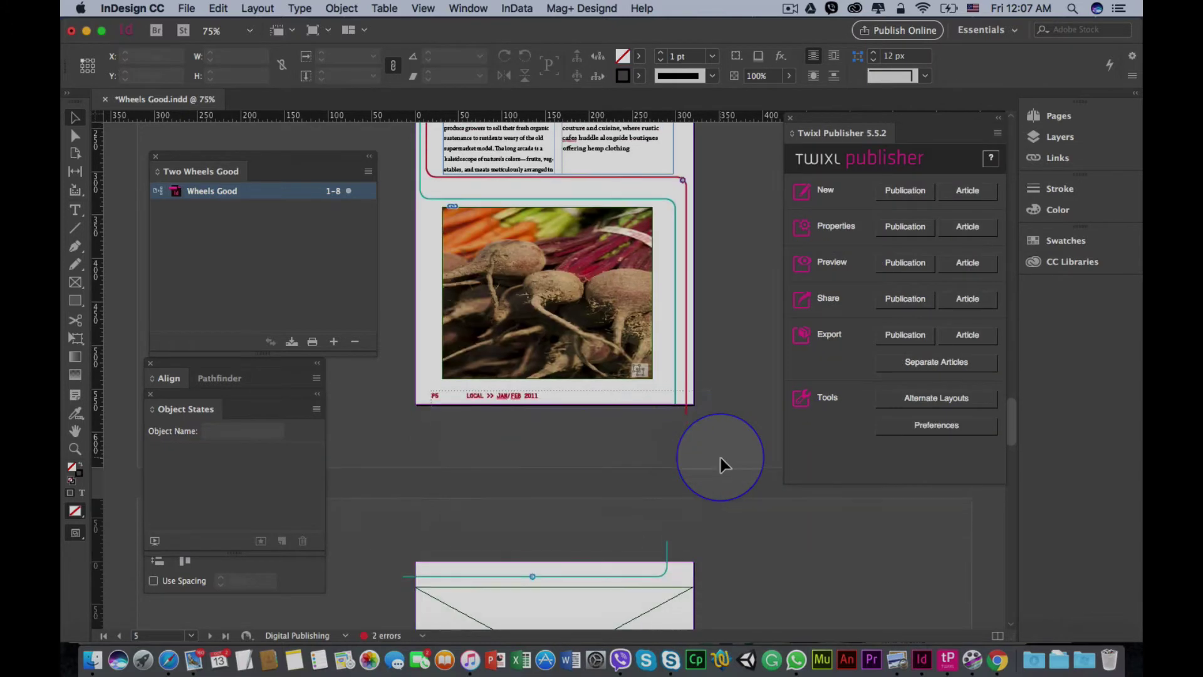
scroll(721, 464, down, 10)
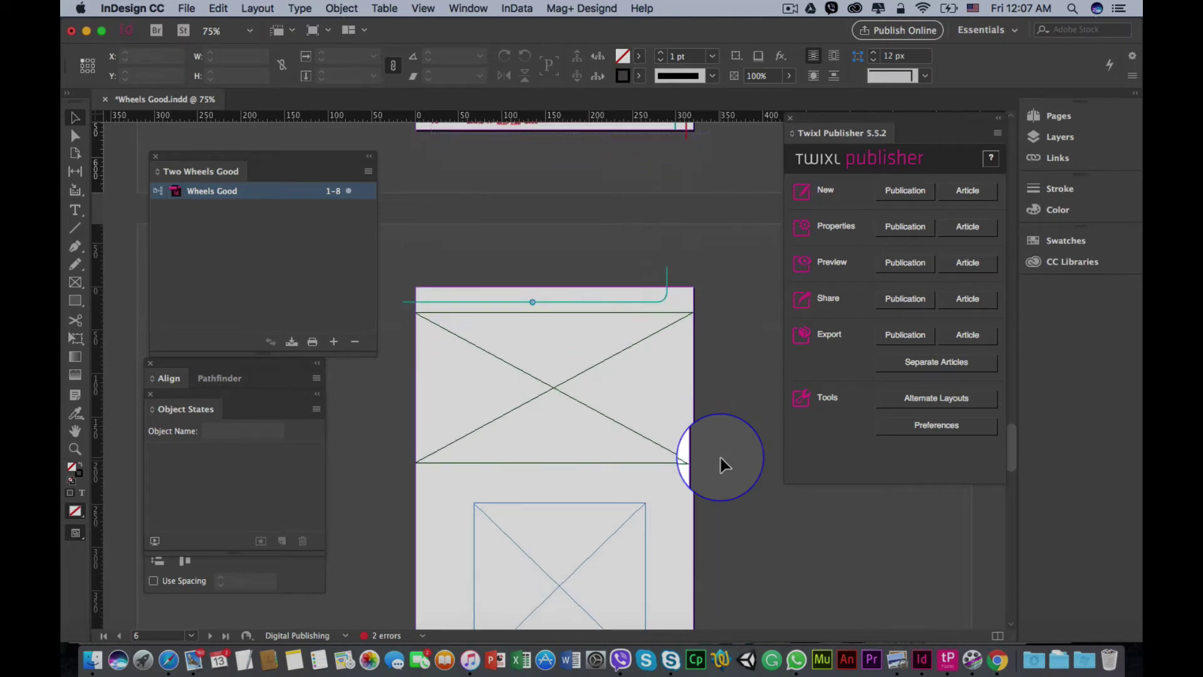
scroll(721, 464, up, 3)
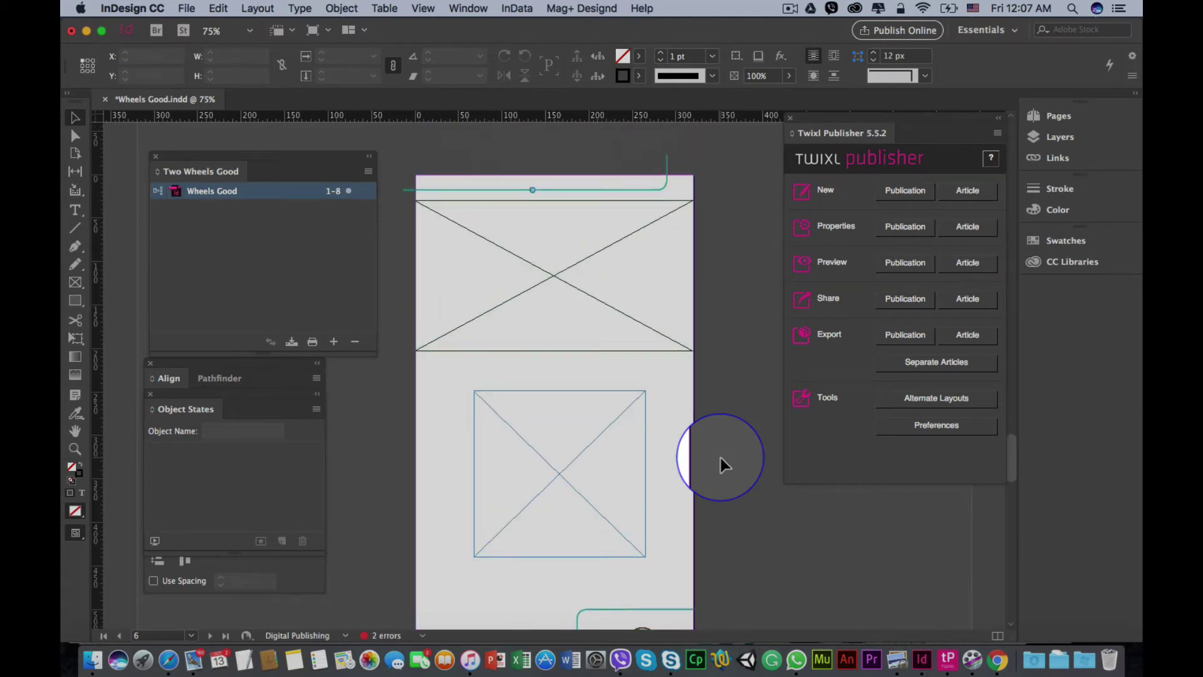
click(594, 243)
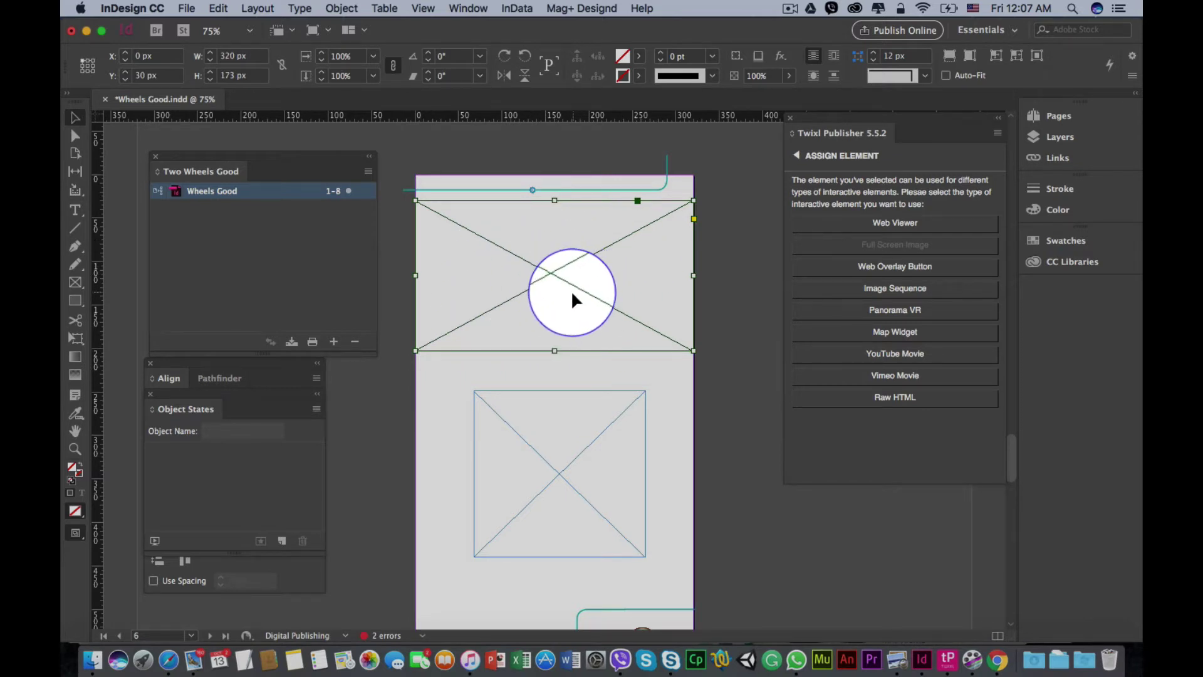
click(719, 290)
Browse the Links folder images in Place and load FrugalGroundPanScan-72dpi.jpg
click(185, 6)
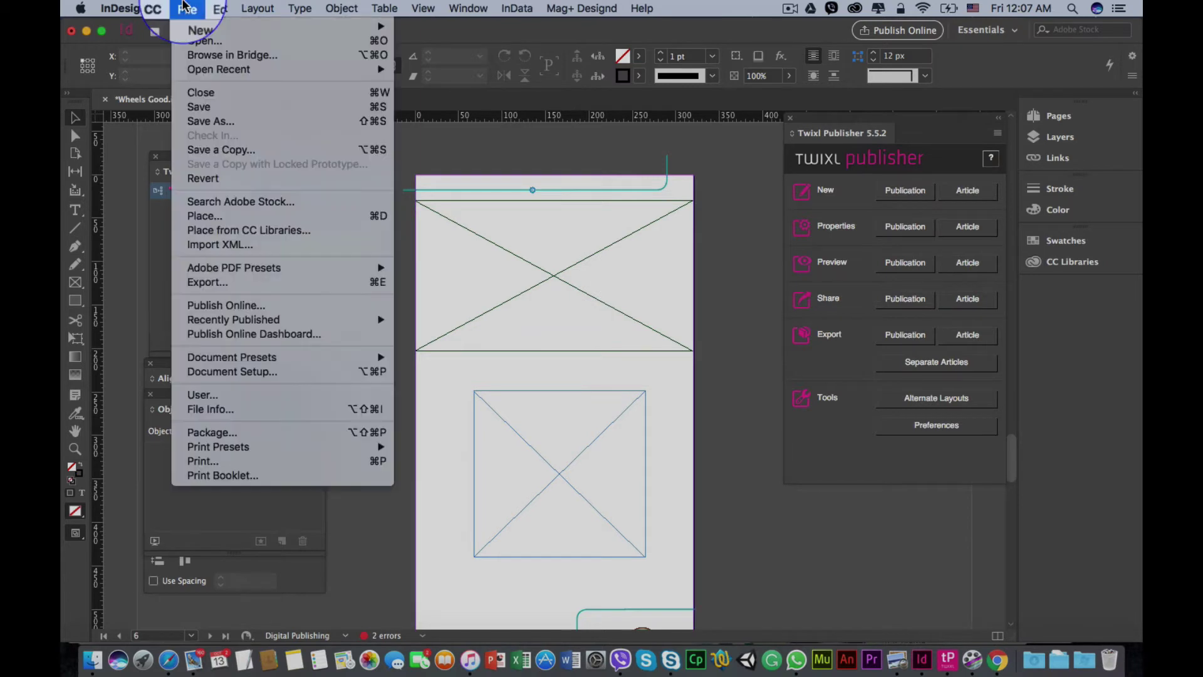
click(201, 216)
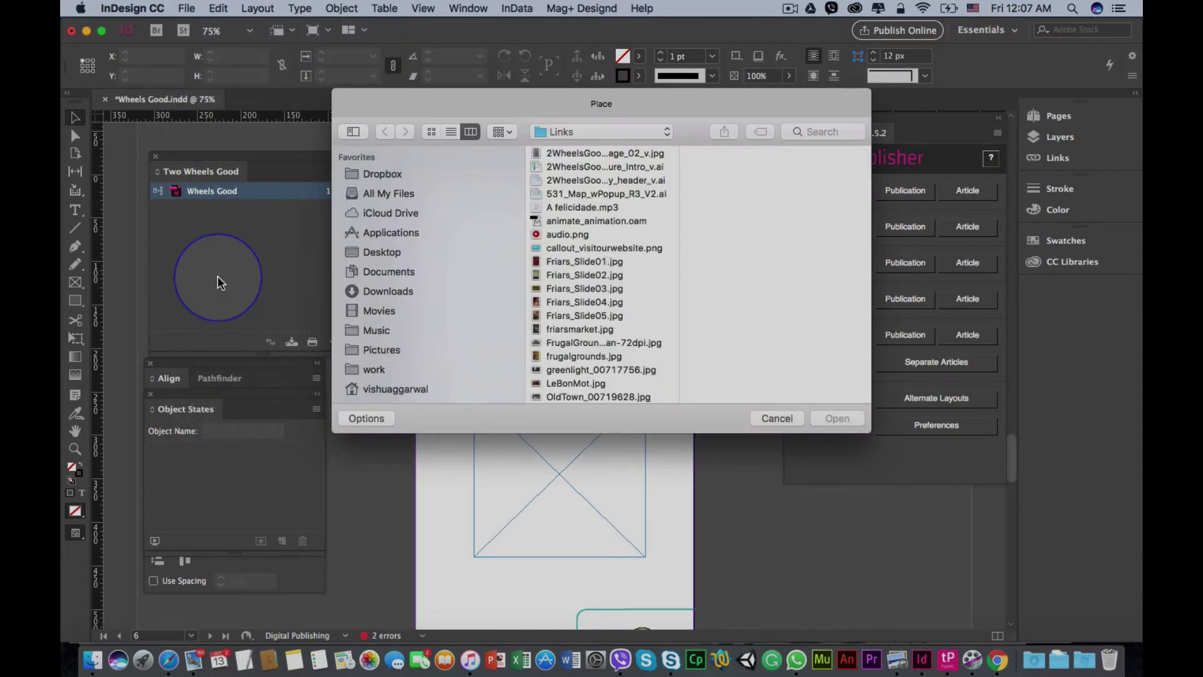
scroll(599, 269, down, 1)
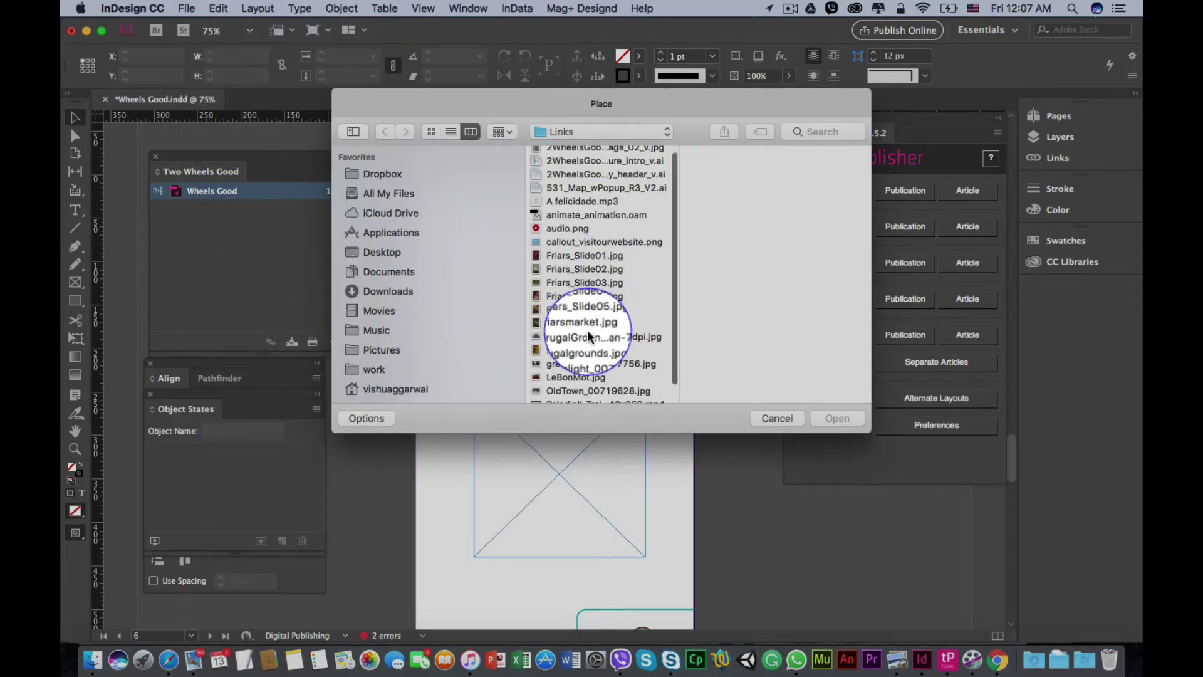
click(575, 350)
scroll(573, 351, down, 1)
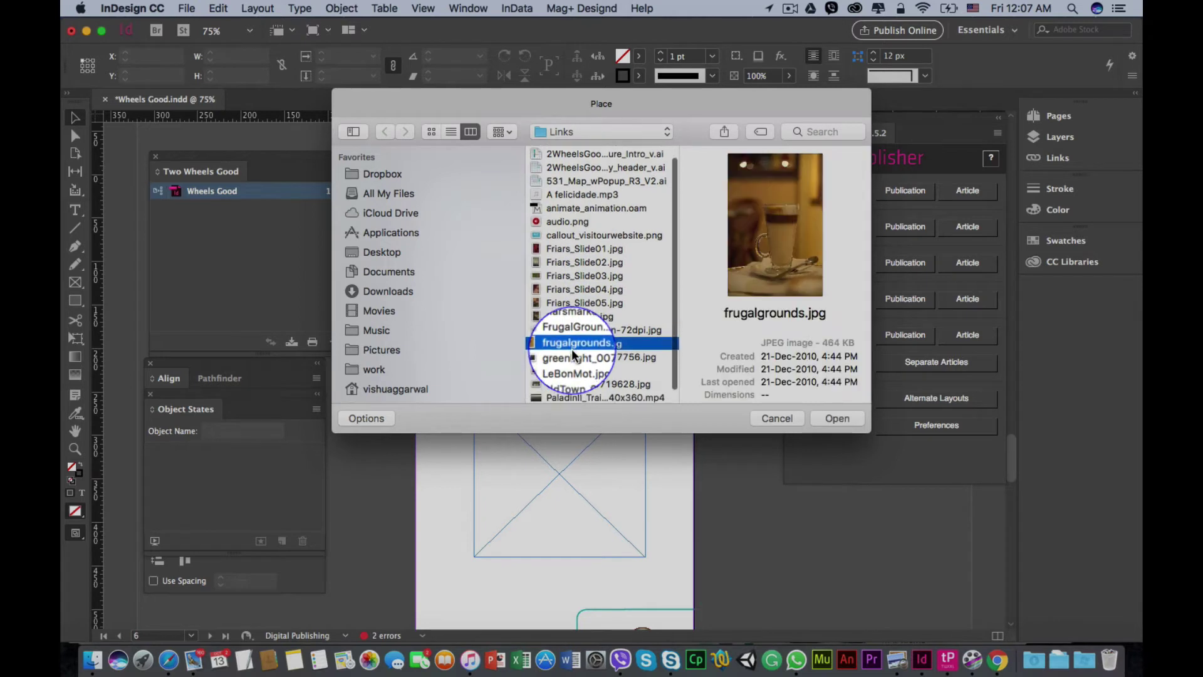
click(562, 385)
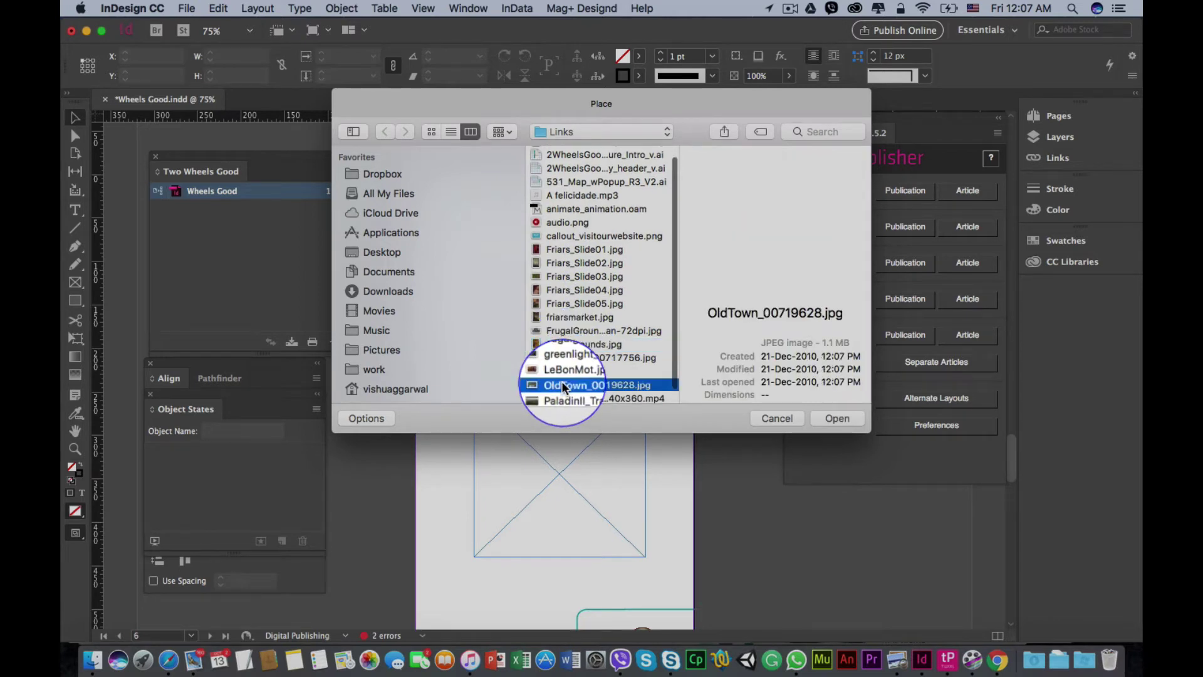
key(Up)
scroll(562, 386, up, 1)
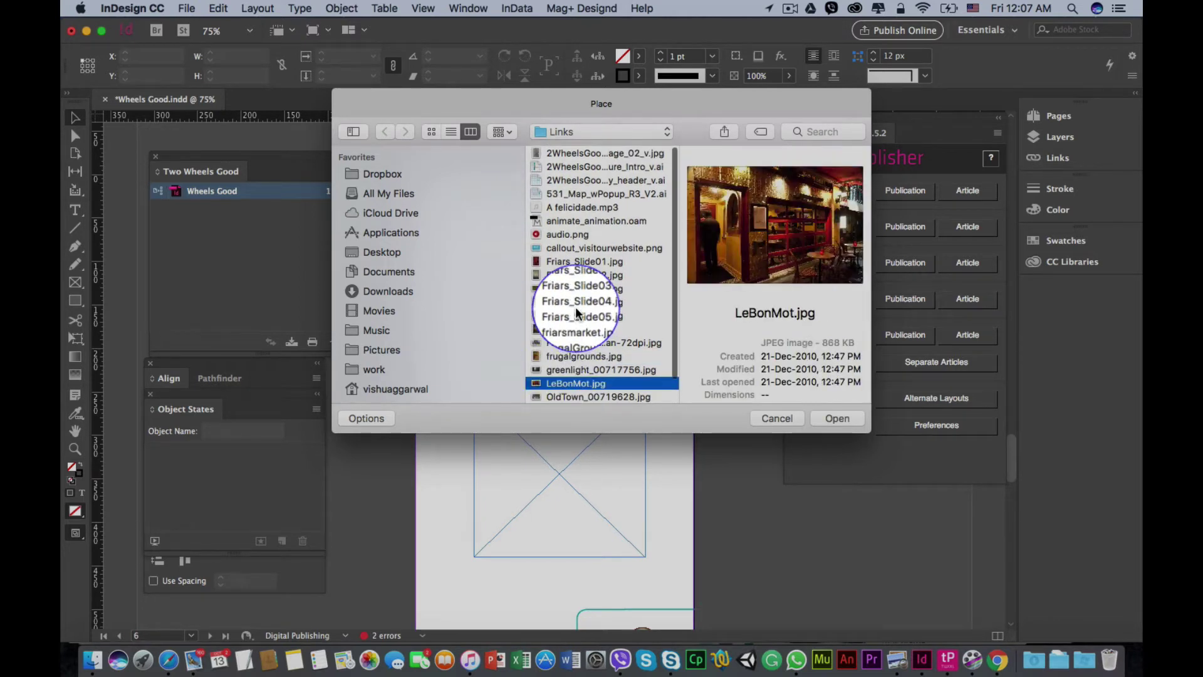
click(571, 370)
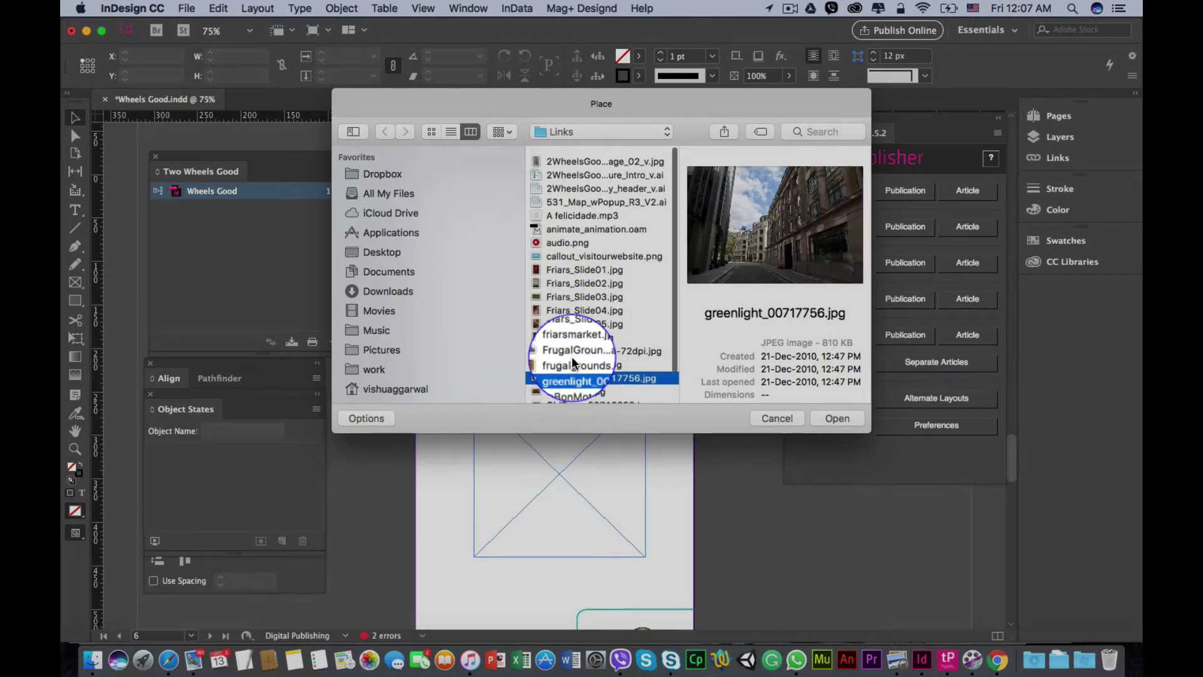
click(556, 344)
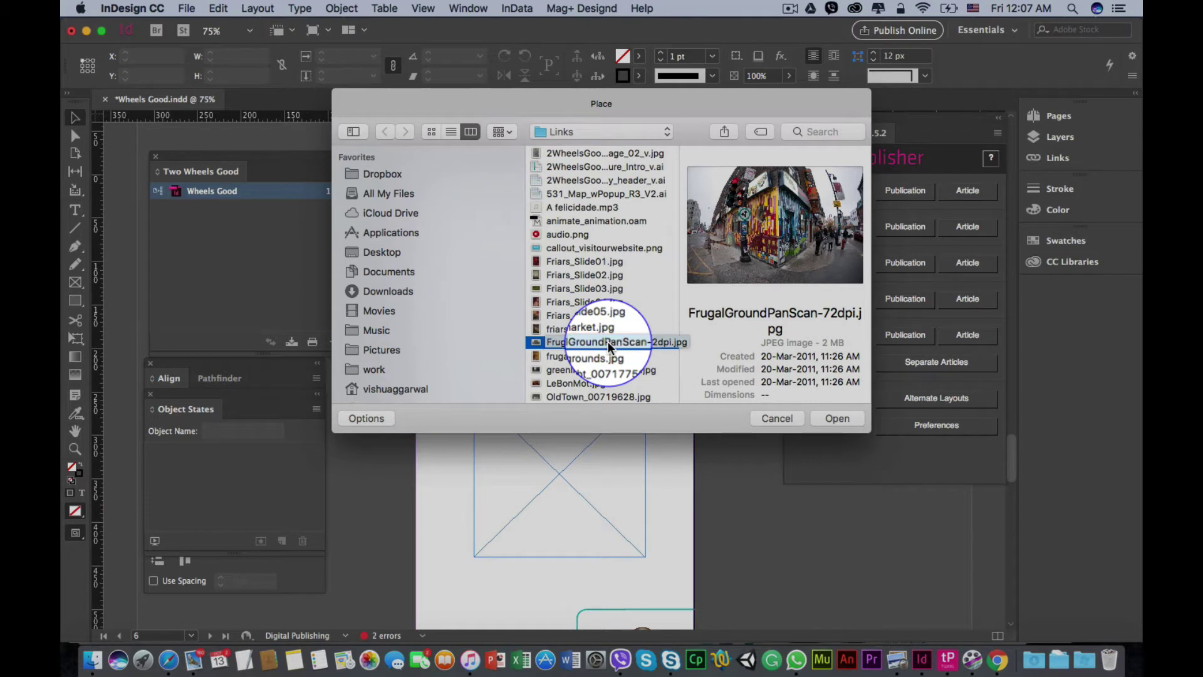
click(826, 424)
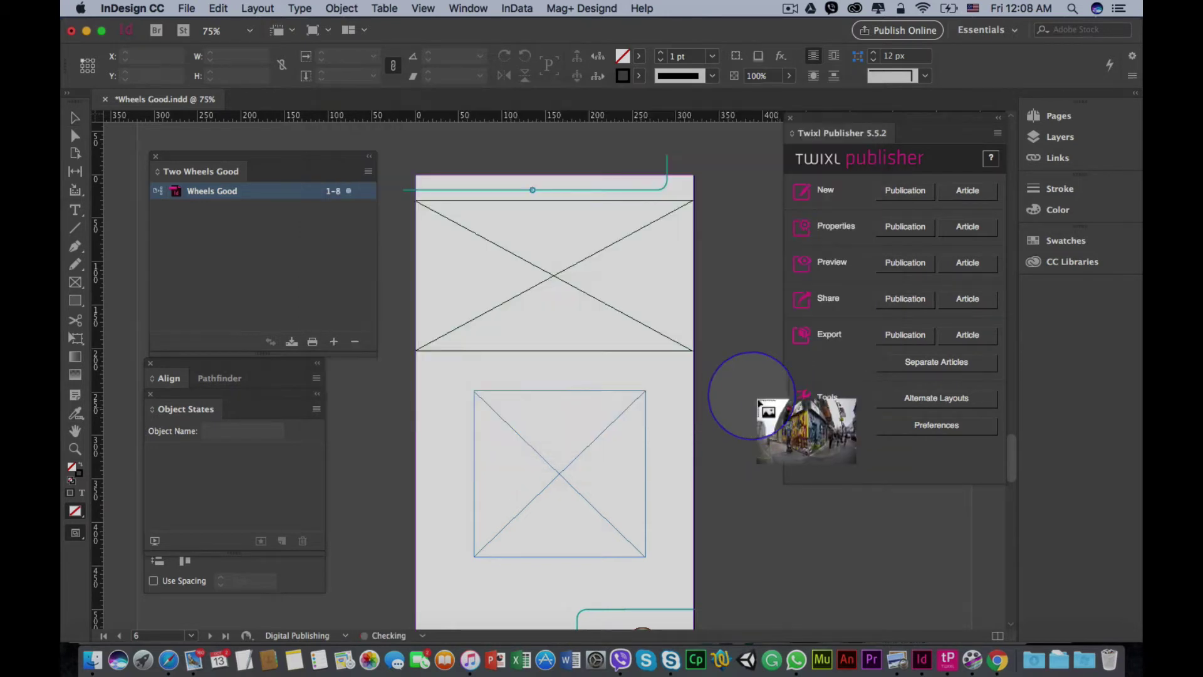
Drop the graffiti photo beside page 6, then cut and paste it into the top frame
scroll(711, 403, down, 1)
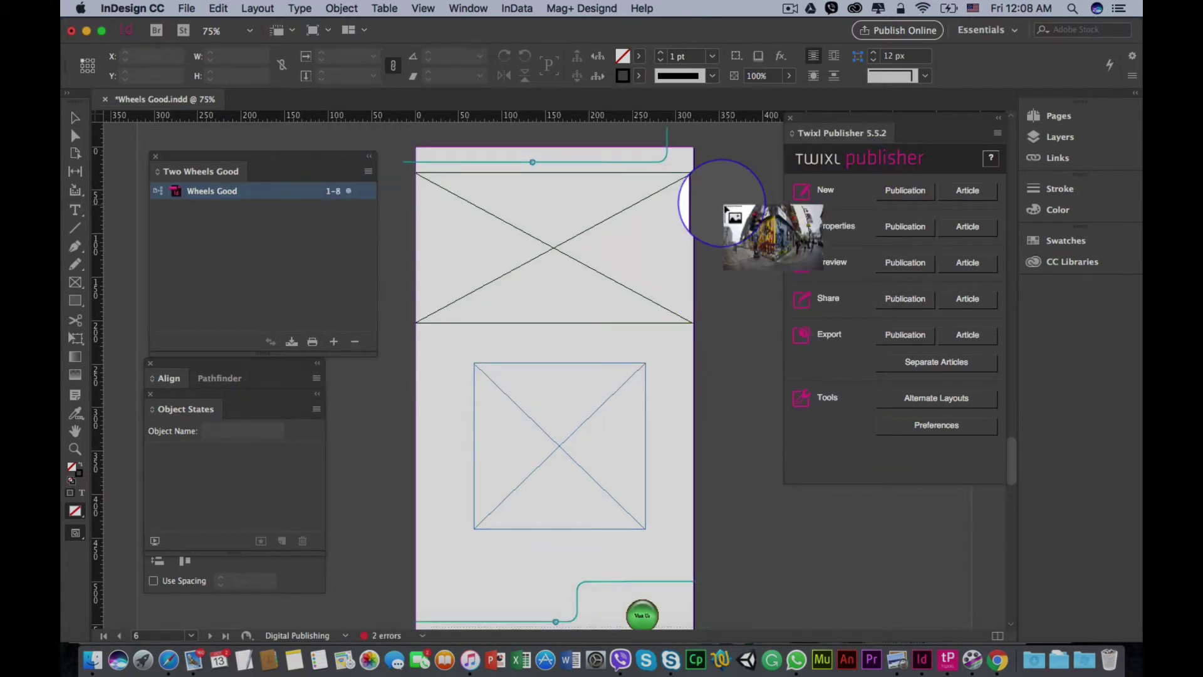
click(708, 207)
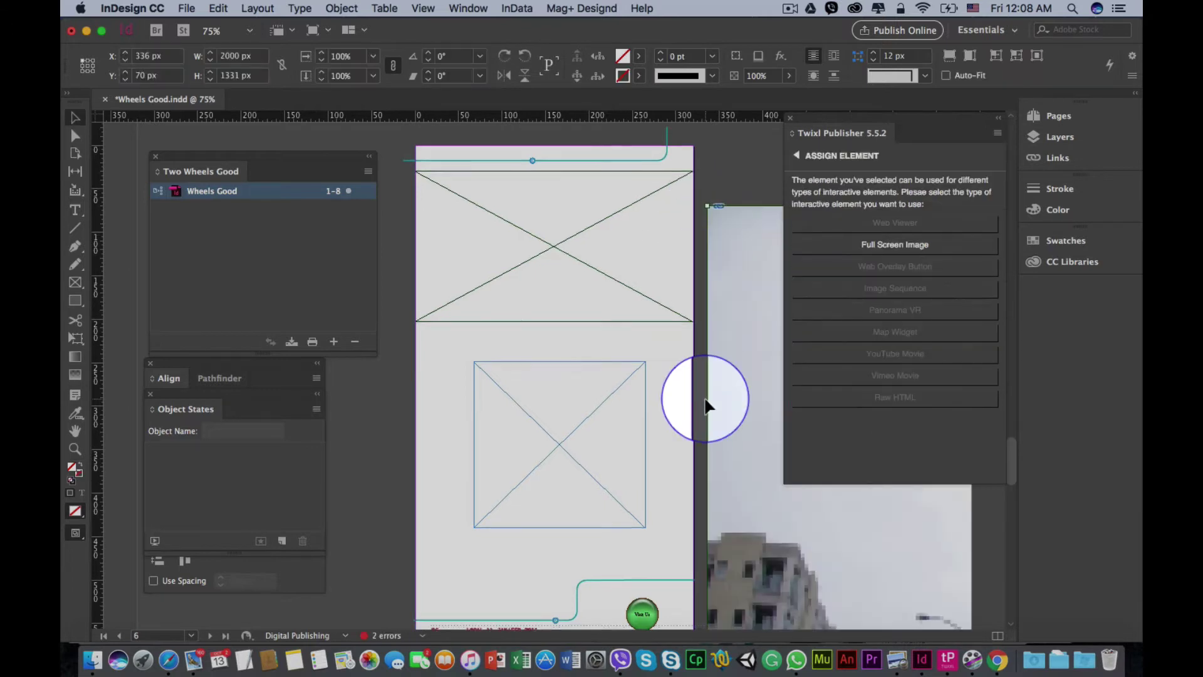
scroll(707, 403, down, 5)
scroll(707, 403, up, 10)
scroll(706, 406, down, 5)
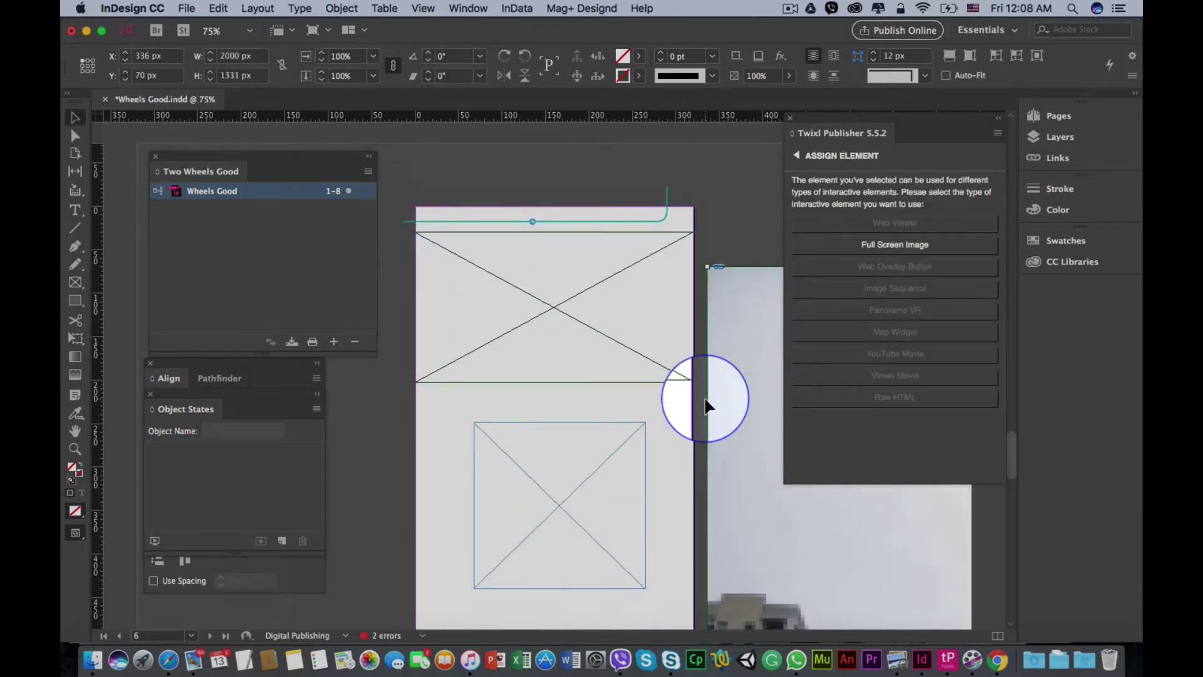
click(219, 8)
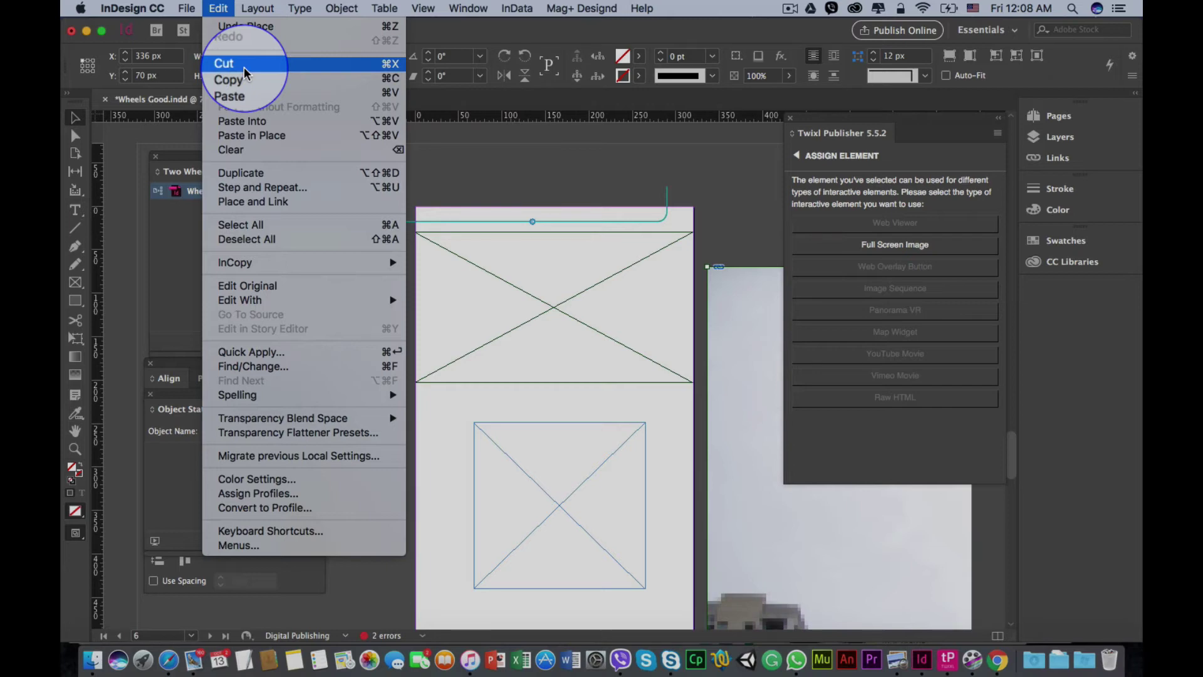
click(245, 68)
click(514, 310)
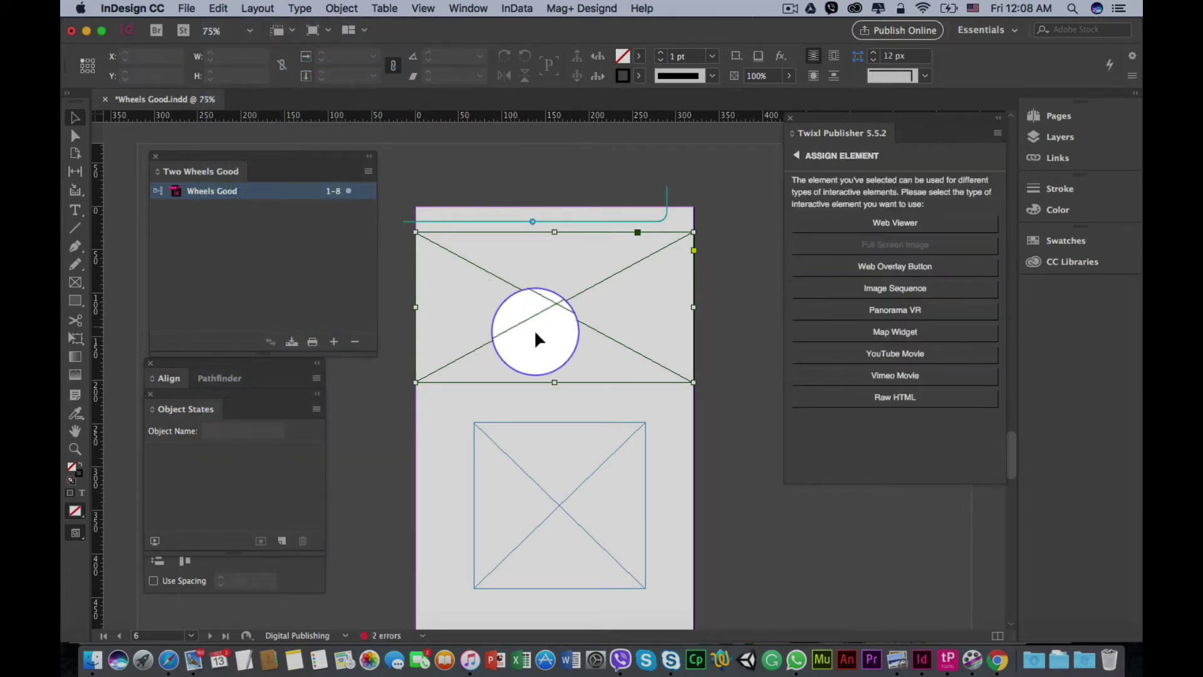
click(218, 8)
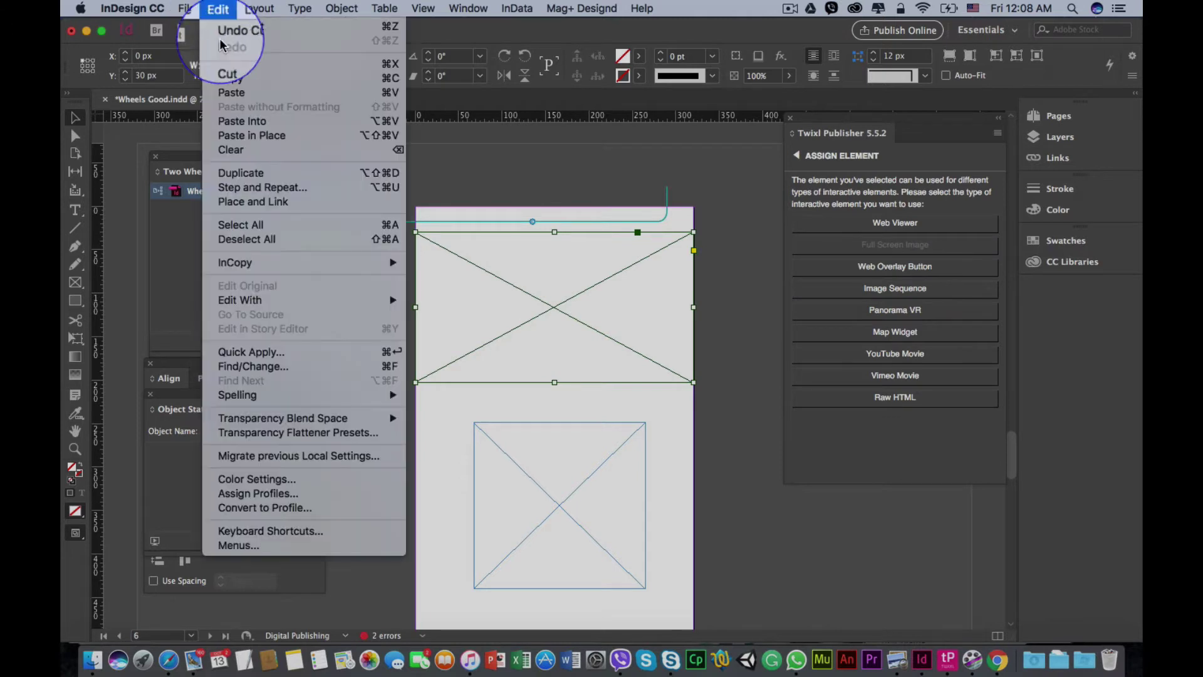
click(245, 122)
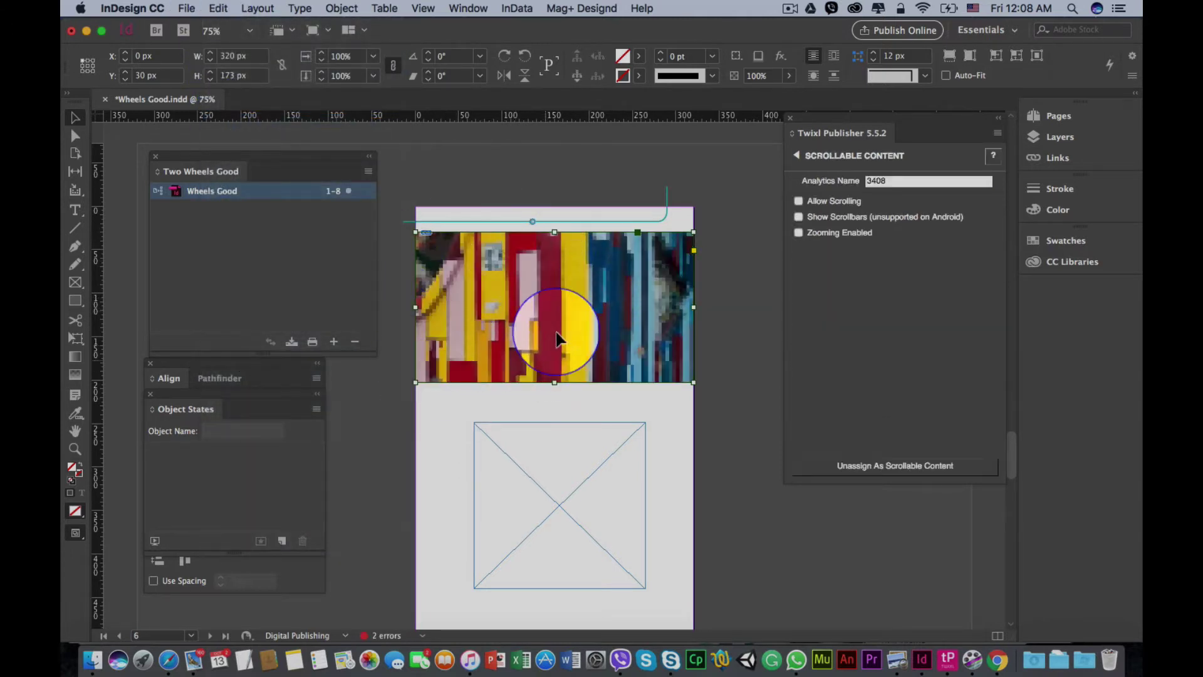
Centre the graffiti photo in its frame and adjust its position
right_click(510, 324)
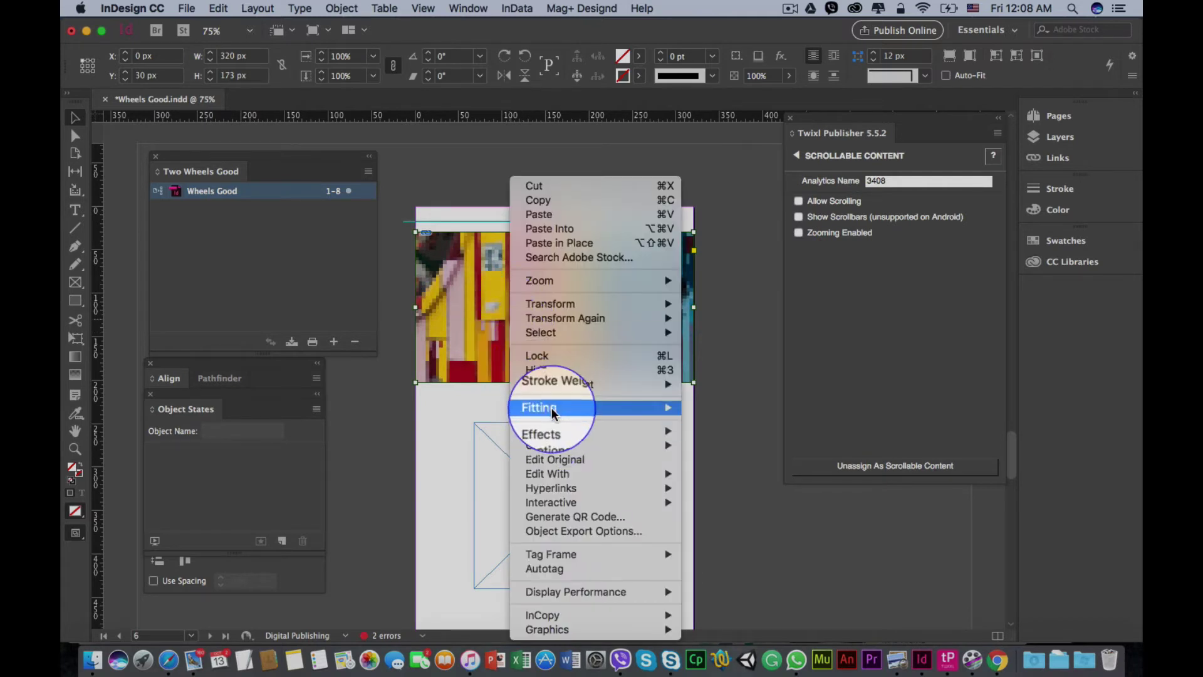
mouse_move(578, 406)
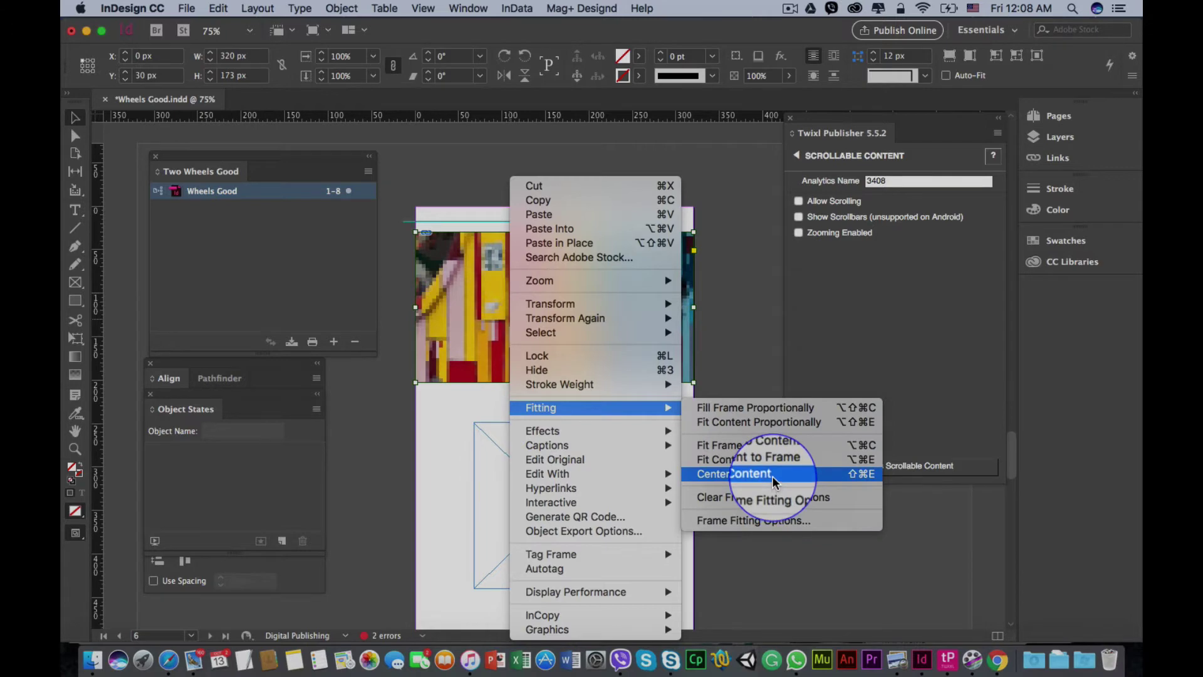
click(772, 479)
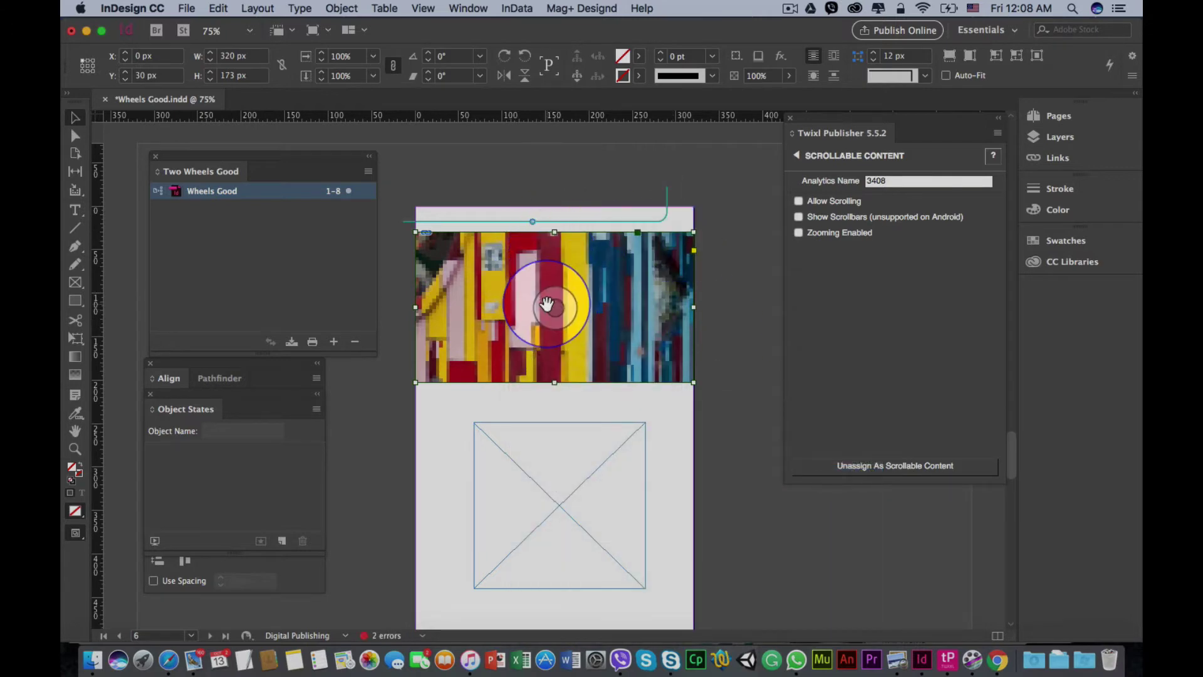
drag(547, 305, 547, 369)
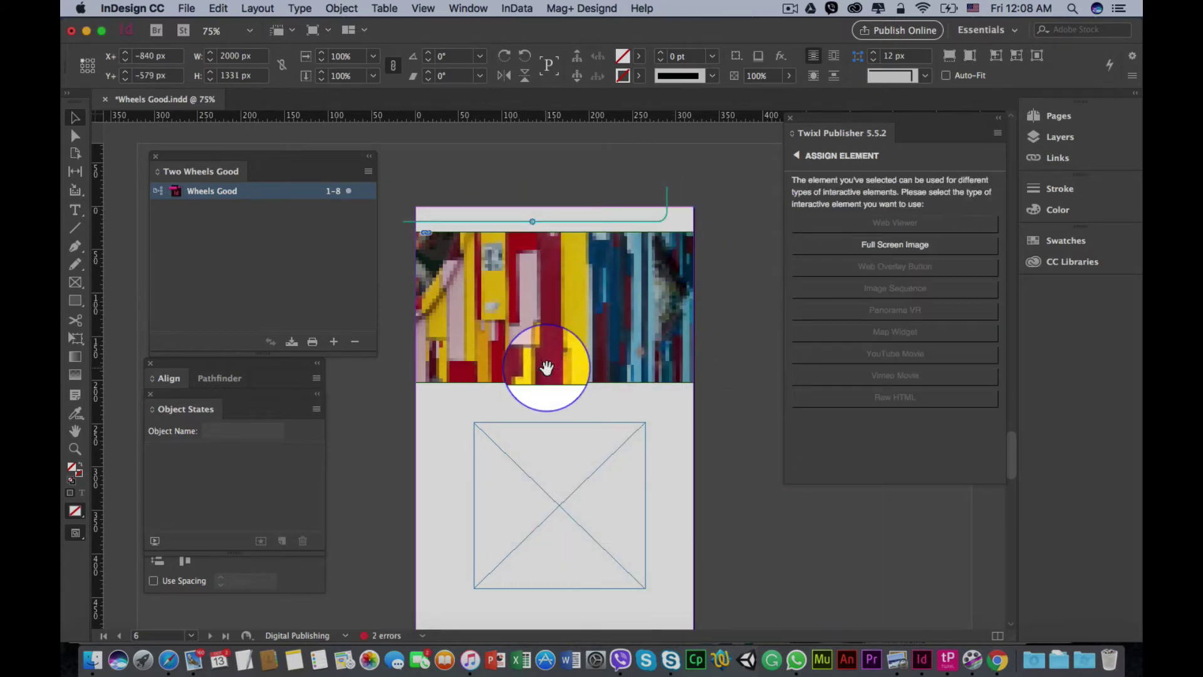
scroll(421, 299, up, 5)
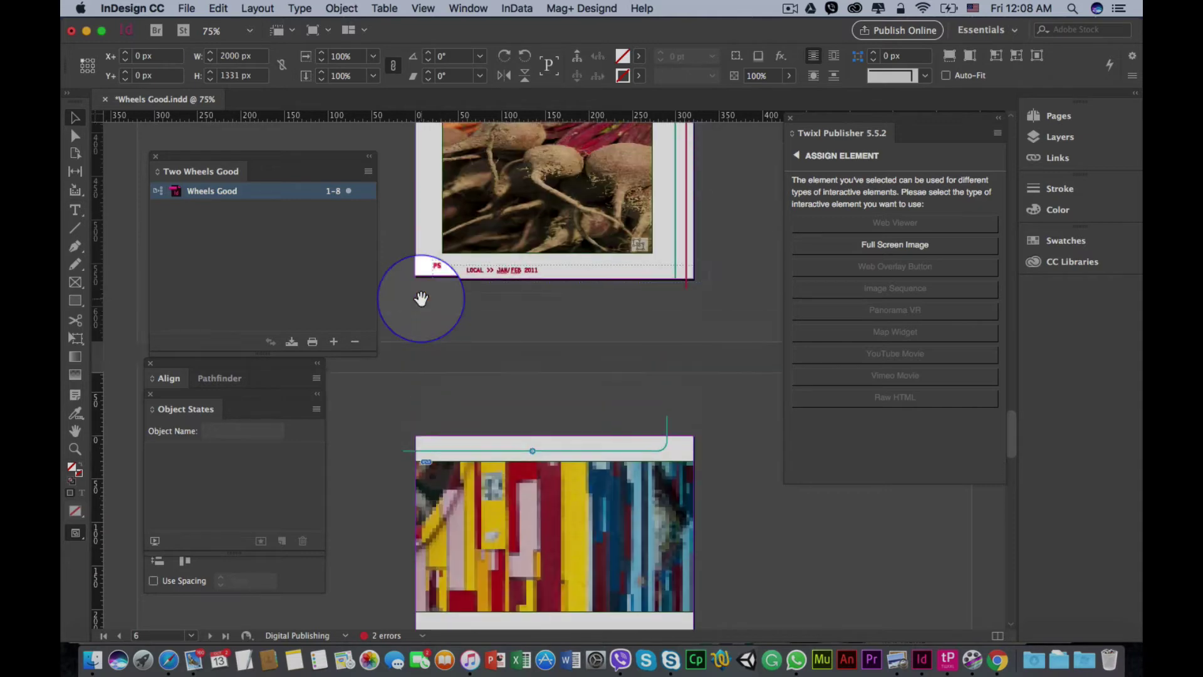
scroll(420, 357, down, 3)
Select the header image to review its Twixl element options, then deselect it
click(514, 396)
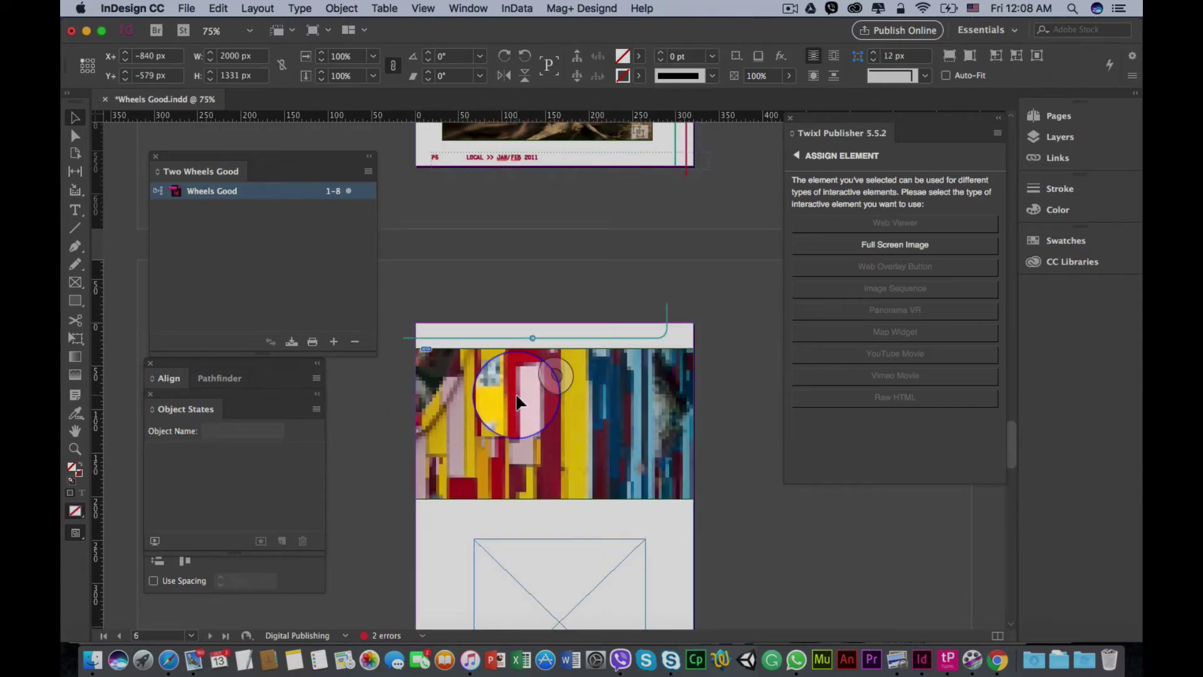
click(509, 407)
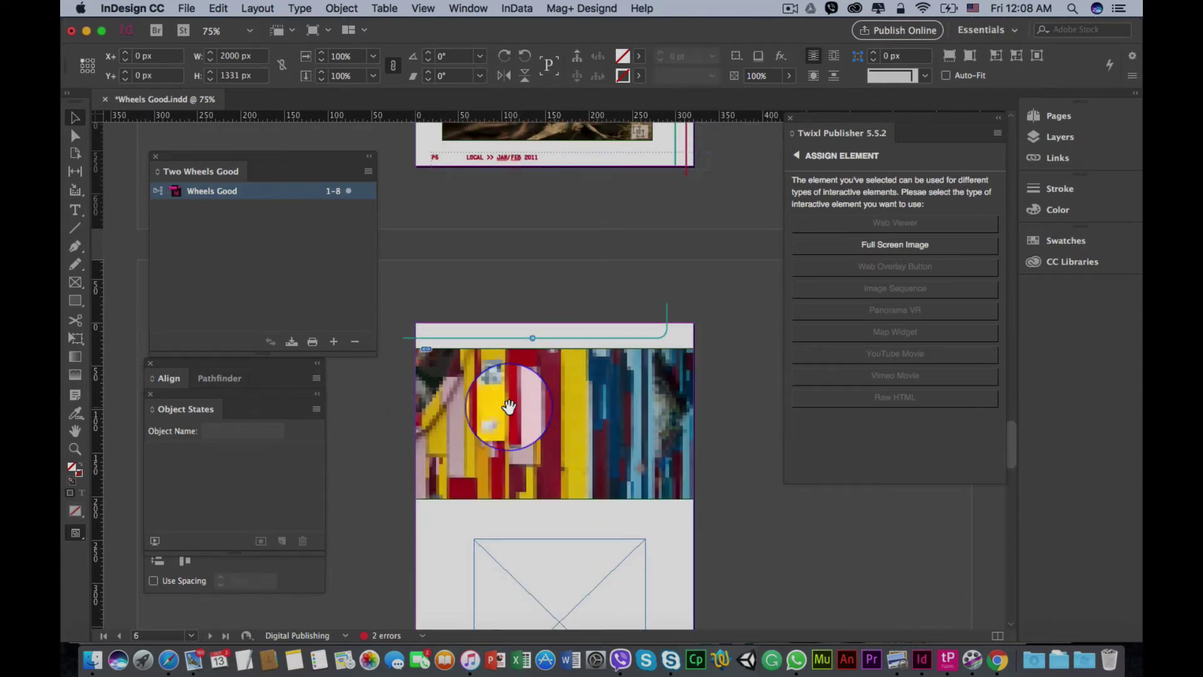
scroll(509, 407, down, 9)
scroll(509, 407, up, 7)
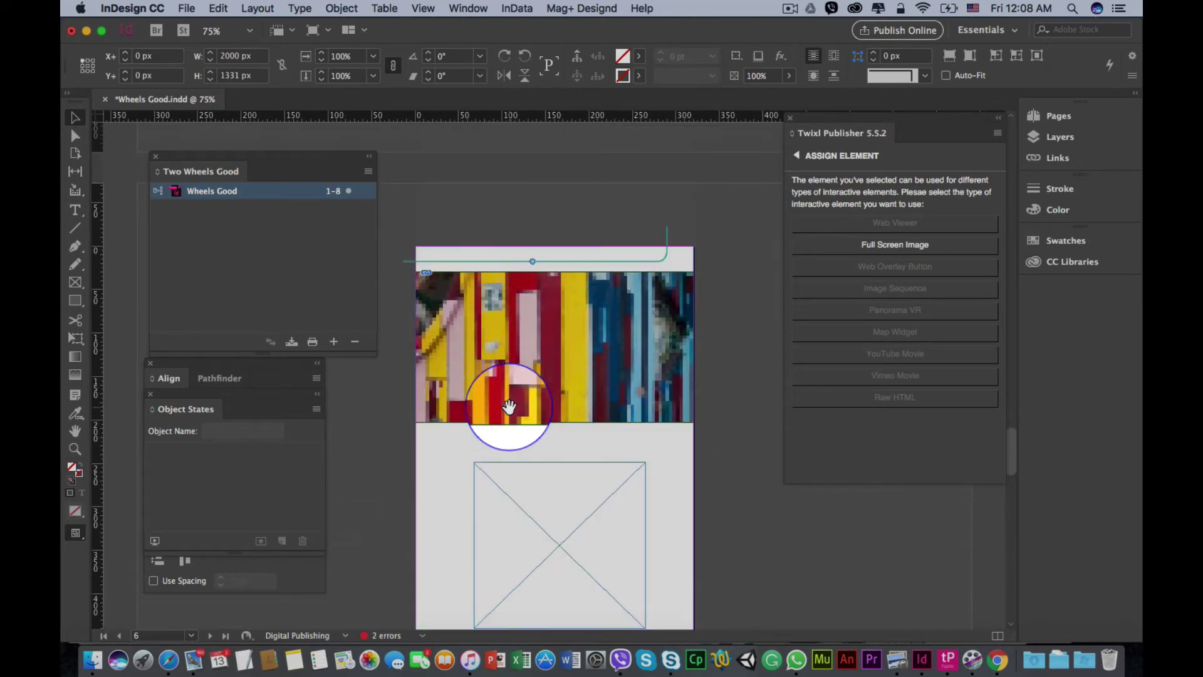
click(386, 367)
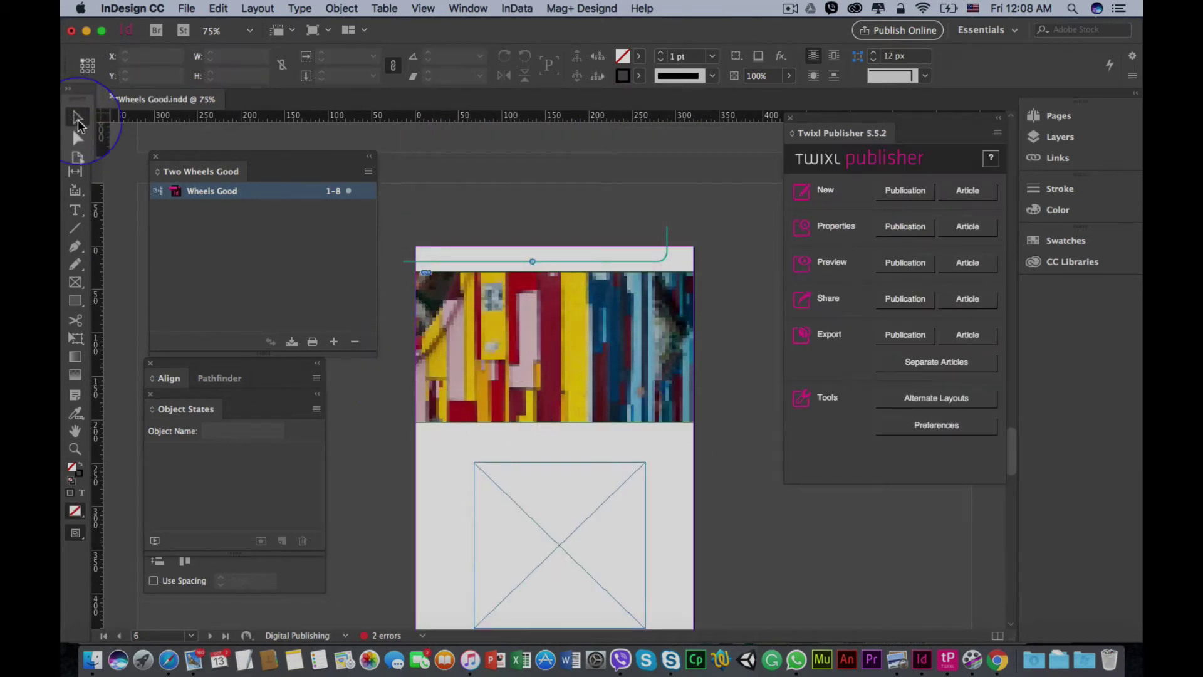
Select the empty placeholder frame below the header and launch Adobe Animate
scroll(439, 376, down, 2)
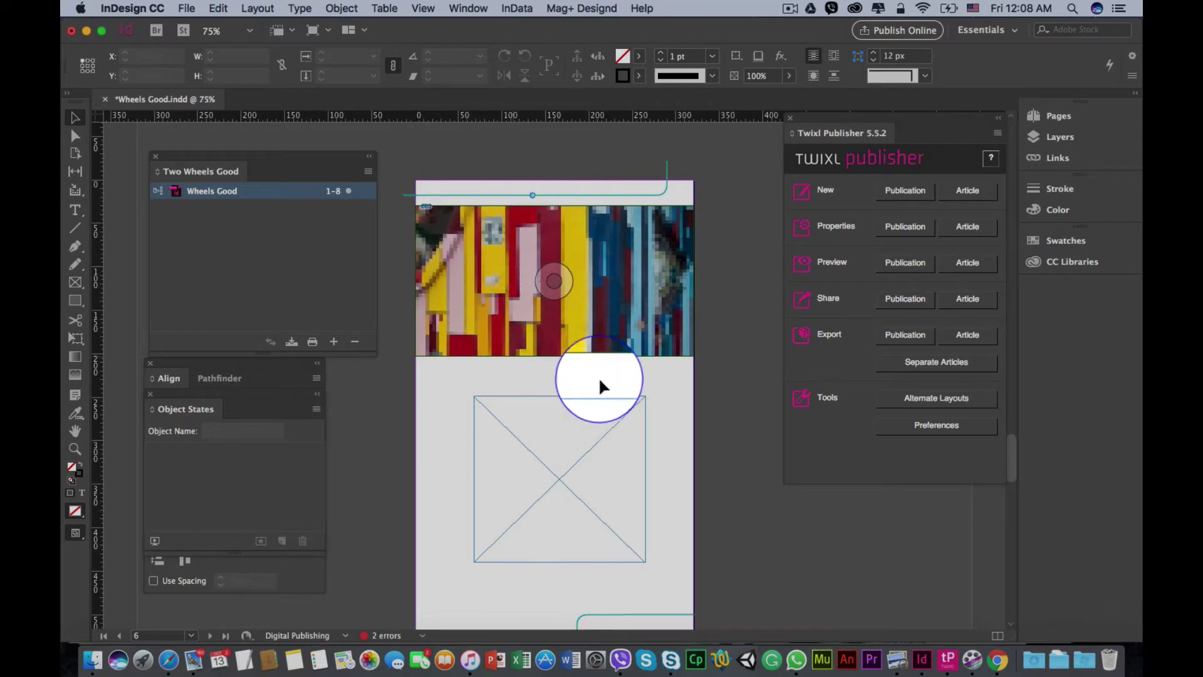
scroll(564, 242, down, 3)
click(523, 341)
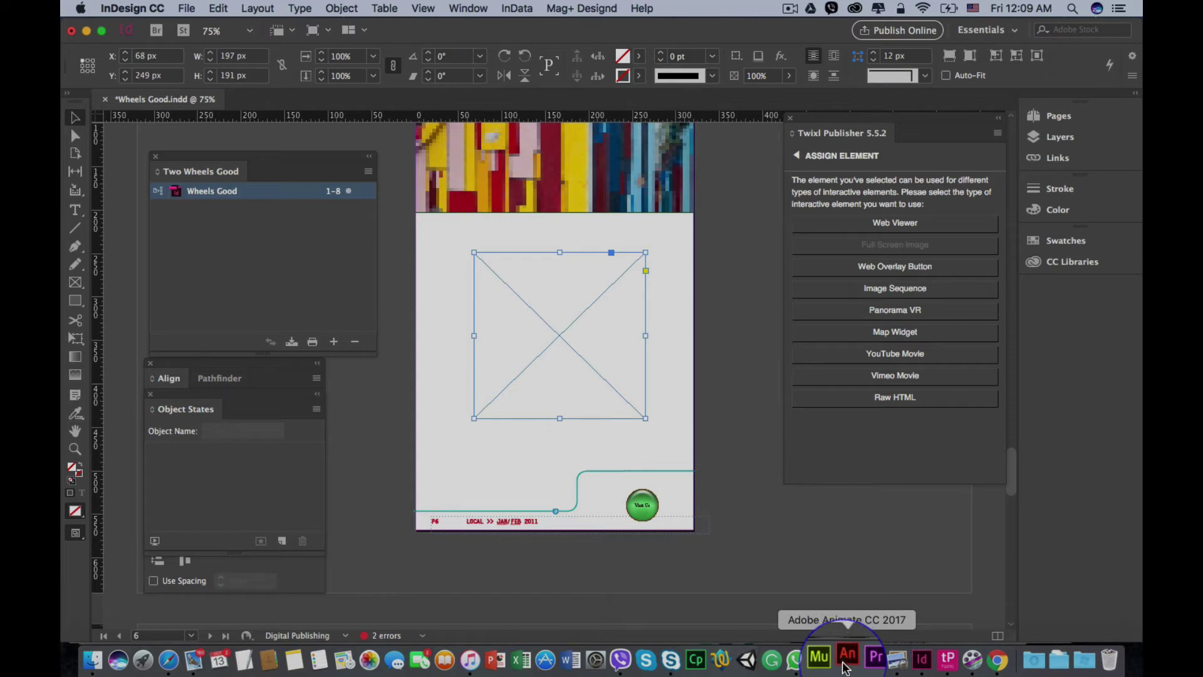
click(848, 658)
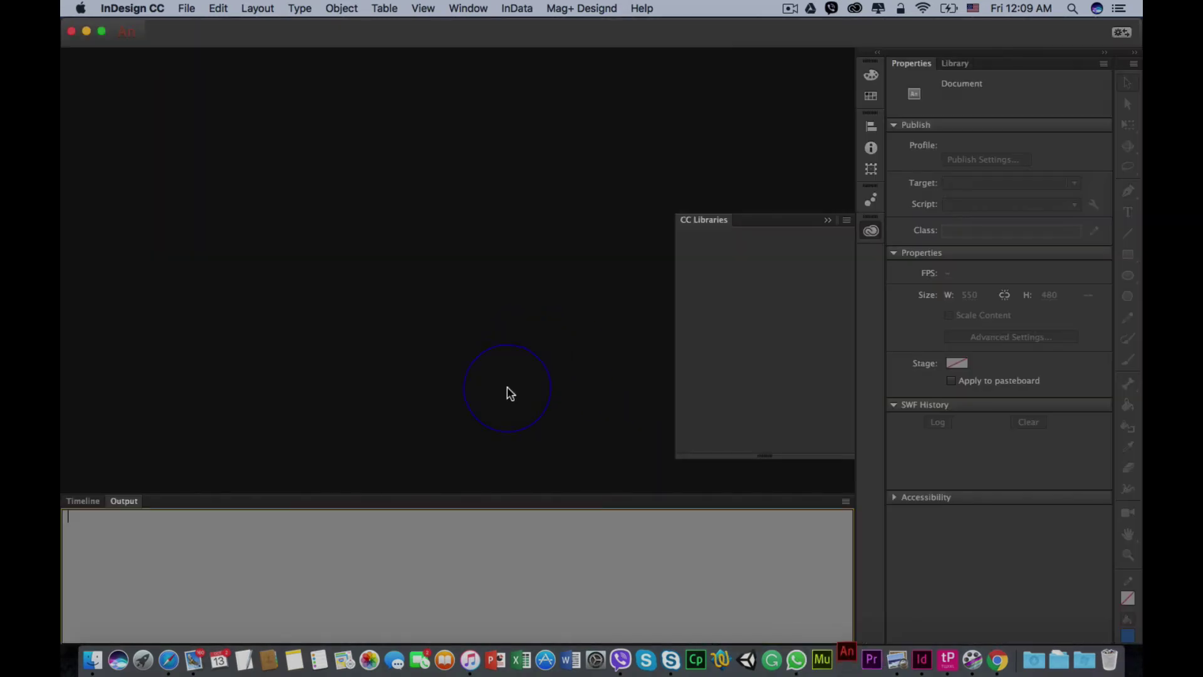
Close CC Libraries and start an HTML5 Canvas document from the Sample Animation template
click(826, 220)
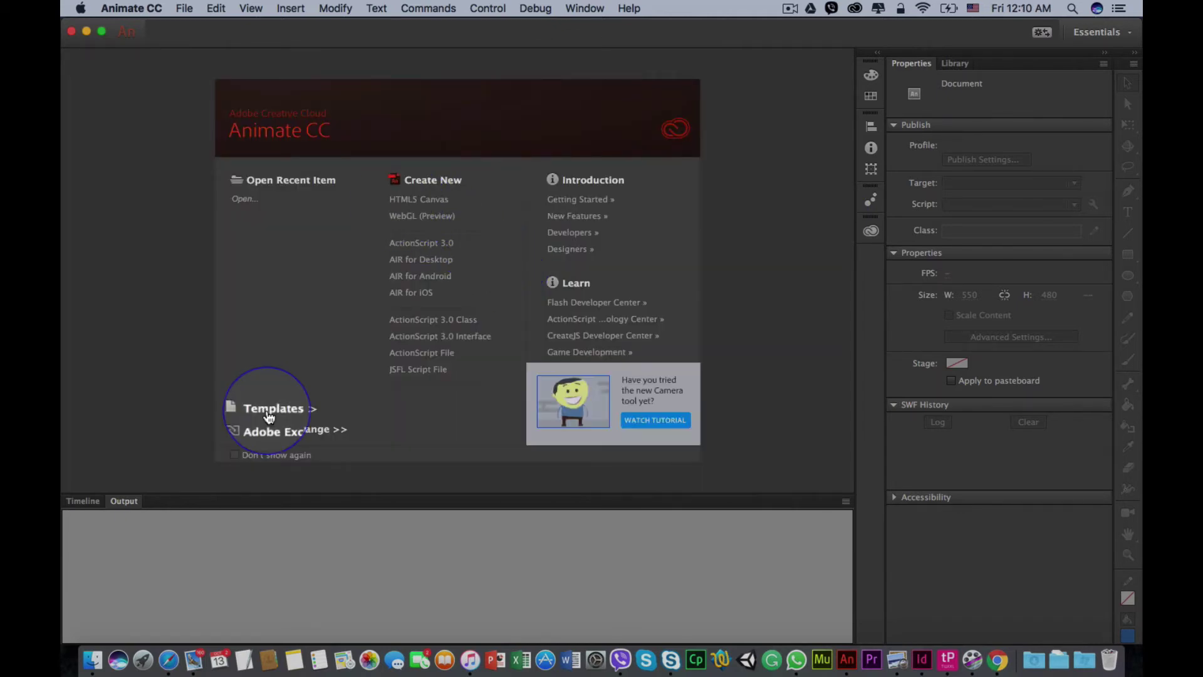
click(272, 411)
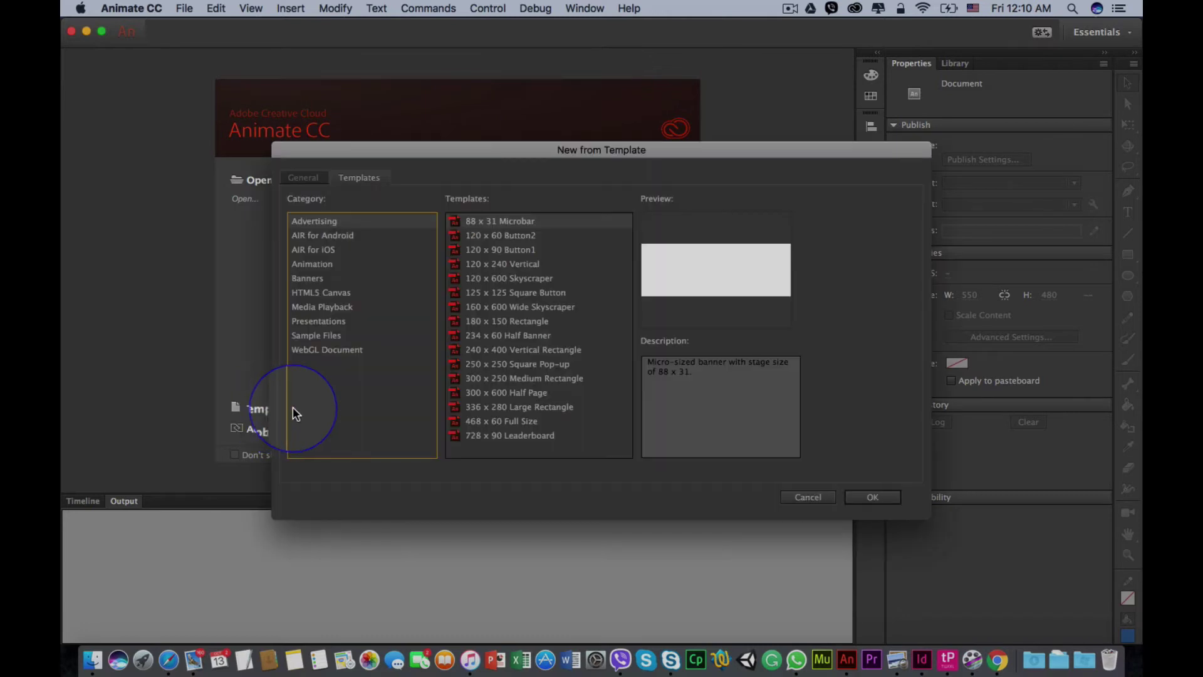
click(324, 293)
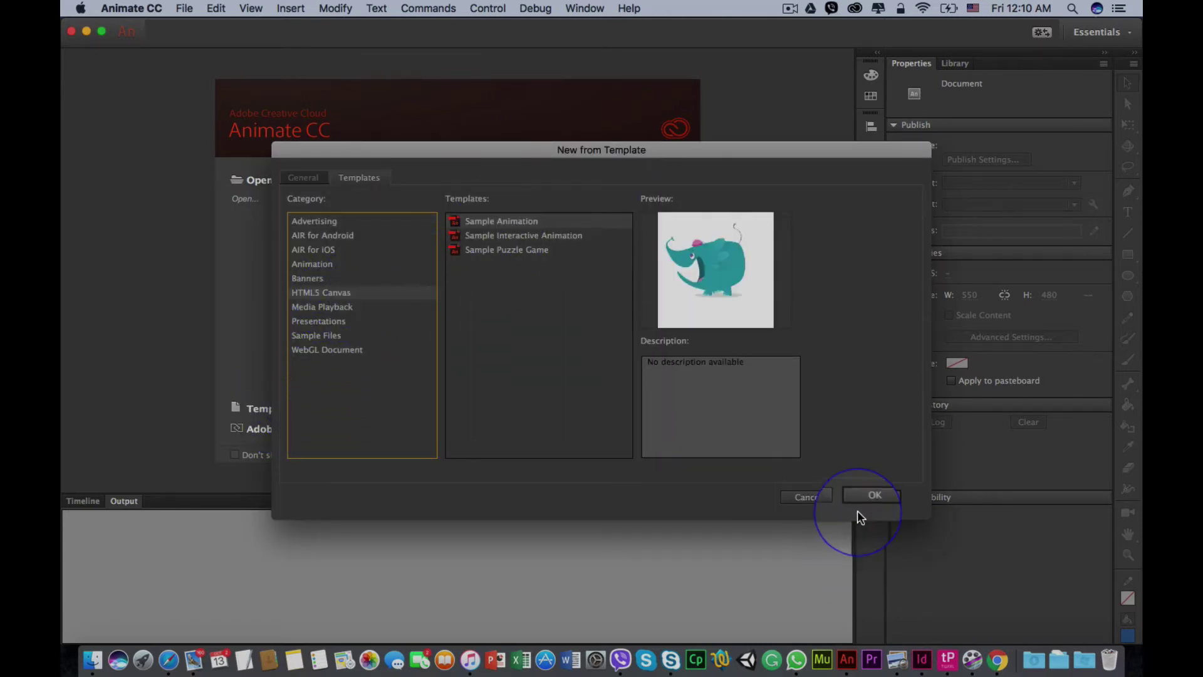
click(881, 494)
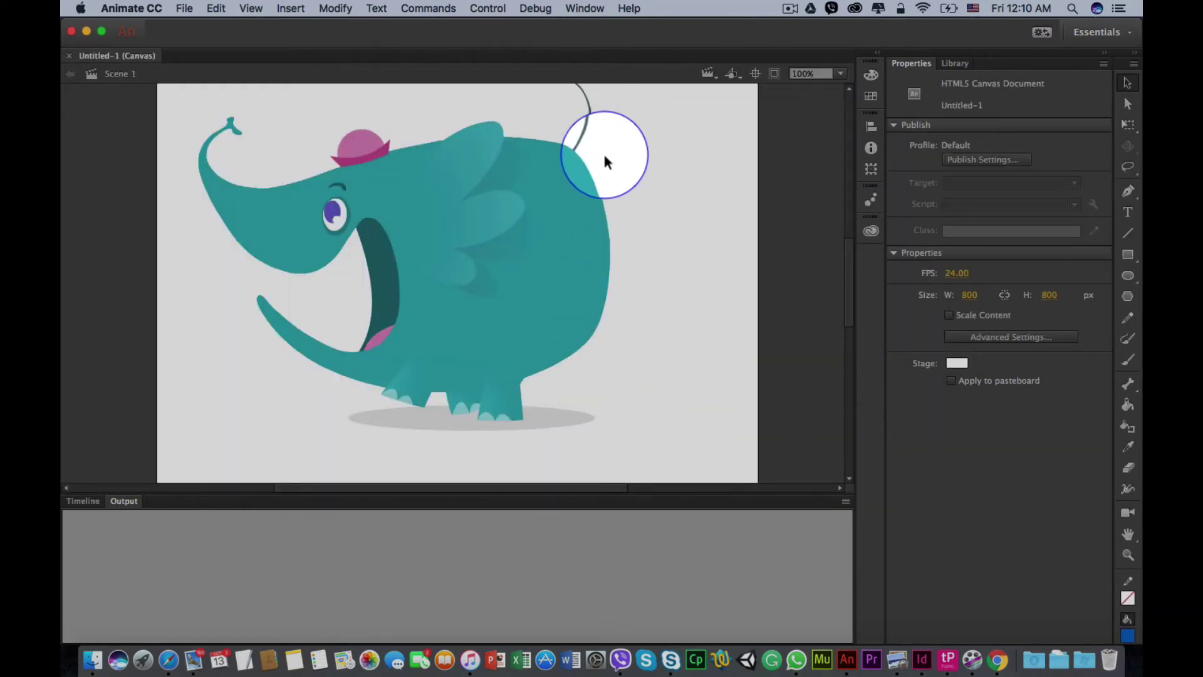
Test-play the elephant sample animation with Control > Test
click(429, 9)
mouse_move(489, 6)
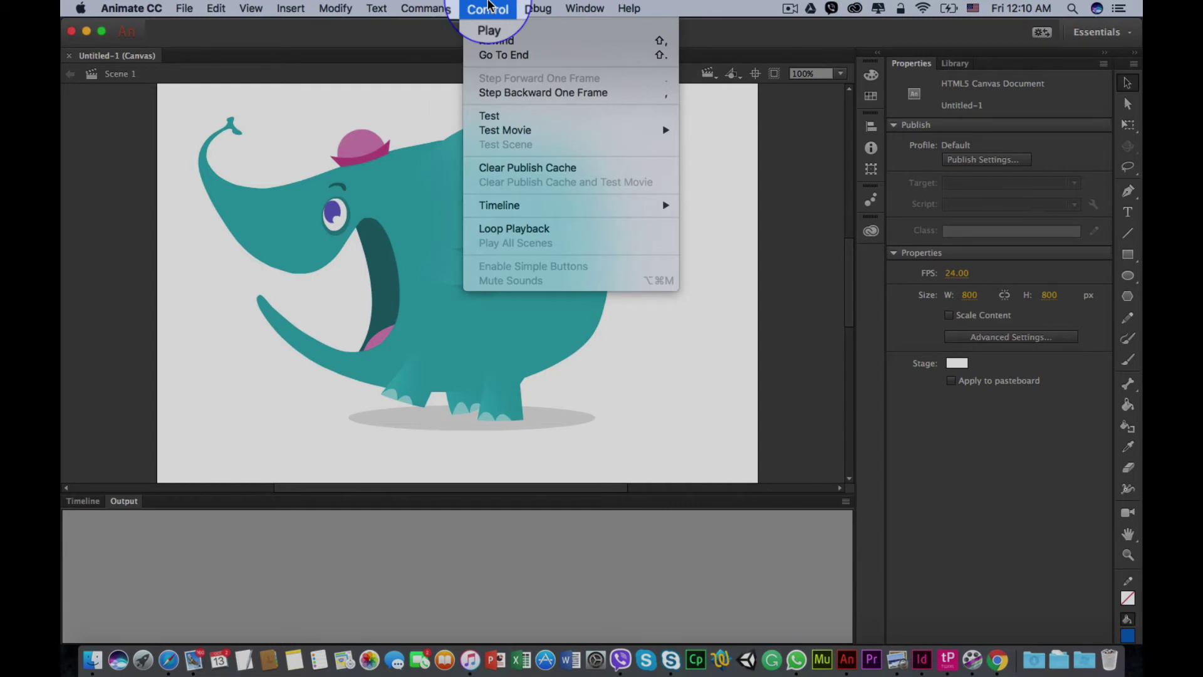
mouse_move(493, 132)
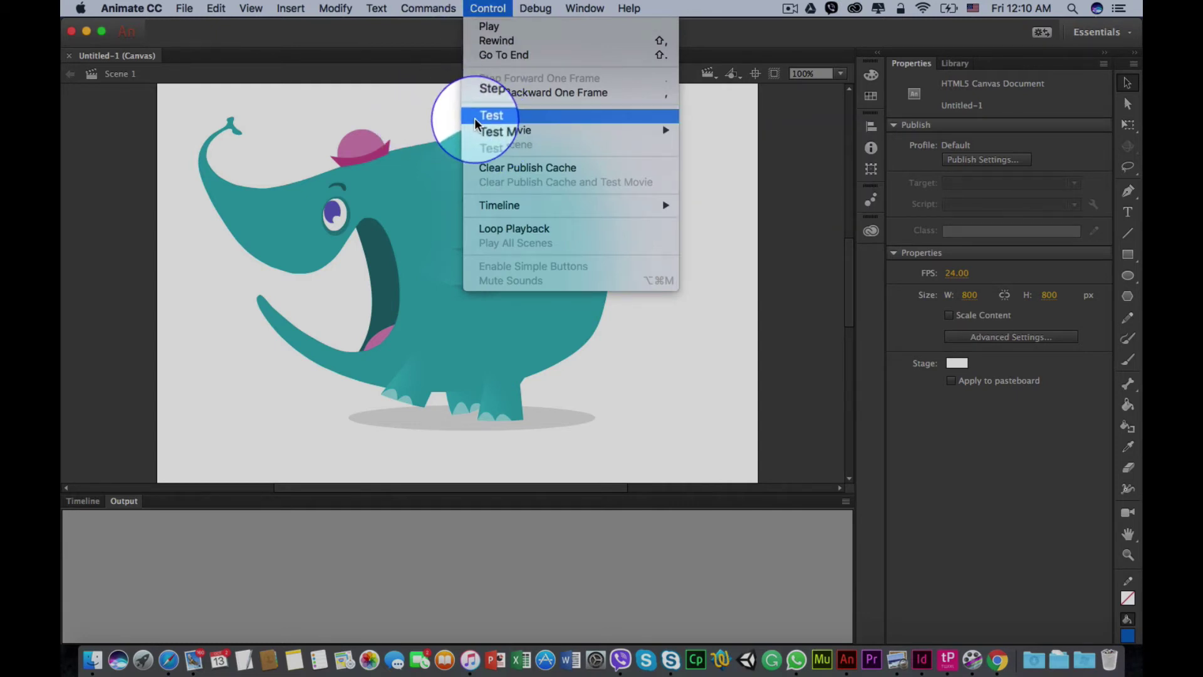
click(242, 234)
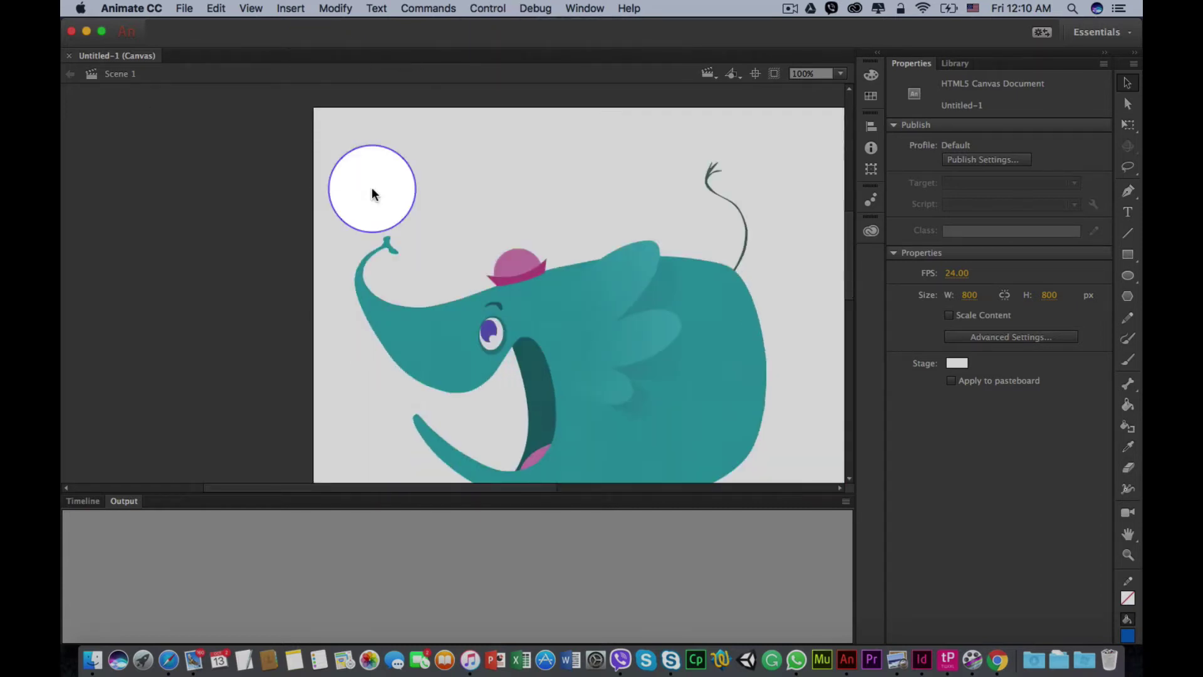
Enable OAM Package in Publish Settings, save it to the Two Wheels folder, and publish
click(175, 6)
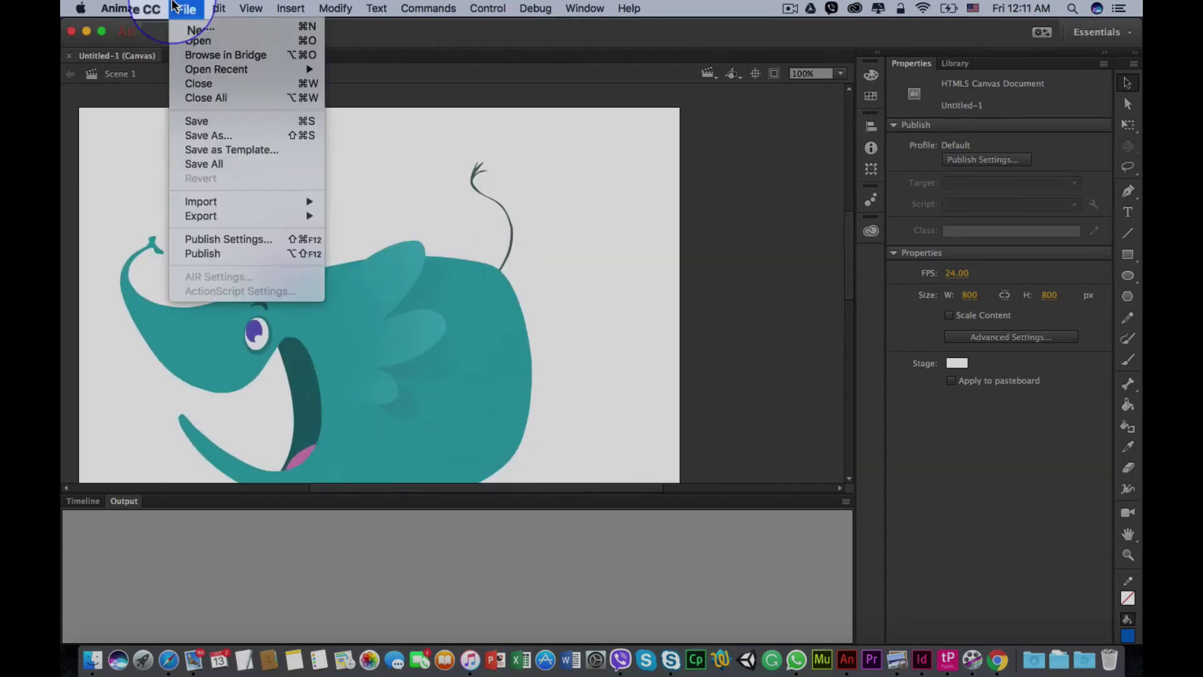
click(213, 239)
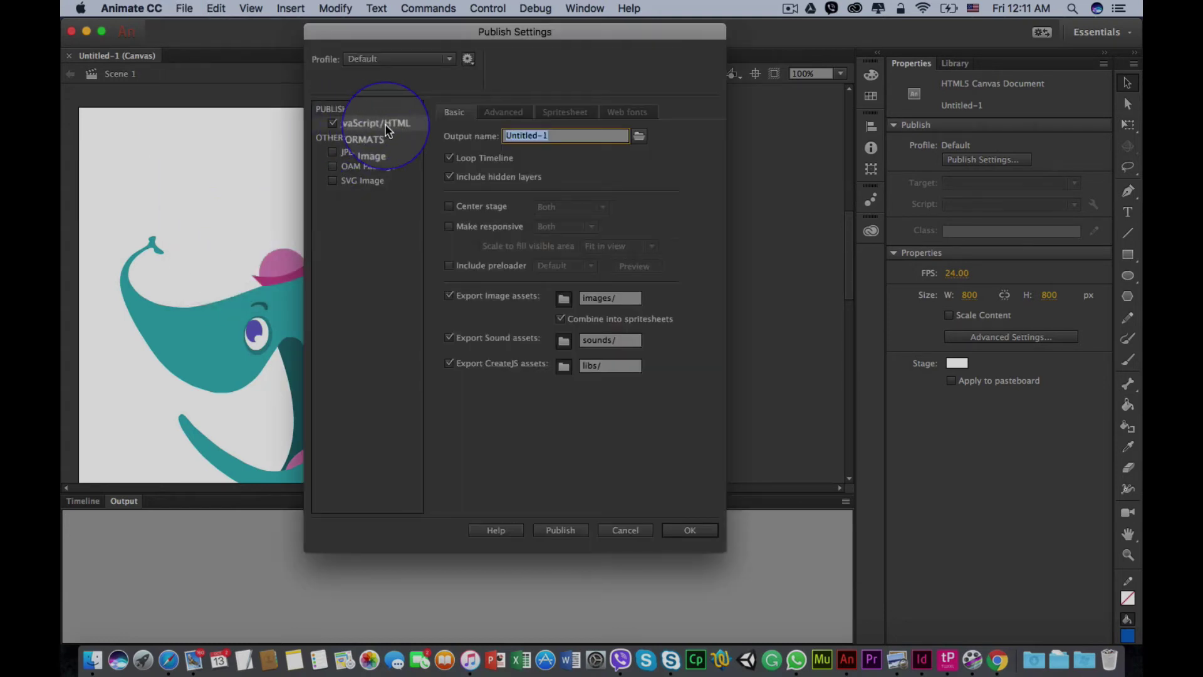
click(332, 124)
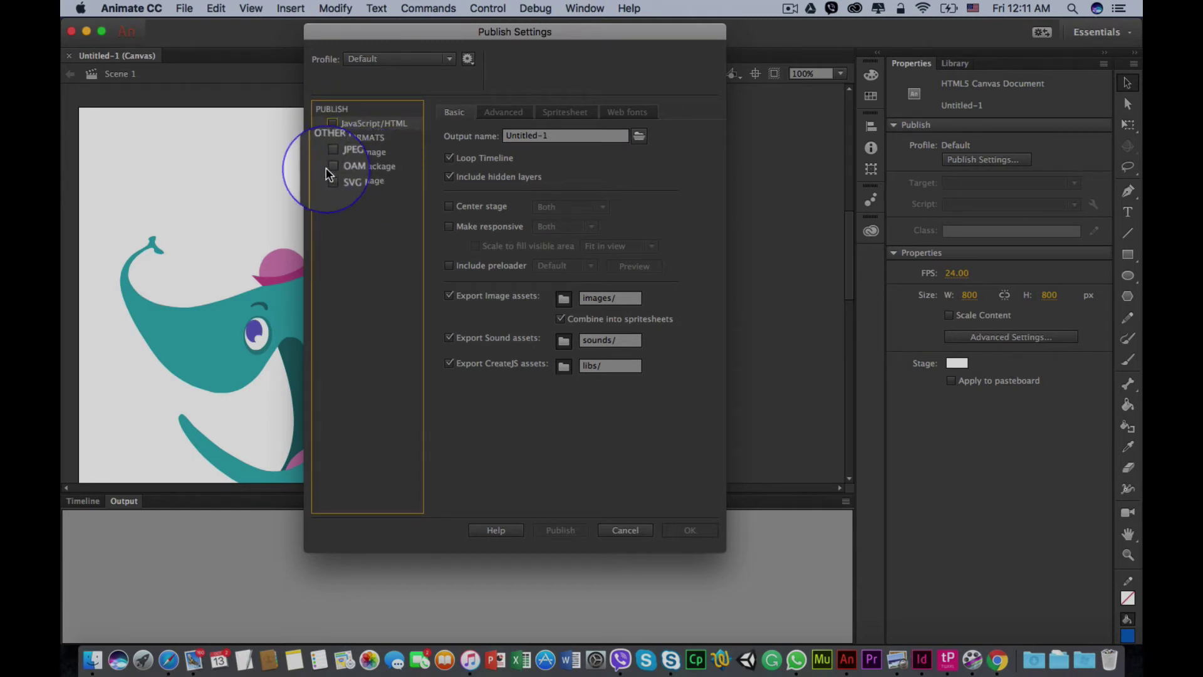
click(331, 166)
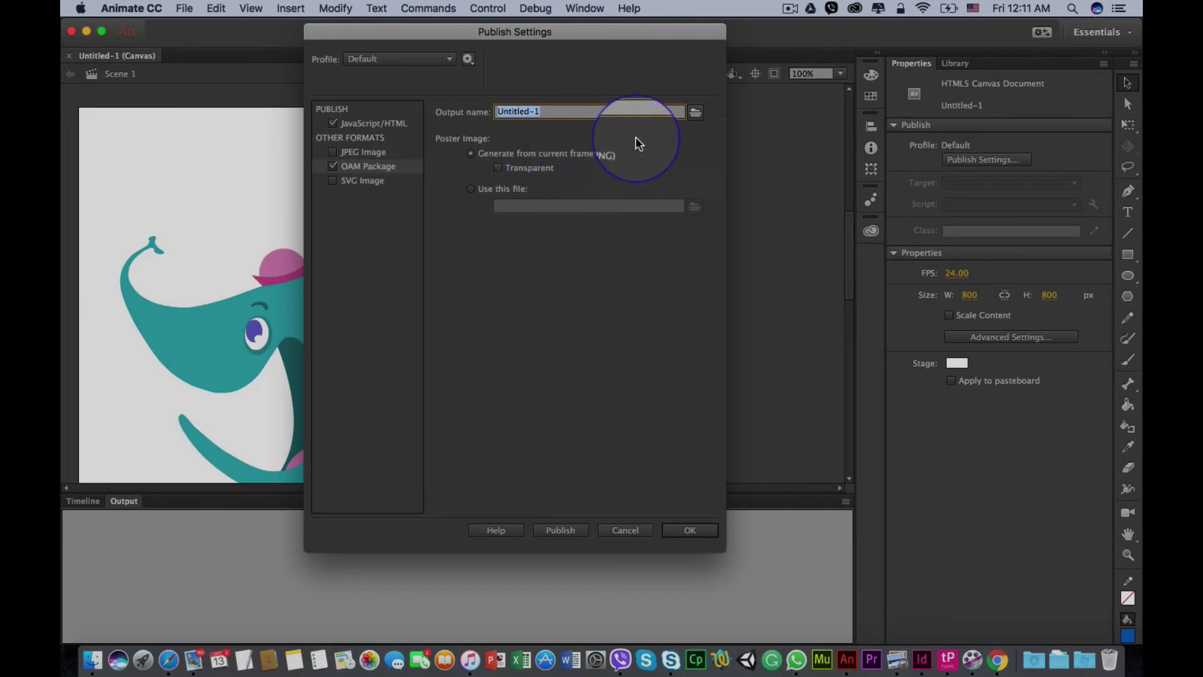
click(695, 111)
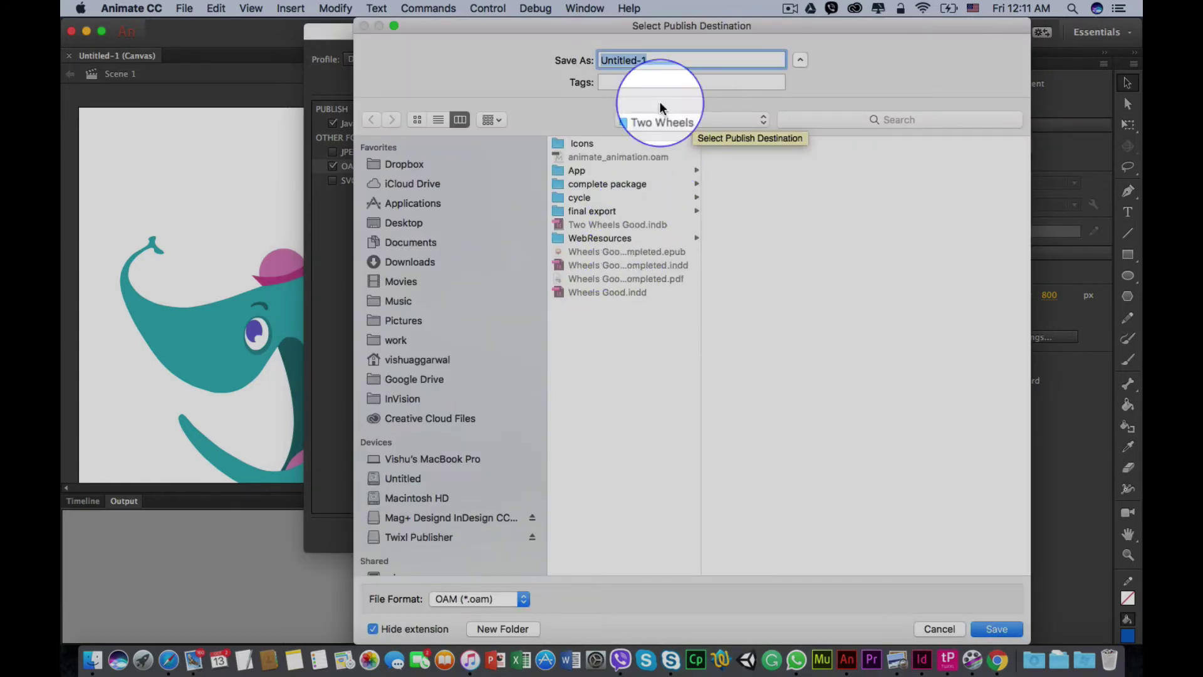
click(657, 59)
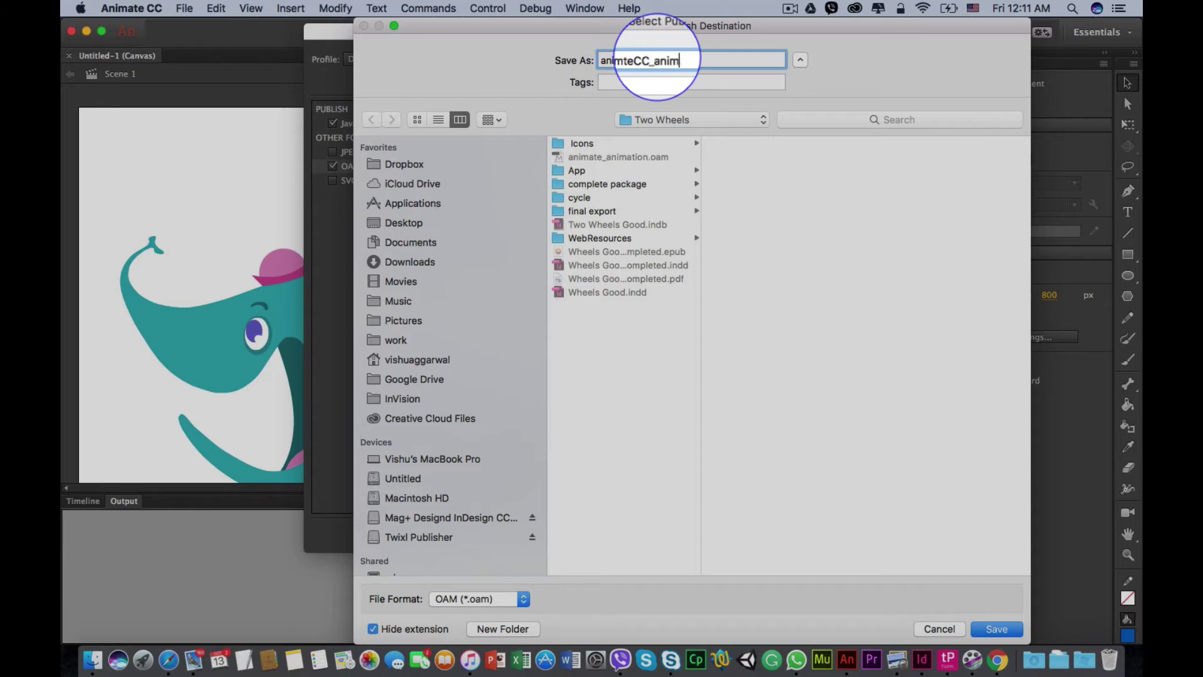
key(Return)
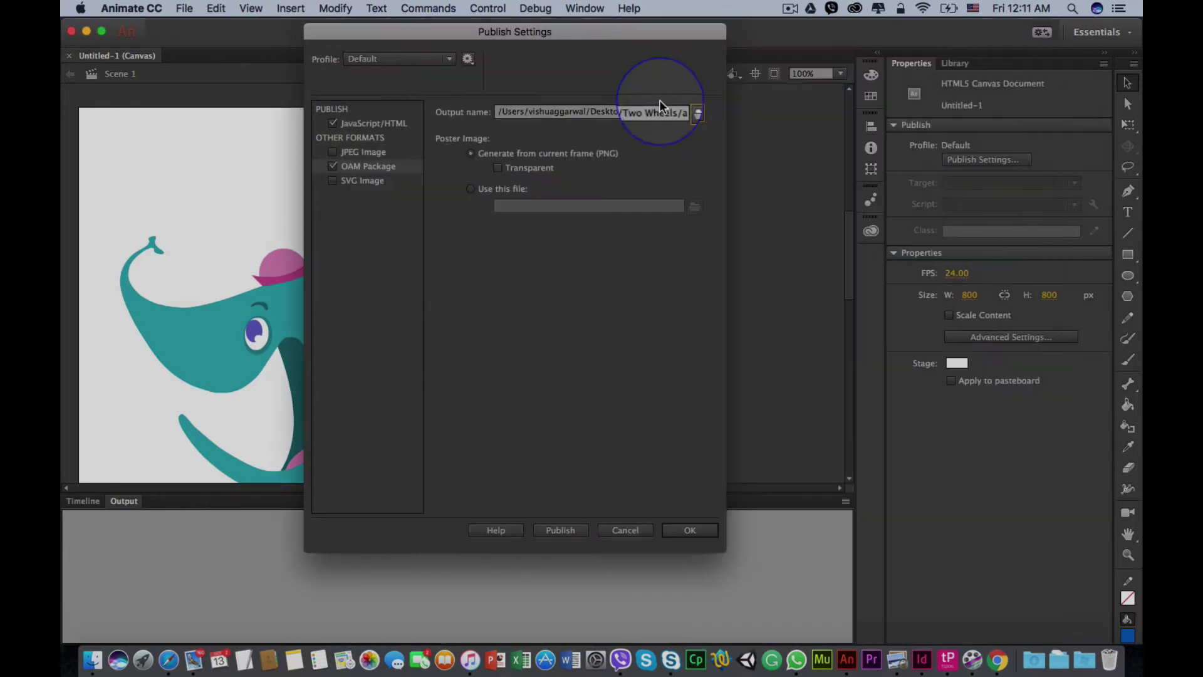
click(551, 531)
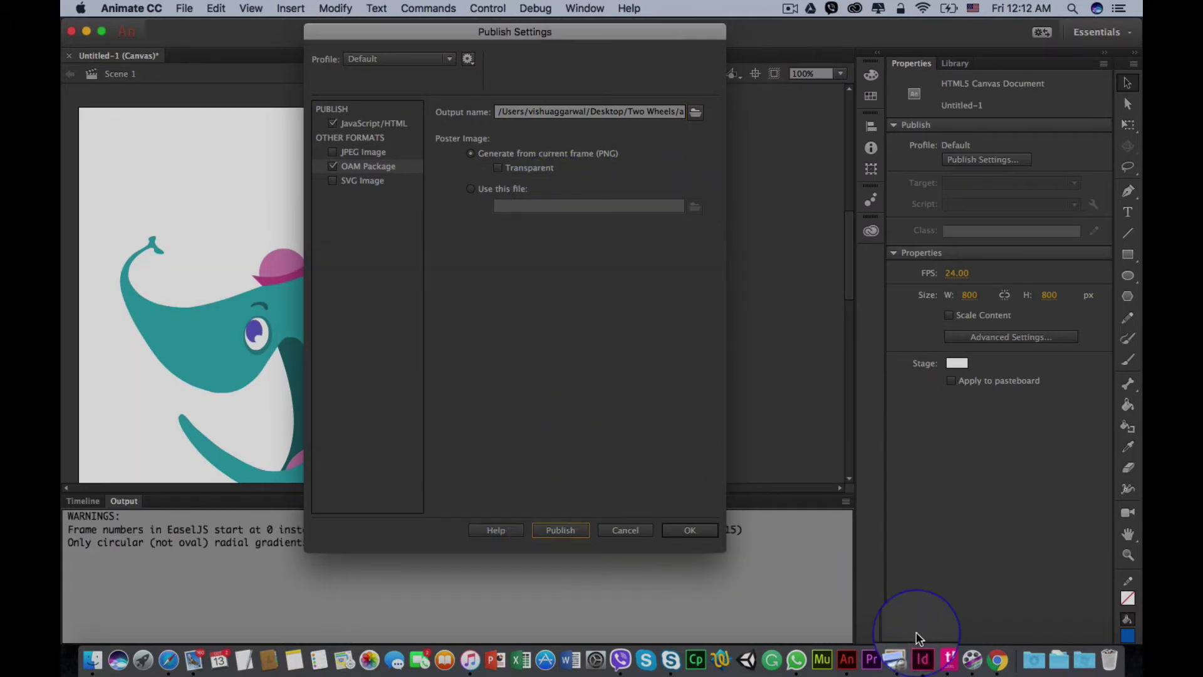
Back in InDesign, place aniamteCC_animtion.oam from Desktop > Two Wheels into the empty frame
click(921, 658)
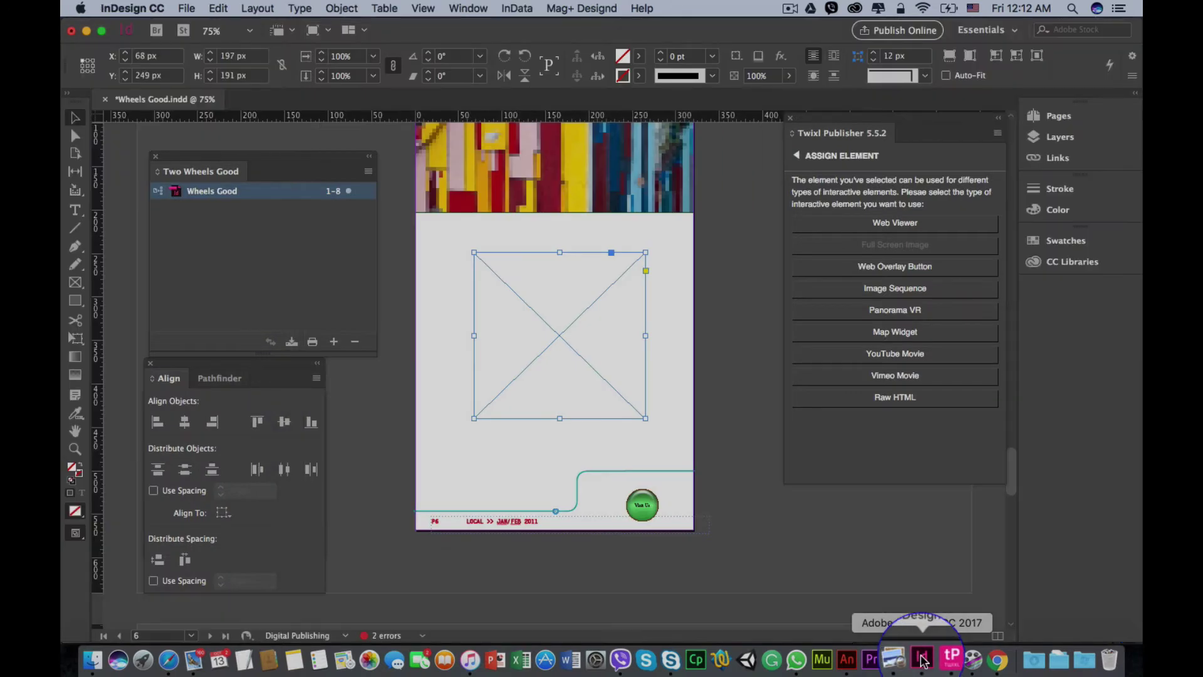
drag(581, 346, 583, 347)
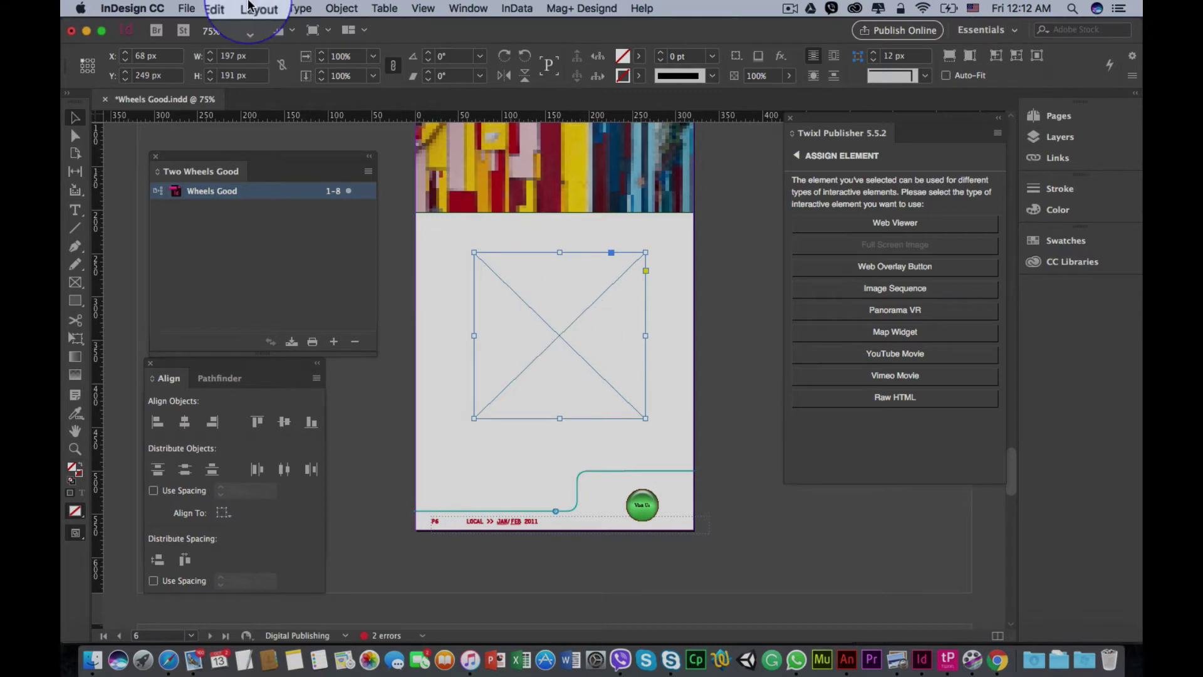
click(186, 8)
click(204, 215)
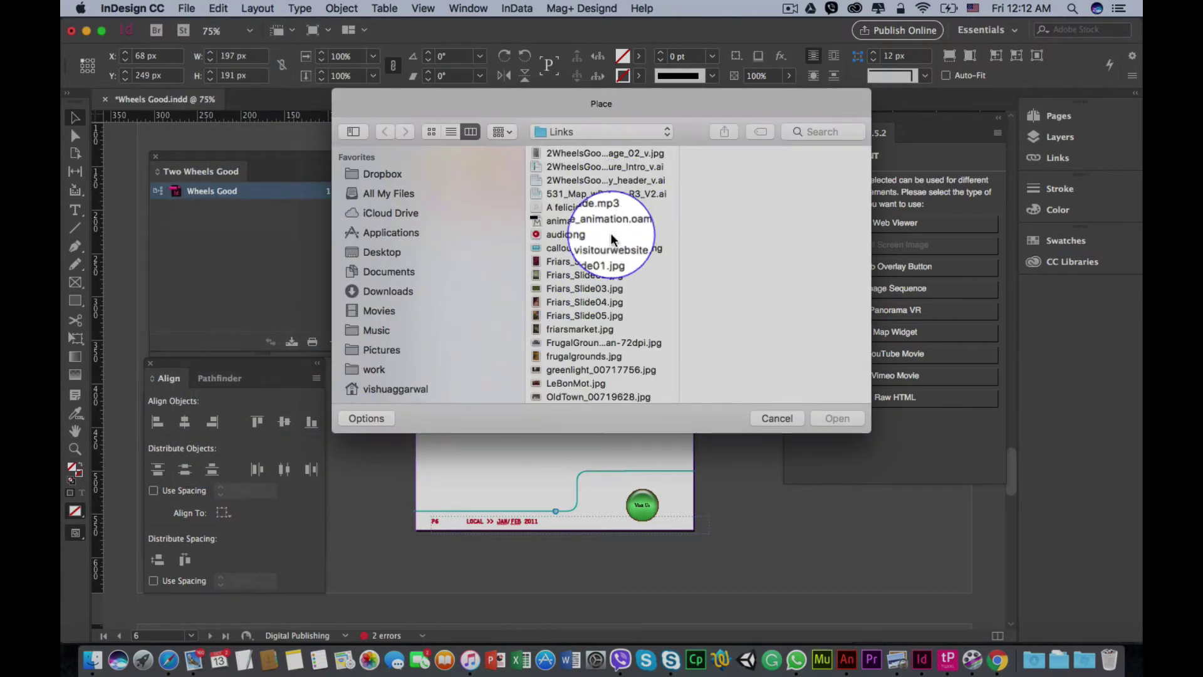
scroll(603, 257, down, 2)
mouse_move(577, 145)
mouse_down()
mouse_move(567, 124)
mouse_move(560, 171)
mouse_move(627, 208)
mouse_move(589, 157)
mouse_up()
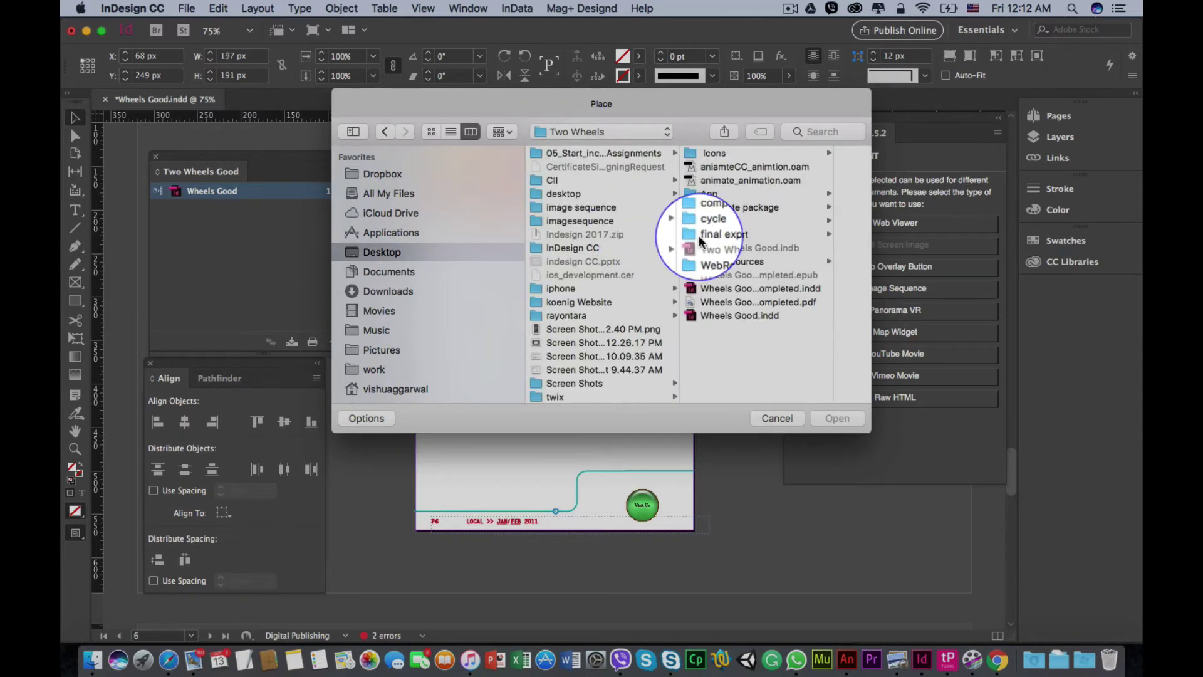
click(733, 168)
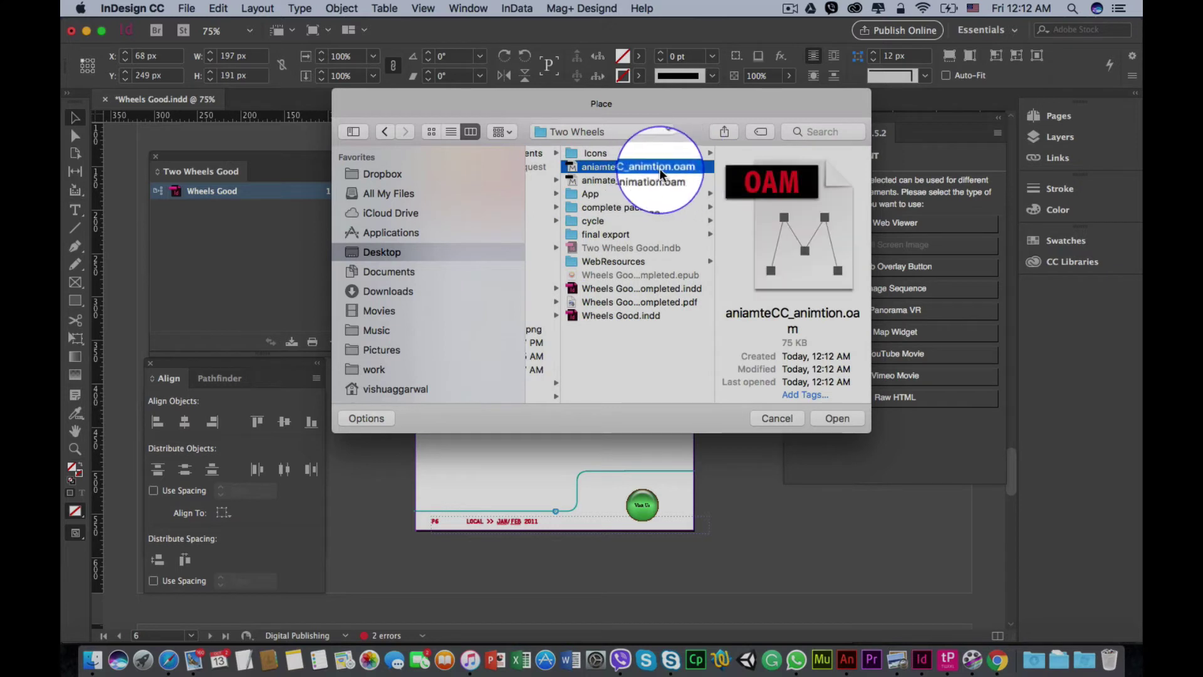
click(833, 421)
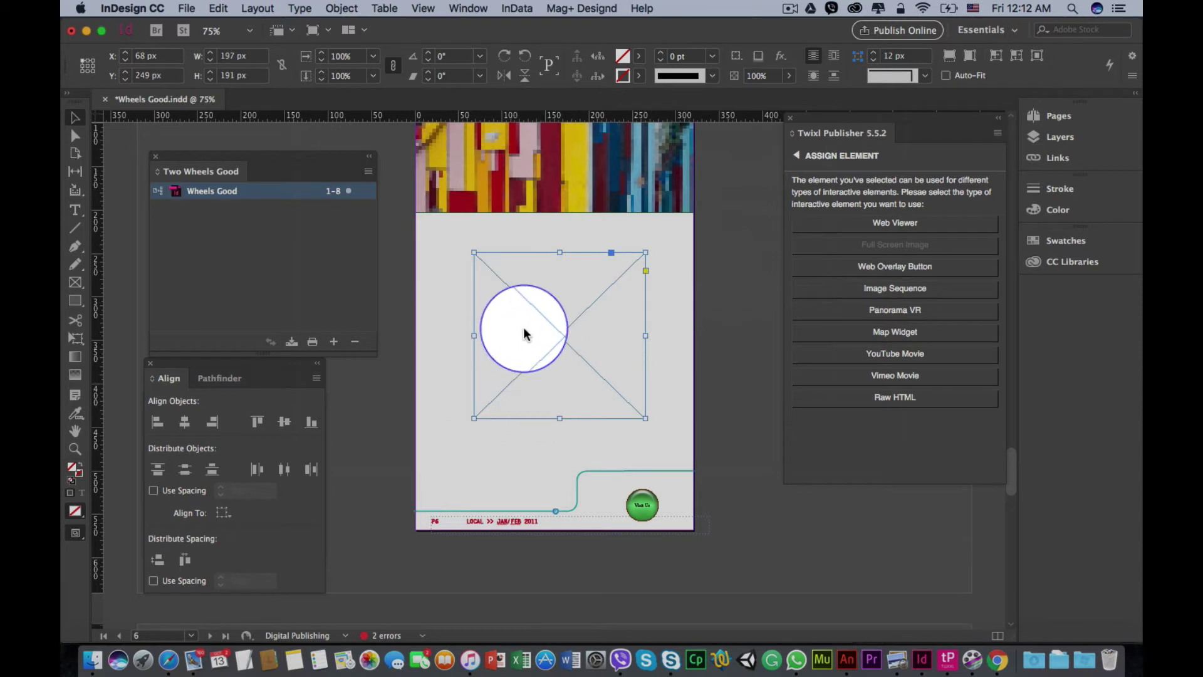
click(524, 333)
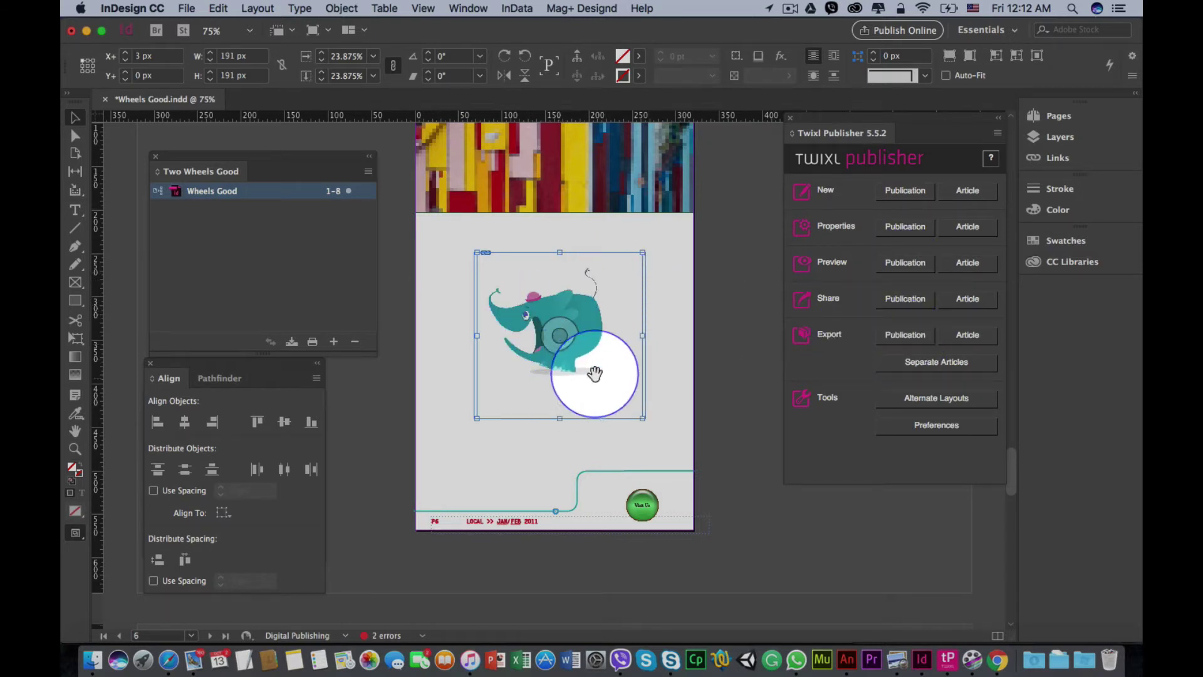
Select the green Visit Us button, zoom to 125%, and show the Window > Interactive list
scroll(583, 462, down, 1)
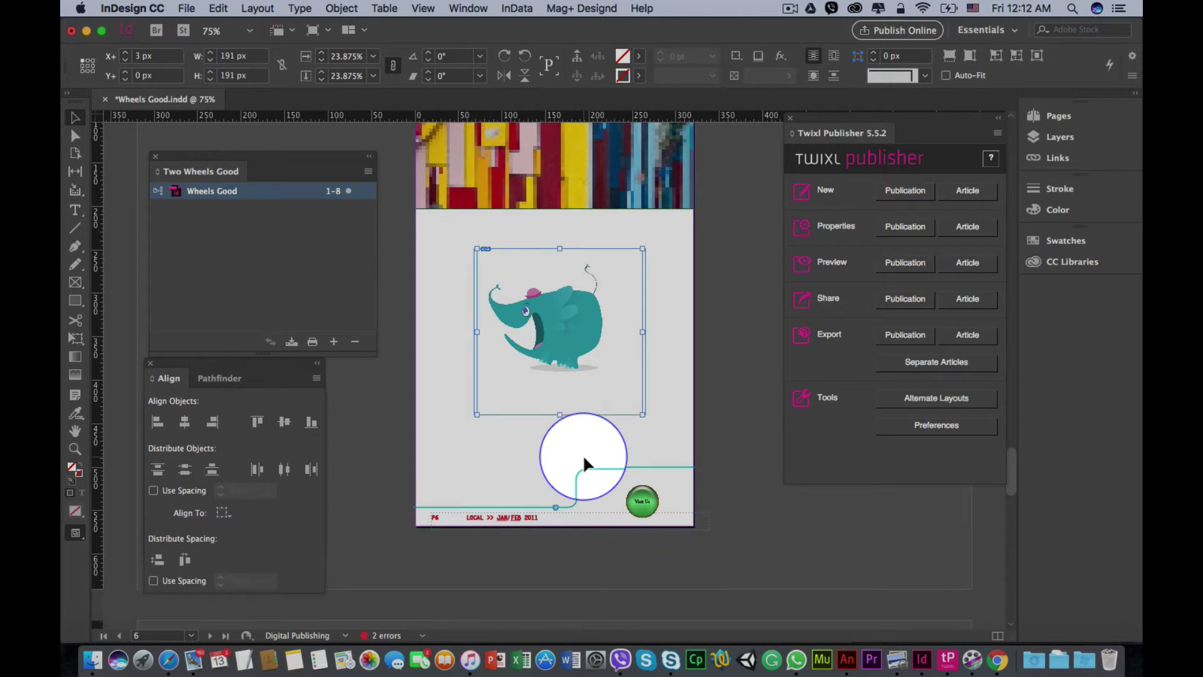
click(649, 510)
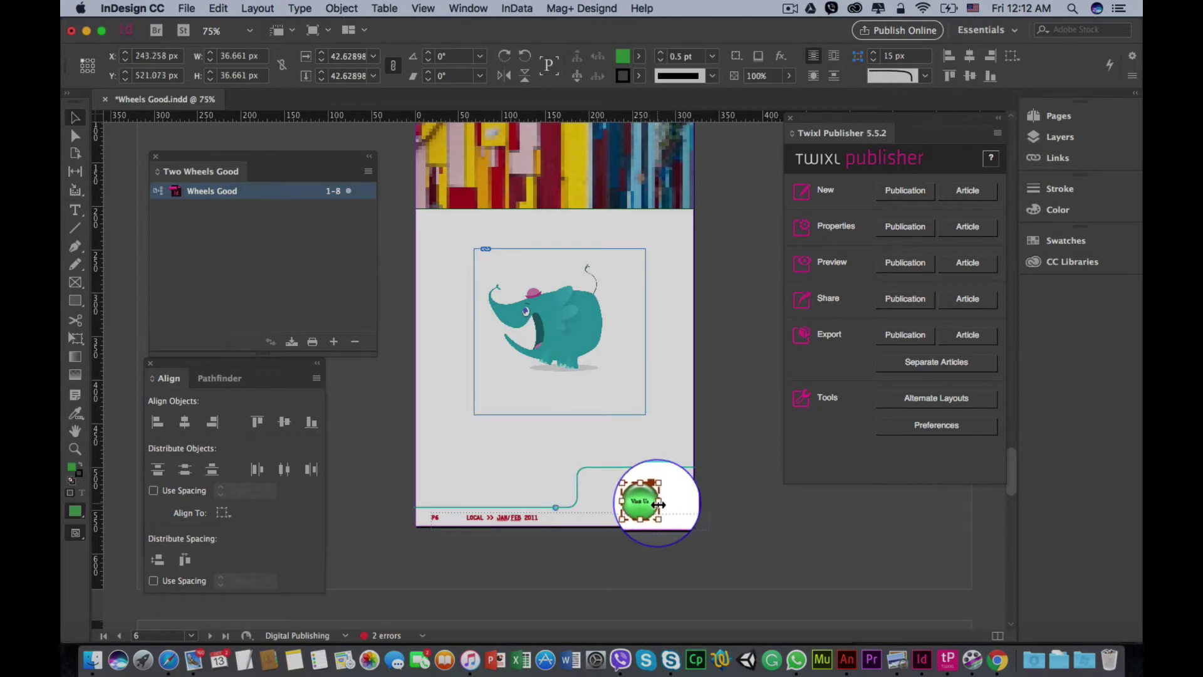
key(super+equal)
key(super+equal)
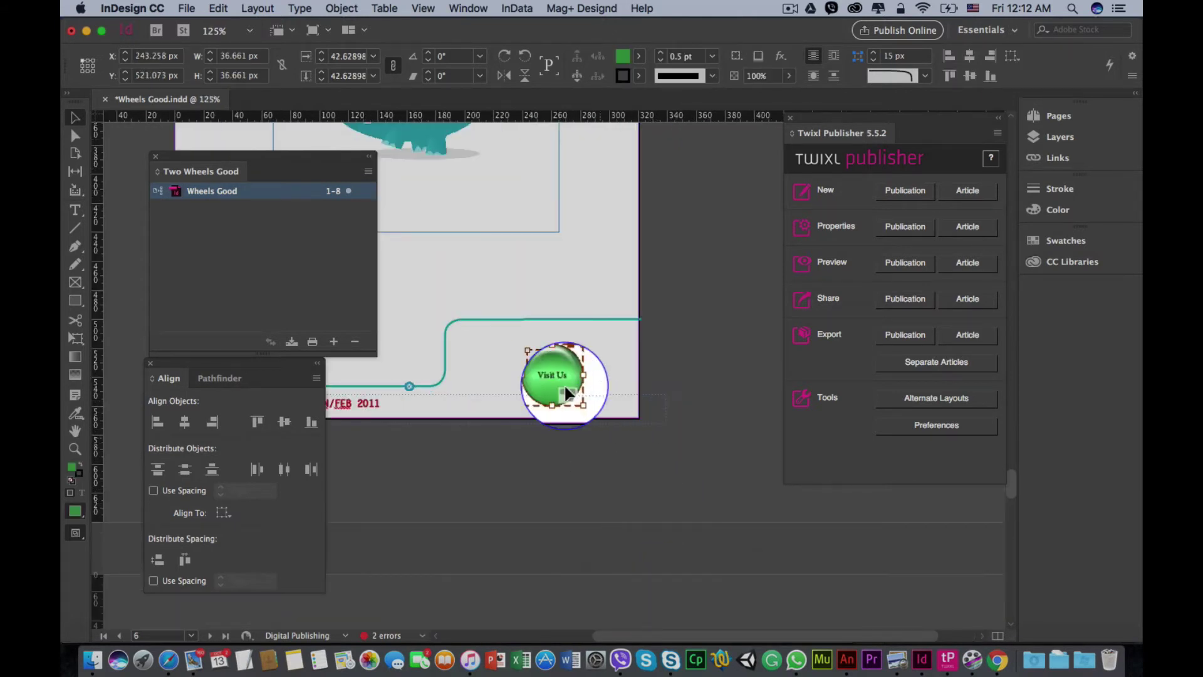
scroll(548, 386, left, 5)
scroll(548, 385, up, 2)
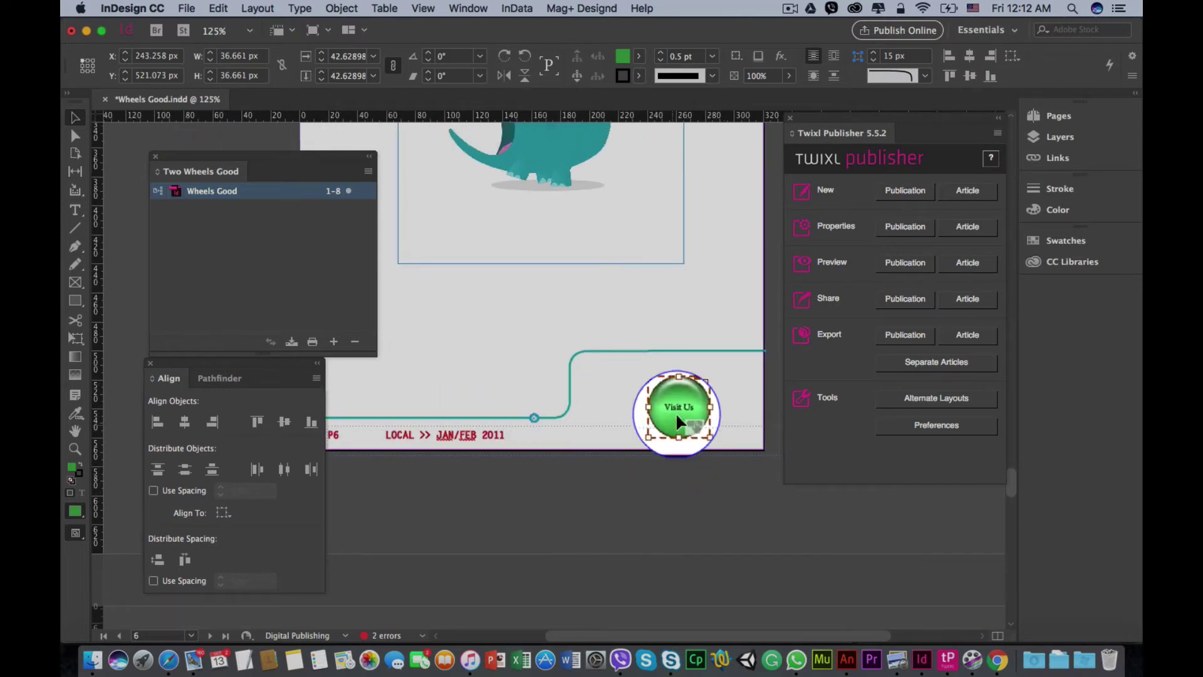
click(476, 7)
mouse_move(520, 193)
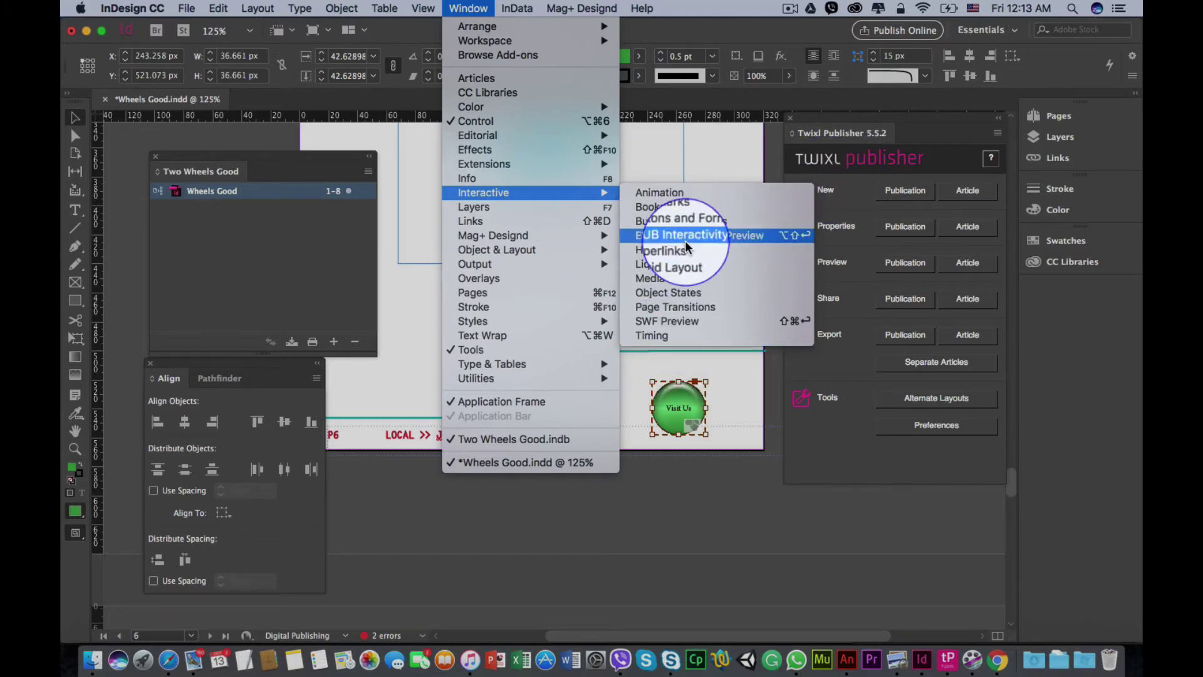
click(677, 220)
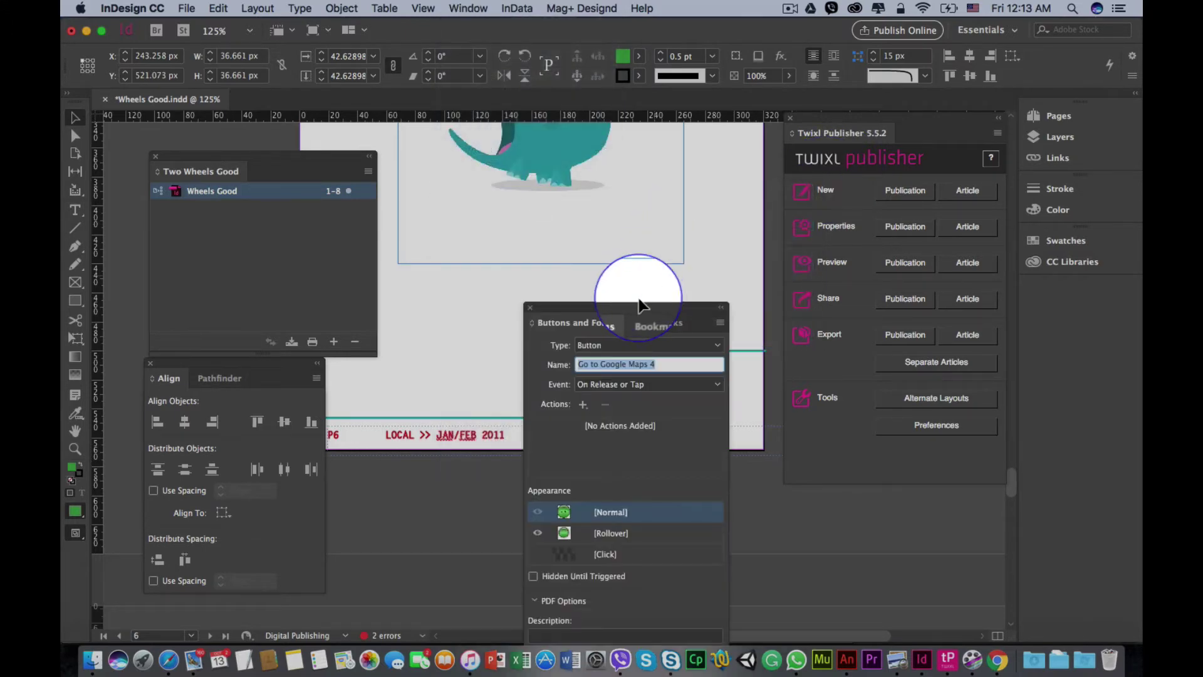
drag(599, 305, 371, 259)
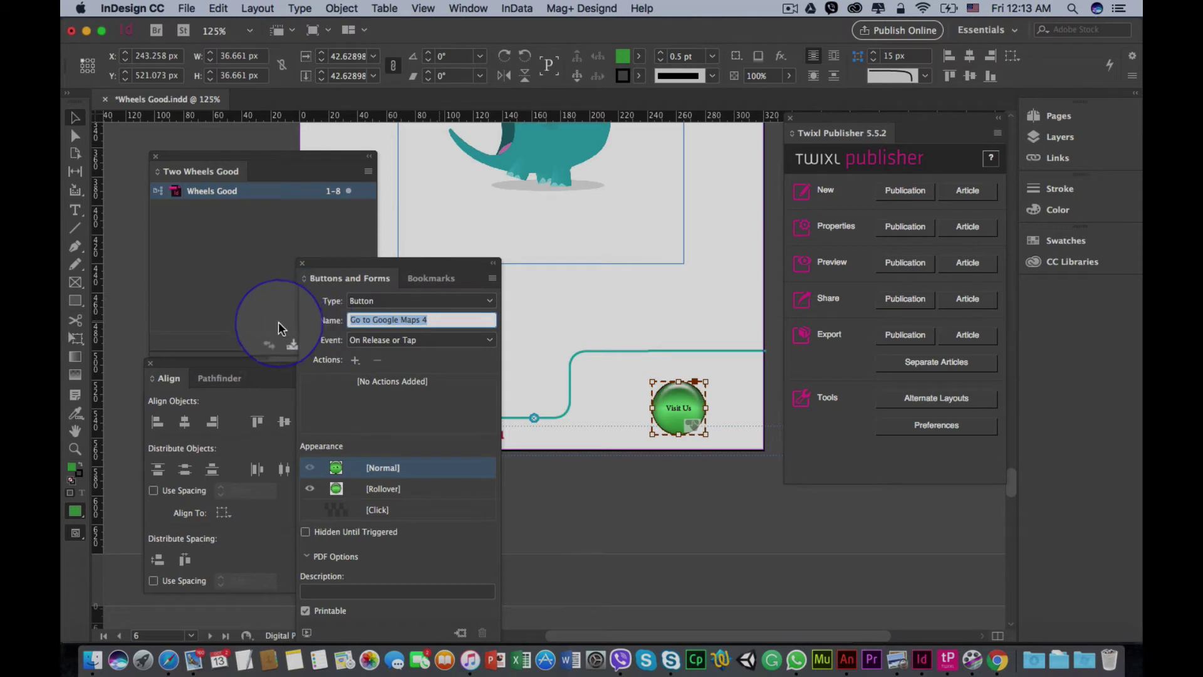
click(398, 343)
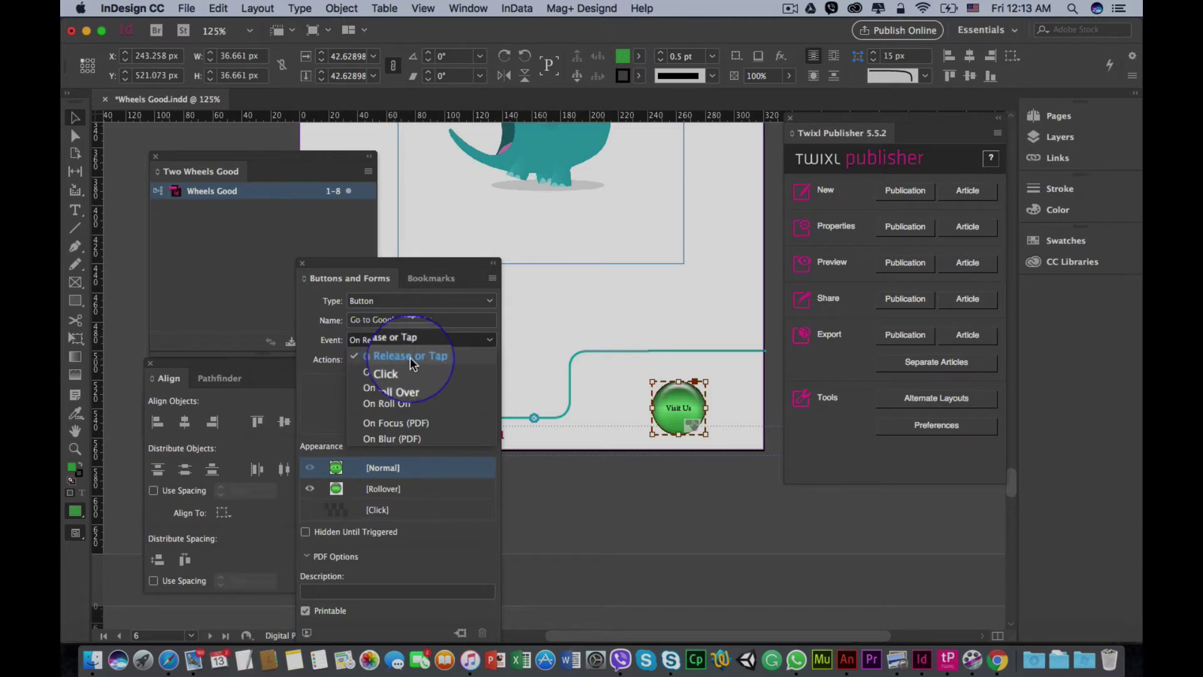
click(406, 358)
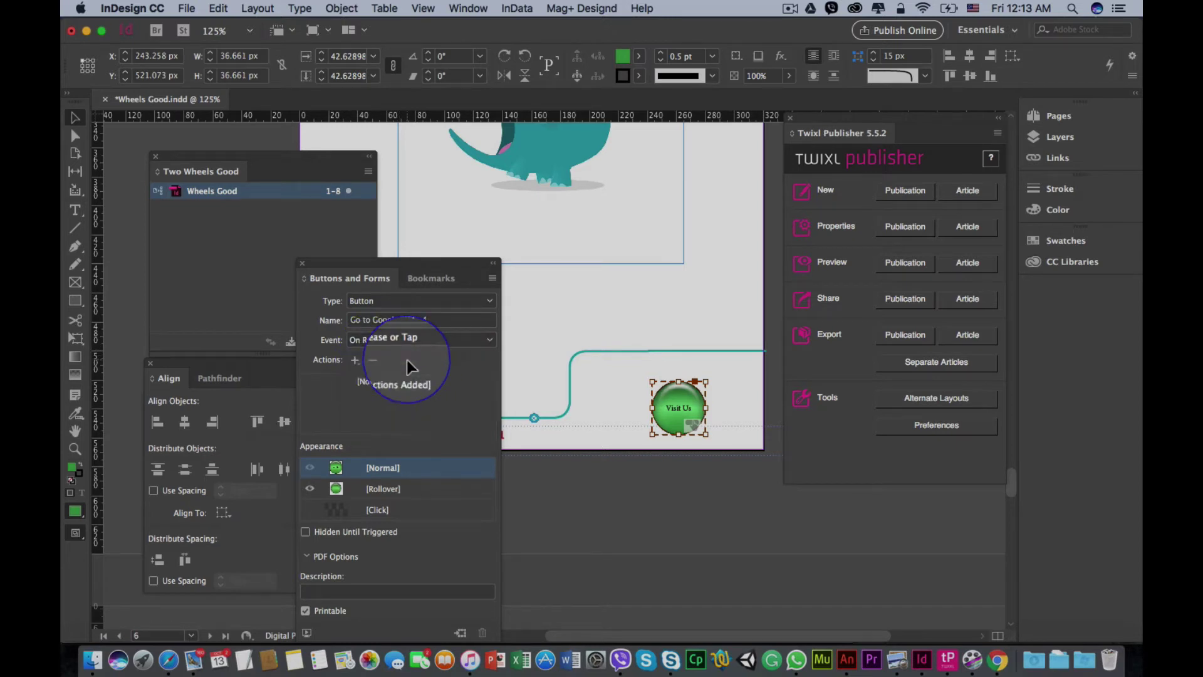
click(355, 358)
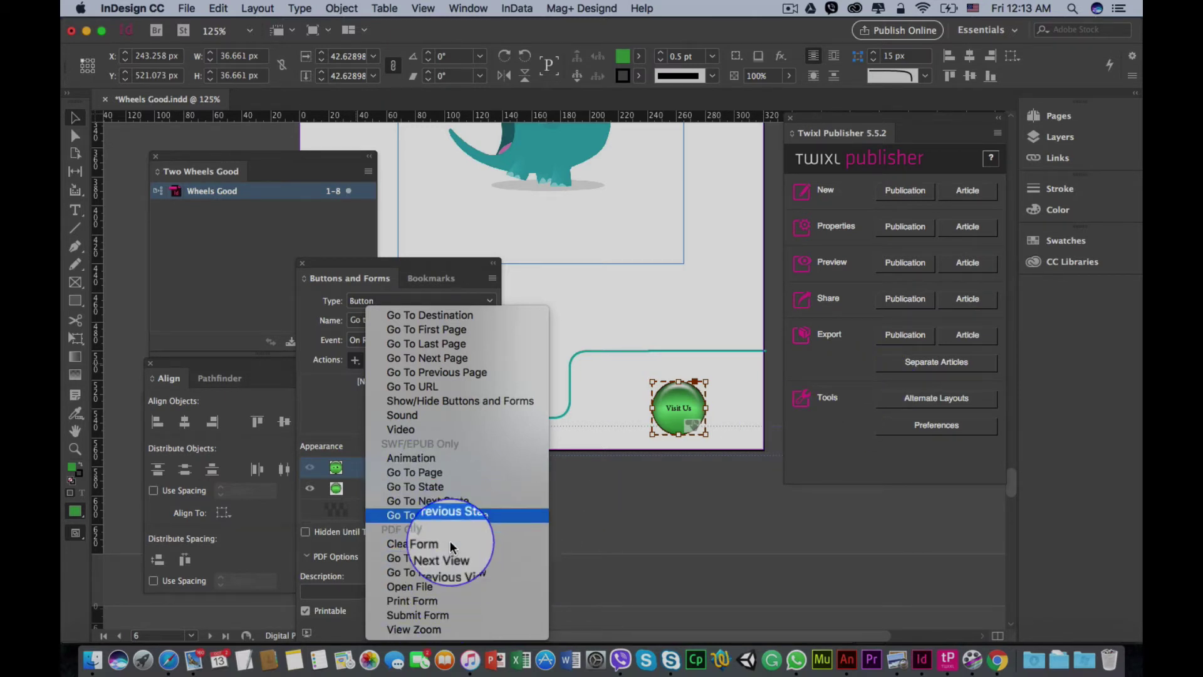
click(423, 389)
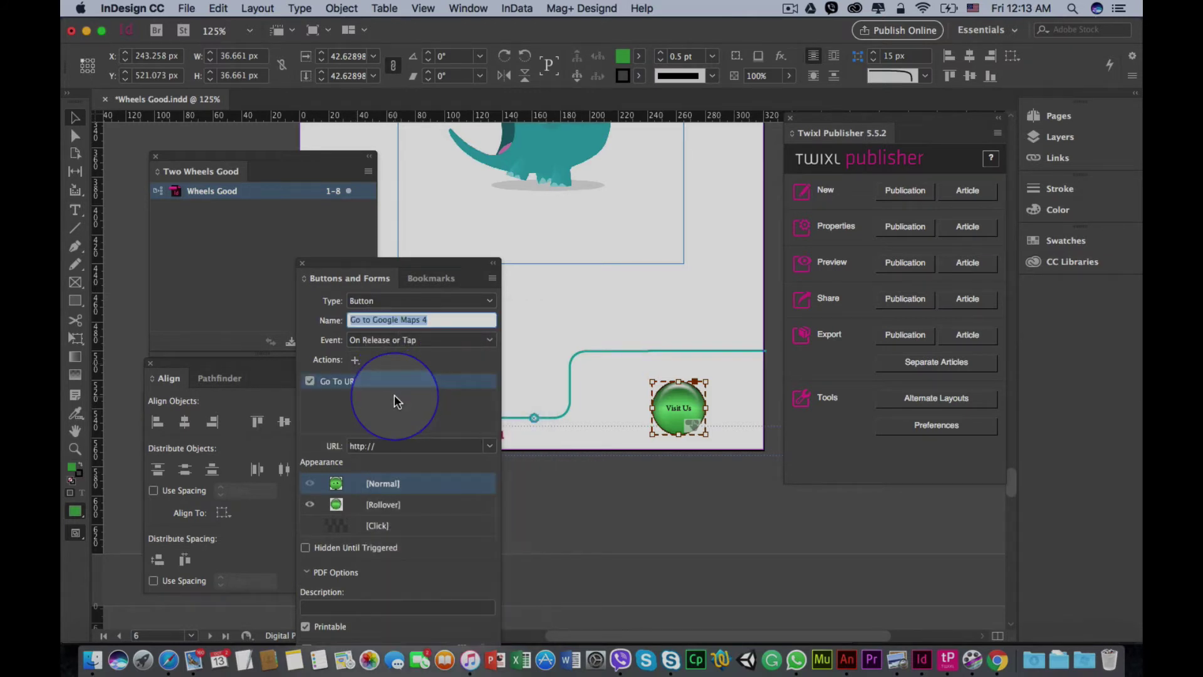
click(391, 449)
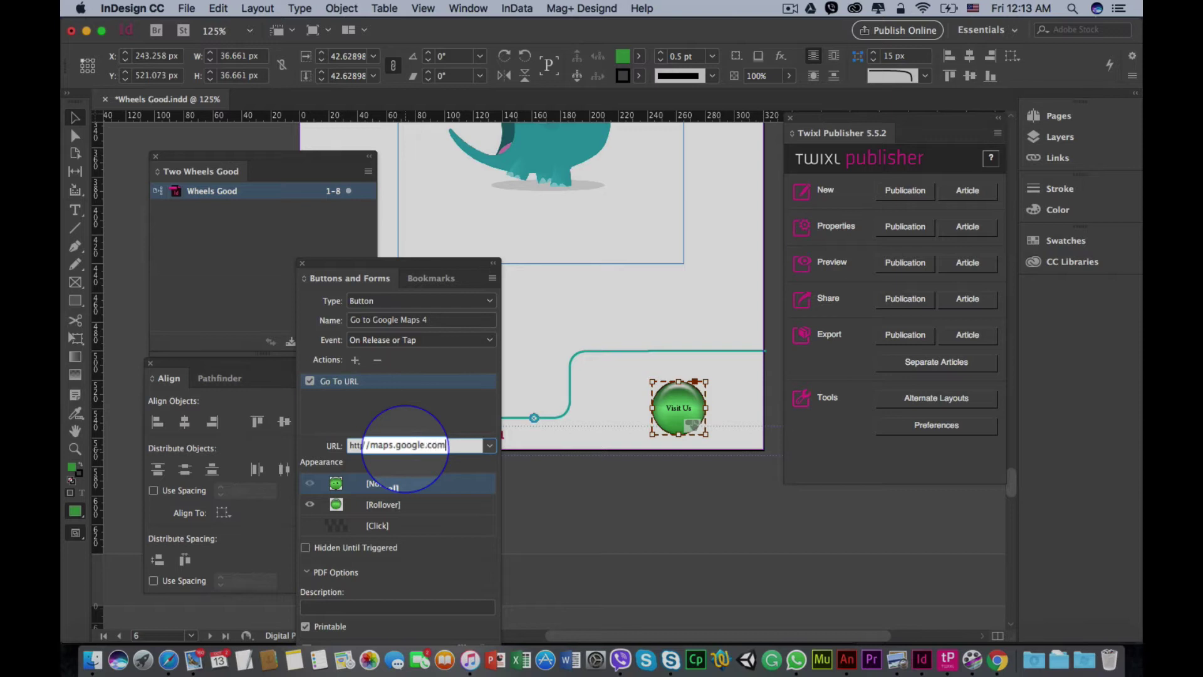
key(Return)
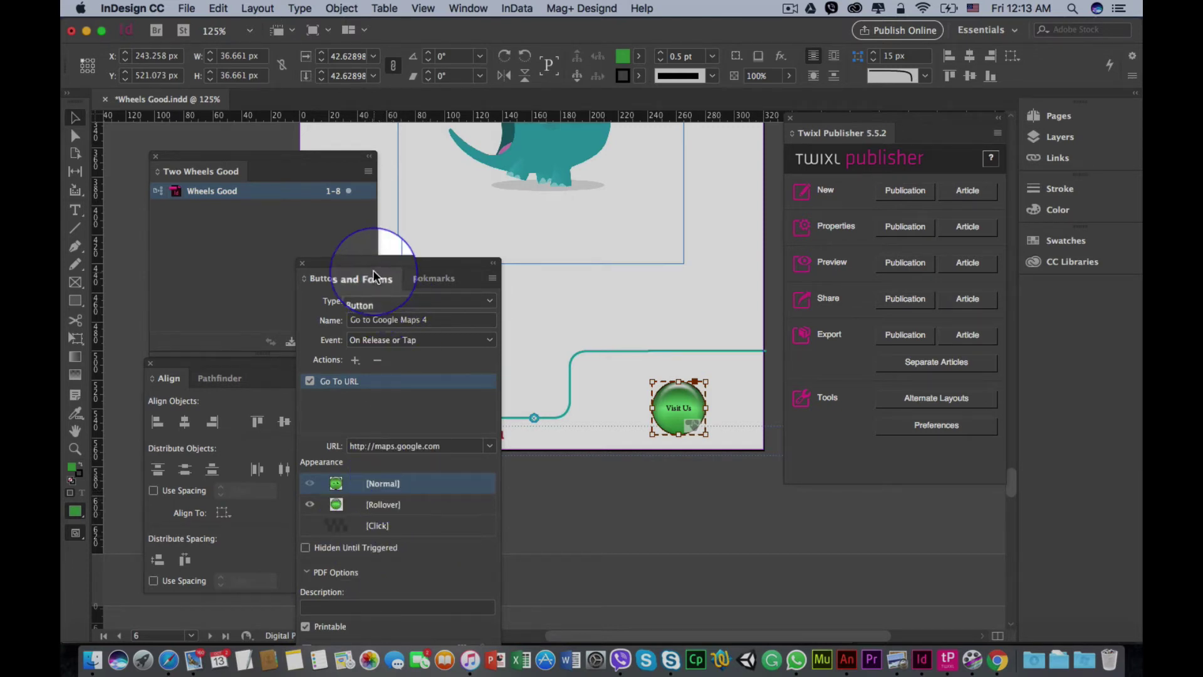
Close the Buttons and Forms panel and move on to page 7
drag(369, 264, 360, 197)
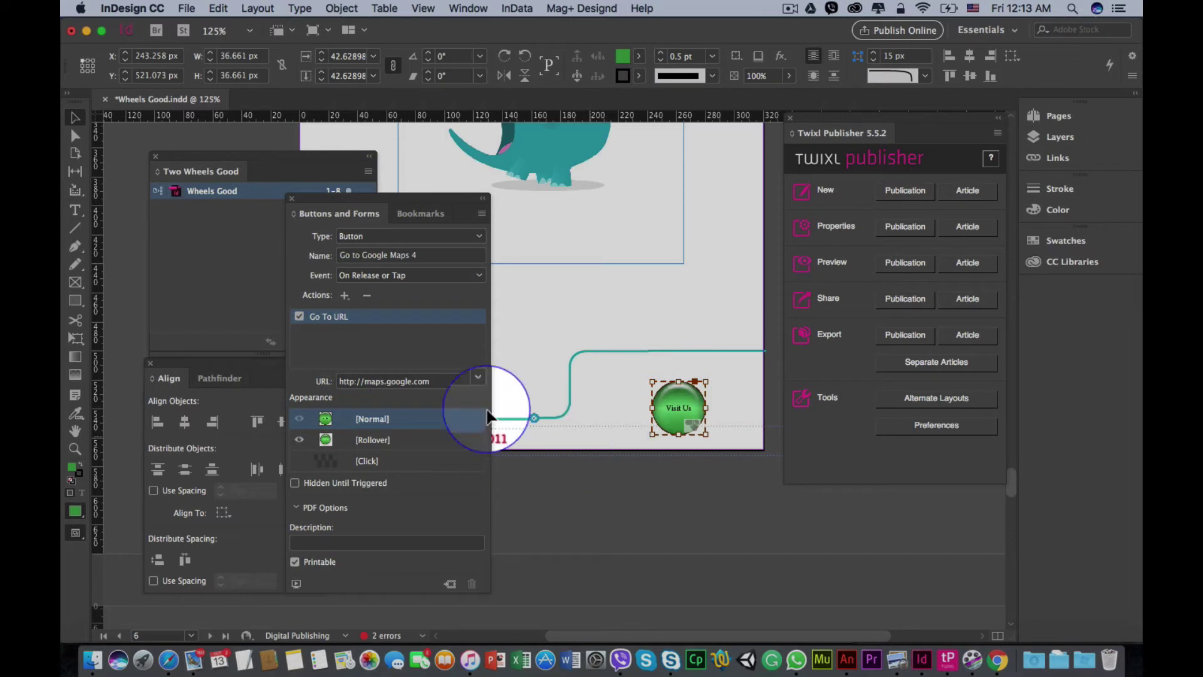
click(291, 198)
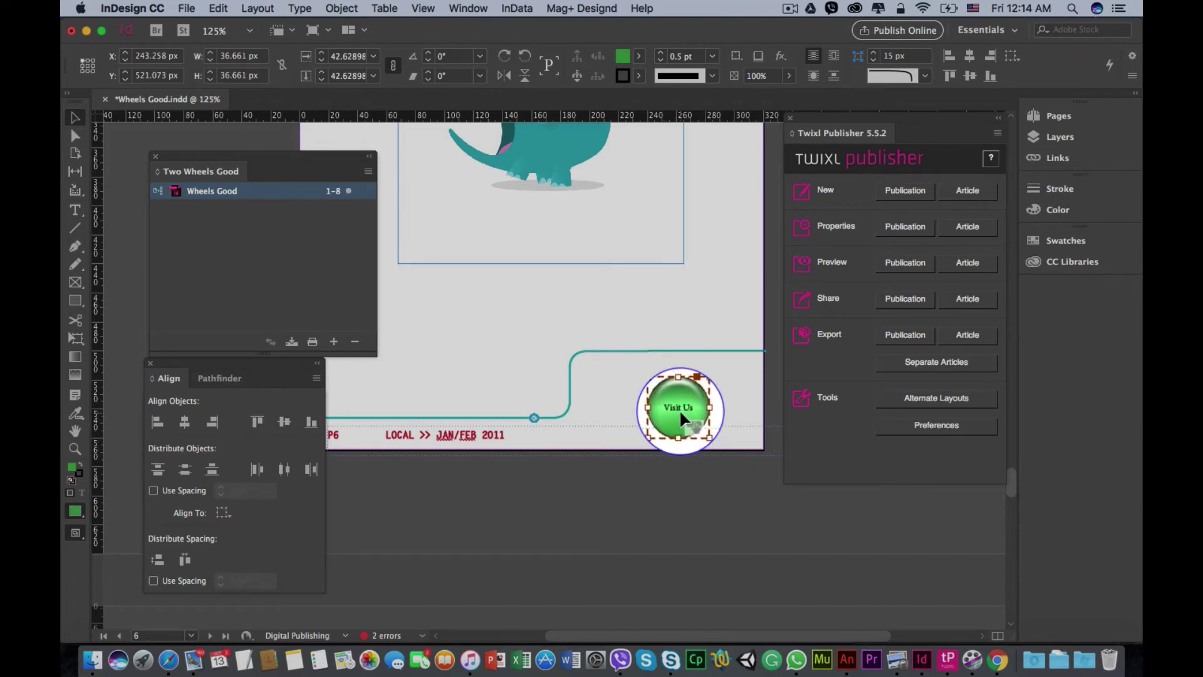
key(shift+Page_Down)
scroll(594, 453, down, 3)
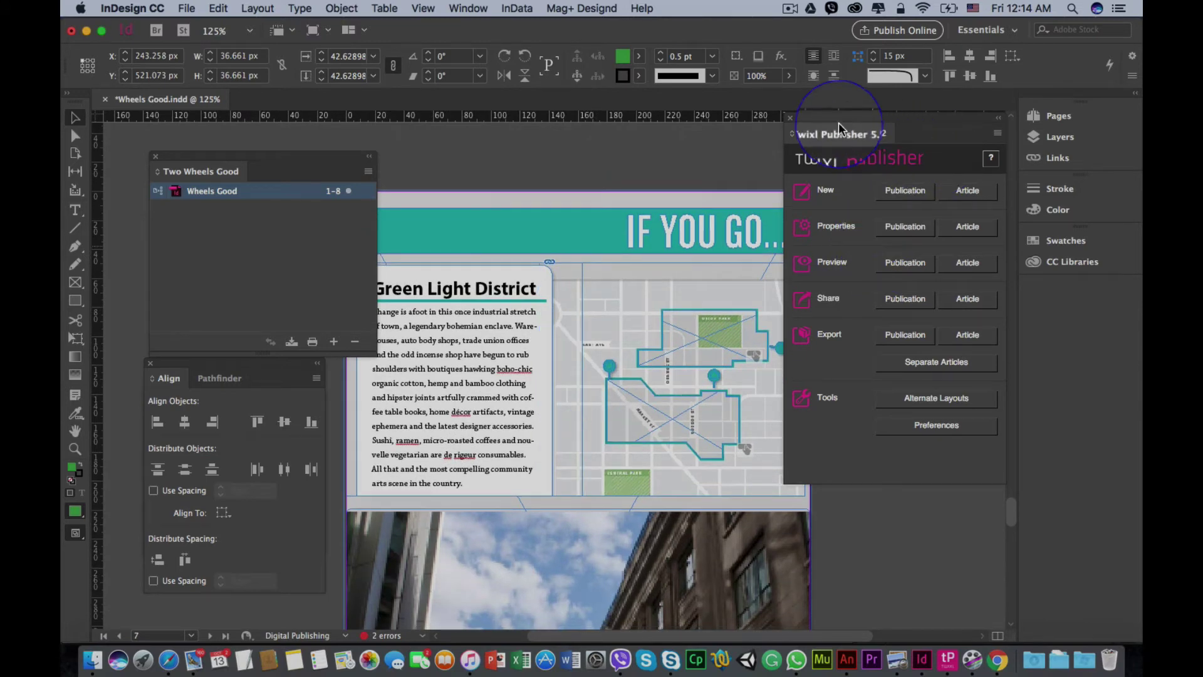
Float the Twixl panel separately and show Object States for the If You Go 2 slideshow
drag(838, 131, 950, 212)
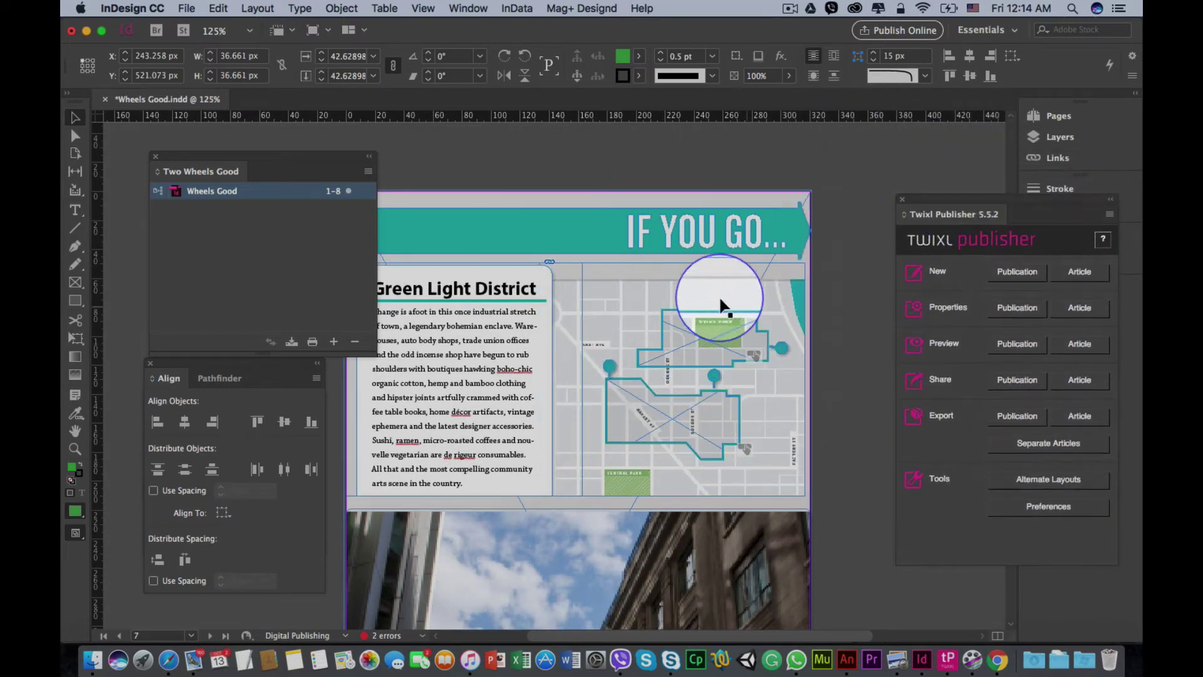
scroll(555, 392, down, 10)
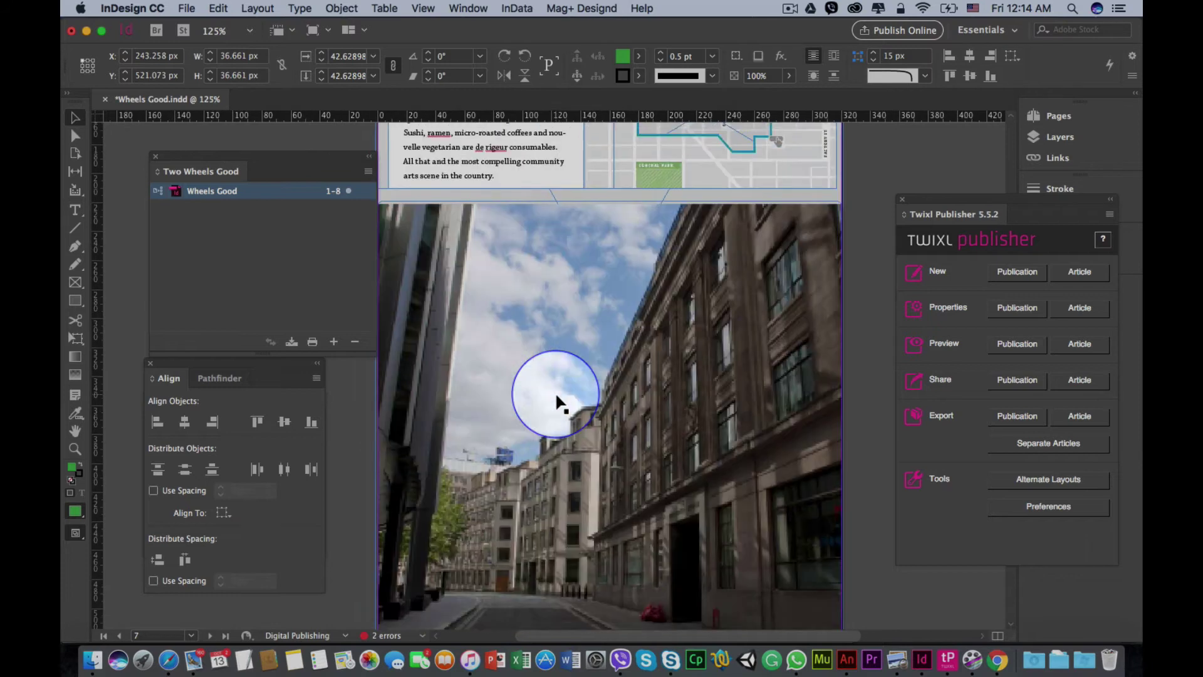
scroll(555, 393, up, 6)
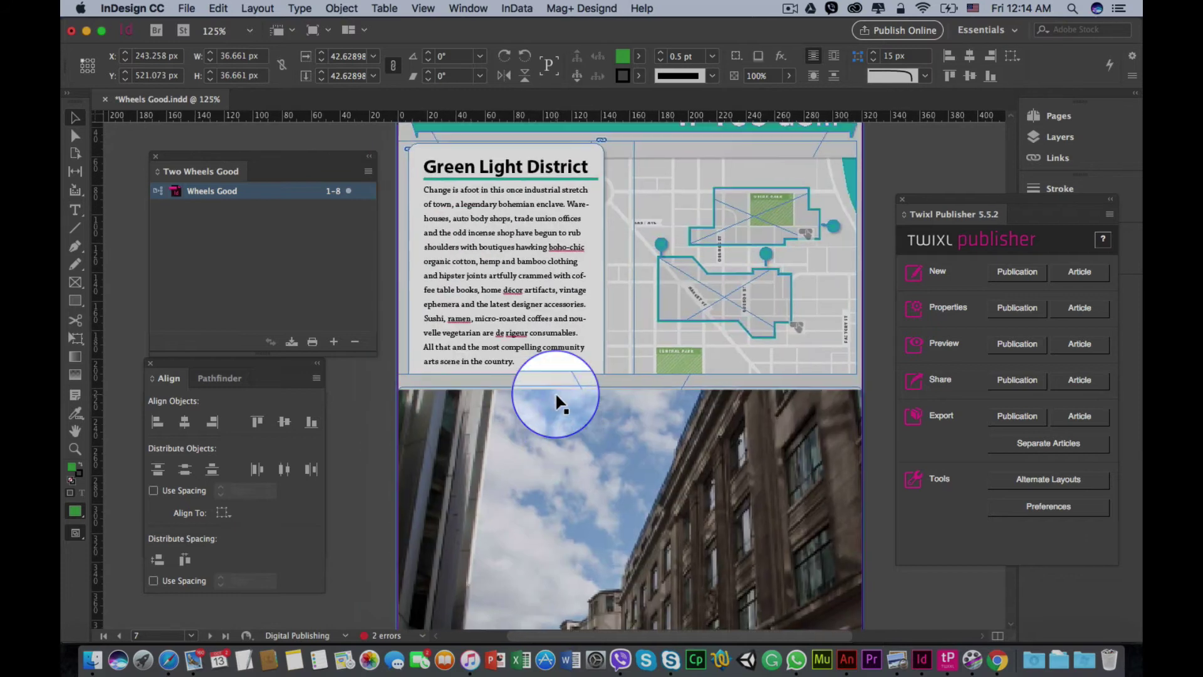
click(425, 450)
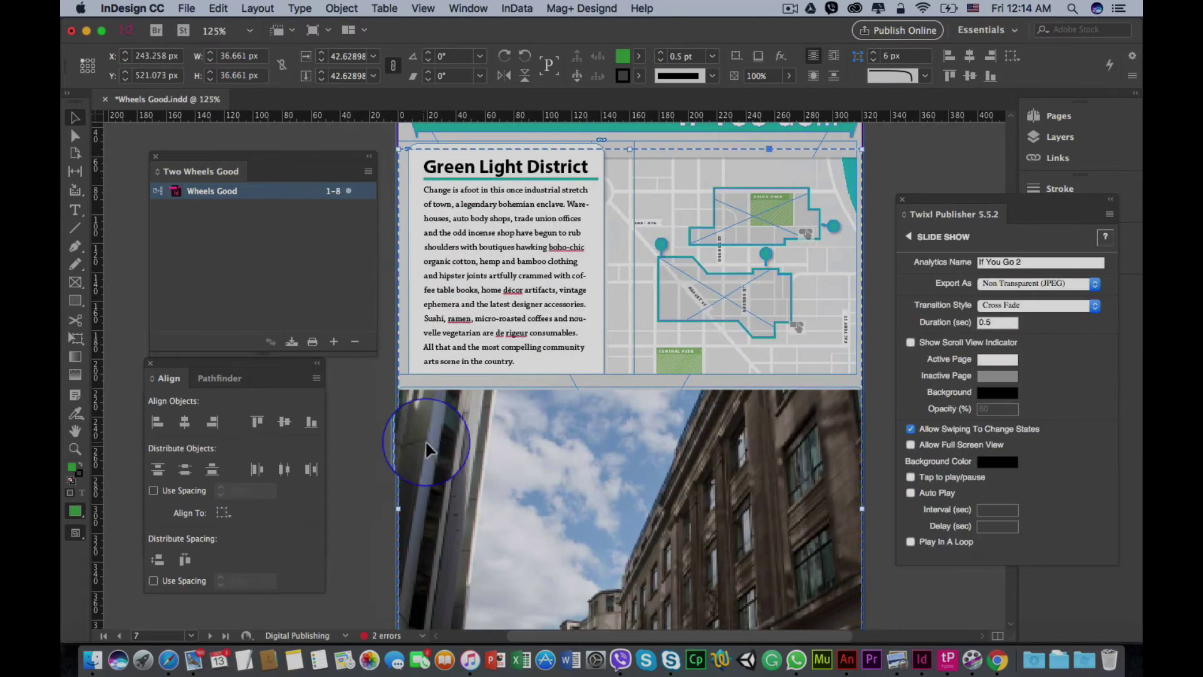
click(469, 8)
mouse_move(490, 193)
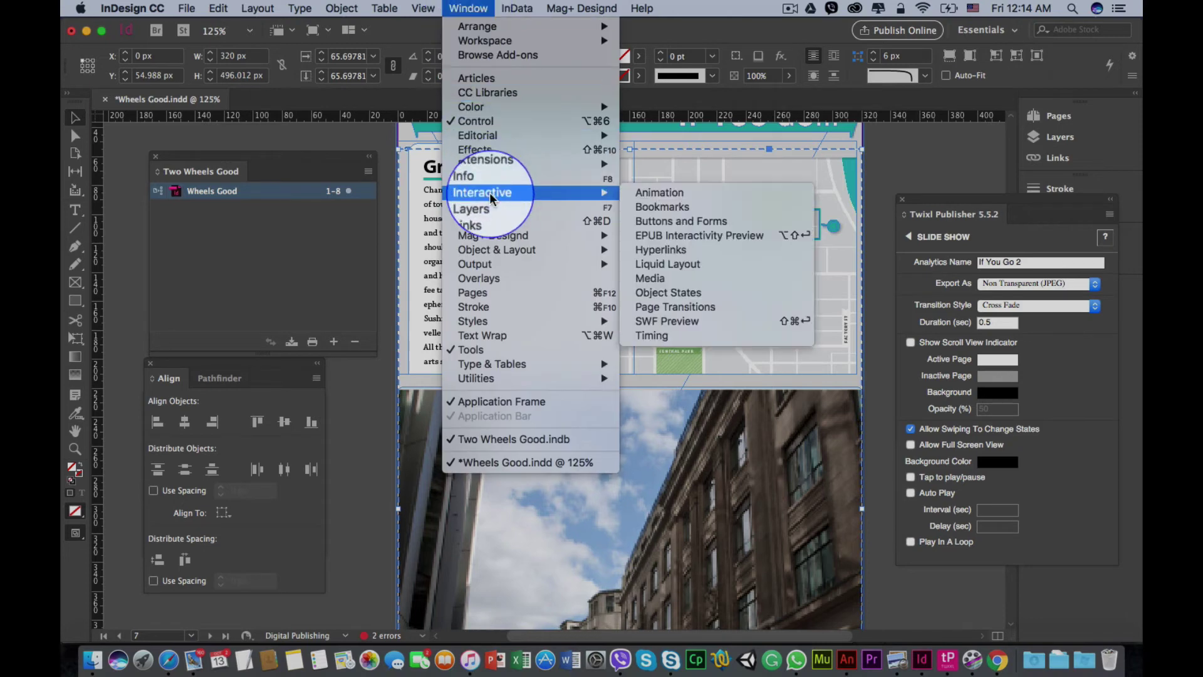
click(666, 296)
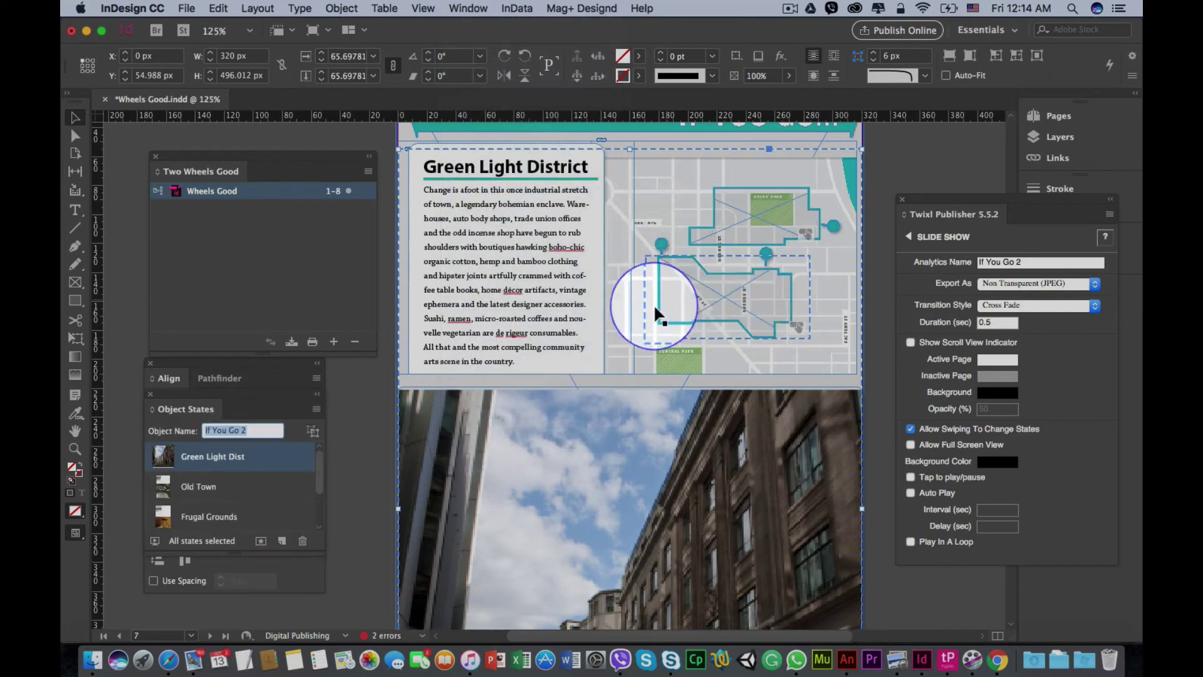
Step through the slideshow's Old Town and Frugal Grounds states
click(215, 488)
click(213, 517)
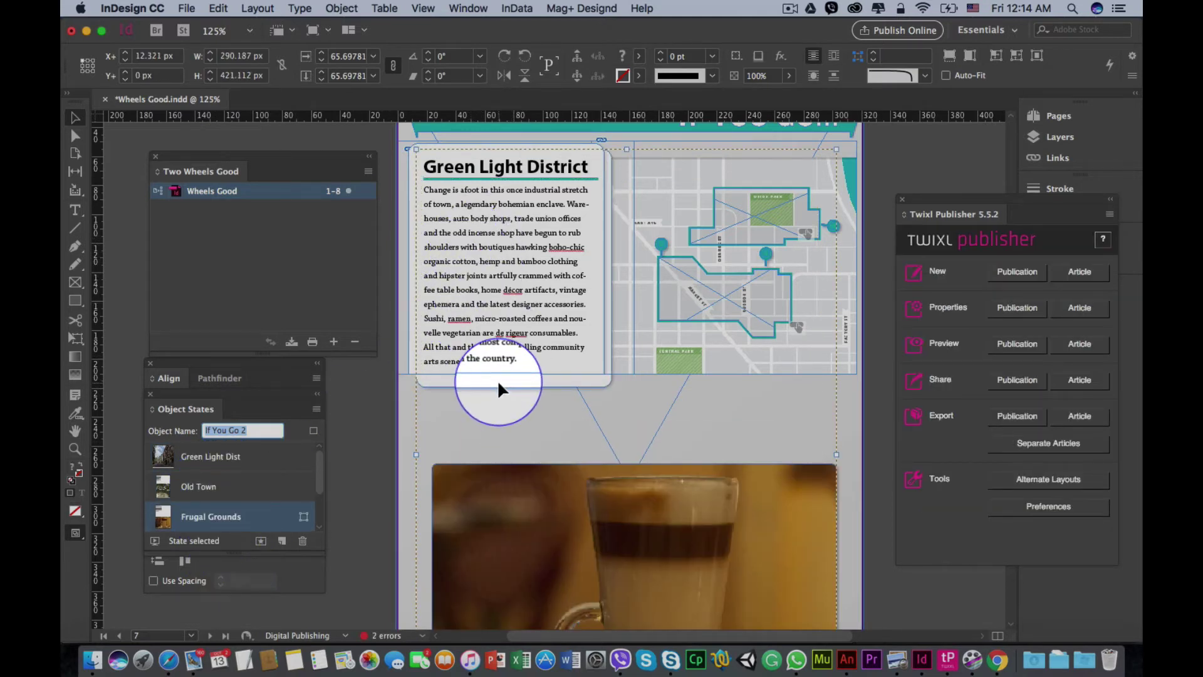
scroll(177, 487, down, 2)
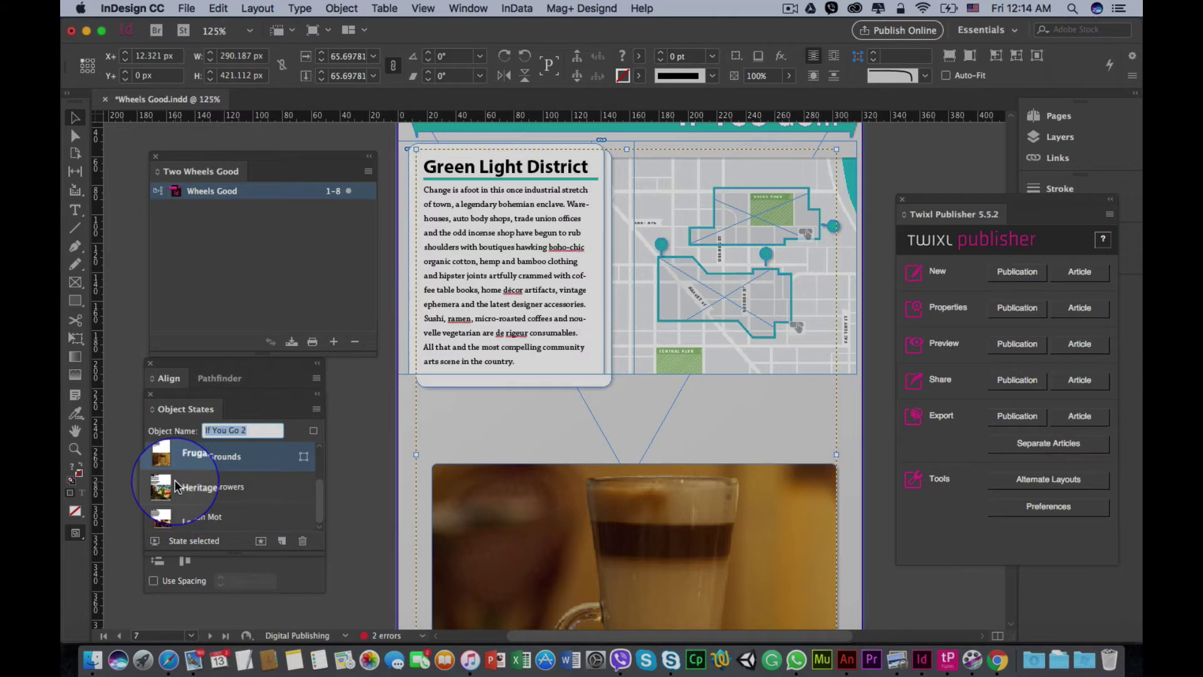
scroll(156, 496, up, 2)
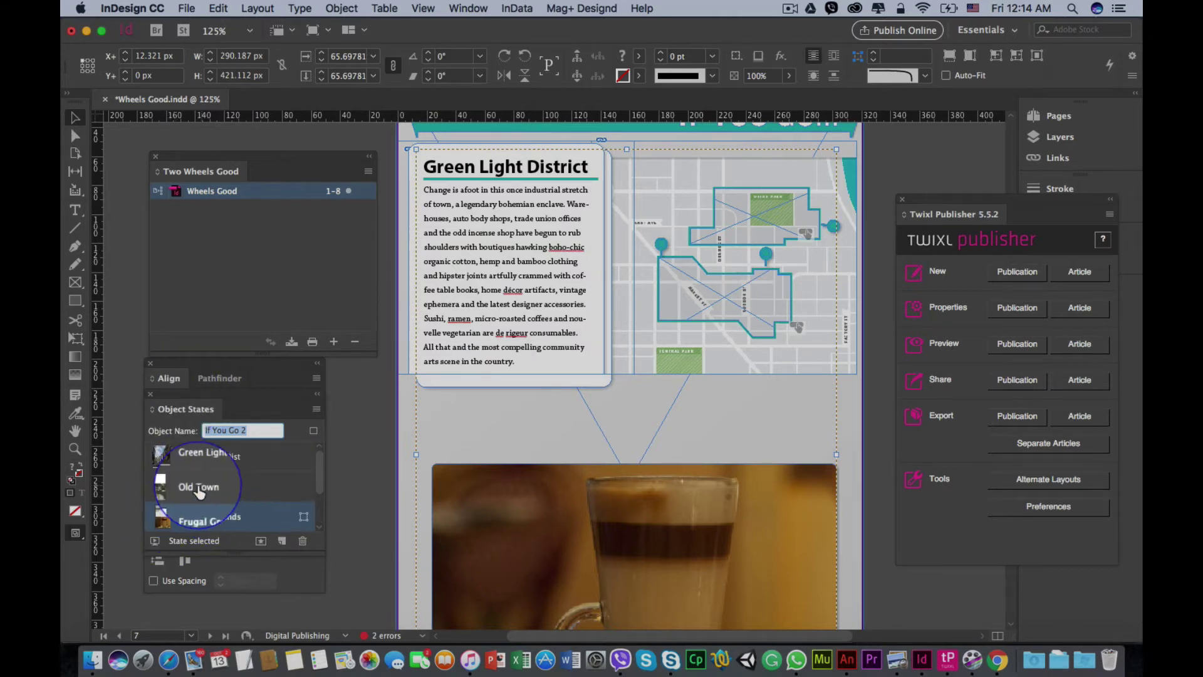
Deselect the slideshow and select the small map pin on page 7
click(495, 388)
click(653, 253)
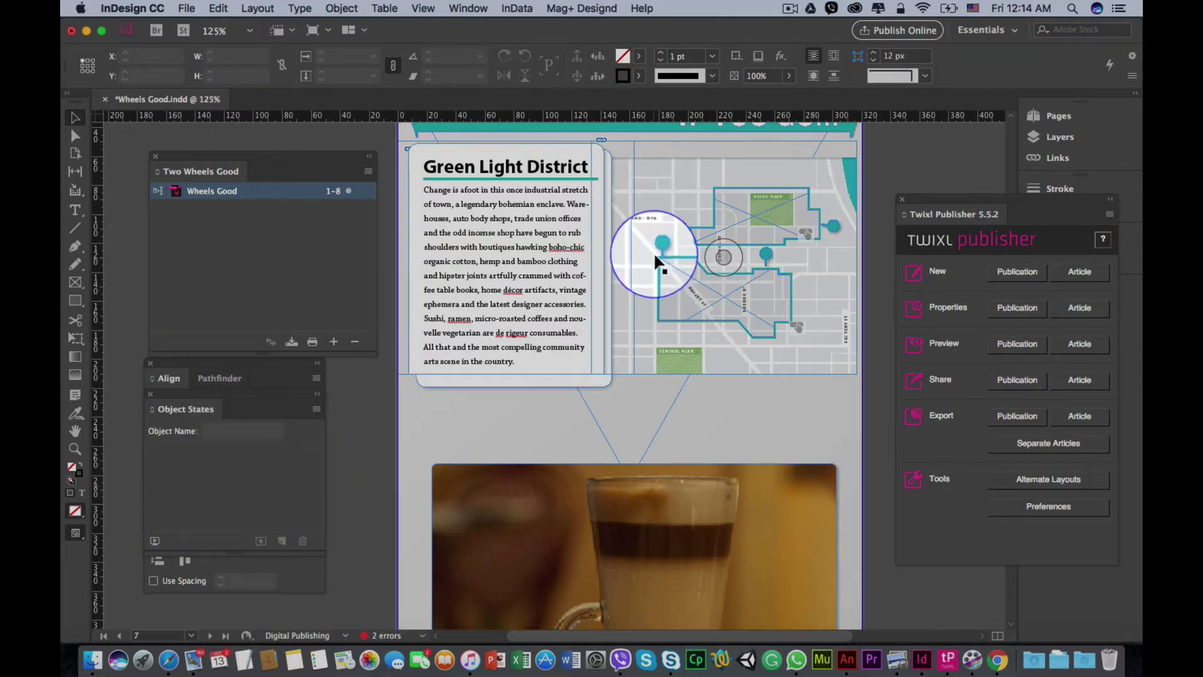
click(662, 248)
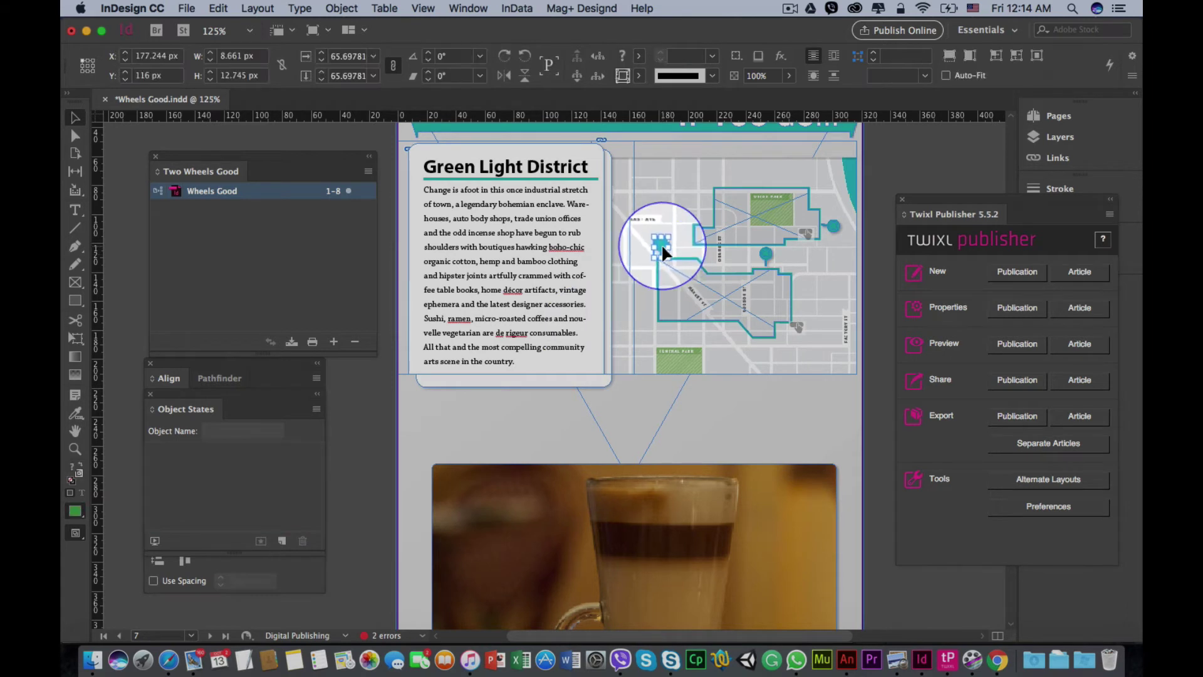
click(489, 9)
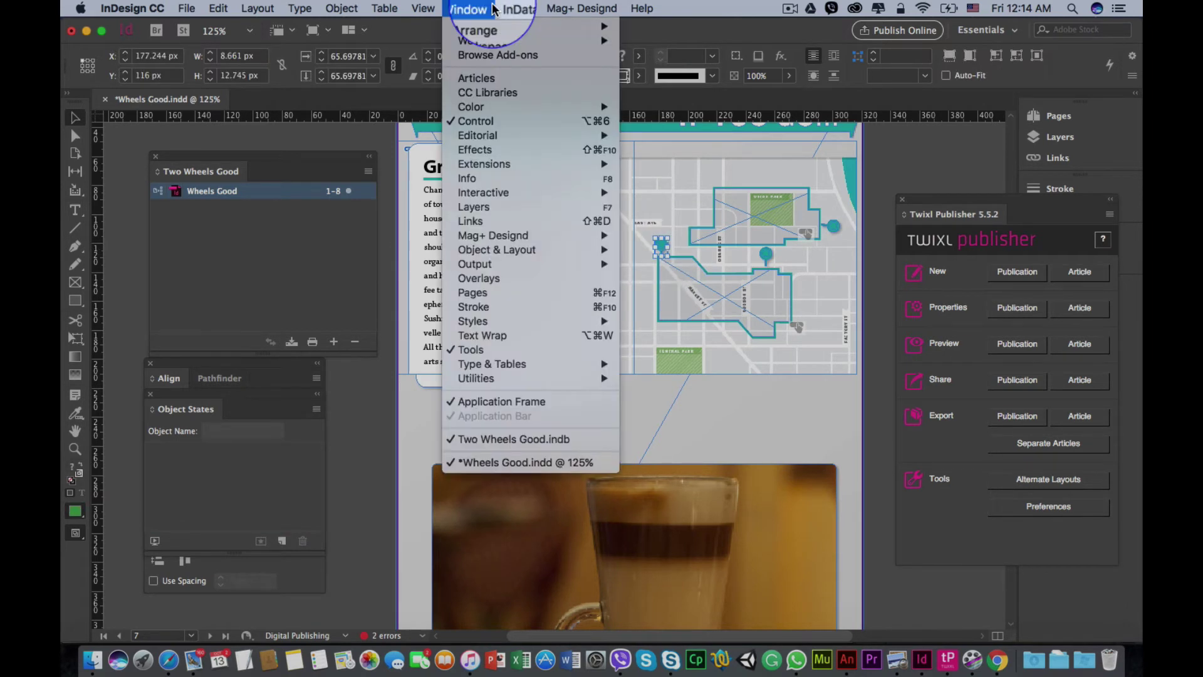
mouse_move(495, 193)
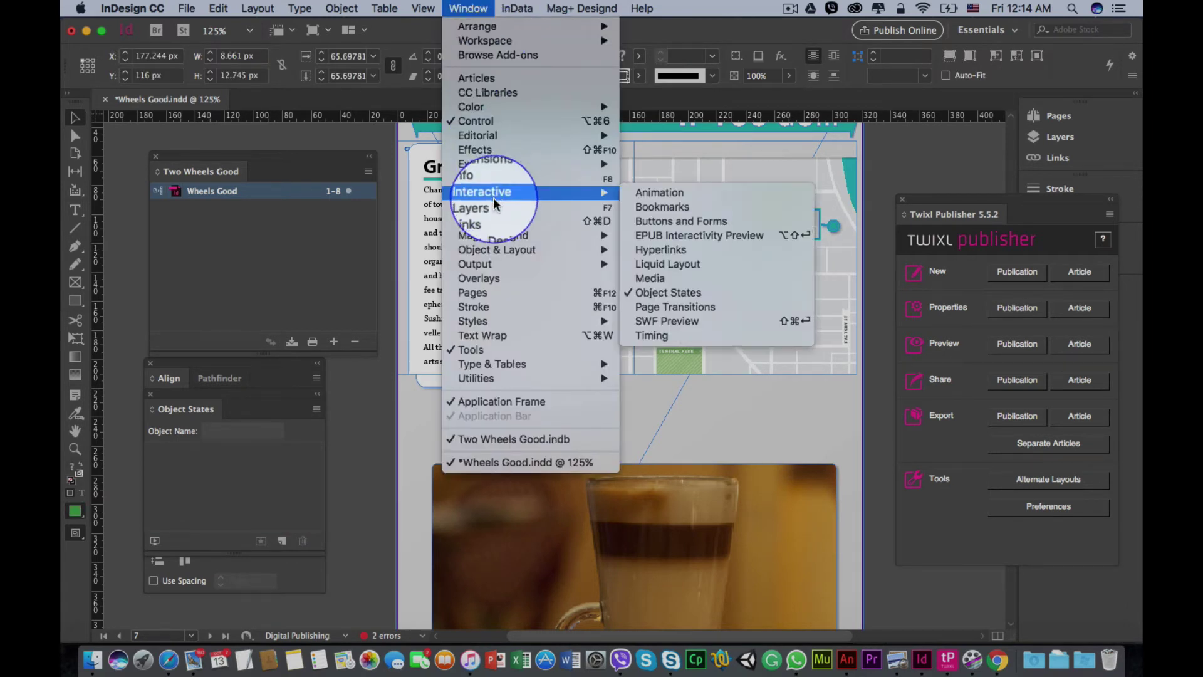
click(663, 223)
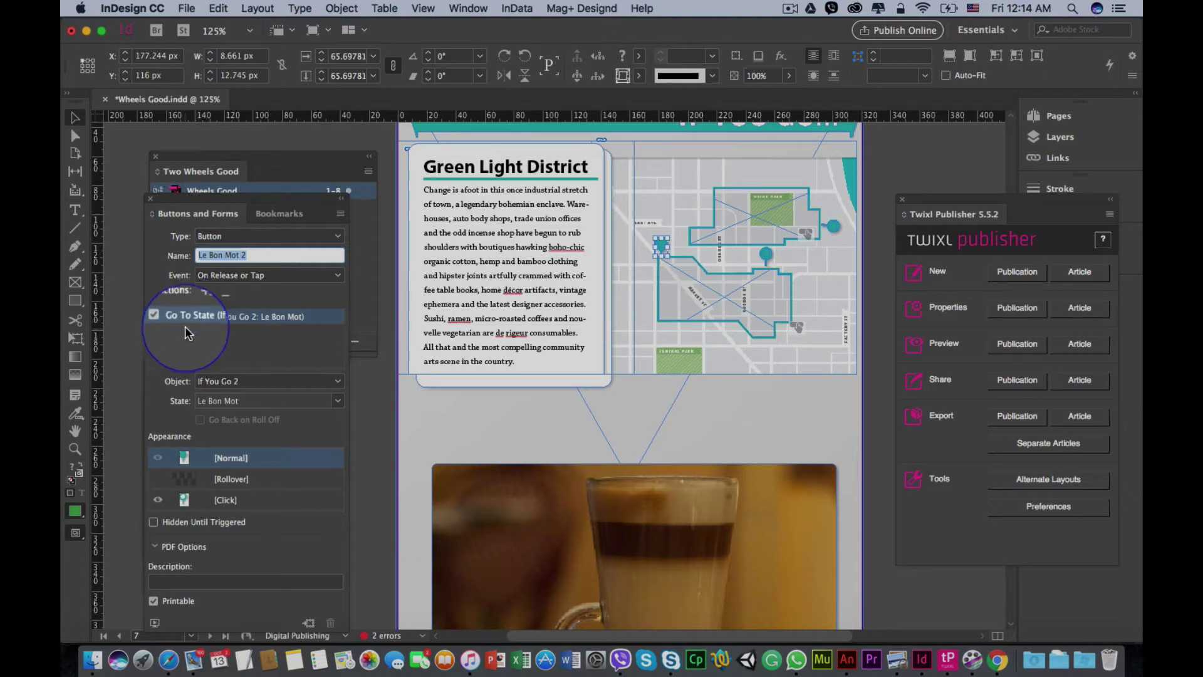
click(240, 404)
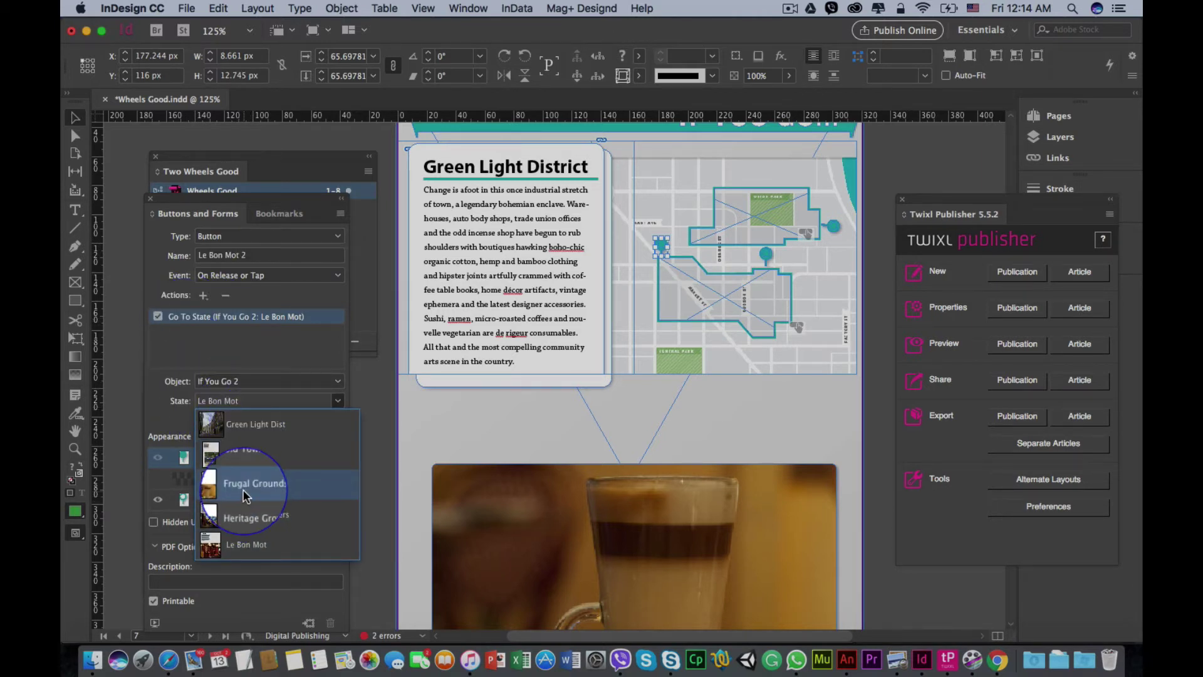
click(253, 401)
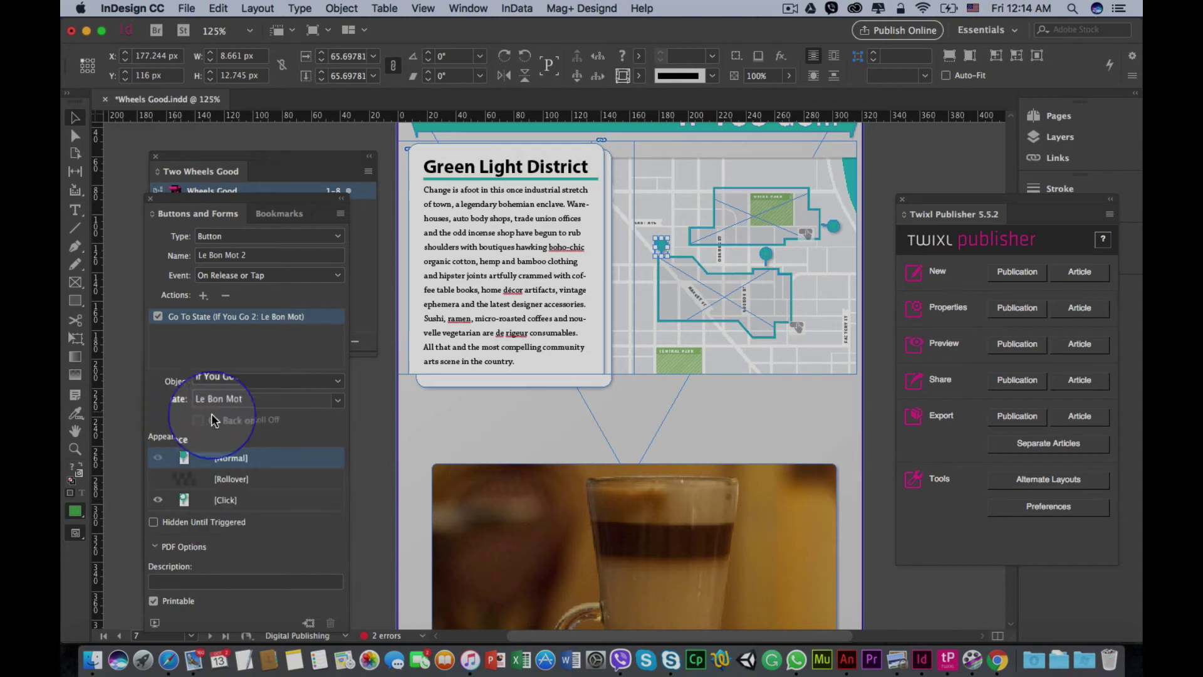
click(254, 400)
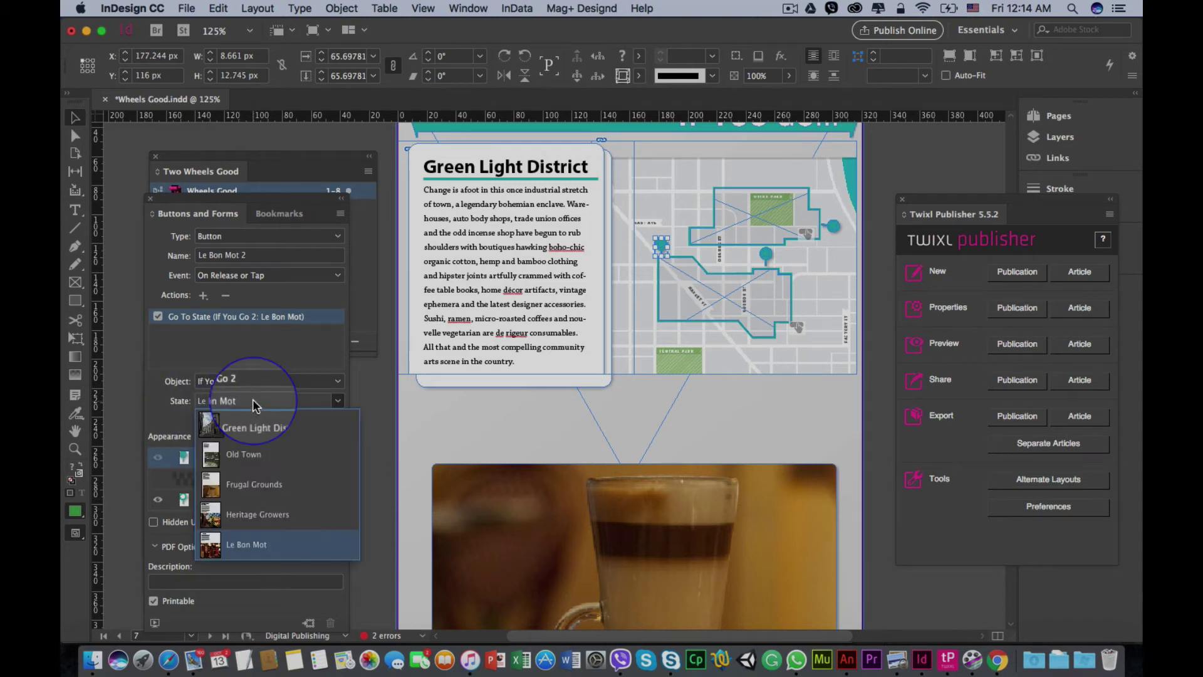
click(163, 374)
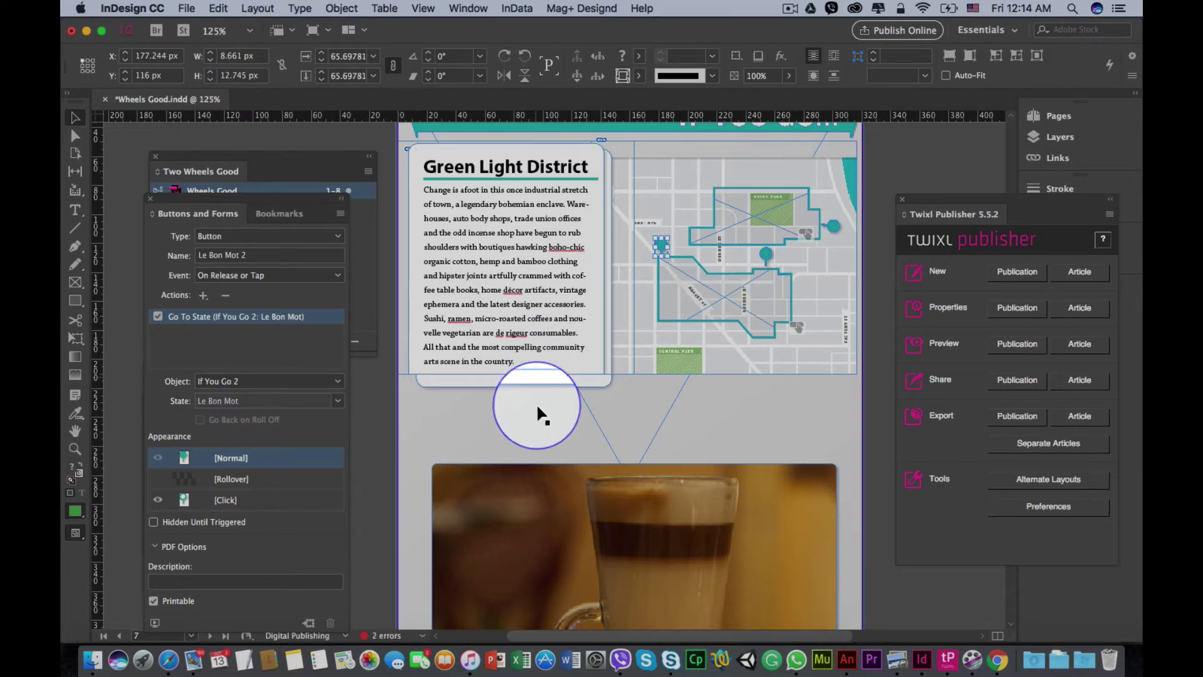
Scroll from page 7 to page 8's teal banner and Meridien Pier story
scroll(539, 407, up, 5)
scroll(545, 411, up, 8)
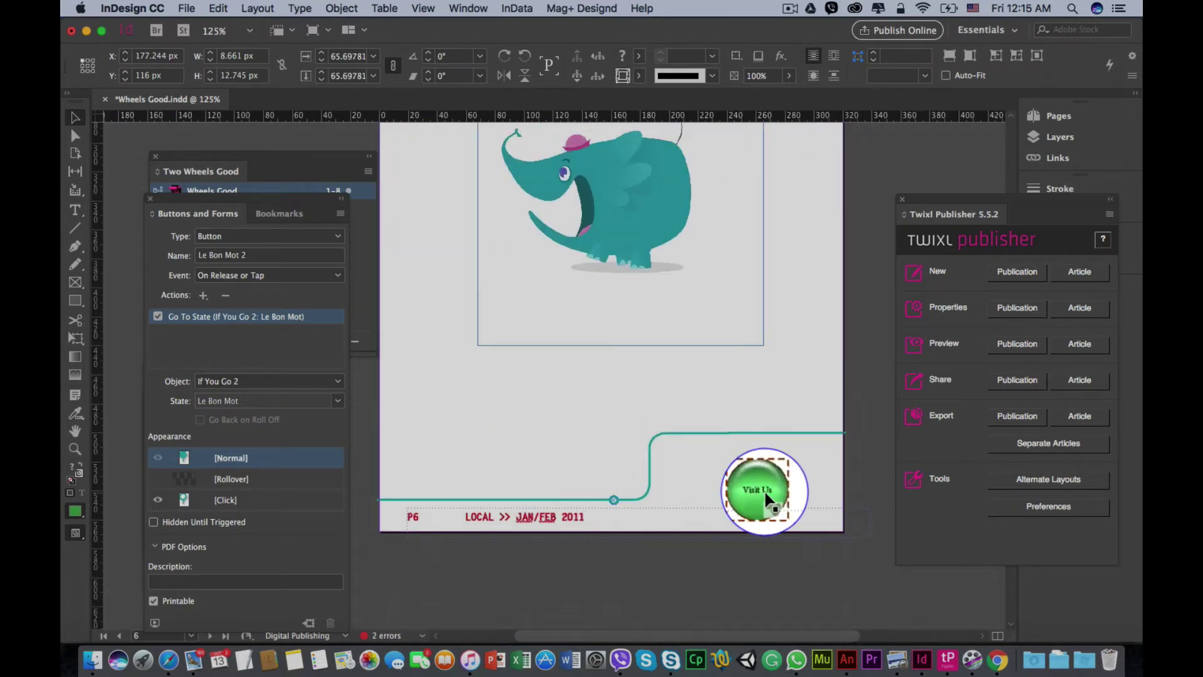
scroll(761, 495, up, 15)
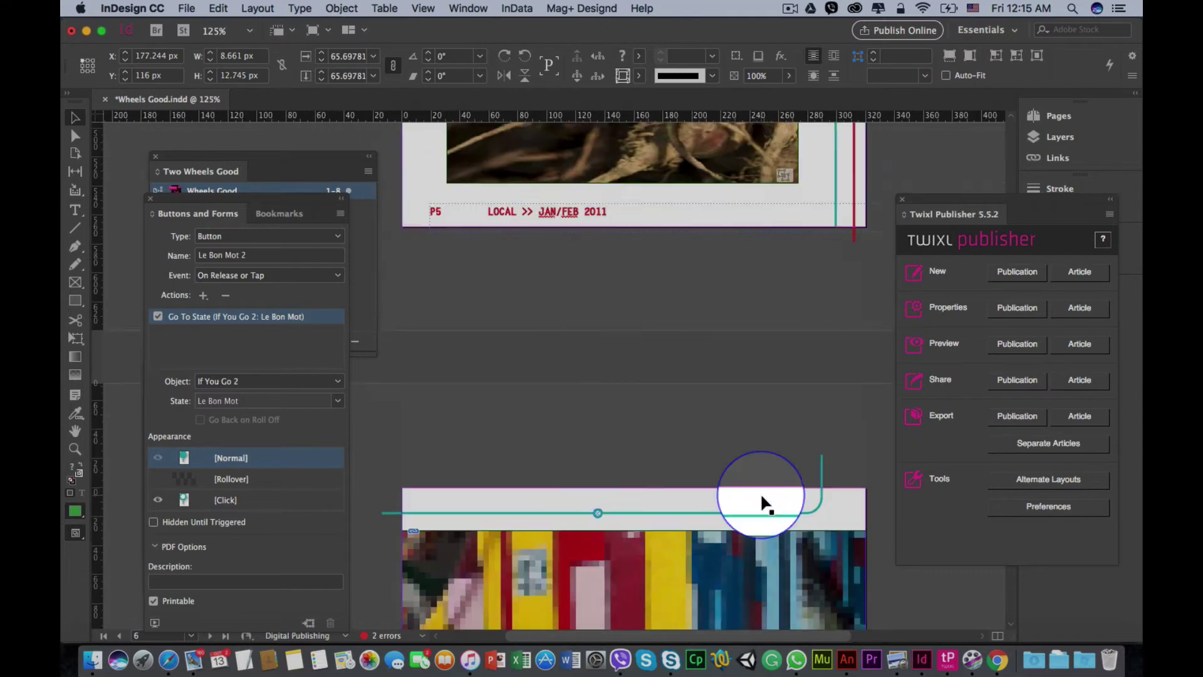
scroll(760, 493, up, 5)
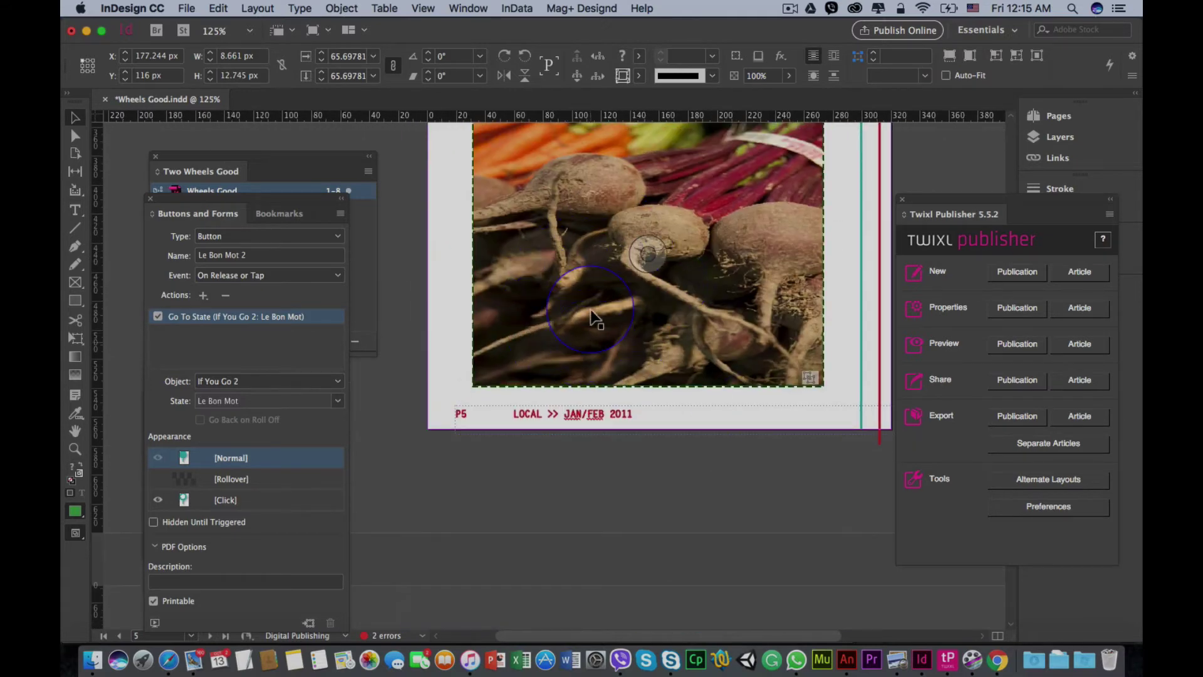
scroll(567, 300, up, 3)
scroll(568, 300, down, 15)
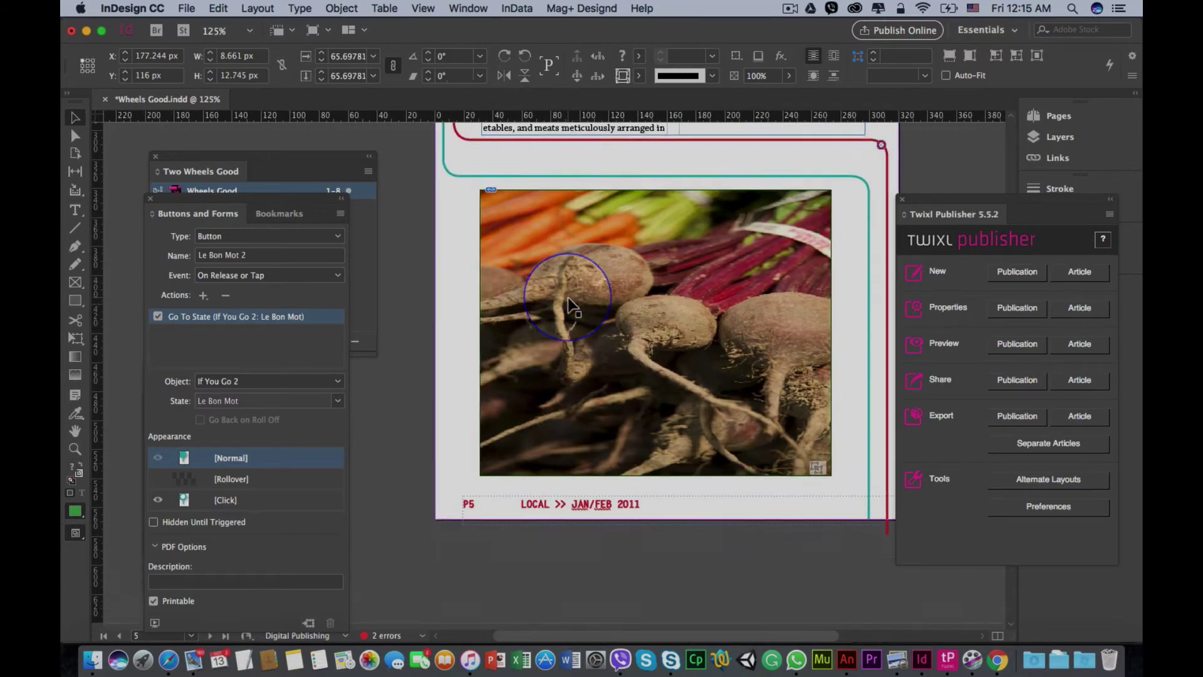
scroll(567, 294, down, 20)
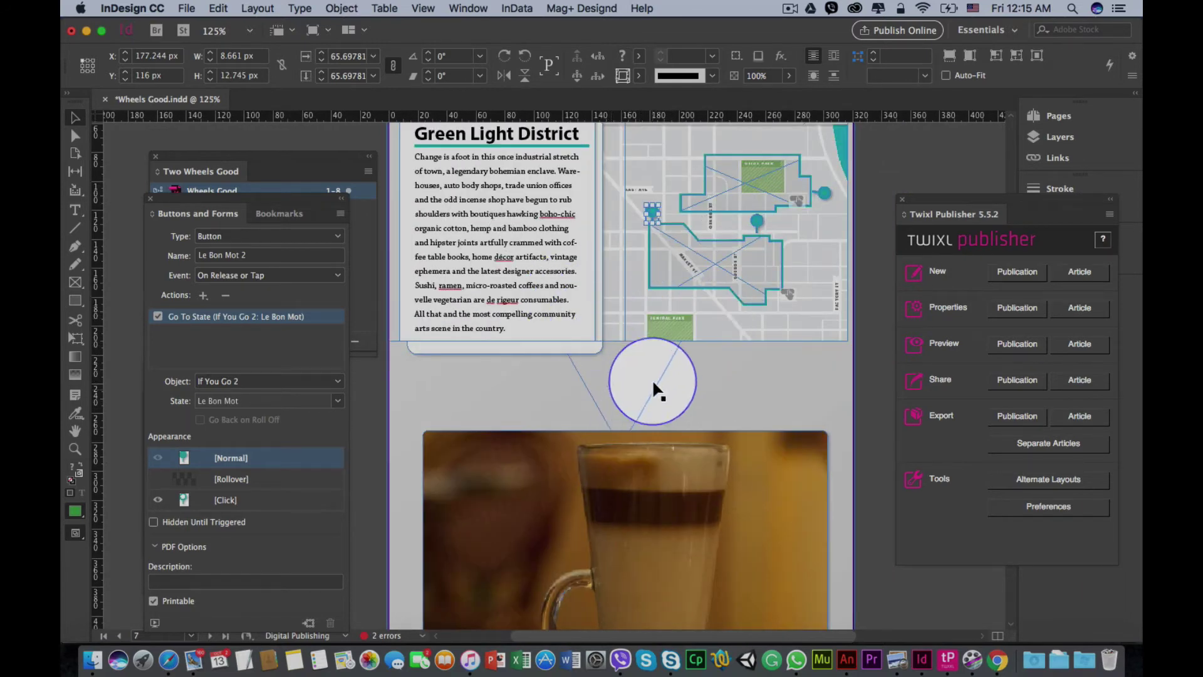
scroll(612, 367, down, 8)
scroll(611, 369, down, 10)
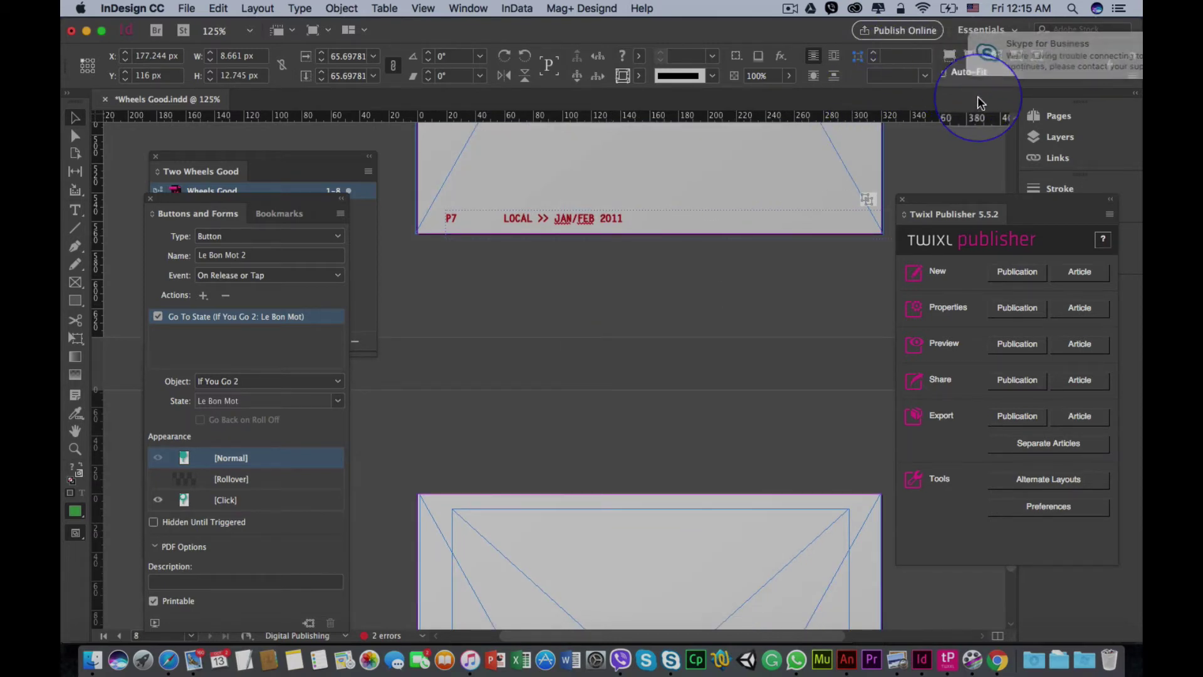
scroll(683, 365, down, 7)
scroll(682, 363, down, 6)
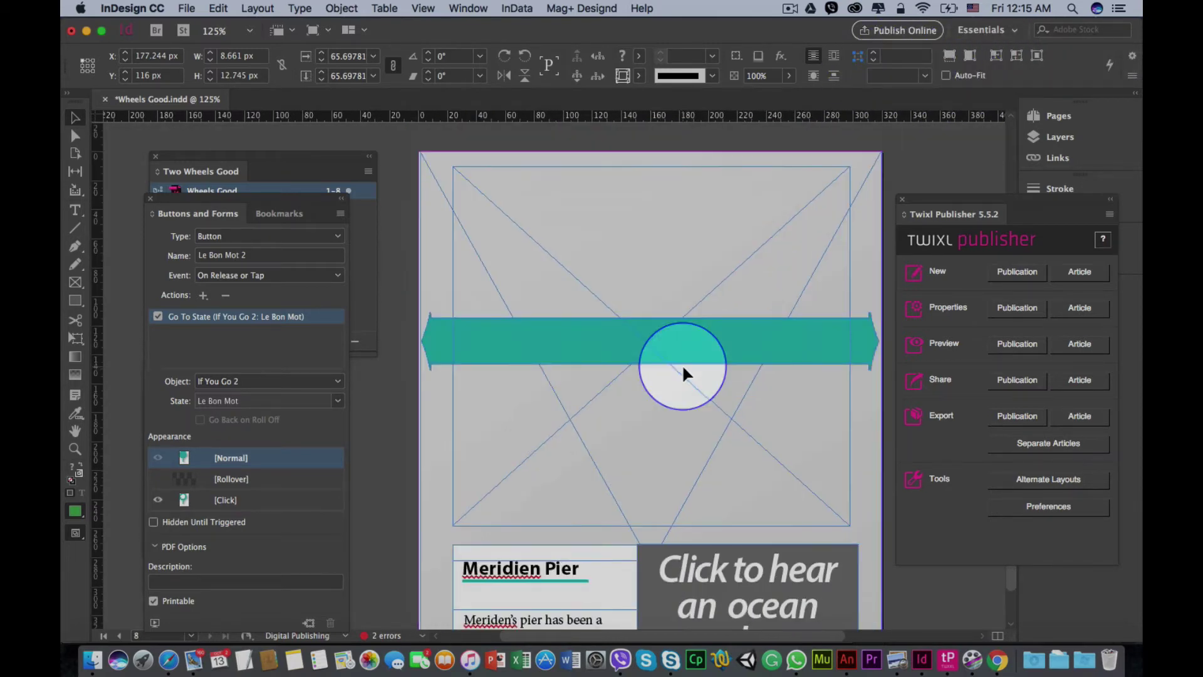
scroll(682, 363, right, 2)
scroll(672, 364, up, 3)
scroll(672, 363, left, 2)
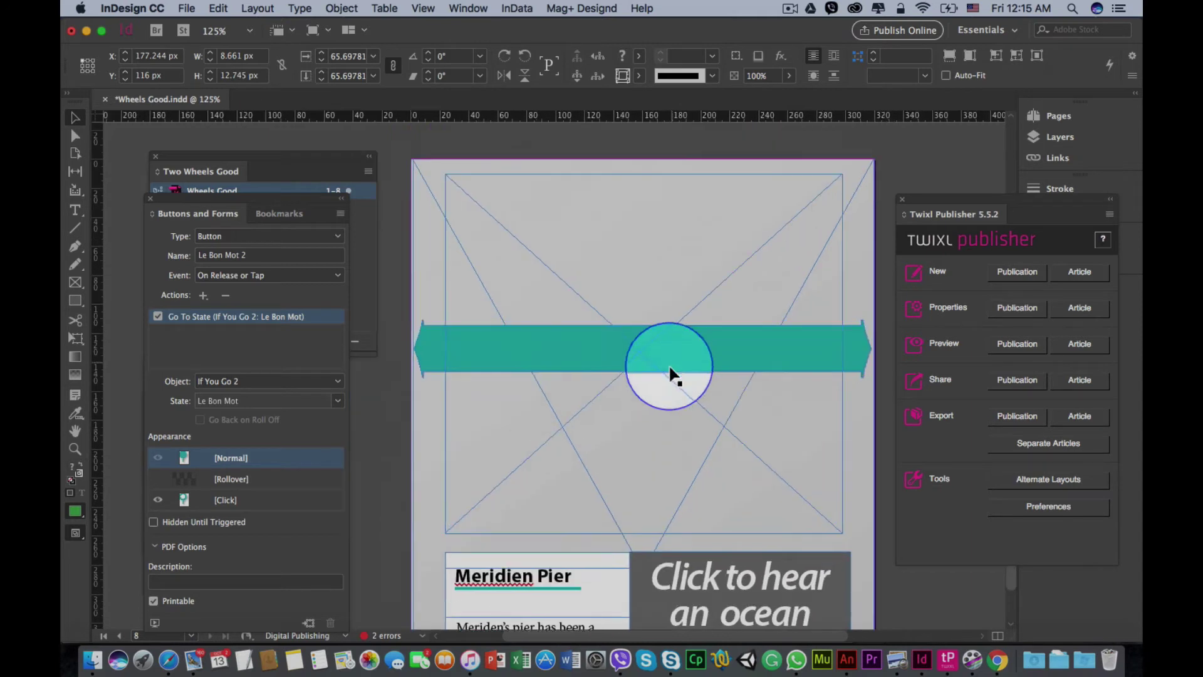
click(623, 189)
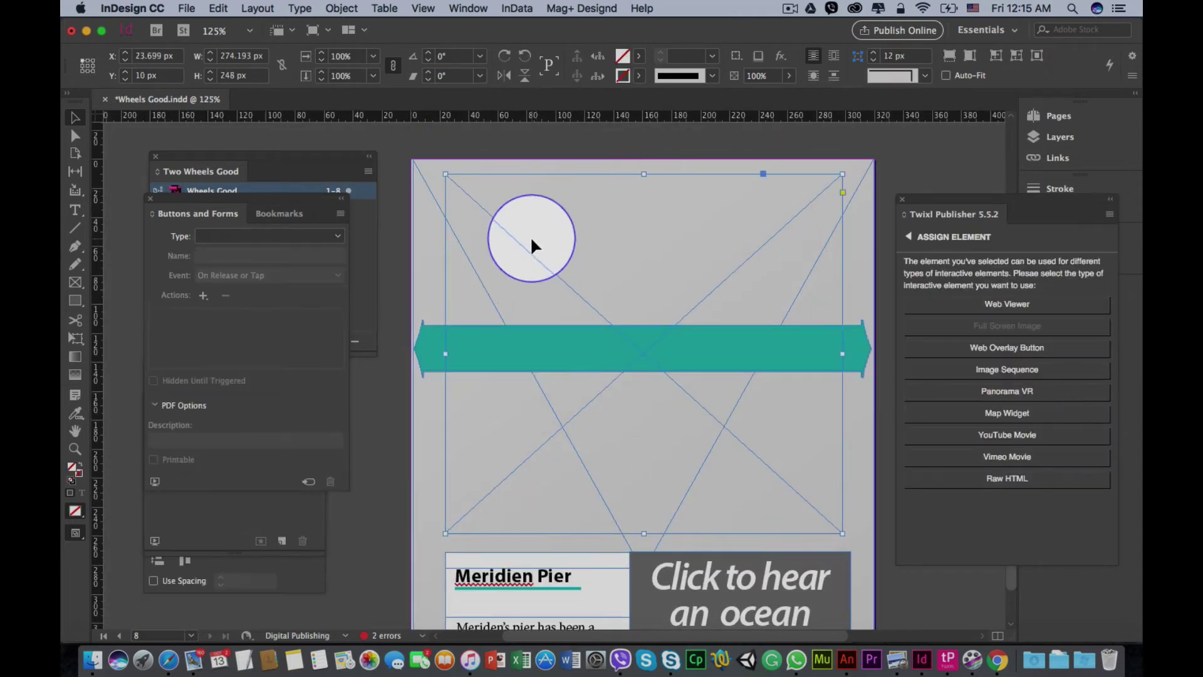
click(966, 304)
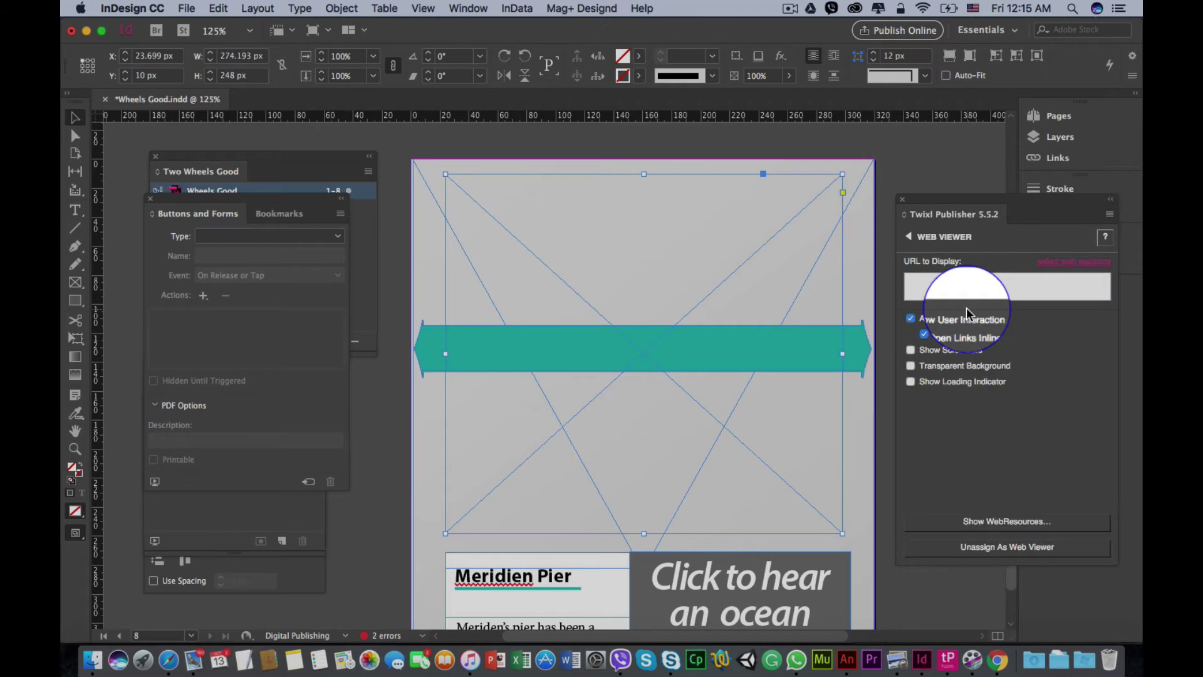
click(917, 286)
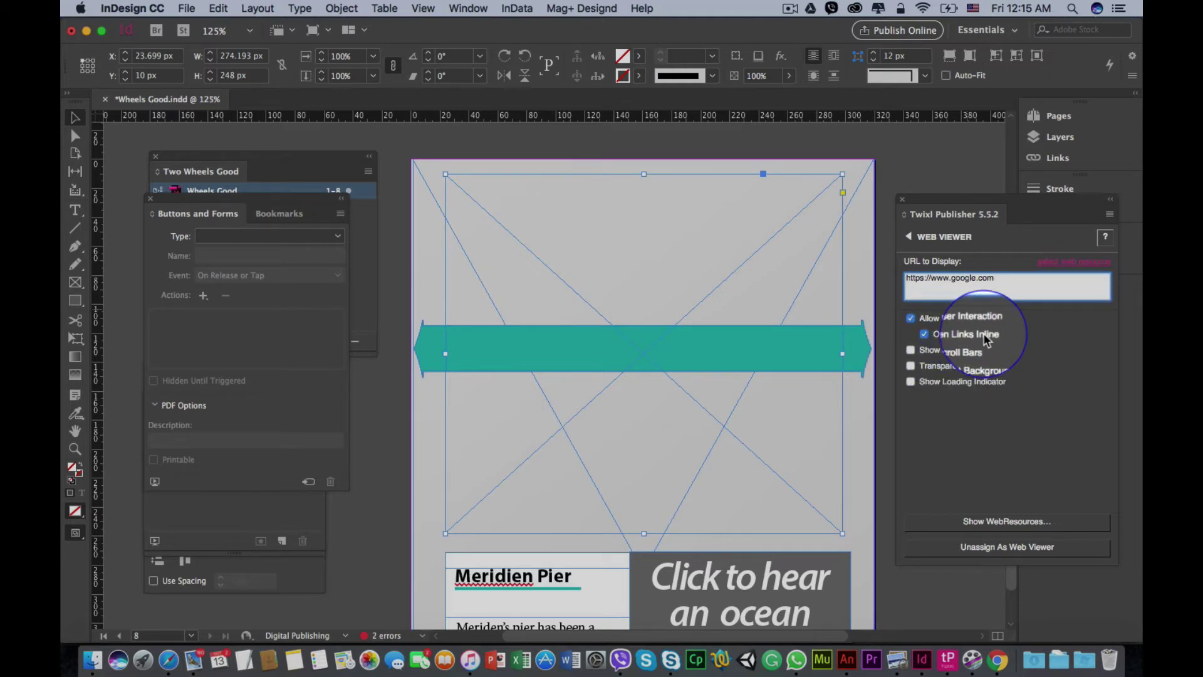
click(945, 348)
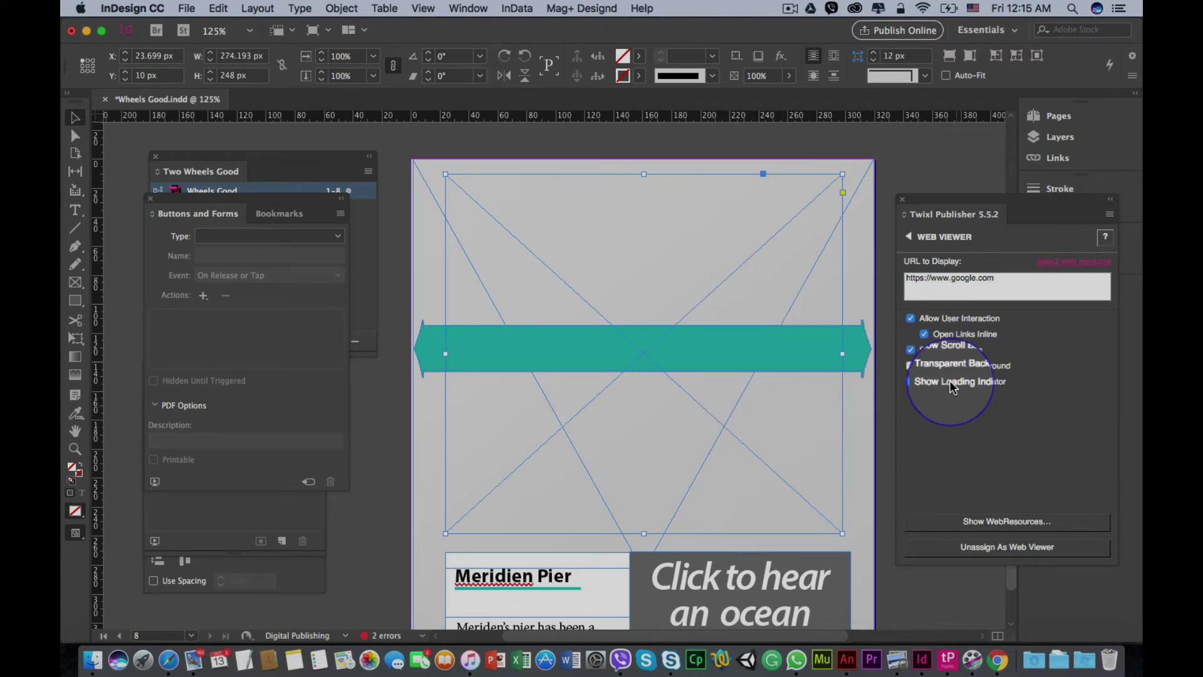
click(912, 381)
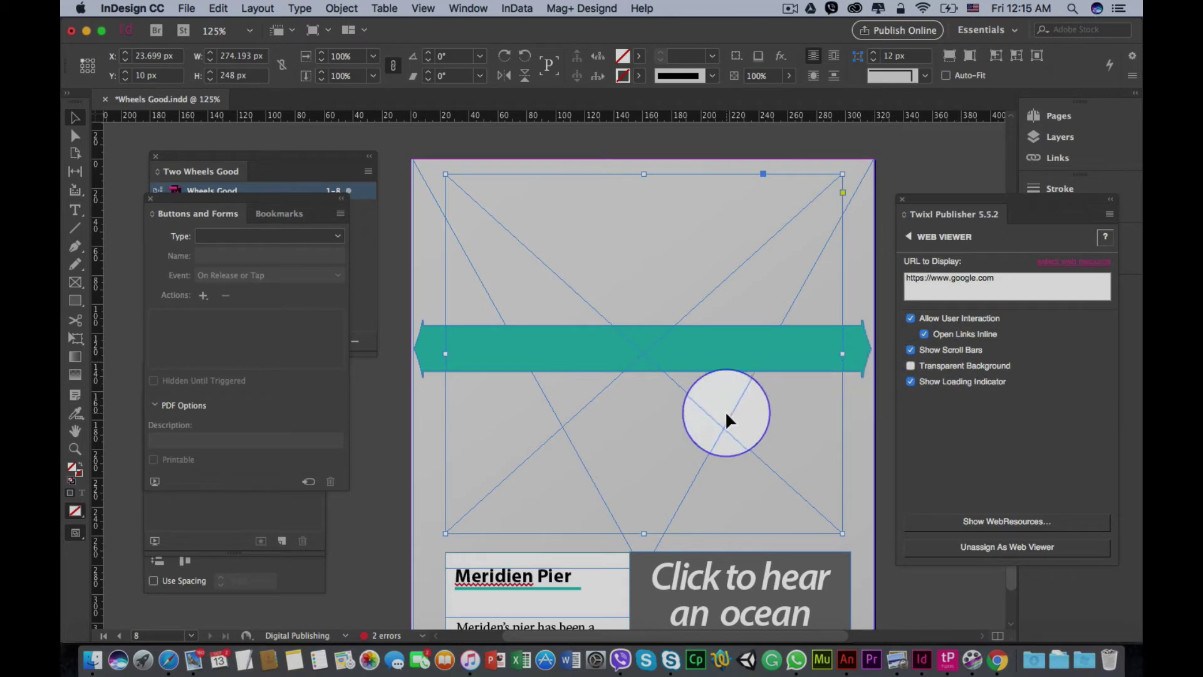
scroll(727, 414, down, 10)
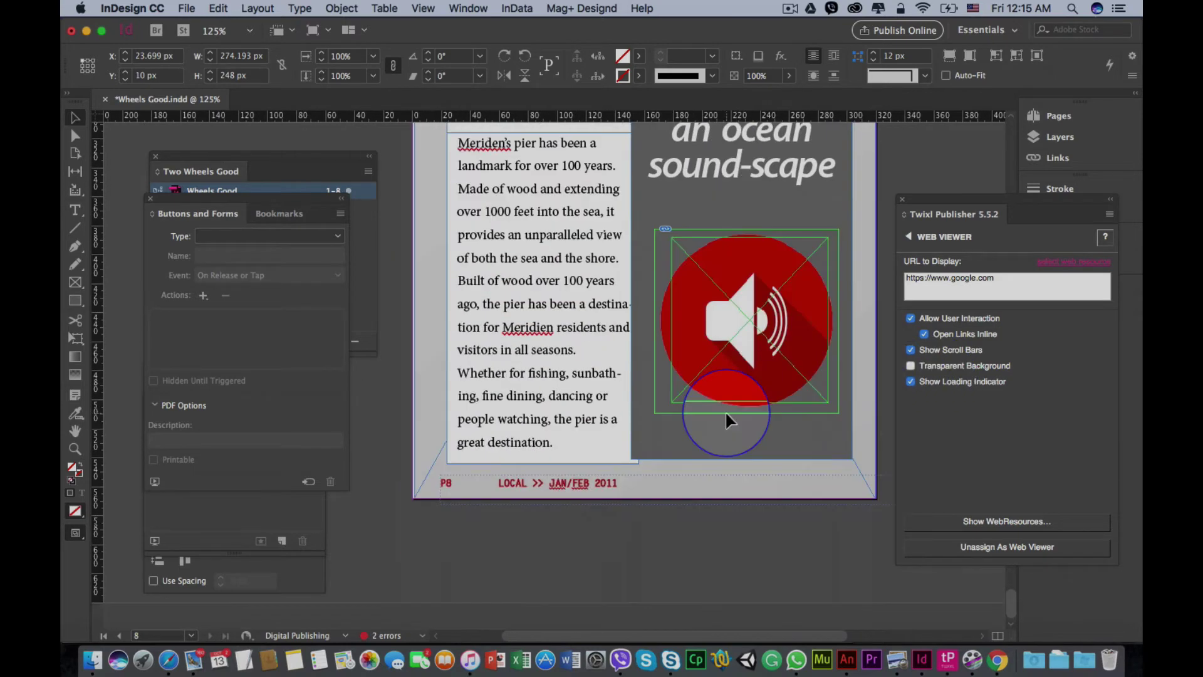
scroll(780, 401, right, 5)
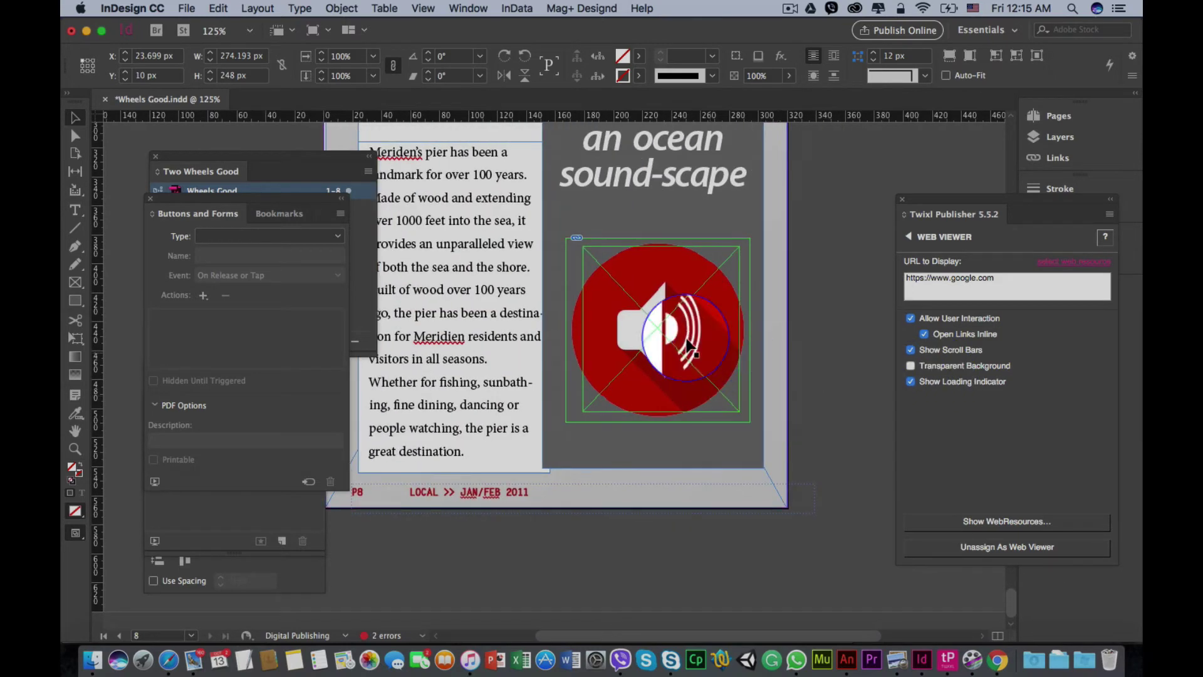
Move the empty frame up onto the red speaker graphic and reselect the speaker frame
click(640, 307)
click(639, 307)
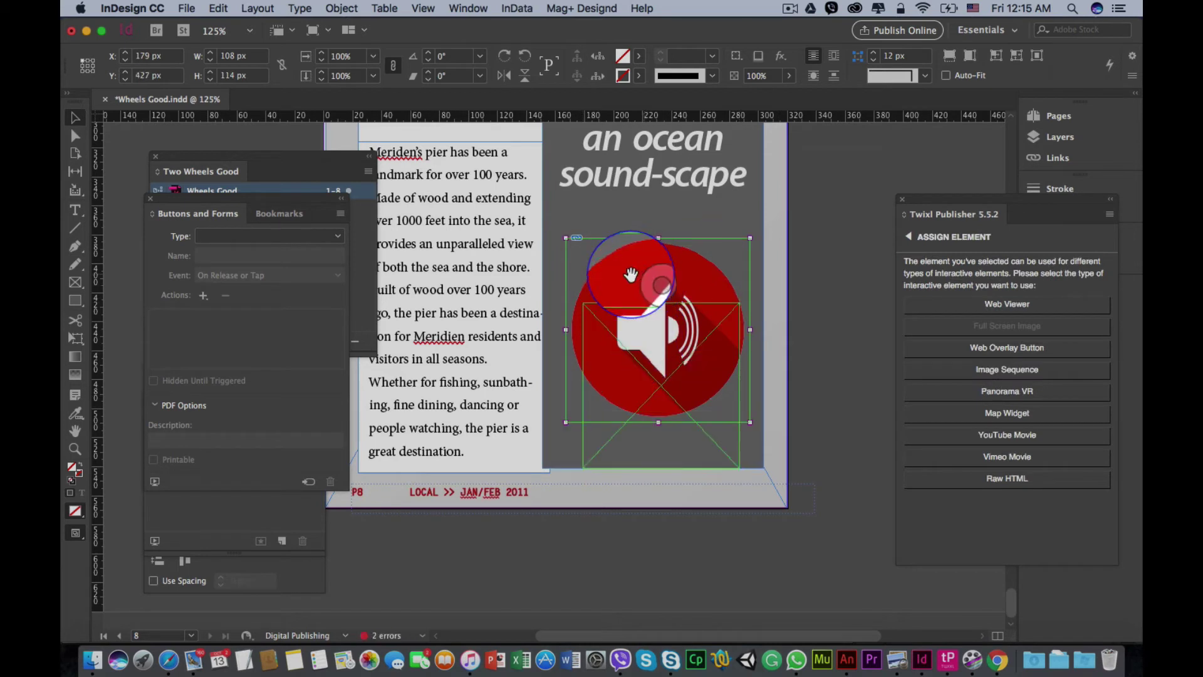
click(672, 346)
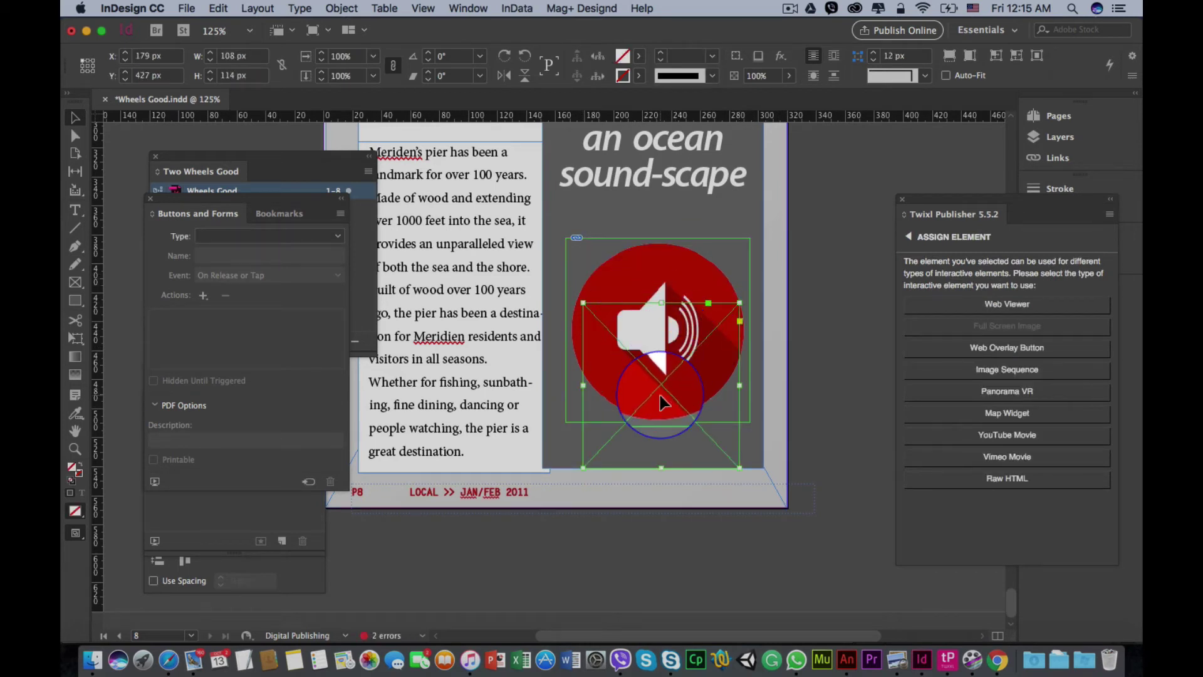
drag(661, 397, 659, 360)
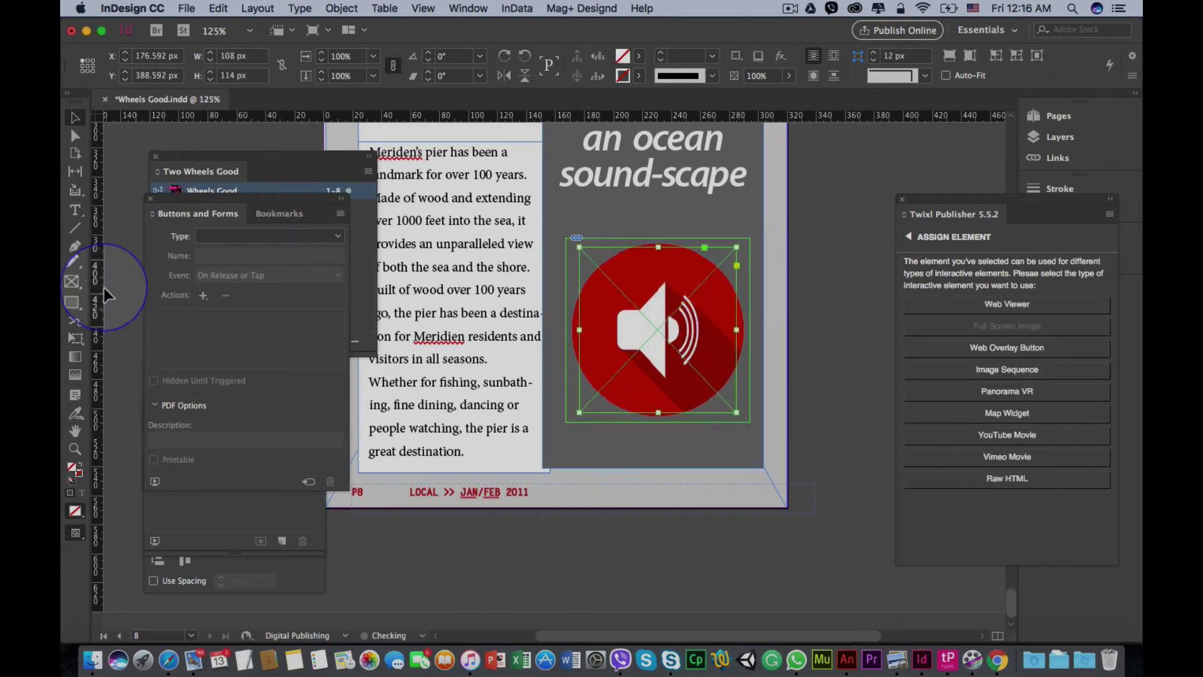
click(80, 285)
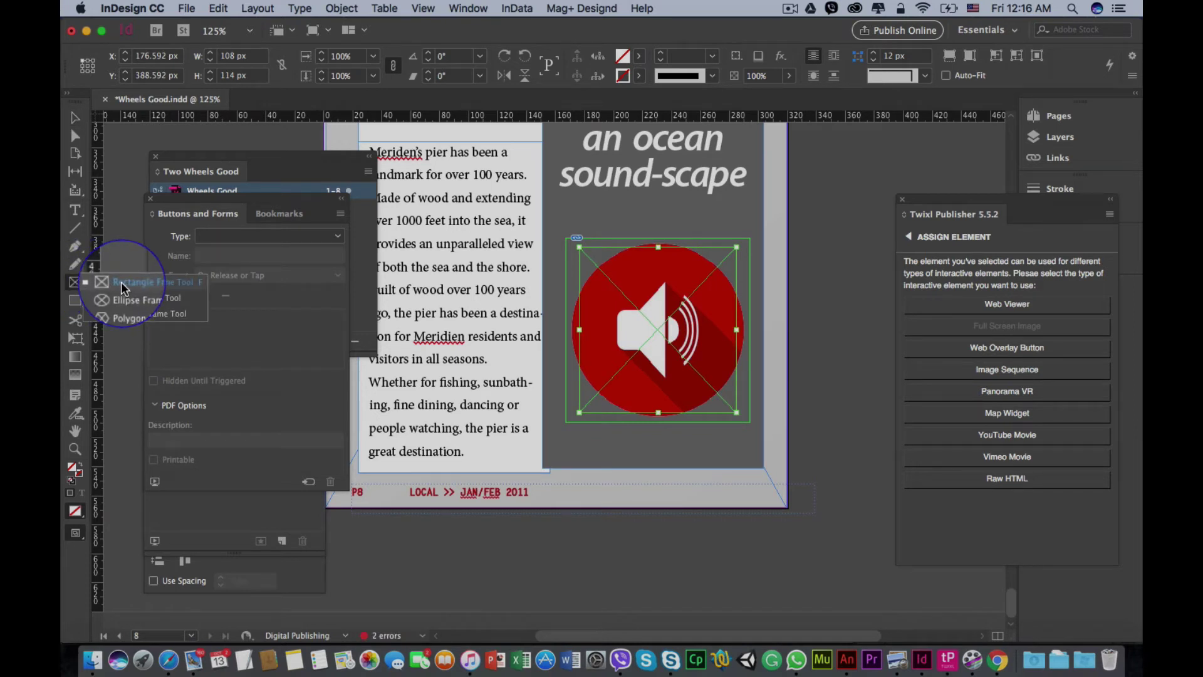
click(123, 286)
click(70, 118)
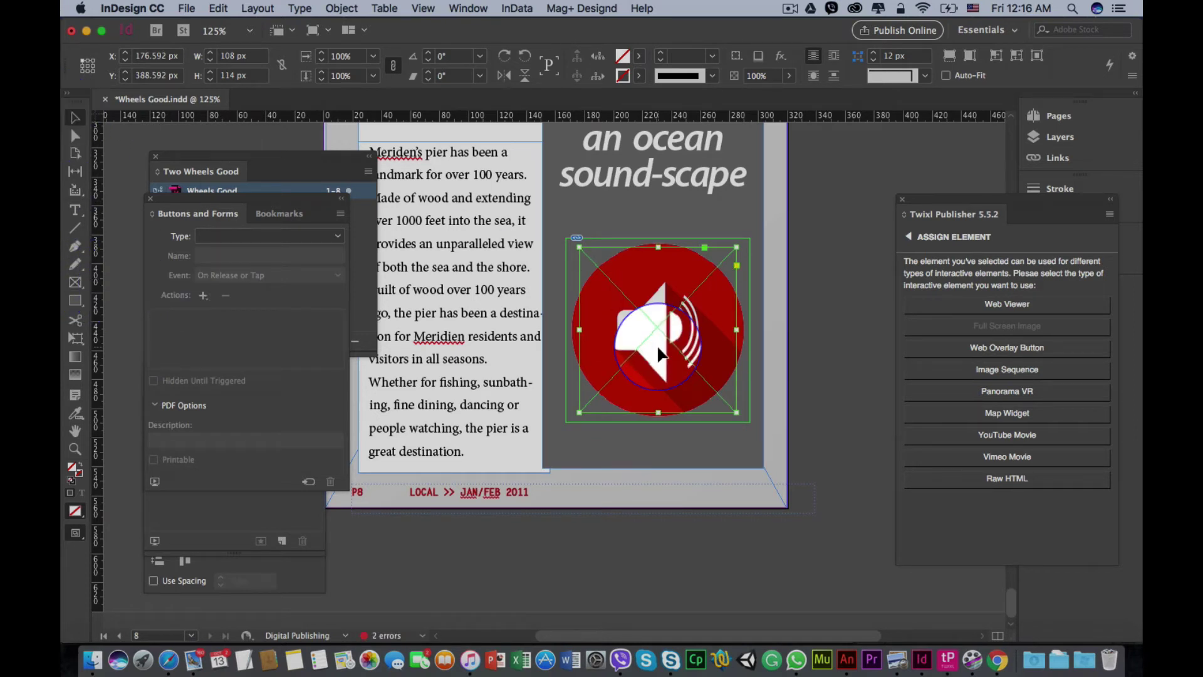
click(797, 362)
click(669, 330)
click(669, 329)
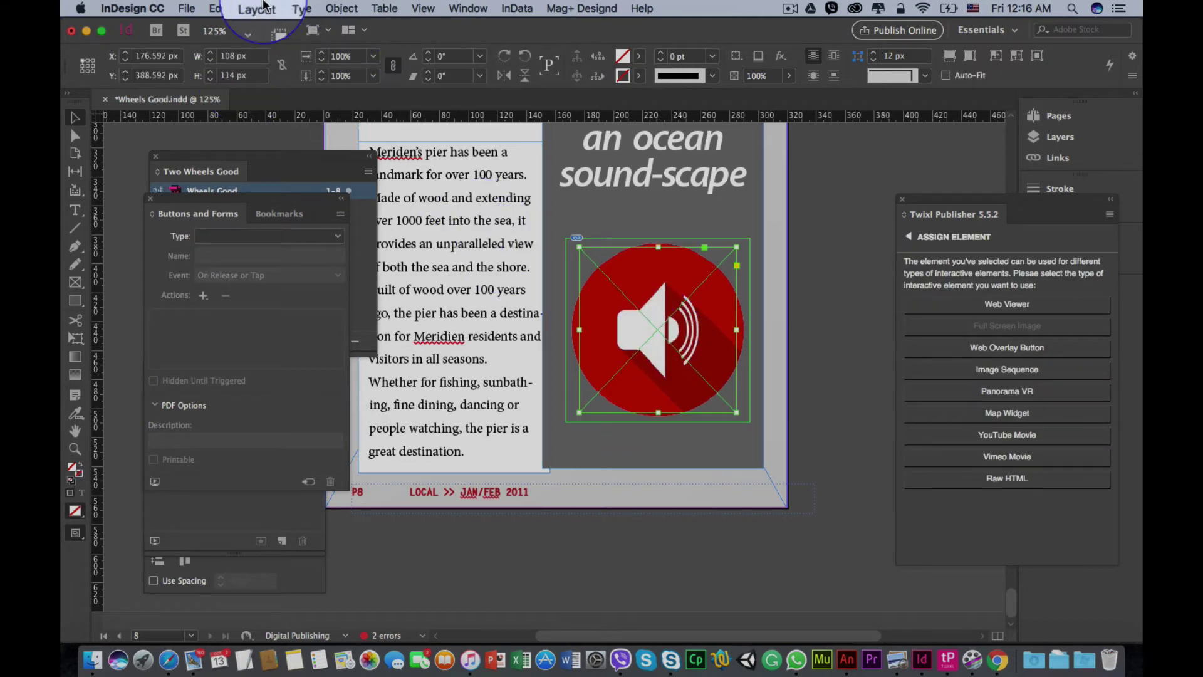
Place A felicidade.mp3 from the Wheels Good copy's Links folder into the speaker frame
click(182, 8)
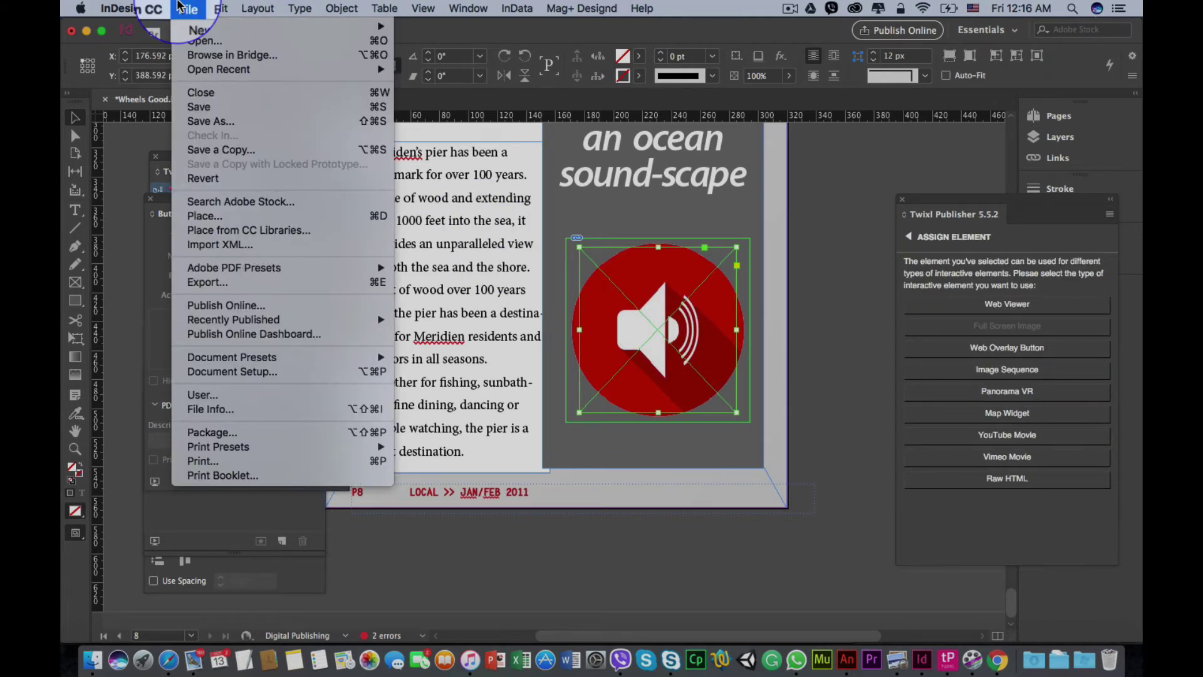
click(207, 216)
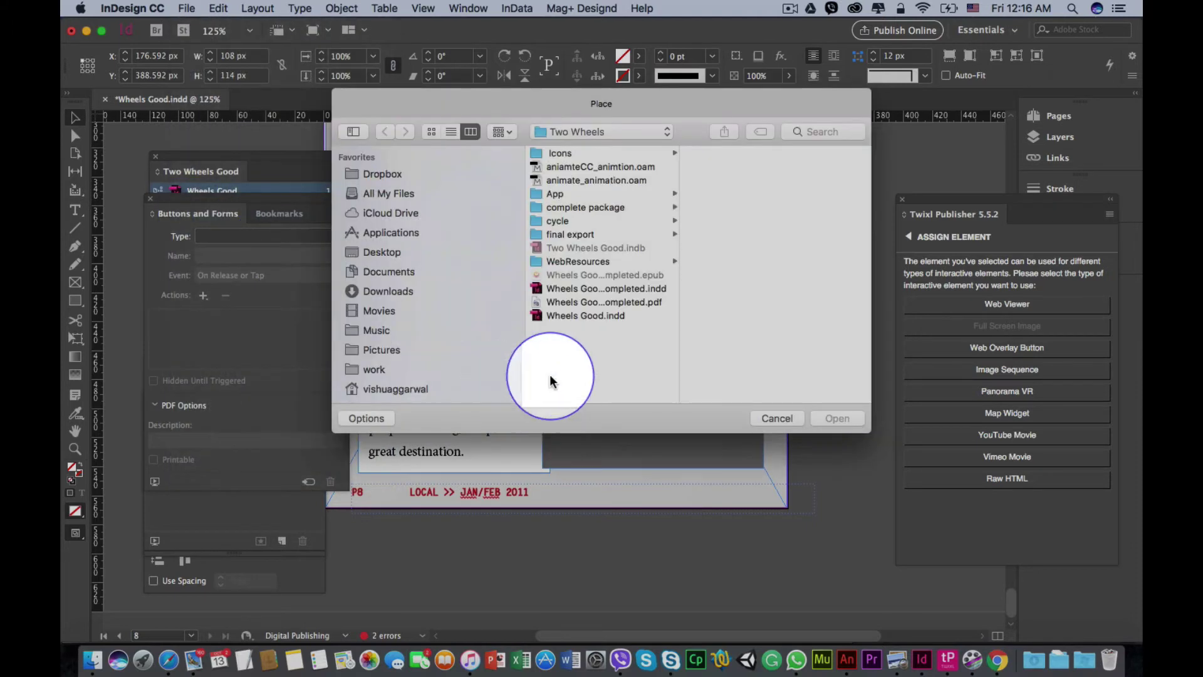
click(578, 208)
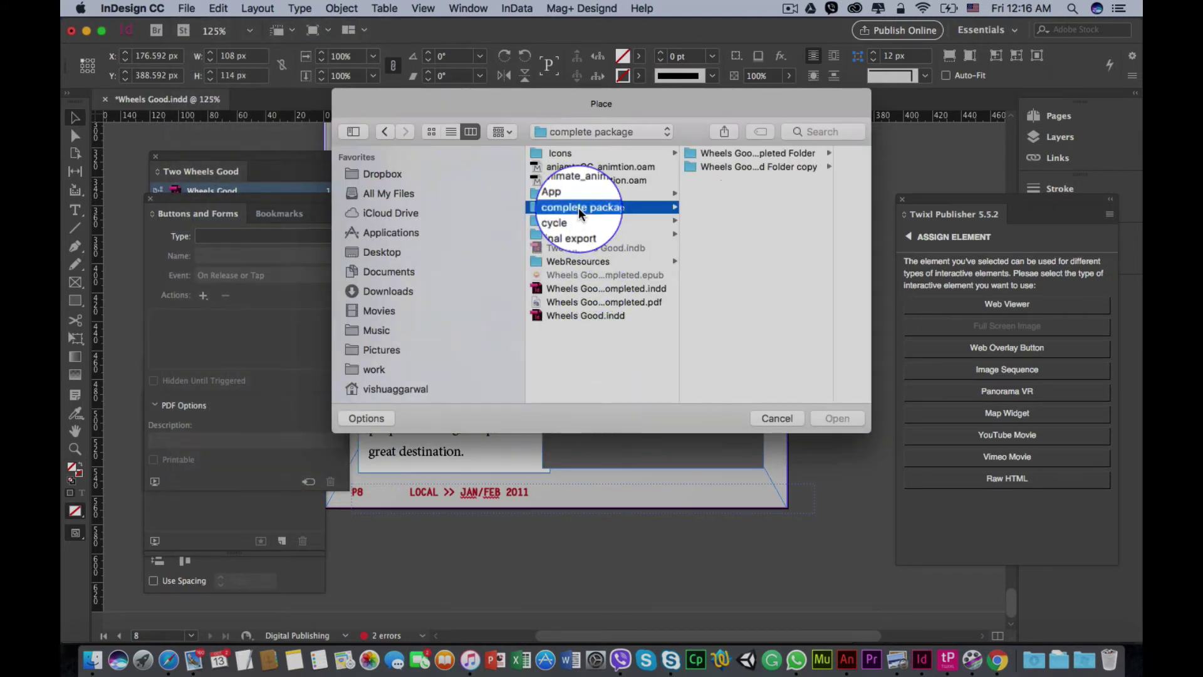
click(758, 167)
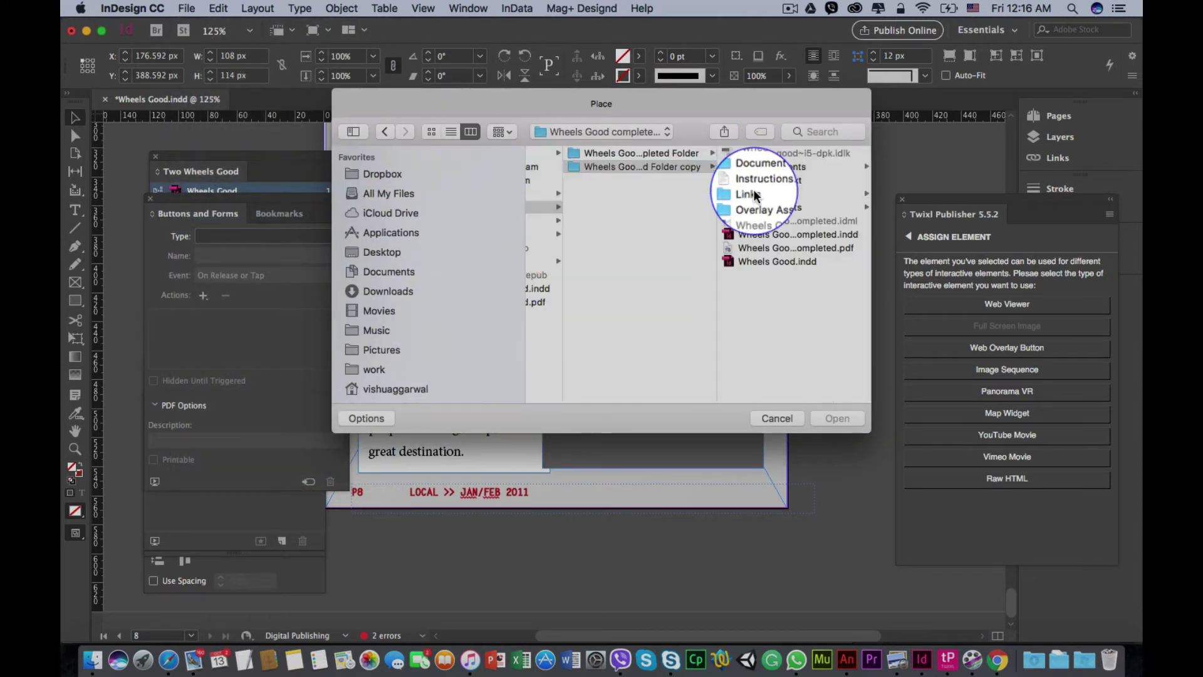
click(756, 195)
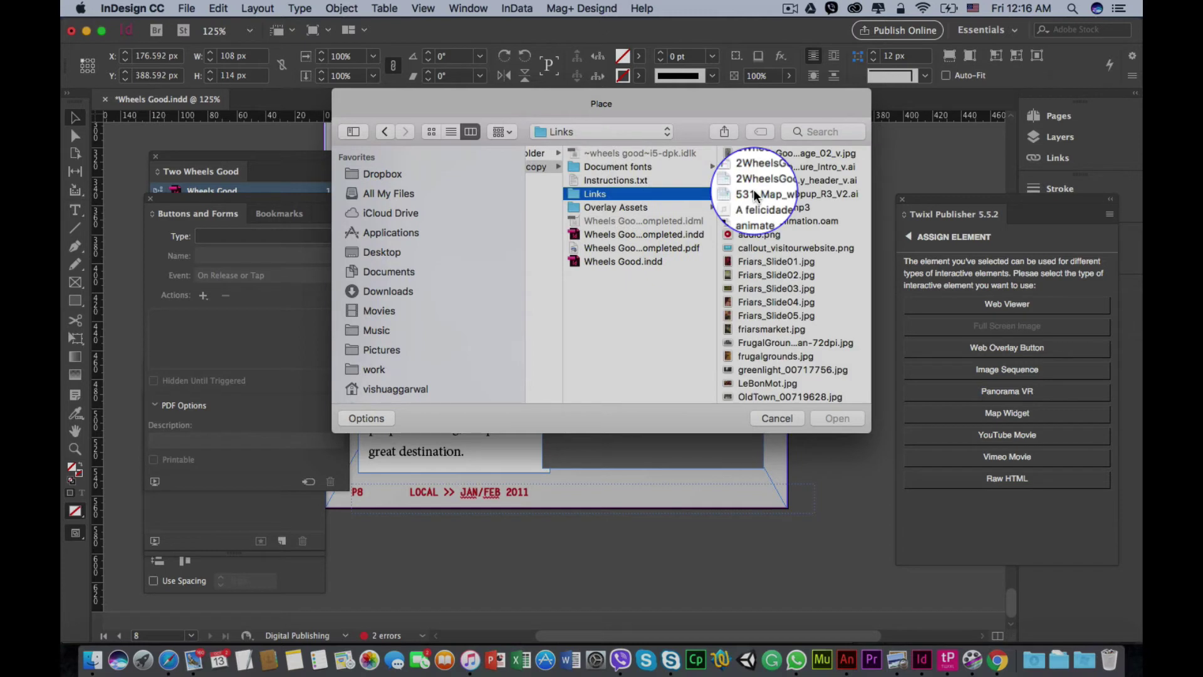
click(781, 209)
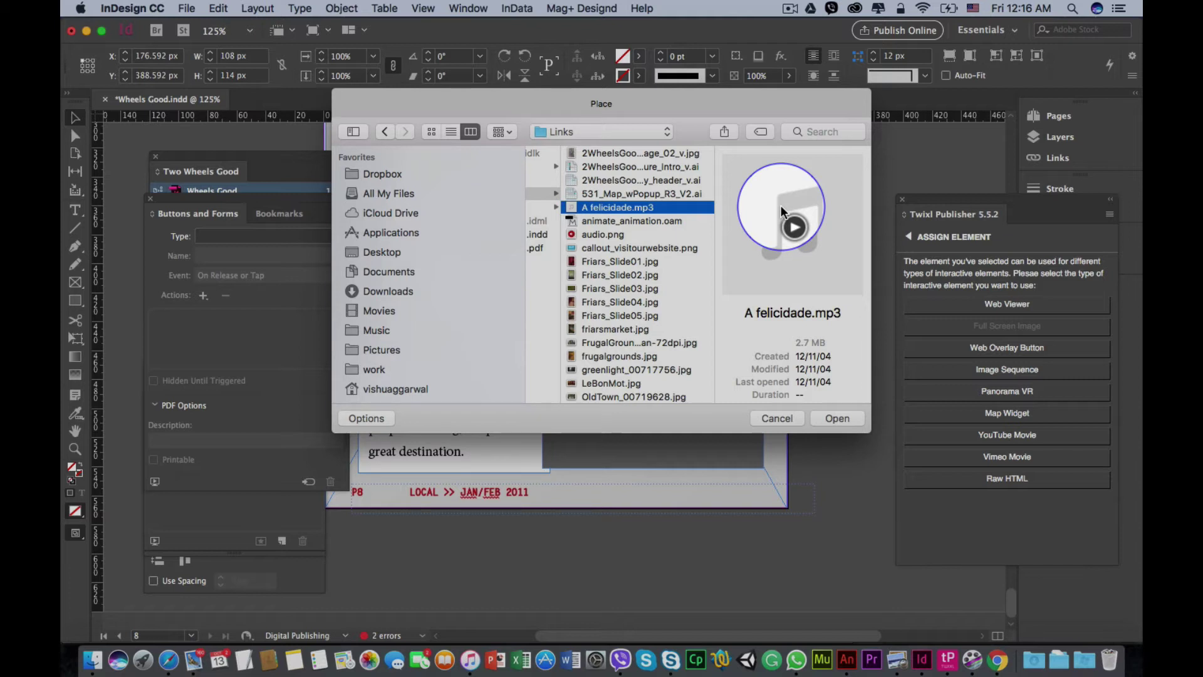
click(837, 417)
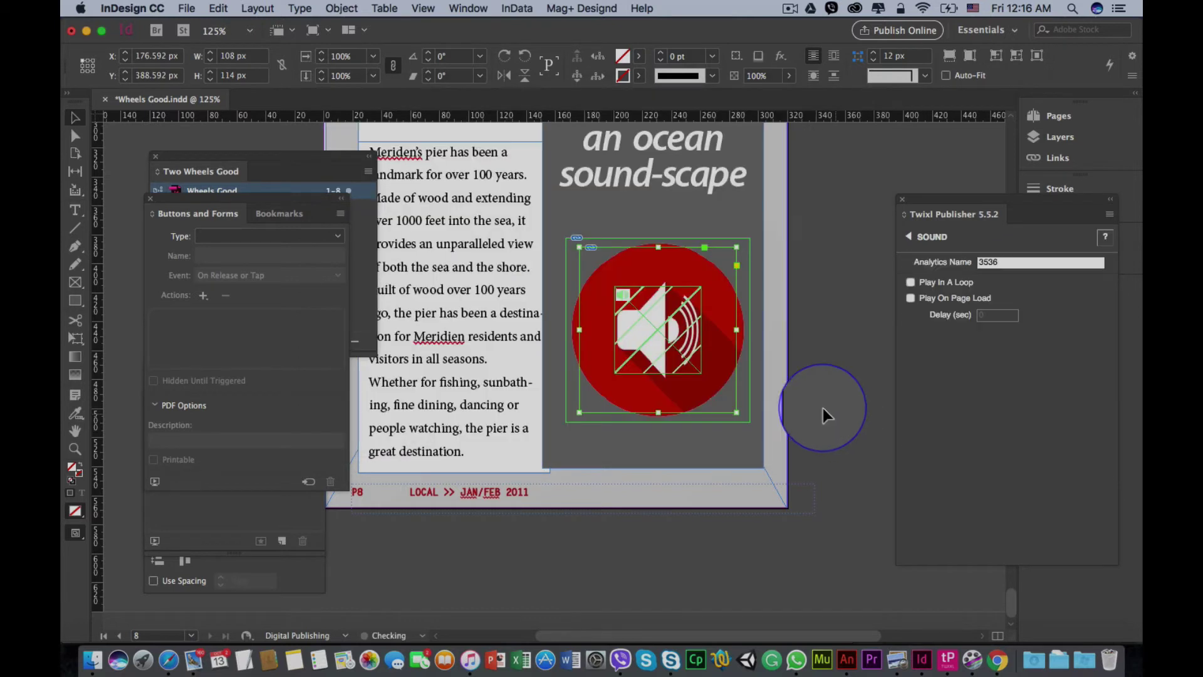
Set the placed sound to play on page load with a 0-second delay
click(612, 326)
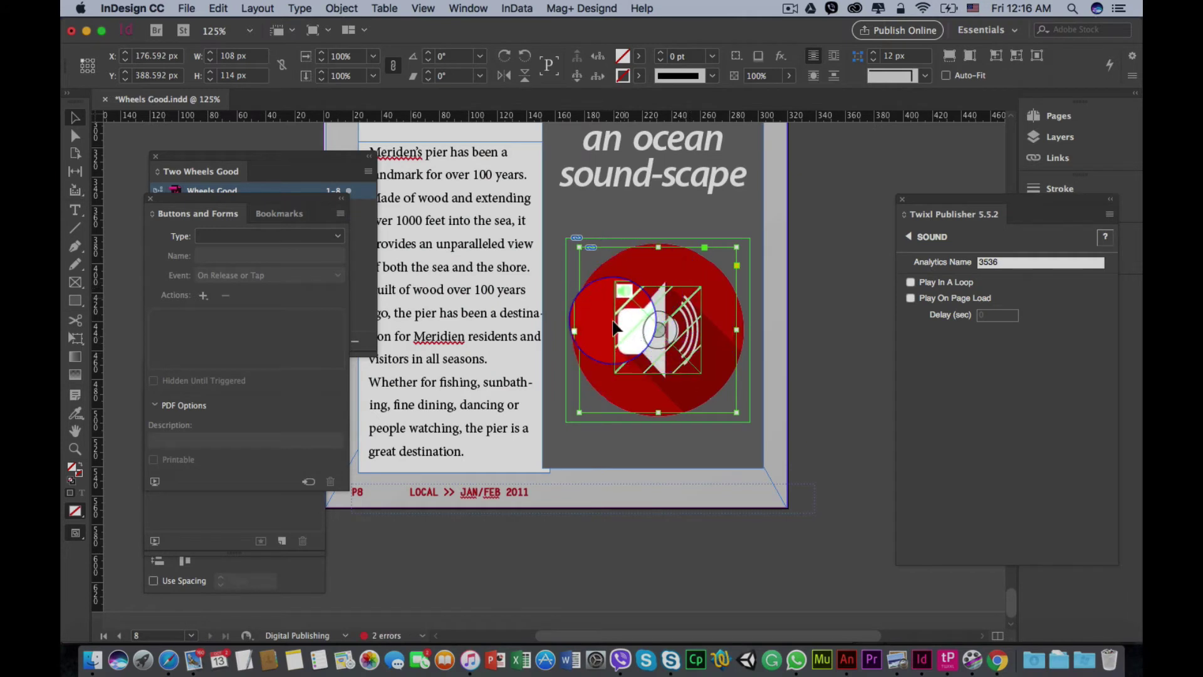
click(942, 329)
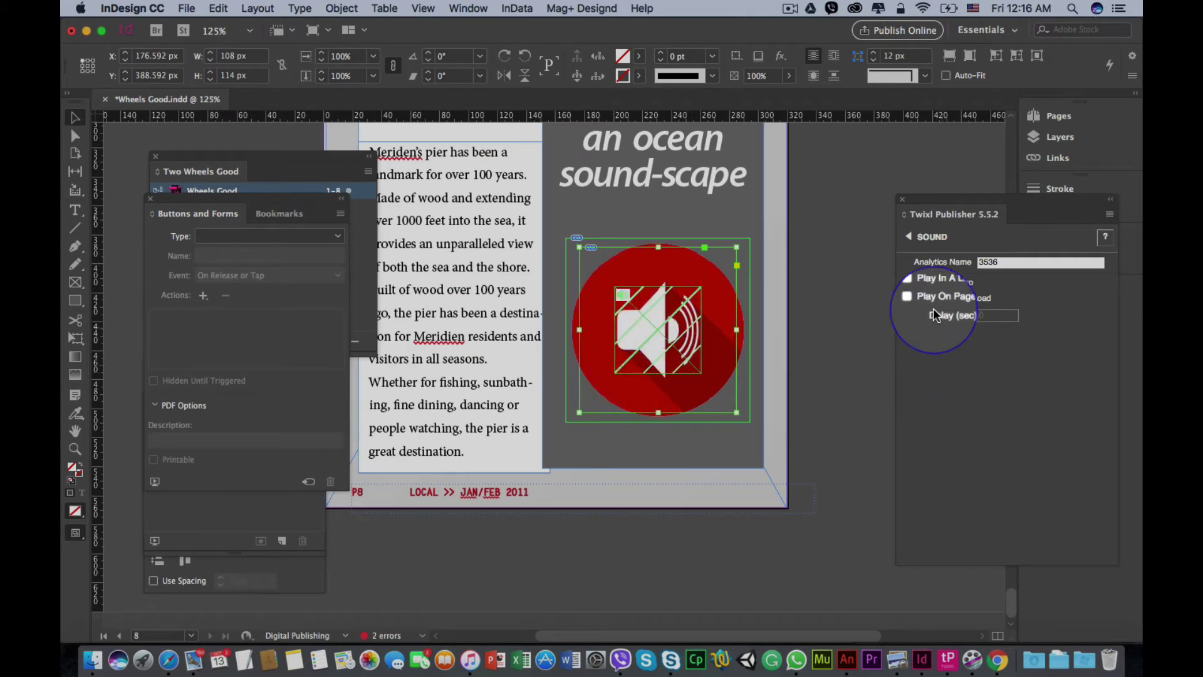
click(942, 299)
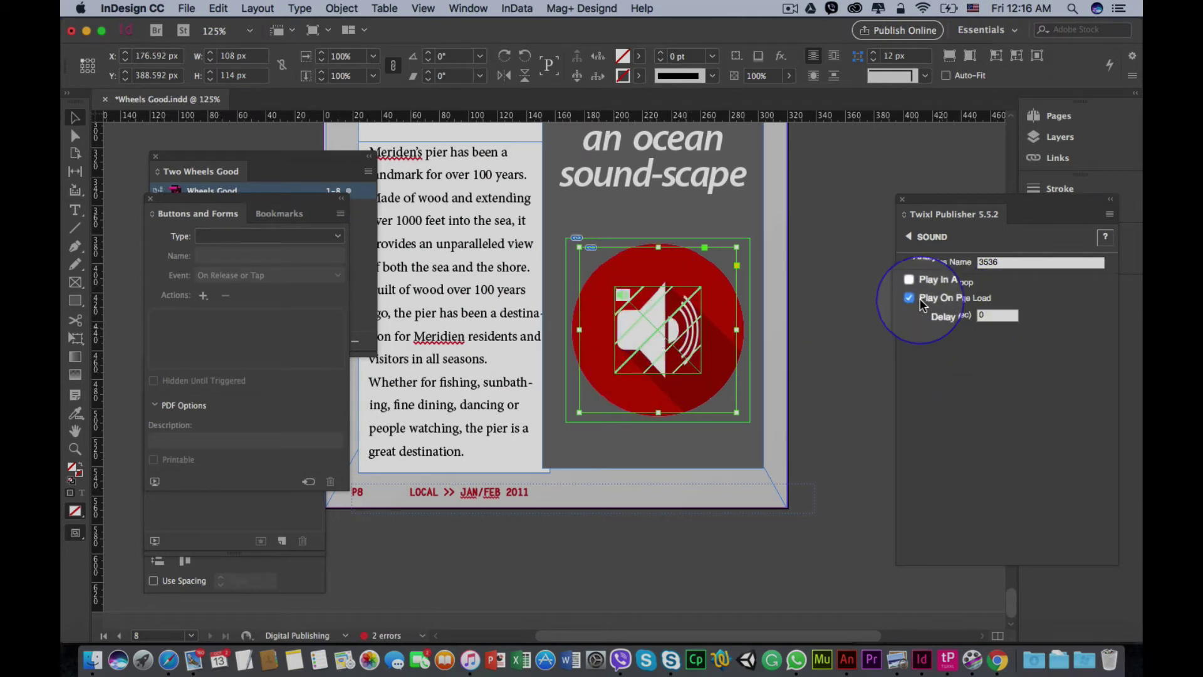
key(Tab)
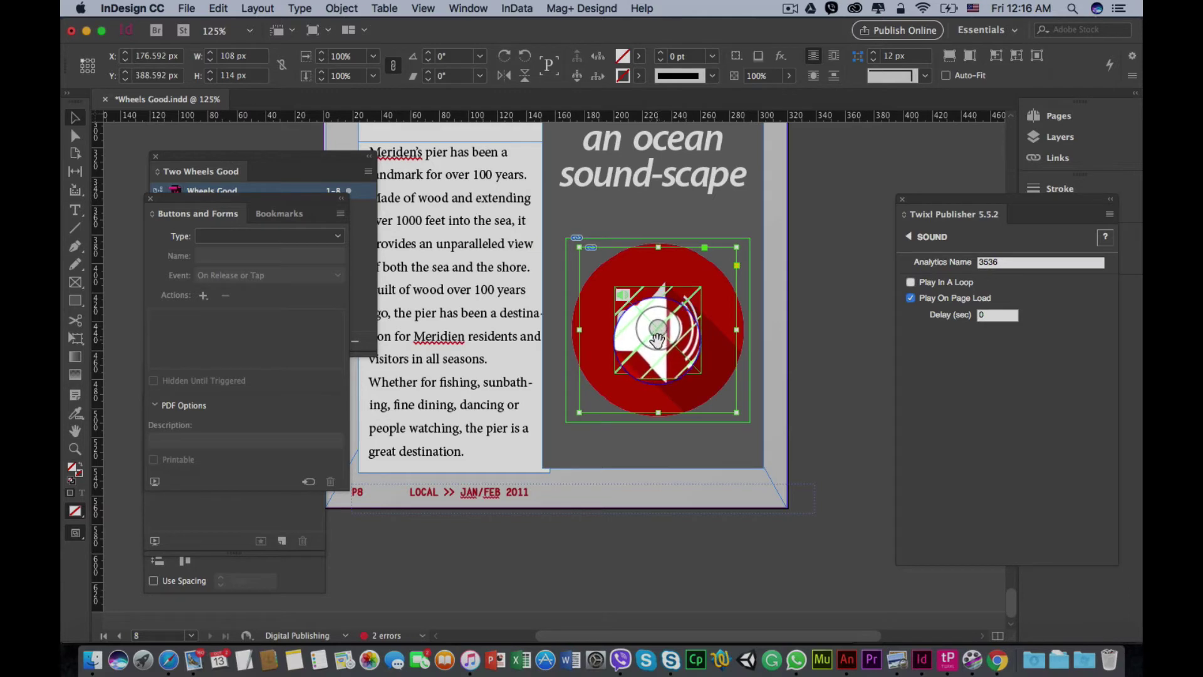
Nudge the speaker image, close the Twixl settings and show the Layers panel with the Sounds layer
drag(657, 341, 664, 321)
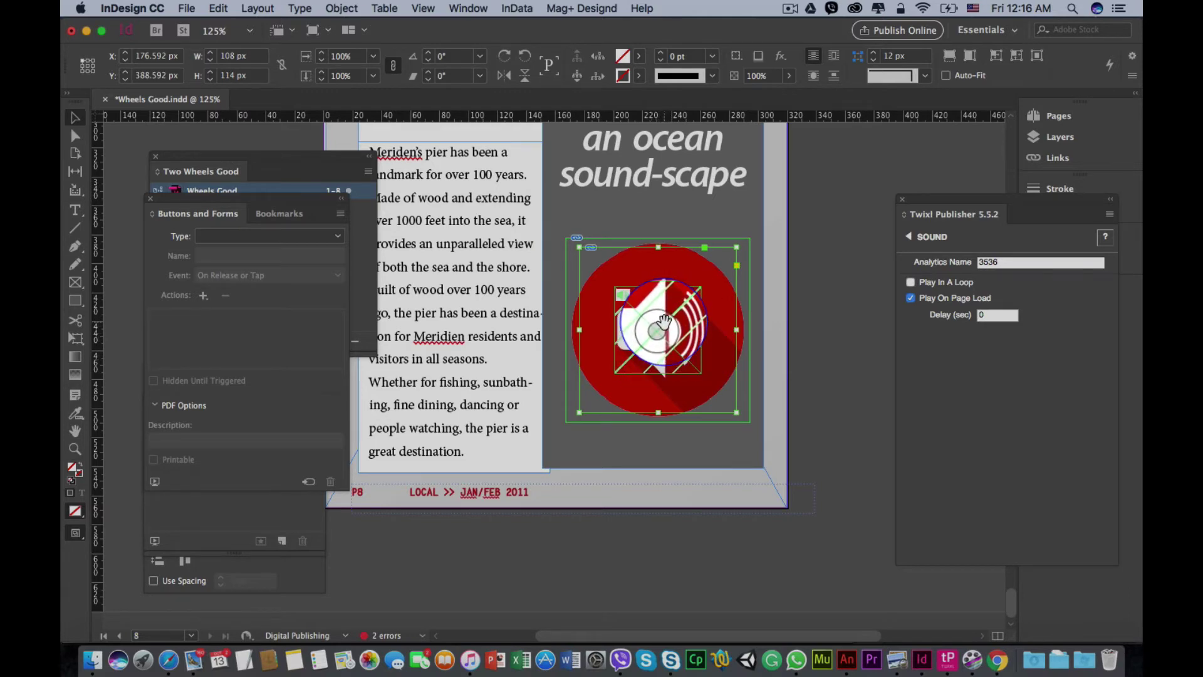
scroll(665, 321, up, 5)
click(618, 251)
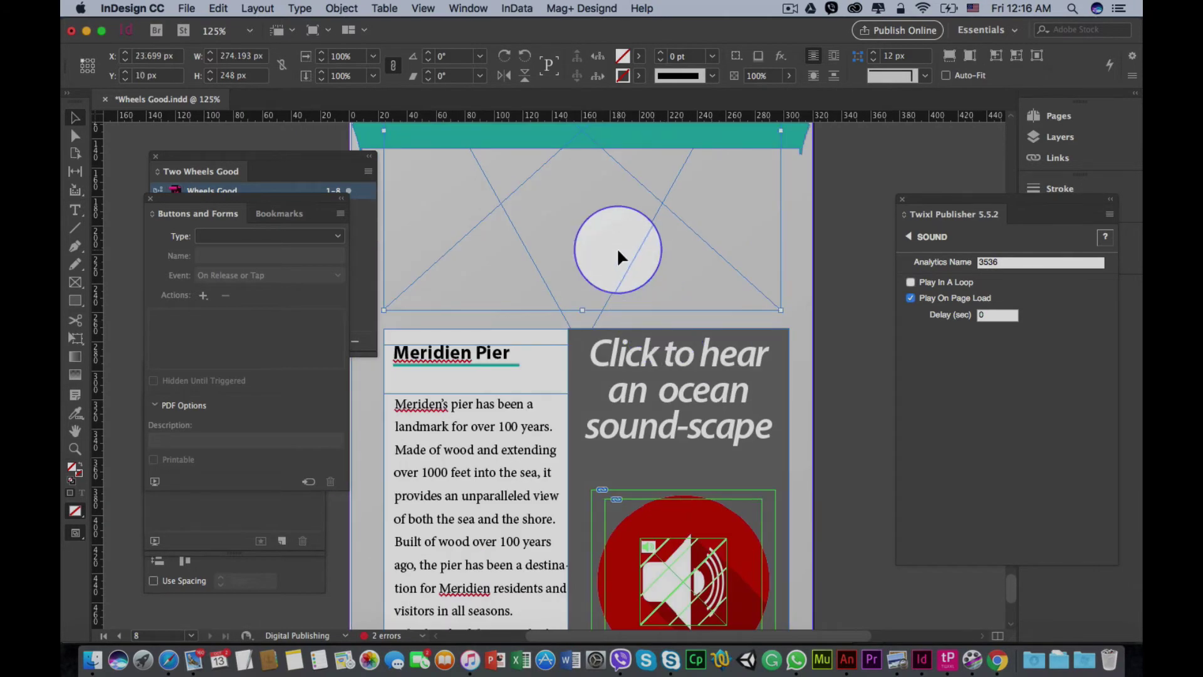
scroll(627, 251, down, 5)
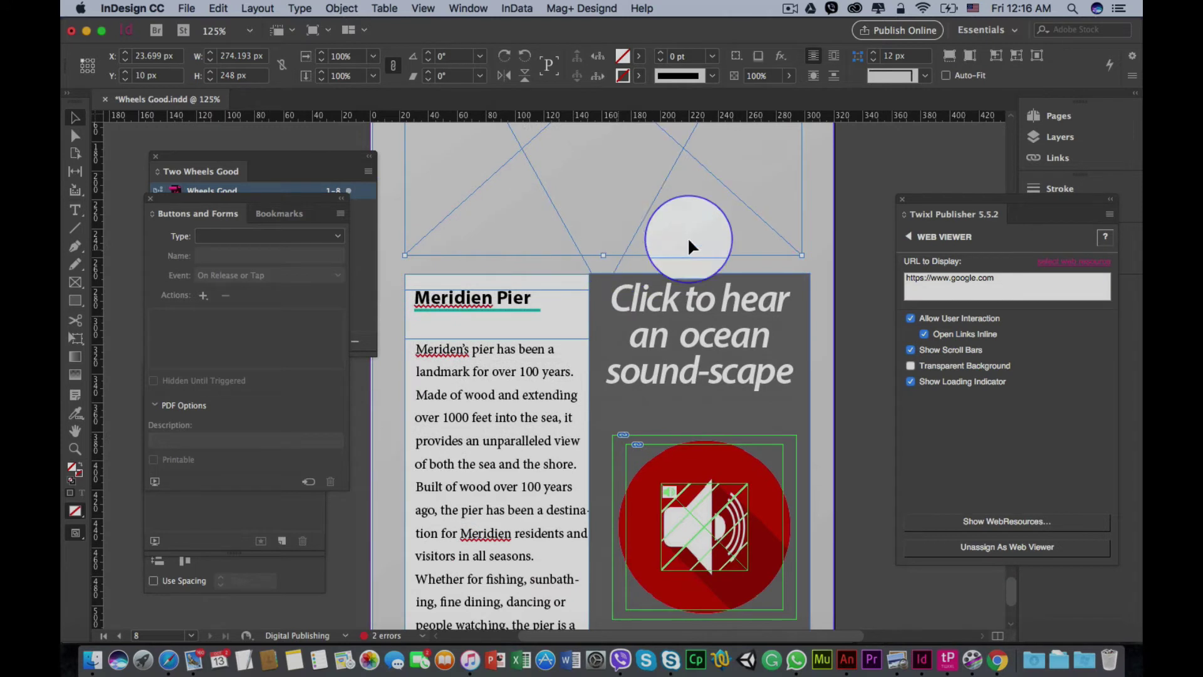
click(902, 199)
click(1070, 139)
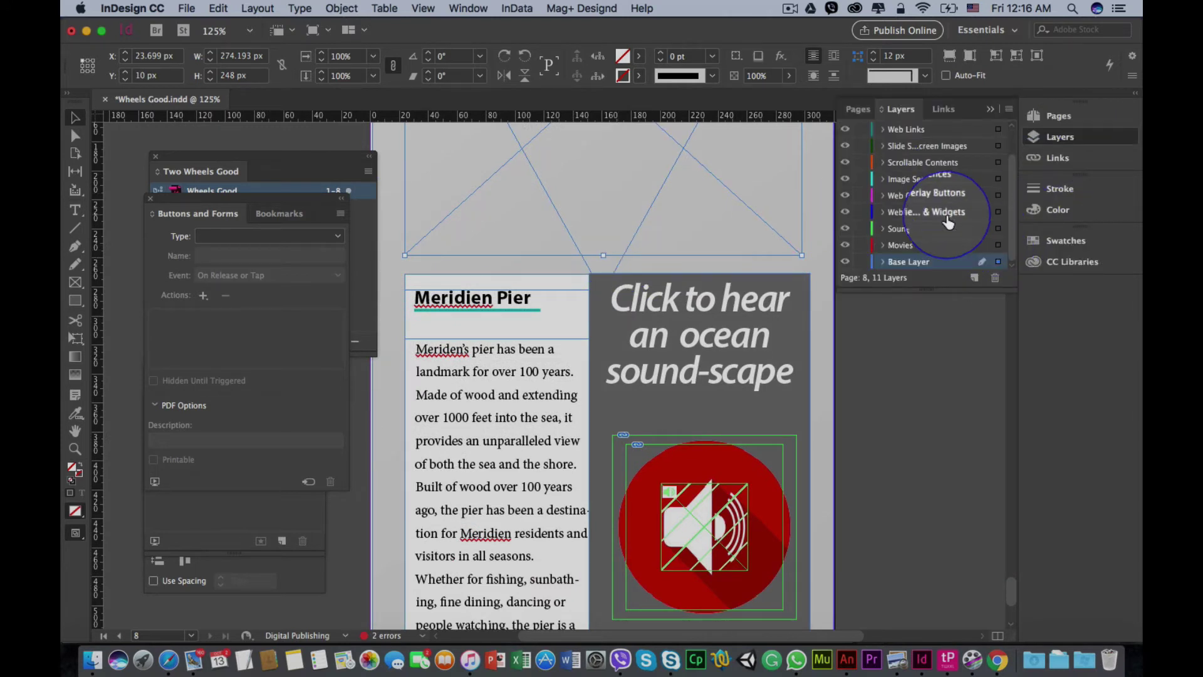
click(969, 229)
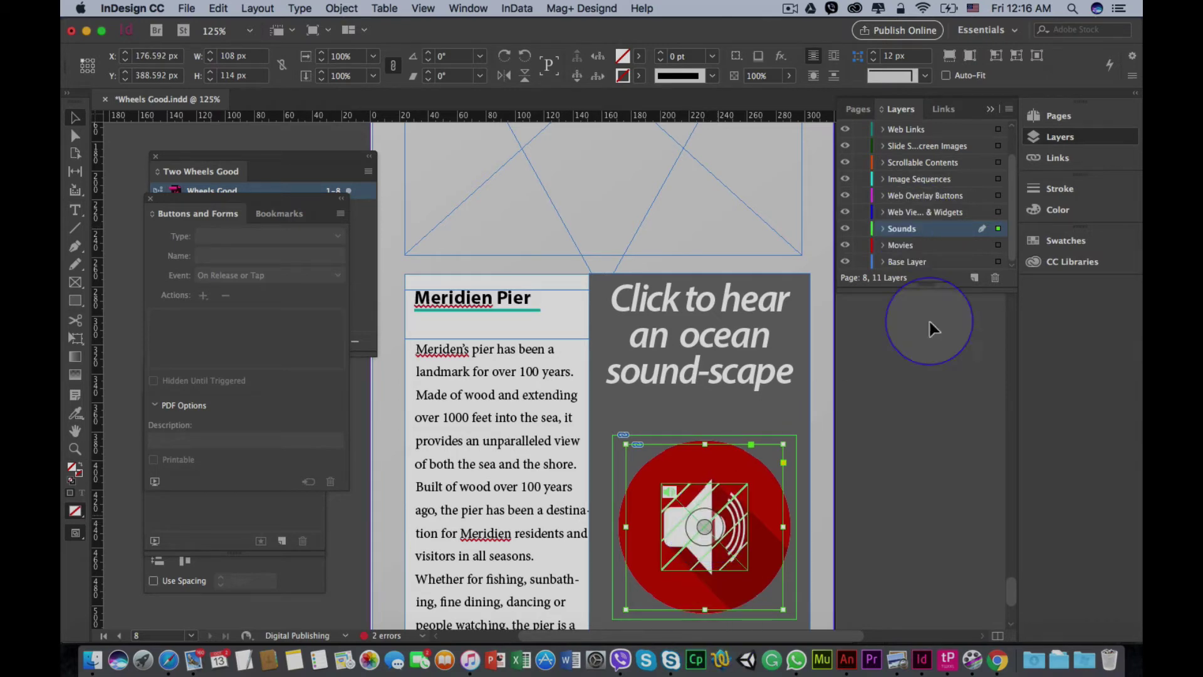
scroll(791, 414, up, 10)
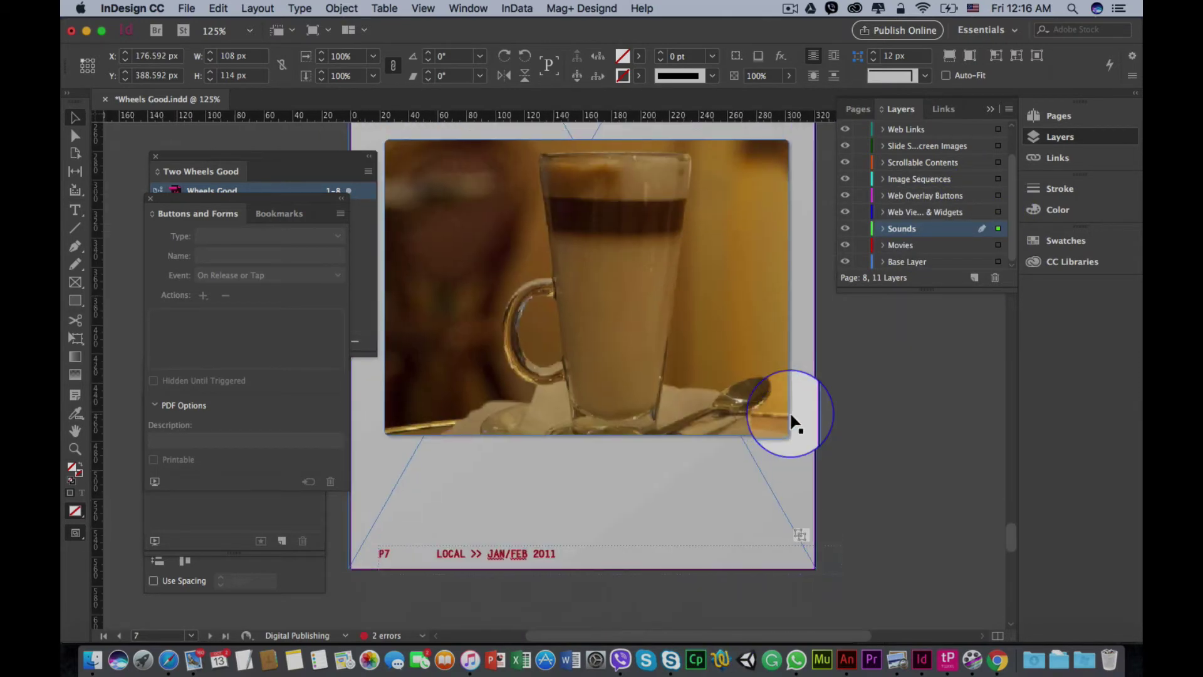
Scroll up to page 4 and select the Outdoor Film Festival video frame
scroll(791, 415, up, 10)
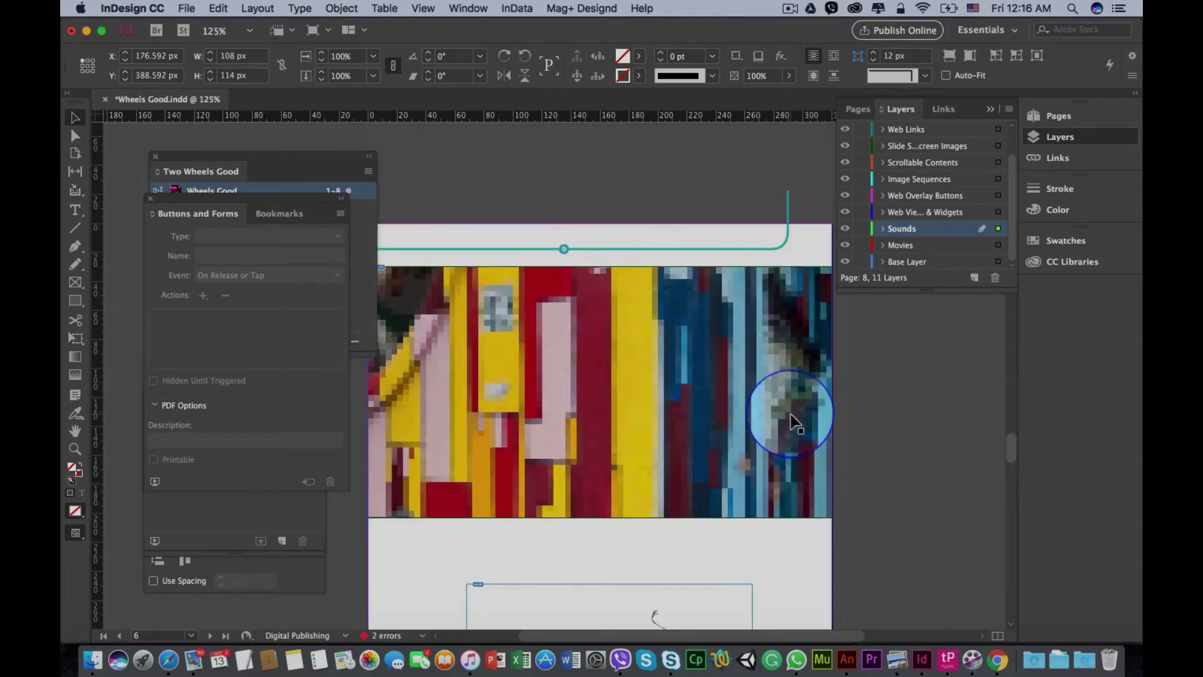
scroll(791, 415, up, 15)
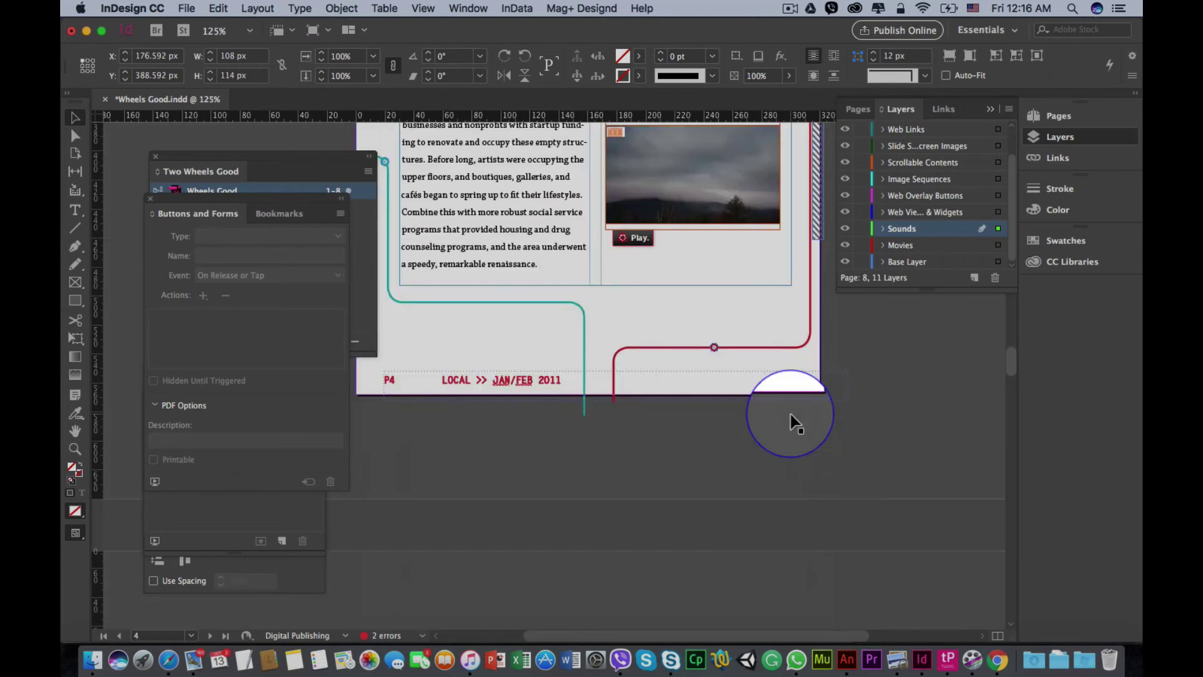
scroll(777, 388, up, 3)
click(755, 320)
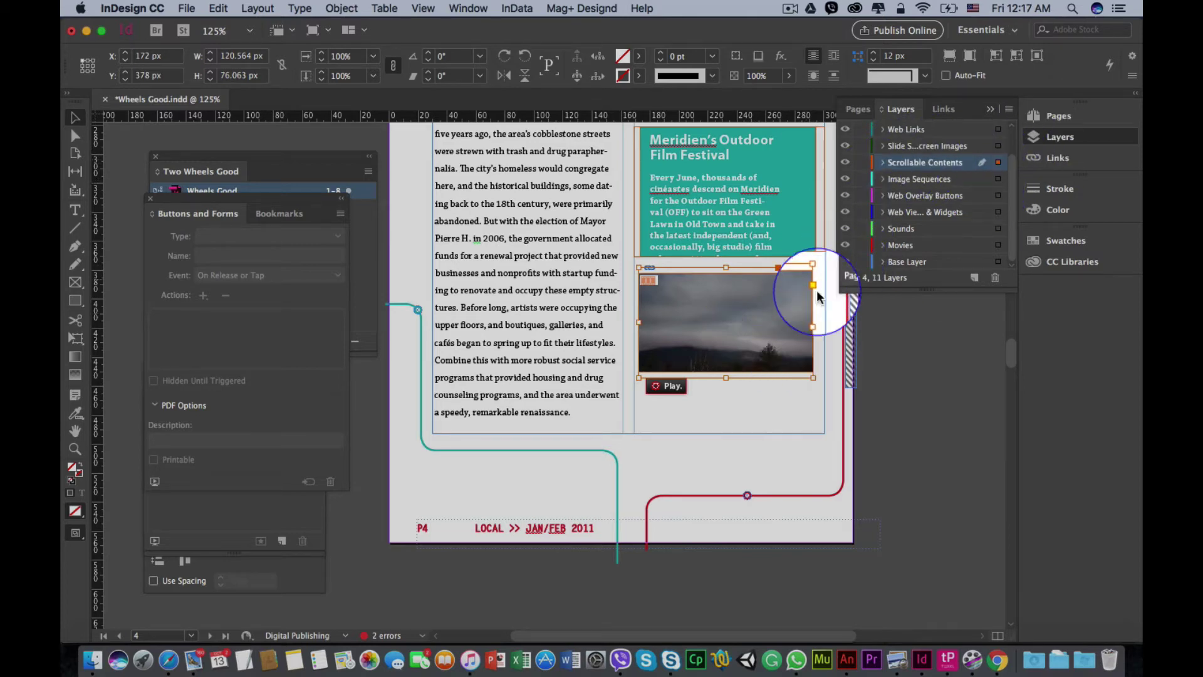
scroll(885, 385, up, 3)
scroll(784, 408, down, 1)
scroll(784, 408, right, 1)
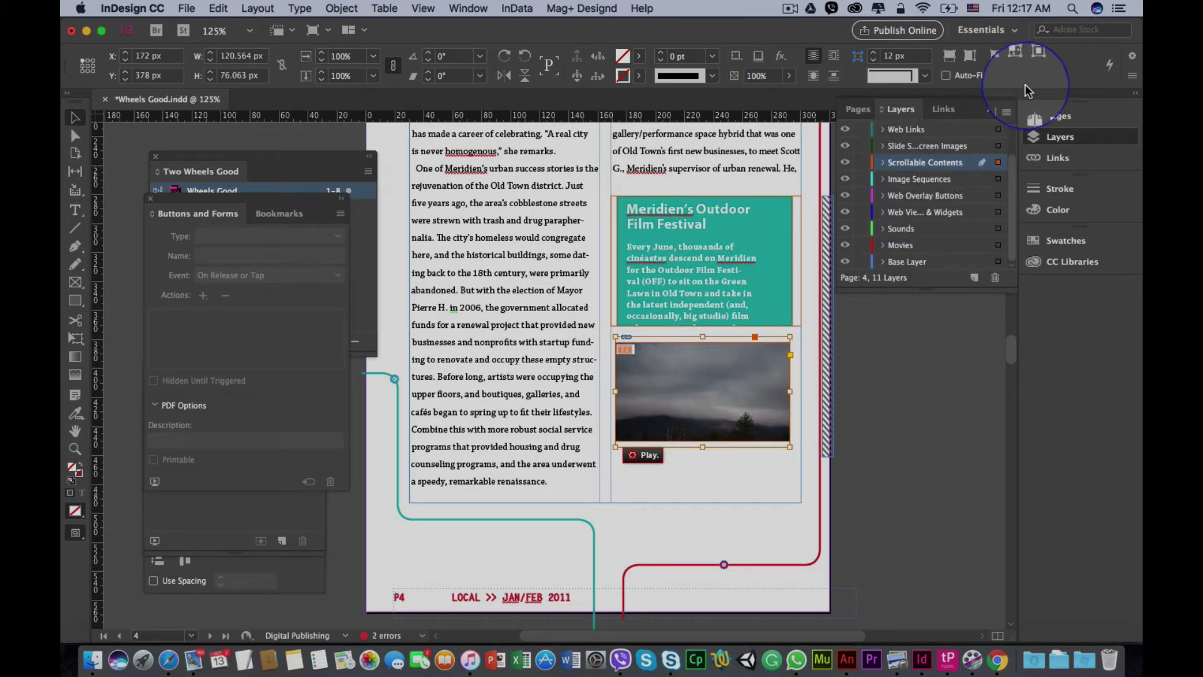
In the Layers panel, drag the film festival mp4 entry onto the Movies layer
click(883, 163)
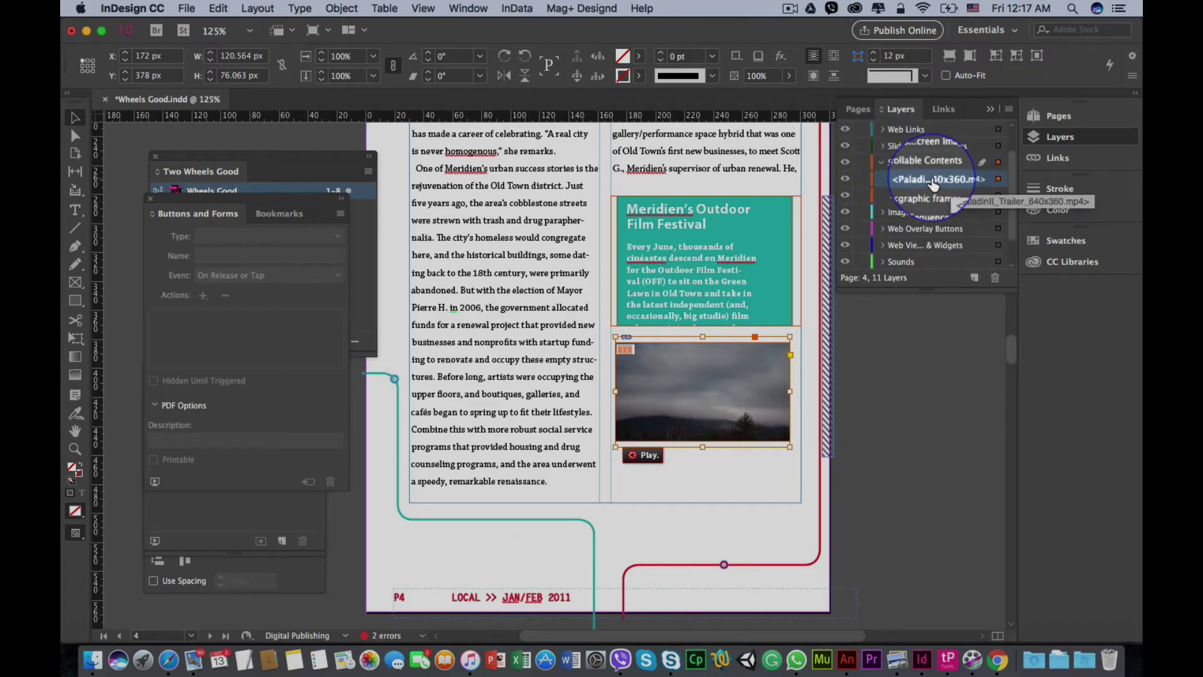
scroll(934, 188, down, 2)
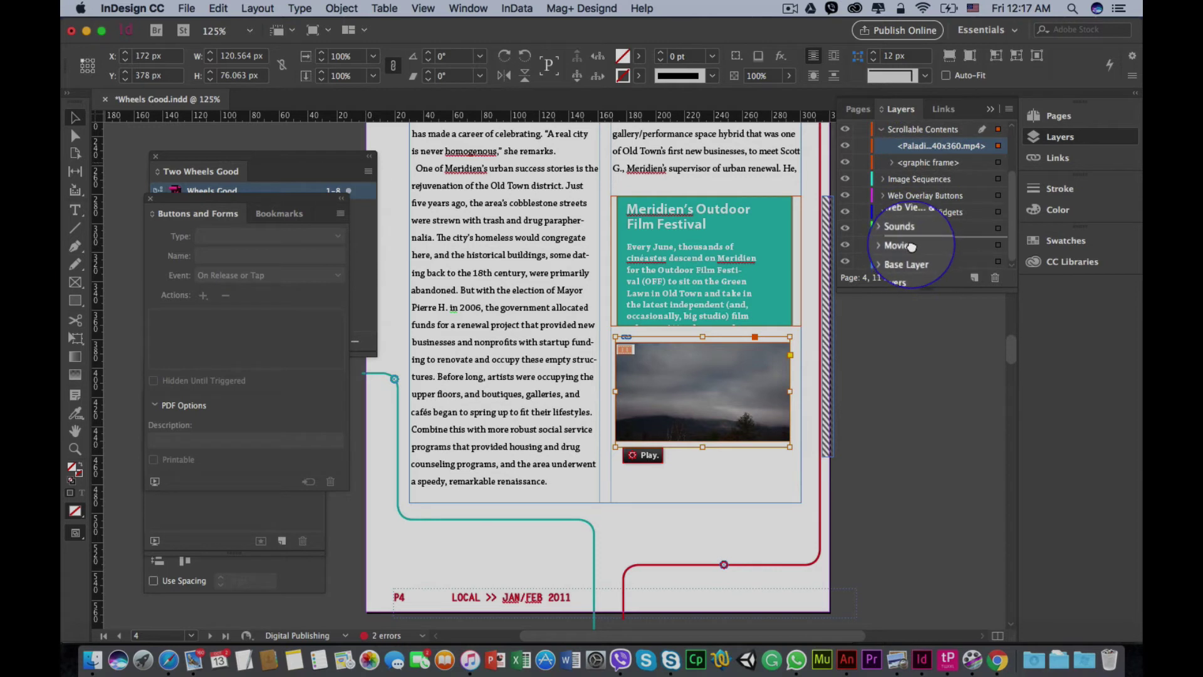
drag(912, 247, 913, 246)
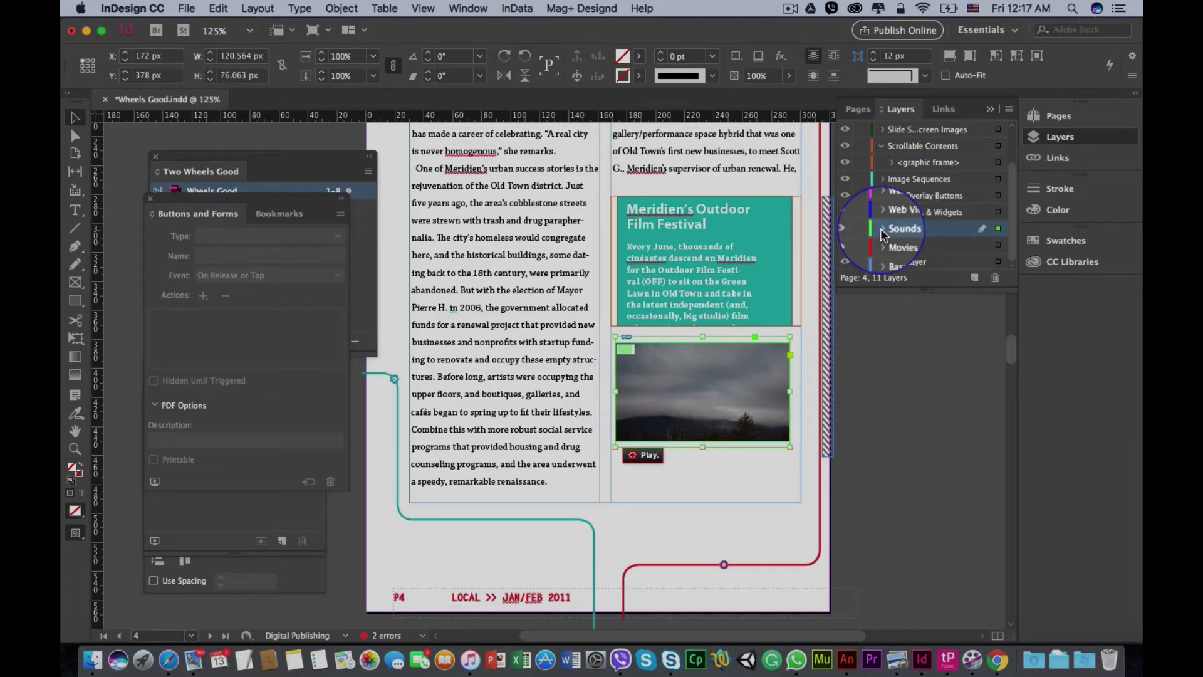
click(883, 230)
click(923, 232)
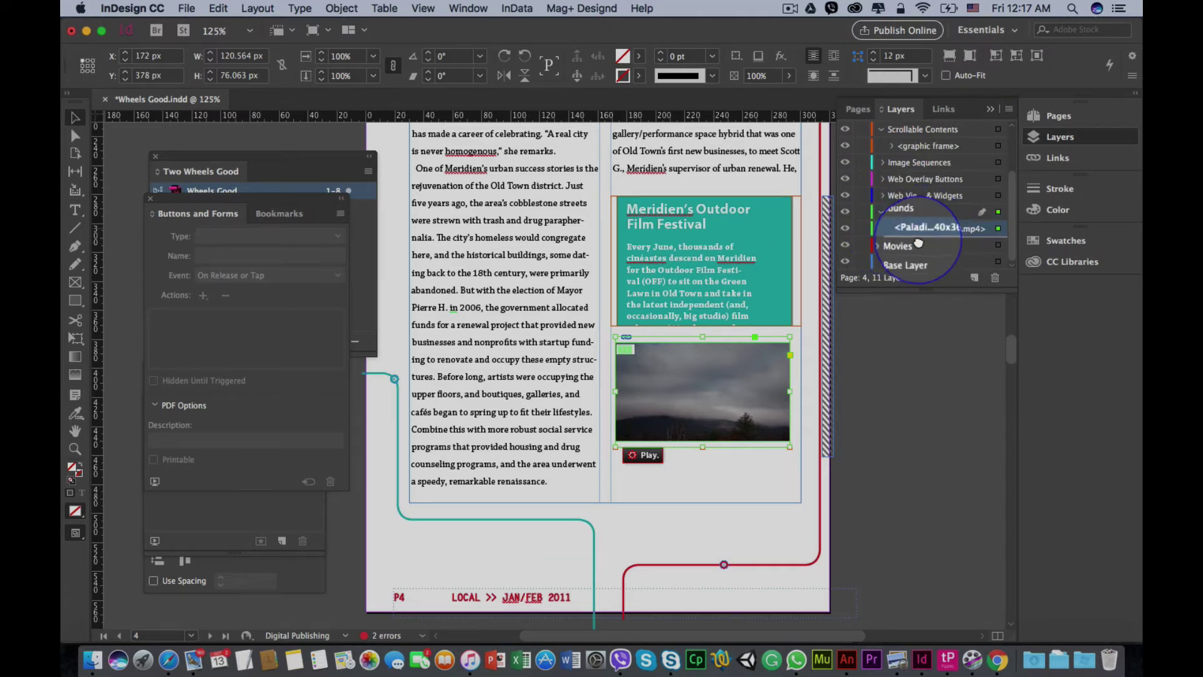
drag(914, 248, 909, 246)
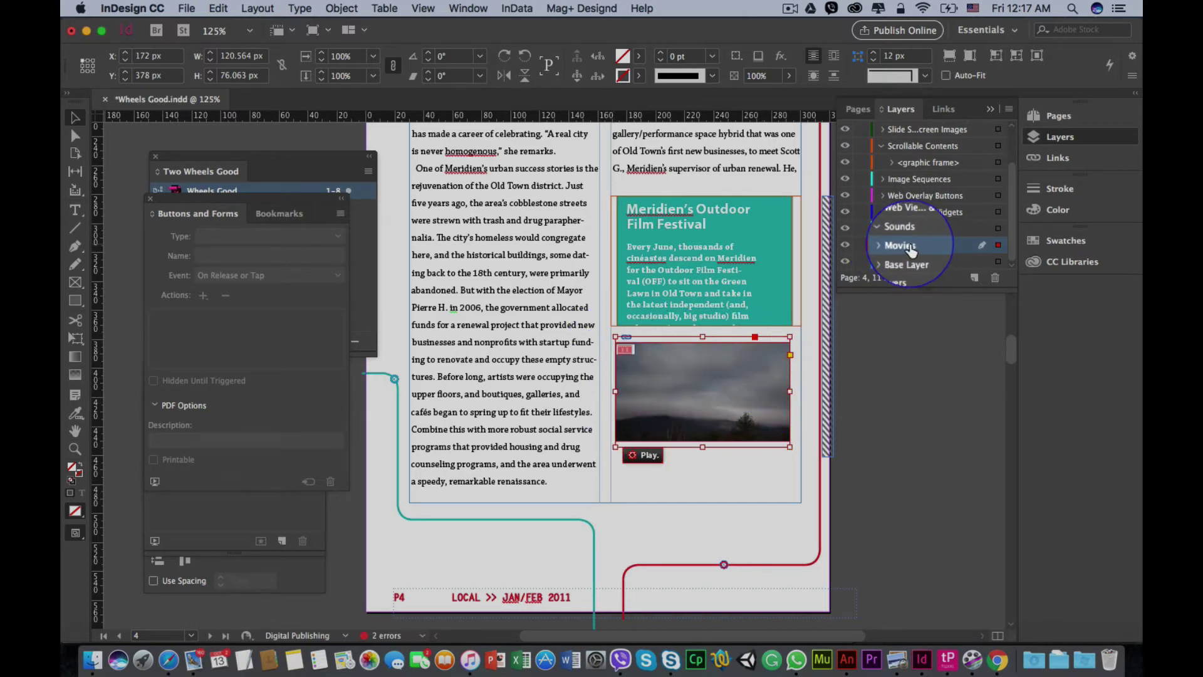
Scroll from page 8 back to page 6's Visit Us button and clear the selection
scroll(735, 396, down, 15)
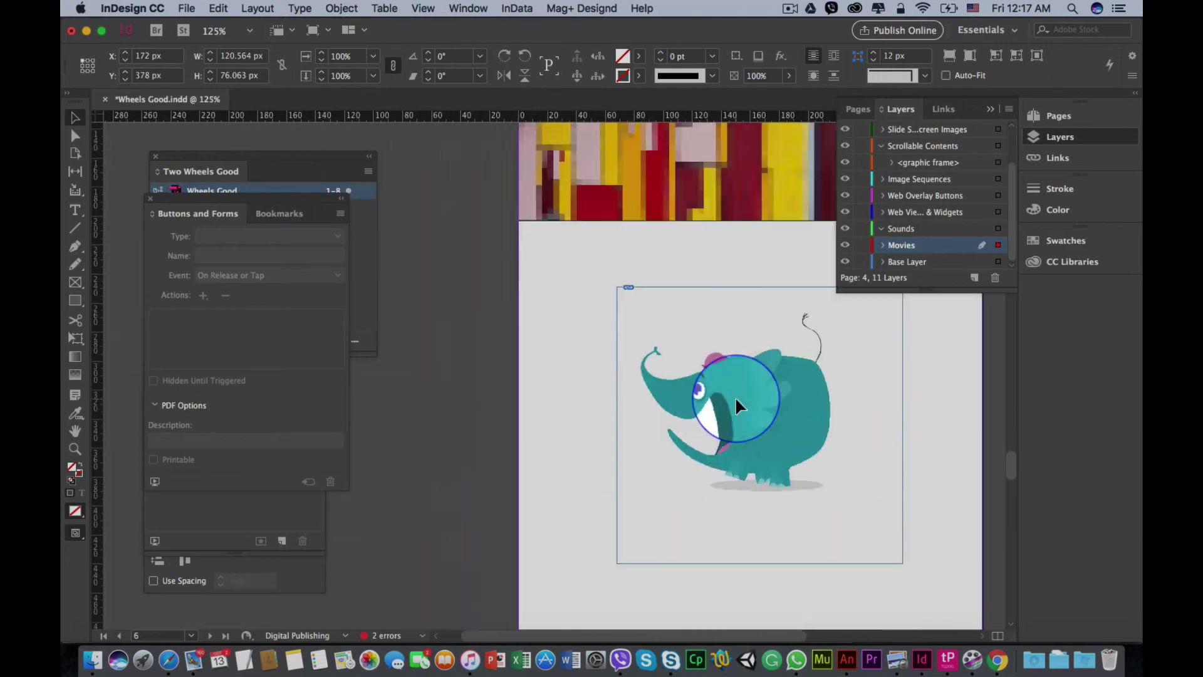
scroll(735, 396, down, 15)
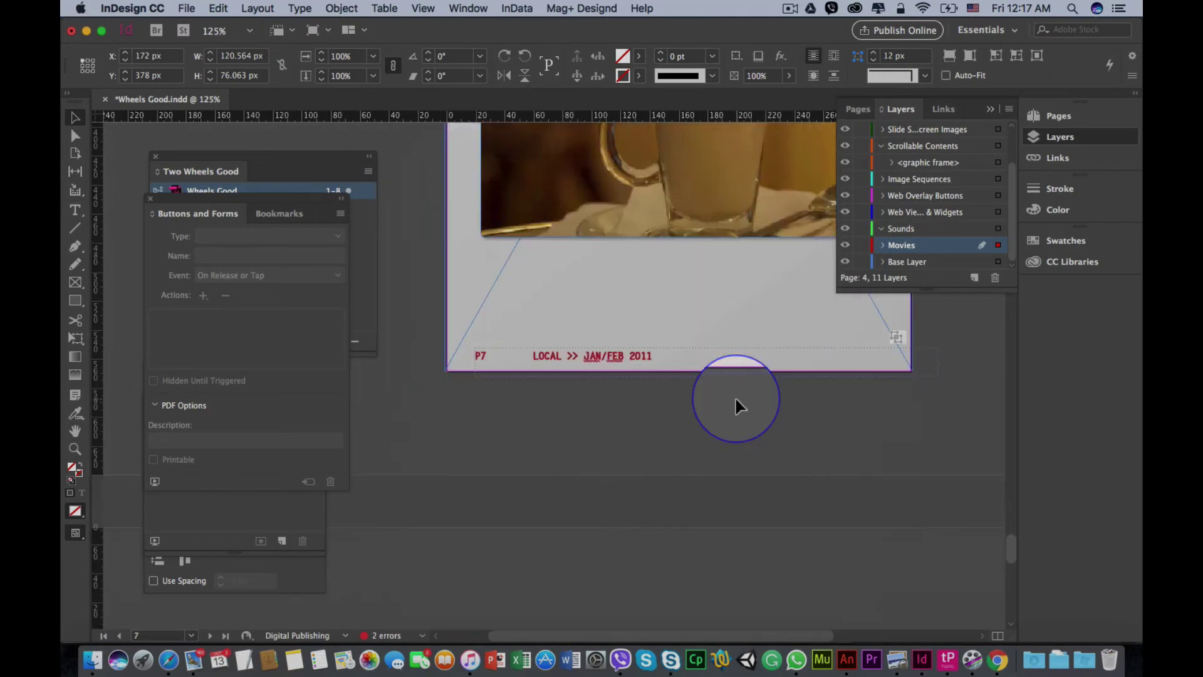
scroll(735, 396, down, 10)
click(811, 348)
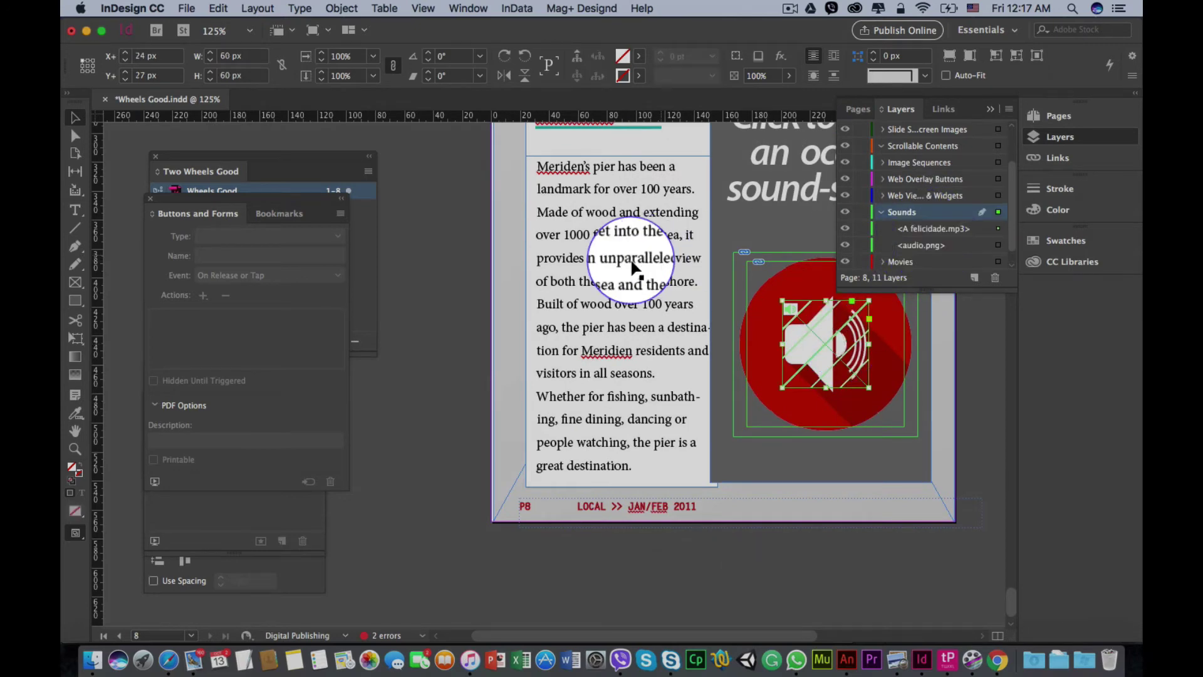
scroll(631, 257, up, 10)
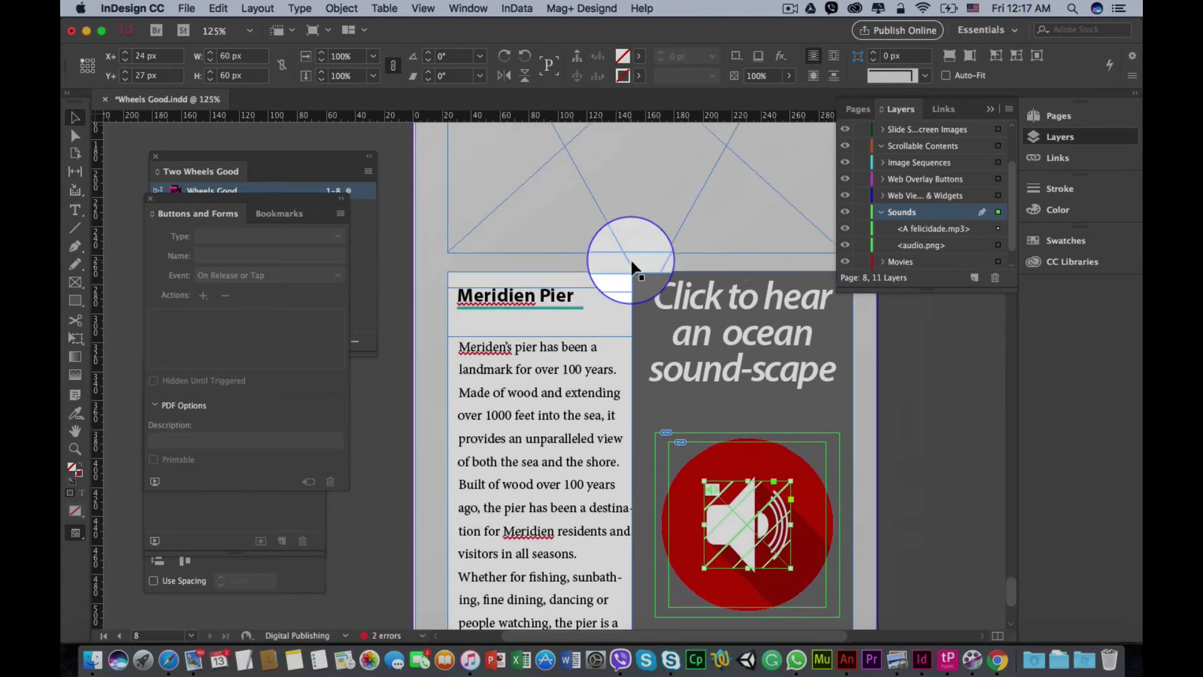
scroll(631, 262, up, 15)
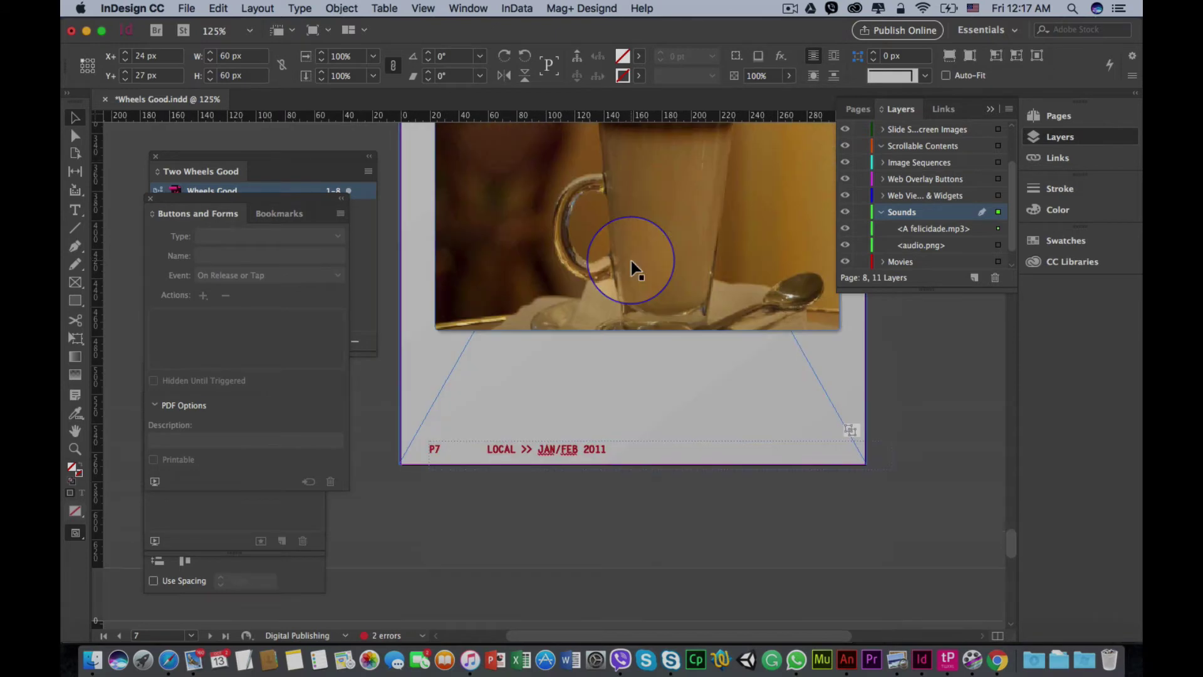
scroll(631, 258, up, 3)
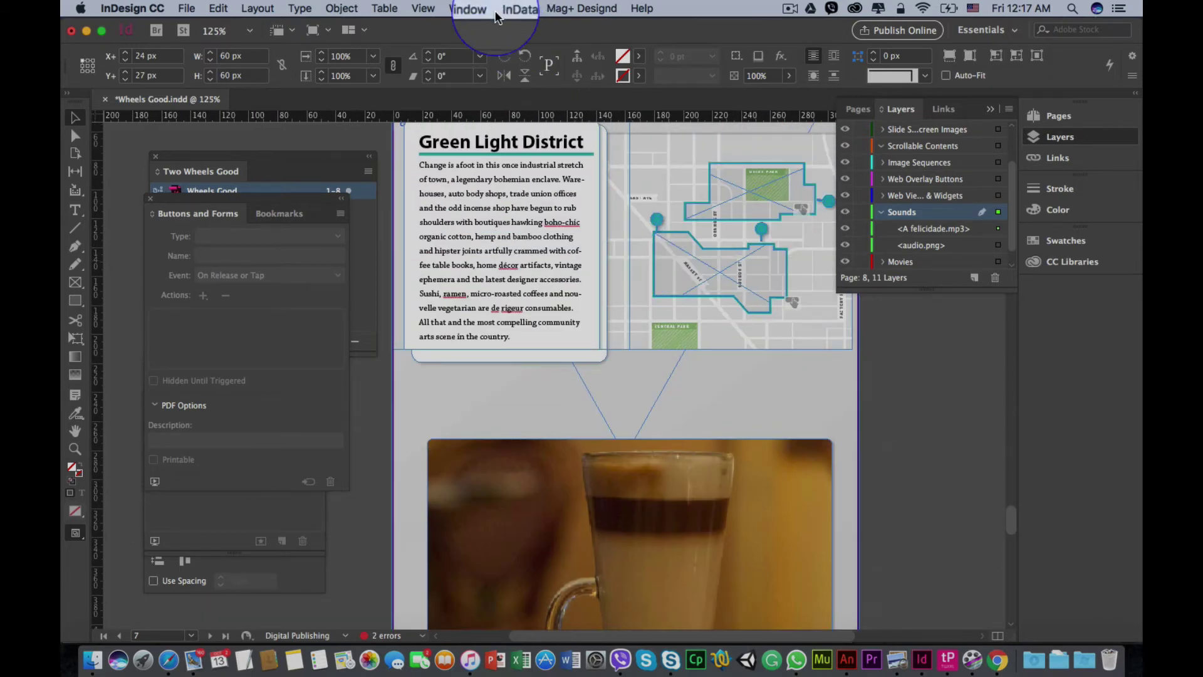
scroll(532, 196, up, 5)
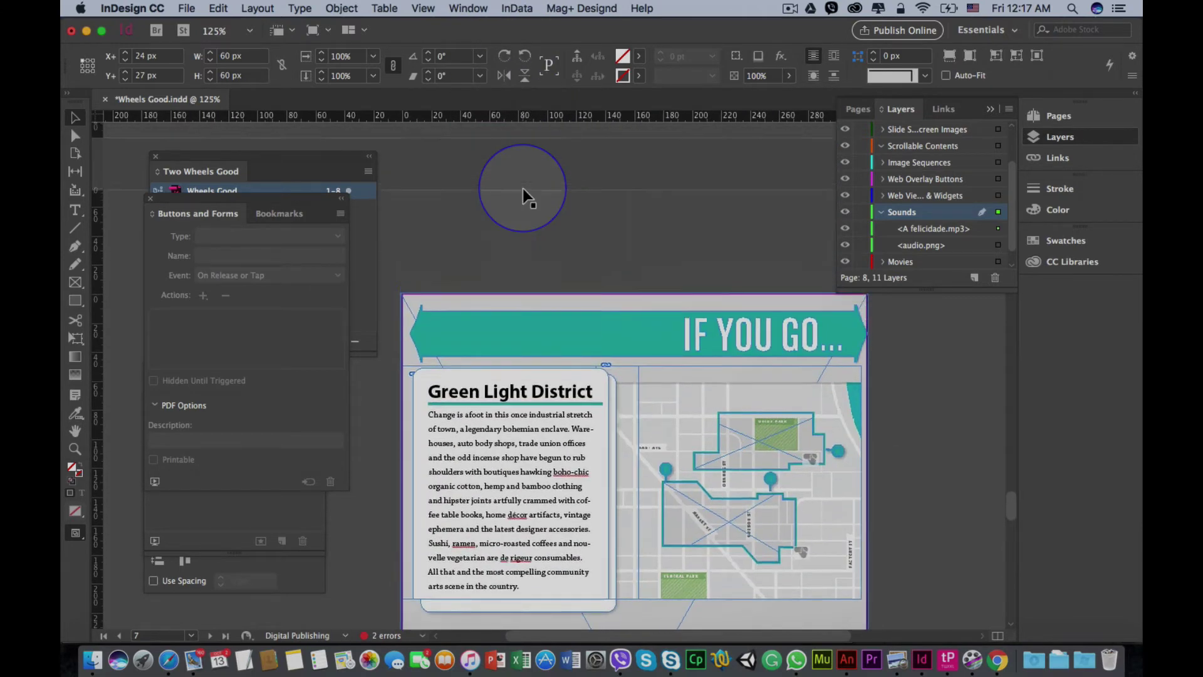
scroll(523, 196, up, 10)
click(437, 177)
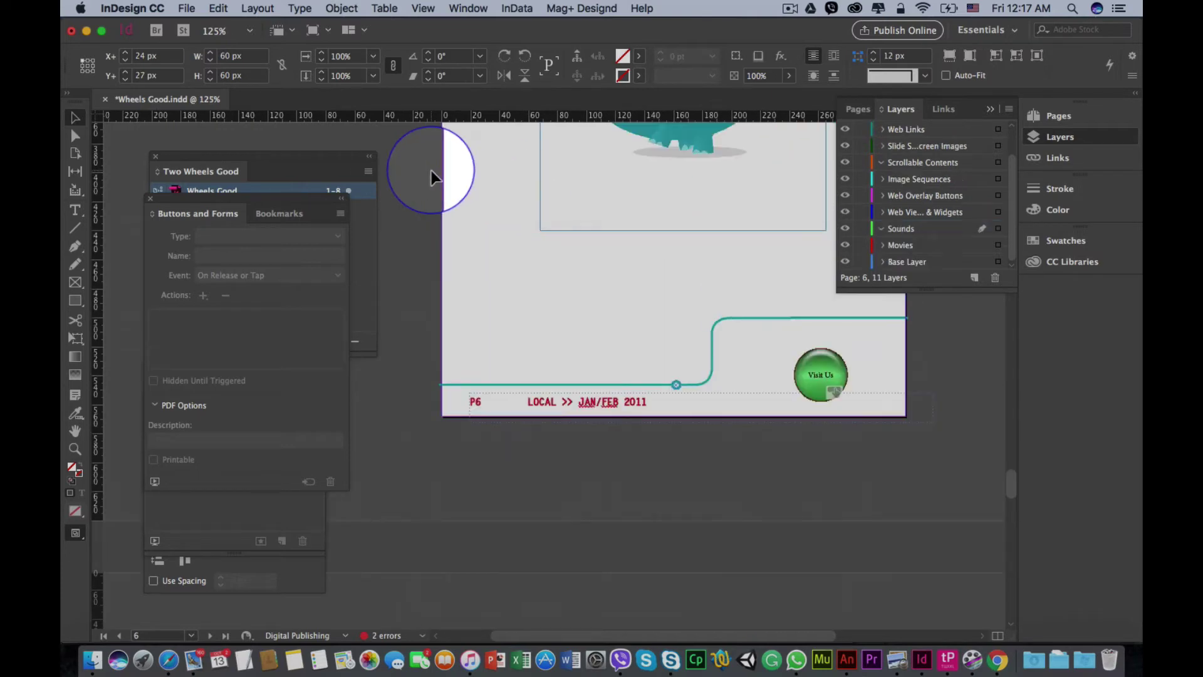
click(139, 103)
Save the Wheels Good document and show the Two Wheels Good book contents
click(186, 8)
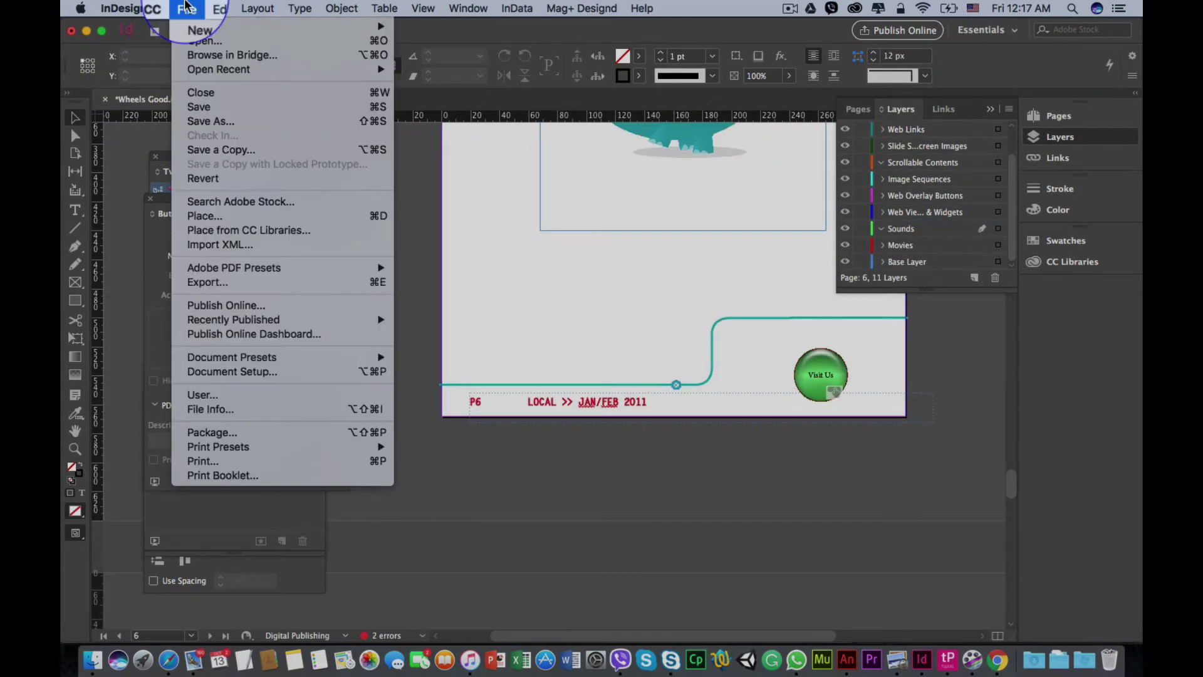
click(198, 107)
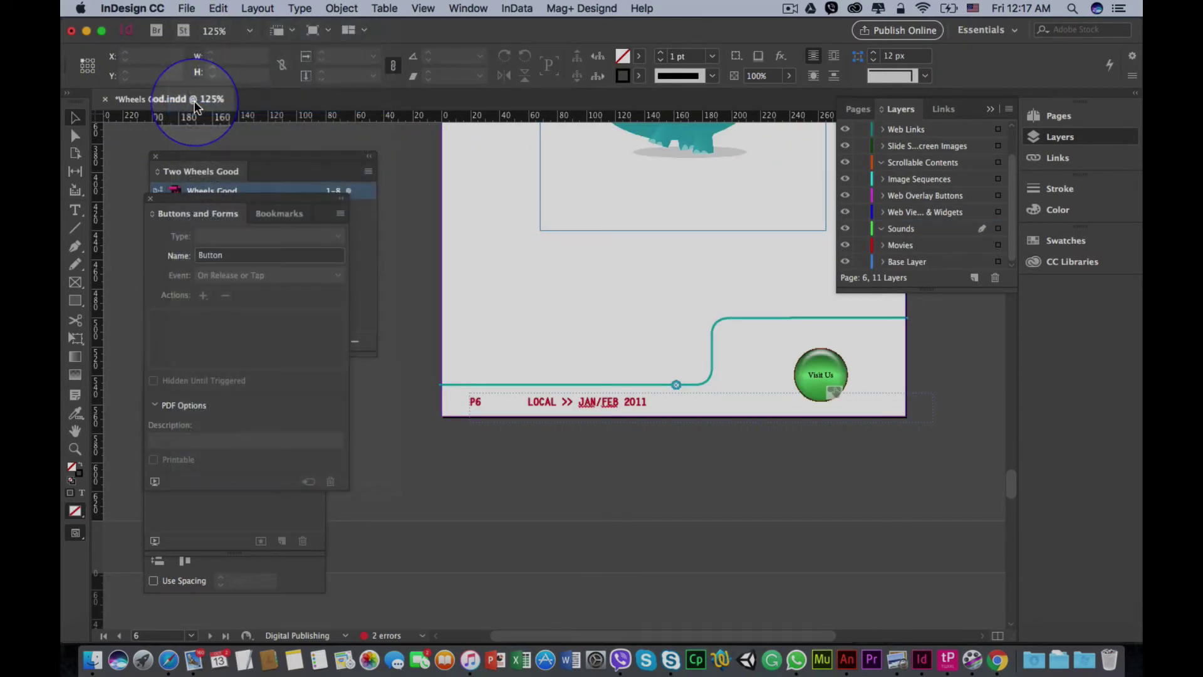
click(221, 152)
click(279, 306)
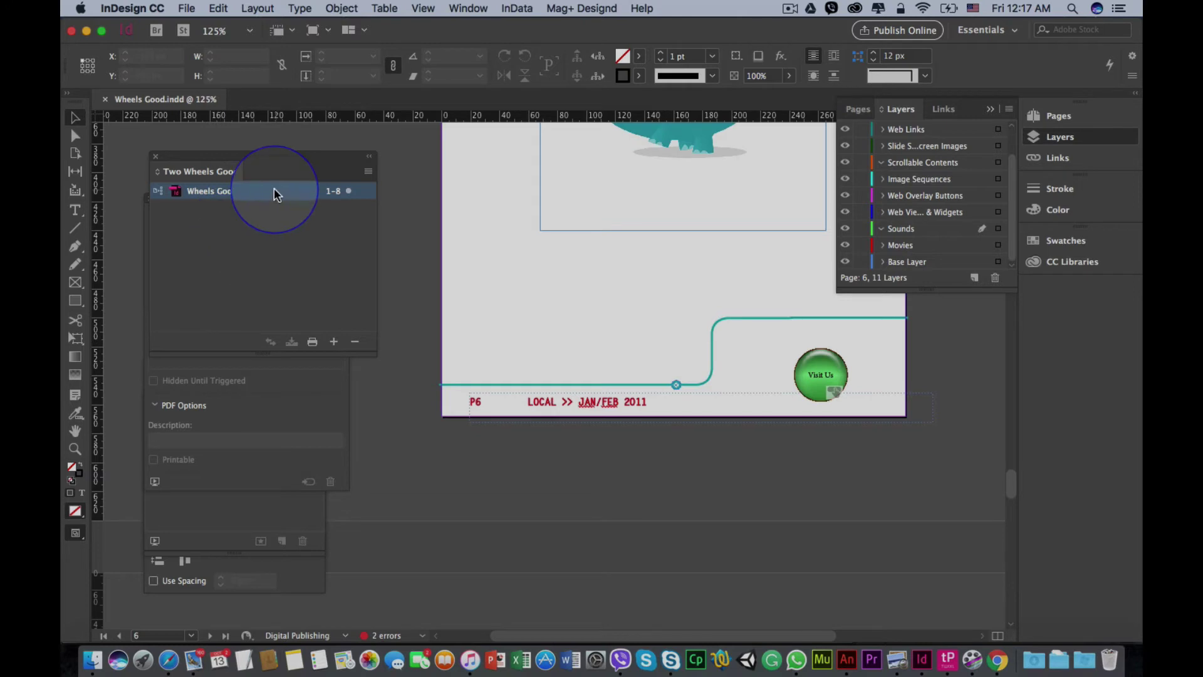
click(427, 275)
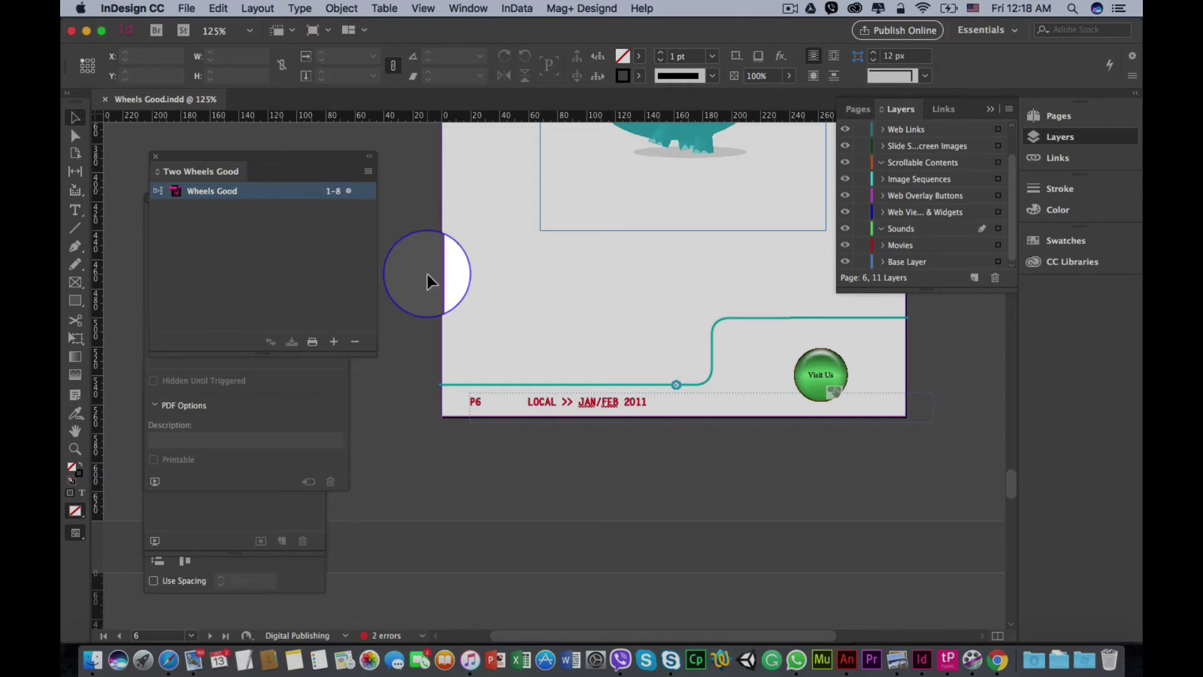
Open the Twixl Publisher panel from Window > Extensions
click(468, 9)
click(482, 137)
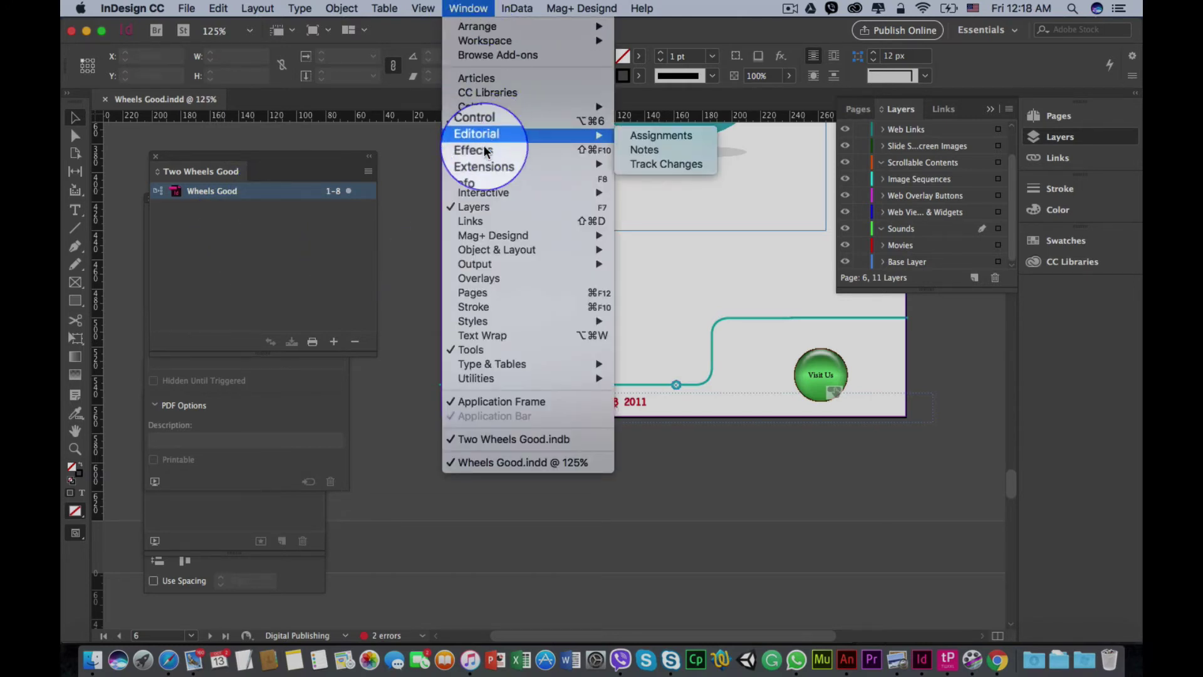
mouse_move(481, 164)
click(655, 178)
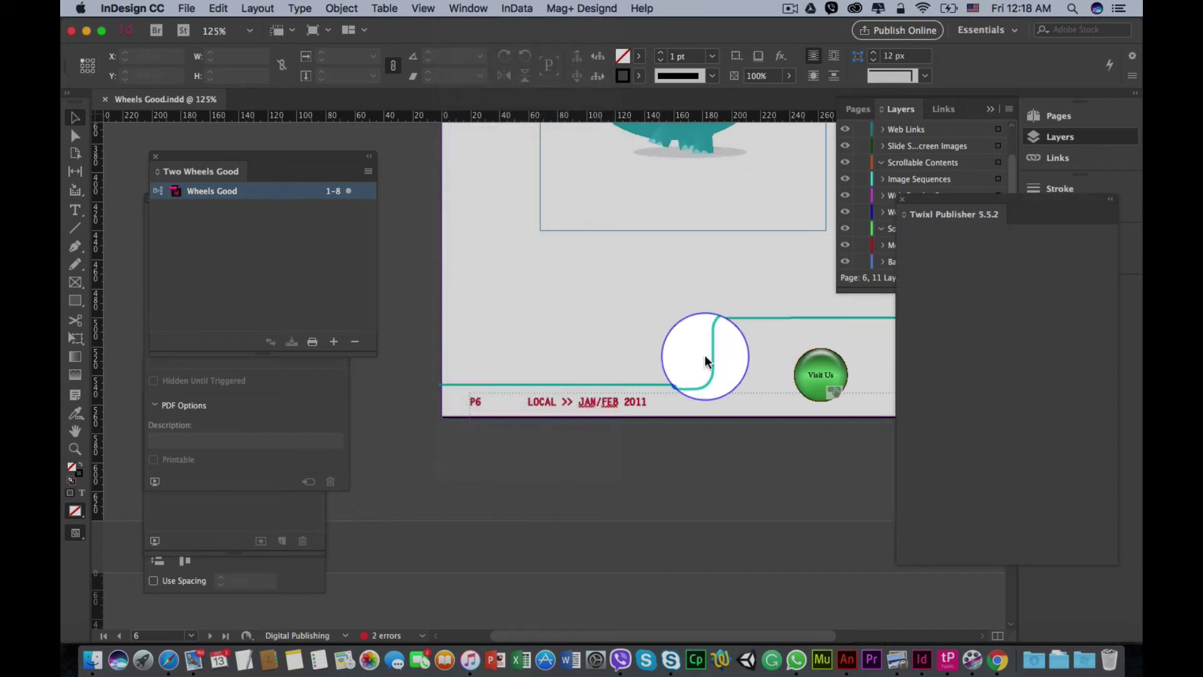
Open Two Wheels Good's publication properties, toggle Horizontal Swiping Only, then cancel without saving
click(990, 109)
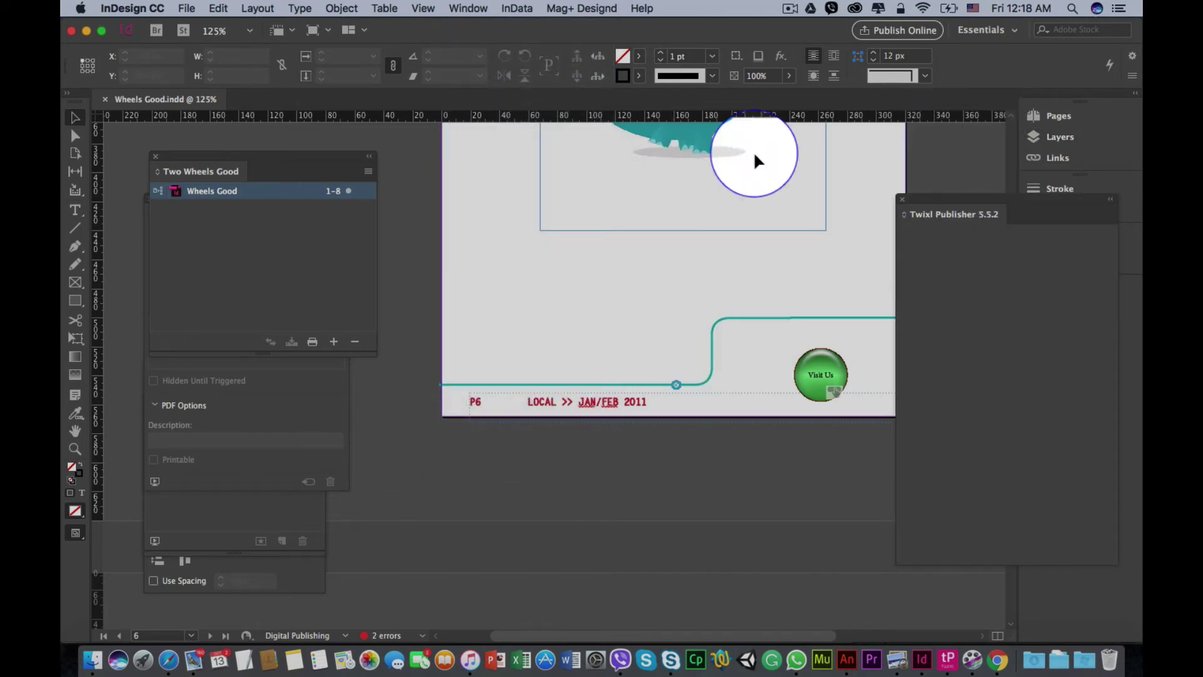
scroll(543, 308, up, 5)
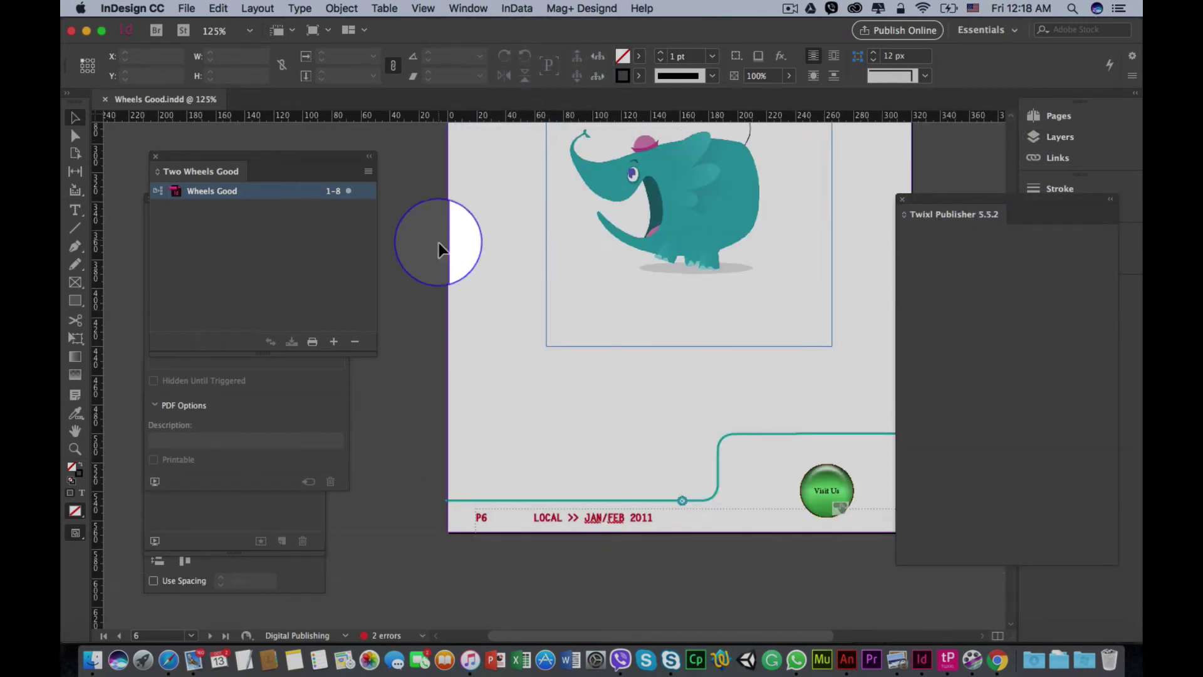
drag(988, 199, 906, 144)
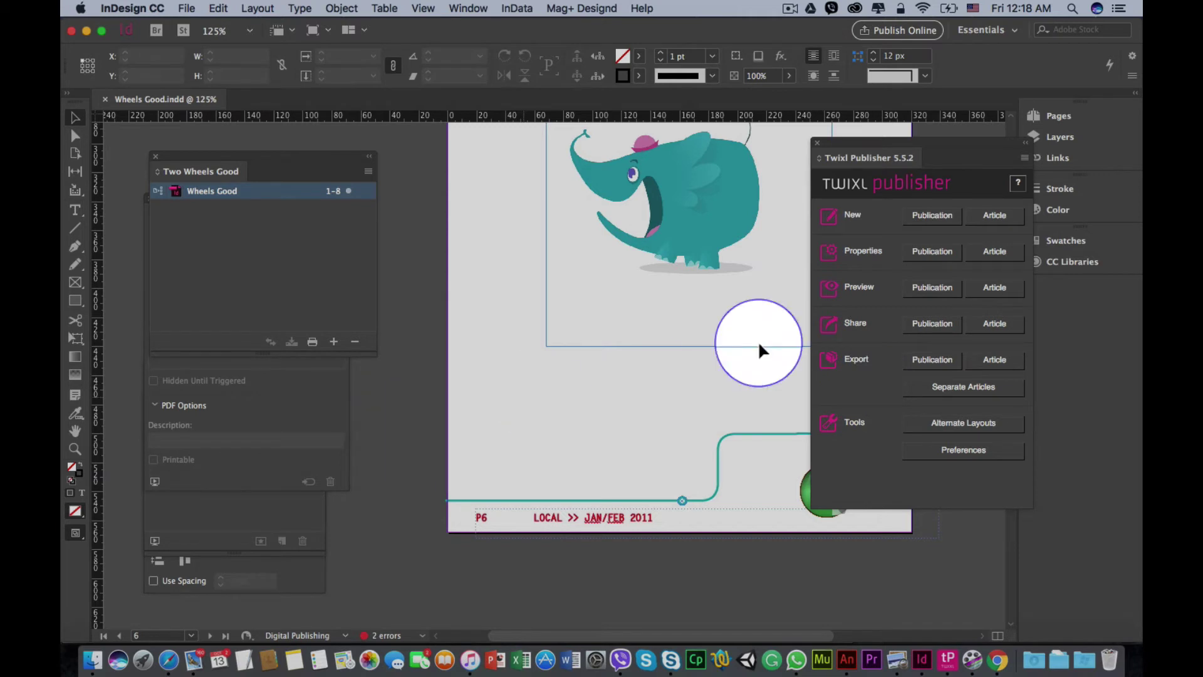
click(927, 251)
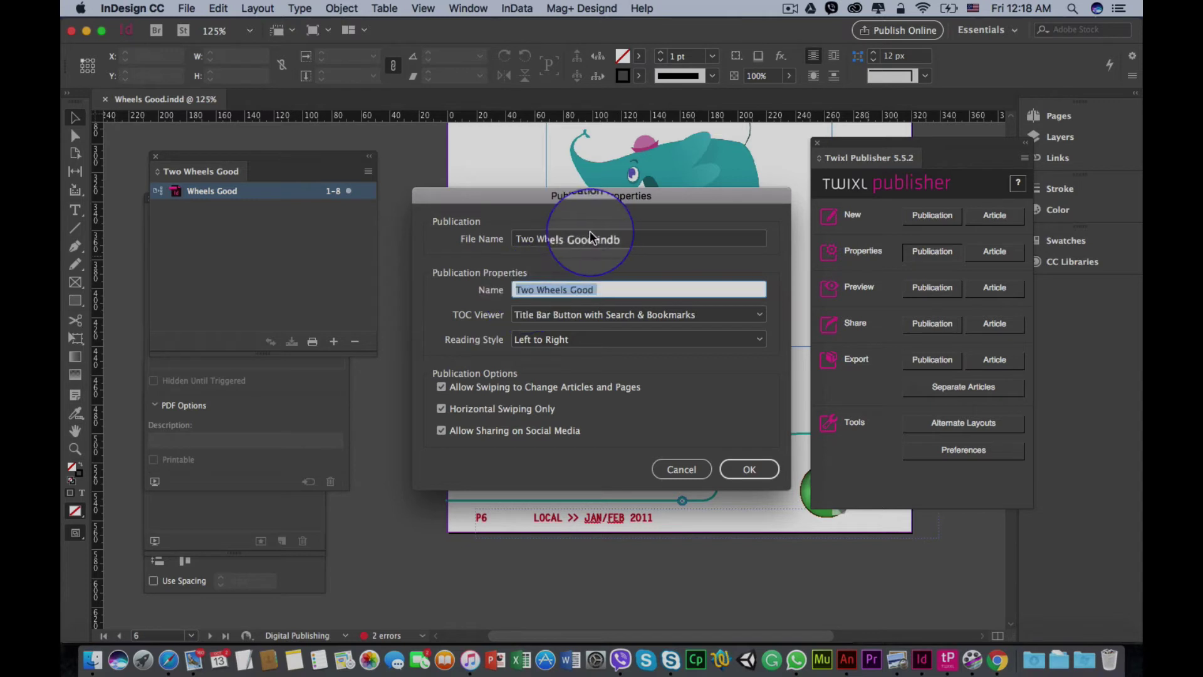
click(484, 410)
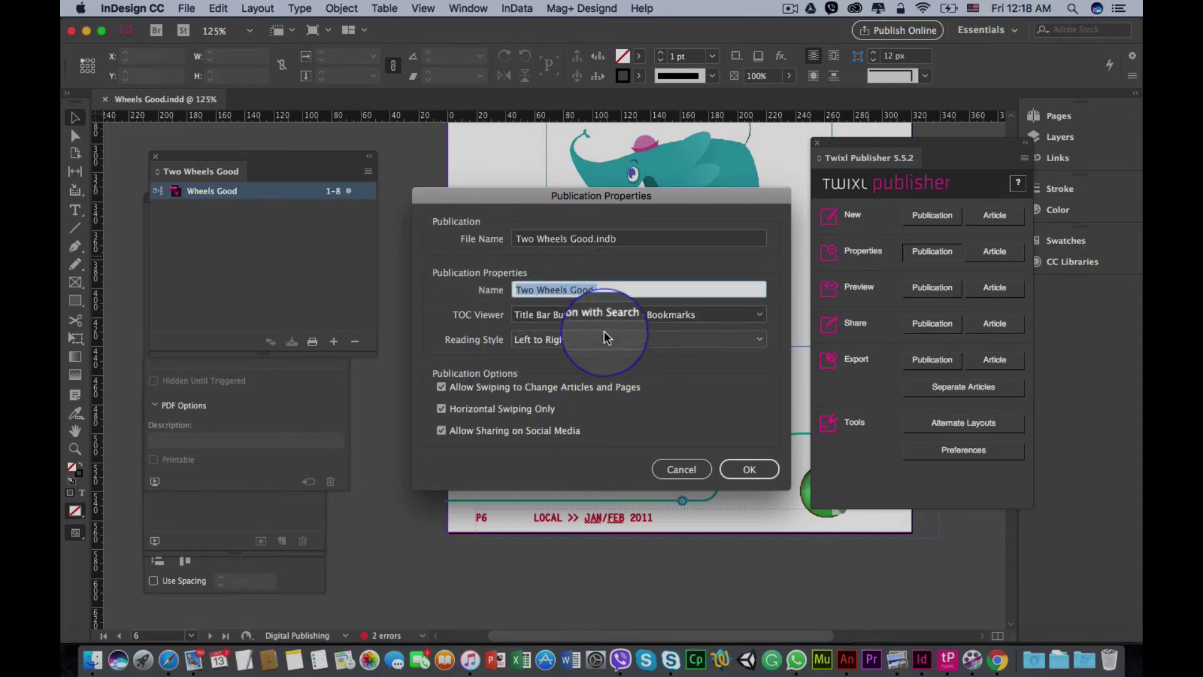
click(666, 470)
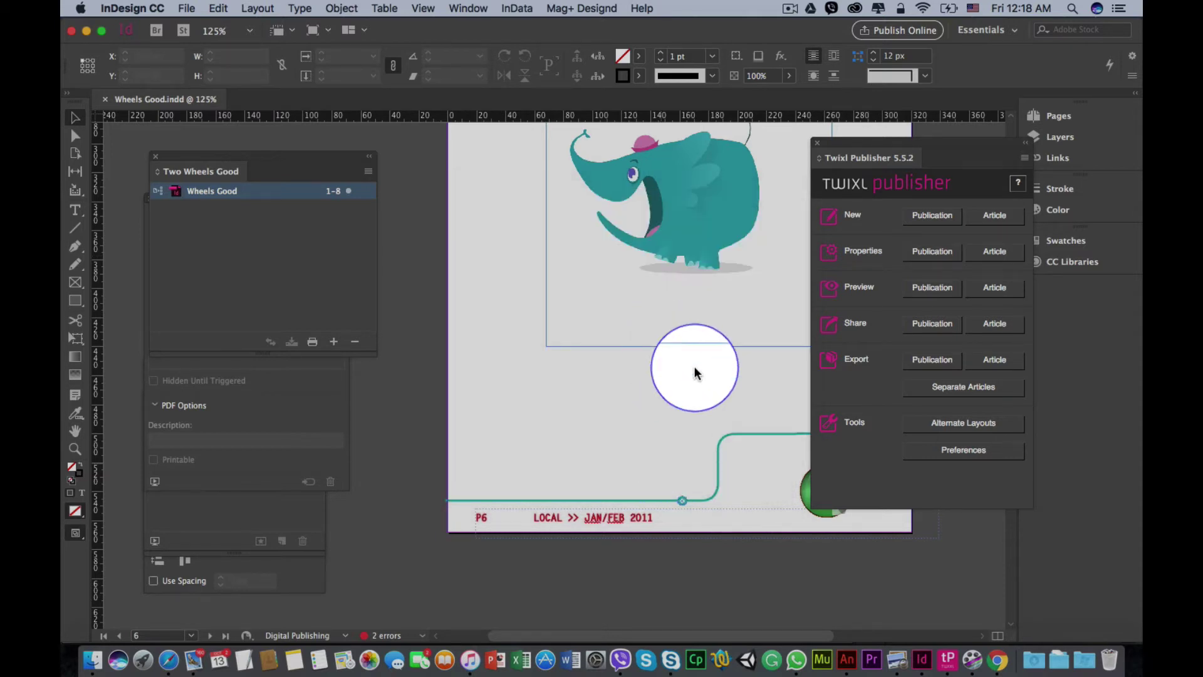
In Twixl Publisher preferences, empty the 5 GB export cache, turn on Debugging Mode, and save
click(947, 462)
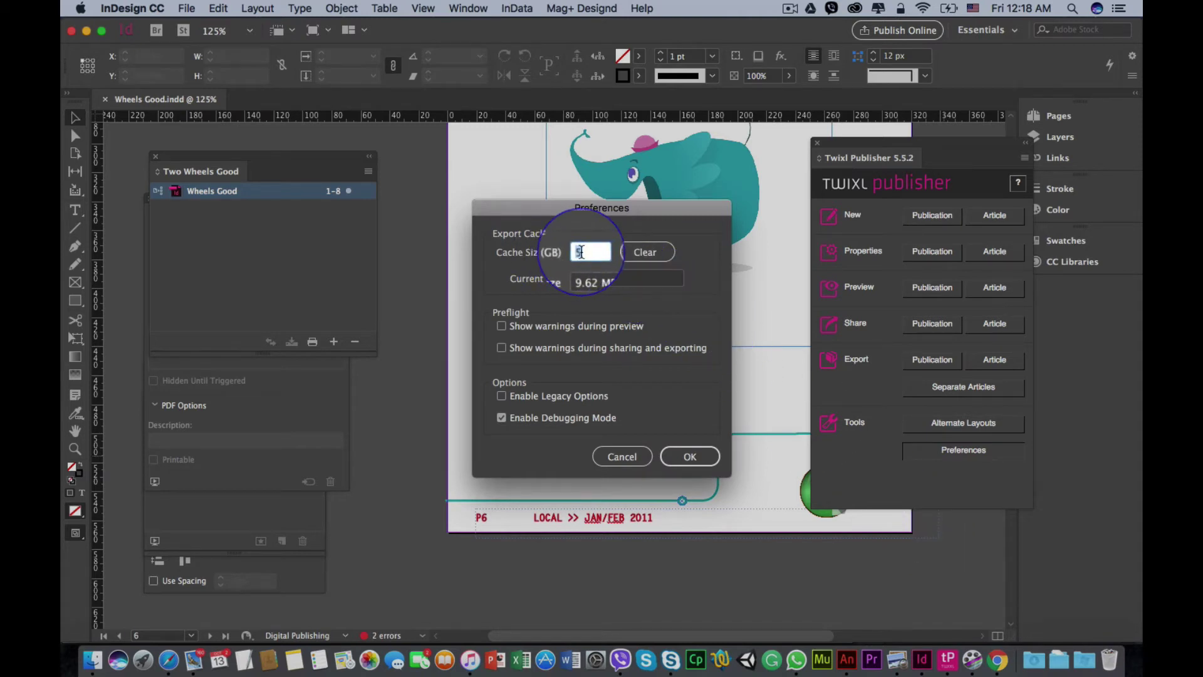
click(640, 252)
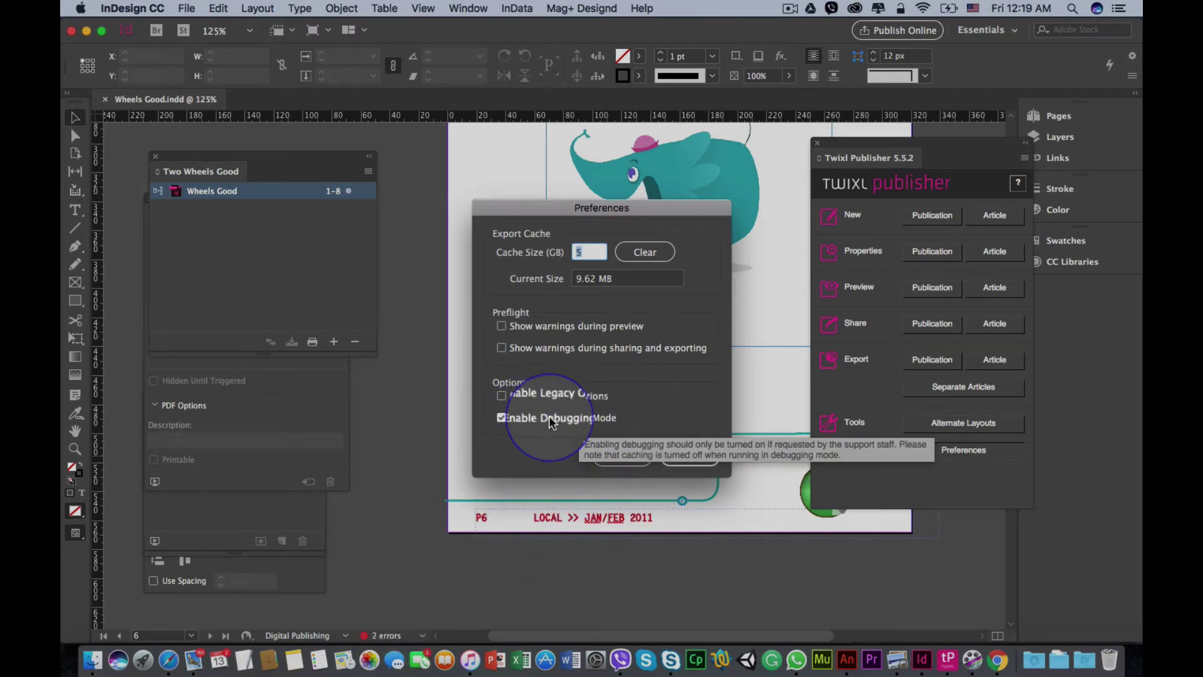
click(501, 418)
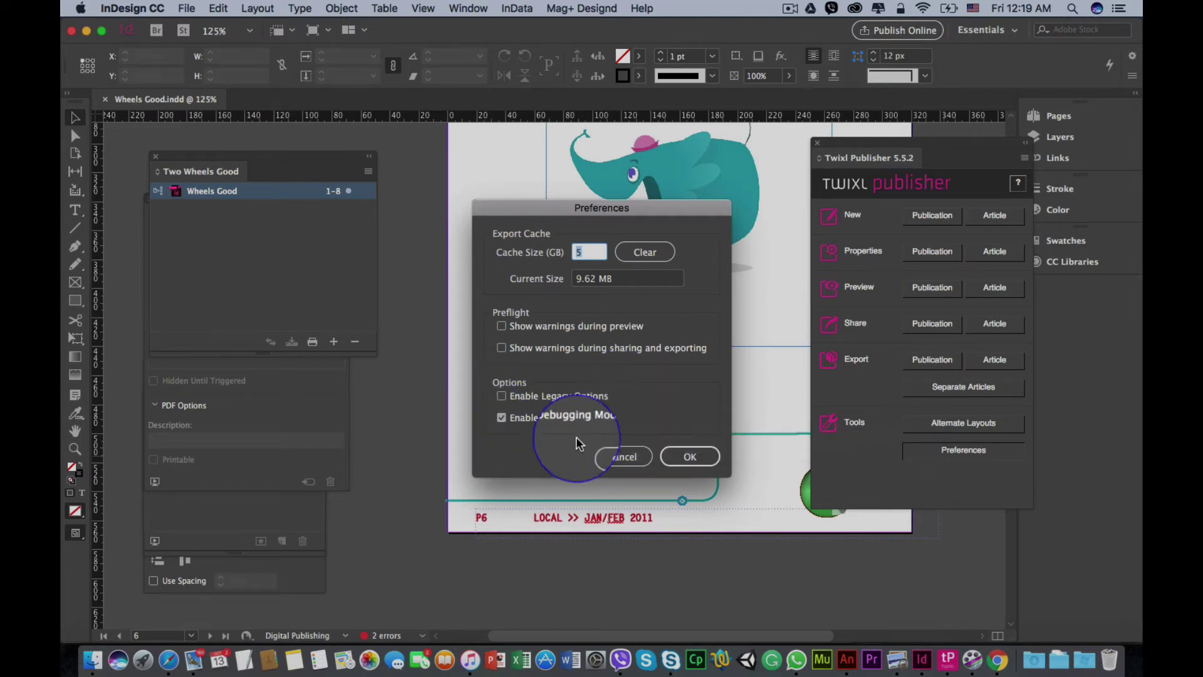
click(690, 457)
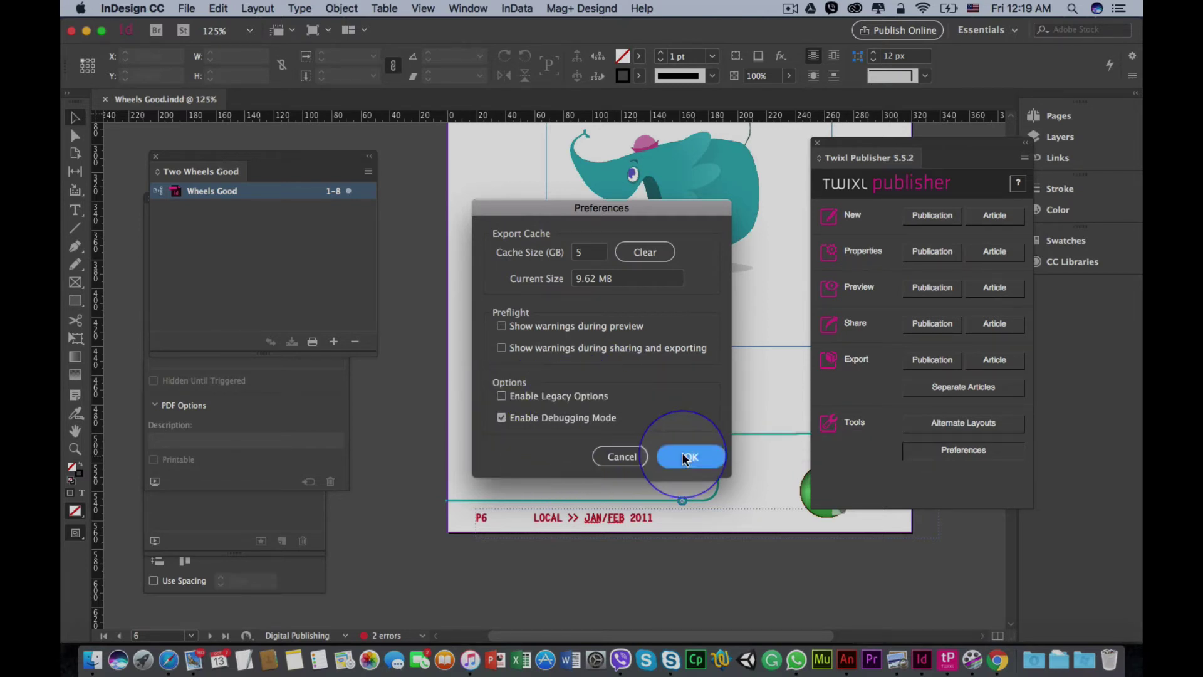
scroll(710, 422, up, 4)
scroll(710, 421, right, 4)
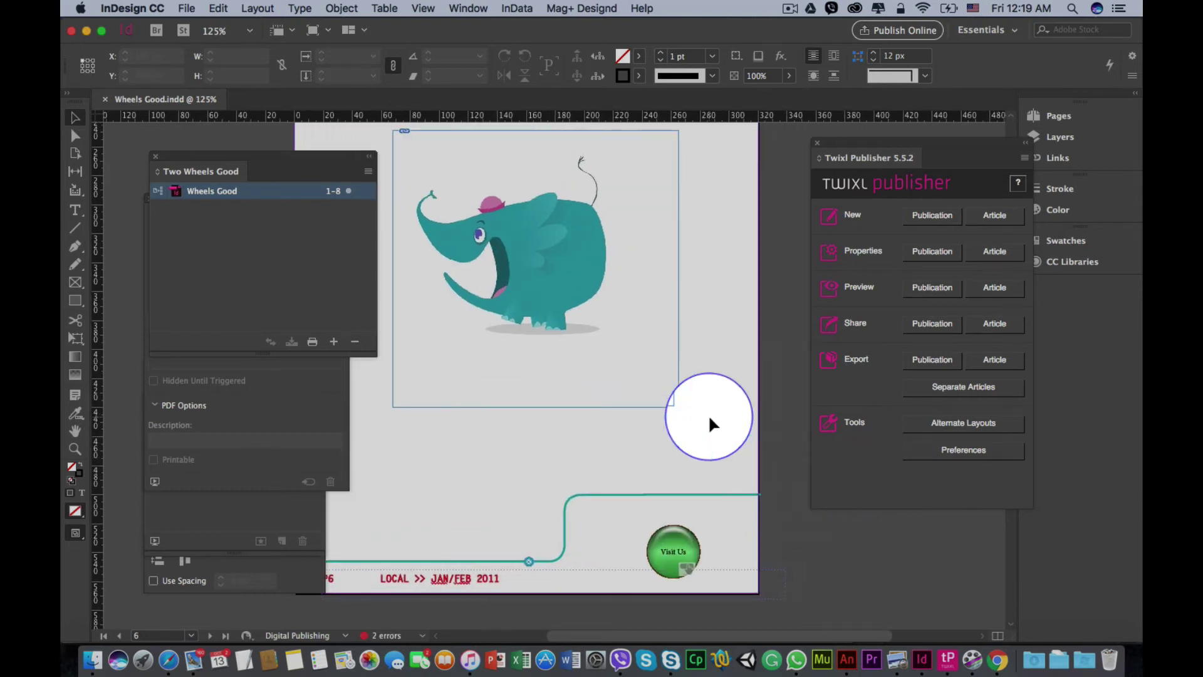
Review the seven device layouts in Create Alternate Layouts, cancel, and show the Pages panel
click(934, 422)
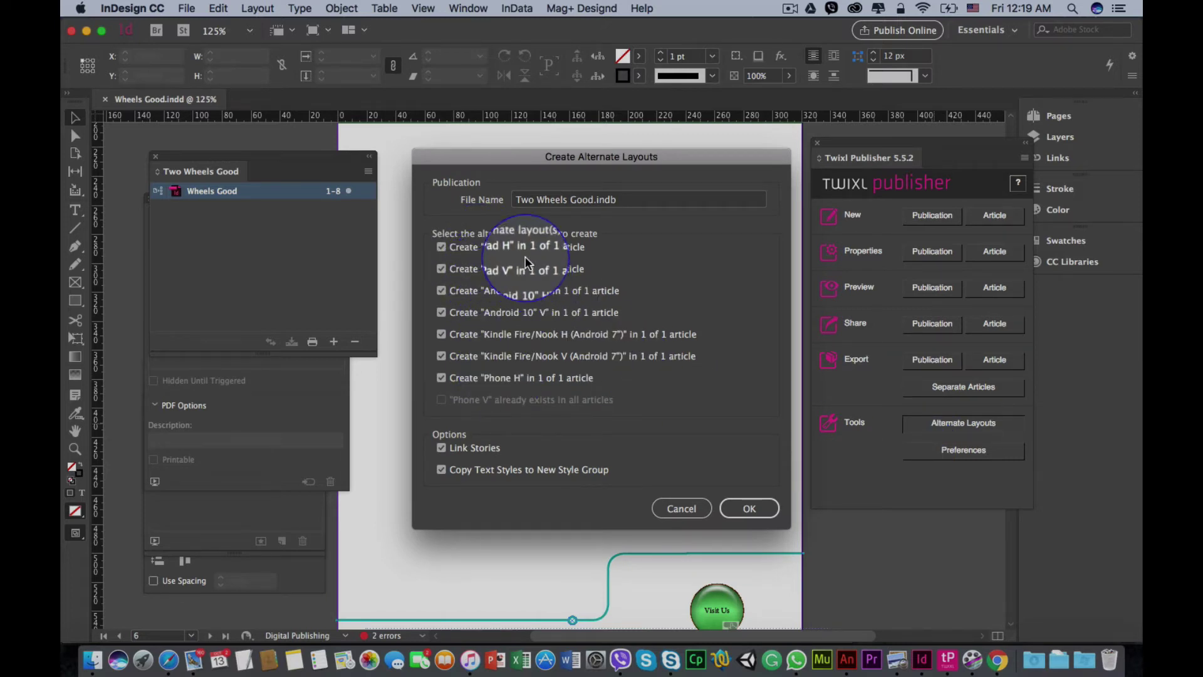
click(731, 509)
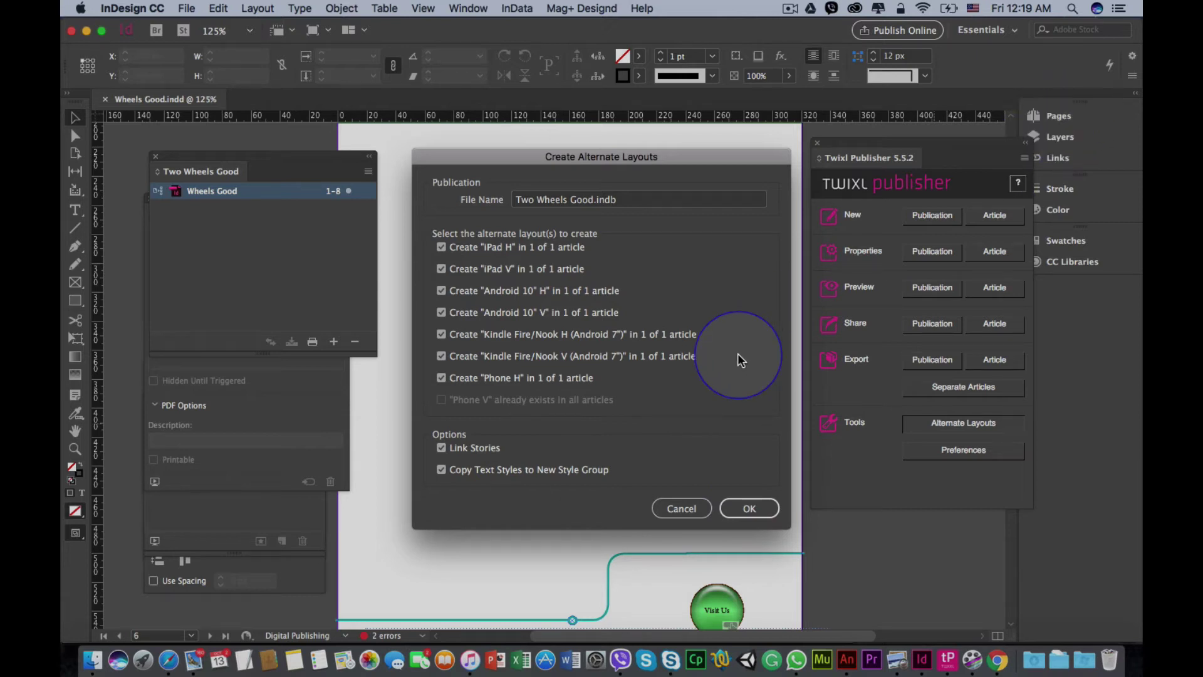
click(687, 509)
click(1059, 115)
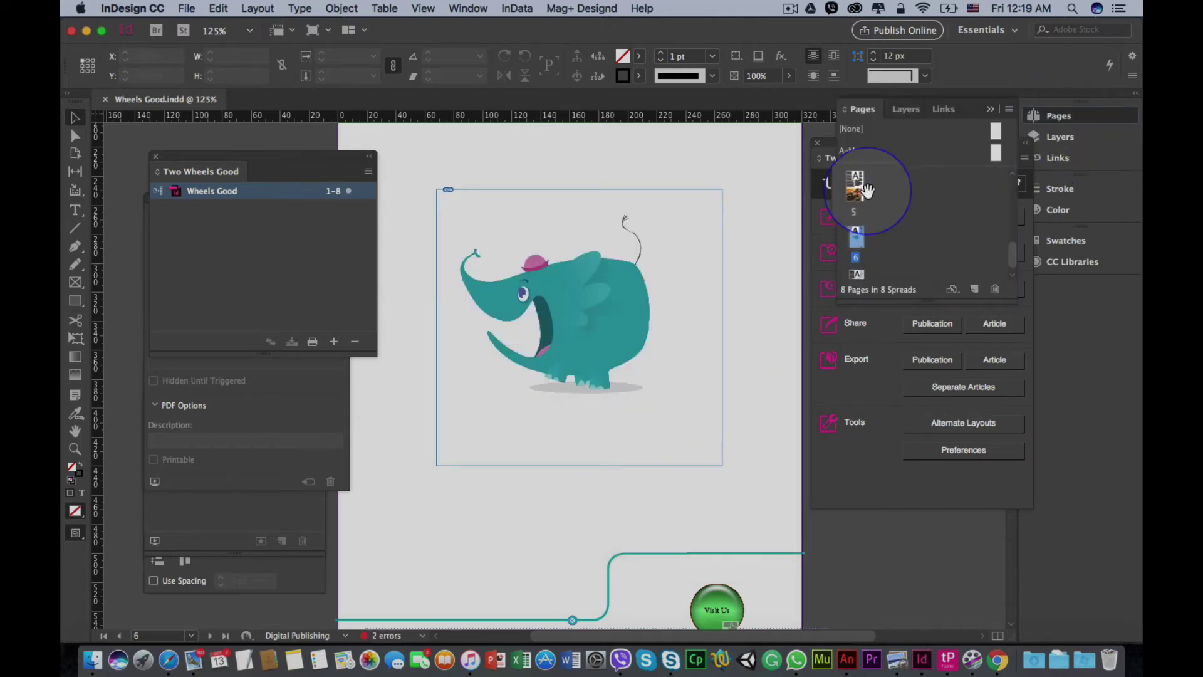
scroll(859, 192, up, 5)
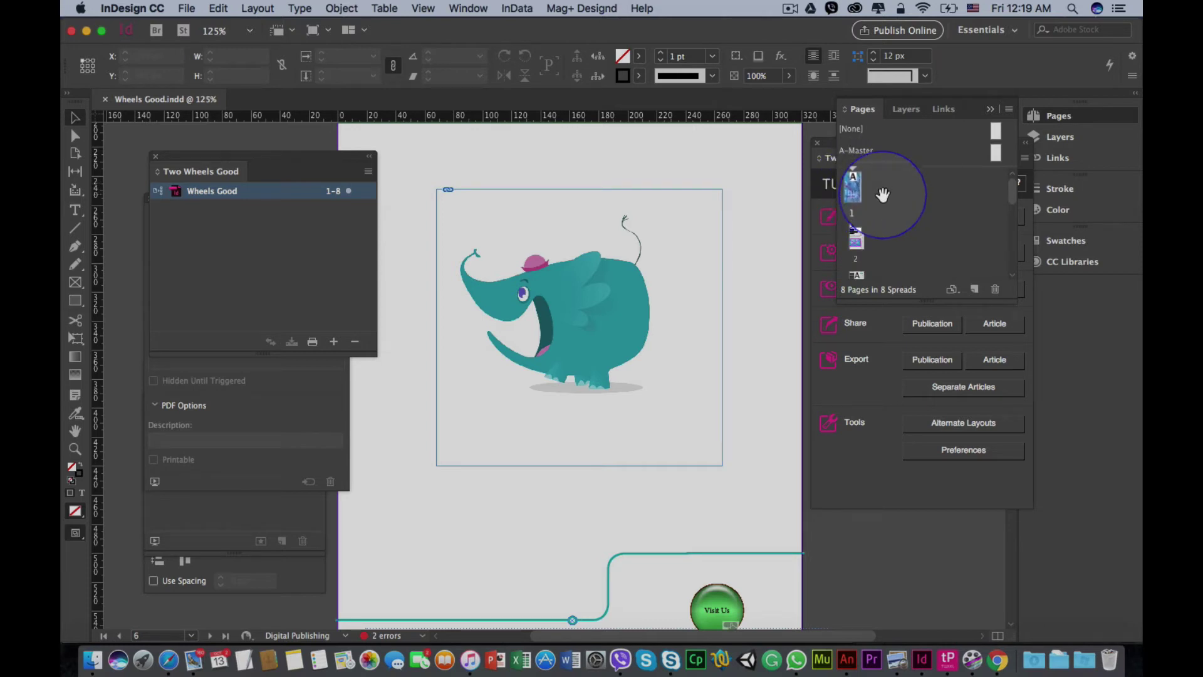
drag(855, 183, 886, 215)
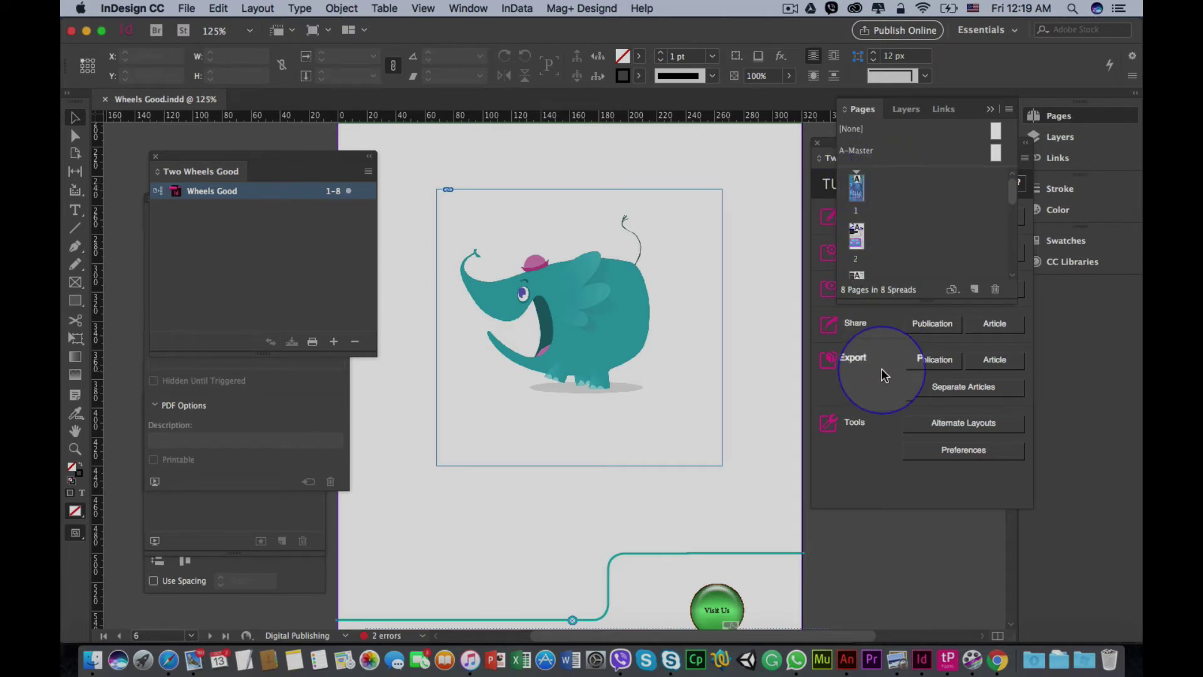
scroll(908, 207, down, 6)
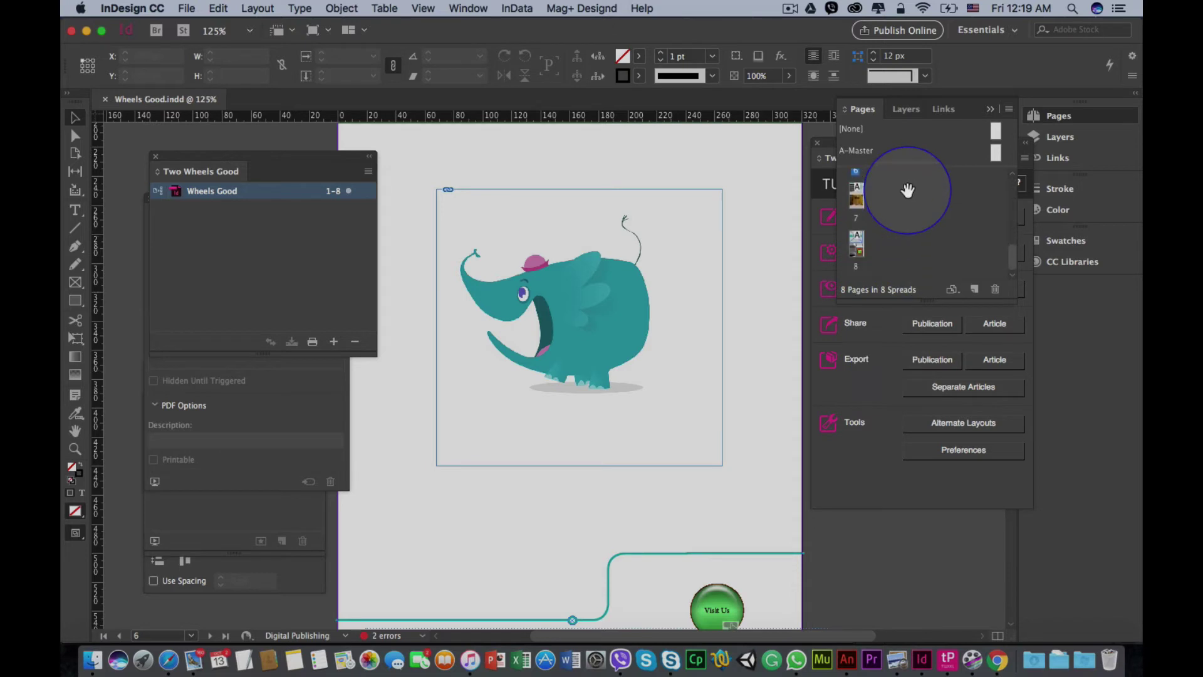
click(967, 420)
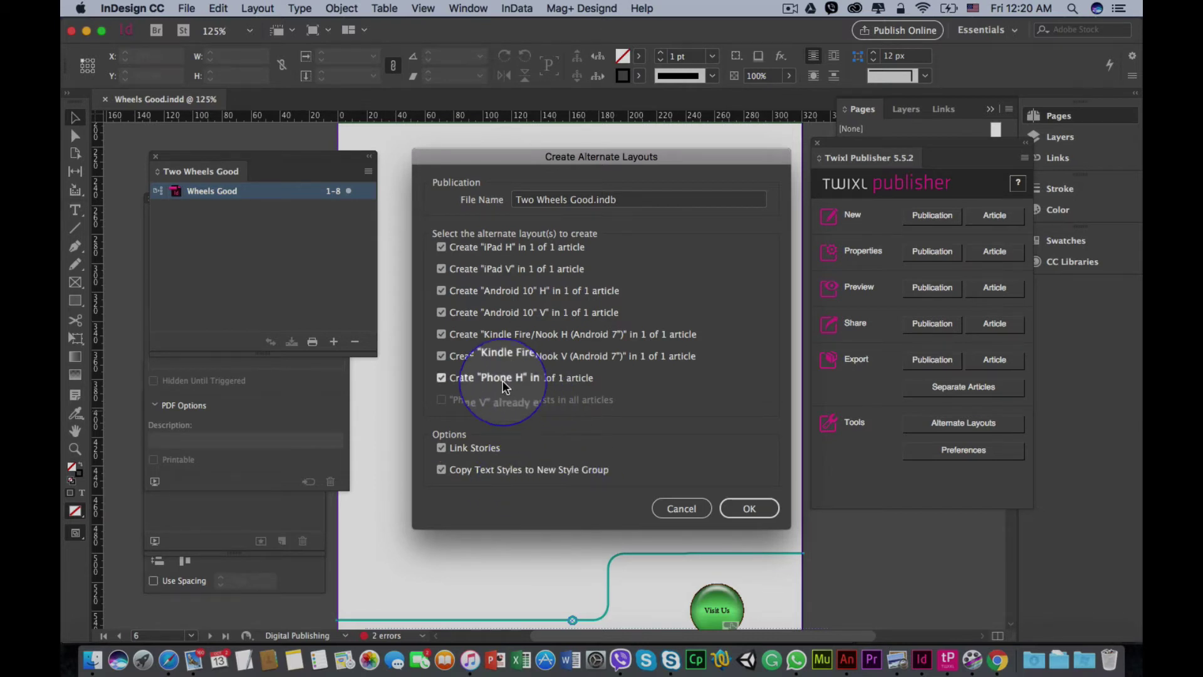
click(680, 504)
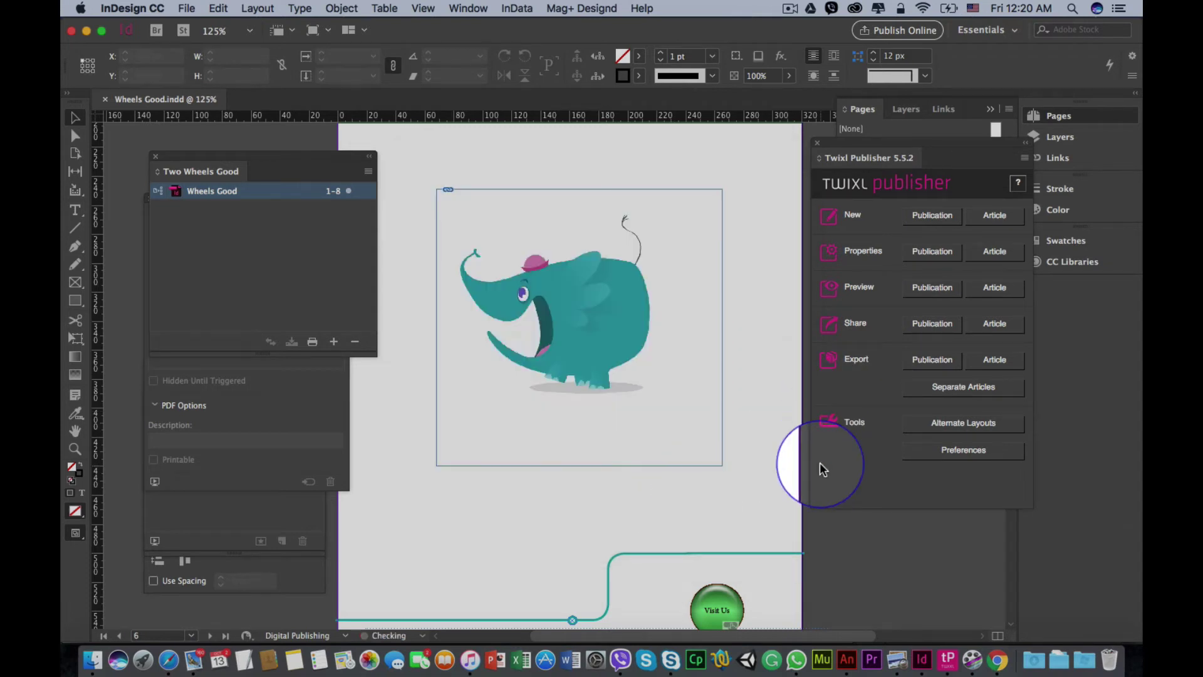
scroll(749, 462, down, 1)
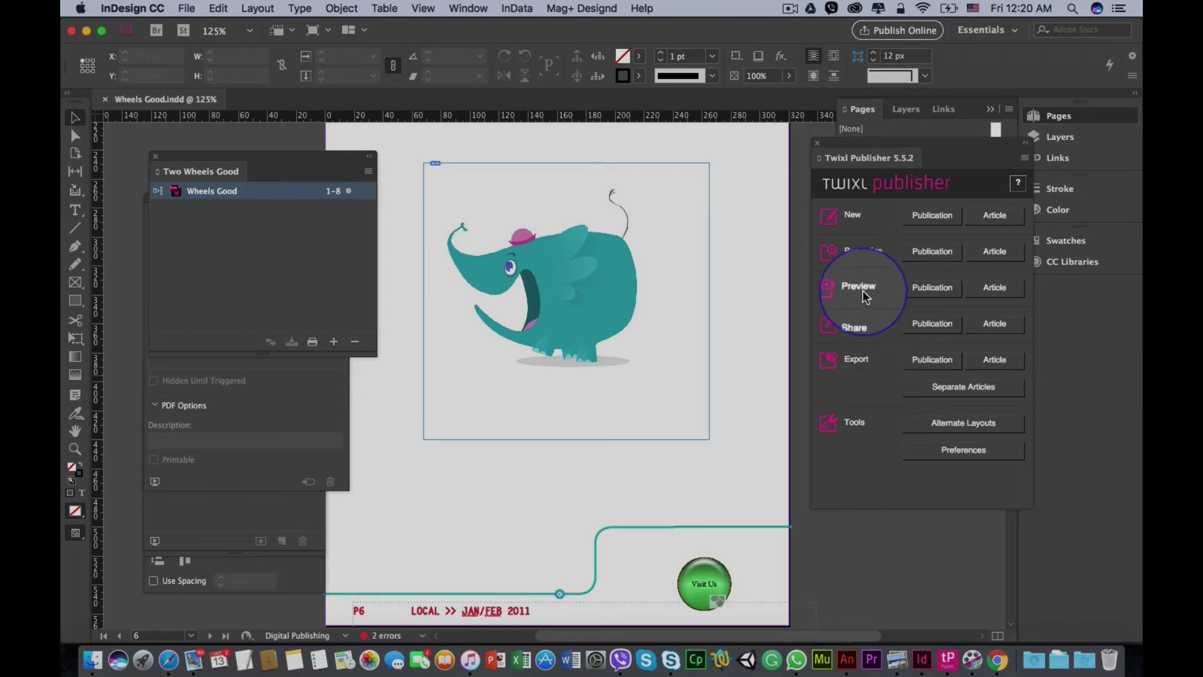
Preview the whole publication as PDF on the iPhone 6 (11.0) simulator
click(930, 291)
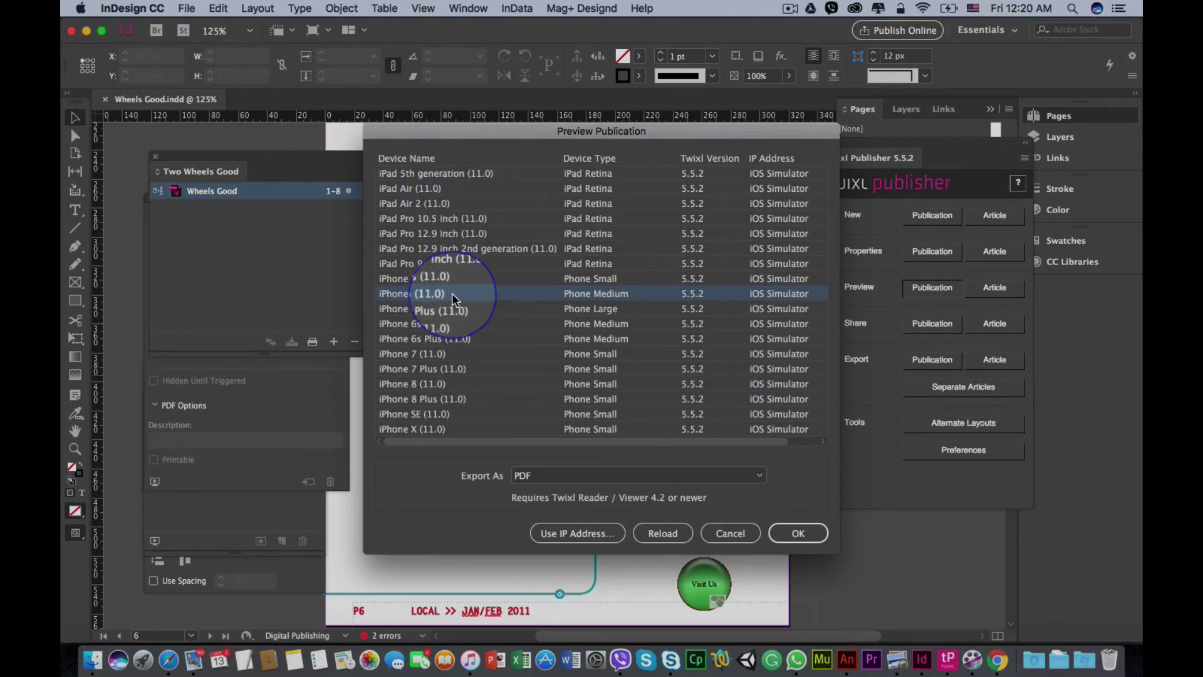
scroll(522, 292, right, 2)
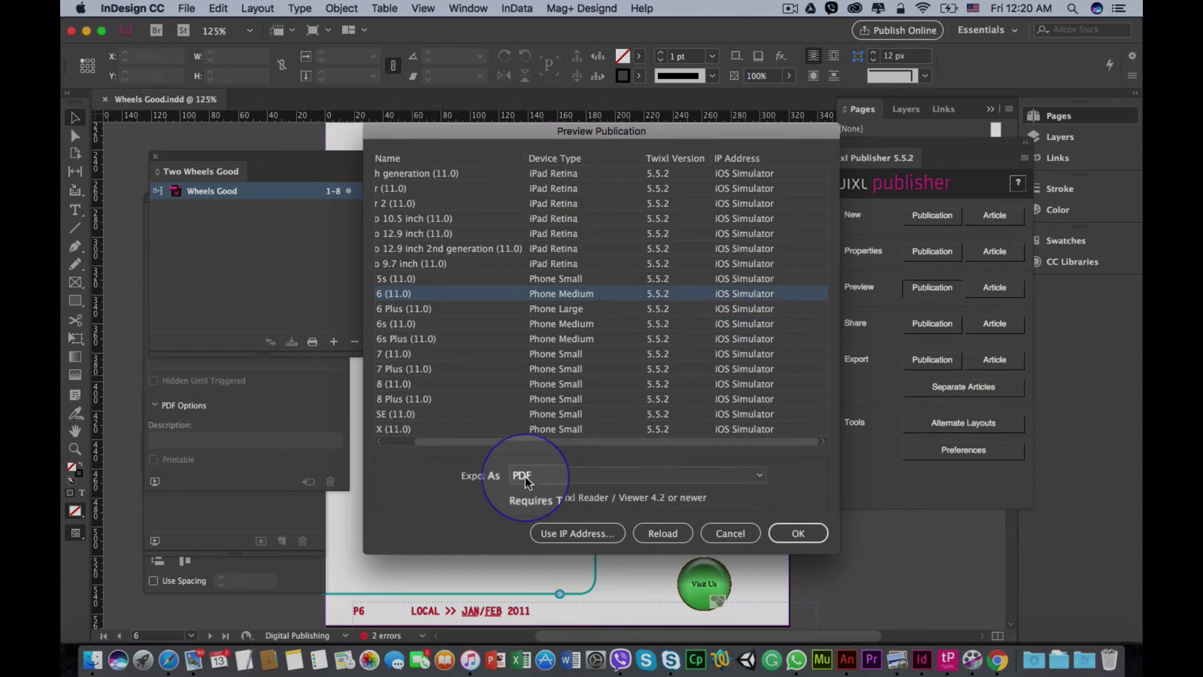
click(801, 534)
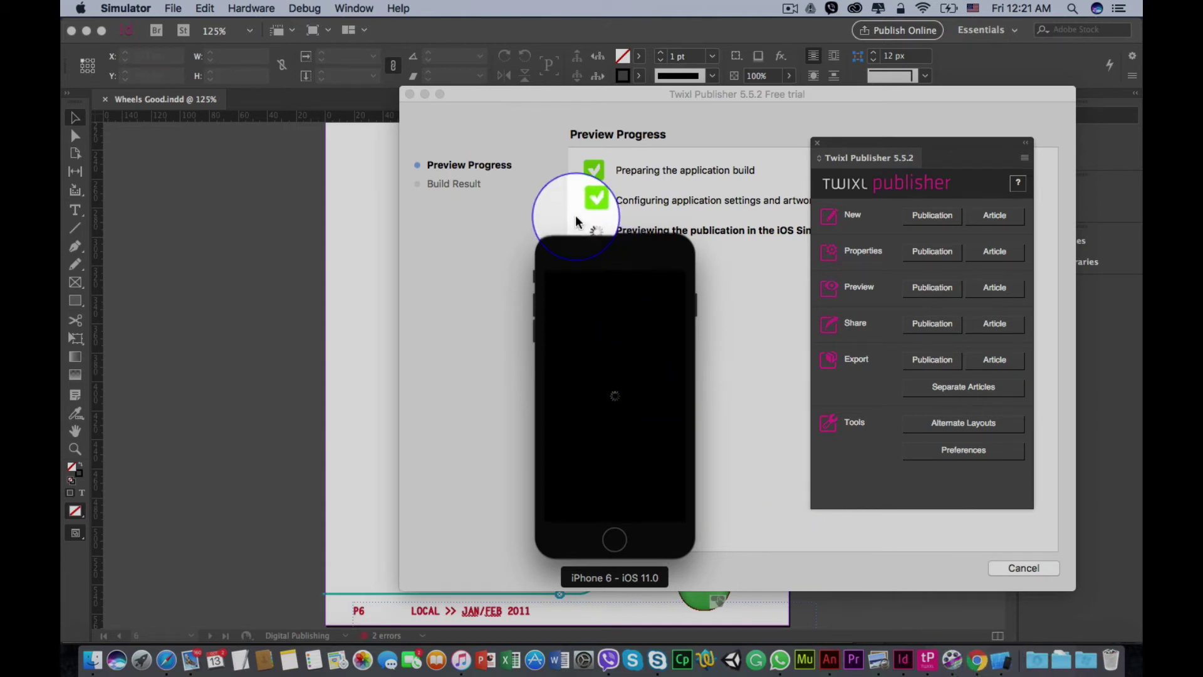
Move the Simulator aside, swipe past the cover, and open then close the website popup
drag(573, 253, 507, 189)
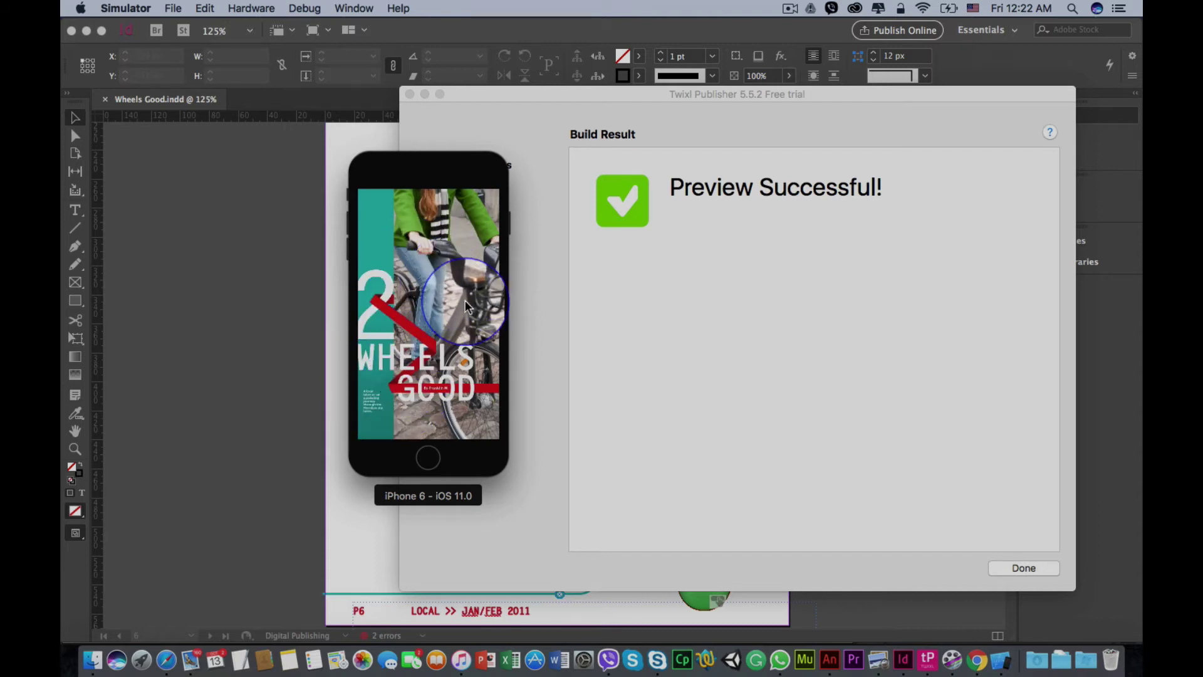
drag(465, 300, 356, 310)
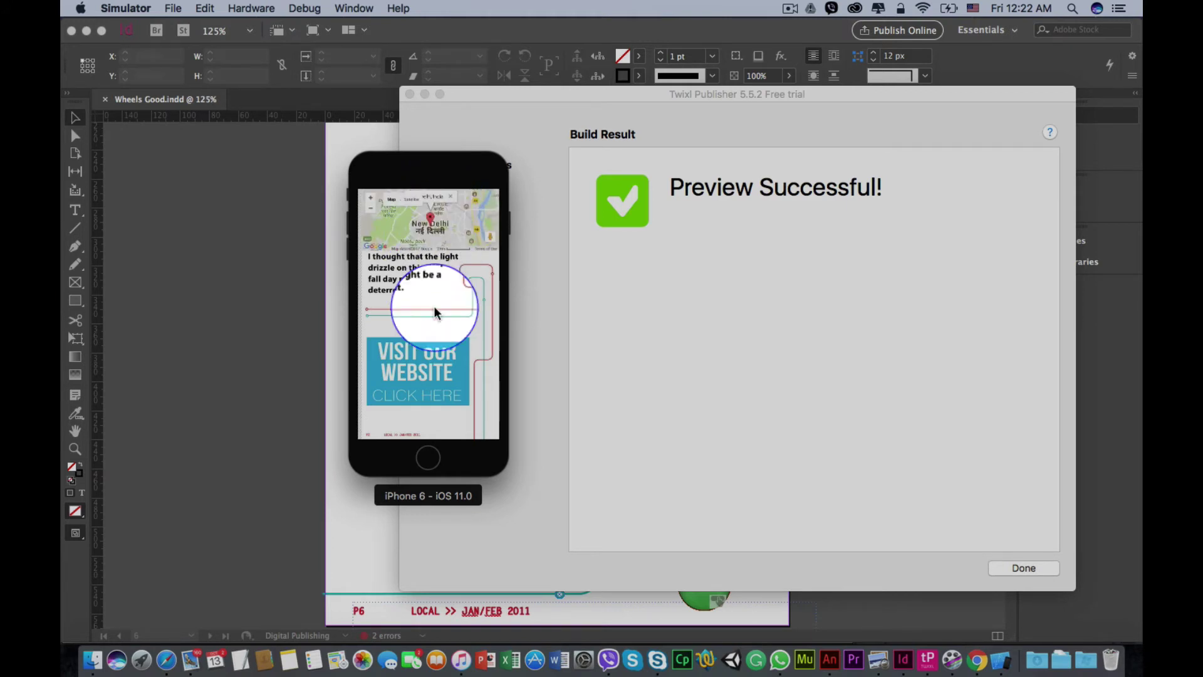
click(403, 356)
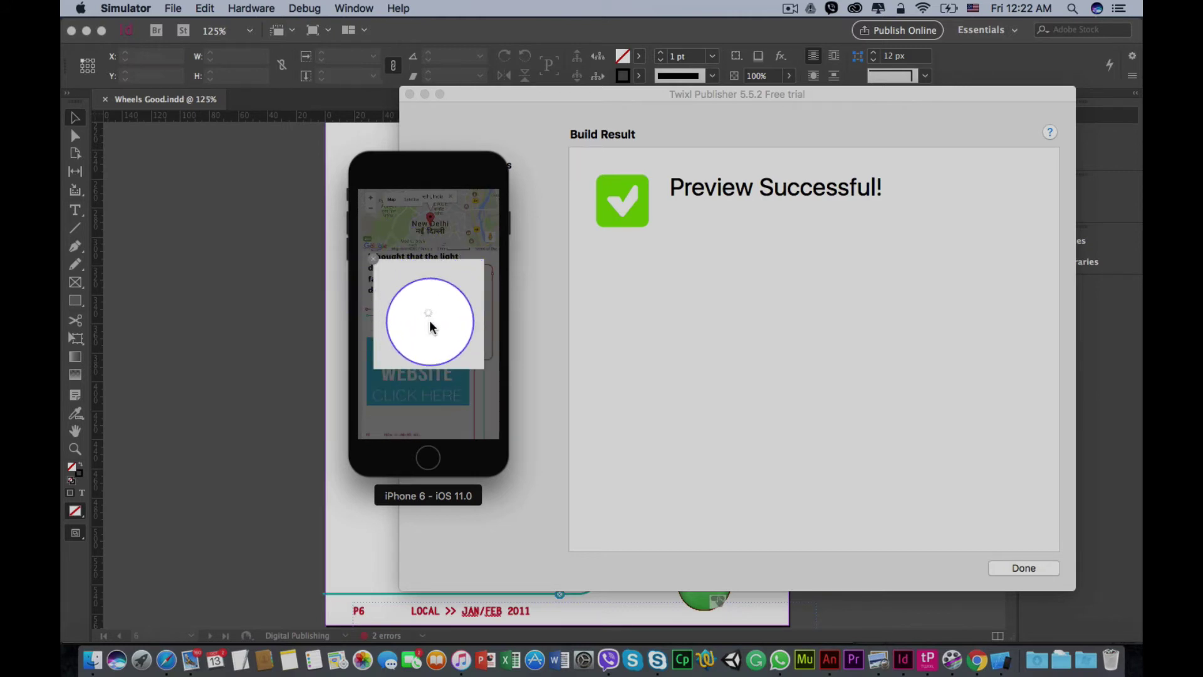
click(372, 258)
Swipe to the Cobblestones page and cycle through its sidebar slideshow
drag(424, 305, 334, 307)
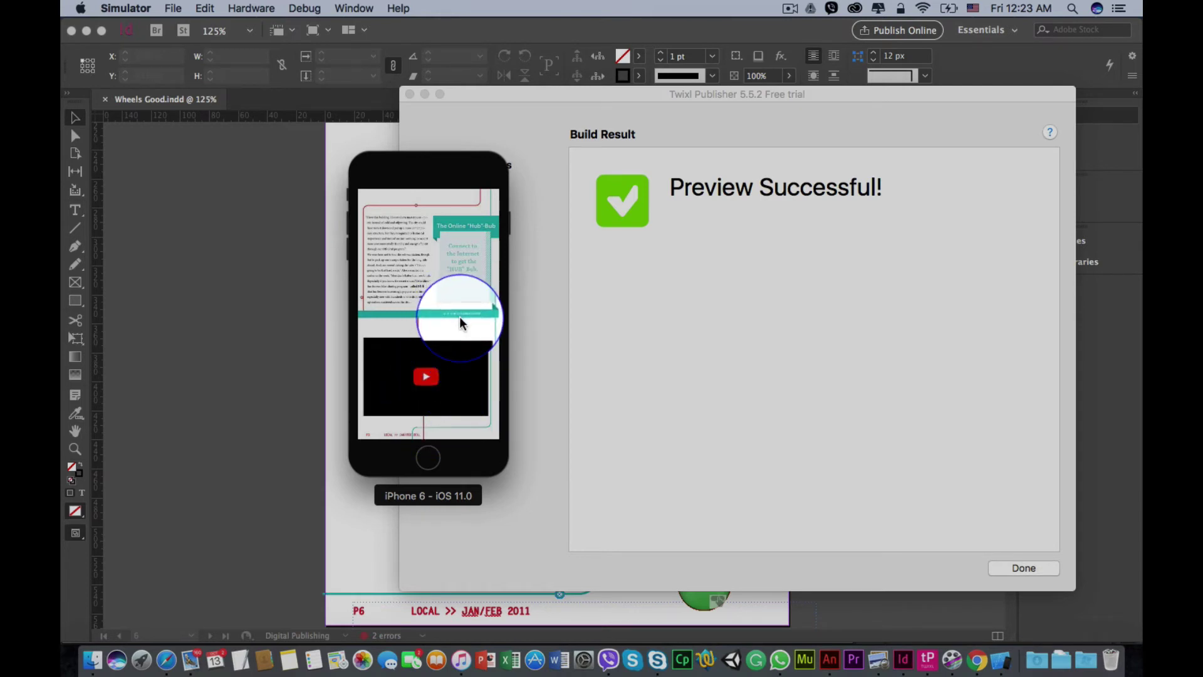
drag(460, 317, 361, 308)
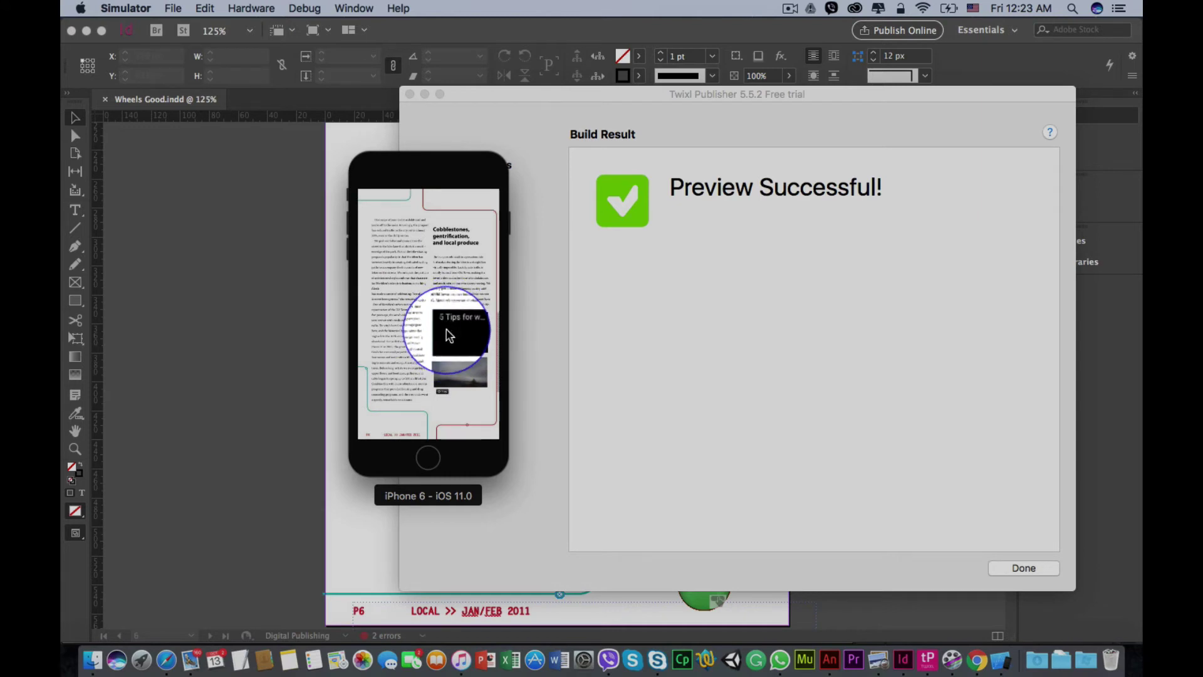
drag(445, 329, 483, 344)
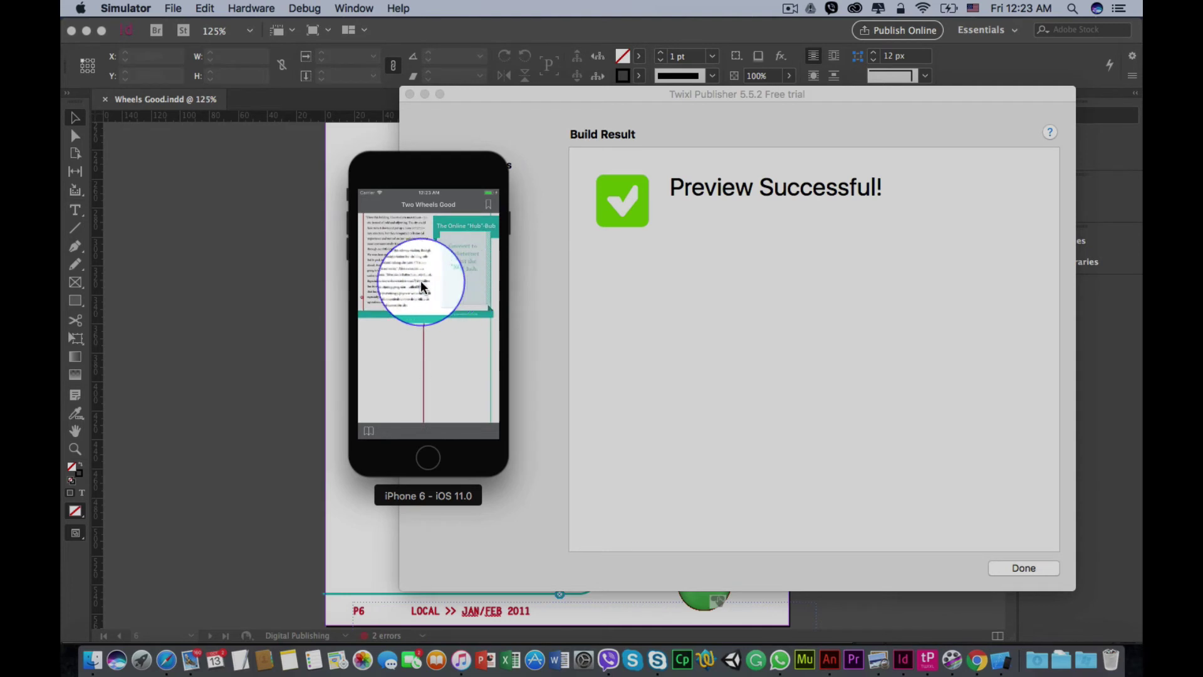
drag(420, 280, 366, 273)
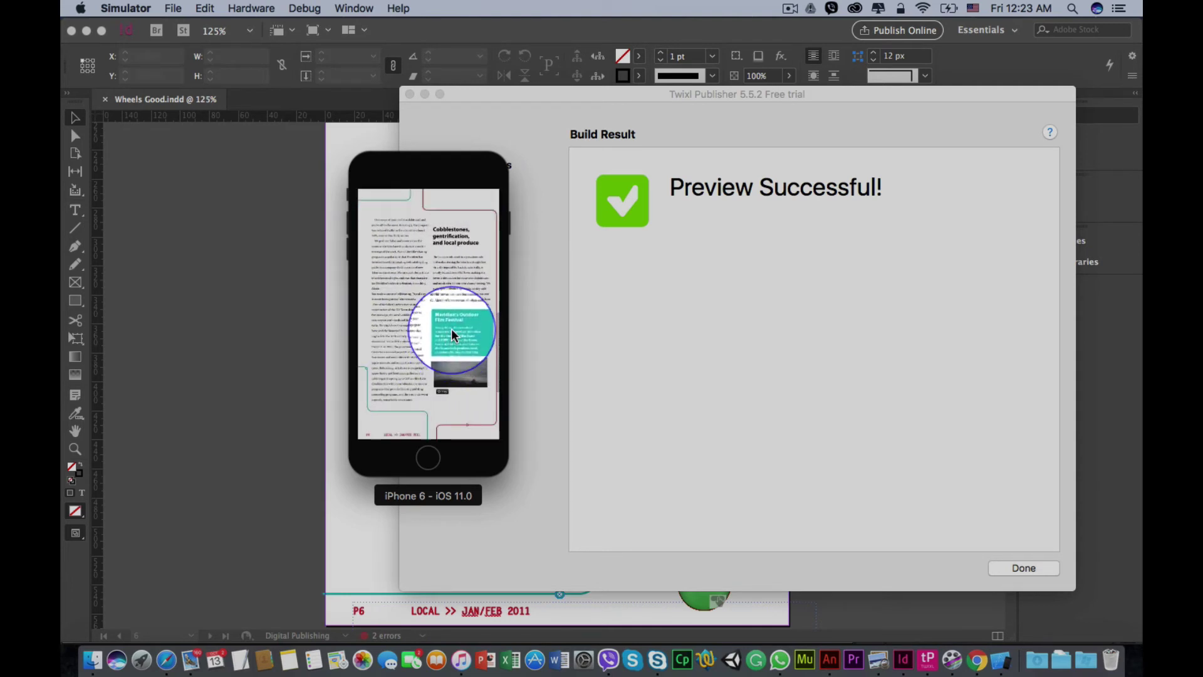
drag(449, 331, 456, 364)
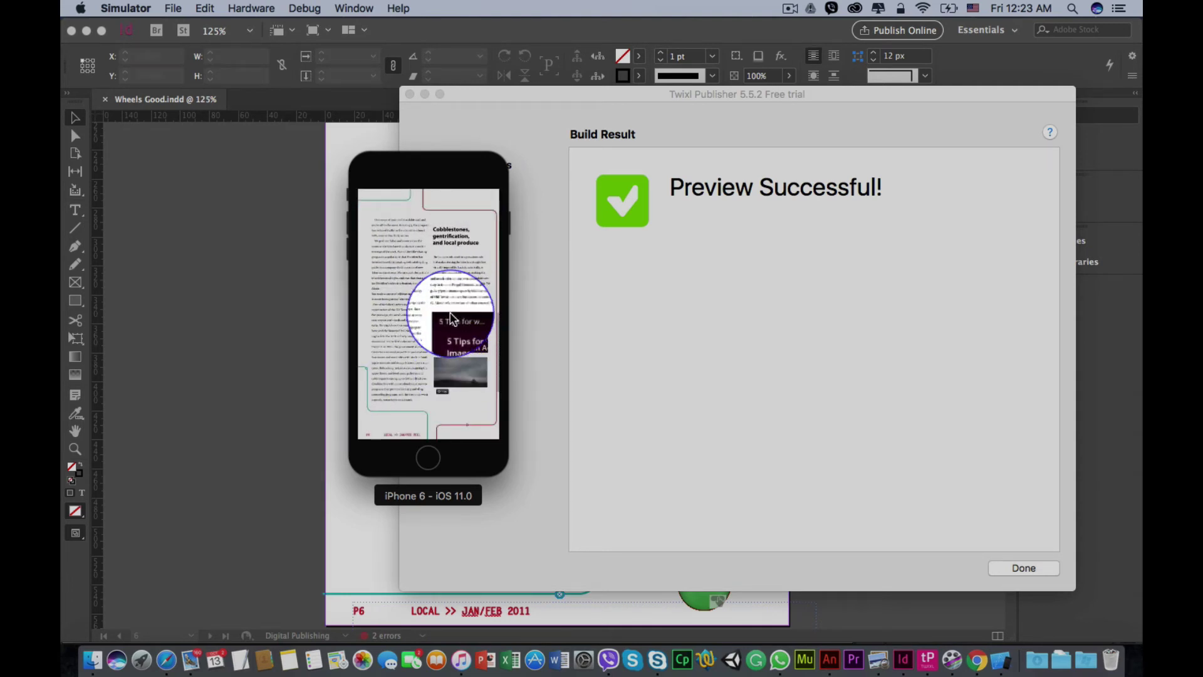
drag(452, 318, 476, 430)
Open the map link, dismiss its location alert, close it, and turn to the Green Light District page
drag(427, 363, 413, 321)
click(452, 329)
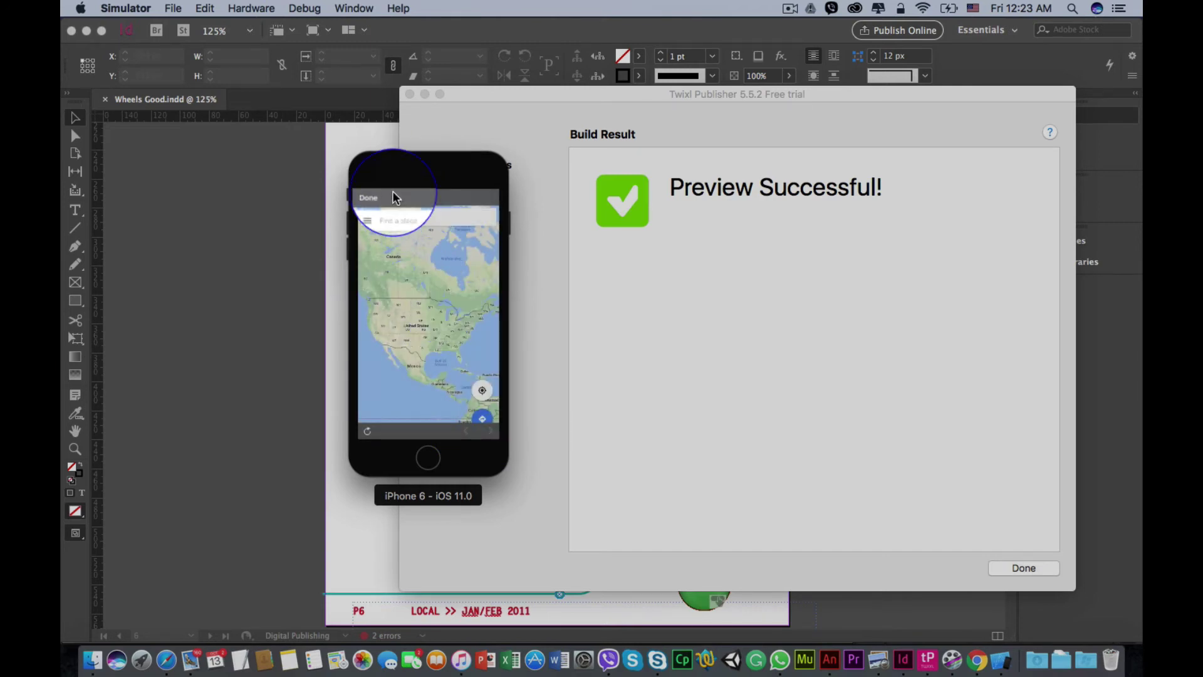
click(376, 198)
drag(457, 309, 390, 355)
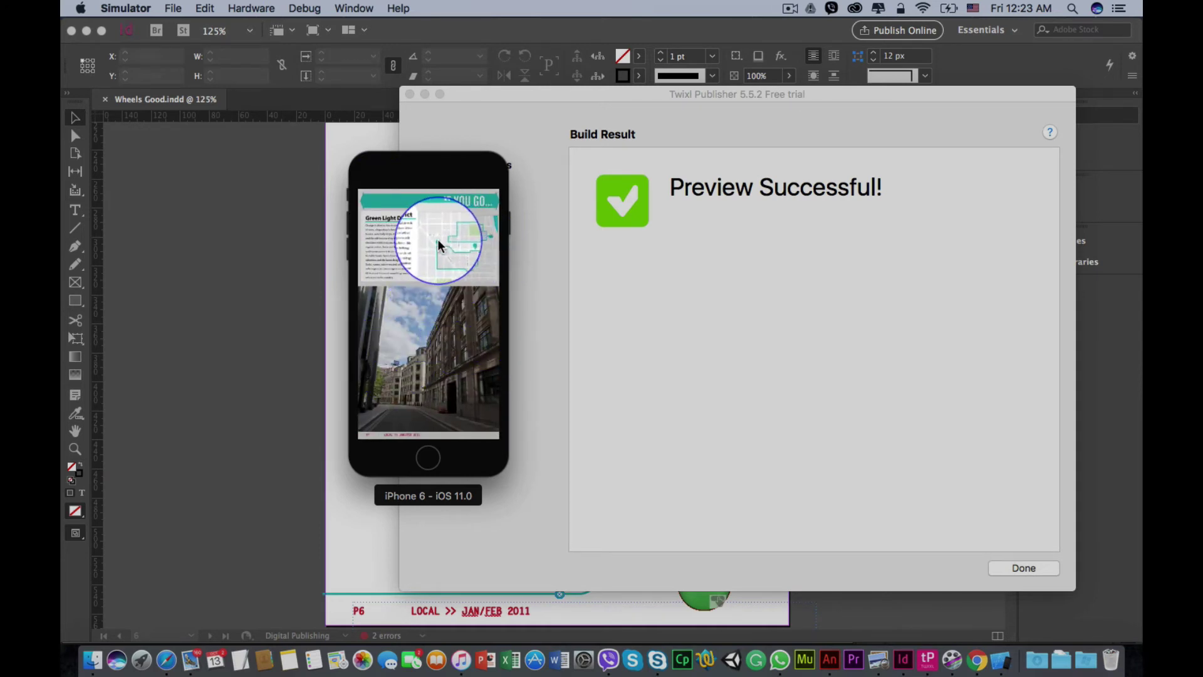
Play the ocean sound-scape audio on the next page, then exit to the phone's home screen
drag(437, 239, 317, 231)
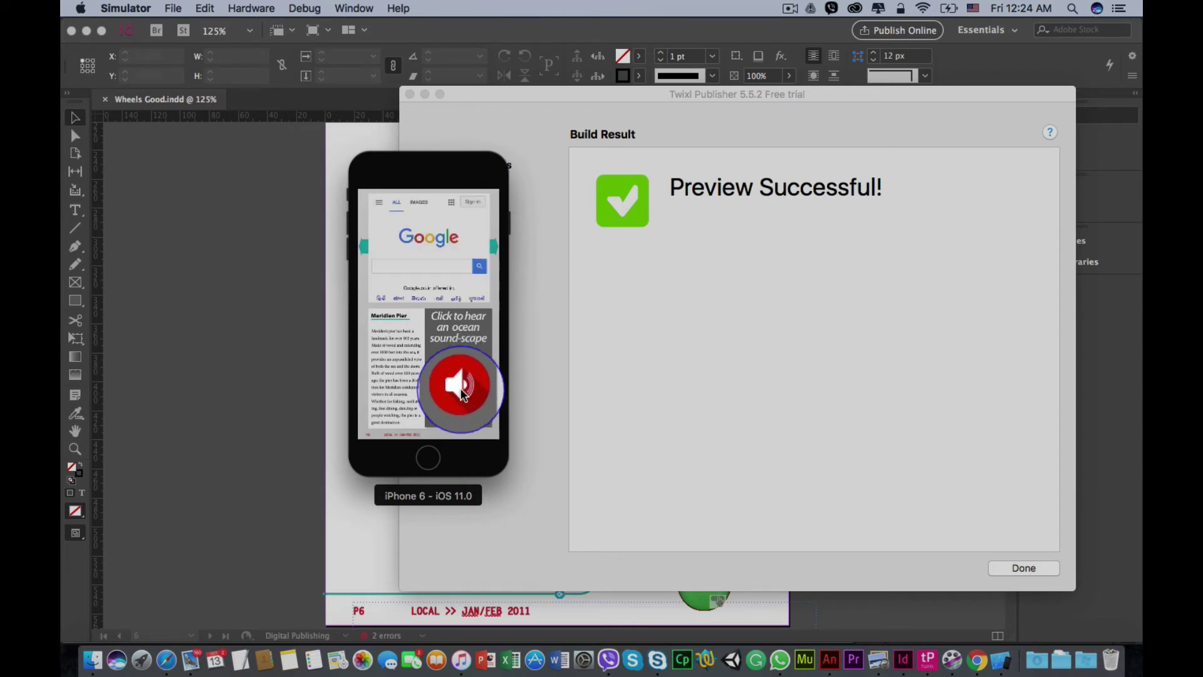
click(460, 392)
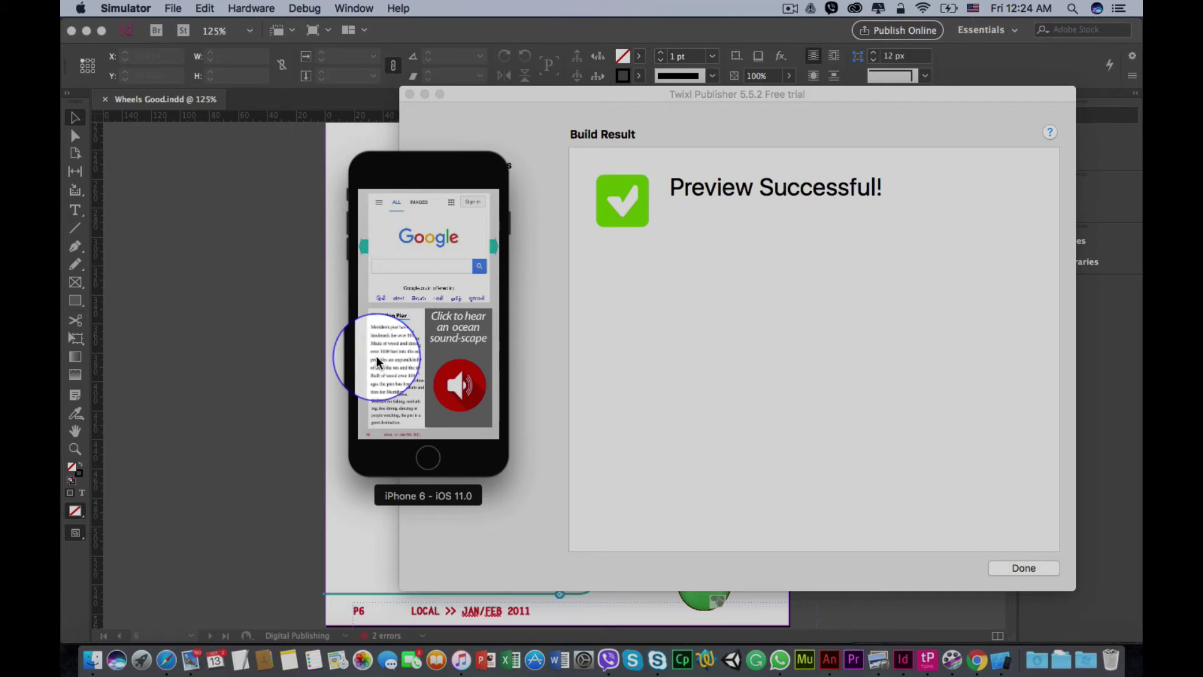
drag(376, 355, 482, 408)
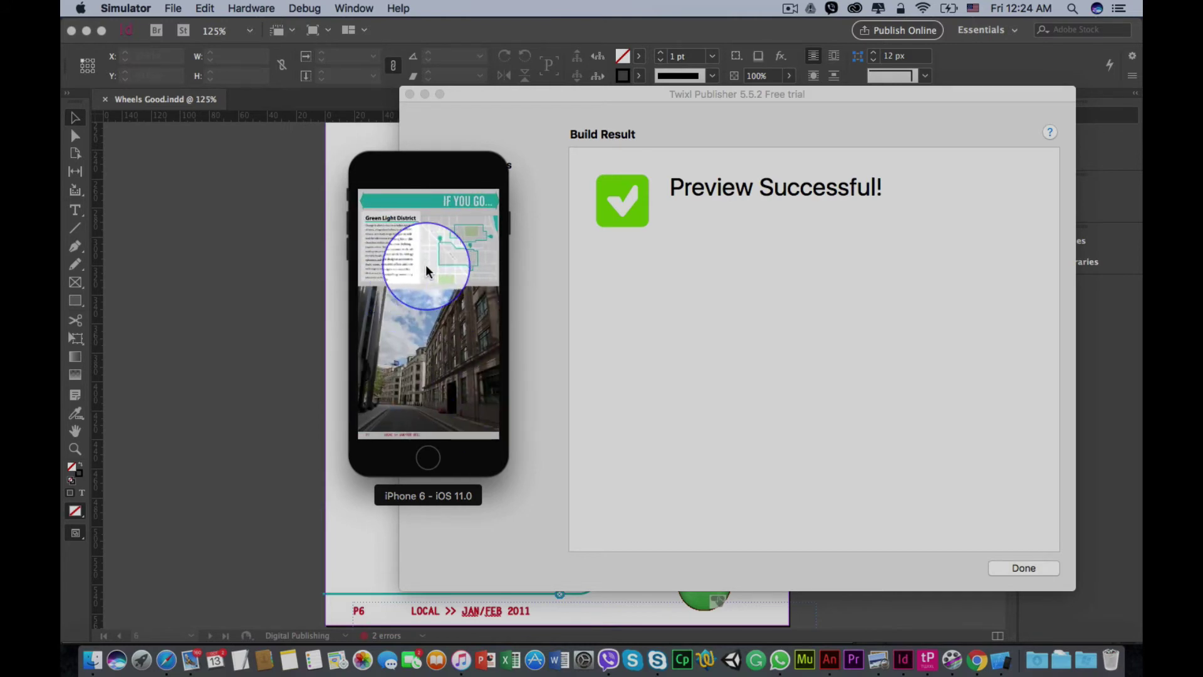
click(429, 458)
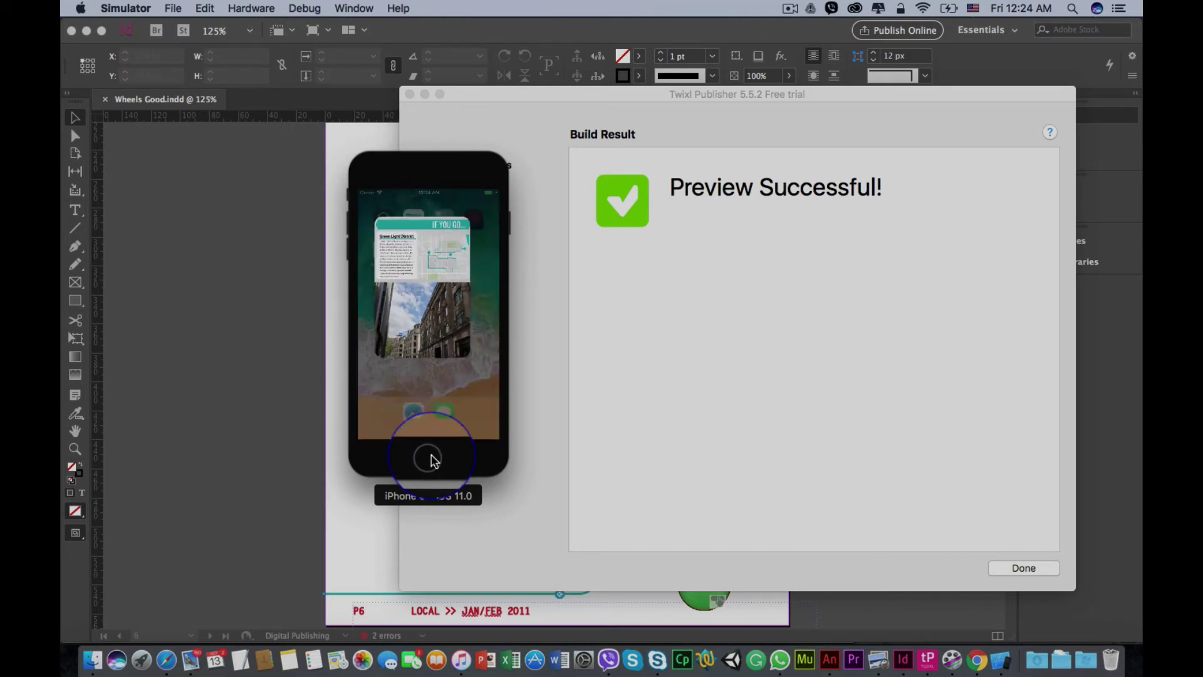
Quit the Simulator, dismiss Twixl's Preview Successful result, and bring InDesign back to front
click(129, 8)
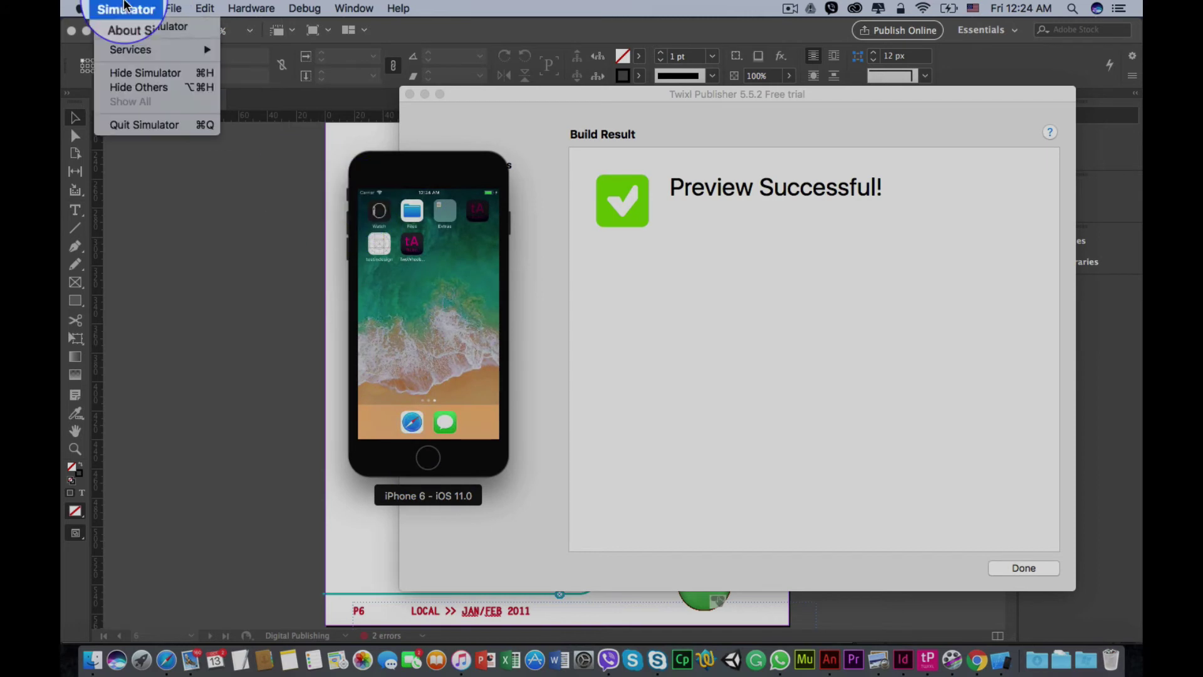
click(139, 126)
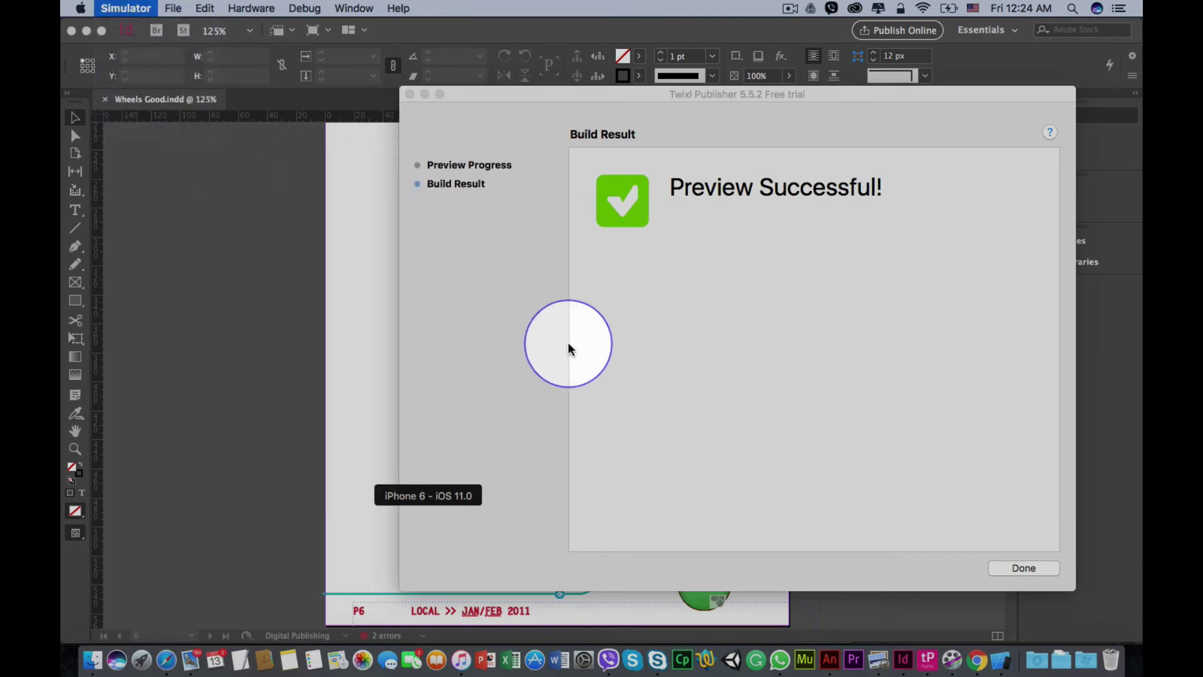
click(1021, 569)
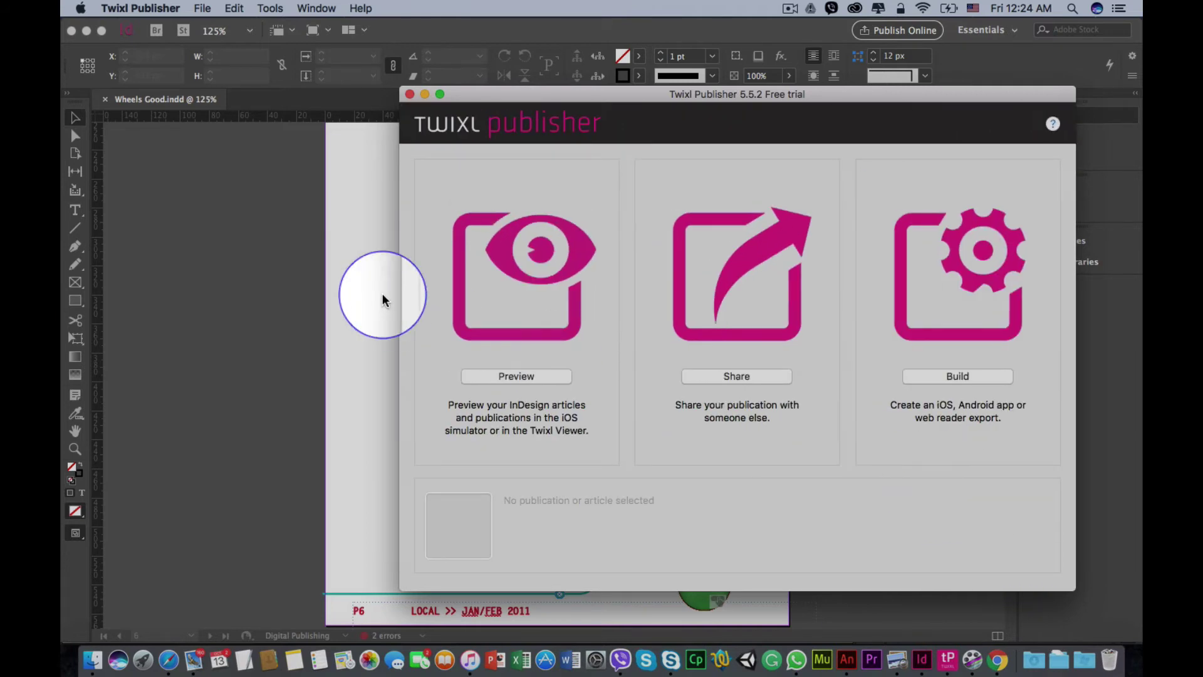
click(363, 303)
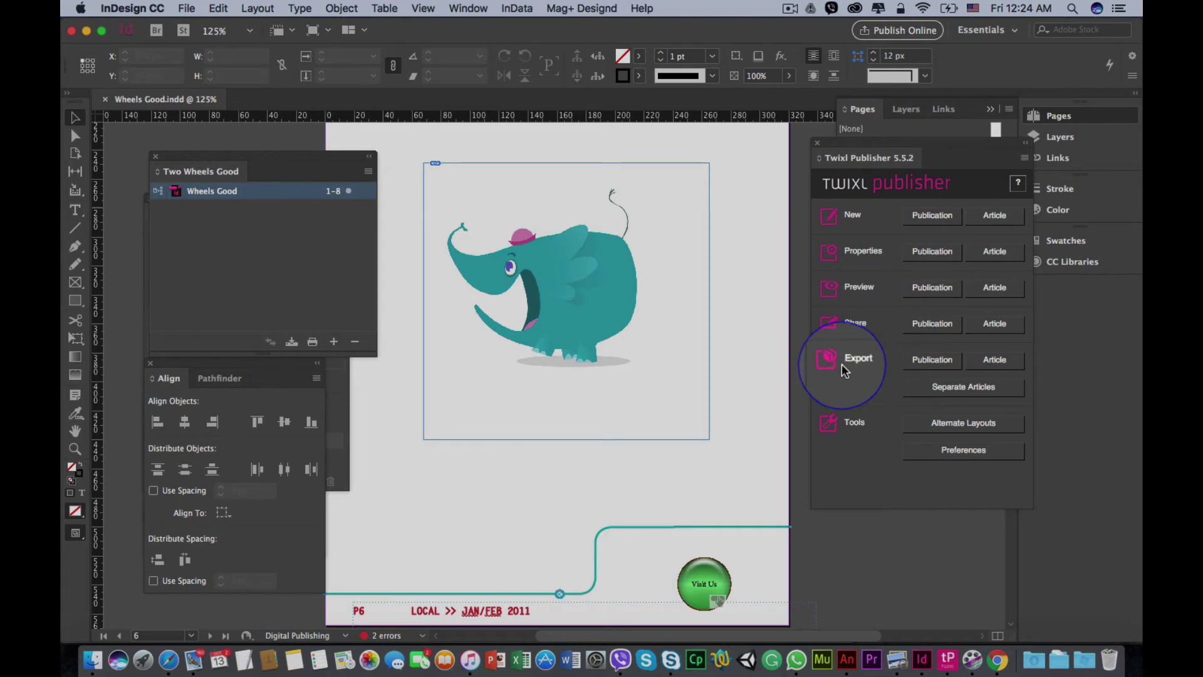
Start a publication export, cancel the location dialog, and deselect the Wheels Good article
click(937, 360)
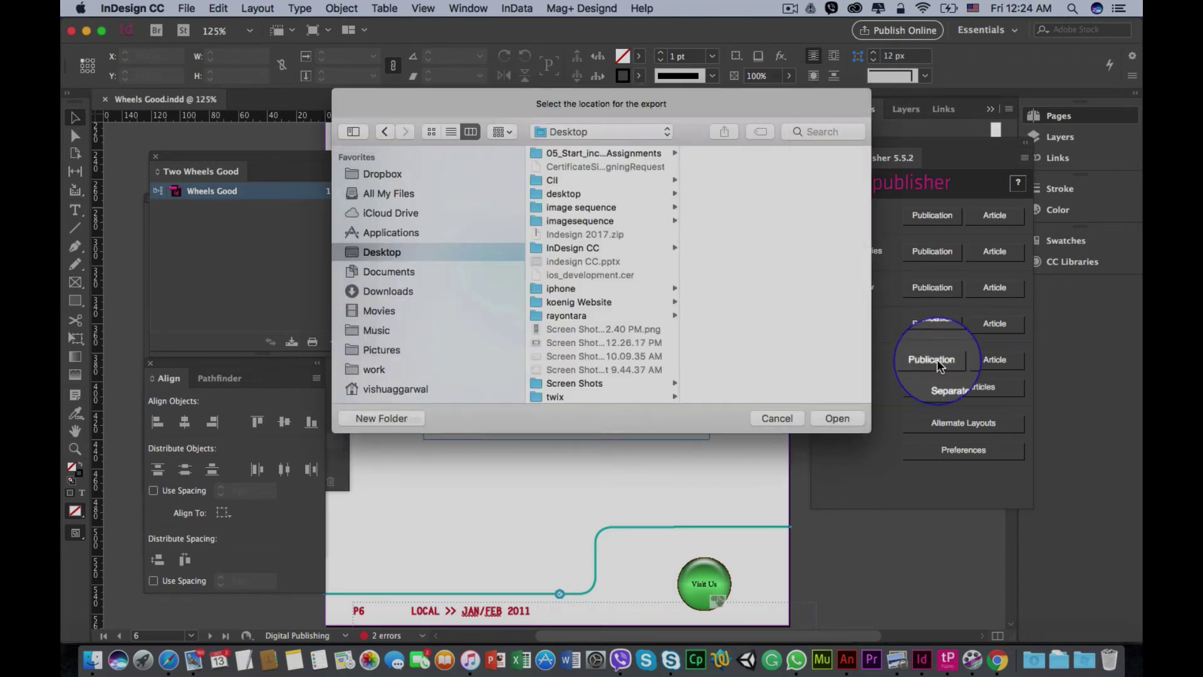
click(777, 418)
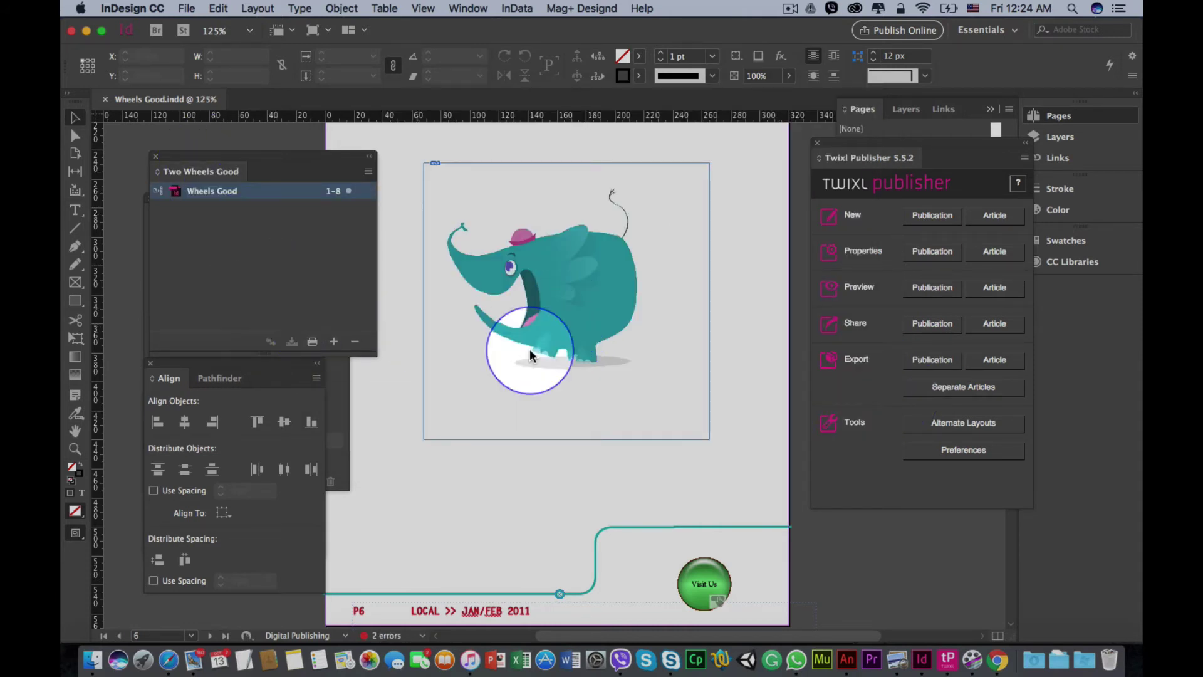
click(303, 262)
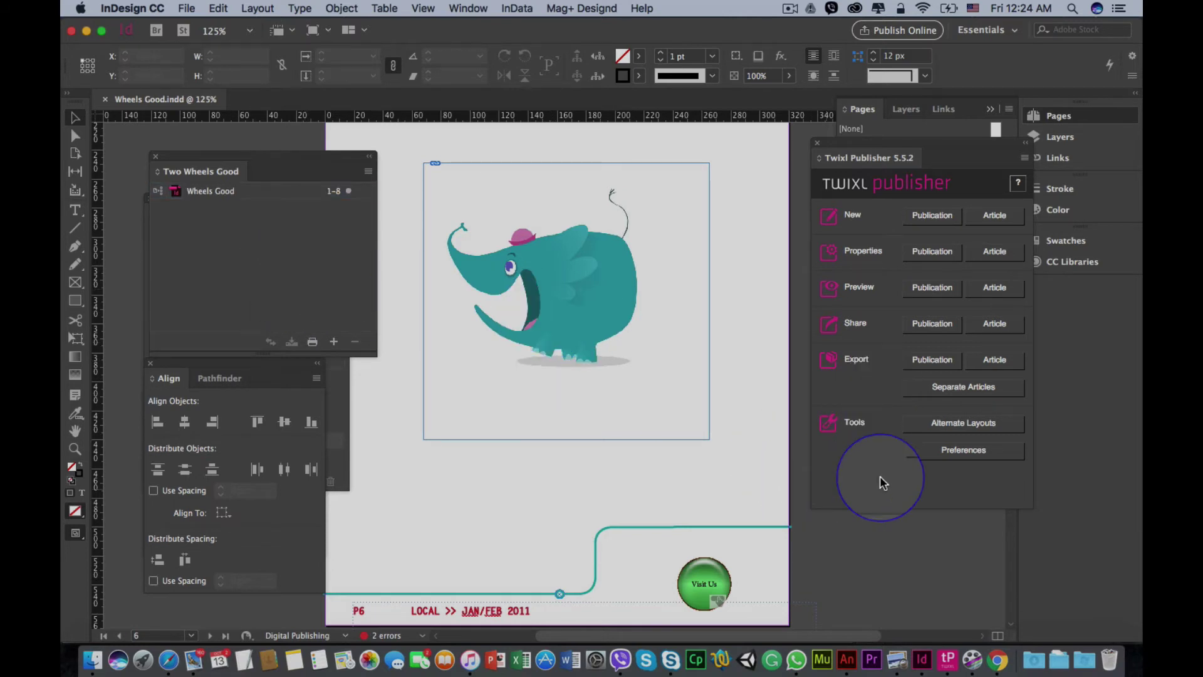
Export the publication as PDF into a new folder named 'new publication'
click(940, 361)
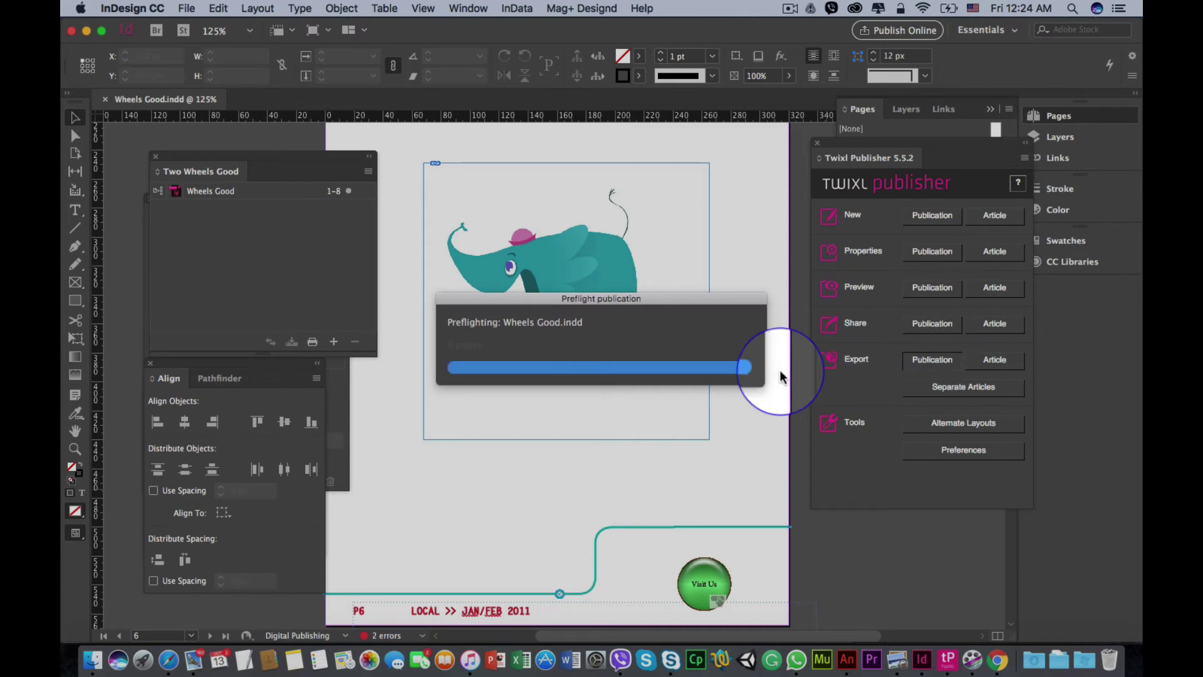
scroll(595, 294, down, 3)
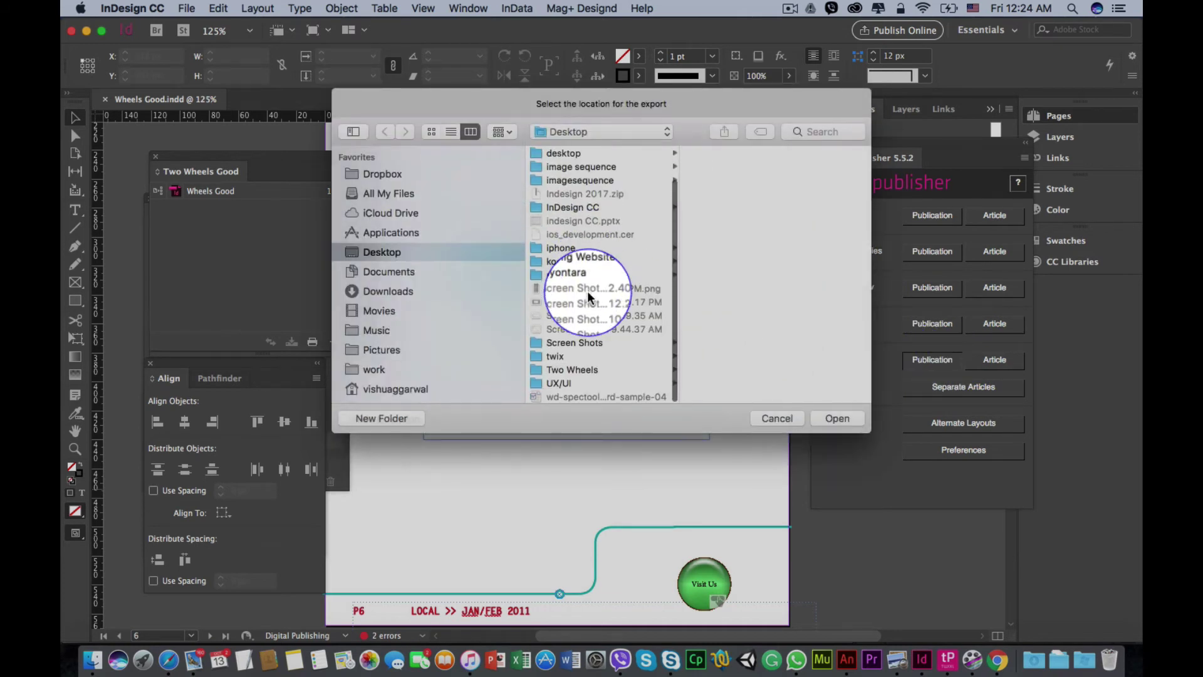
scroll(588, 235, up, 3)
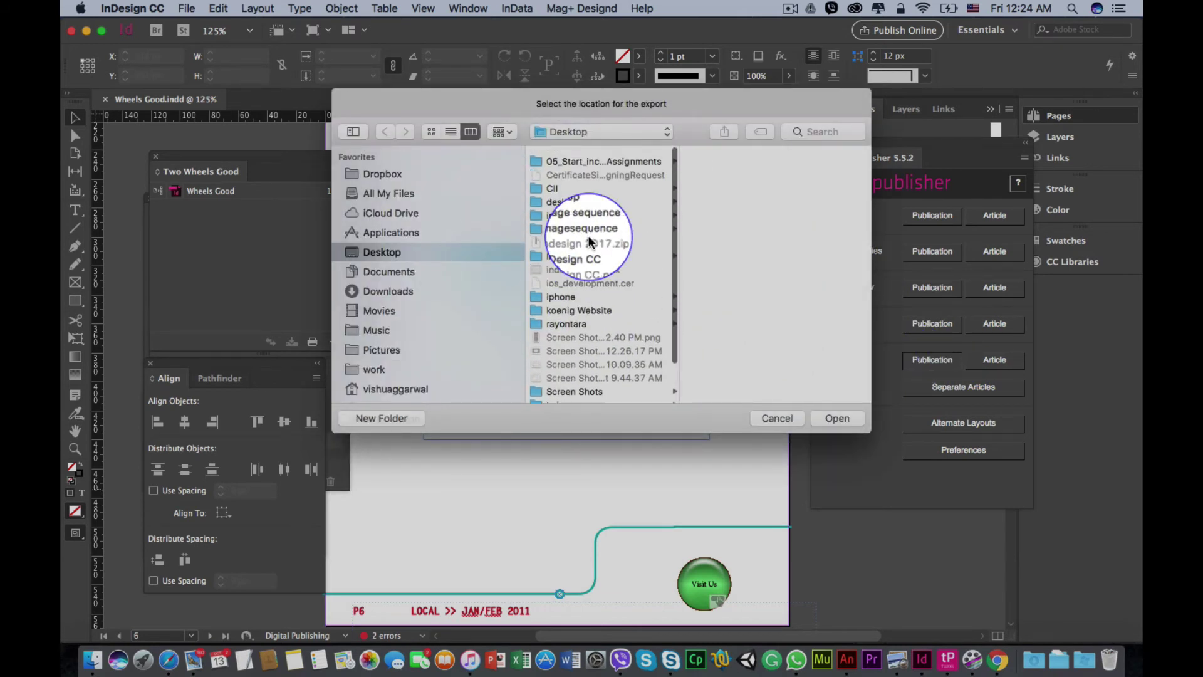
scroll(588, 235, down, 4)
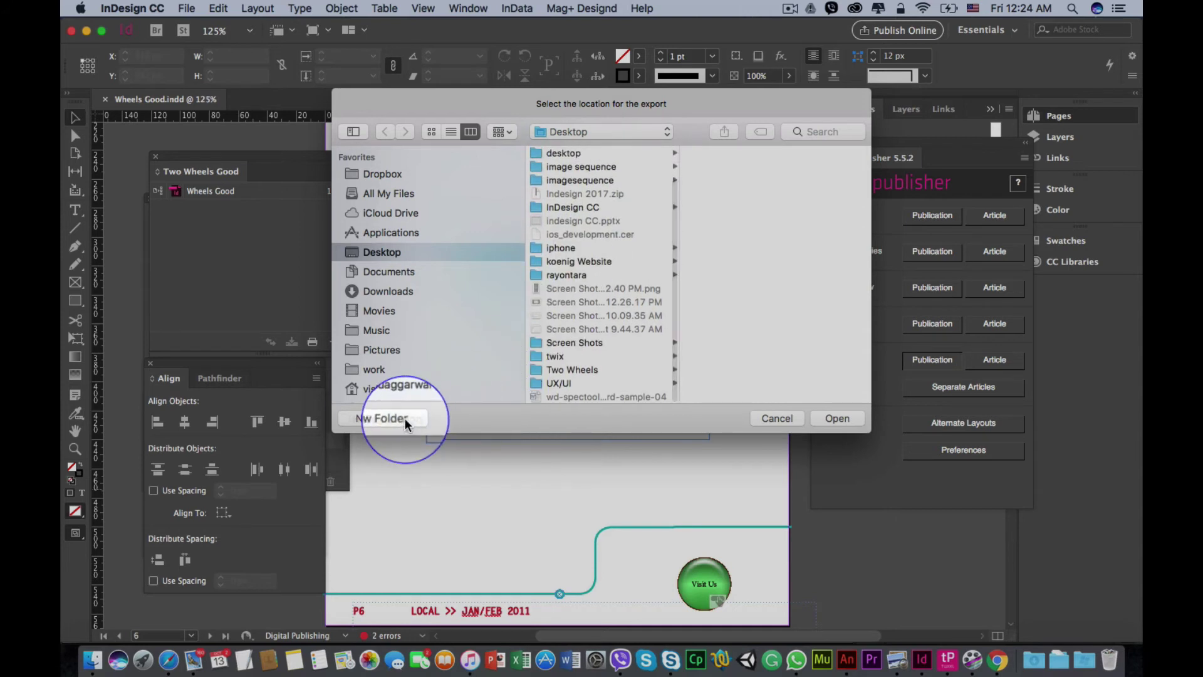
click(405, 418)
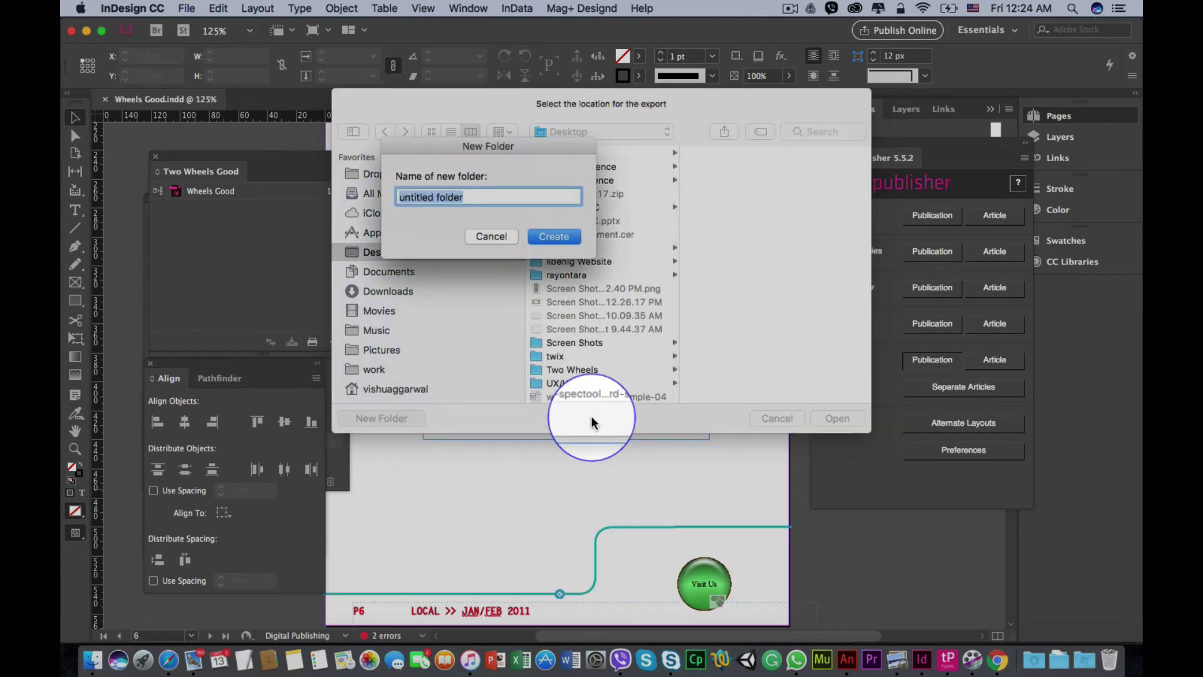
text(n)
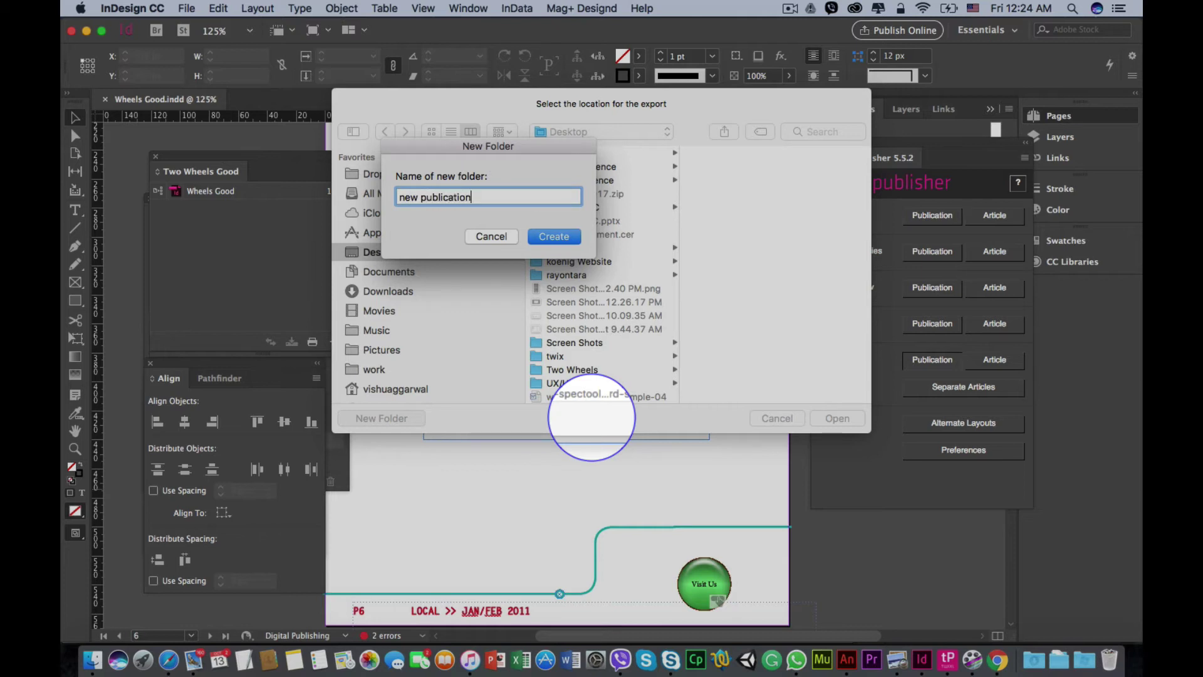
text(ew publication)
key(Return)
key(Return)
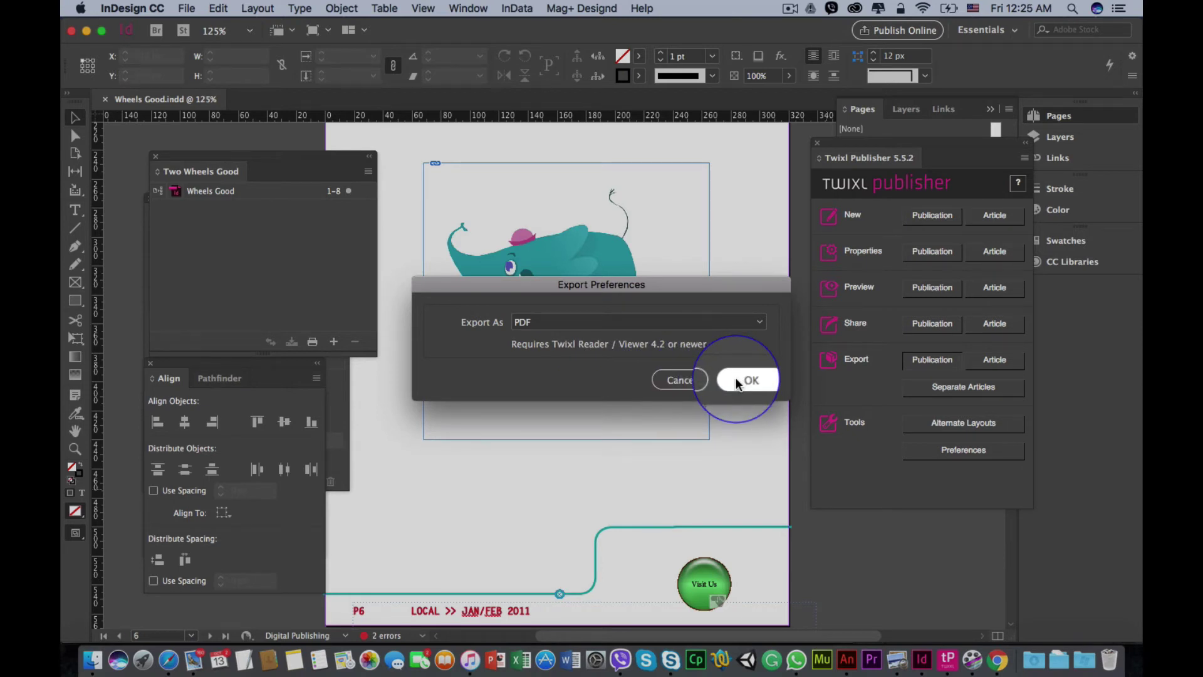
click(736, 380)
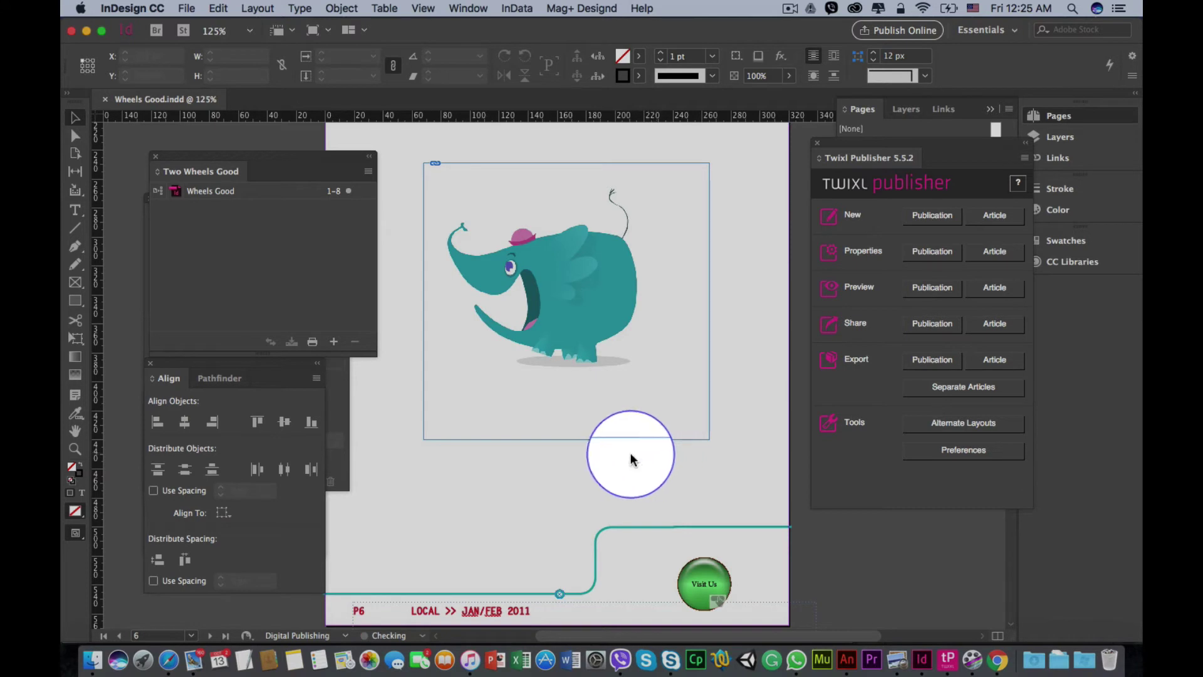
Locate Two Wheels Good.publication in Finder's Desktop 'new publication' folder
click(93, 660)
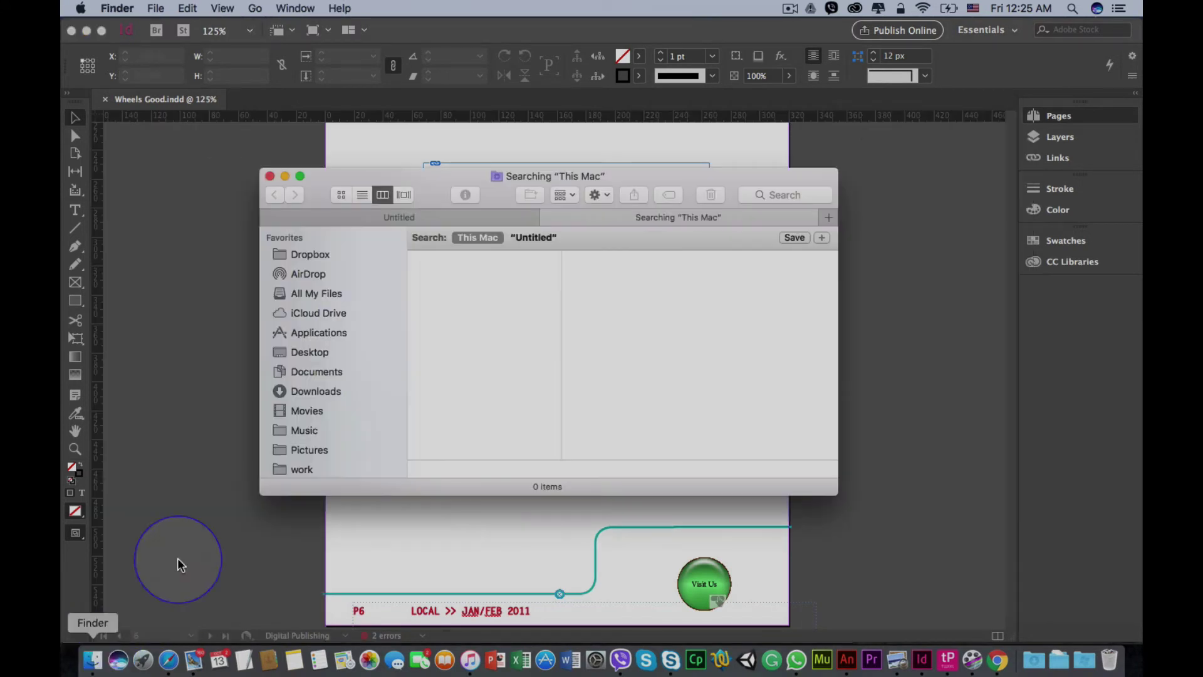
click(309, 352)
scroll(475, 368, down, 5)
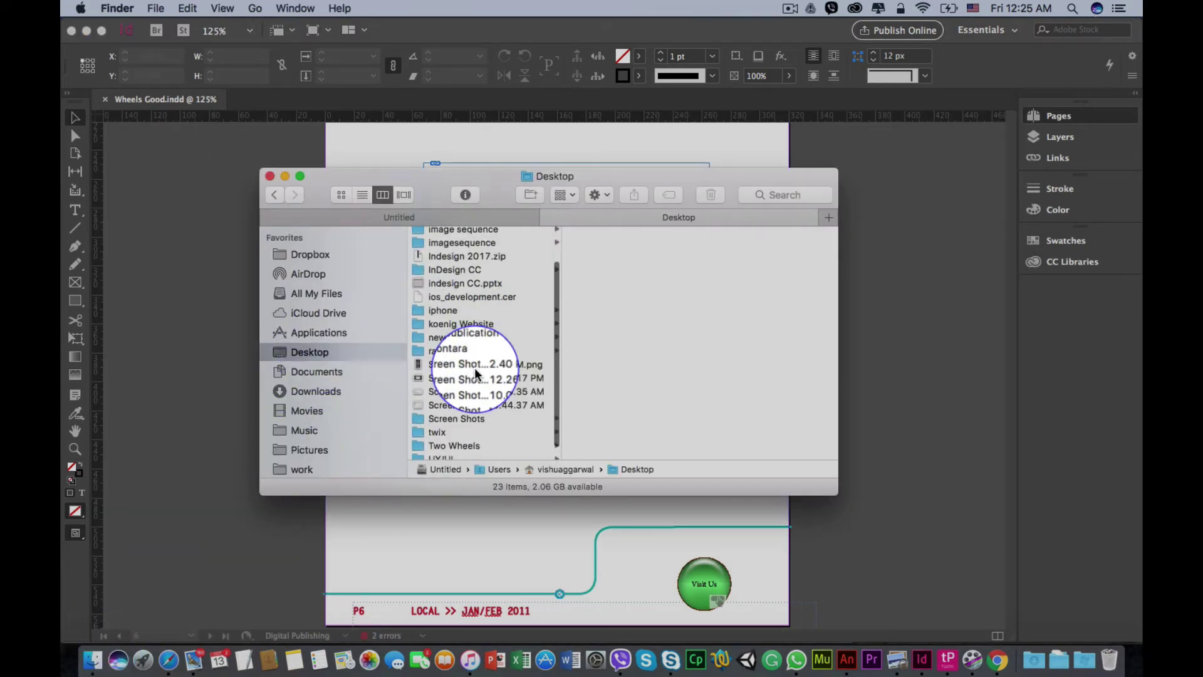
scroll(476, 373, down, 1)
click(461, 316)
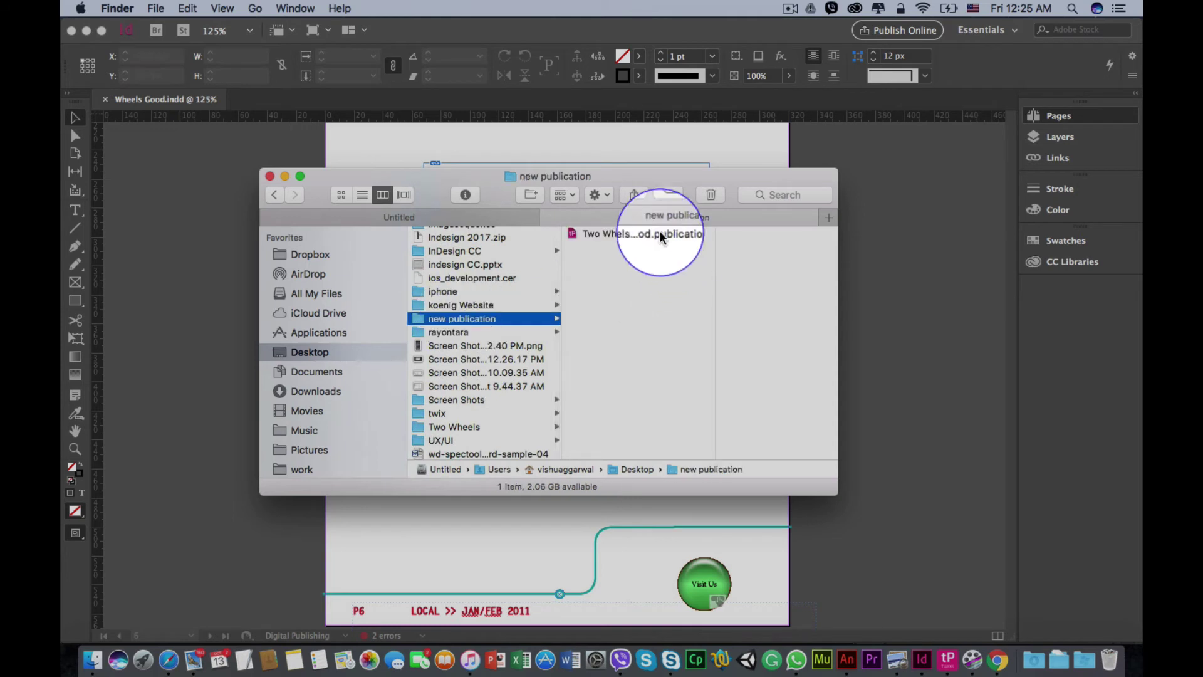
click(659, 234)
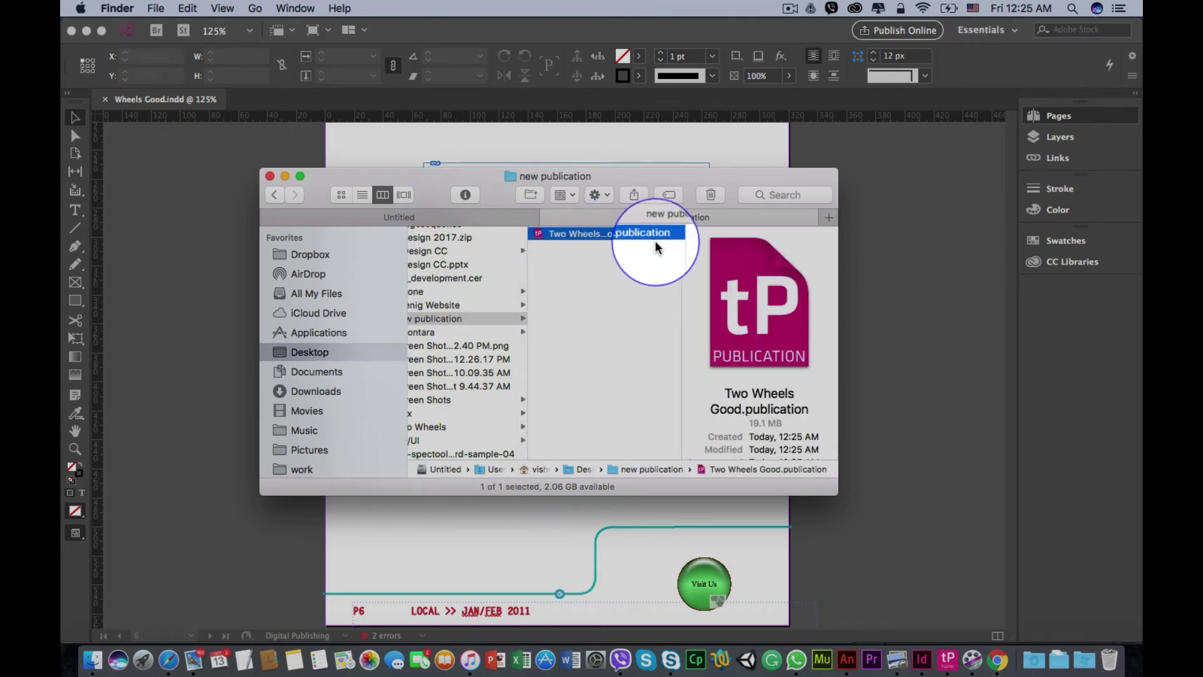
Check the publication file's full name without renaming it, then switch to Twixl Publisher
click(615, 235)
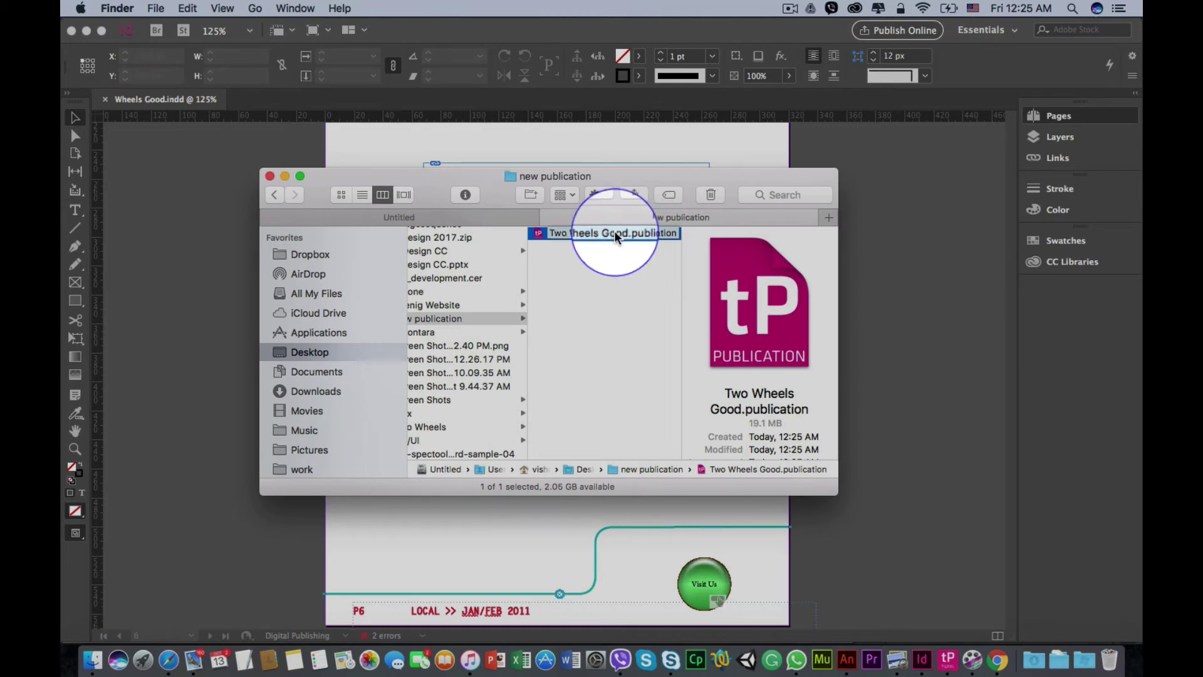
click(613, 257)
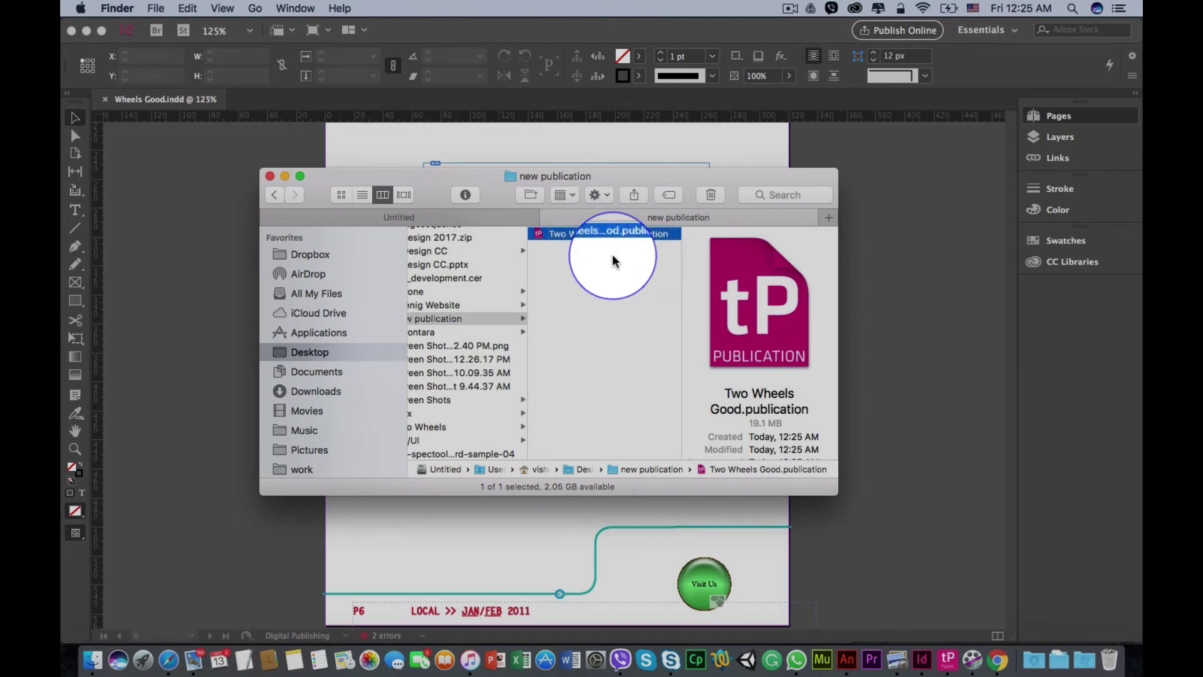
click(806, 387)
click(806, 439)
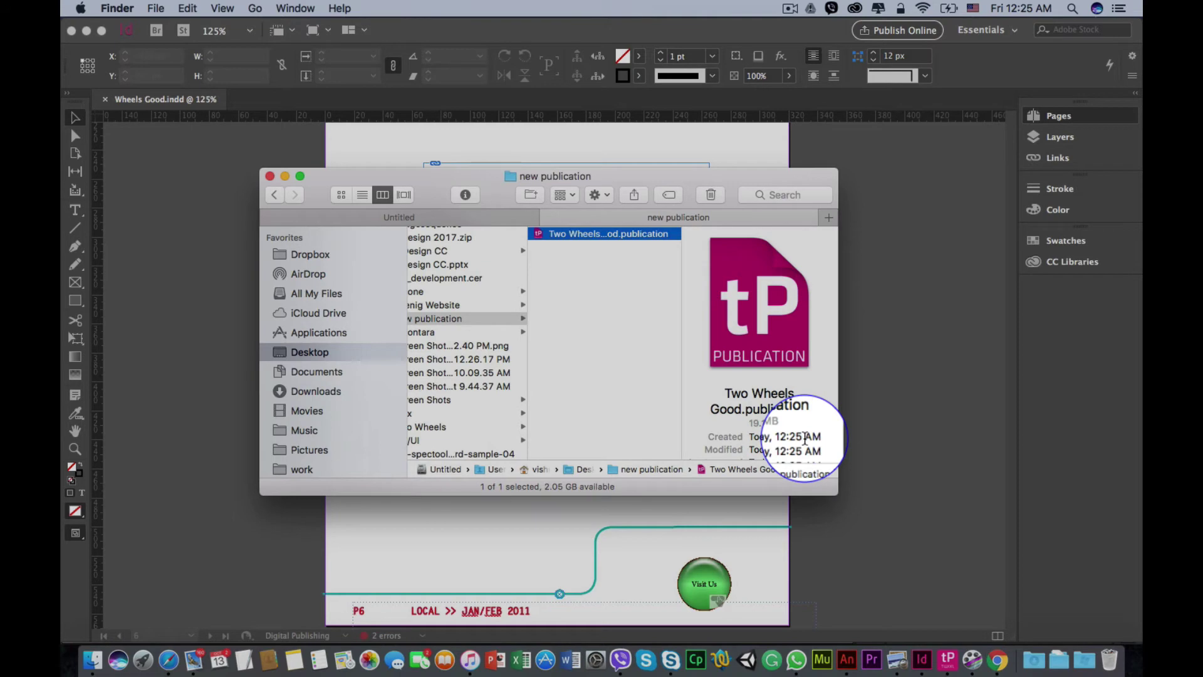
click(947, 660)
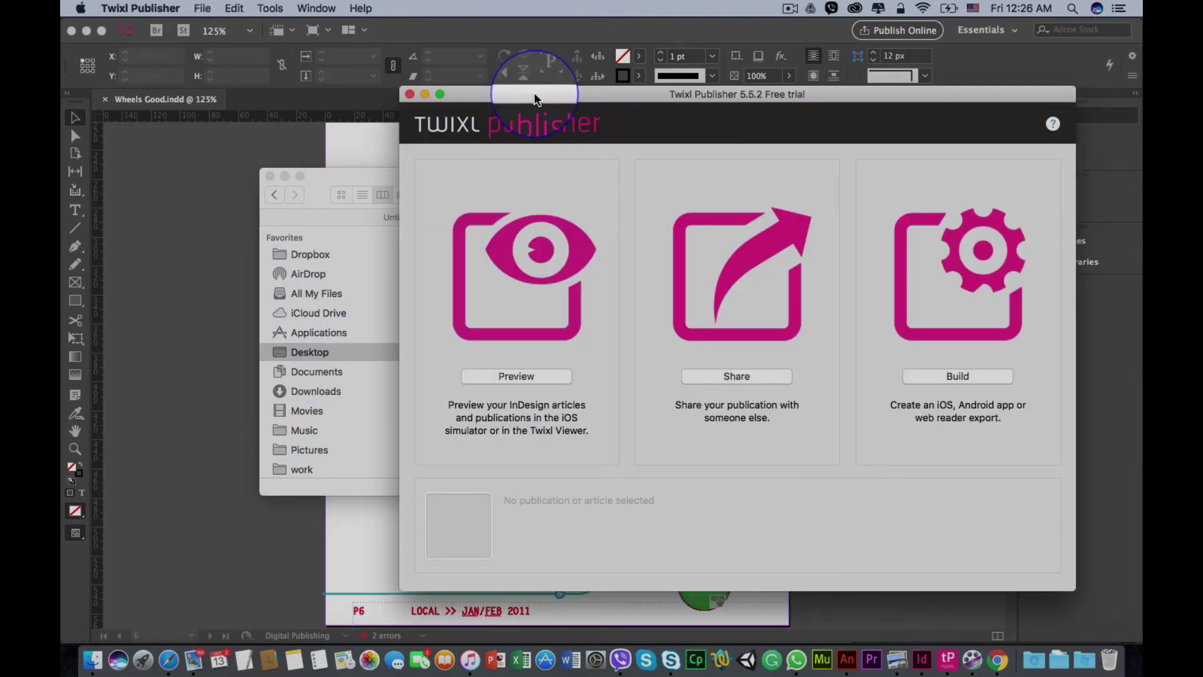
Create a new build setting named 'Two Wheels Publication' and continue to Application Type
drag(534, 92, 380, 69)
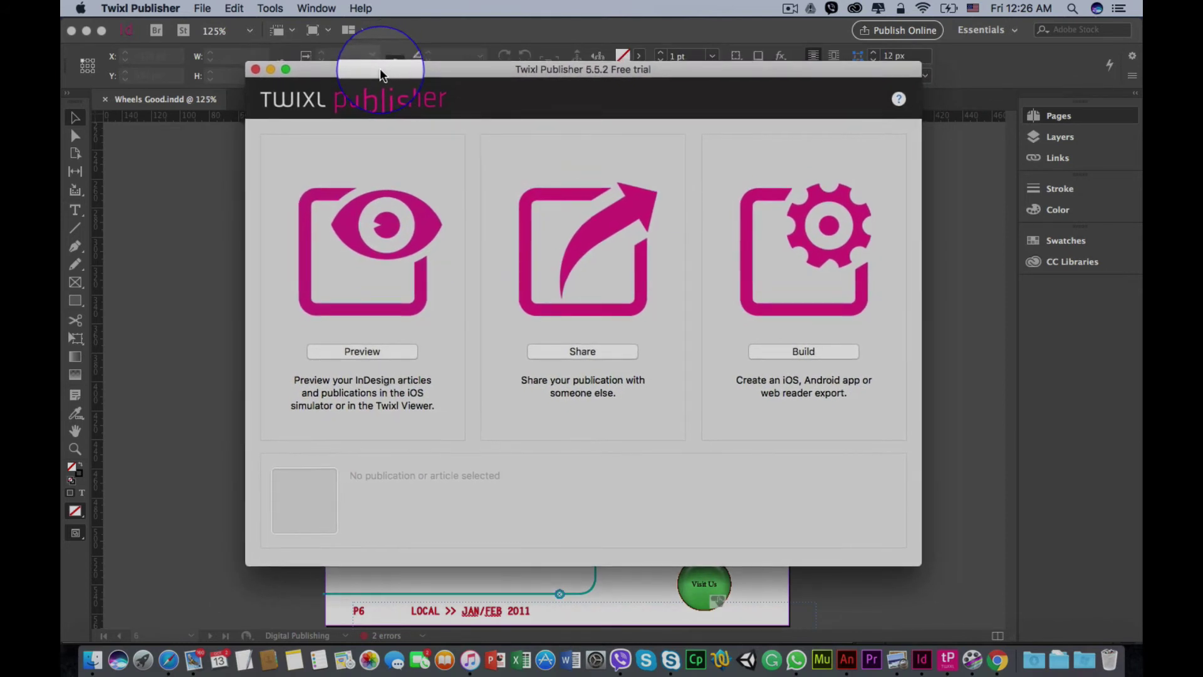
click(787, 354)
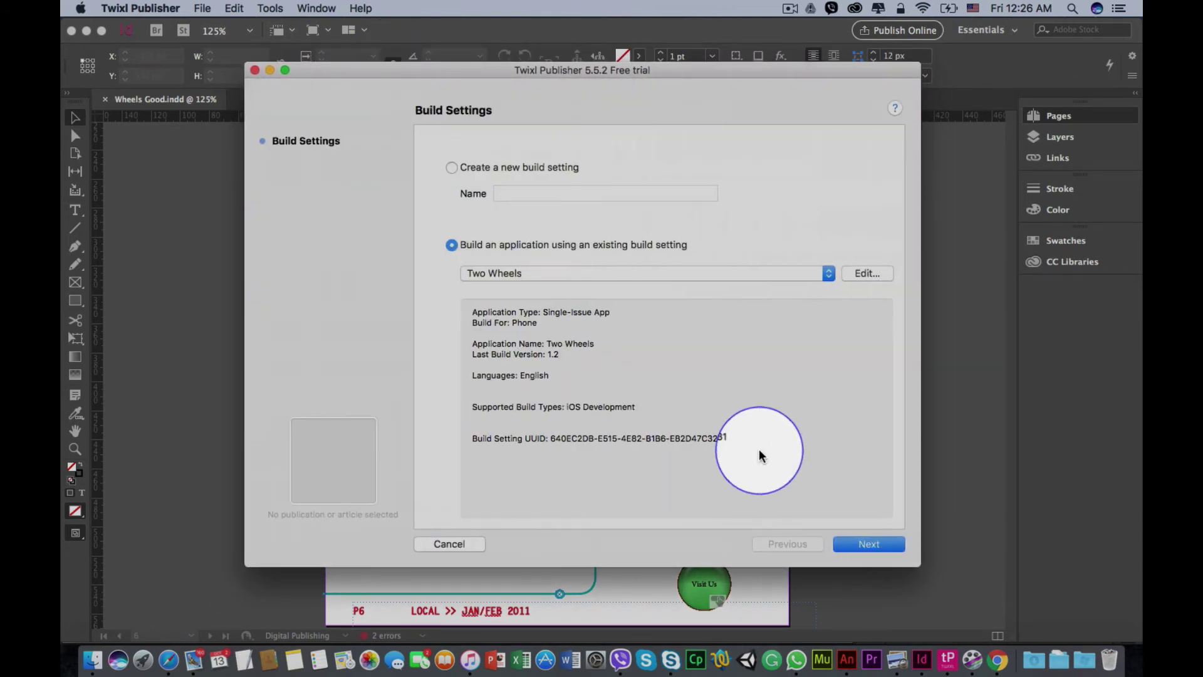
click(450, 166)
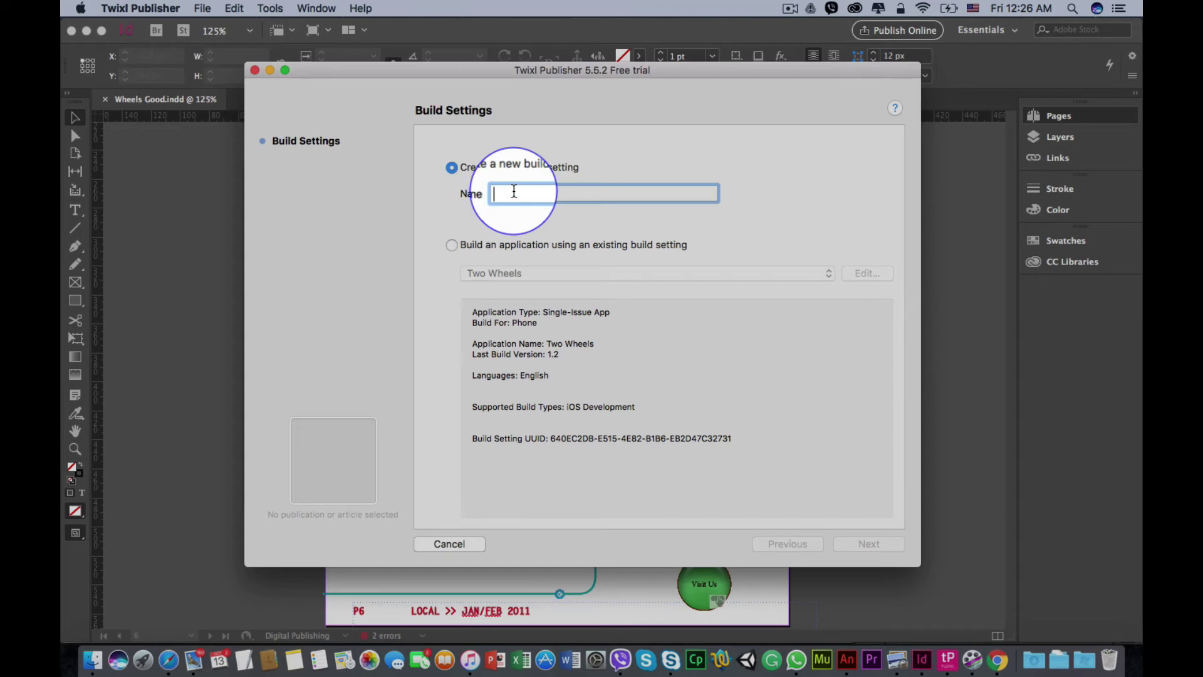
text(Two Wheels Publication)
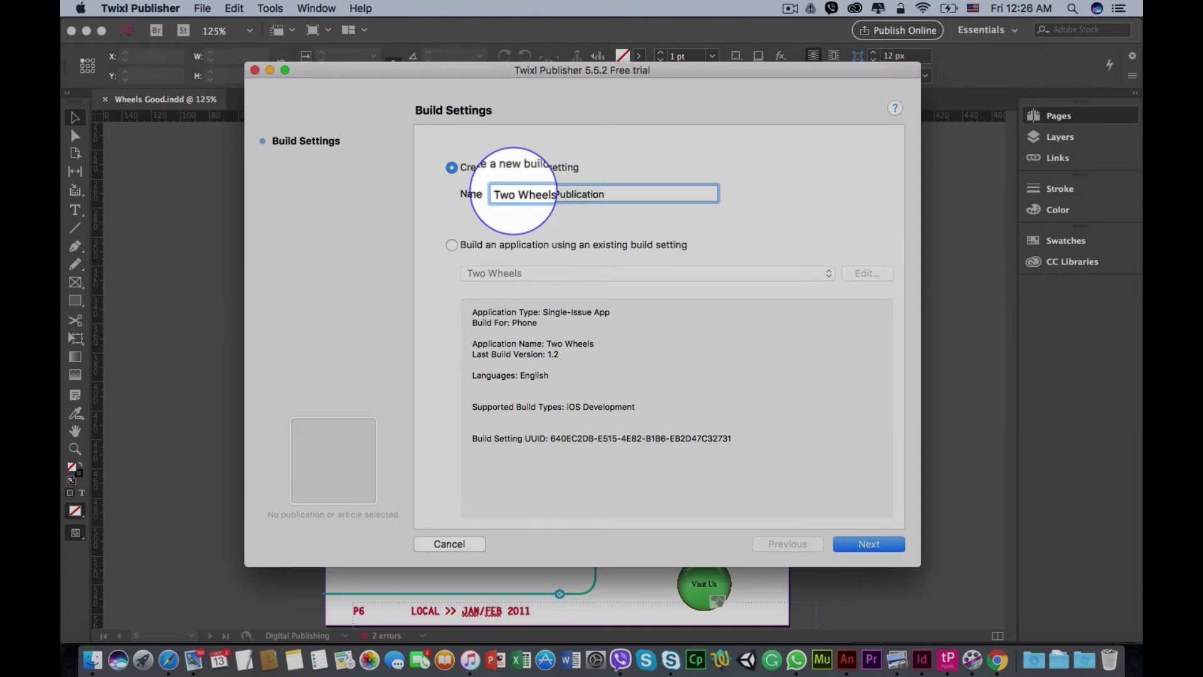
click(859, 546)
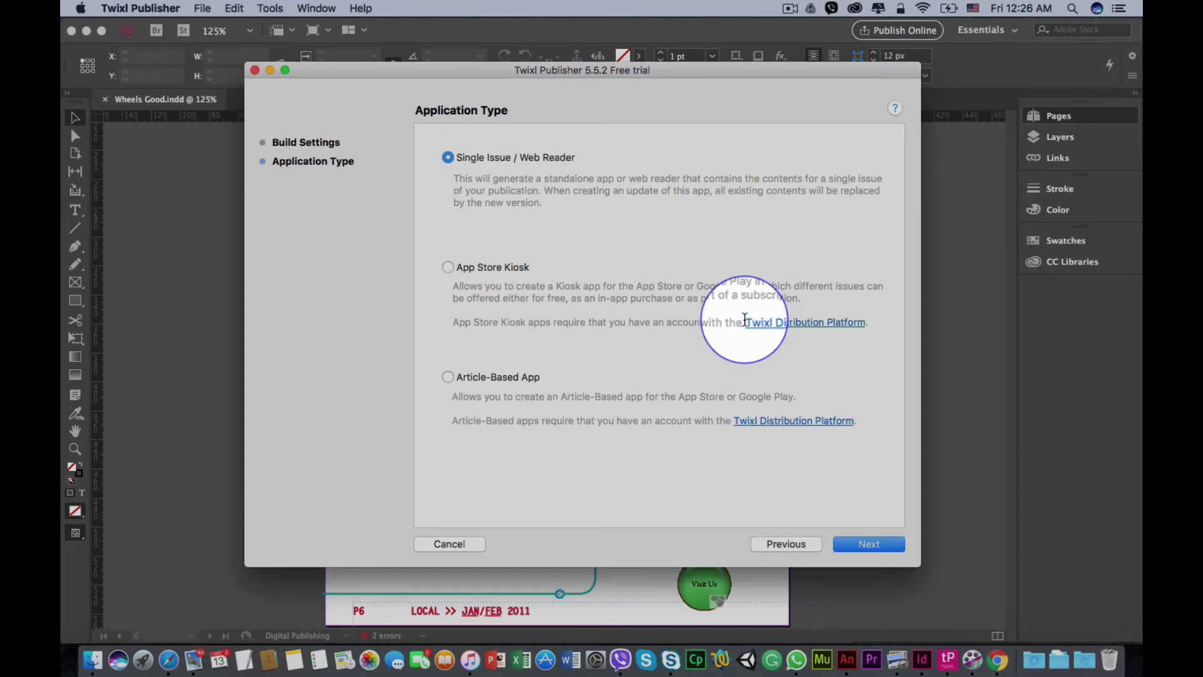
Keep Single Issue / Web Reader as the application type and advance to the General step
drag(744, 322, 866, 327)
click(746, 357)
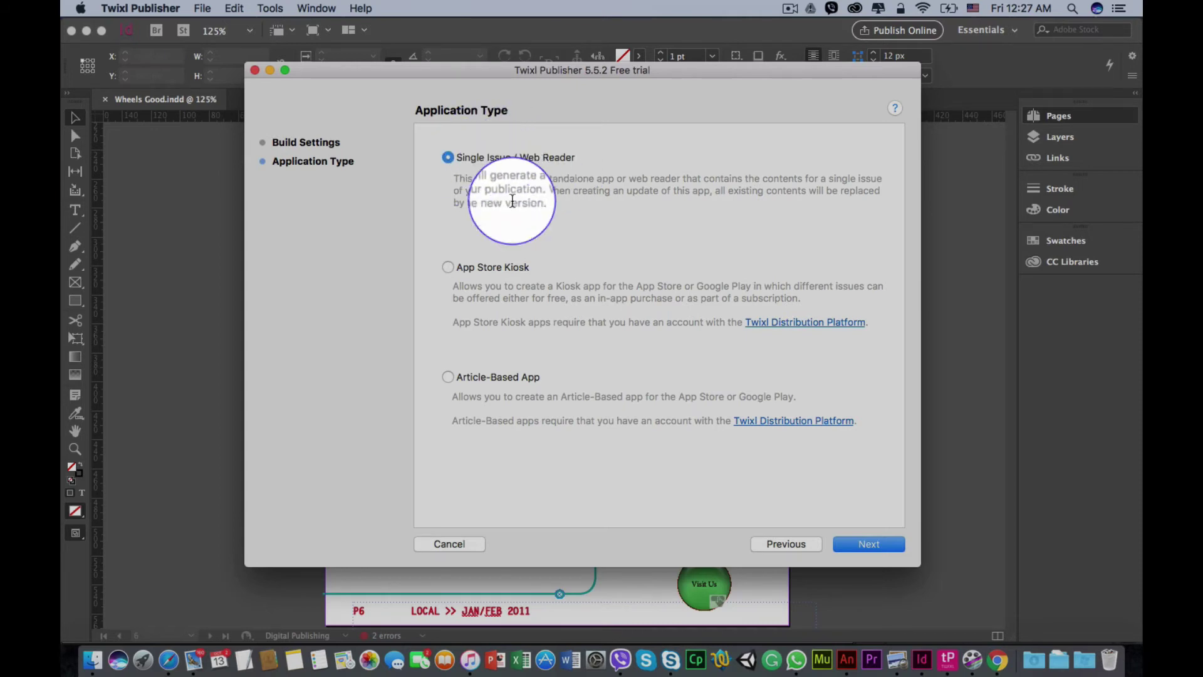
click(886, 542)
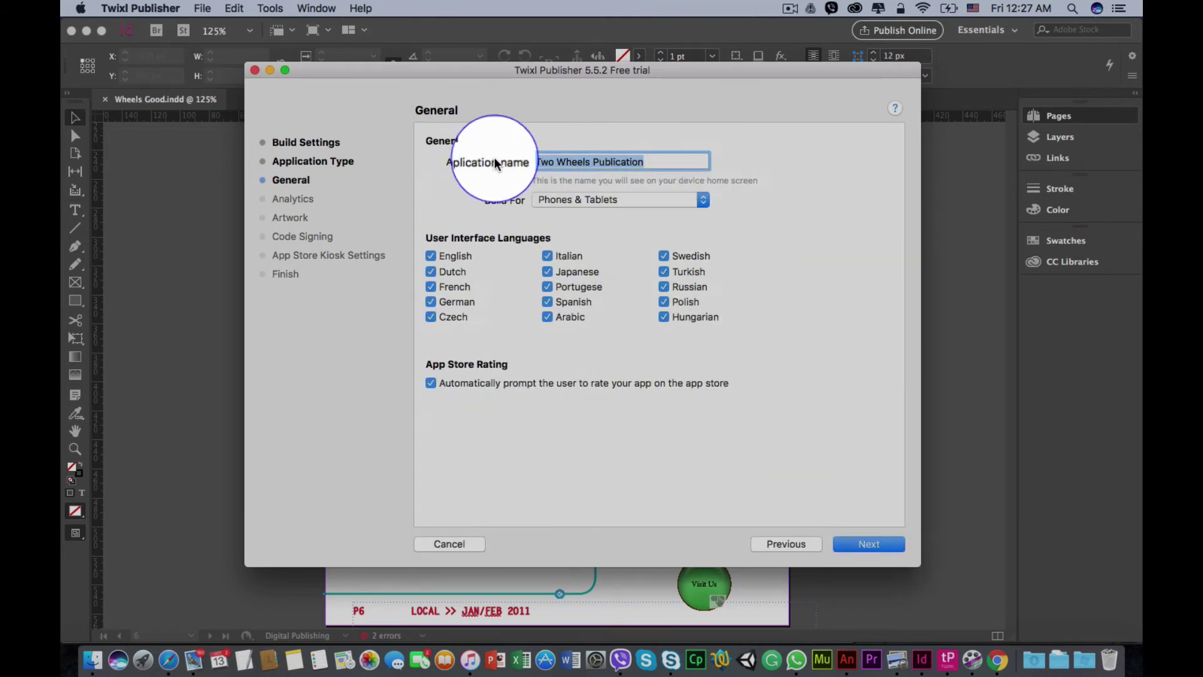
Keep the application name and set Build For to Phones
click(664, 161)
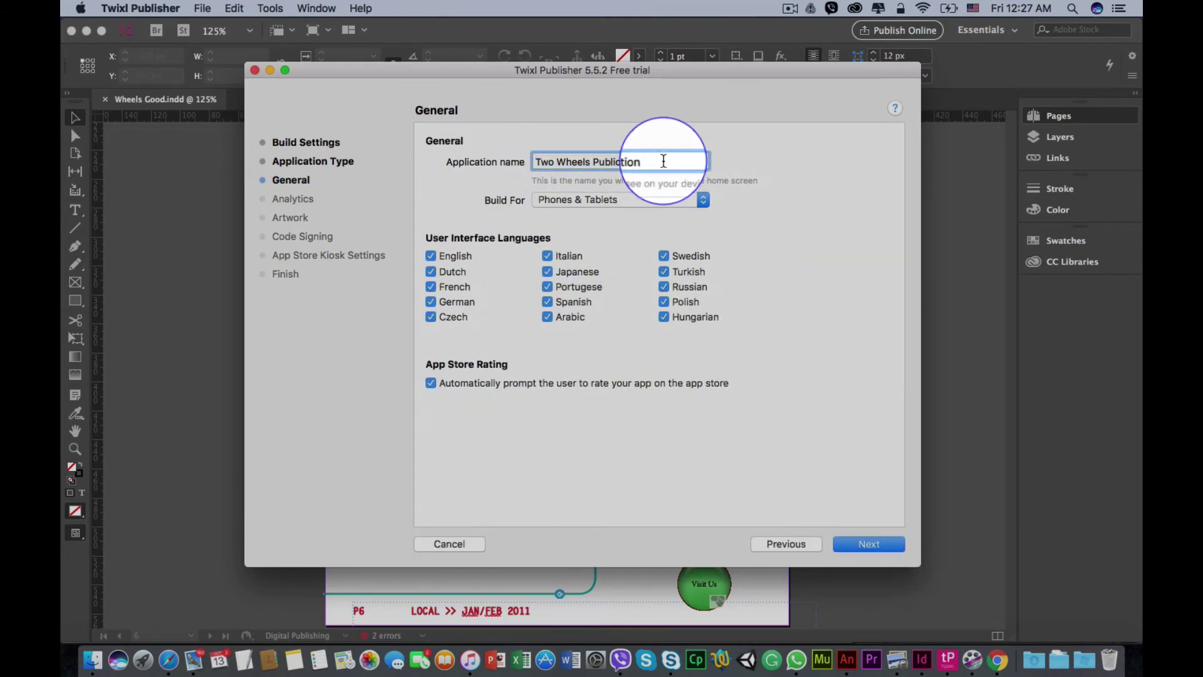
click(579, 198)
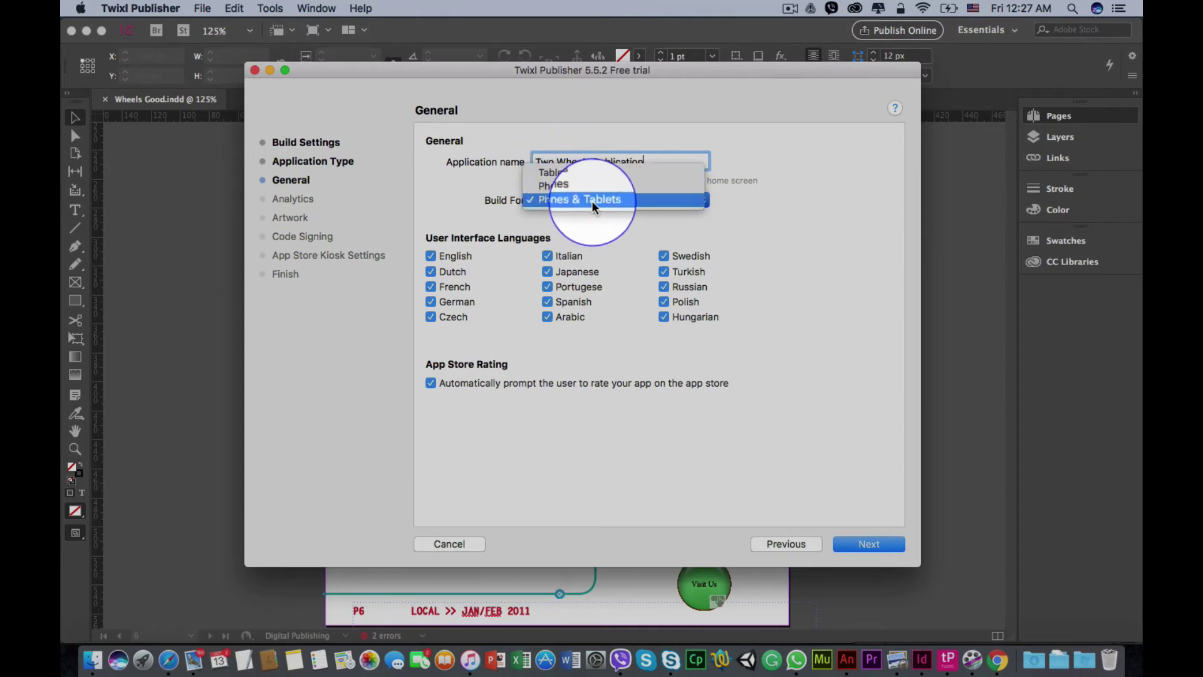
click(578, 186)
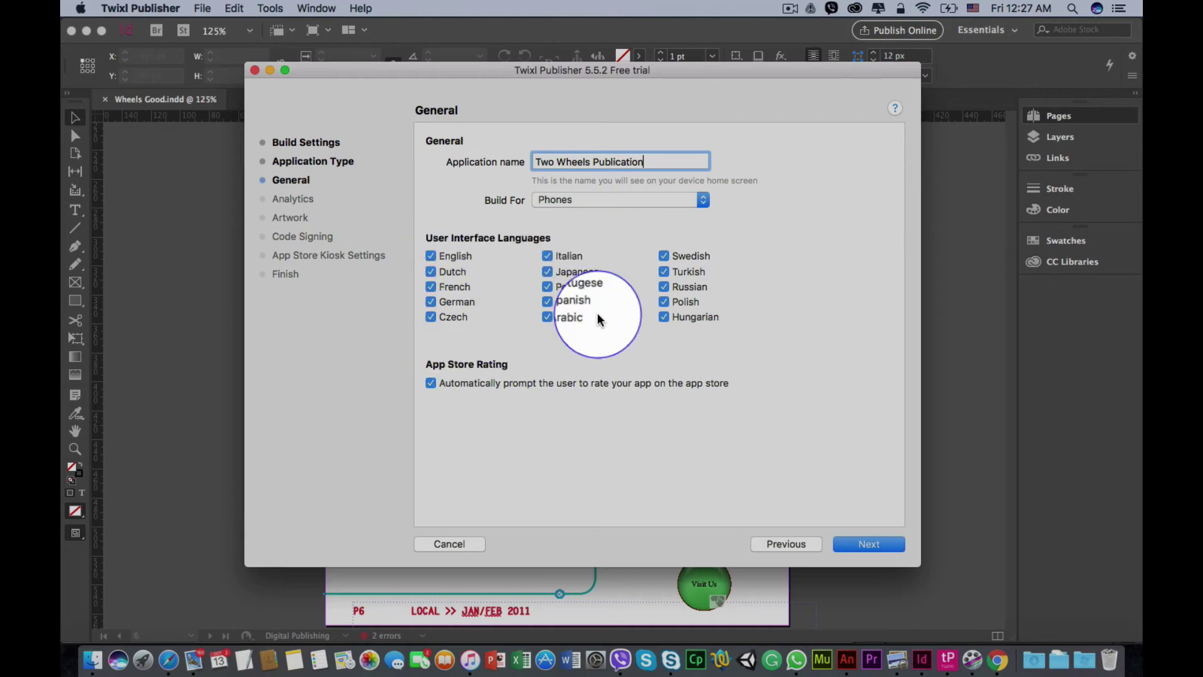
Uncheck every interface language except English, from Dutch through Swedish
click(431, 272)
click(431, 288)
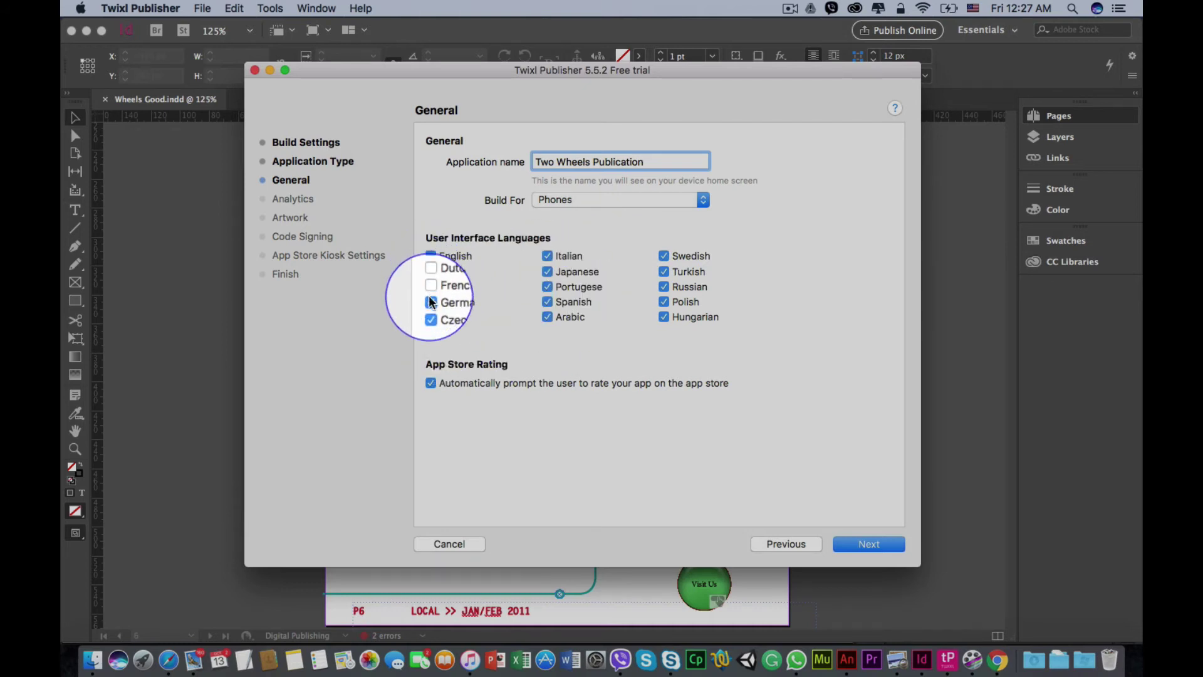
click(432, 303)
click(431, 318)
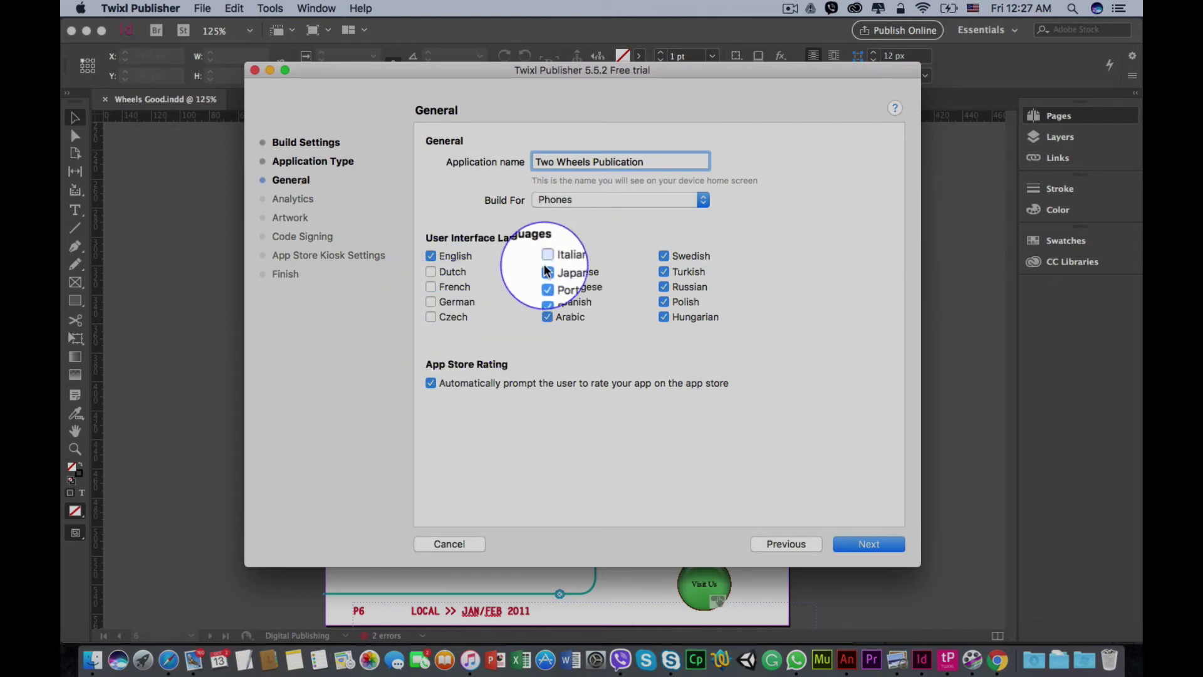
click(547, 255)
click(547, 272)
click(547, 287)
click(547, 302)
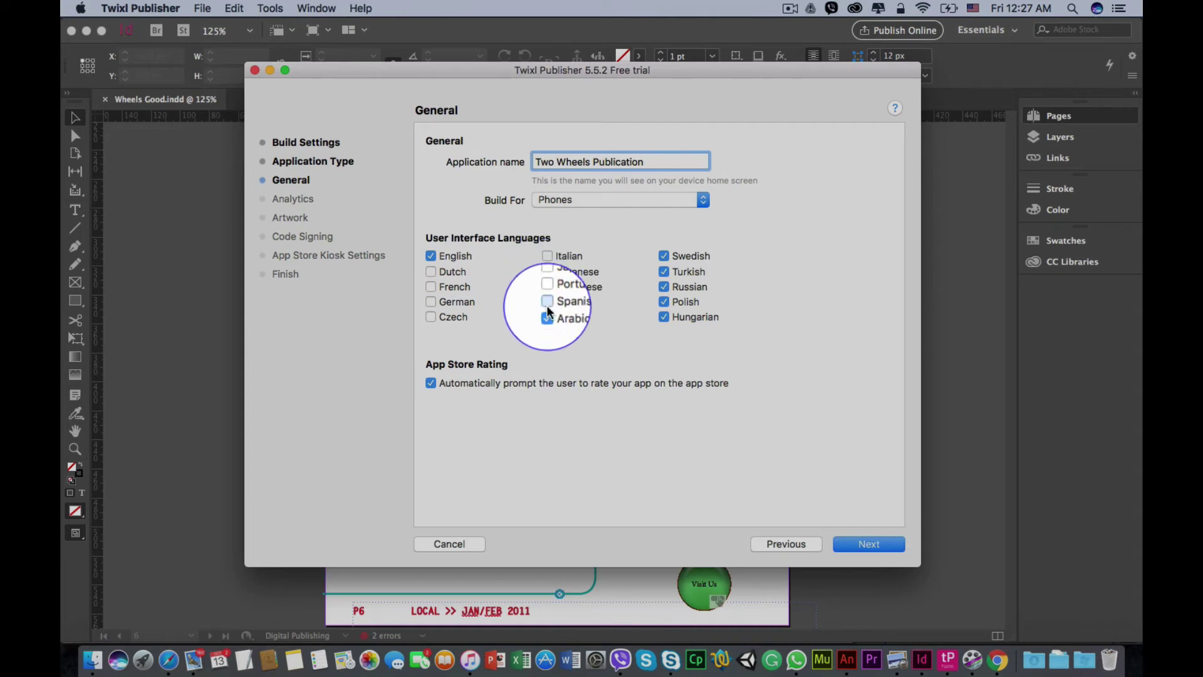
click(547, 318)
click(665, 319)
click(665, 303)
click(665, 288)
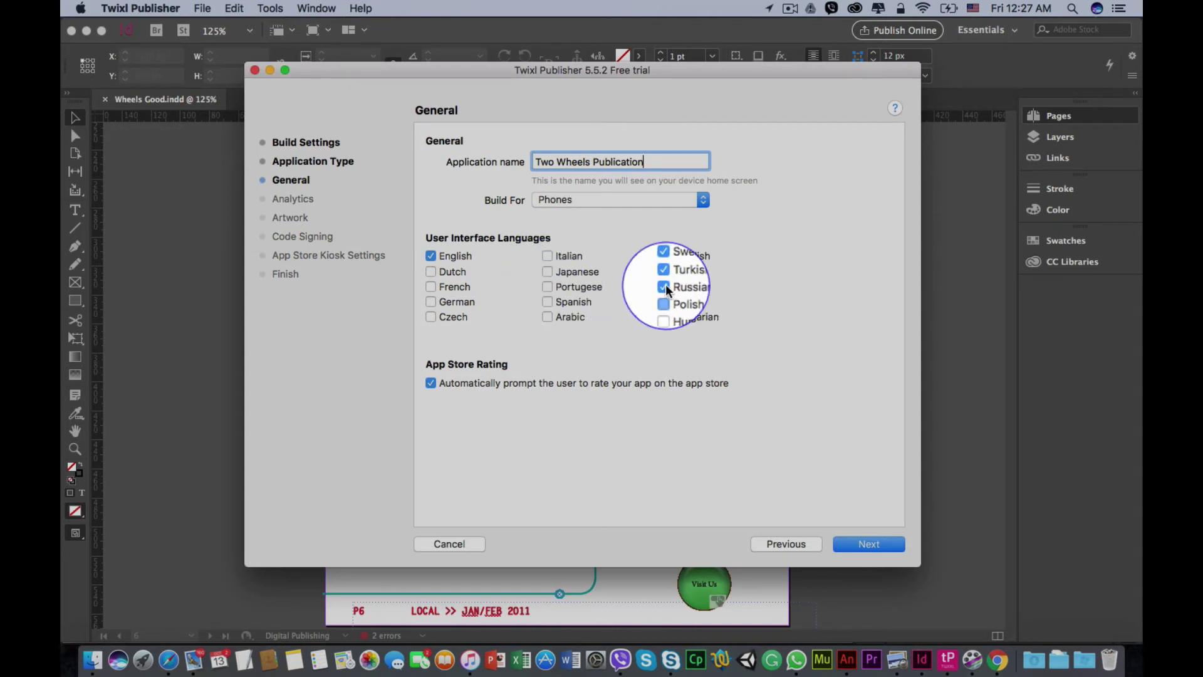
click(664, 272)
click(664, 256)
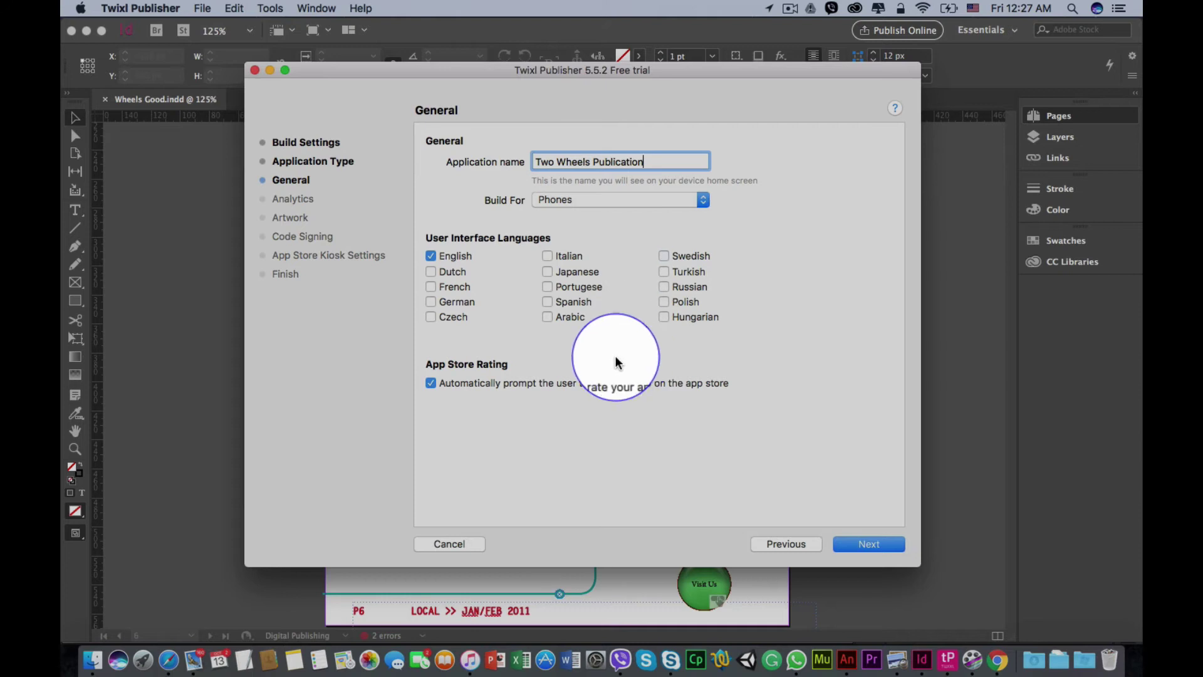
Turn off the App Store rating prompt and continue to Analytics
click(429, 383)
click(430, 383)
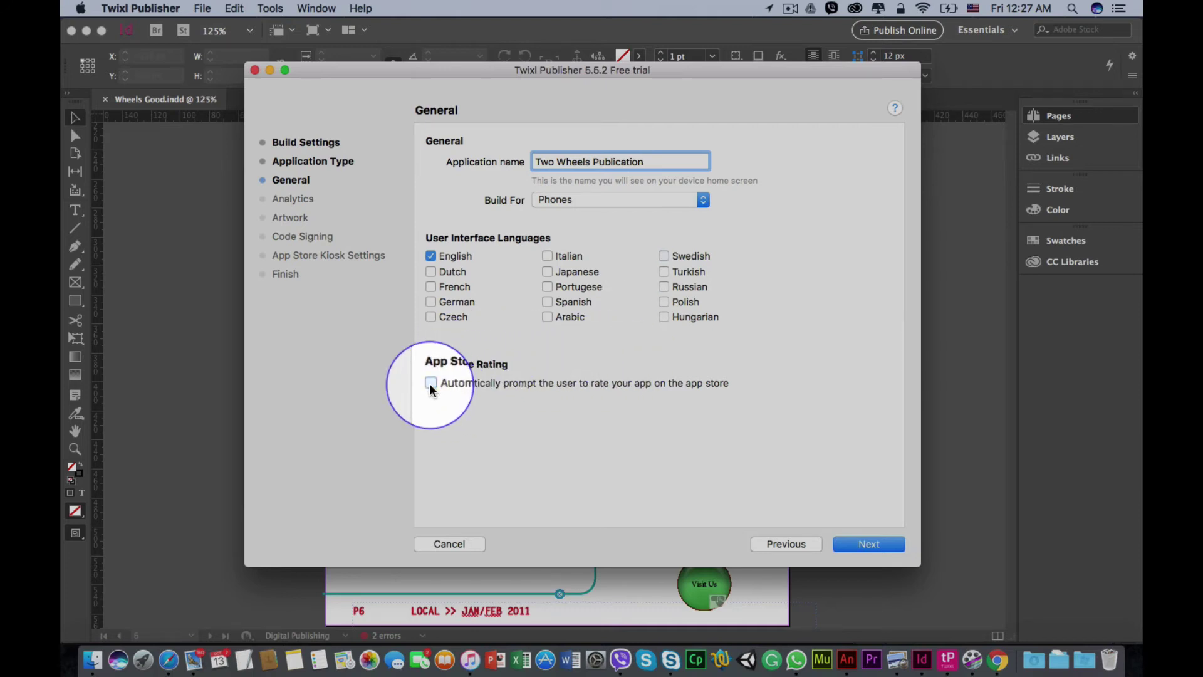
click(864, 544)
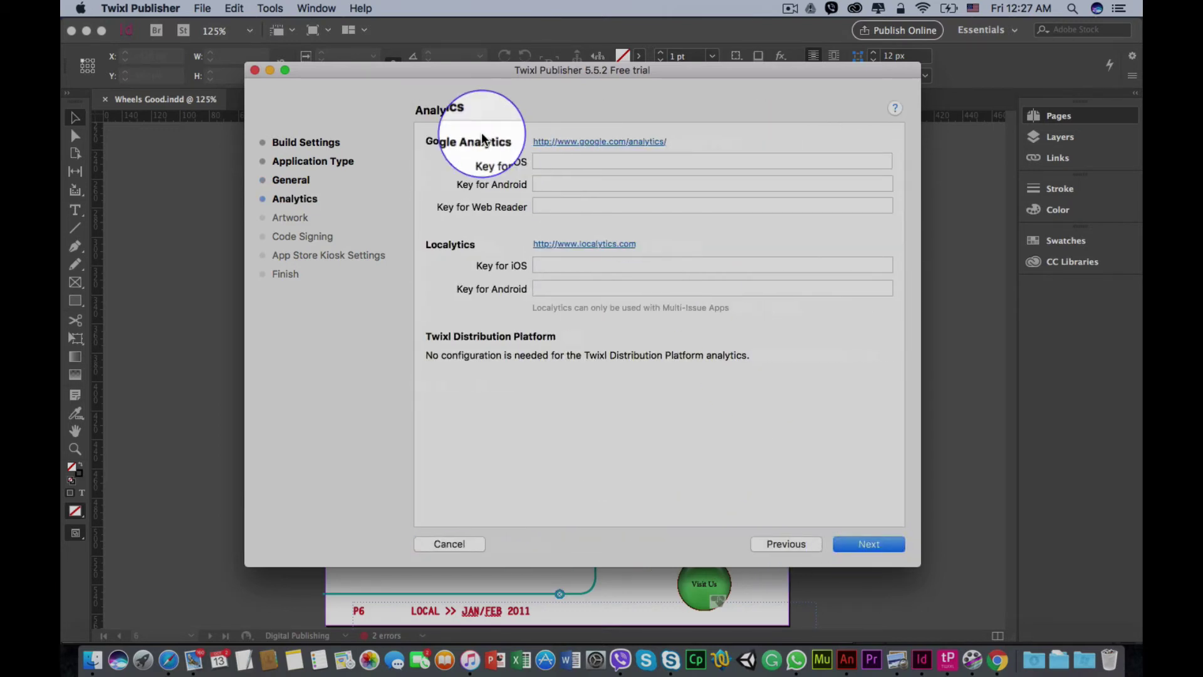
Leave the Google Analytics iOS, Android, web reader and Localytics keys empty, then continue to Artwork
click(548, 159)
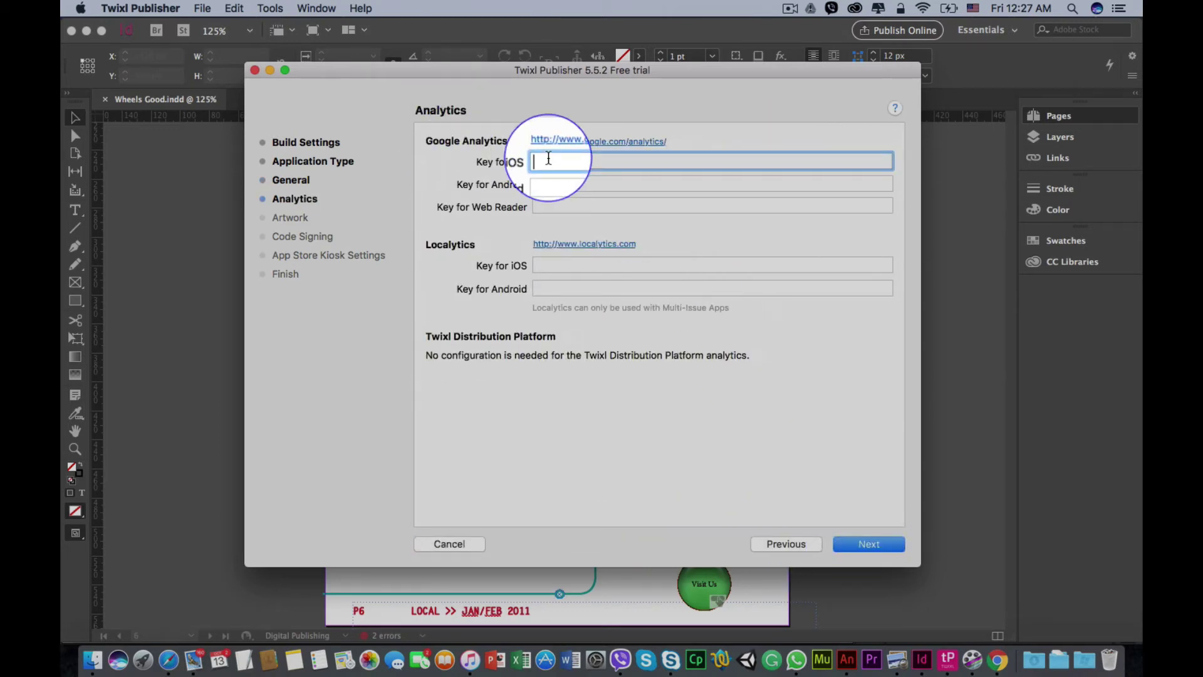
click(545, 182)
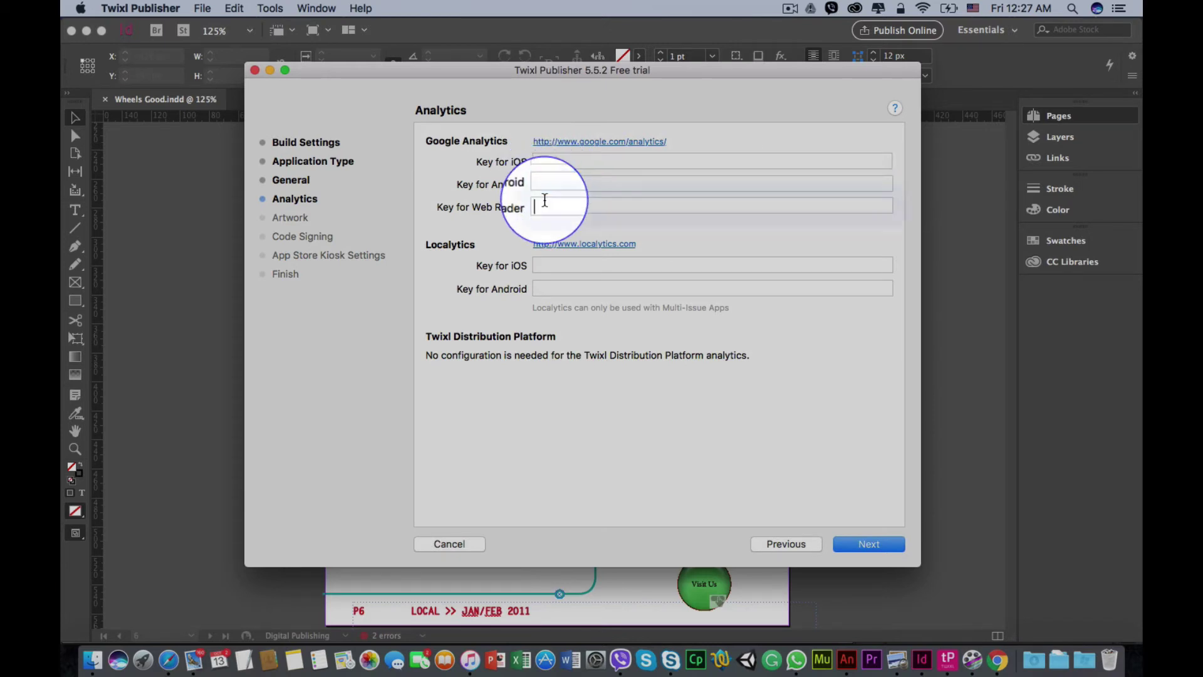
click(545, 201)
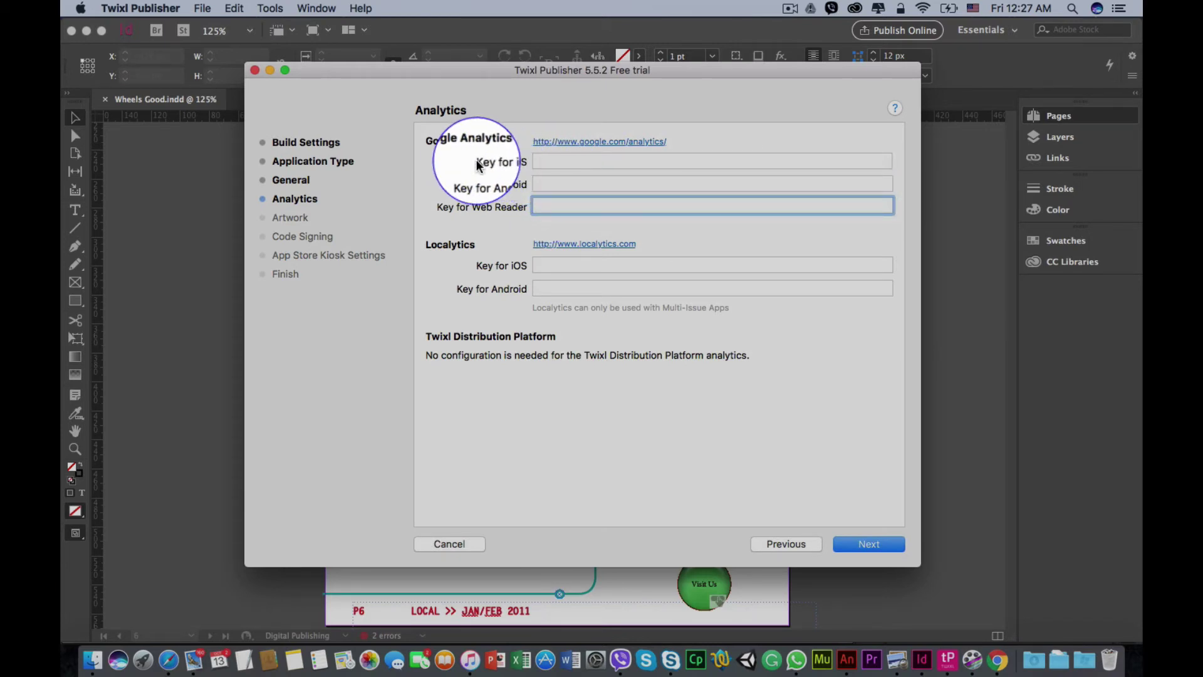
click(537, 161)
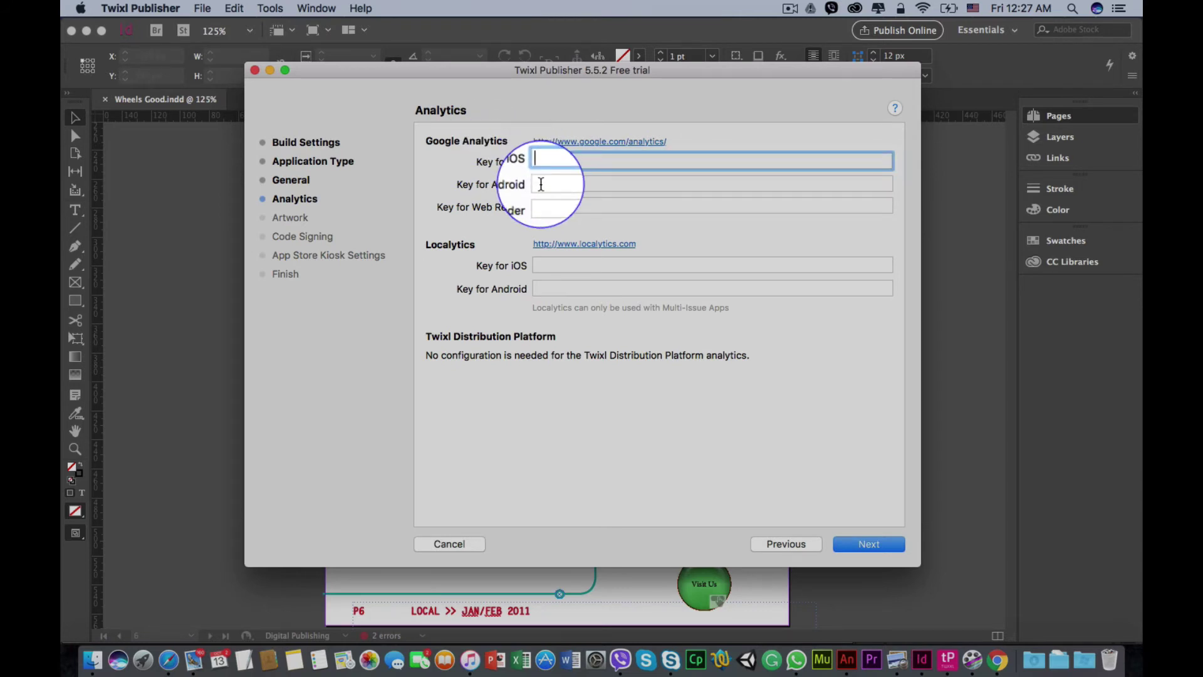
click(538, 183)
click(542, 200)
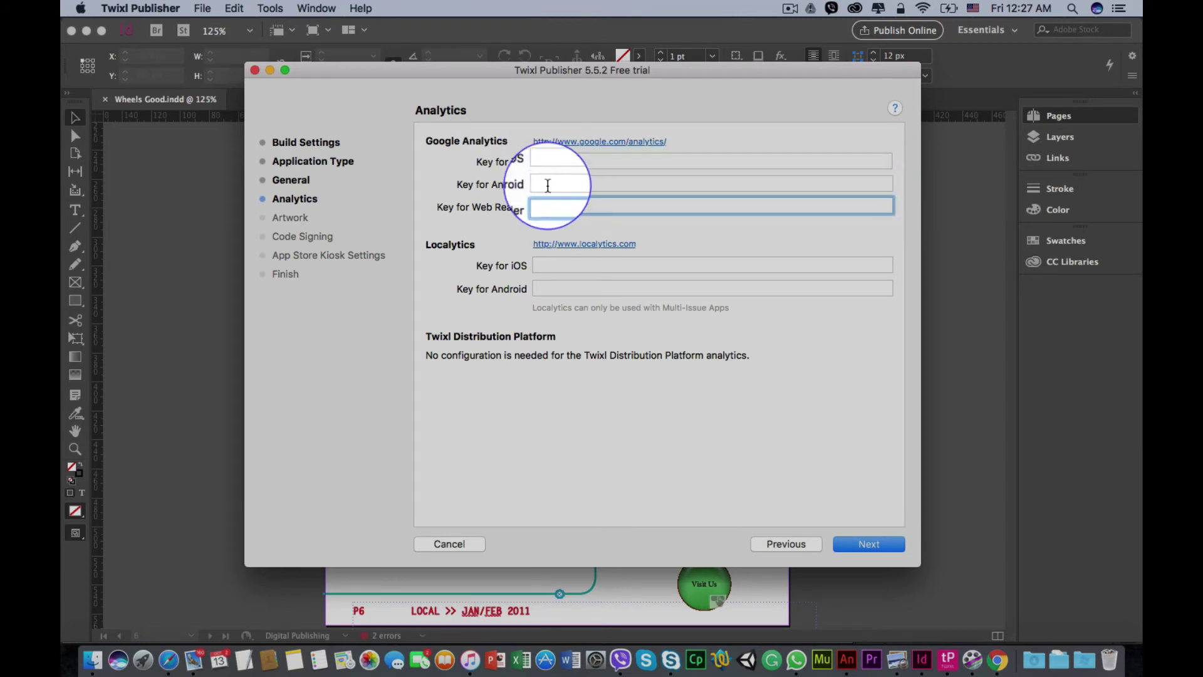
click(545, 182)
click(549, 163)
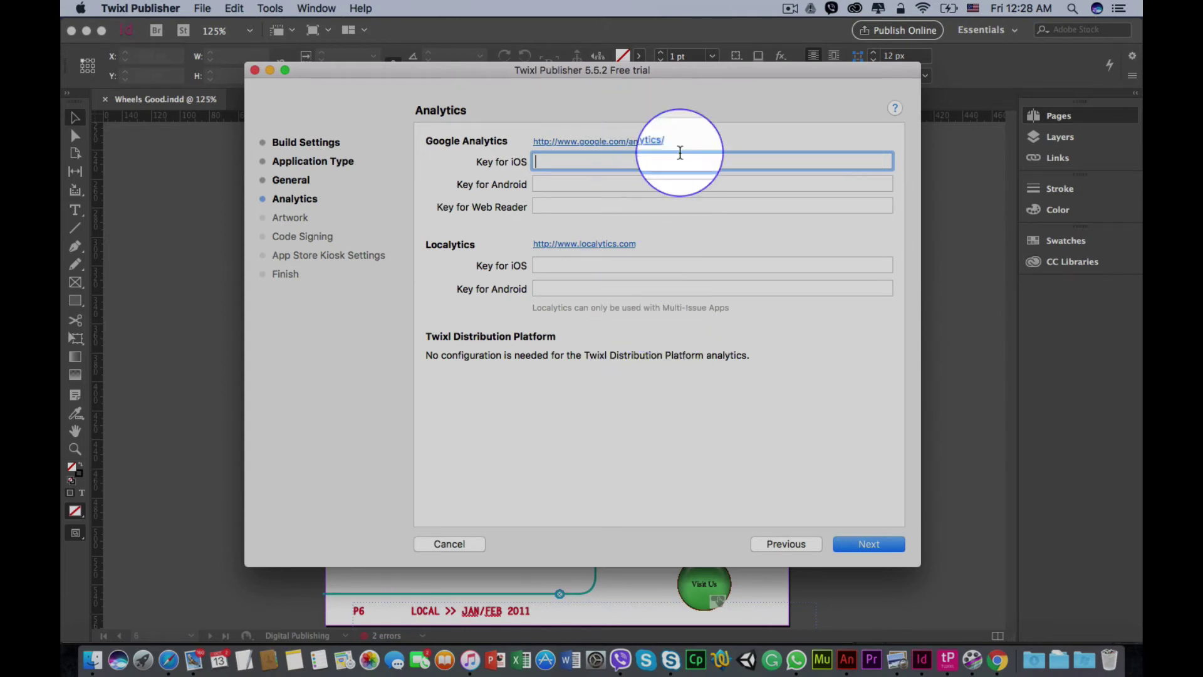
drag(643, 71, 573, 60)
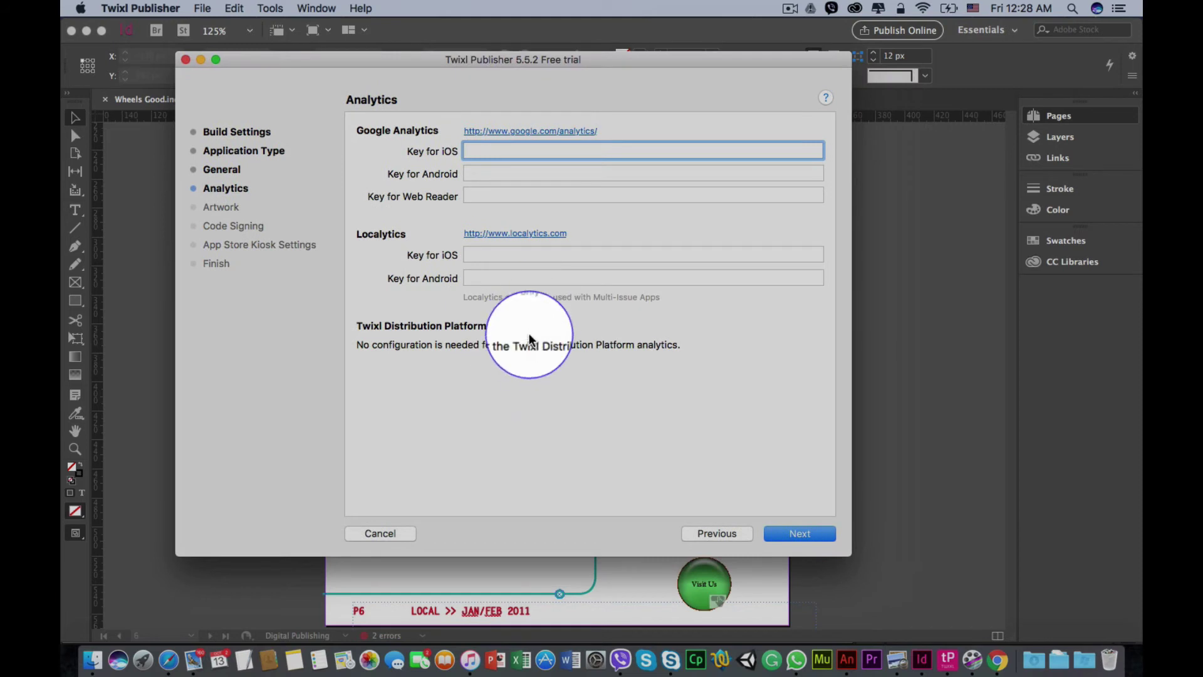
click(483, 256)
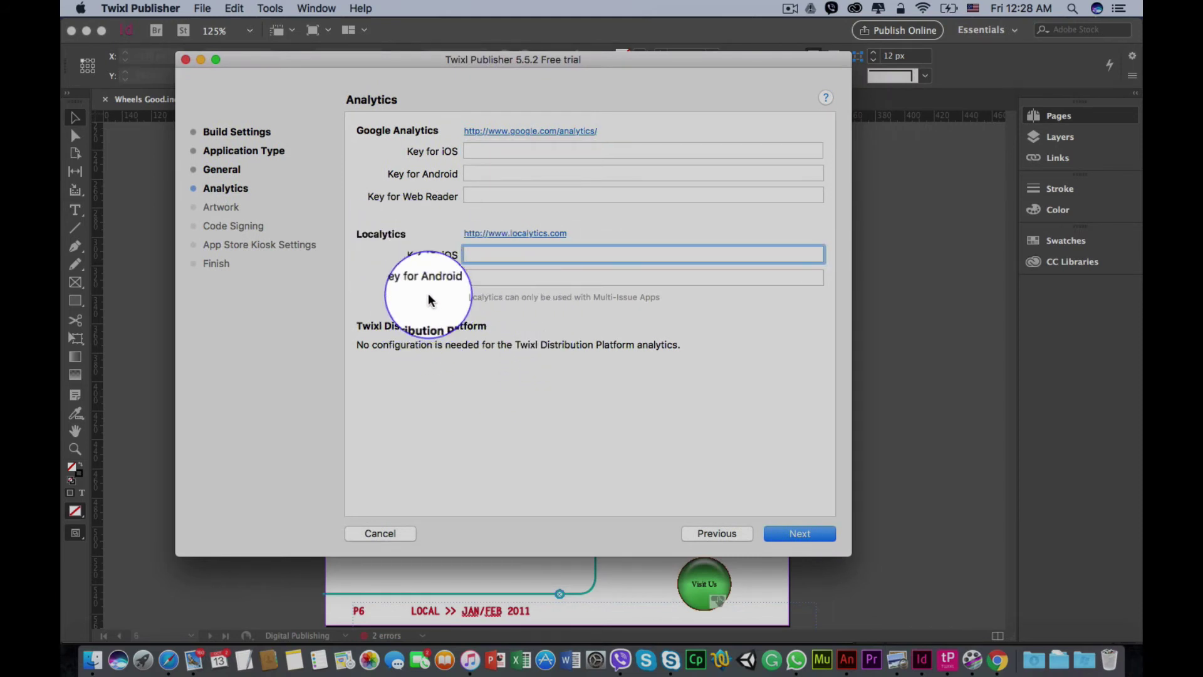
click(779, 533)
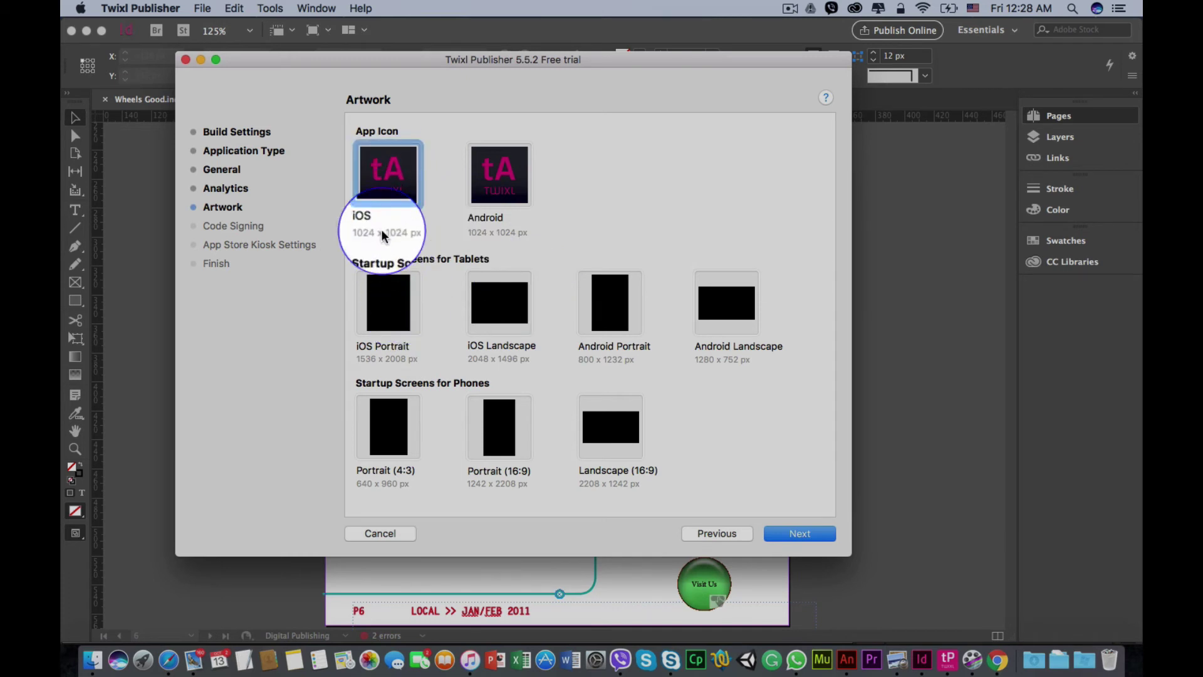
Open an image chooser for the iOS App Icon and browse to the Two Wheels folder
click(368, 191)
double_click(368, 192)
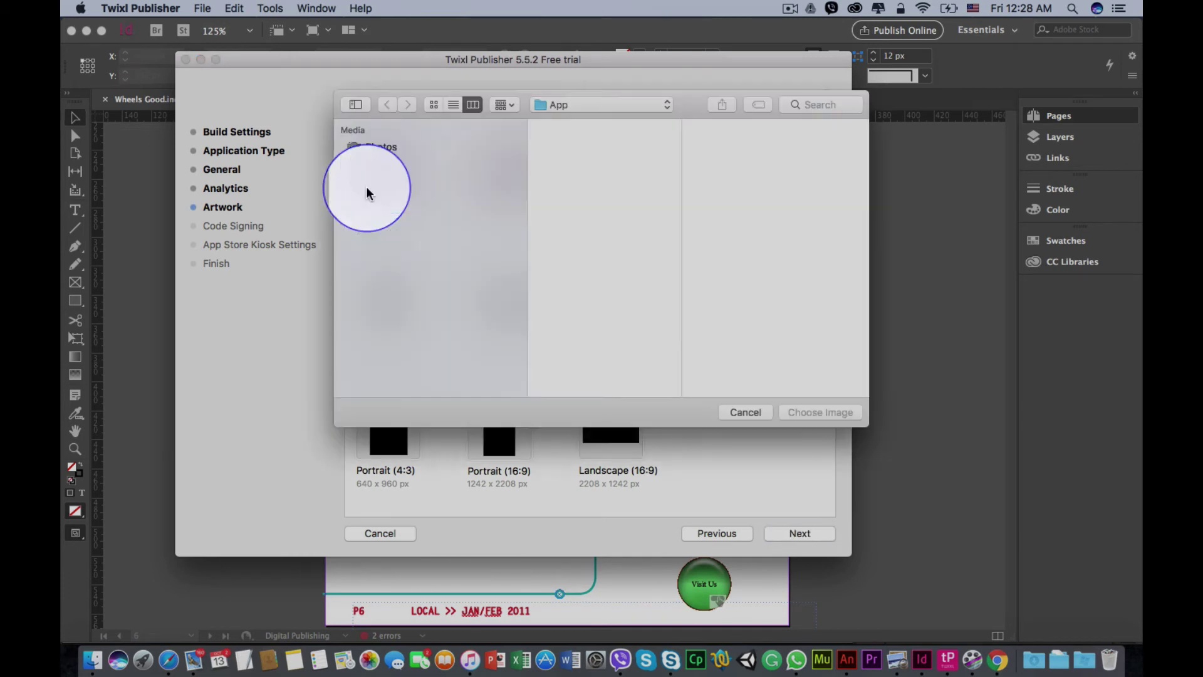
click(589, 137)
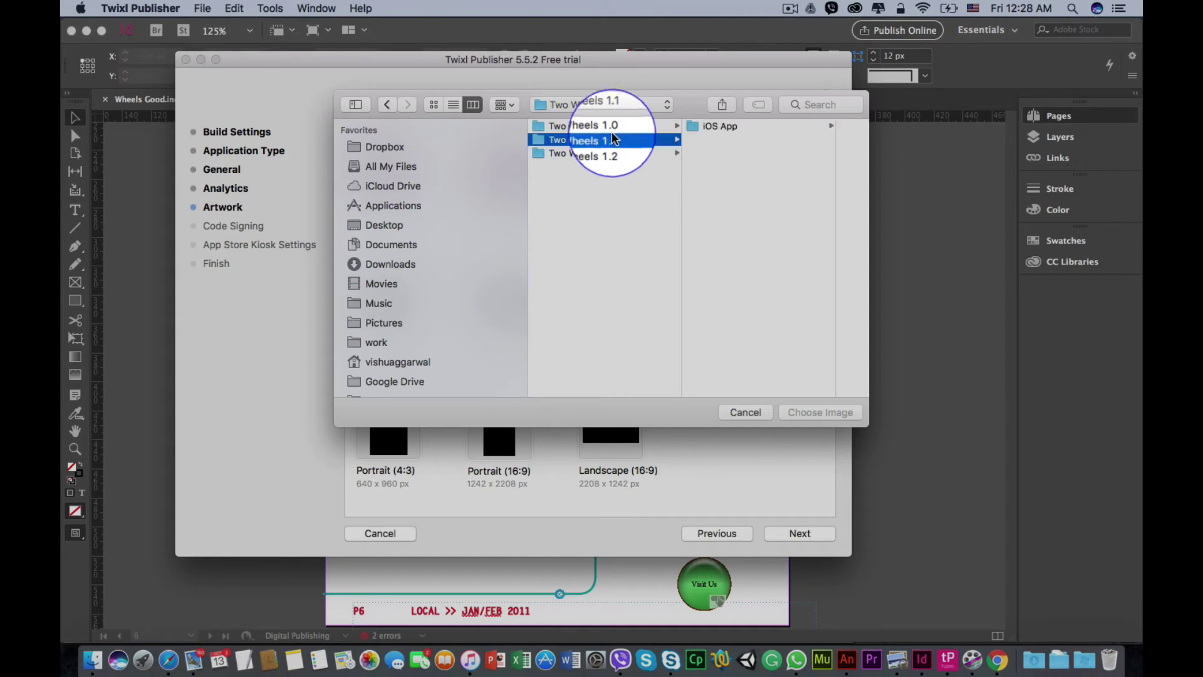
click(611, 127)
click(567, 104)
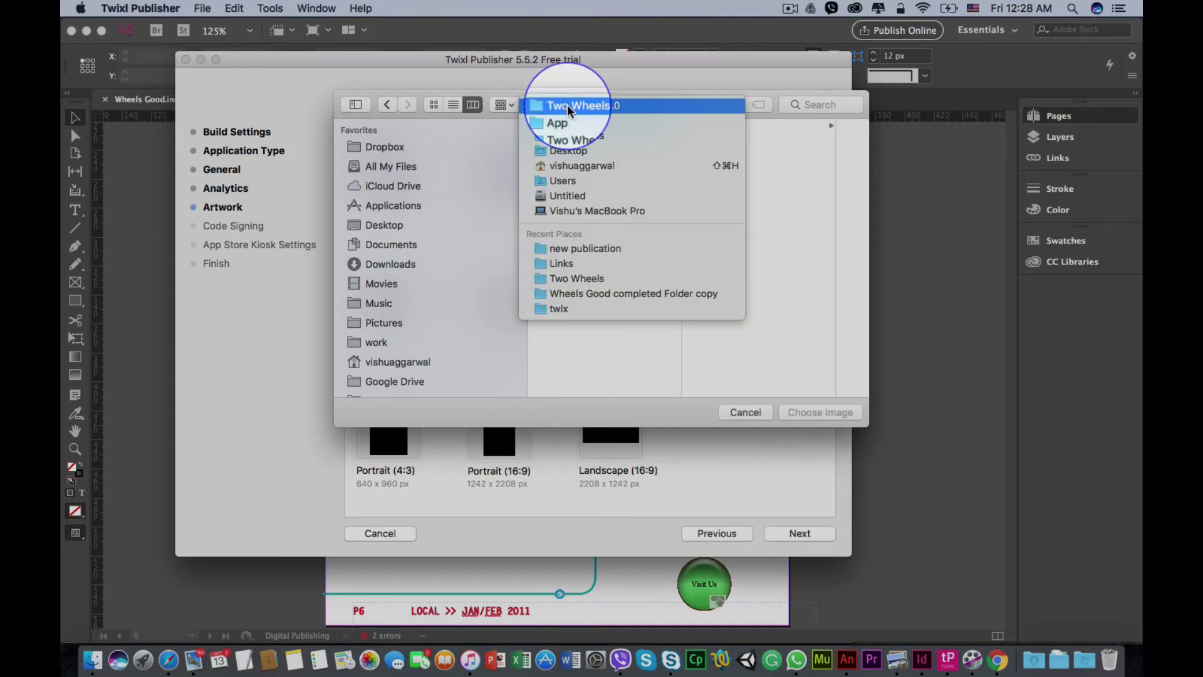
click(565, 136)
Choose Icon.jpg from the Icons folder as the iOS app icon
click(775, 181)
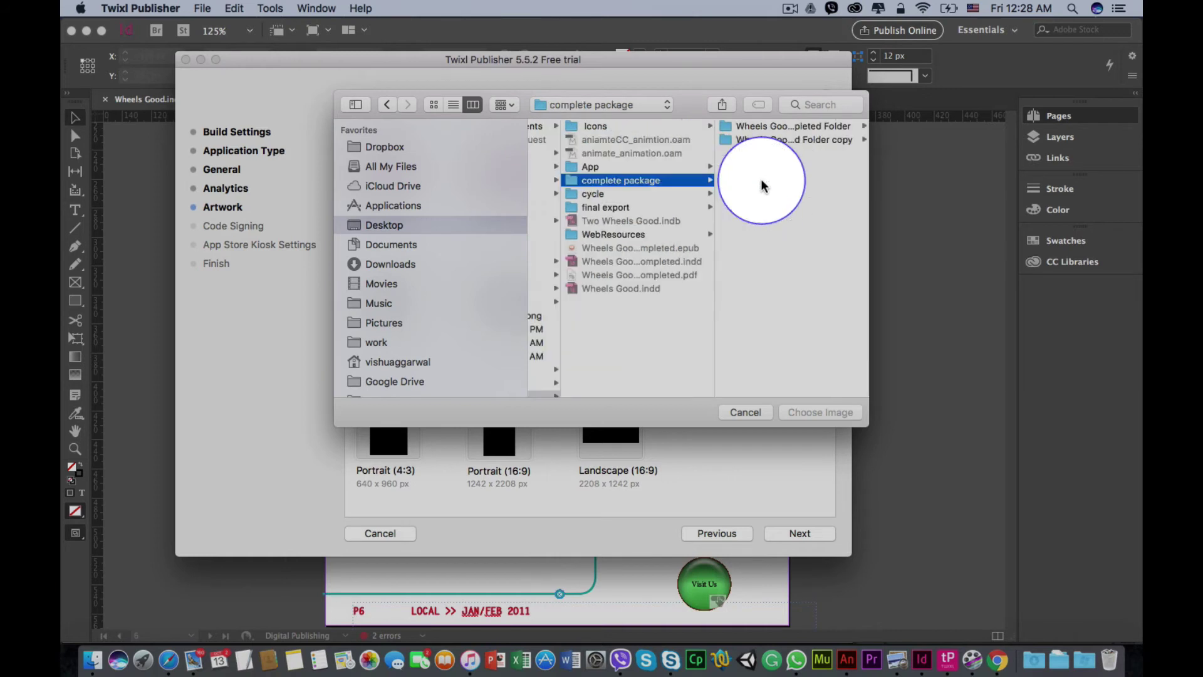
key(Right)
key(Left)
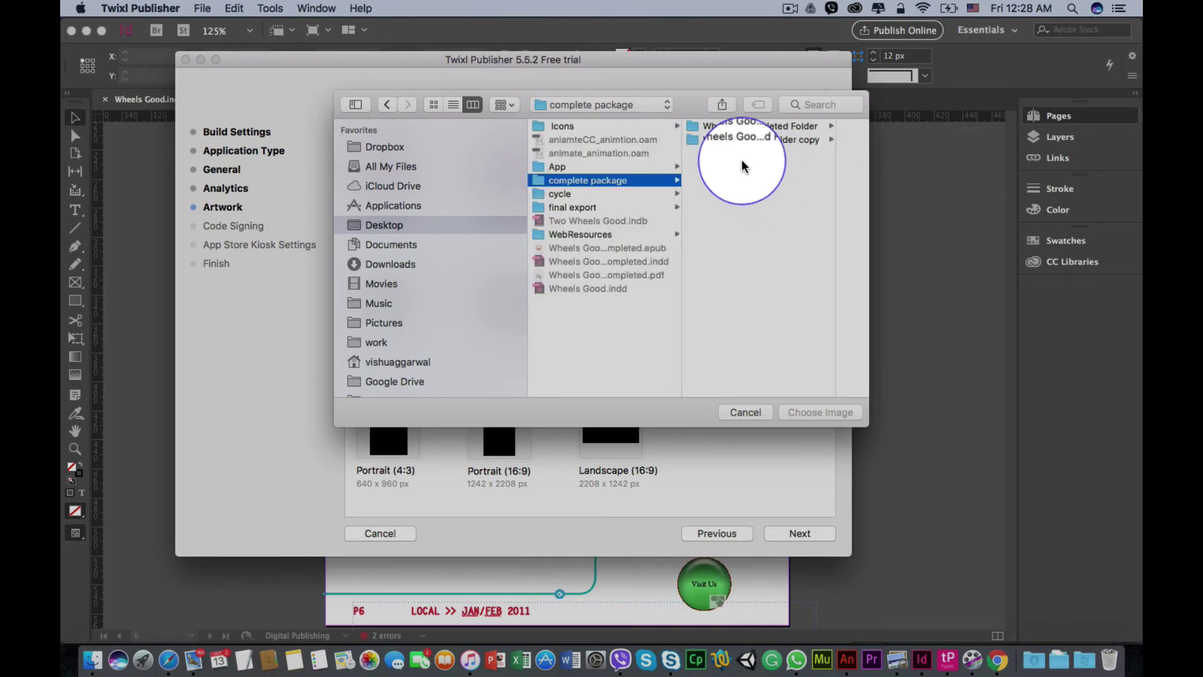
click(641, 125)
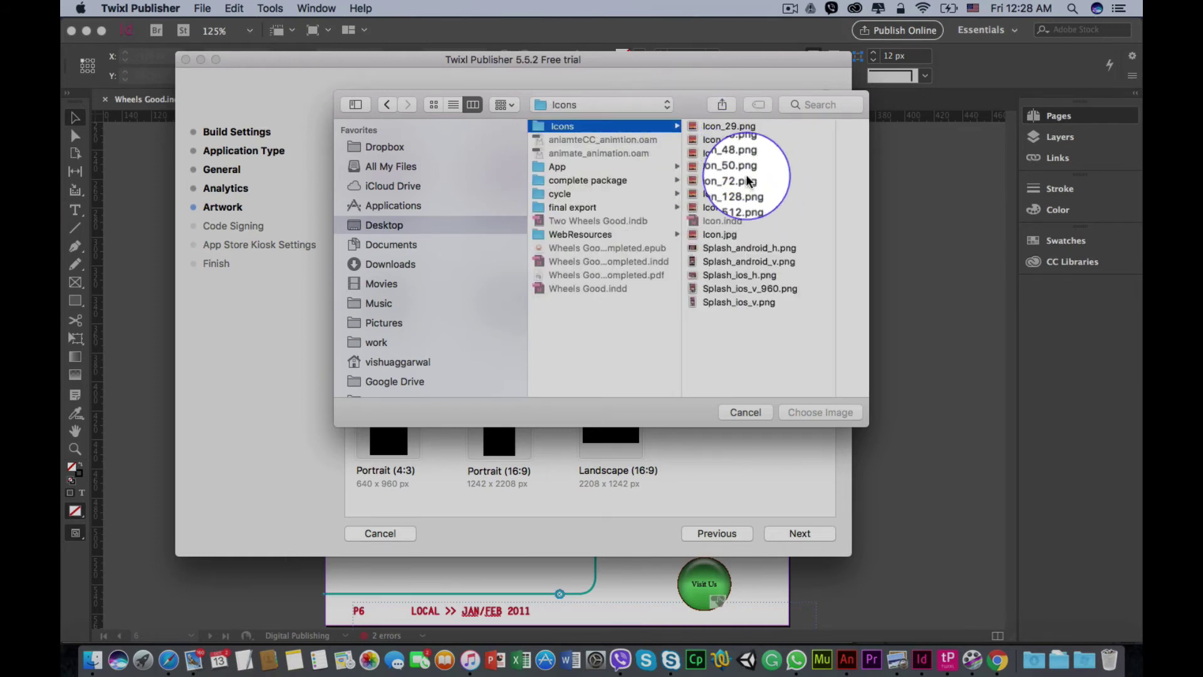
click(738, 233)
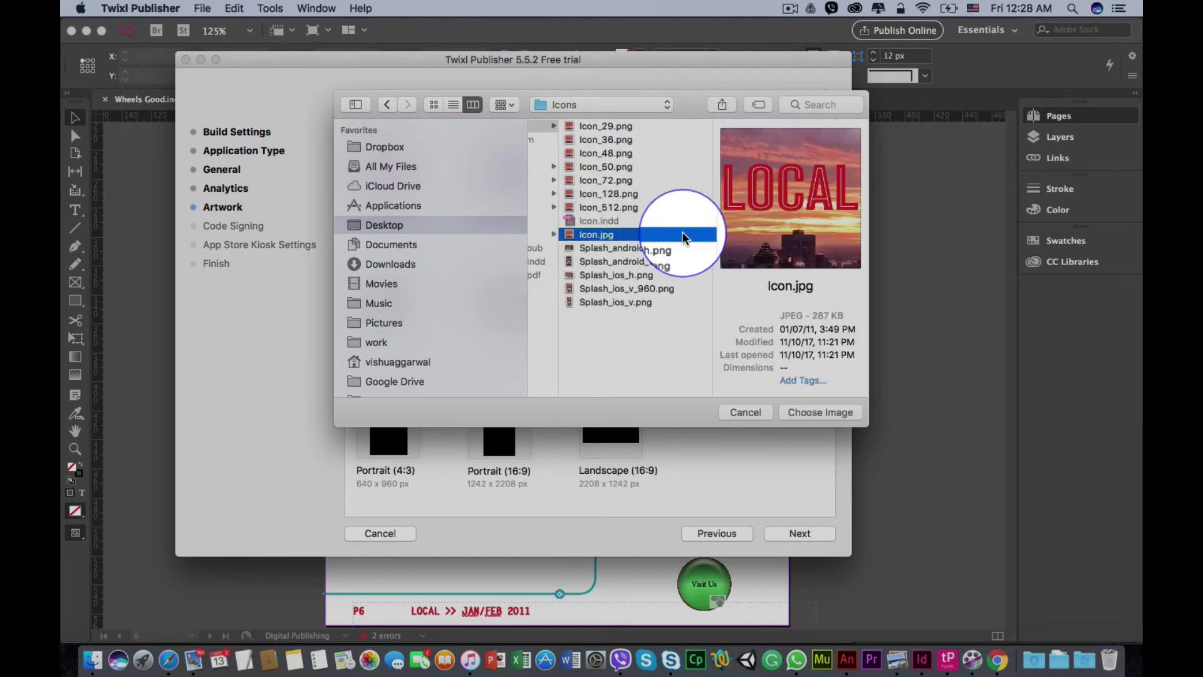
click(804, 413)
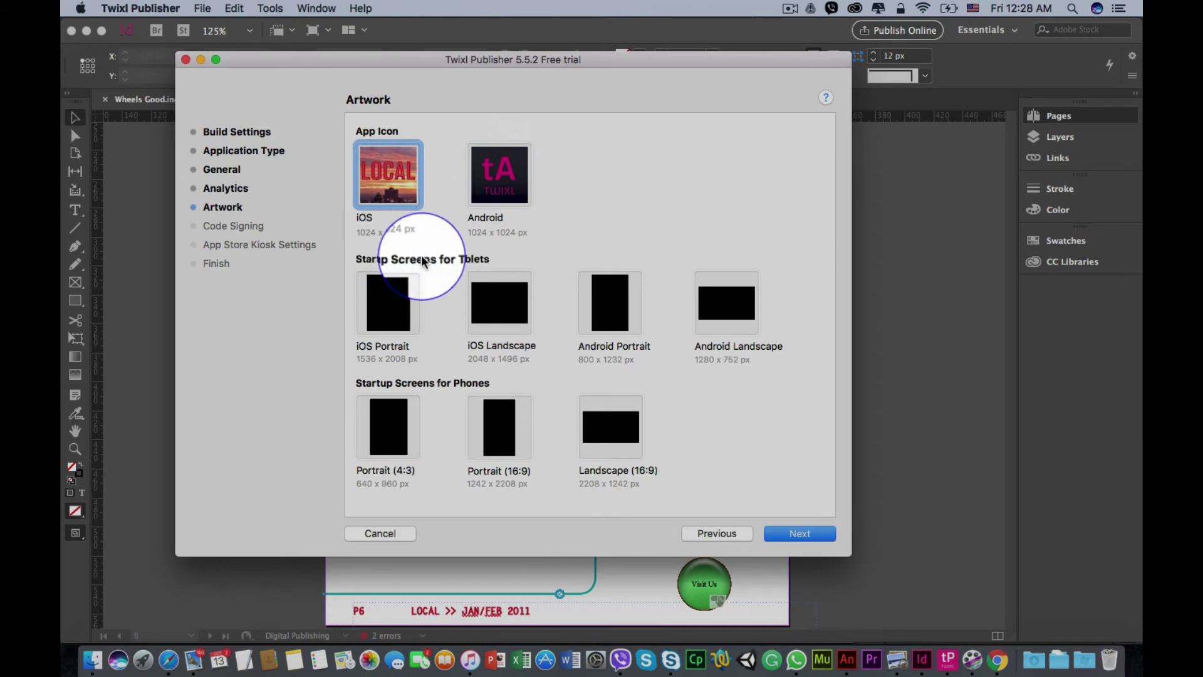
click(398, 296)
double_click(398, 299)
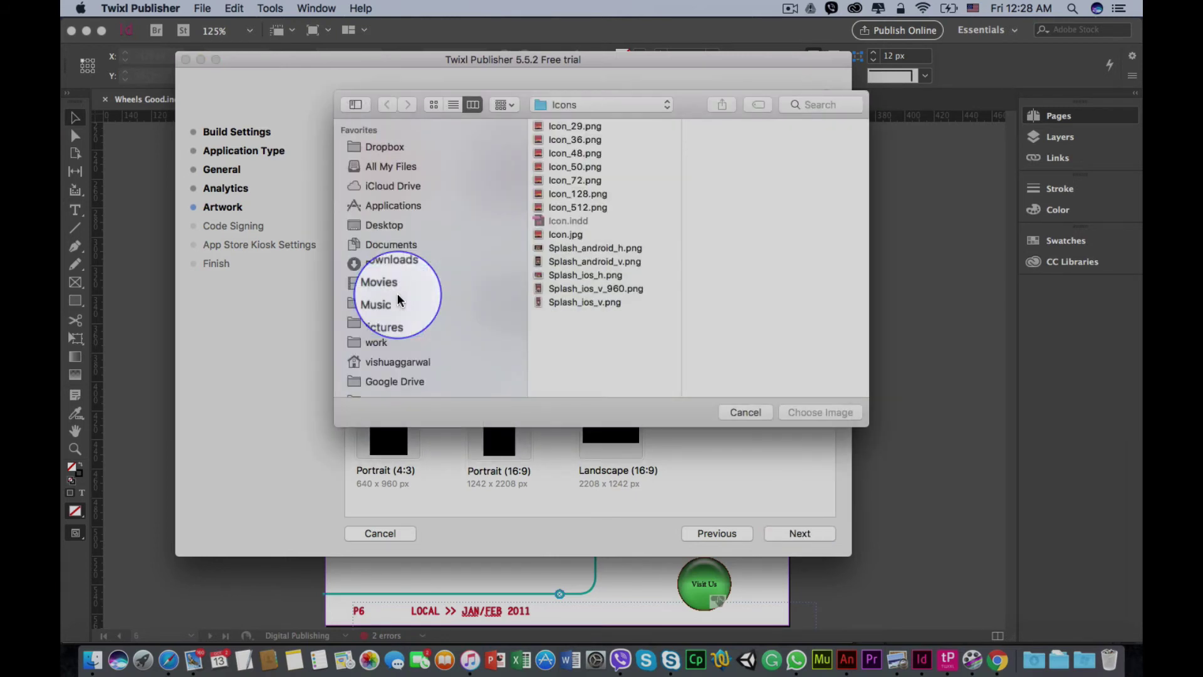
Set Splash_ios_v_960.png as the phone Portrait (4:3) startup screen
click(744, 411)
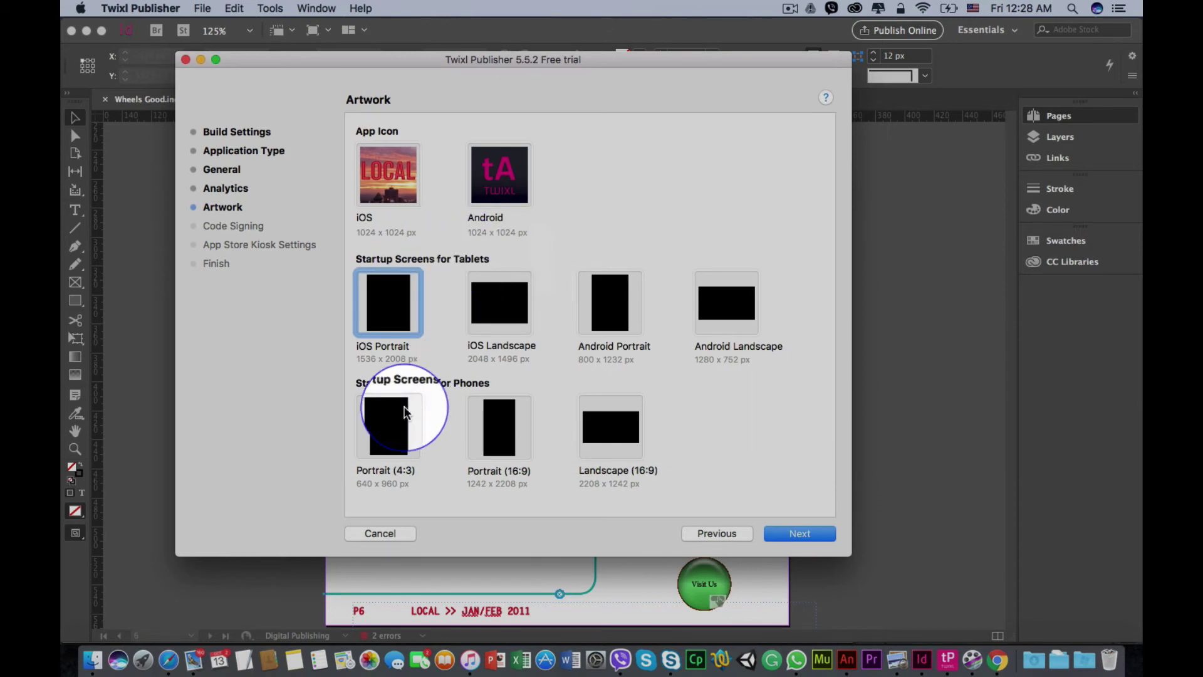
click(389, 432)
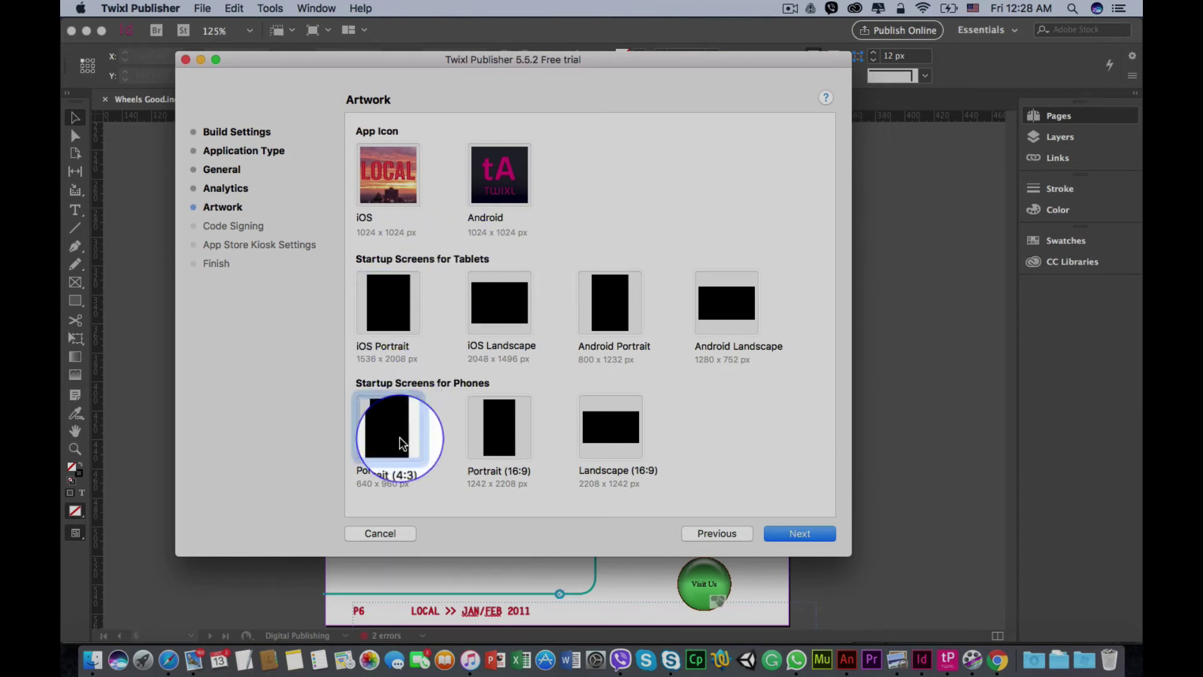
click(390, 431)
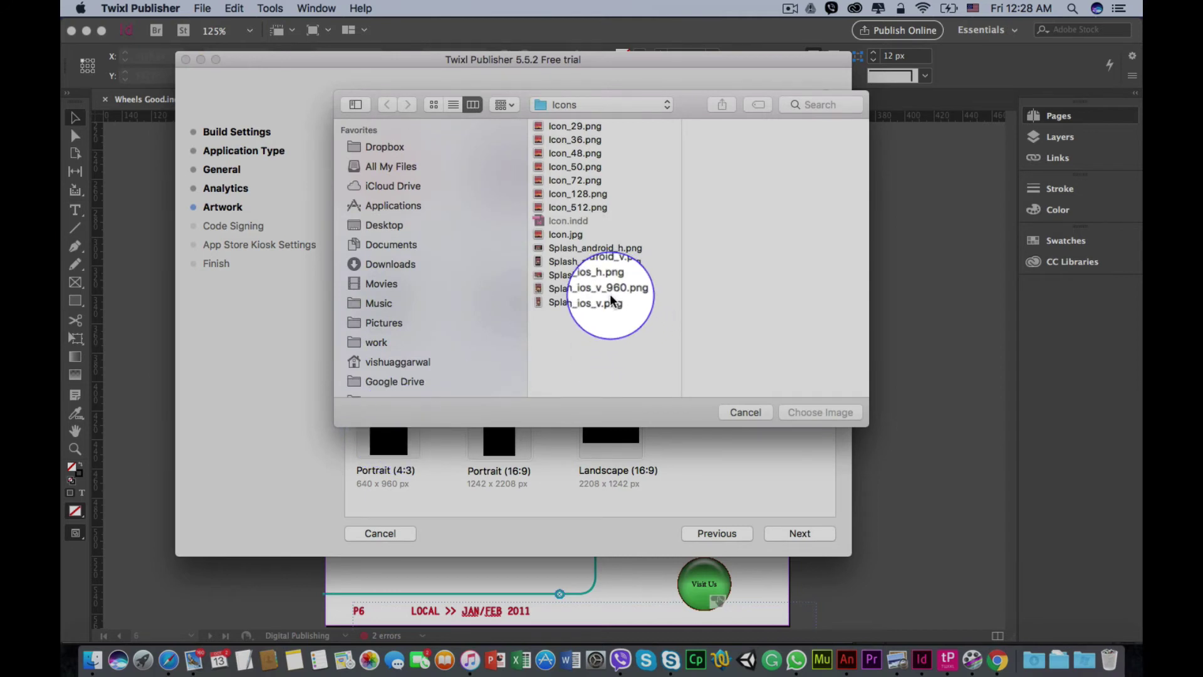
click(629, 288)
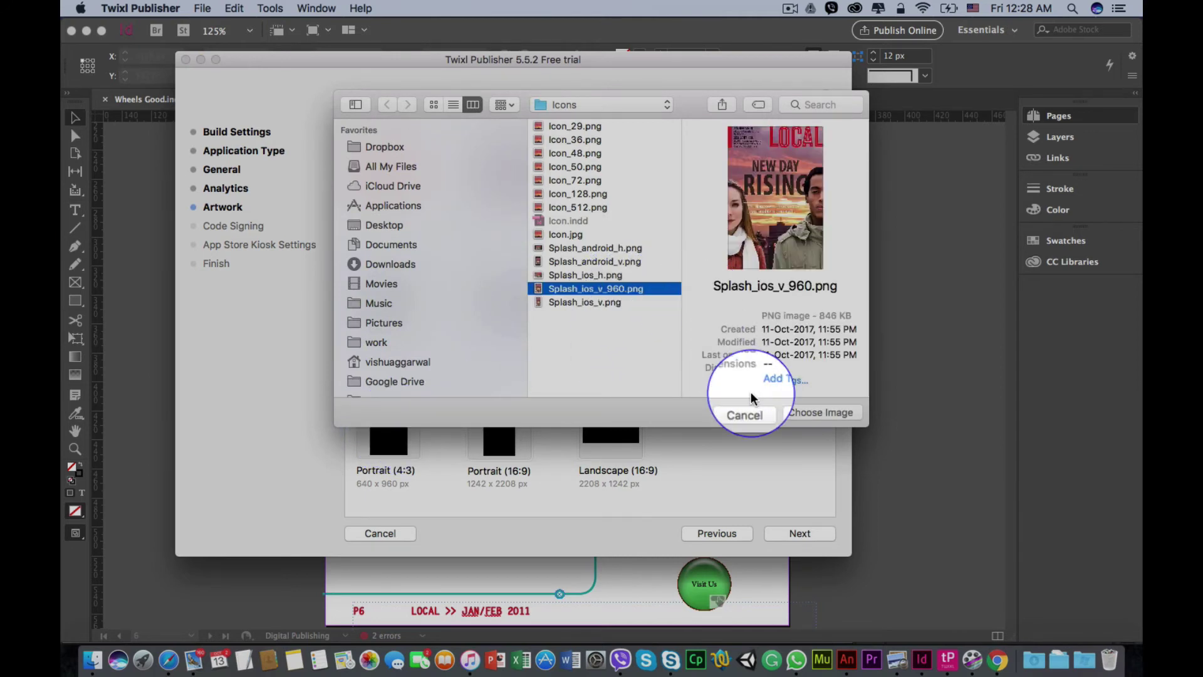
click(833, 411)
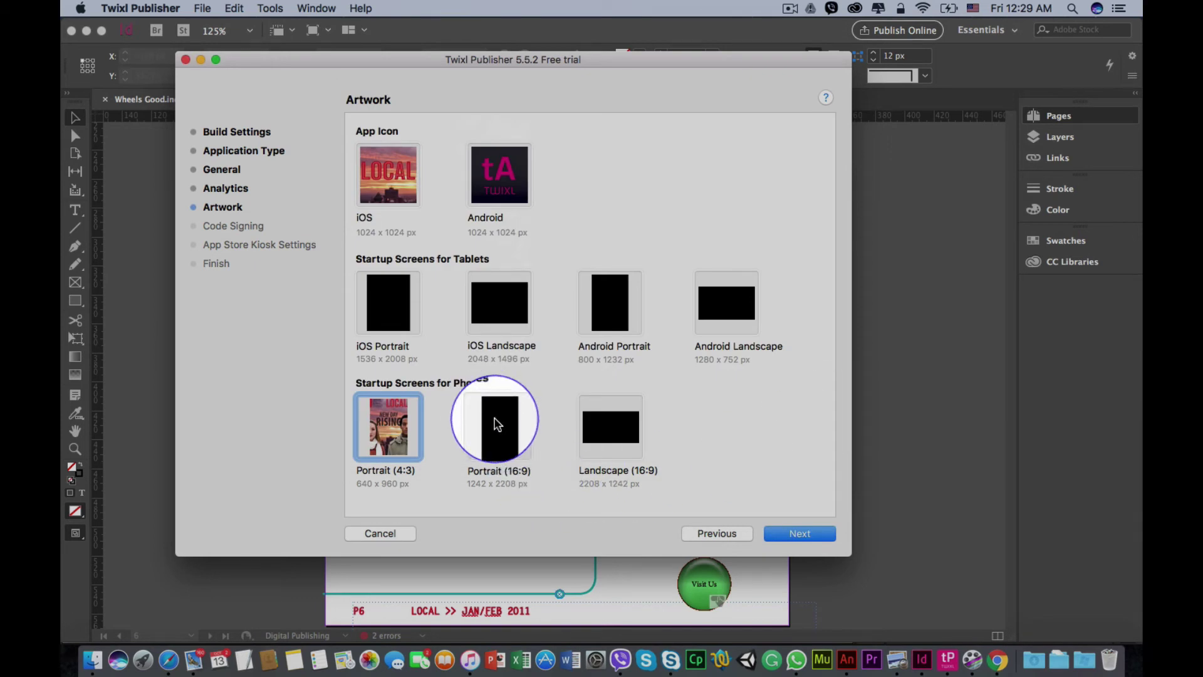
Set Splash_ios_v.png as the phone Portrait (16:9) startup screen and continue to Code Signing
click(497, 424)
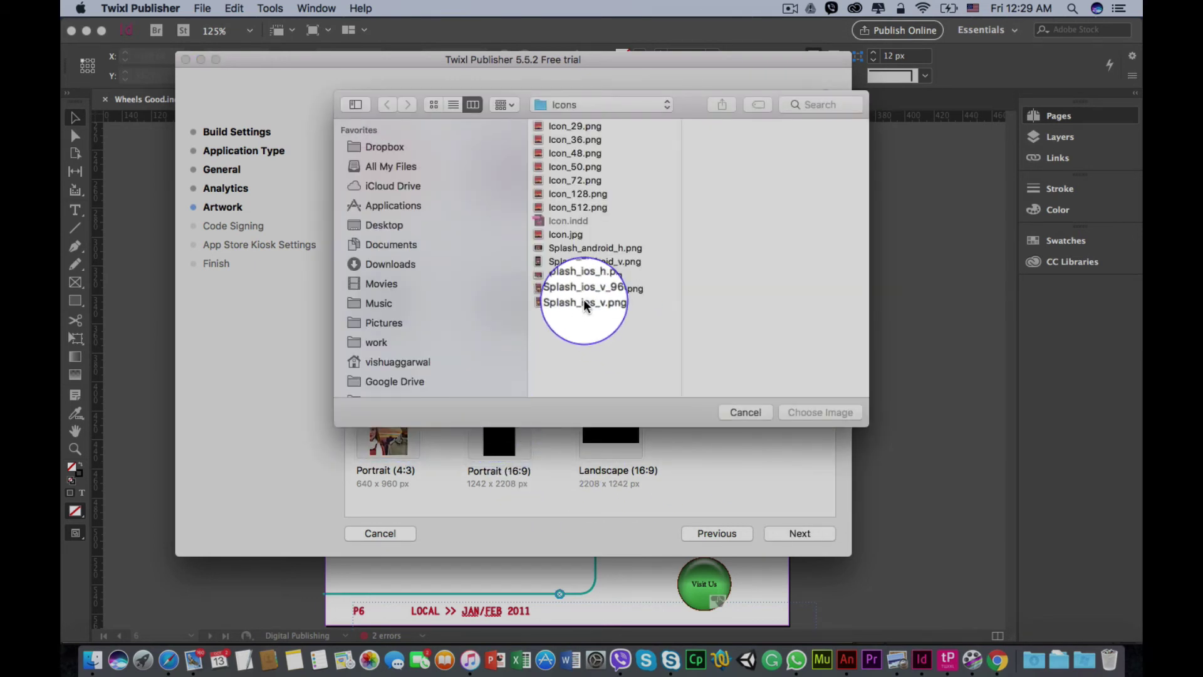
click(584, 303)
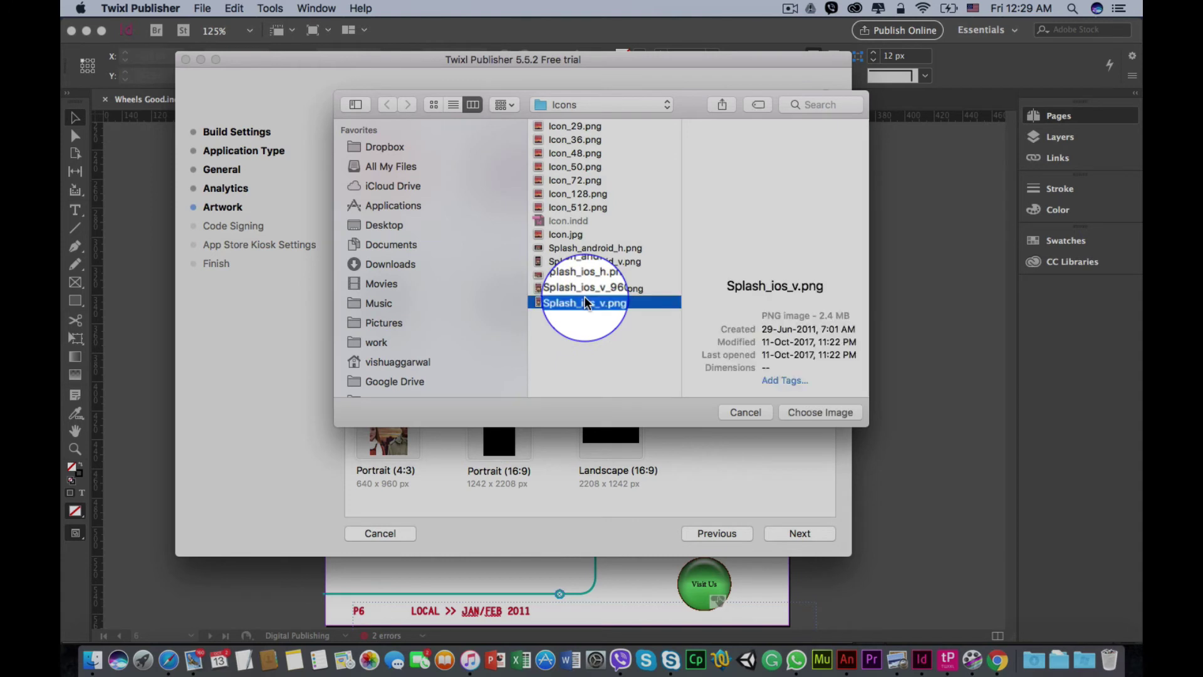
click(785, 411)
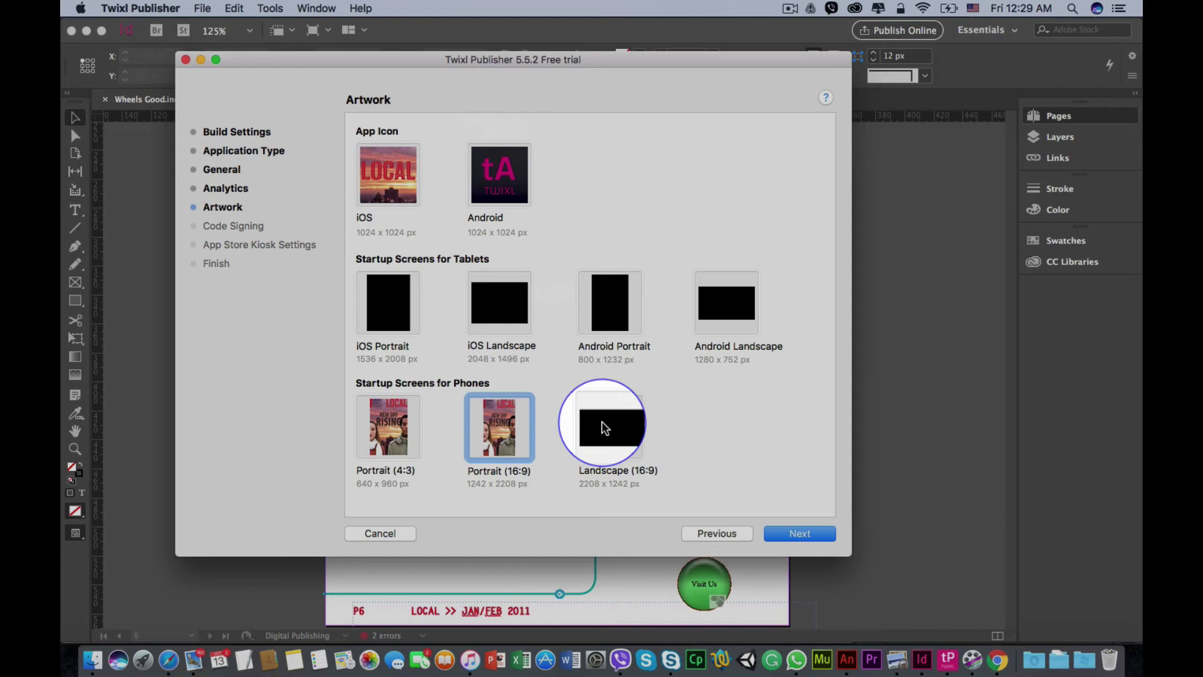
click(792, 532)
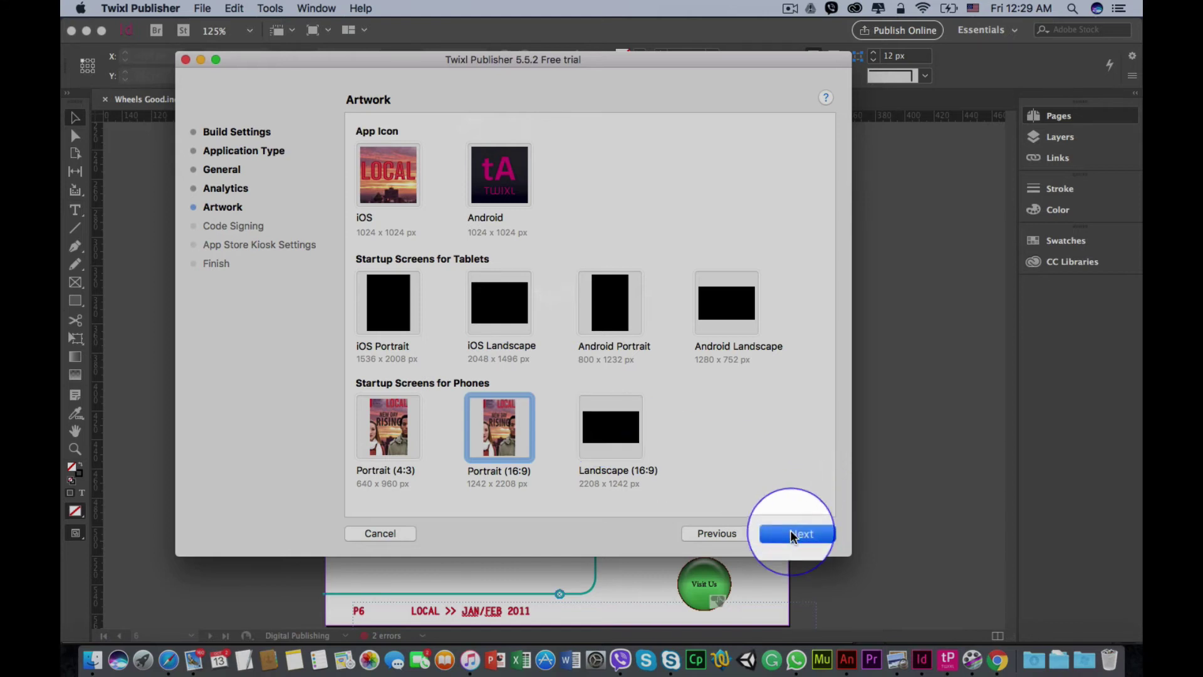
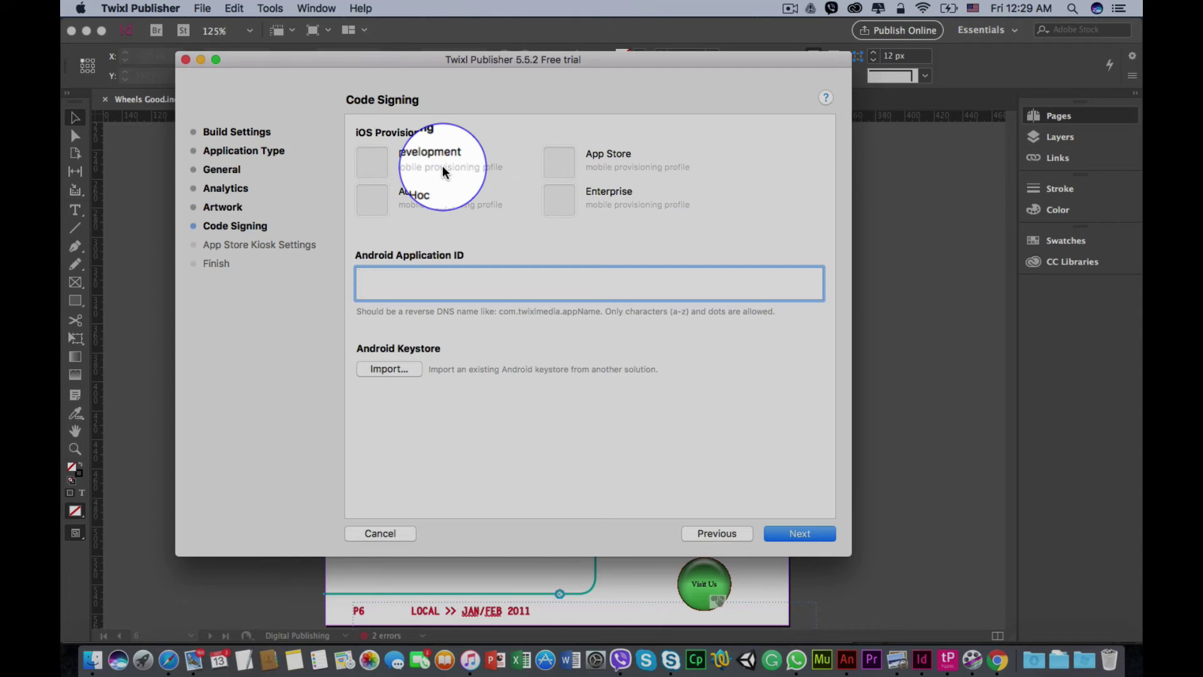
Bring Safari to the front, showing the Twixl media home page
click(169, 658)
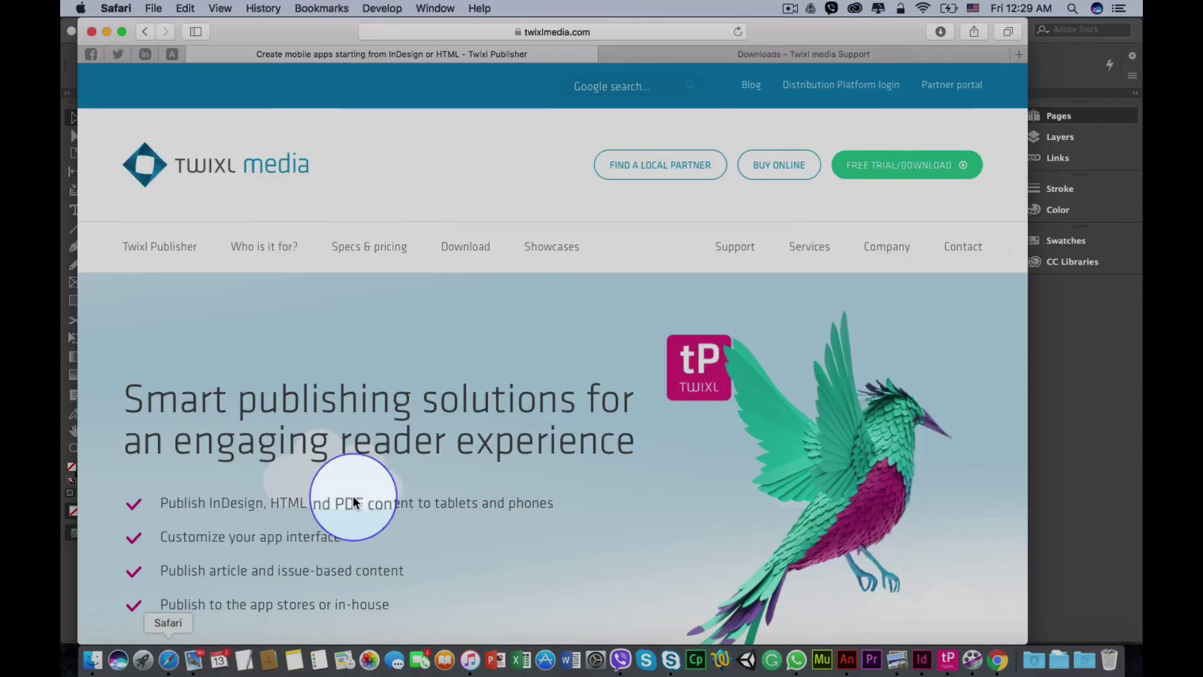
Open developer.apple.com in a new tab and go to the Account sign-in page
click(1019, 54)
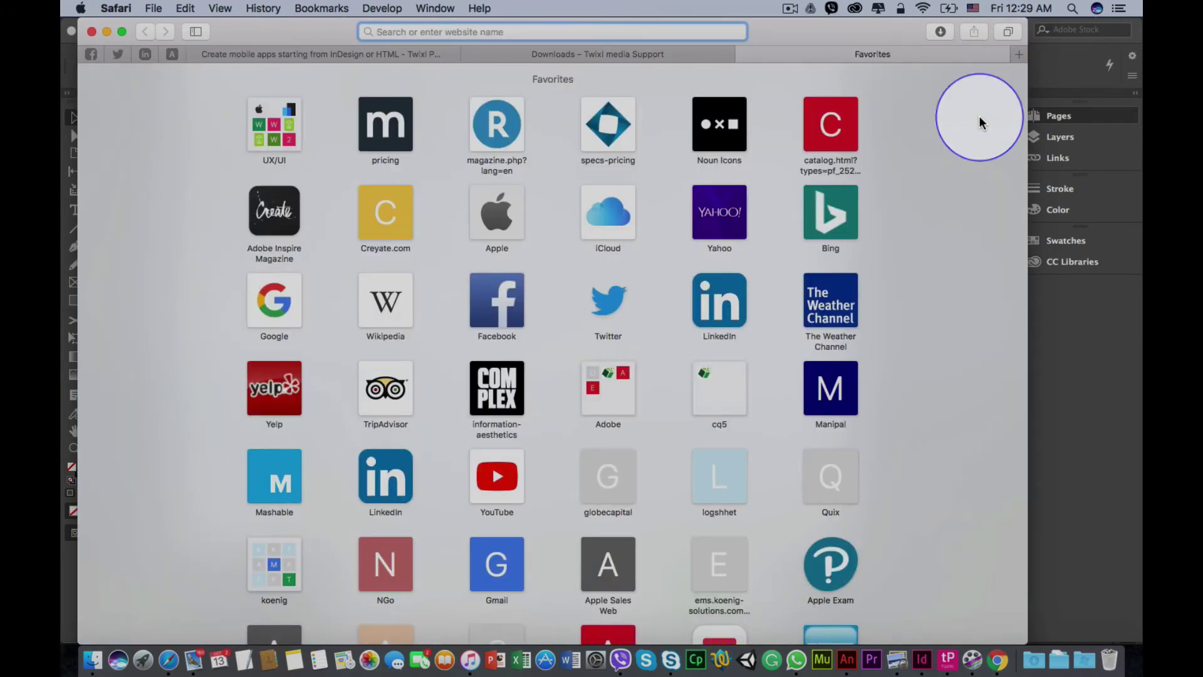
text(developer.apple.com/)
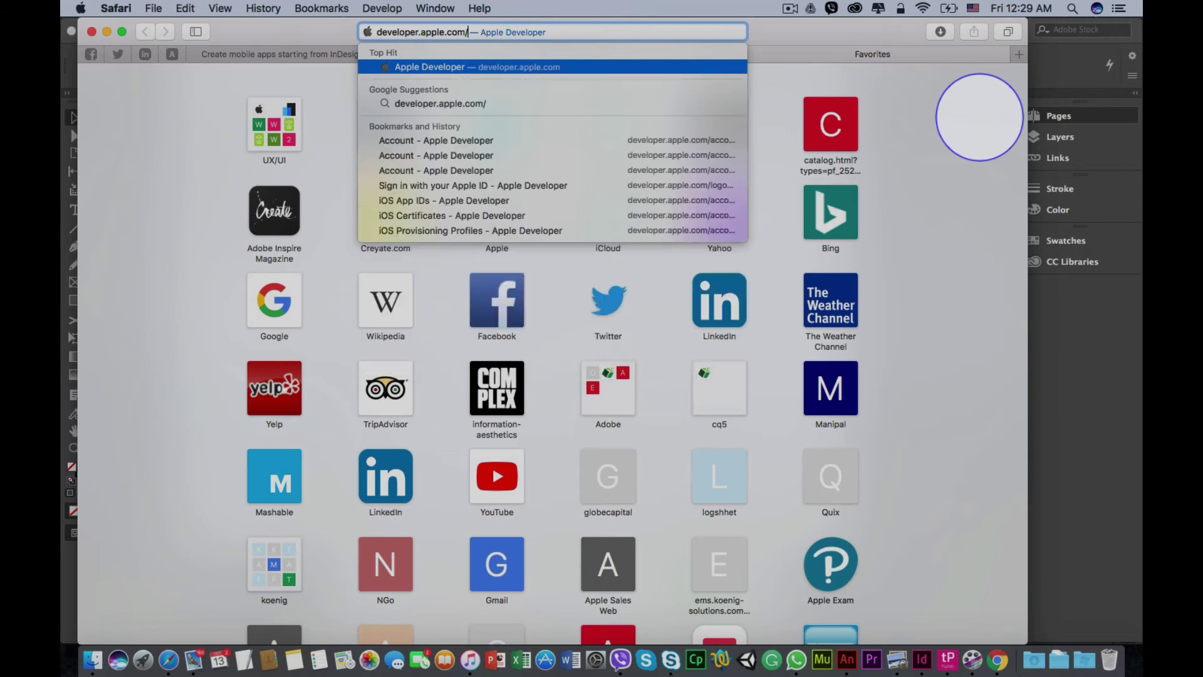
key(Return)
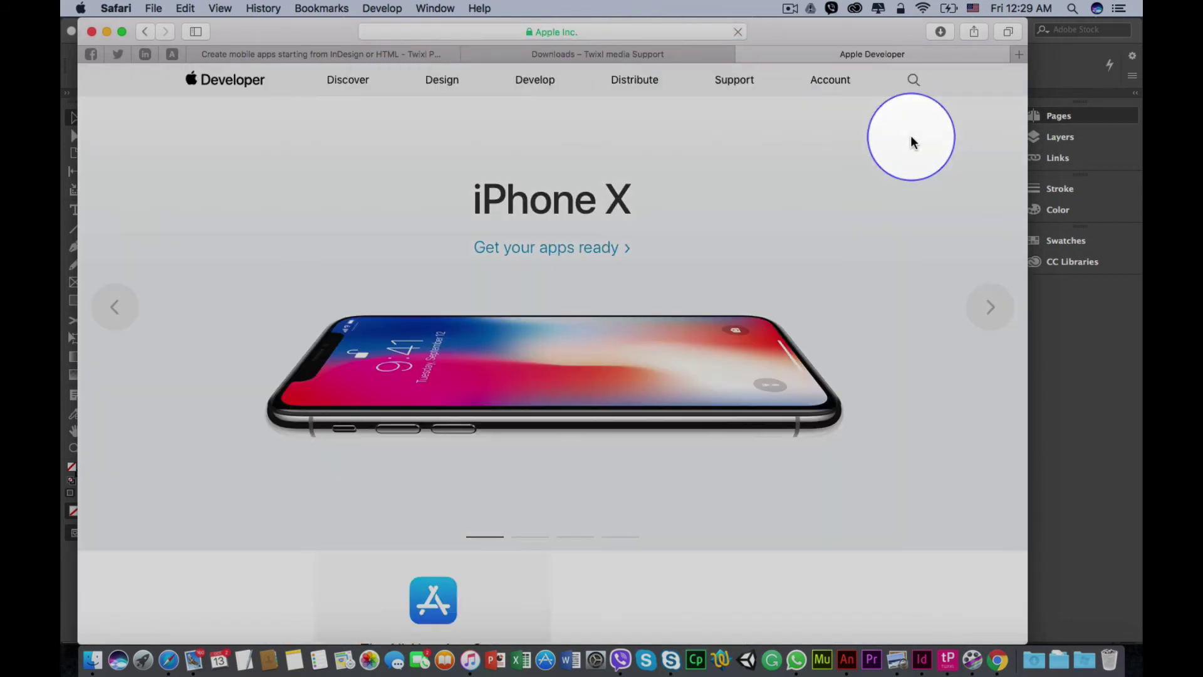
click(835, 74)
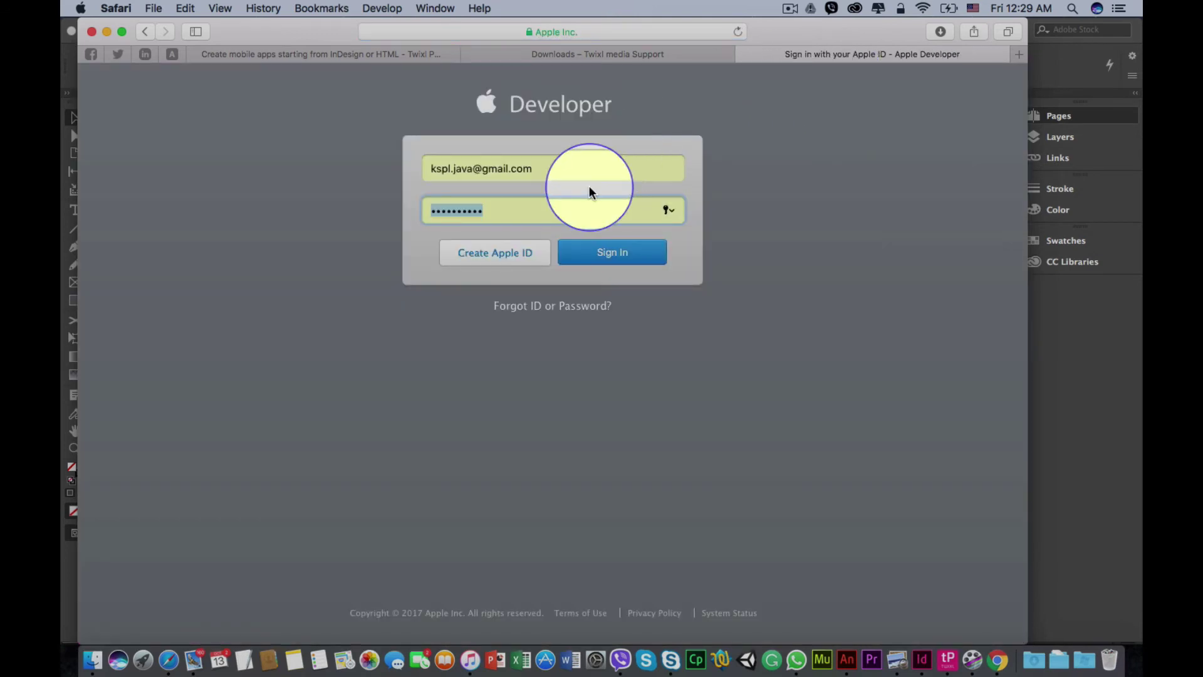
Sign in with the saved Apple ID from the username suggestions
click(564, 167)
text(vi)
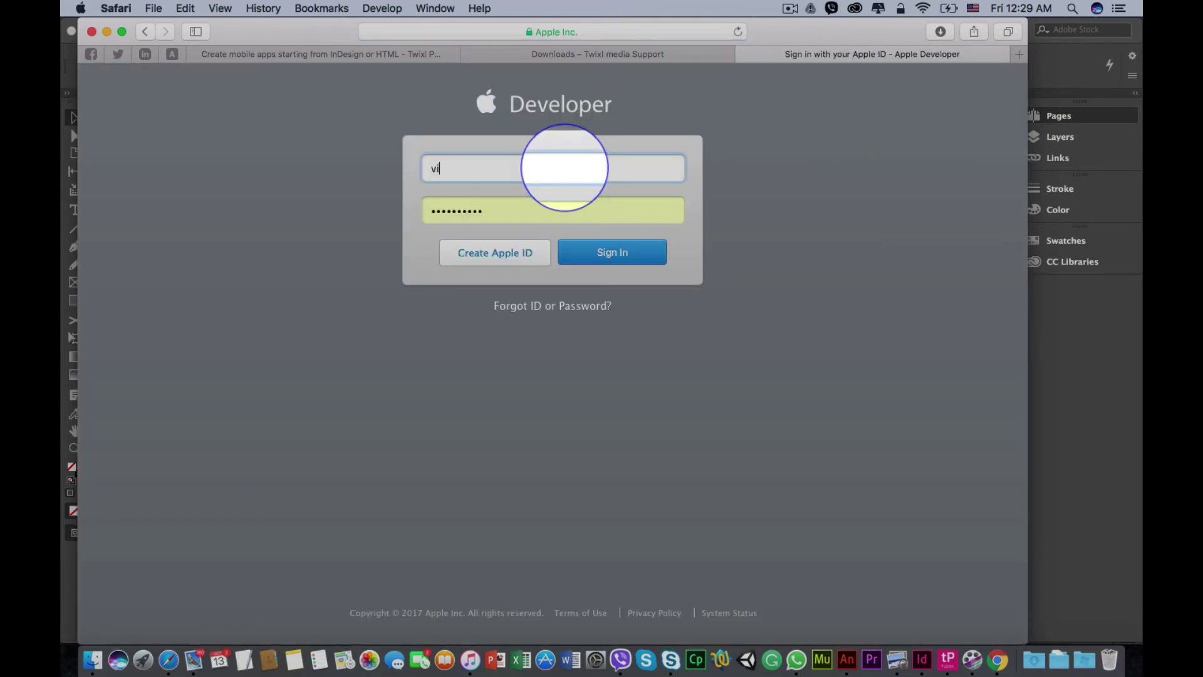
key(Down)
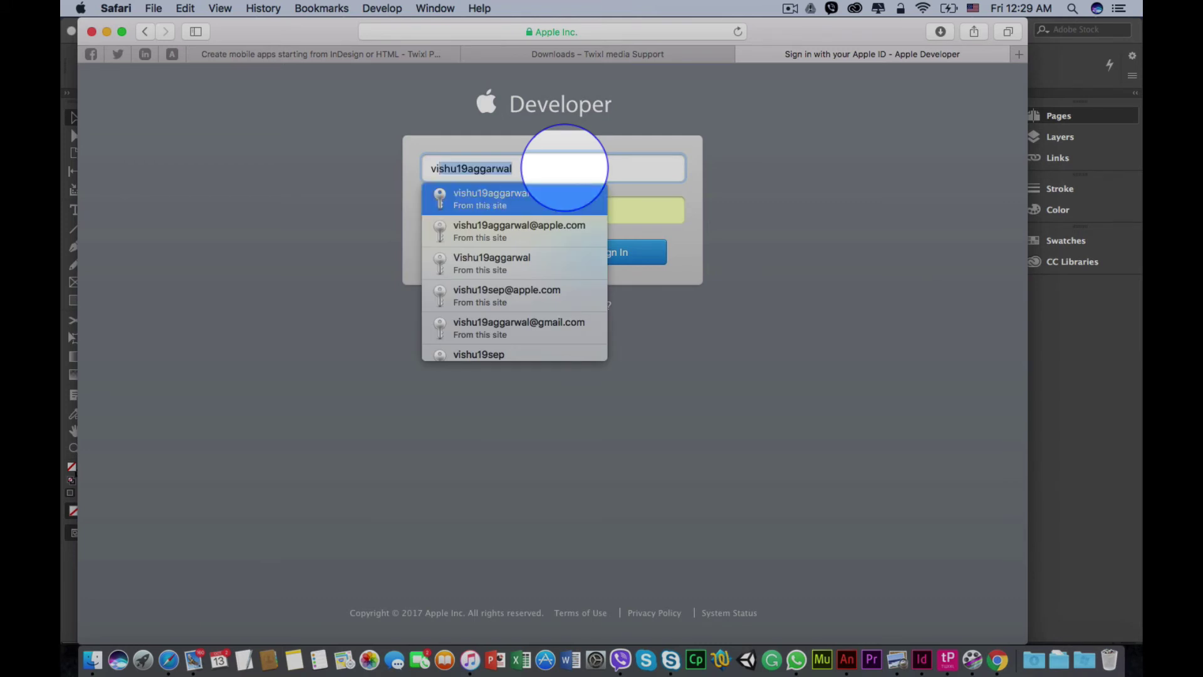
key(Down)
key(Up)
click(519, 326)
click(596, 249)
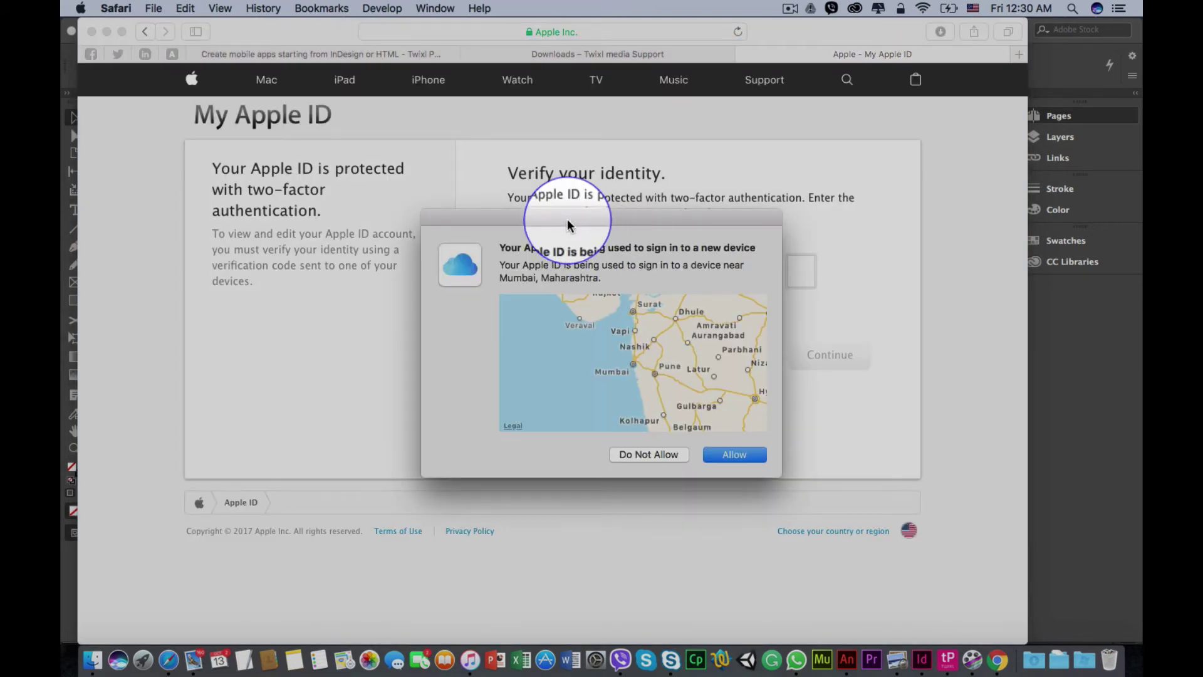
Allow the new-device sign-in, enter the verification code, and check Remember this browser
drag(567, 218, 332, 159)
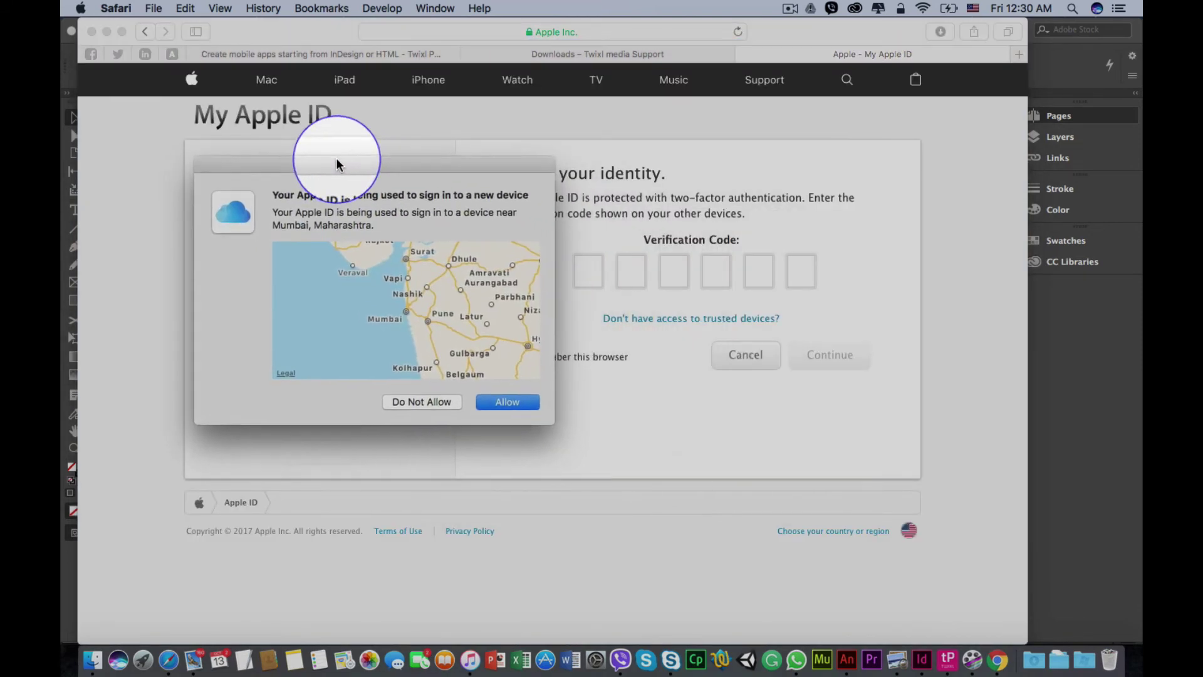
click(493, 389)
drag(551, 282, 228, 185)
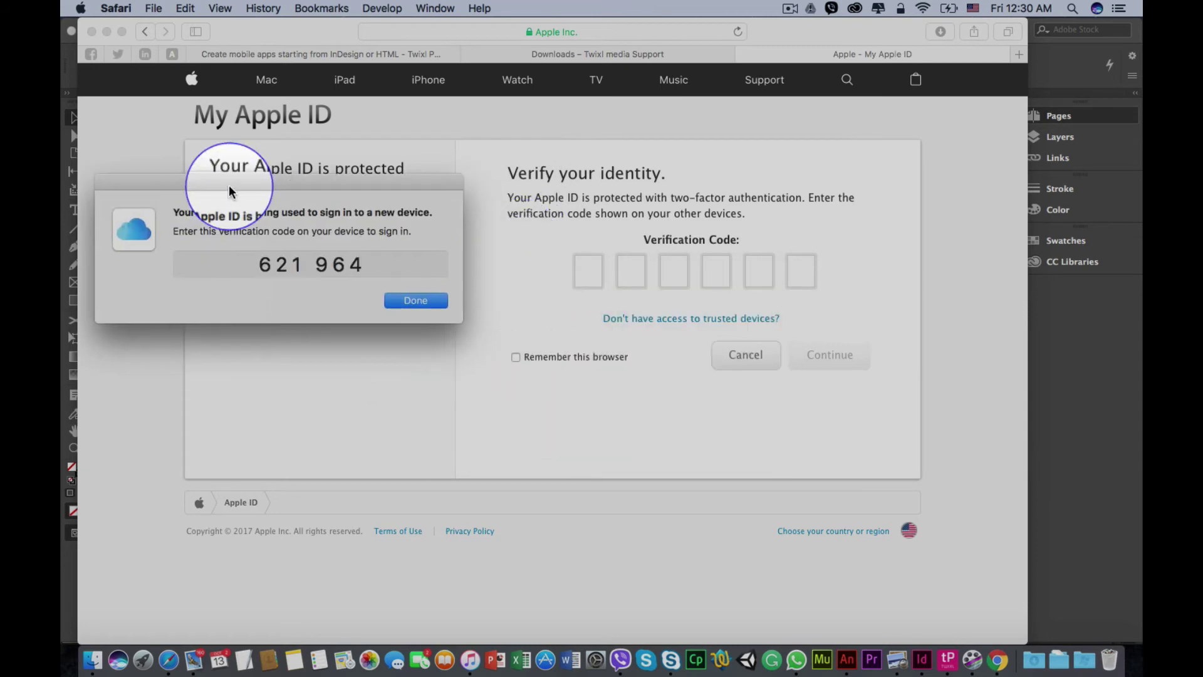
click(592, 276)
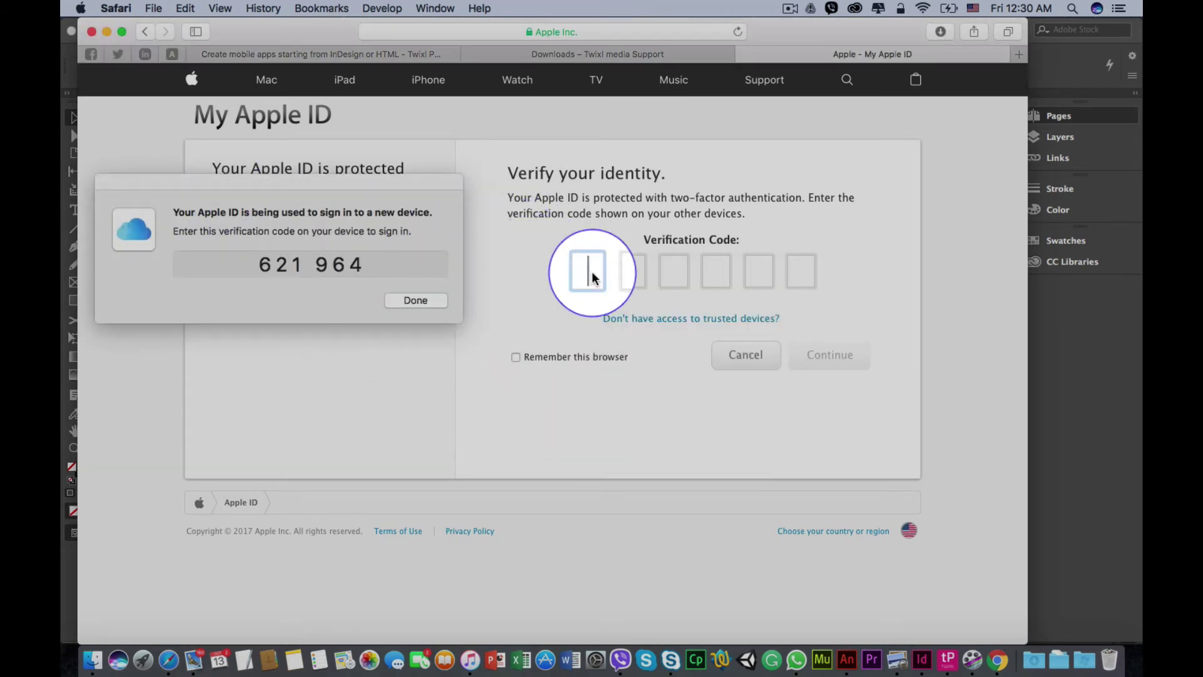
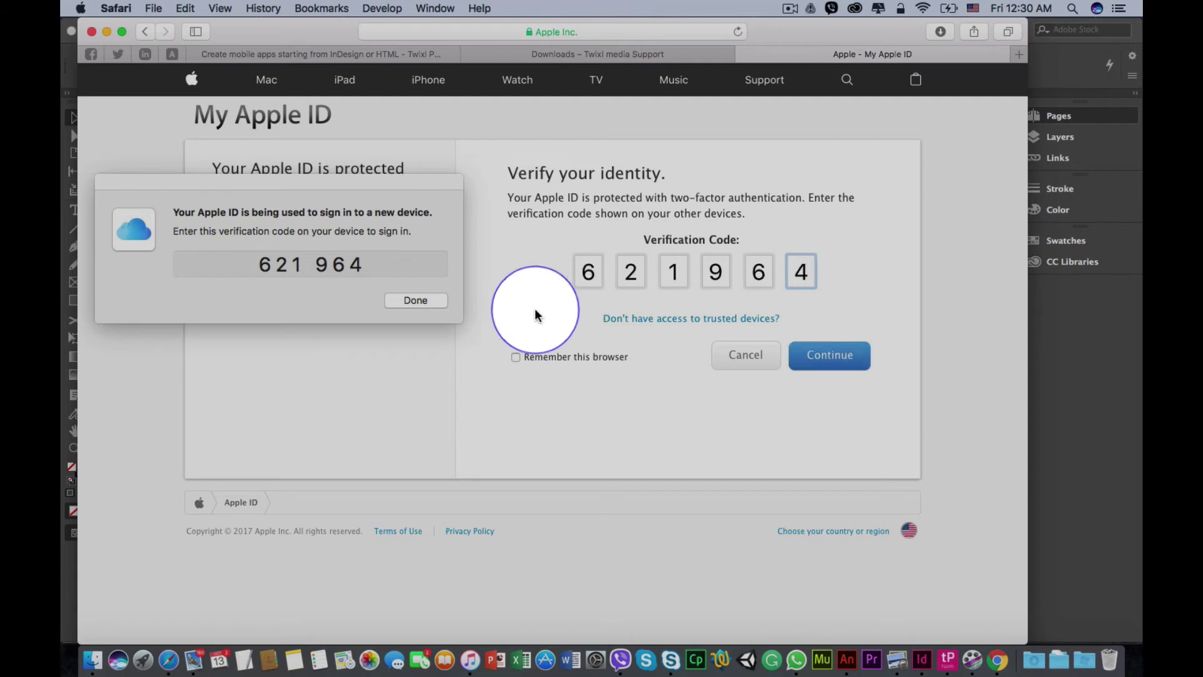
click(416, 300)
click(515, 356)
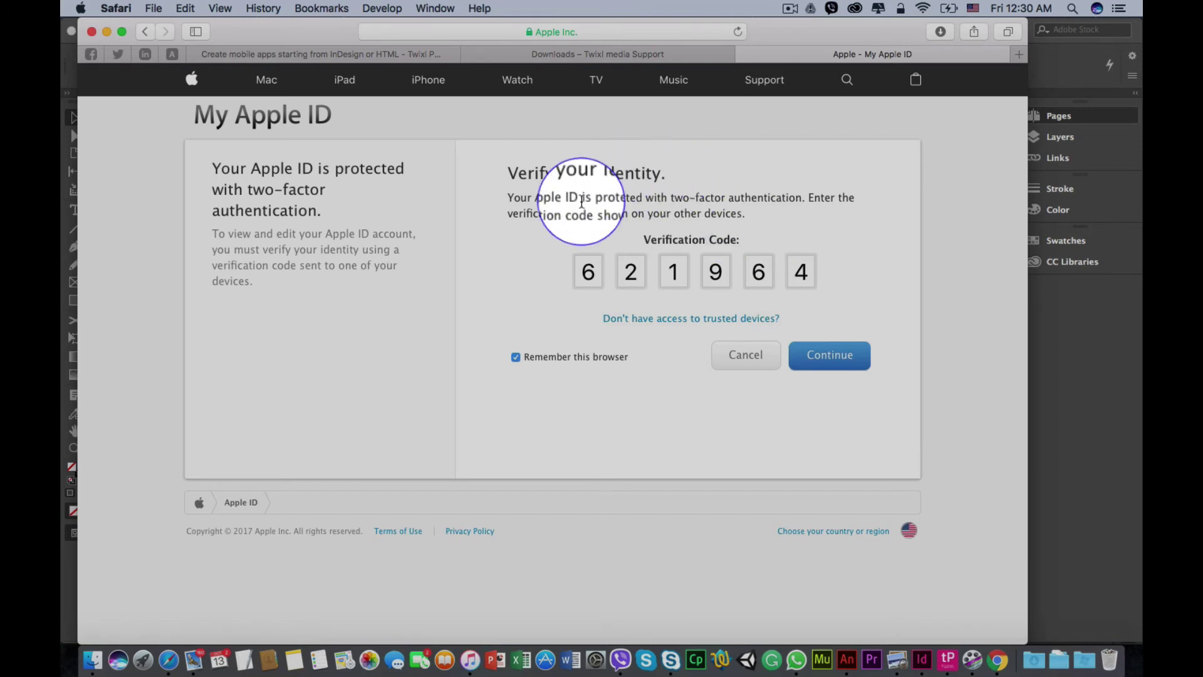
Submit the verification code and read through the Apple Developer Program page
click(831, 356)
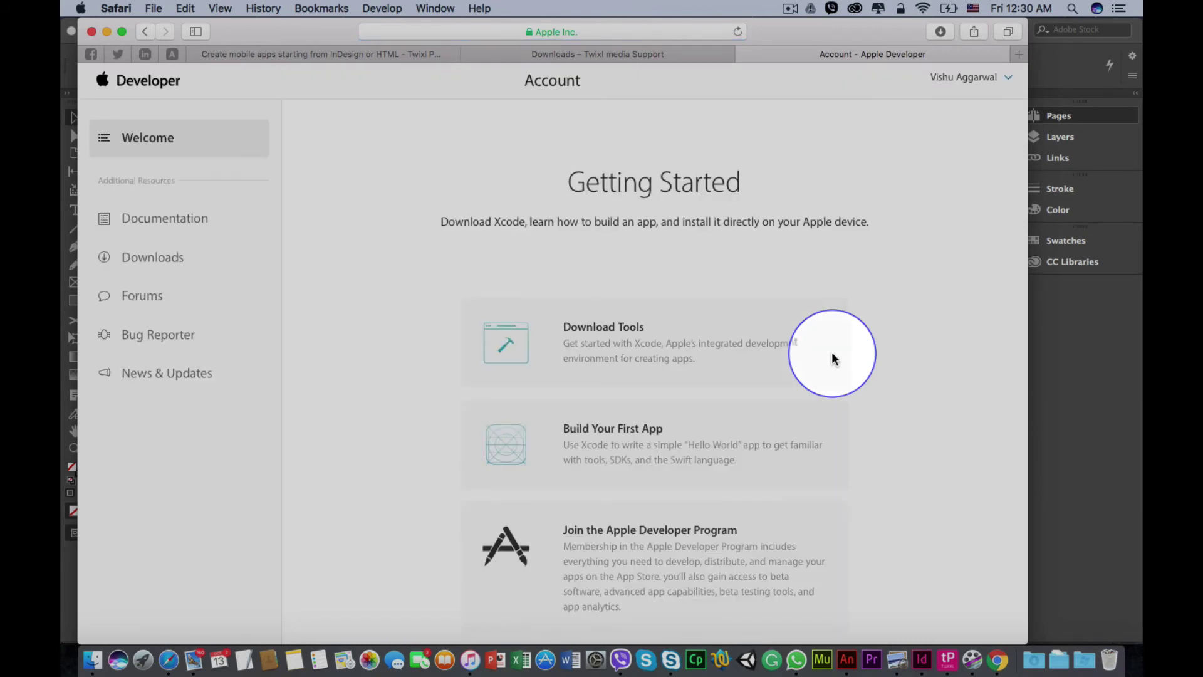
scroll(599, 365, down, 2)
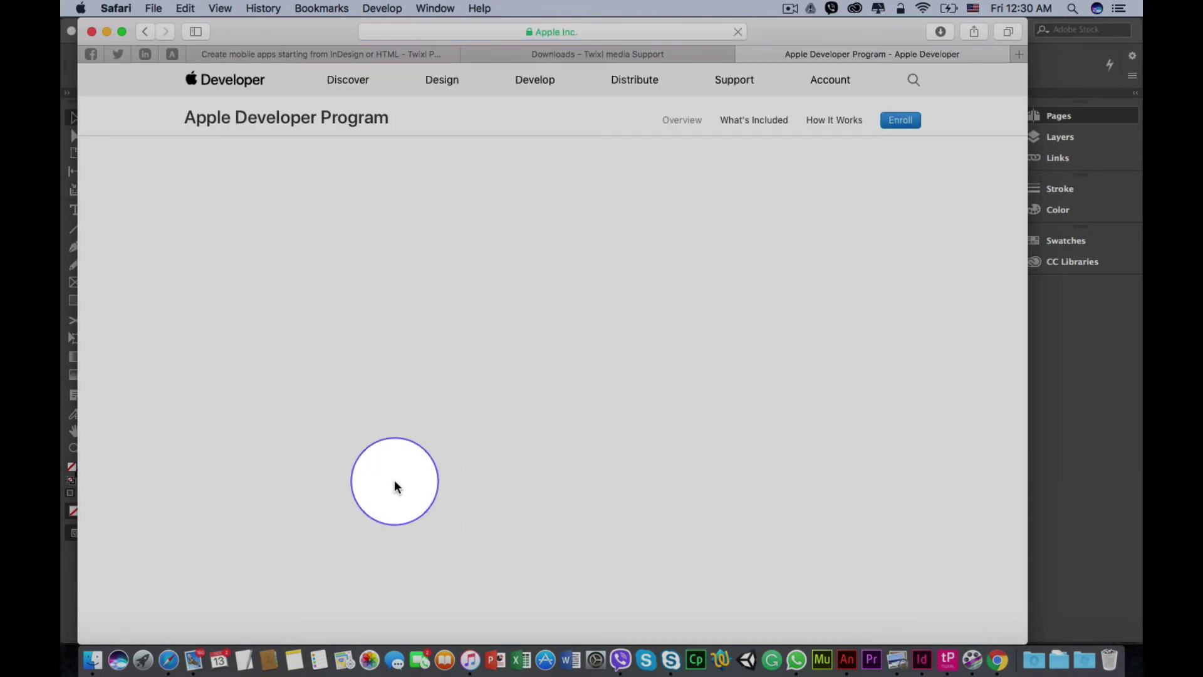
scroll(328, 398, down, 5)
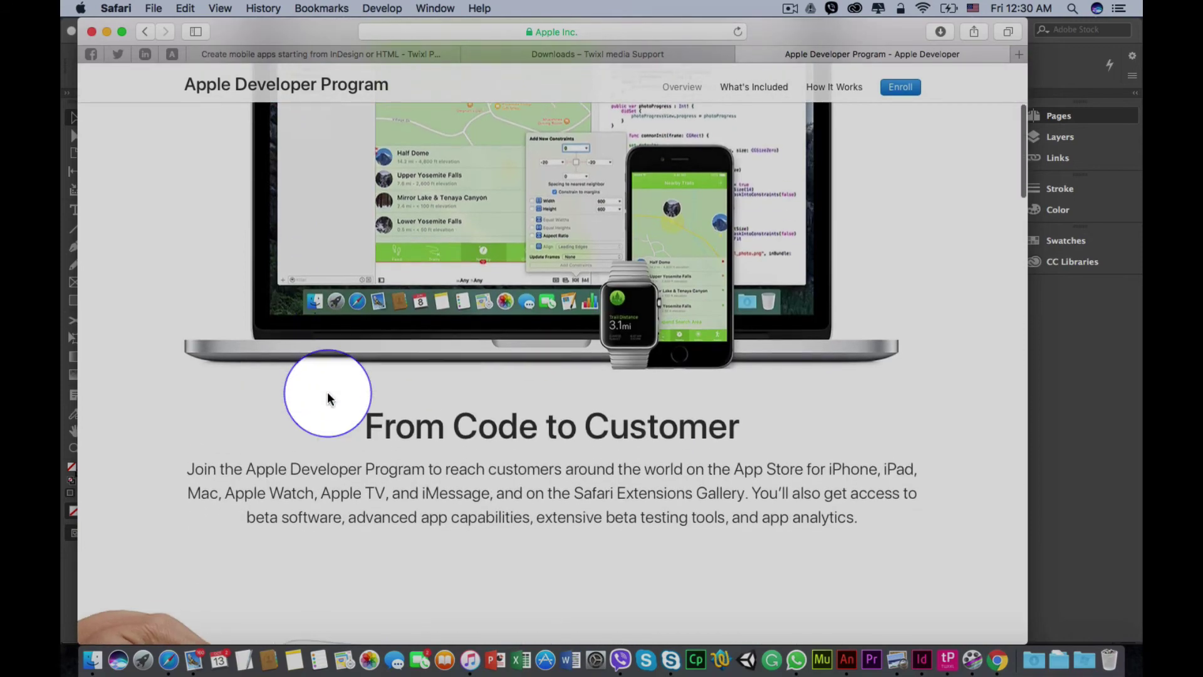
scroll(327, 392, down, 15)
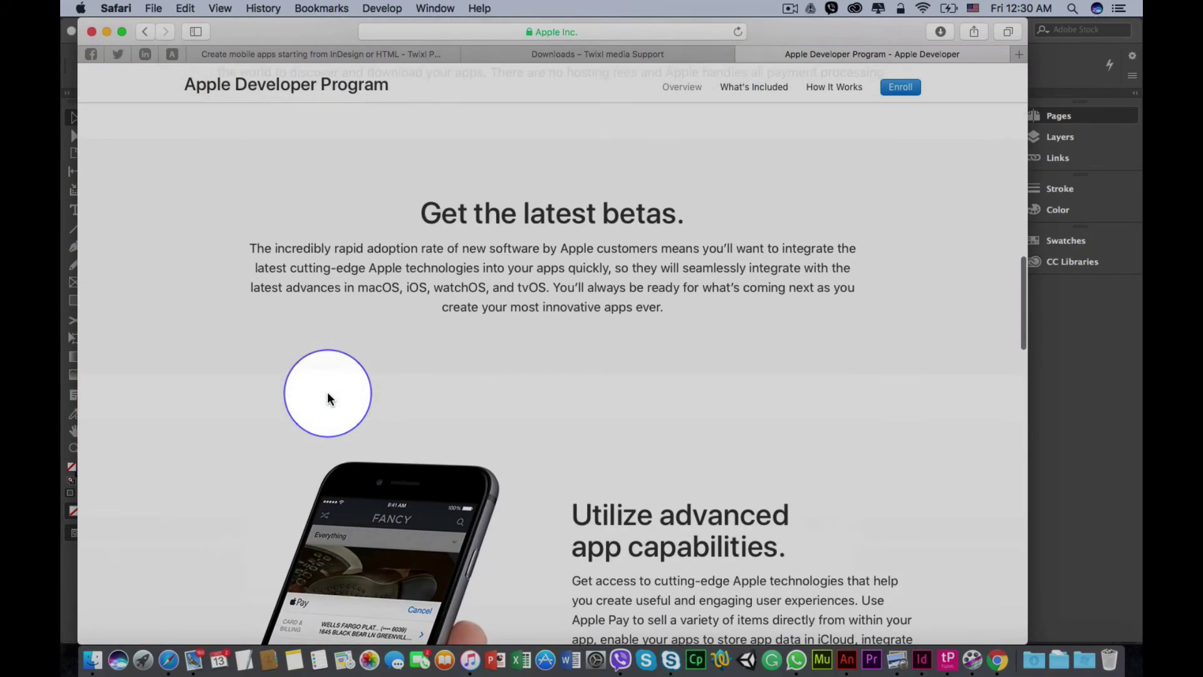
scroll(327, 392, down, 15)
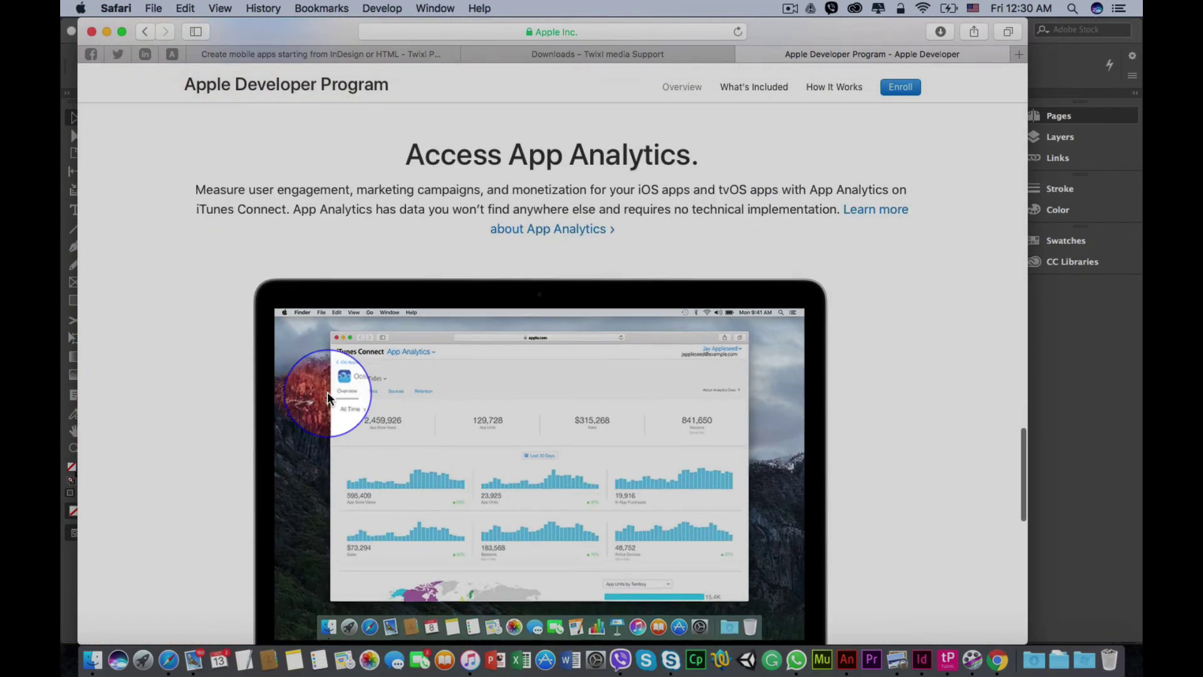
scroll(327, 392, down, 5)
scroll(327, 392, up, 20)
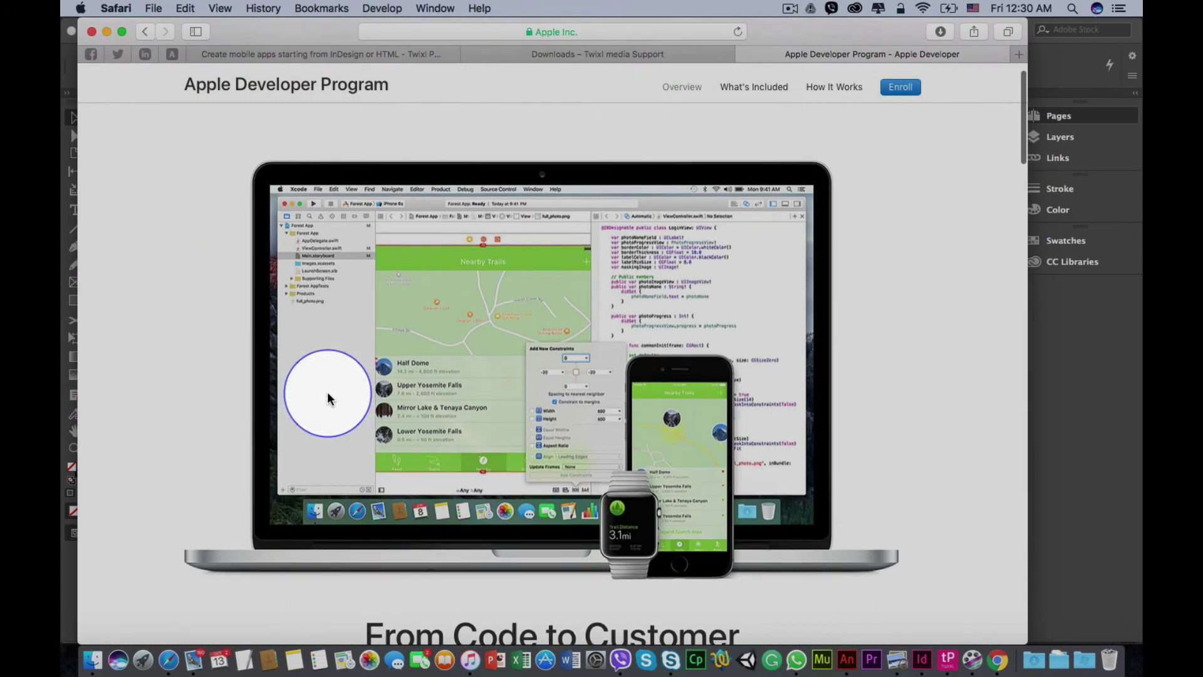
scroll(328, 392, up, 3)
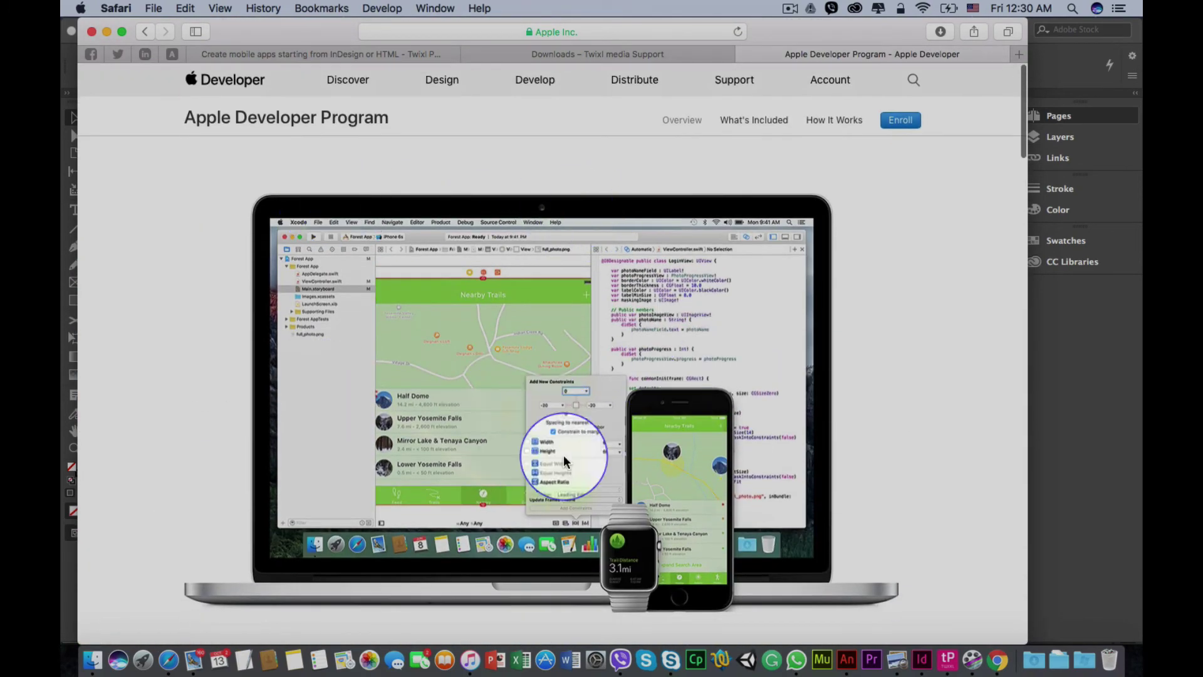
Open Enroll, review What You Need to Enroll, and start the enrollment
click(901, 120)
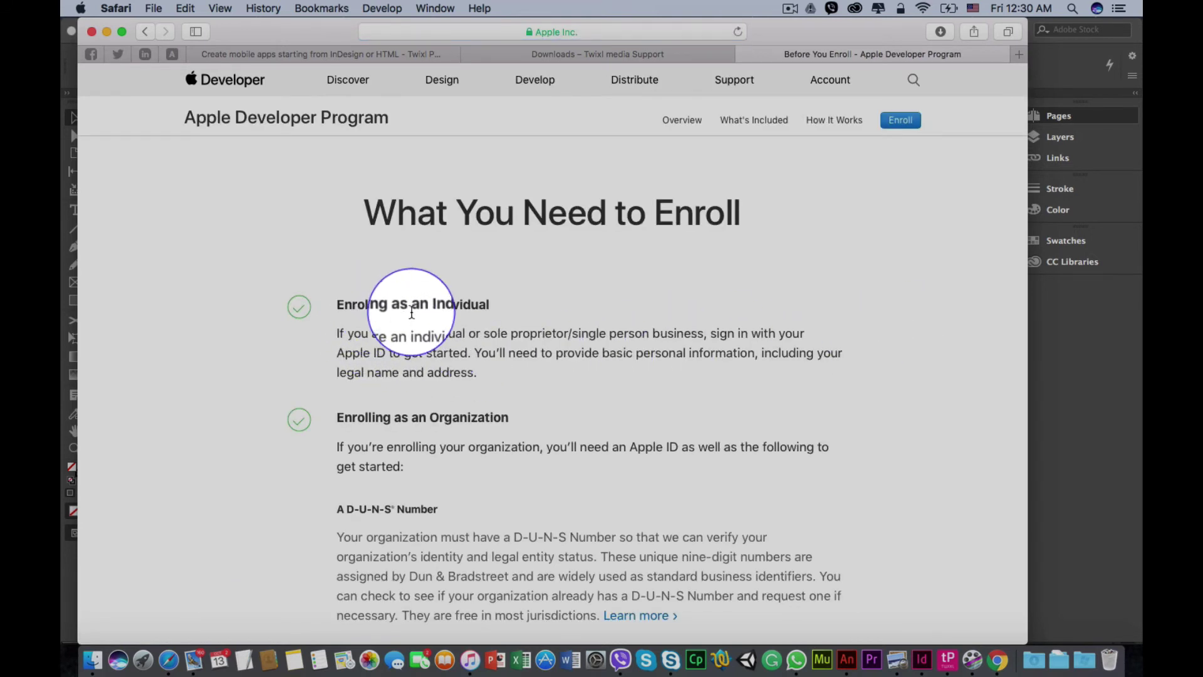
scroll(407, 307, down, 3)
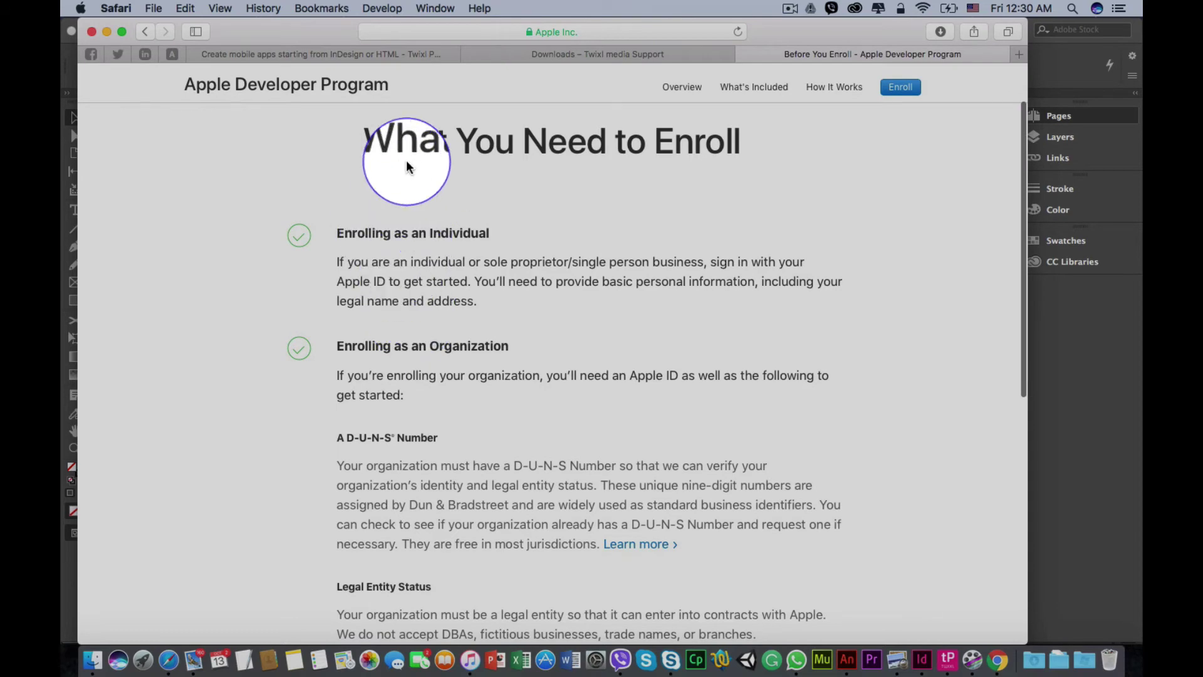
scroll(437, 269, down, 10)
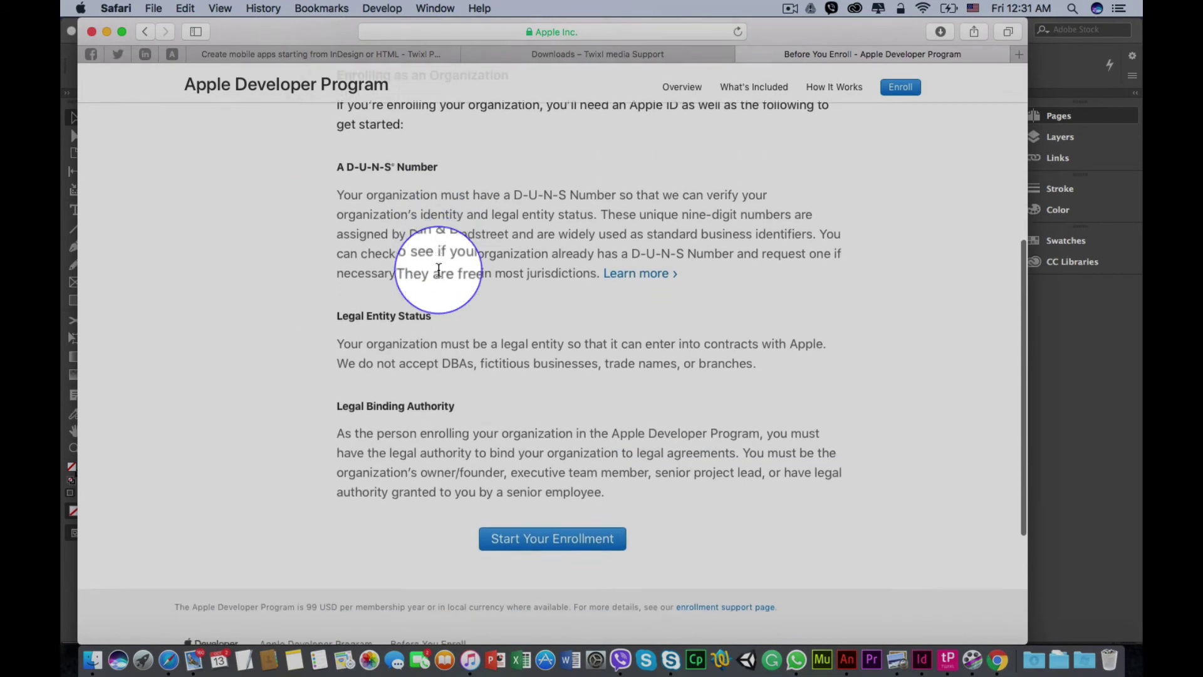
scroll(426, 266, up, 5)
scroll(430, 268, down, 5)
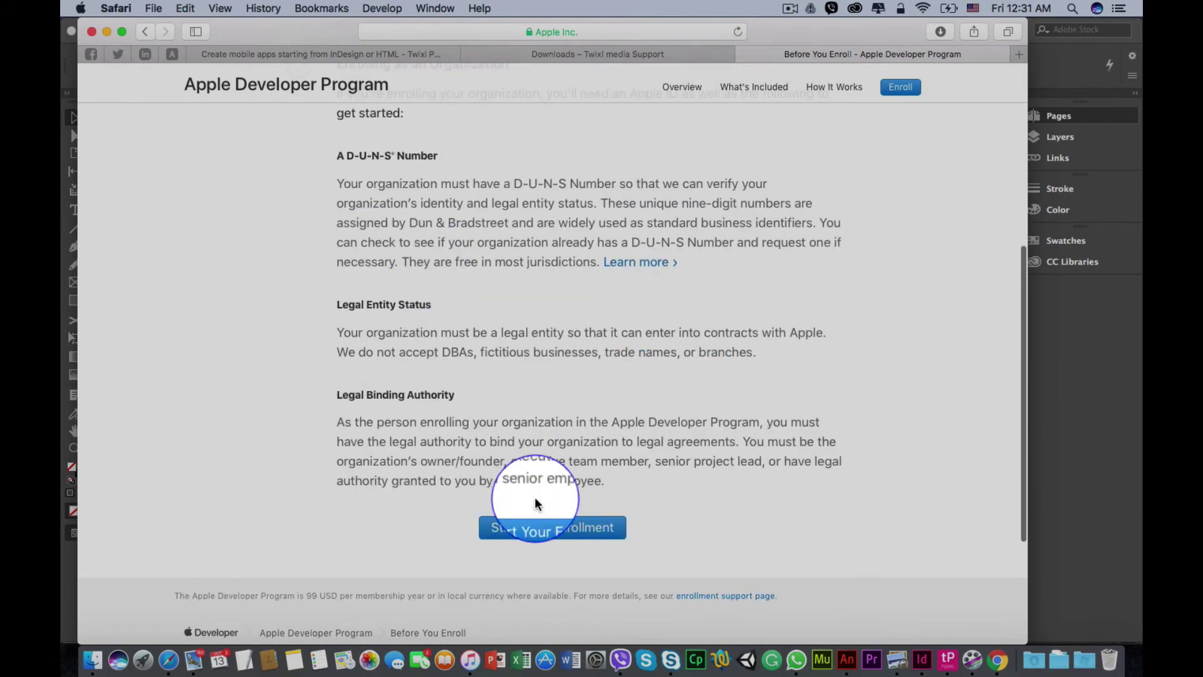
click(527, 528)
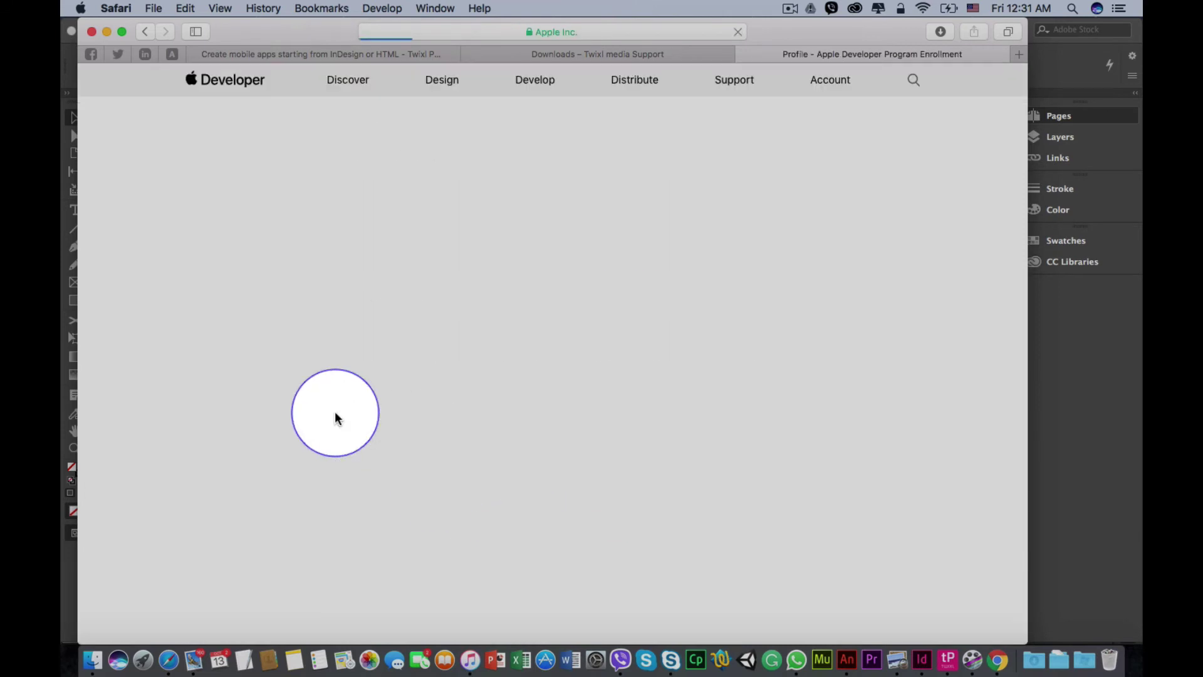
Choose Individual / Sole Proprietor / Single Person Business as the entity type and continue
scroll(335, 417, down, 4)
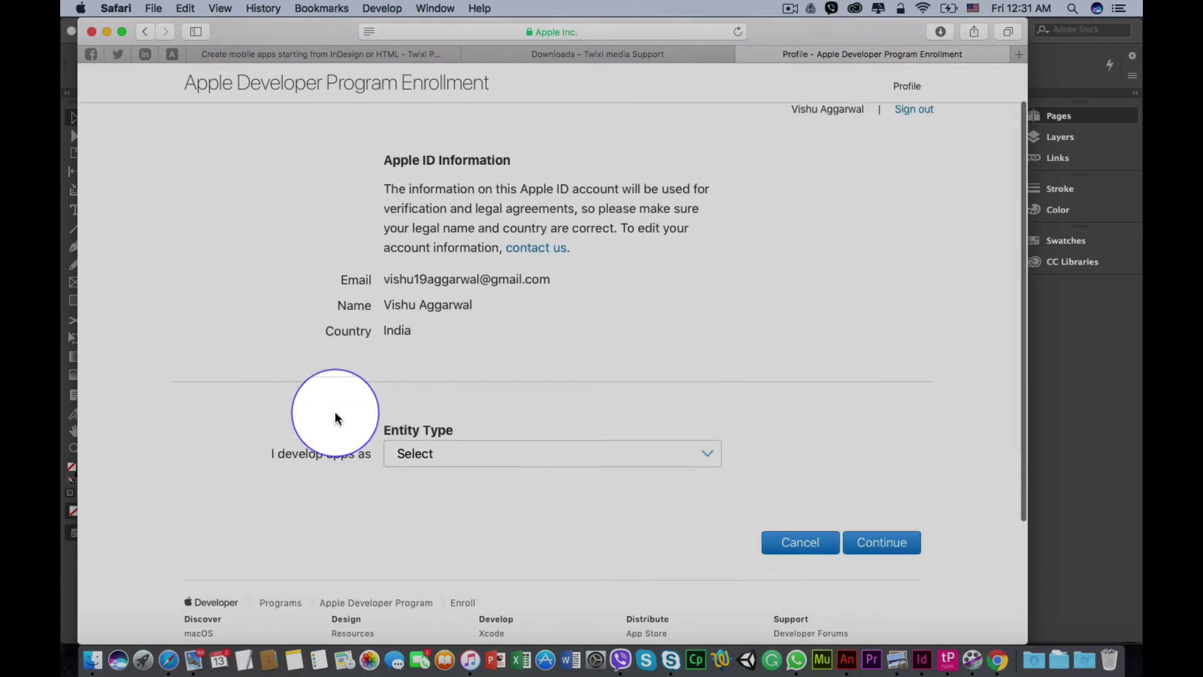
click(420, 408)
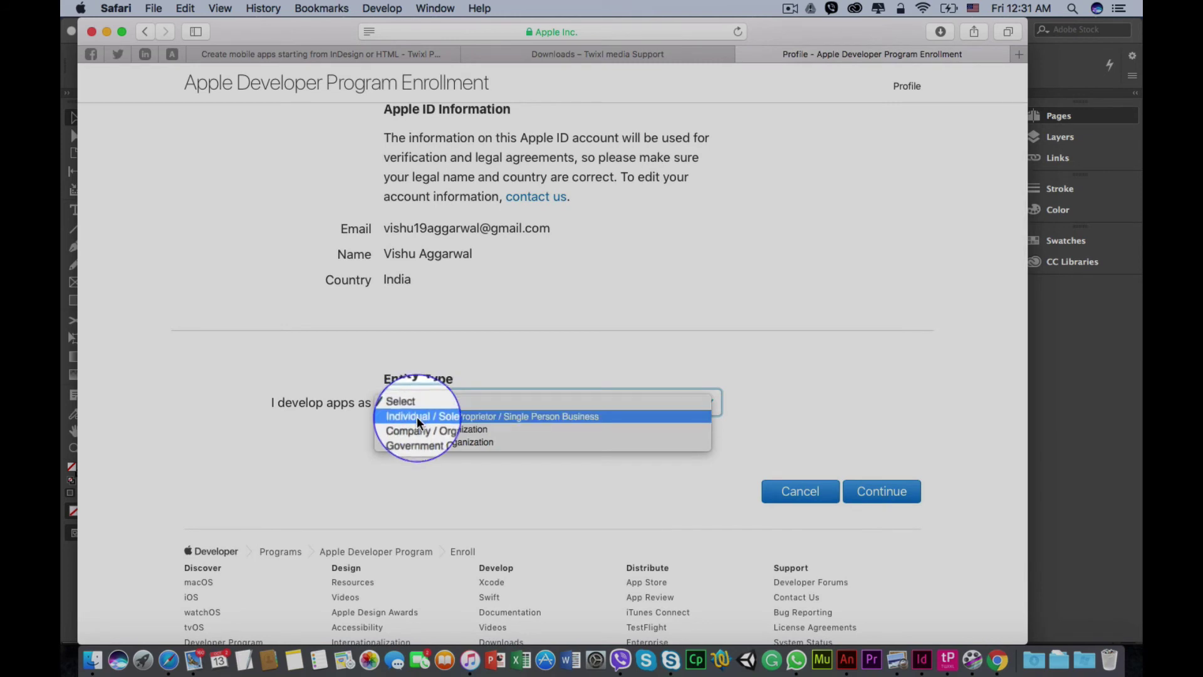
click(416, 415)
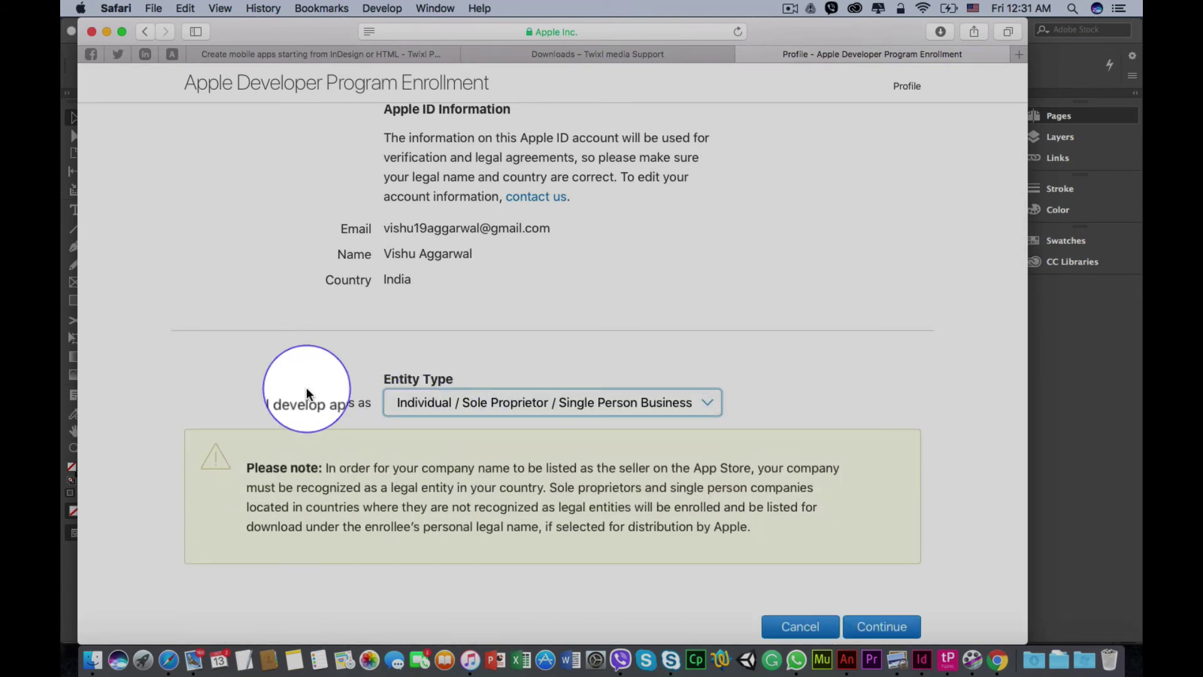
scroll(306, 386, down, 3)
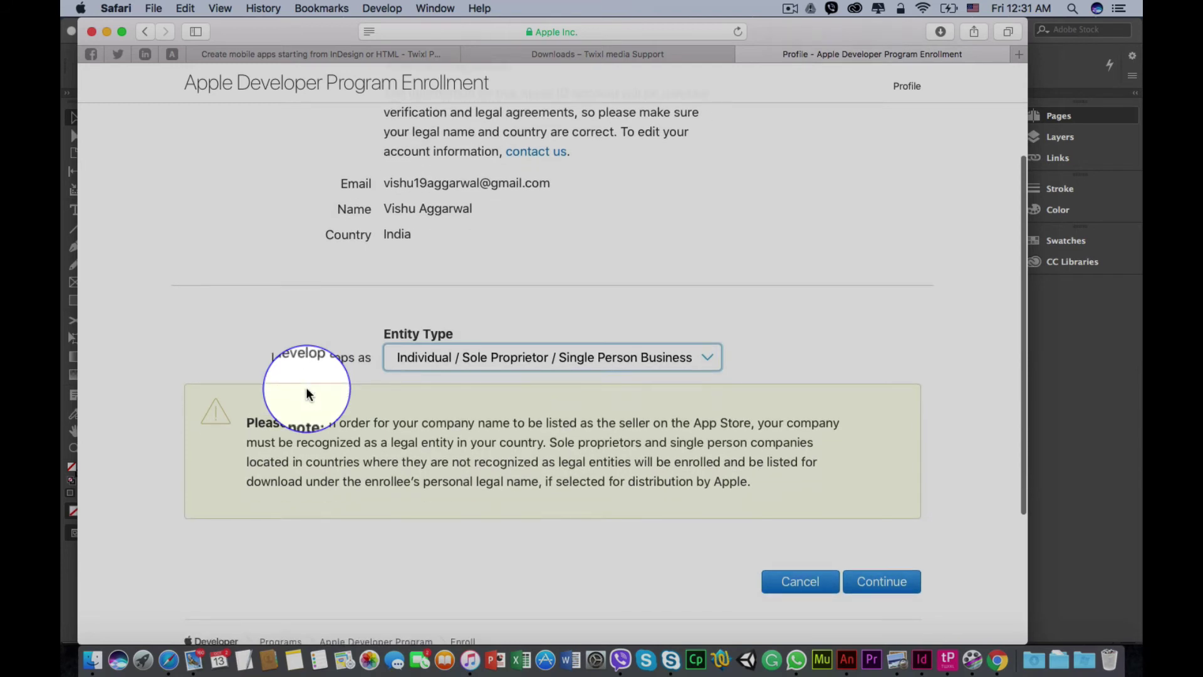
scroll(306, 393, down, 3)
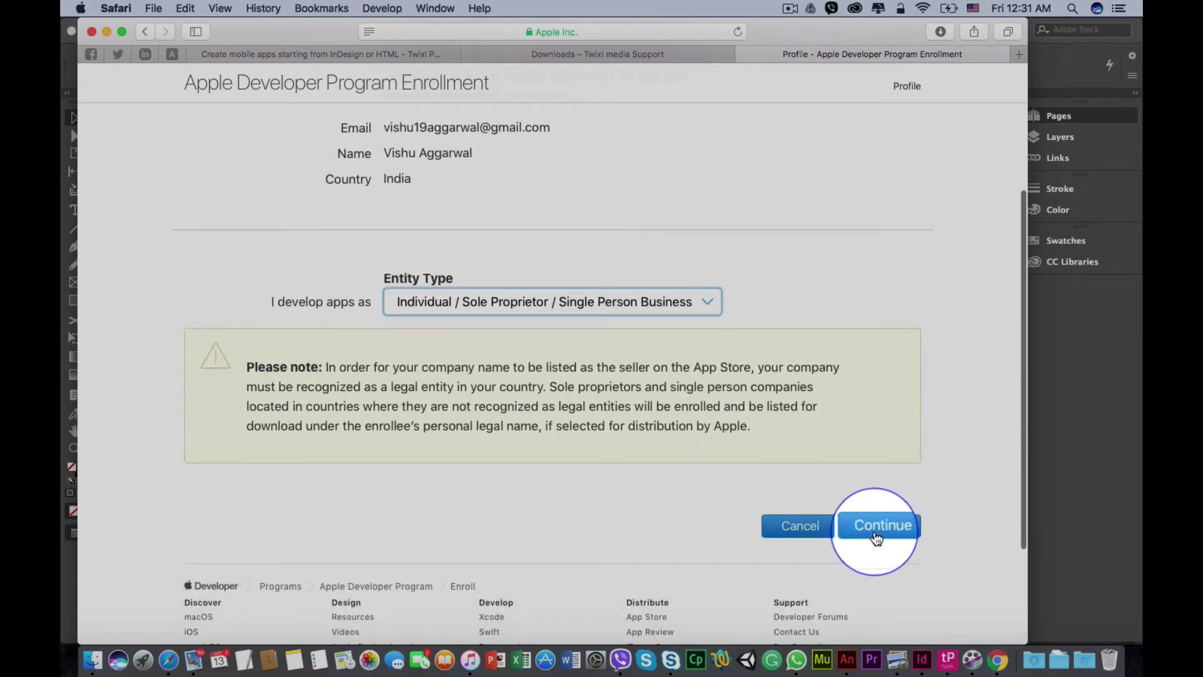
click(877, 538)
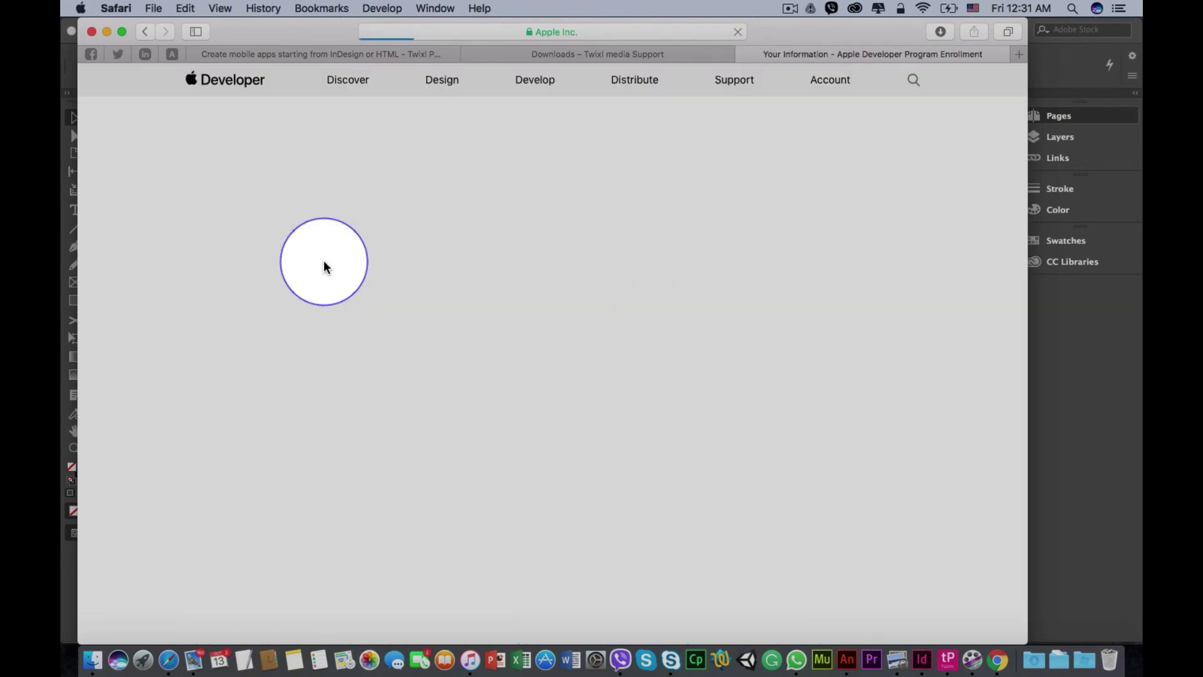
Choose the phone country code and enter the town in the address fields
scroll(324, 268, down, 5)
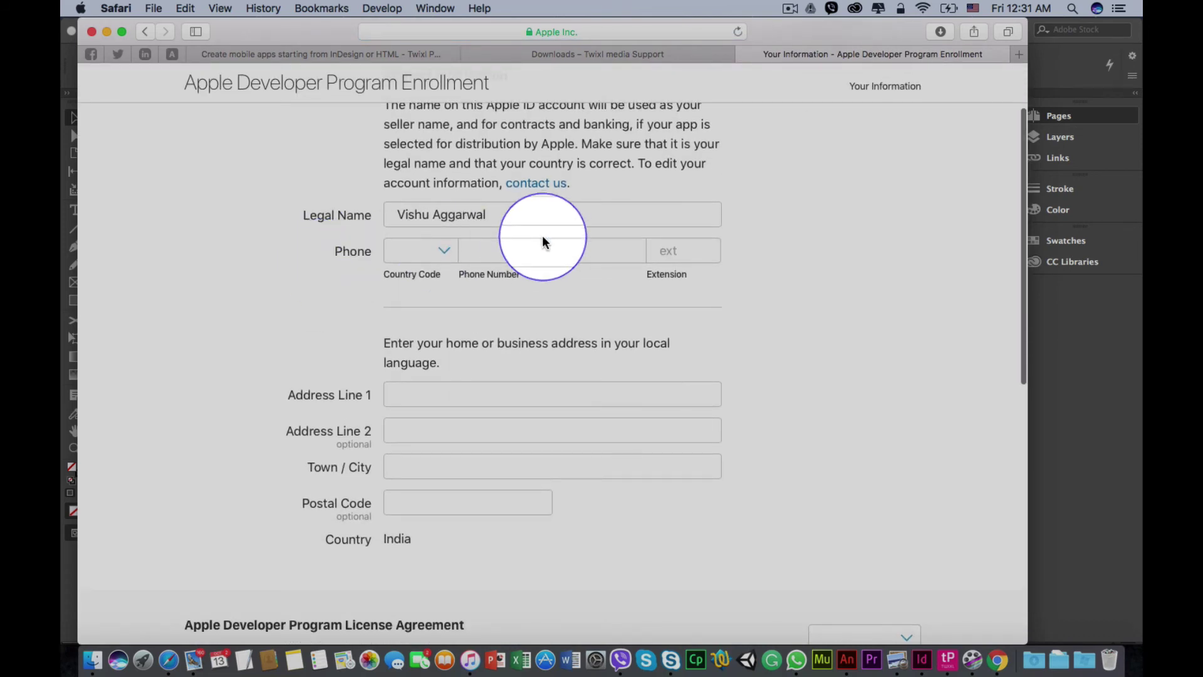
click(495, 250)
click(440, 249)
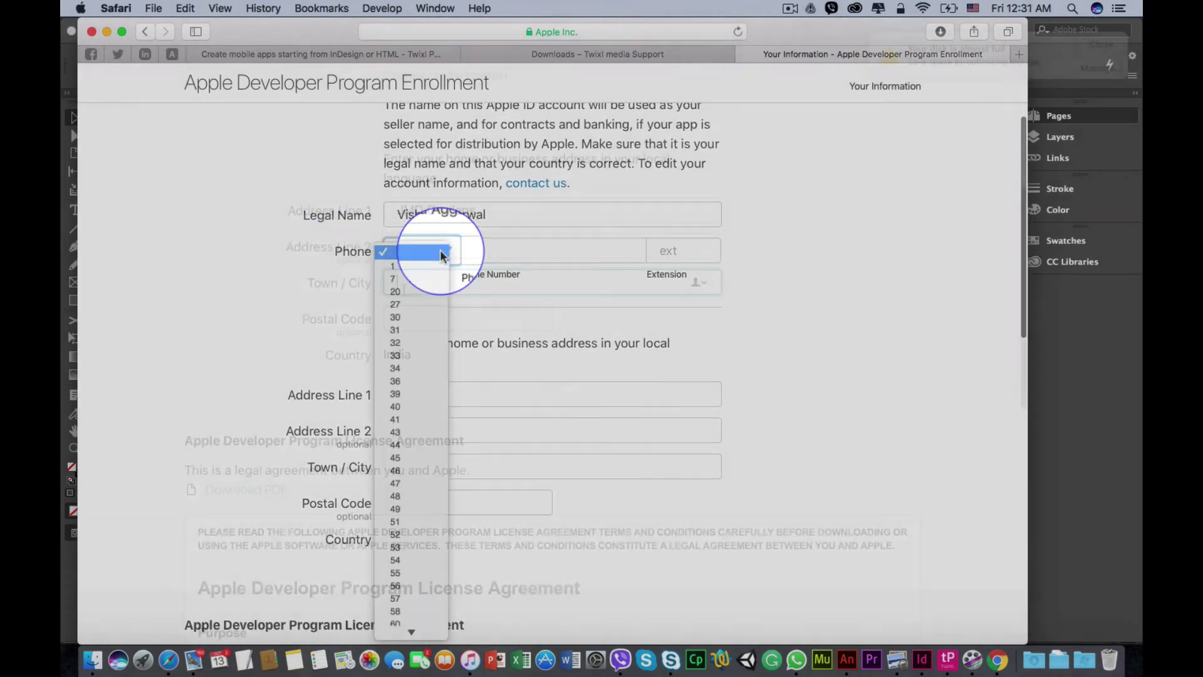
text(Delhi)
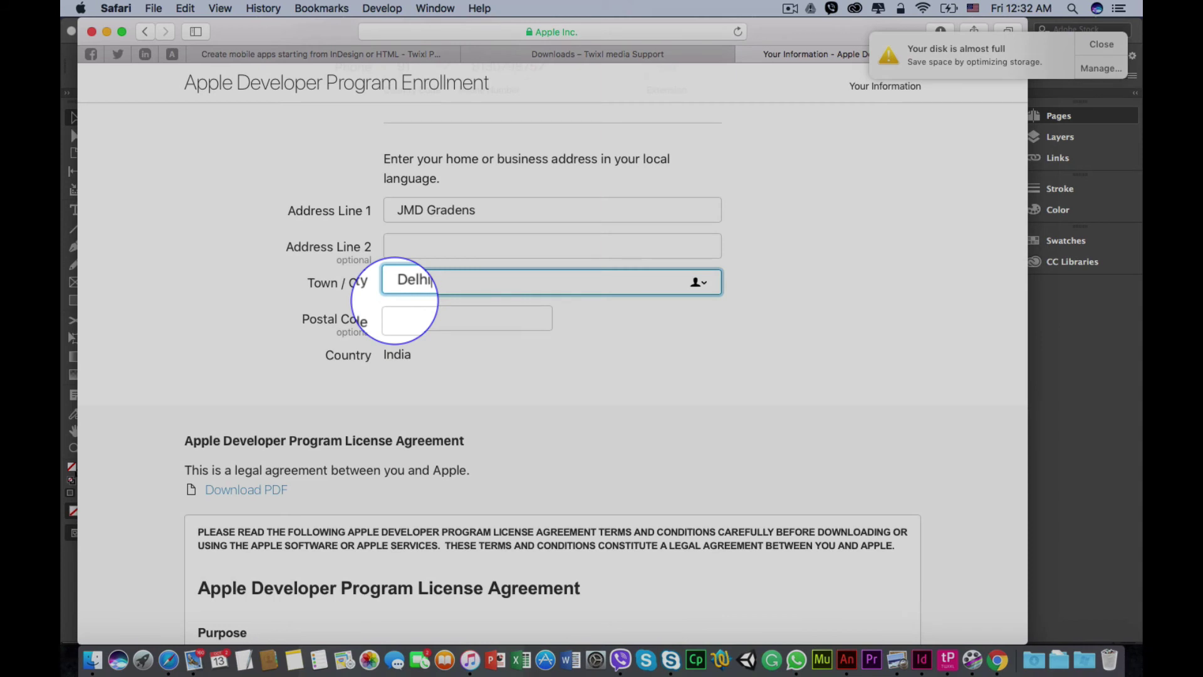
key(Tab)
Accept the Apple Developer Program License Agreement and submit the information for review
scroll(227, 323, down, 8)
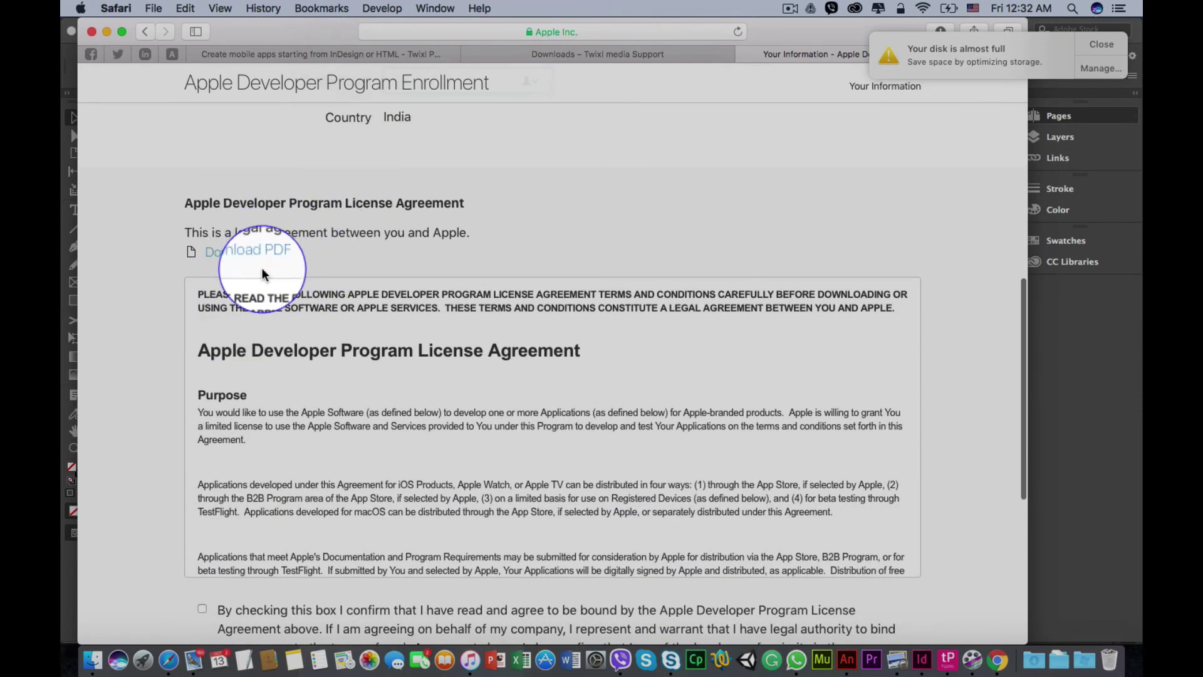
scroll(145, 464, down, 7)
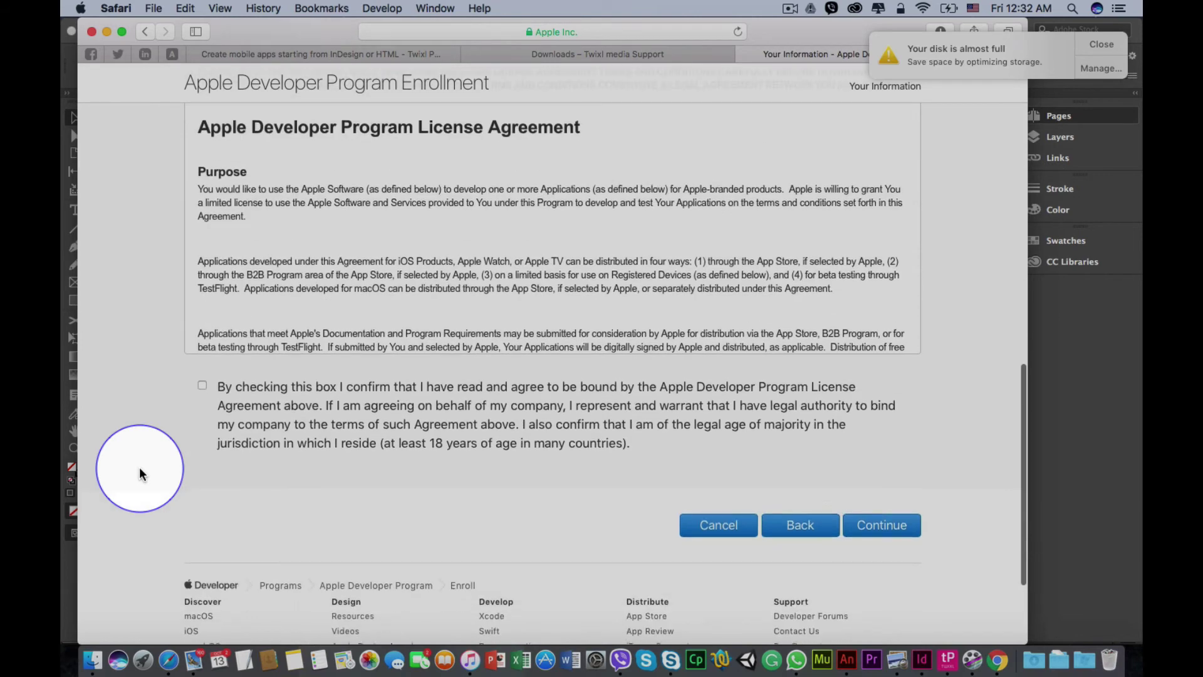
click(202, 388)
scroll(403, 222, down, 5)
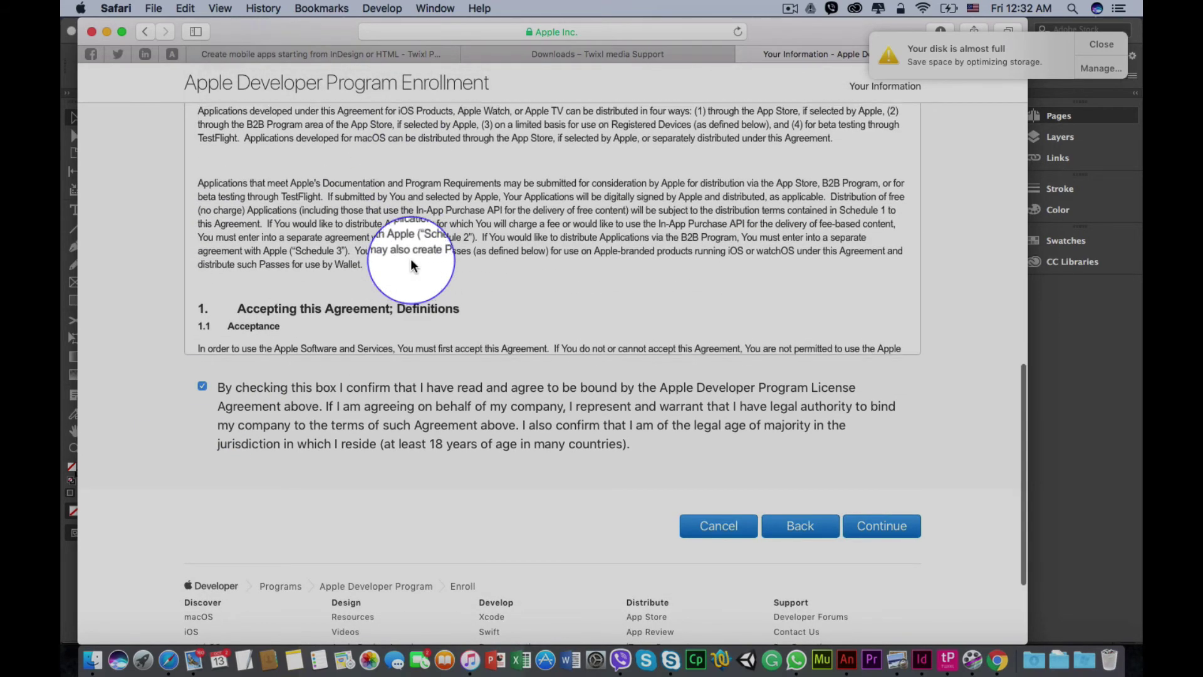
click(917, 529)
click(1100, 43)
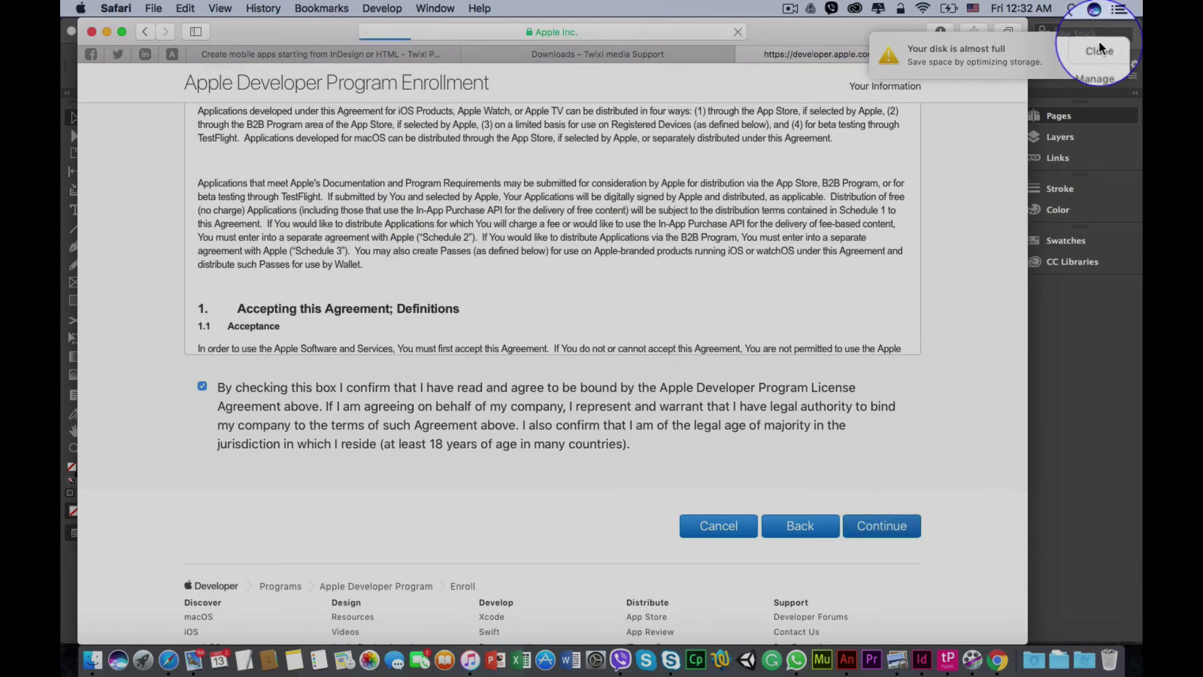
Review the enrollment summary and continue to the US$ 99 one-year purchase page
scroll(377, 264, down, 6)
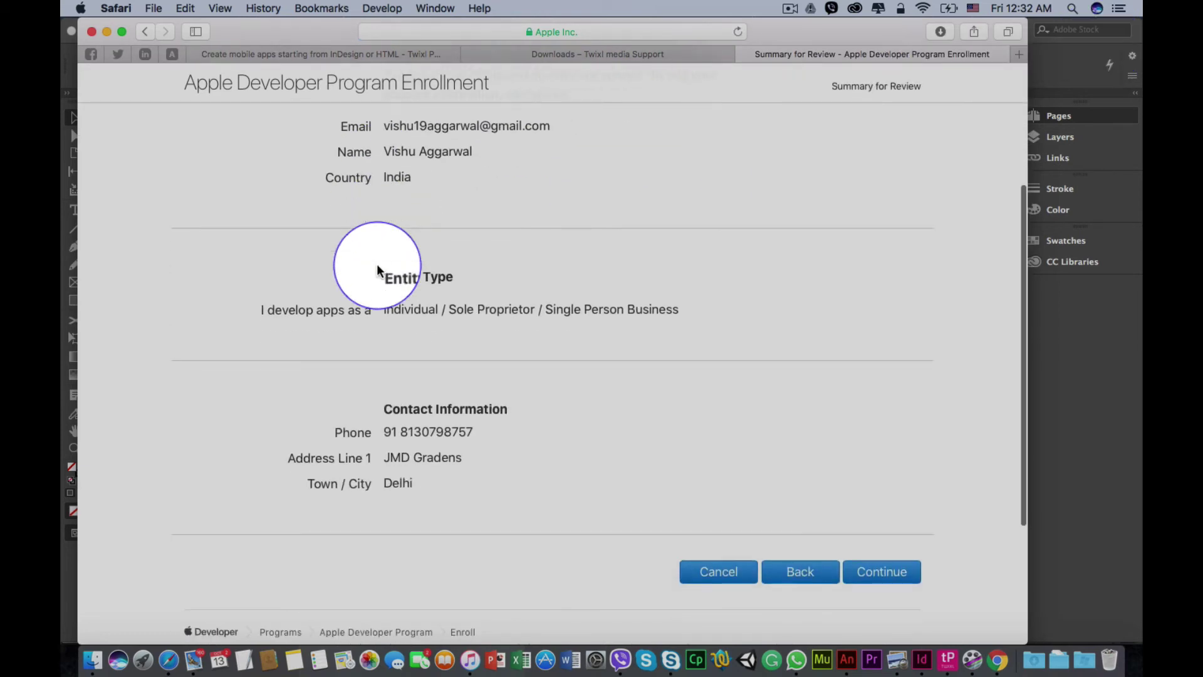
scroll(377, 265, down, 3)
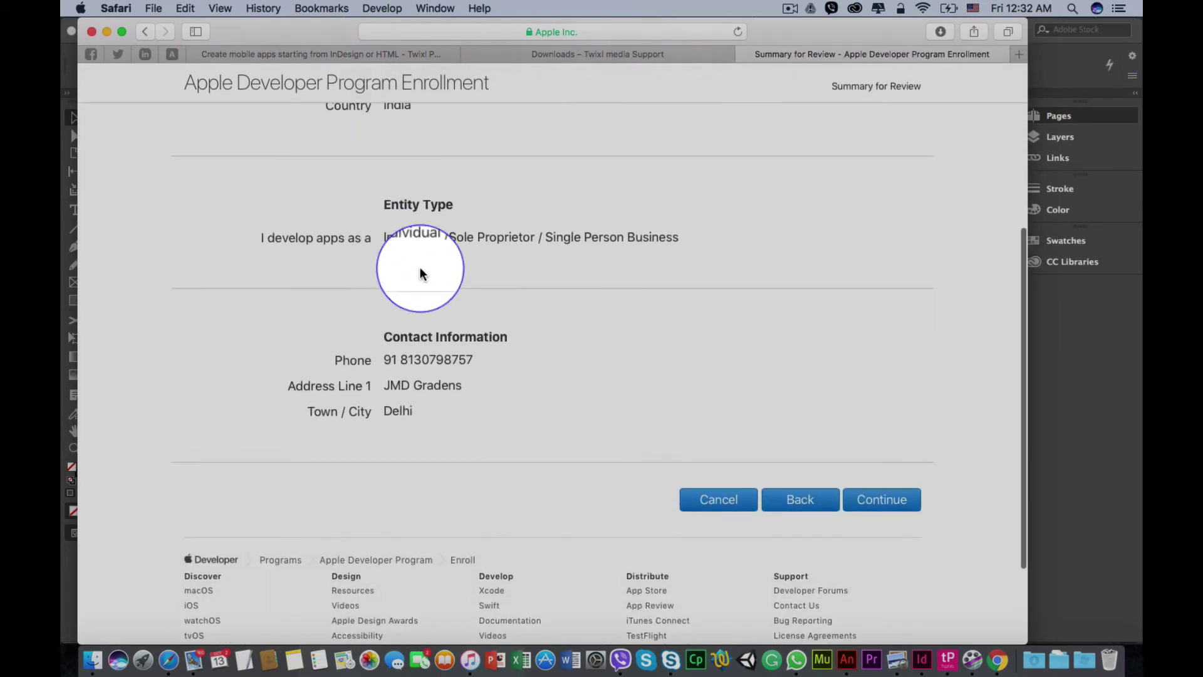
click(884, 499)
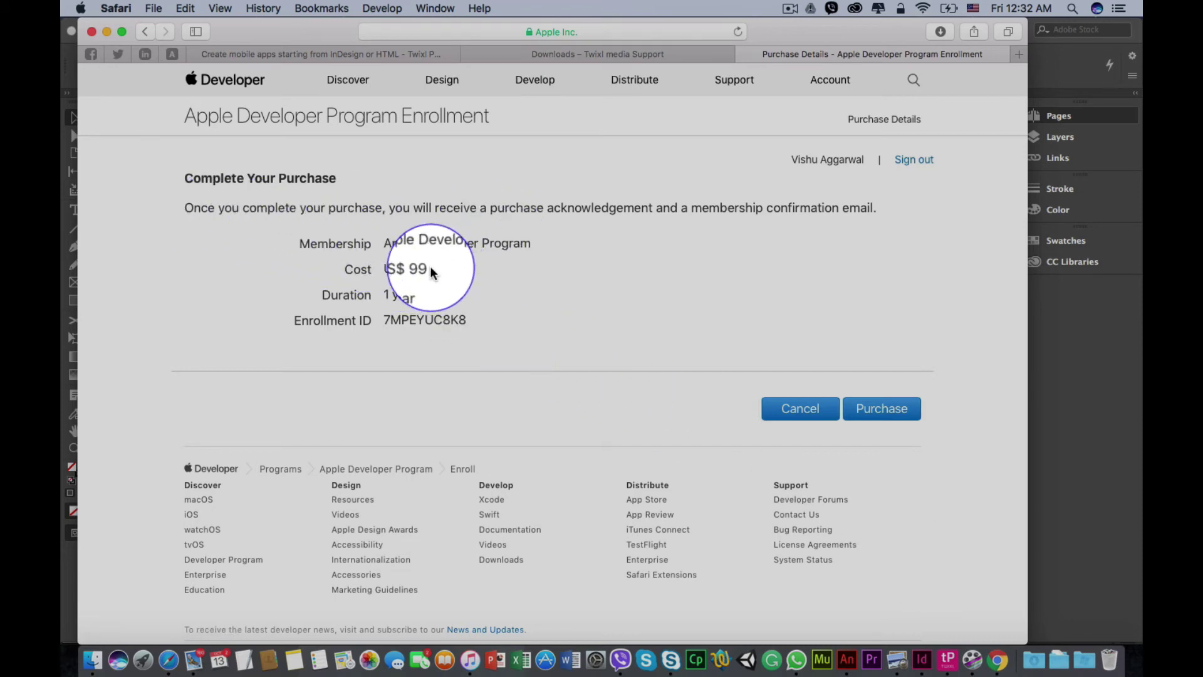
drag(431, 271, 383, 265)
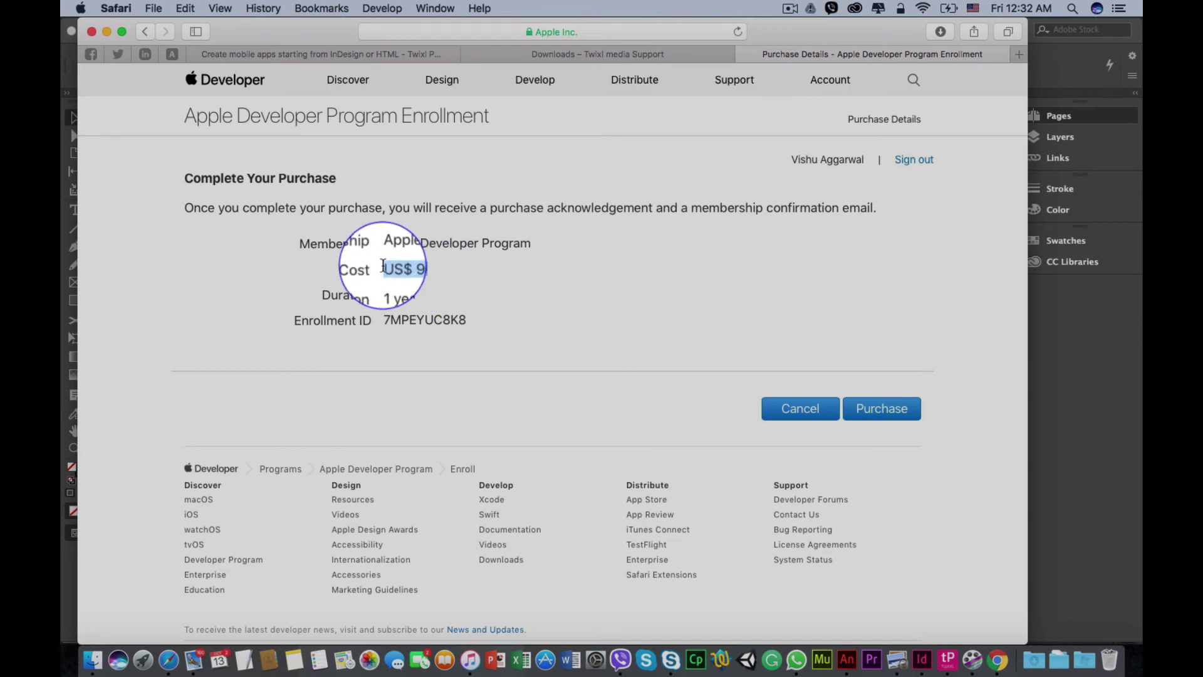
click(425, 272)
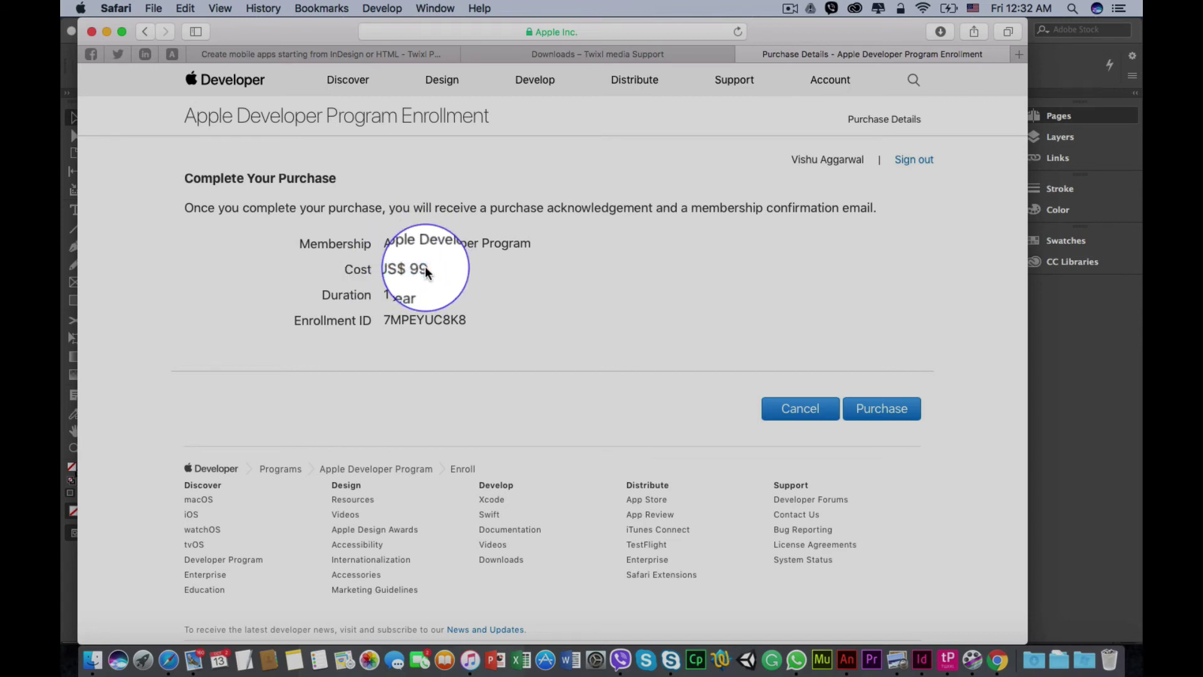
drag(433, 270, 381, 264)
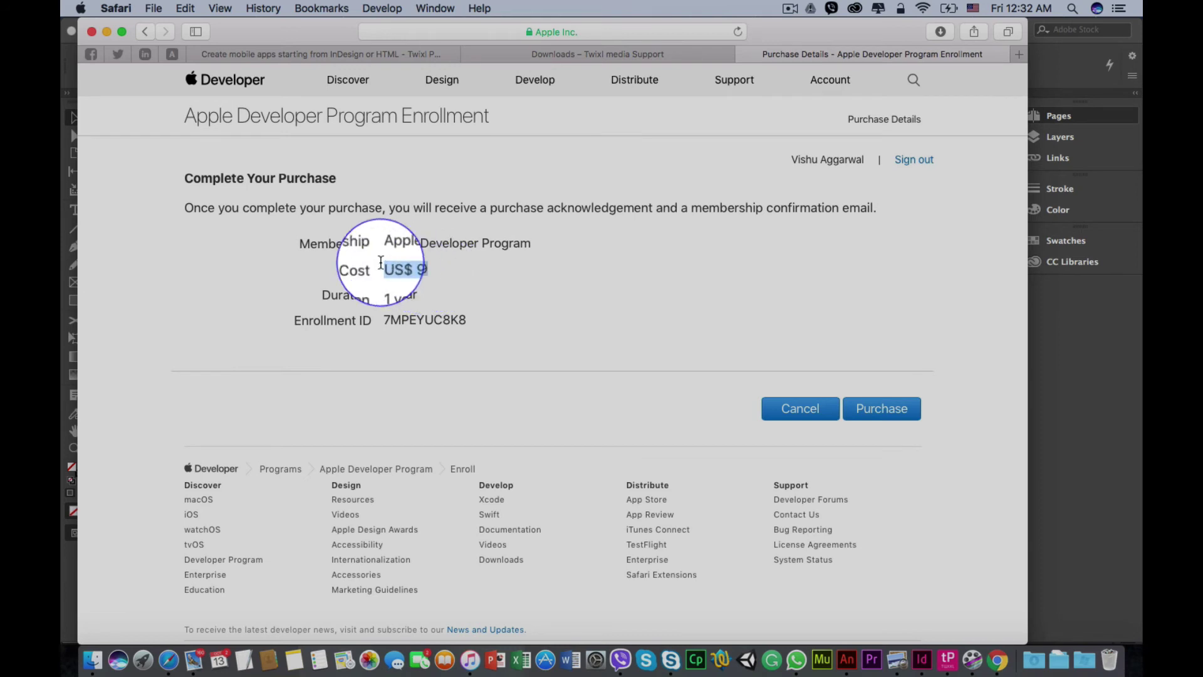
click(351, 290)
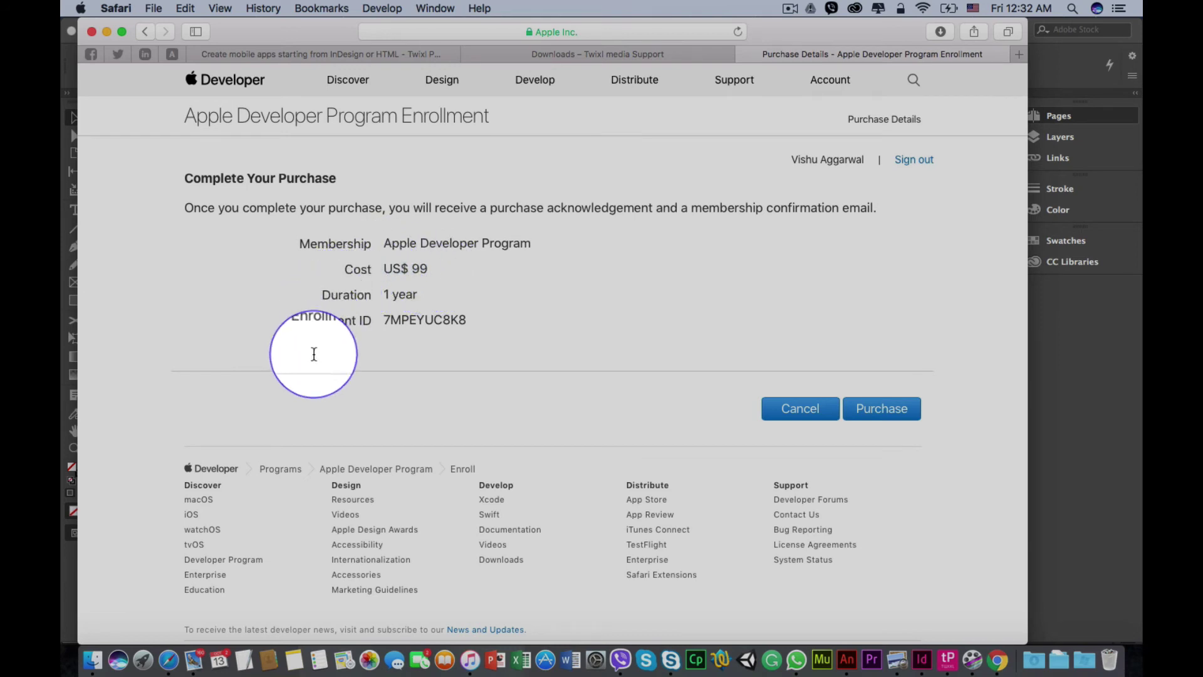
drag(412, 295, 359, 289)
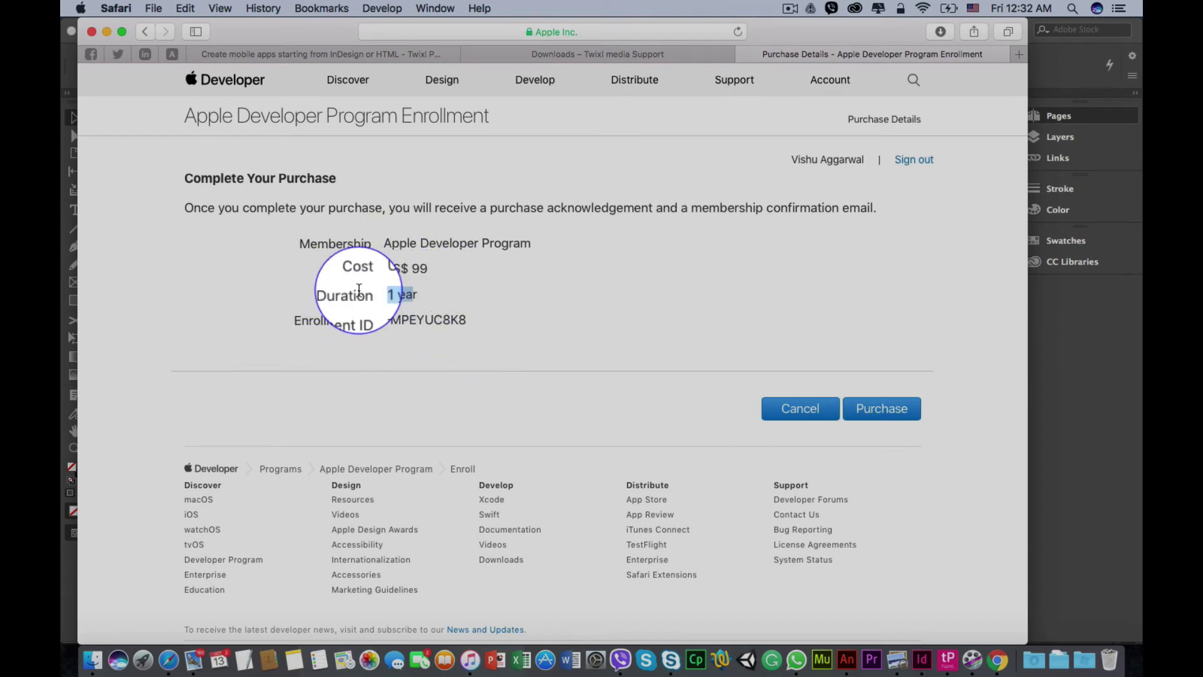
drag(460, 319, 305, 301)
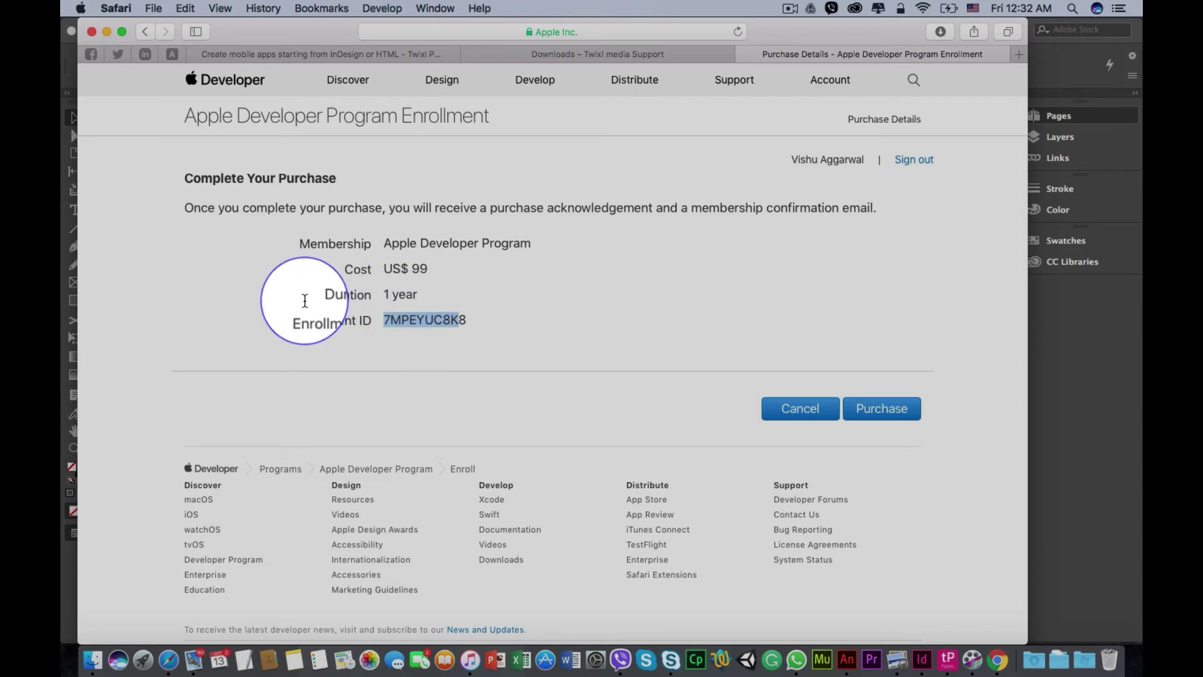
click(446, 297)
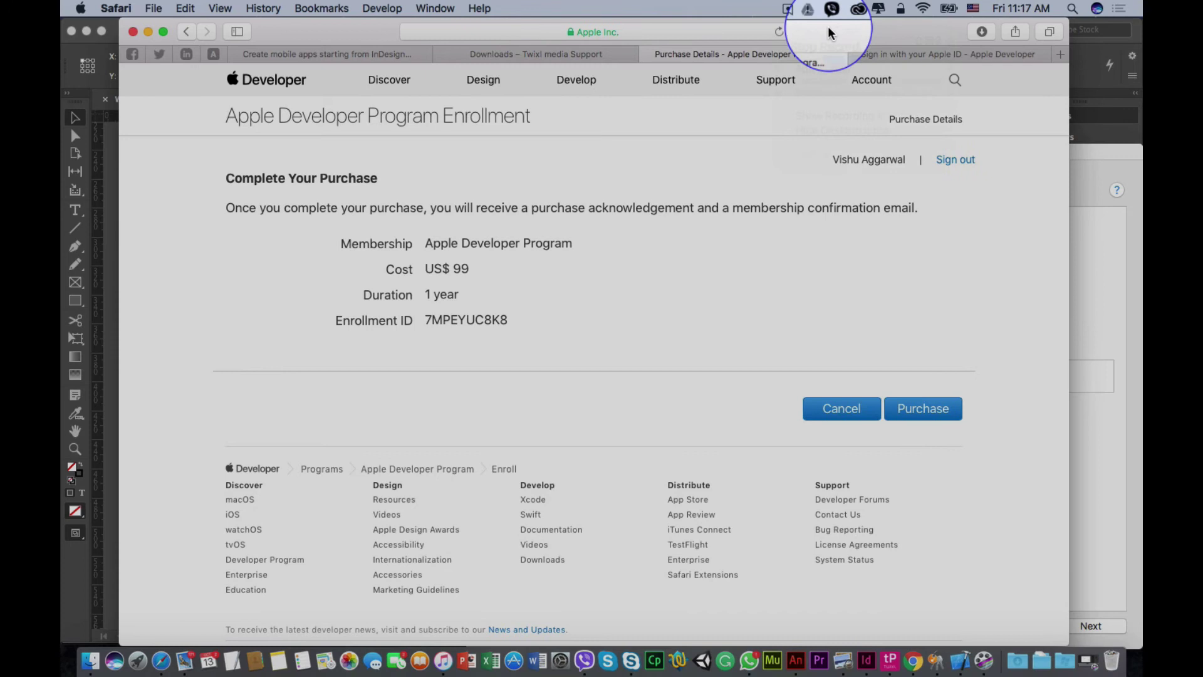
drag(828, 27, 794, 27)
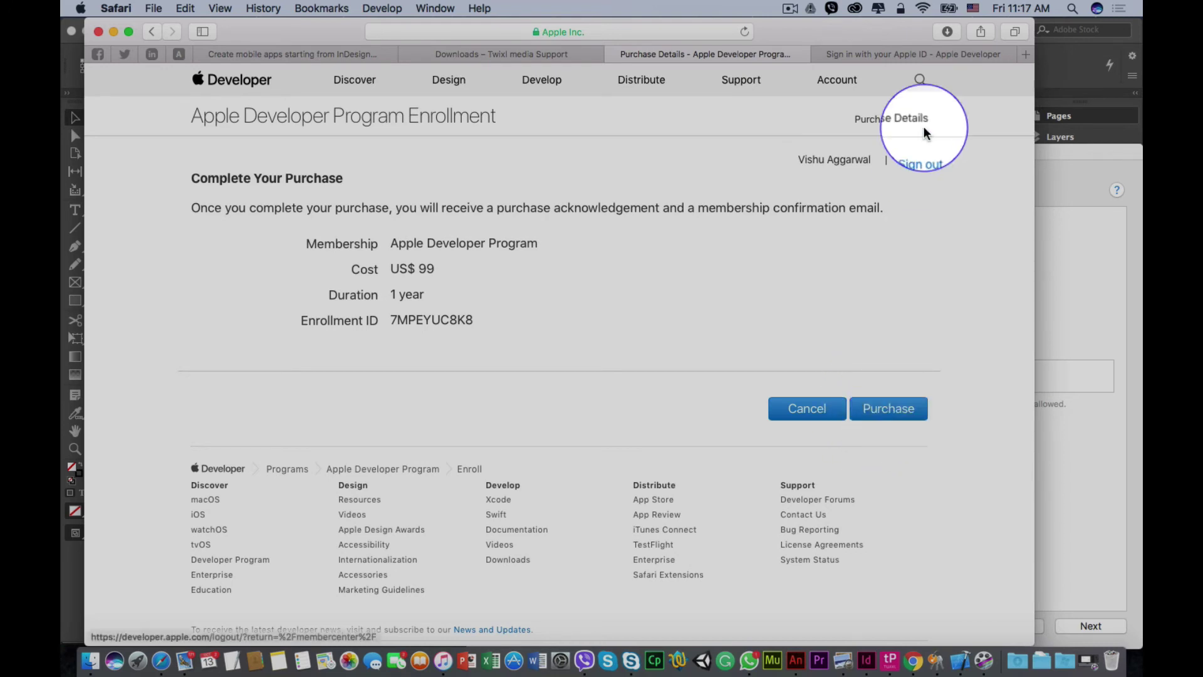
Sign in on the other tab's Apple Developer page with the prefilled Apple ID and password
click(867, 56)
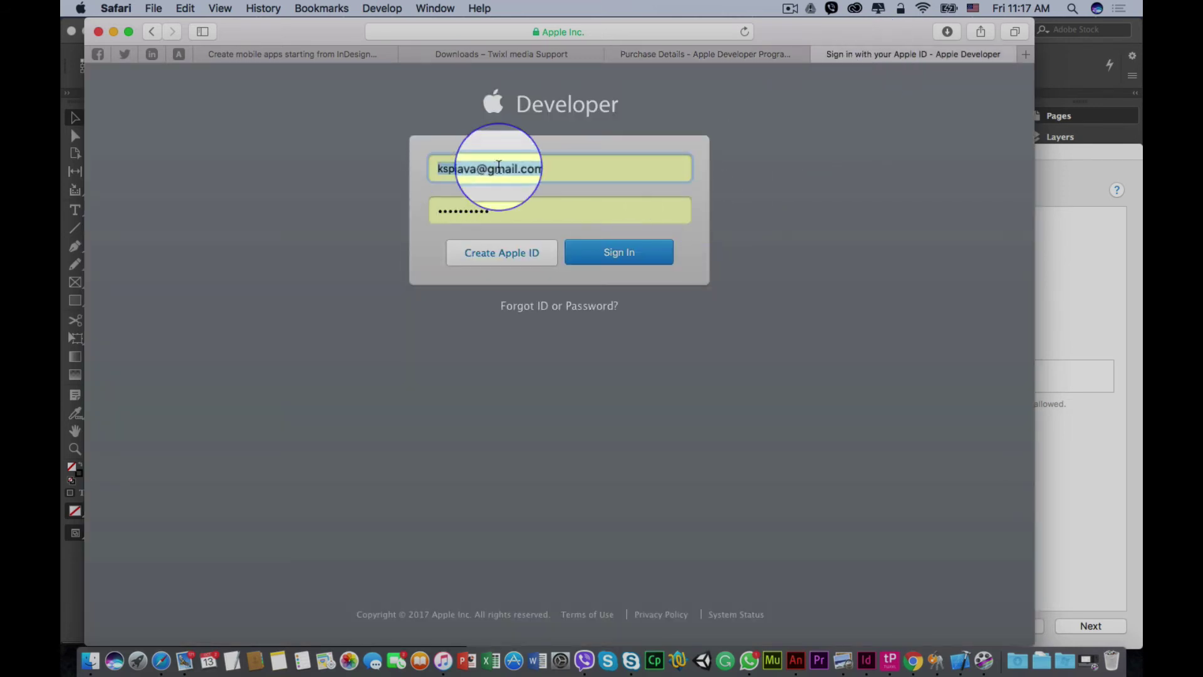
click(532, 199)
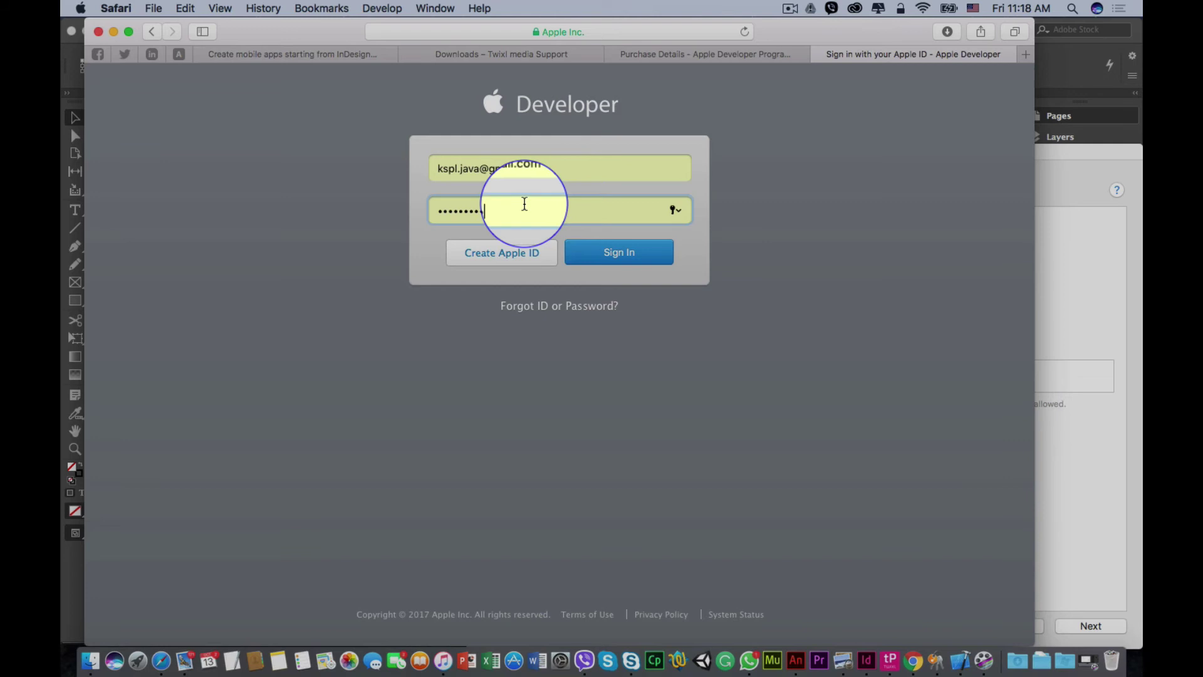
click(604, 261)
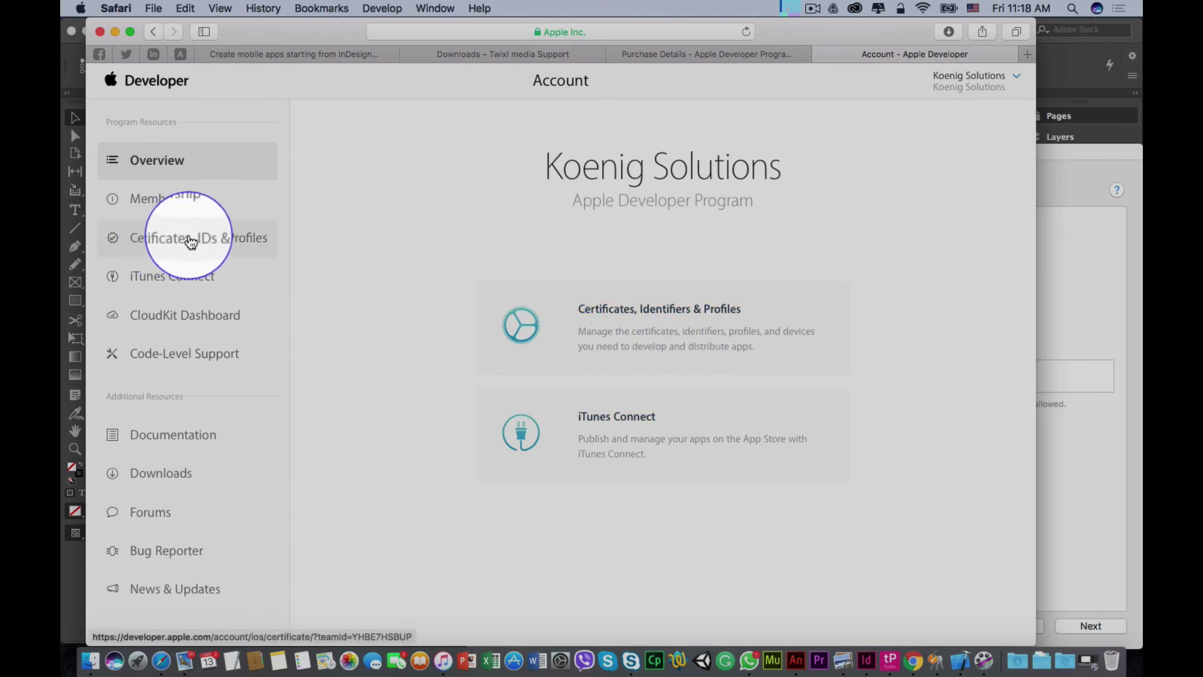
Open Certificates, Identifiers & Profiles and look over the three iOS certificates
click(663, 345)
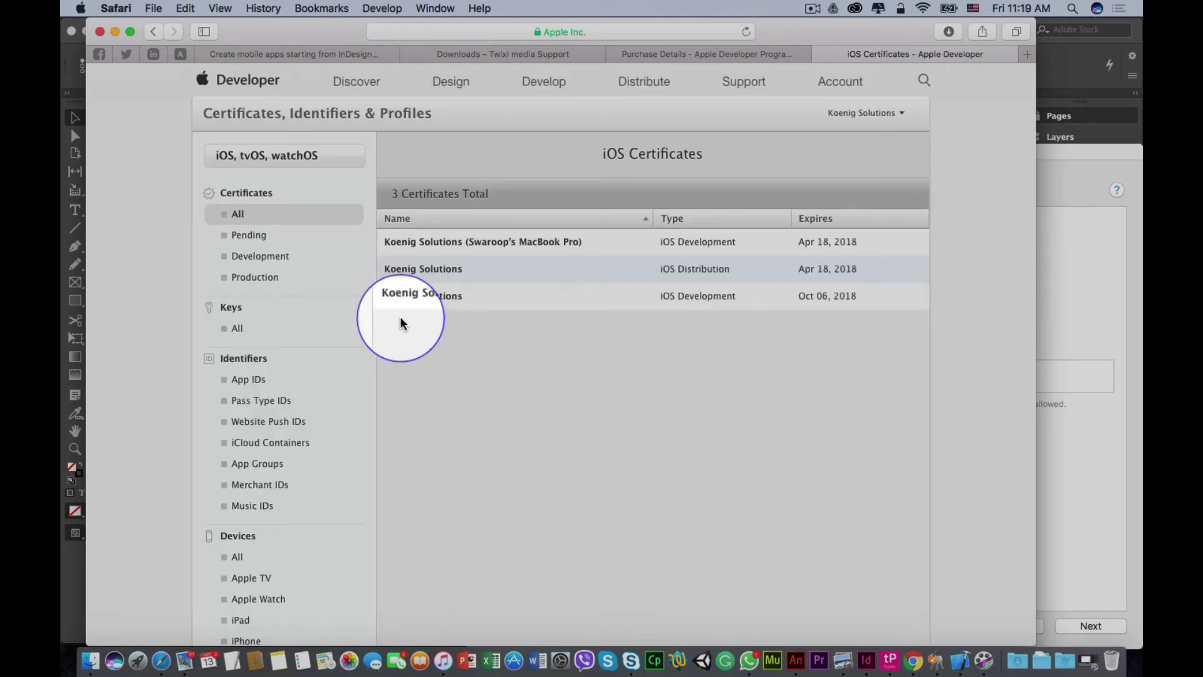
scroll(158, 371, down, 1)
scroll(159, 371, down, 1)
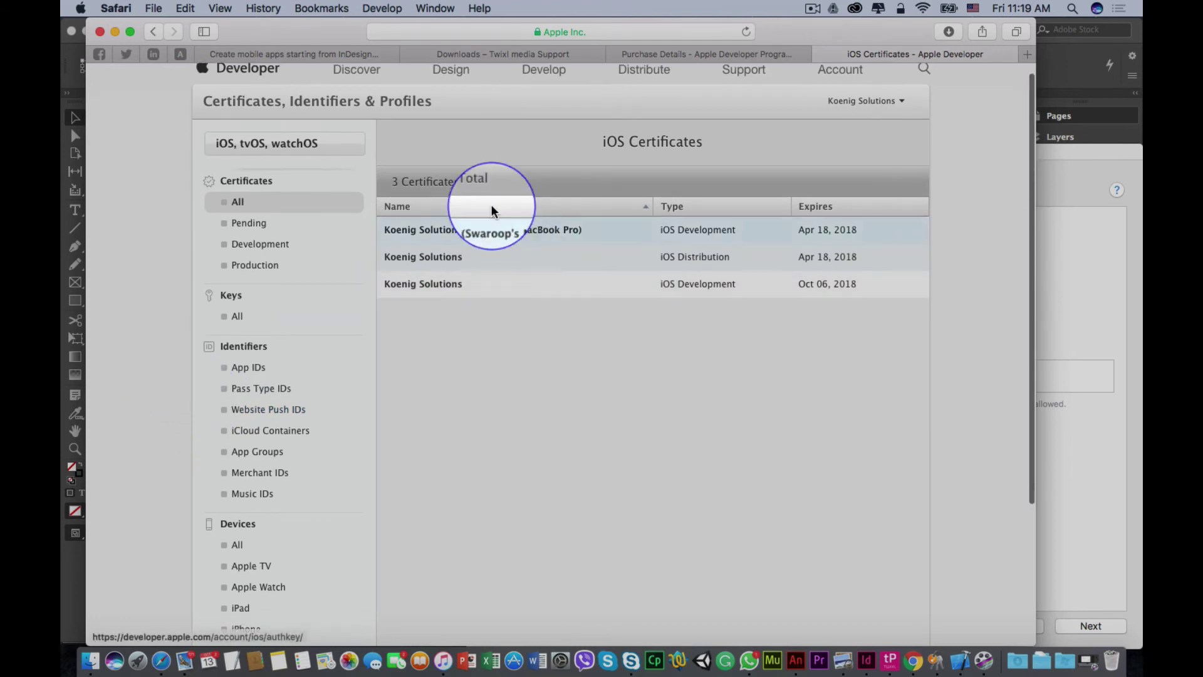
scroll(488, 326, down, 2)
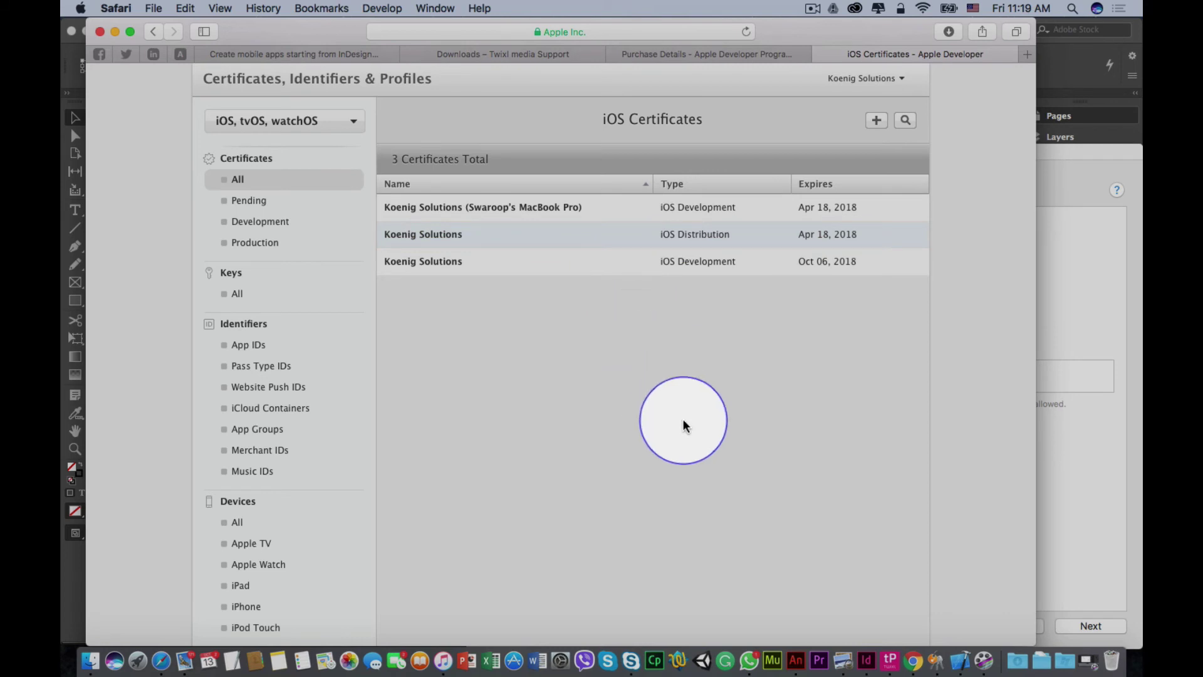
Open Keychain Access, reposition its window, and bring the iOS Certificates page back in front
click(934, 667)
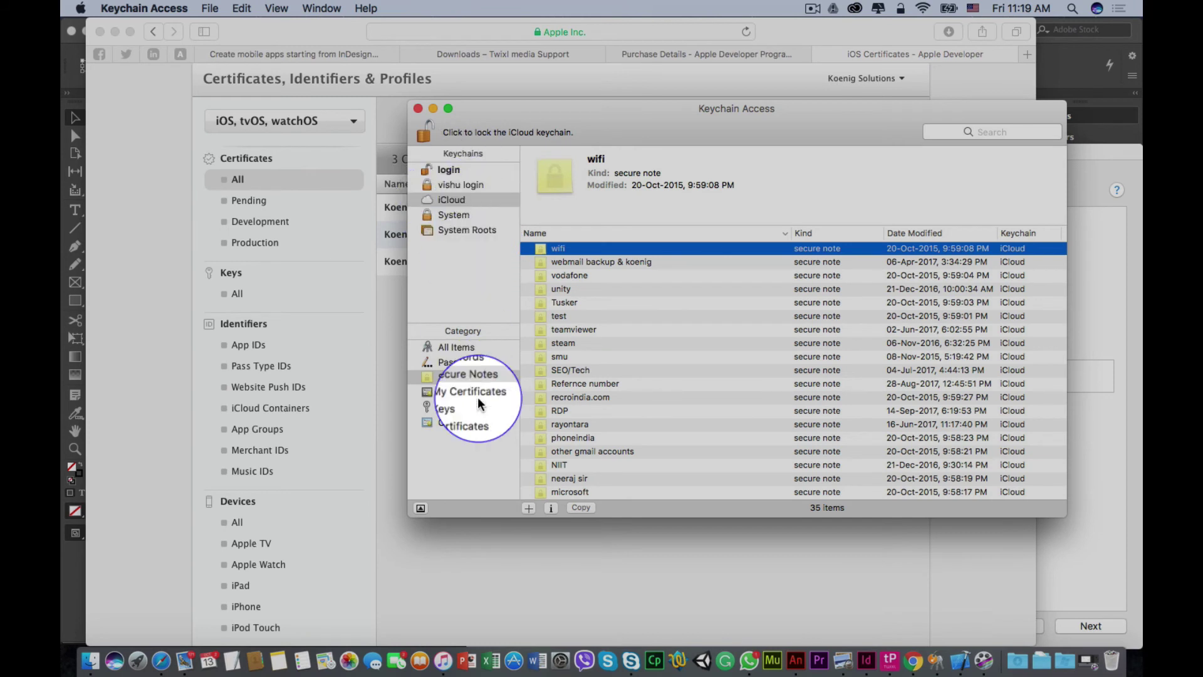
click(144, 9)
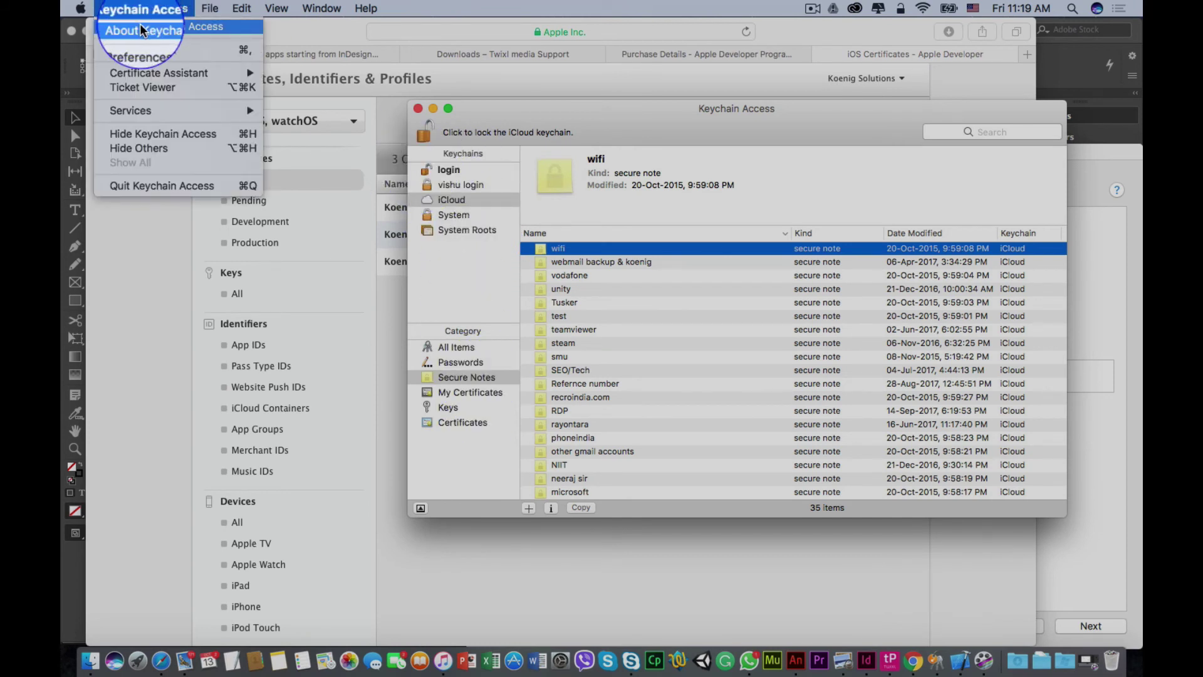
click(139, 6)
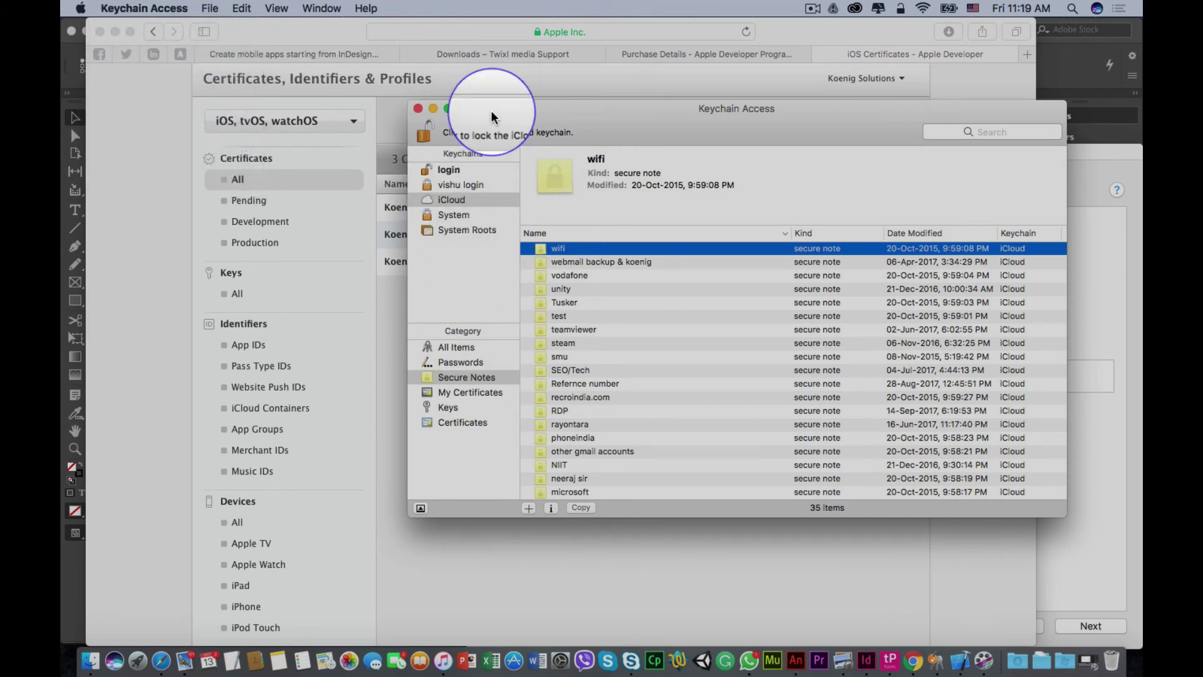
drag(582, 129, 821, 204)
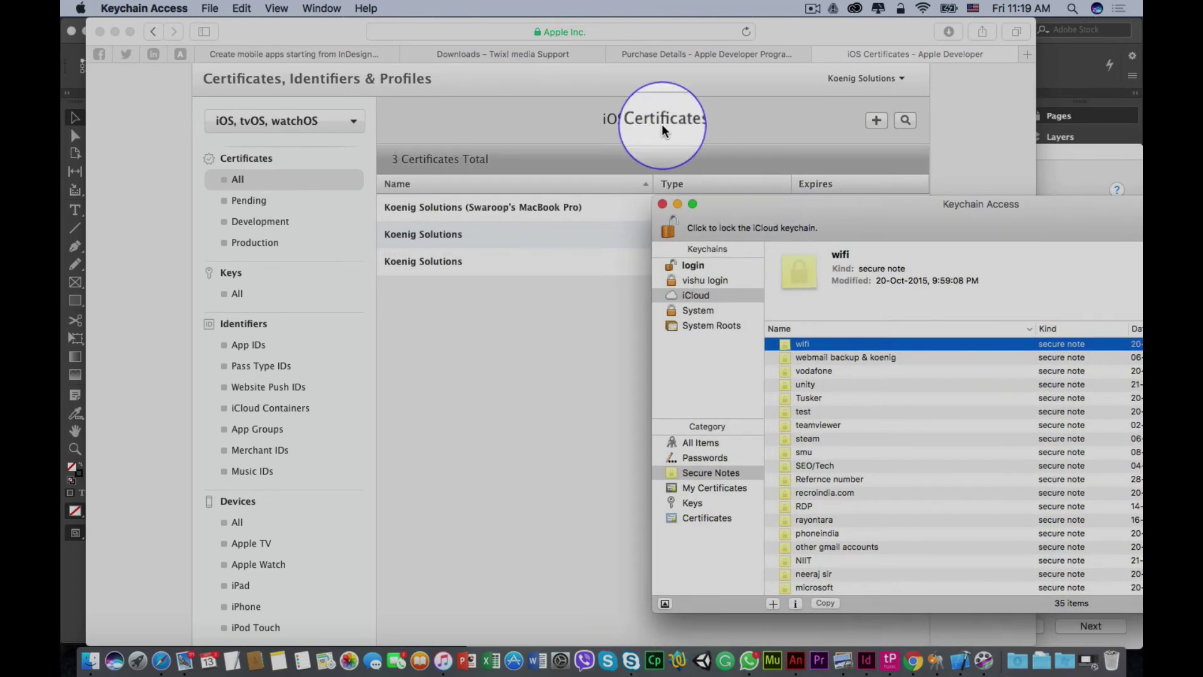
click(662, 123)
click(1073, 218)
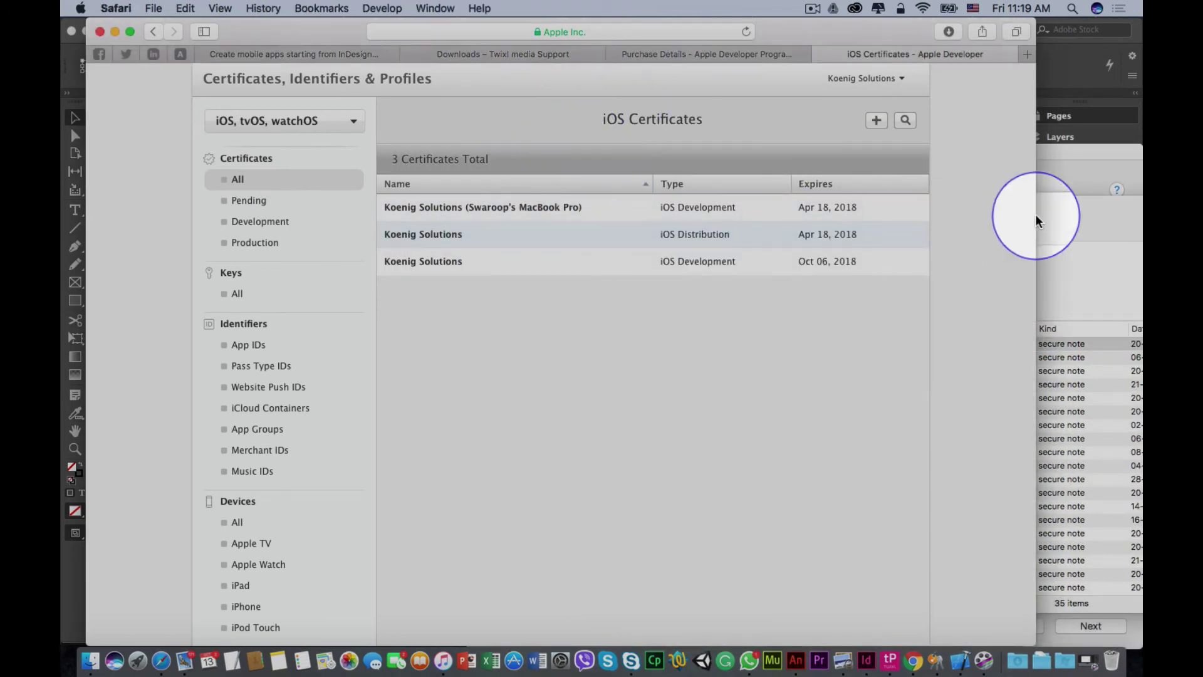
click(918, 281)
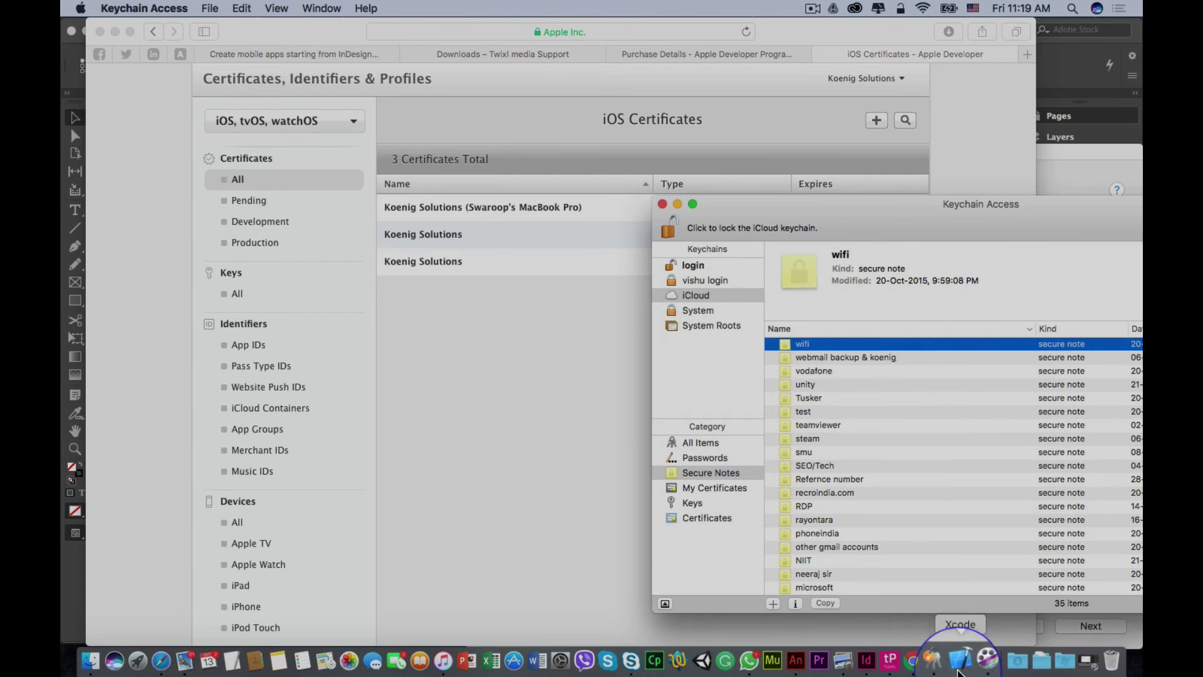
click(559, 413)
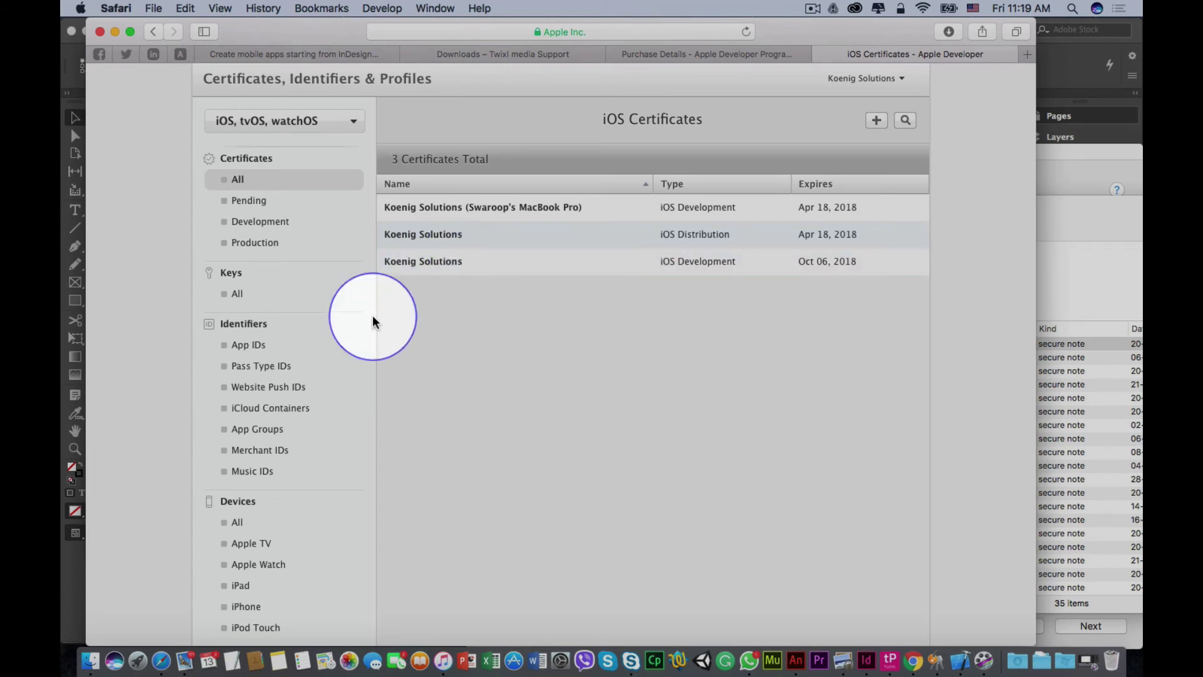
Open the iOS App IDs list under Identifiers, showing 25 registered App IDs
scroll(154, 301, down, 5)
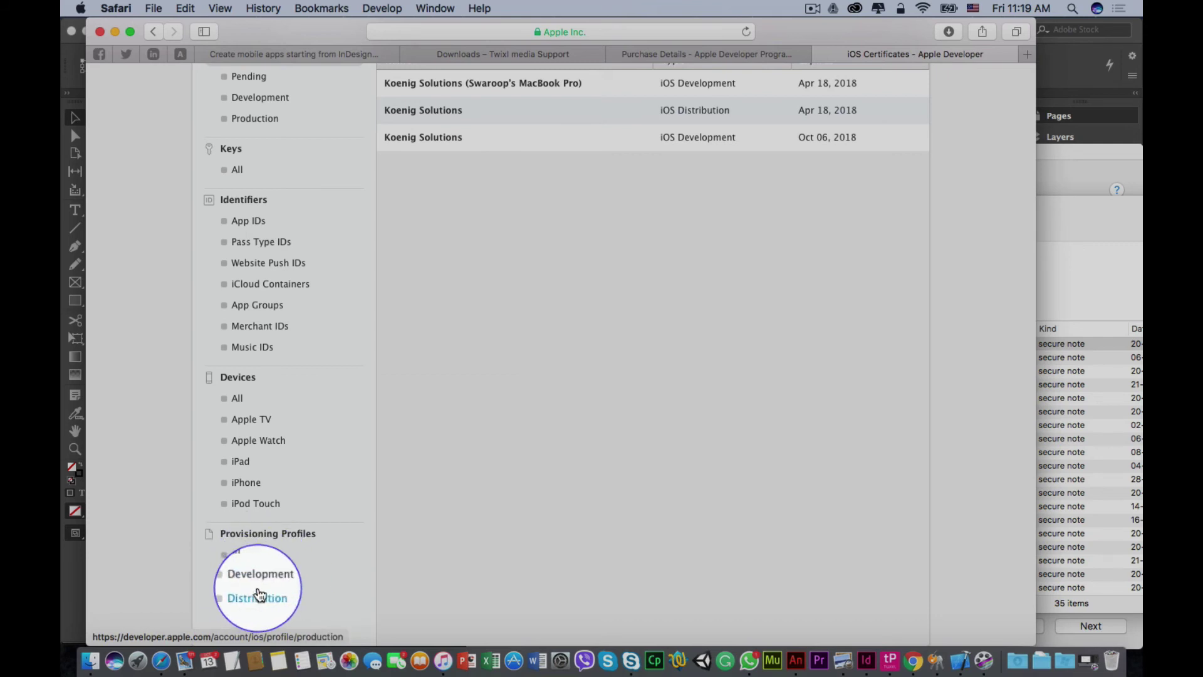
scroll(385, 479, up, 3)
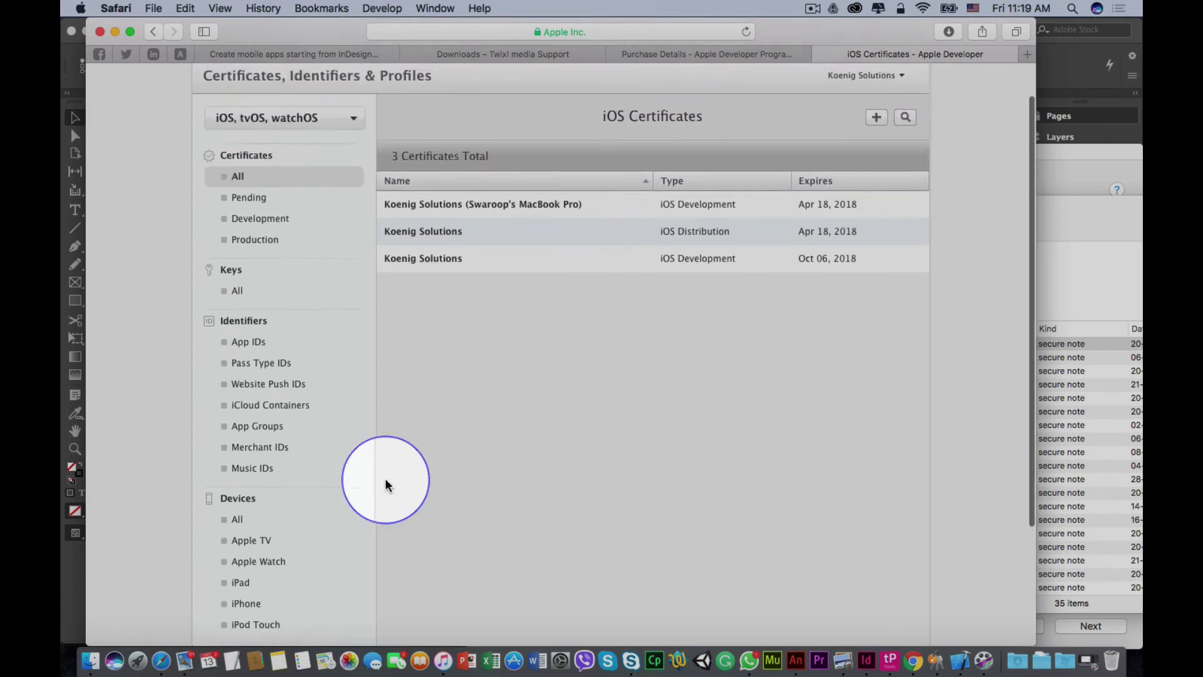
click(250, 370)
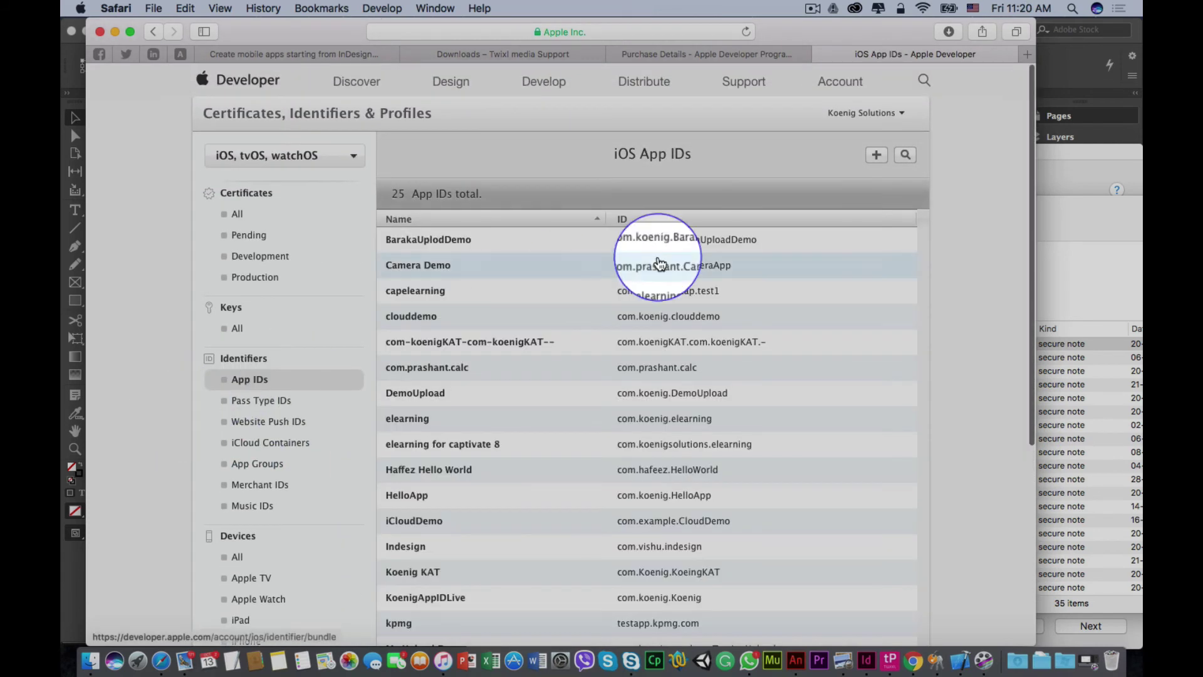
Start registering a new iOS App ID and enter Two Wheels as its name
click(877, 156)
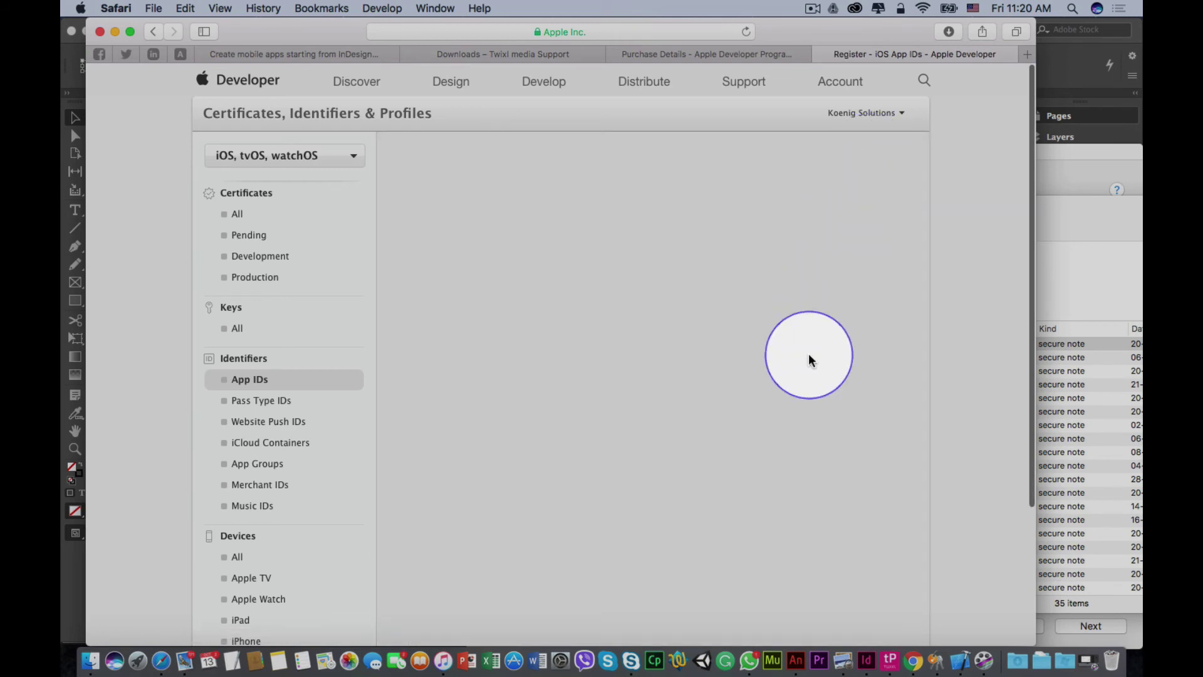
scroll(551, 332, down, 5)
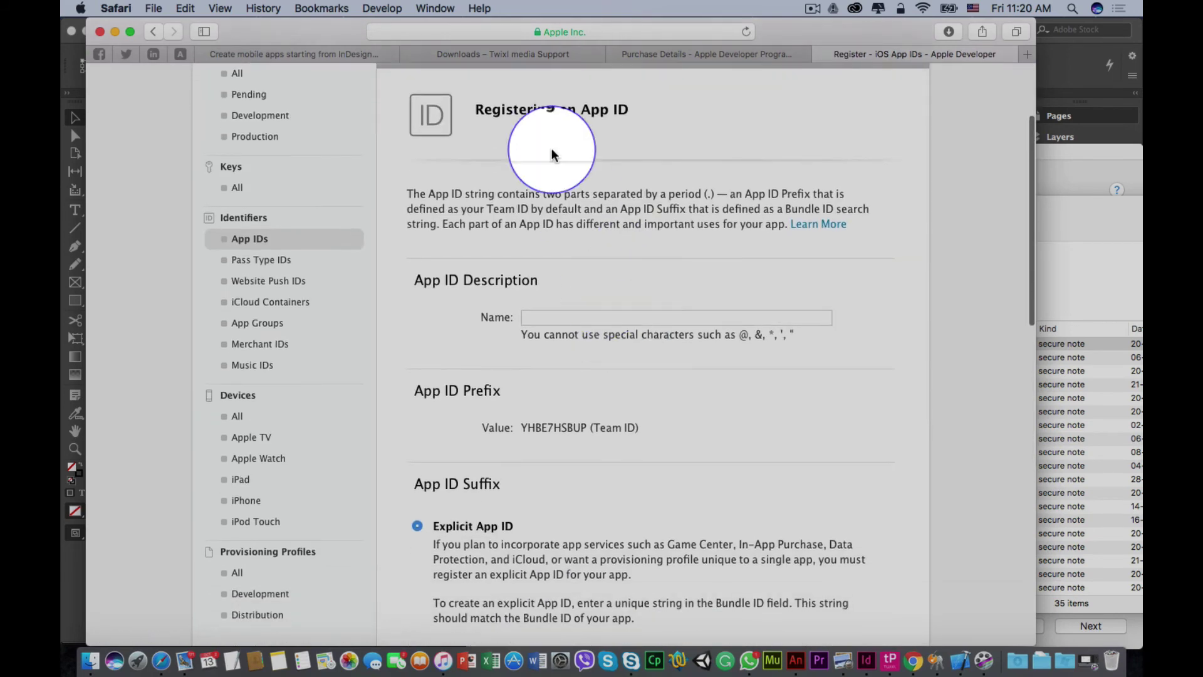
click(539, 317)
scroll(468, 340, down, 1)
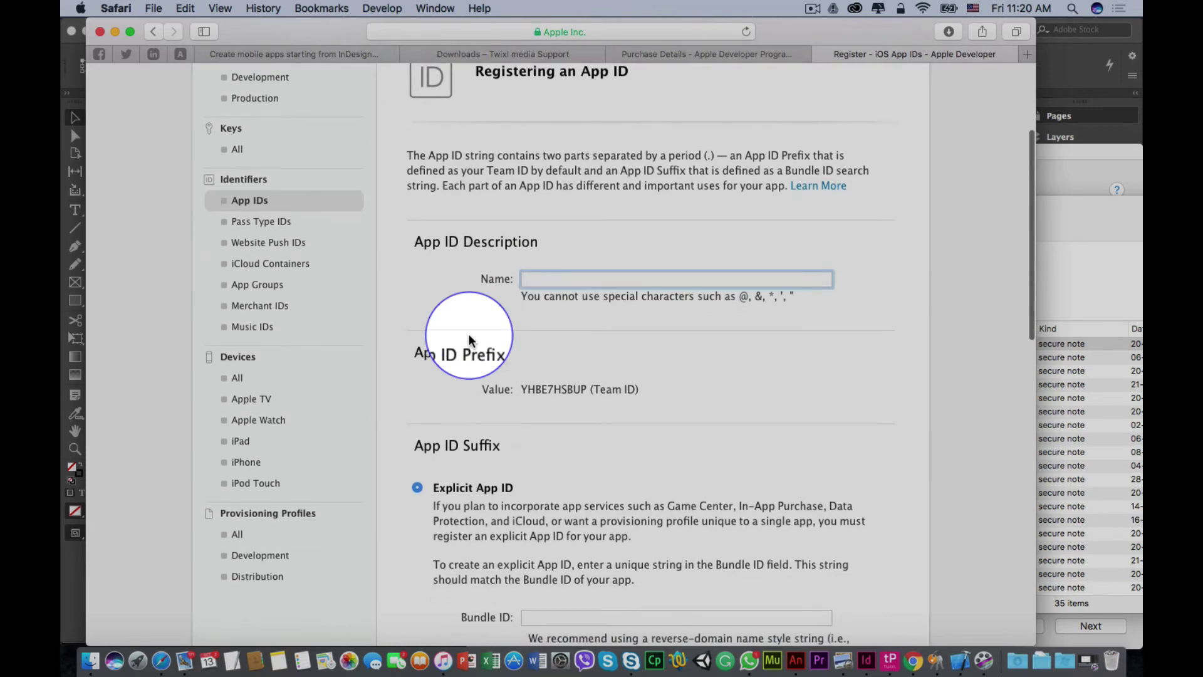
text(Tw)
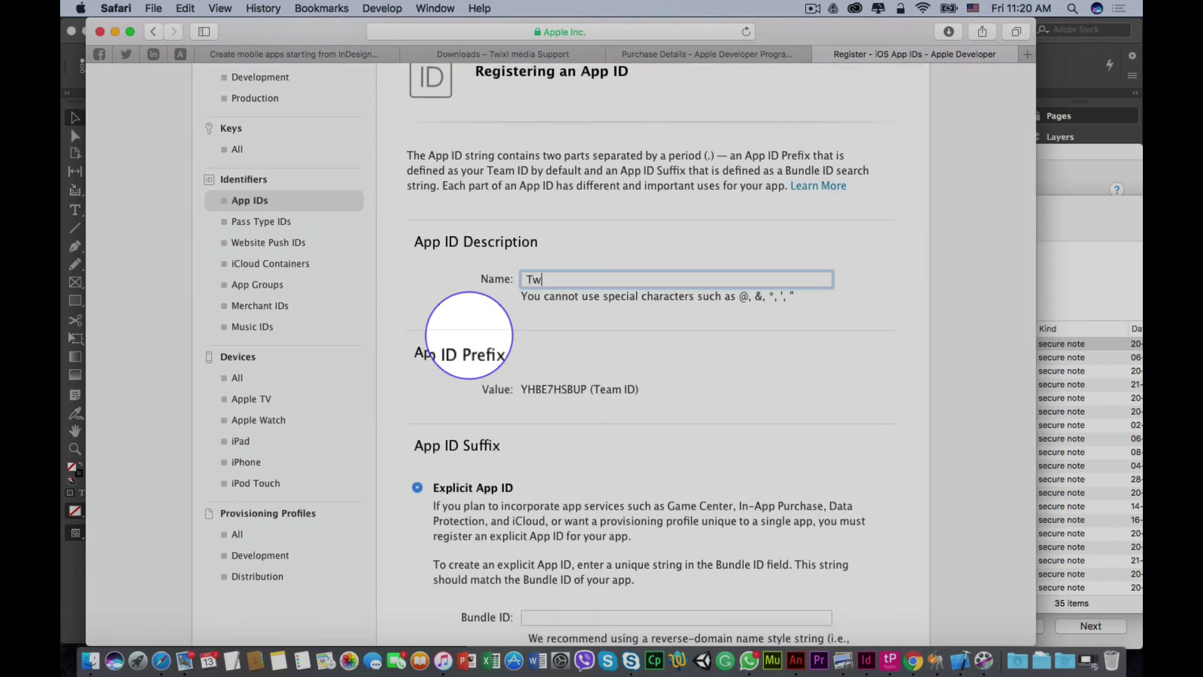
text(i Wheels)
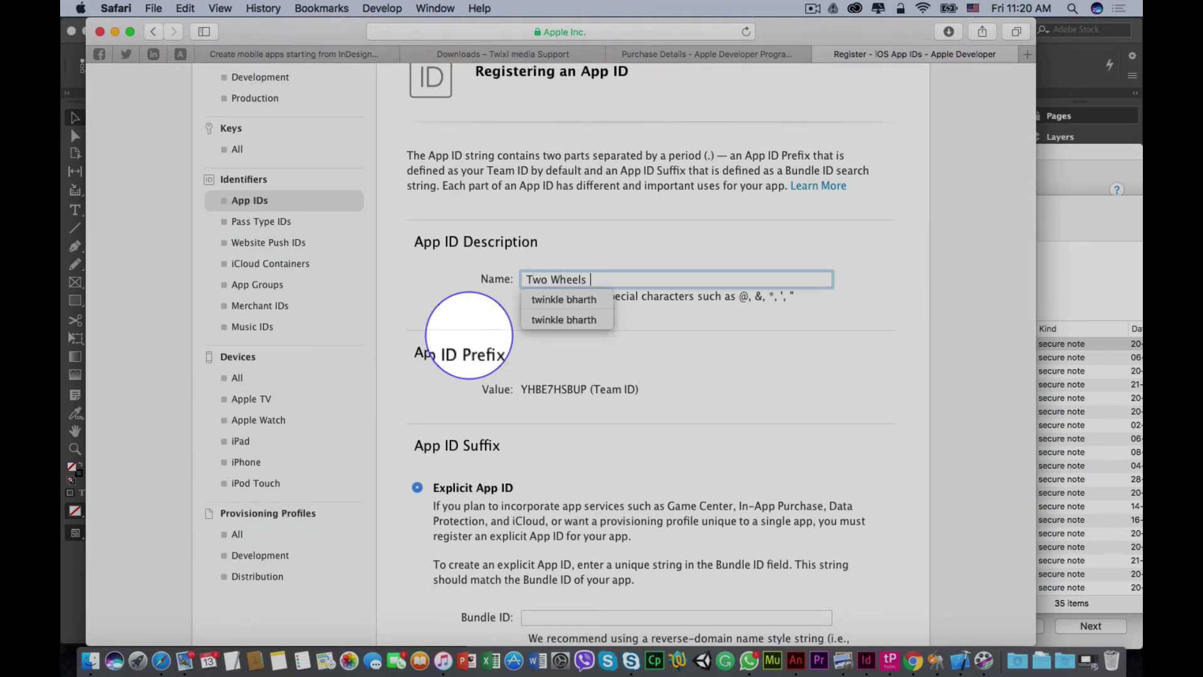
key(Tab)
Keep Explicit App ID and enter a reverse-domain Bundle ID ending in .twowheels
scroll(537, 319, down, 3)
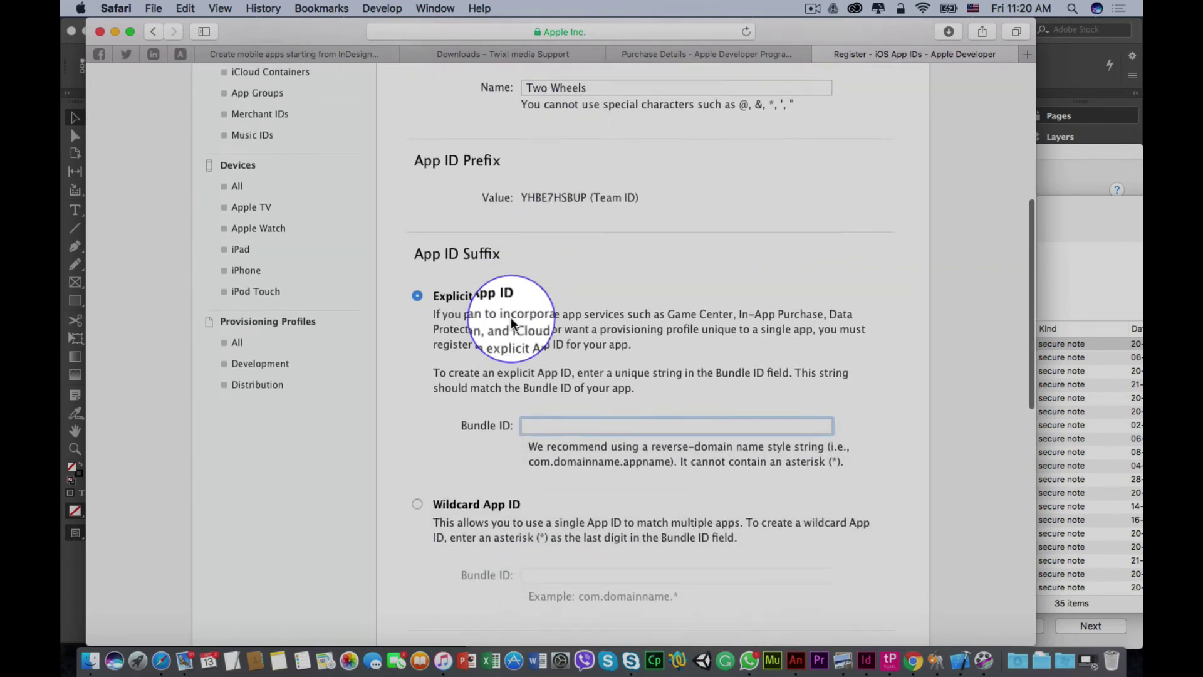
scroll(536, 251, down, 2)
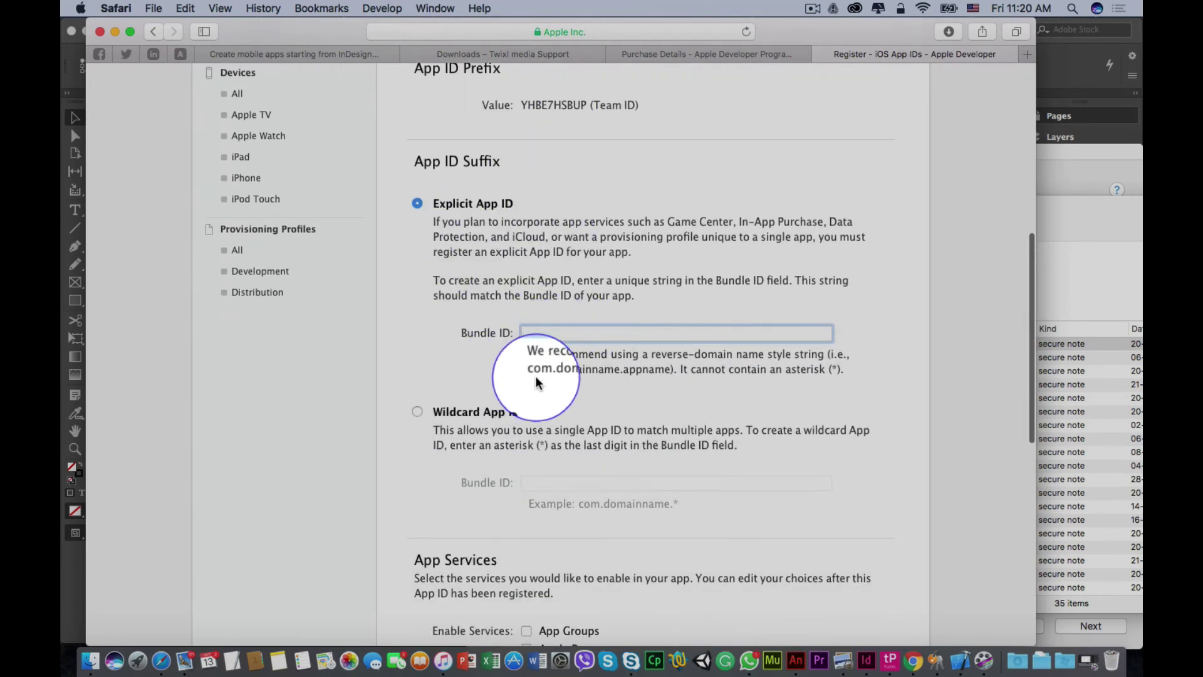
drag(530, 369, 673, 369)
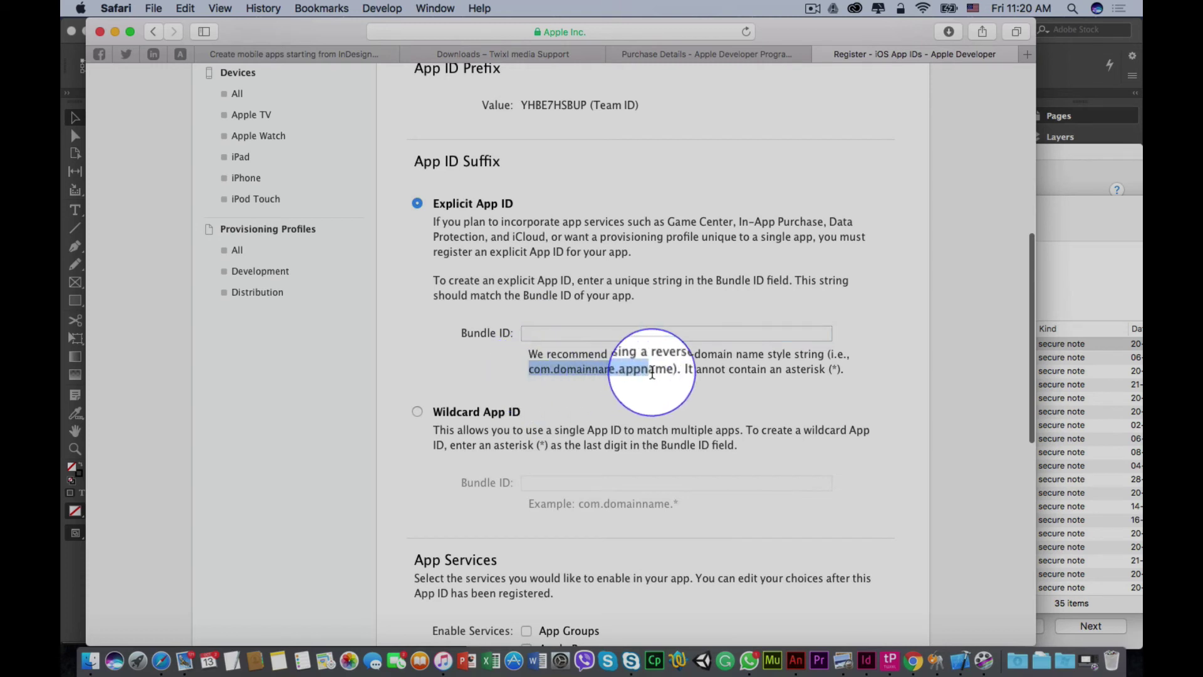
click(571, 338)
text(com.vishu.twowheels)
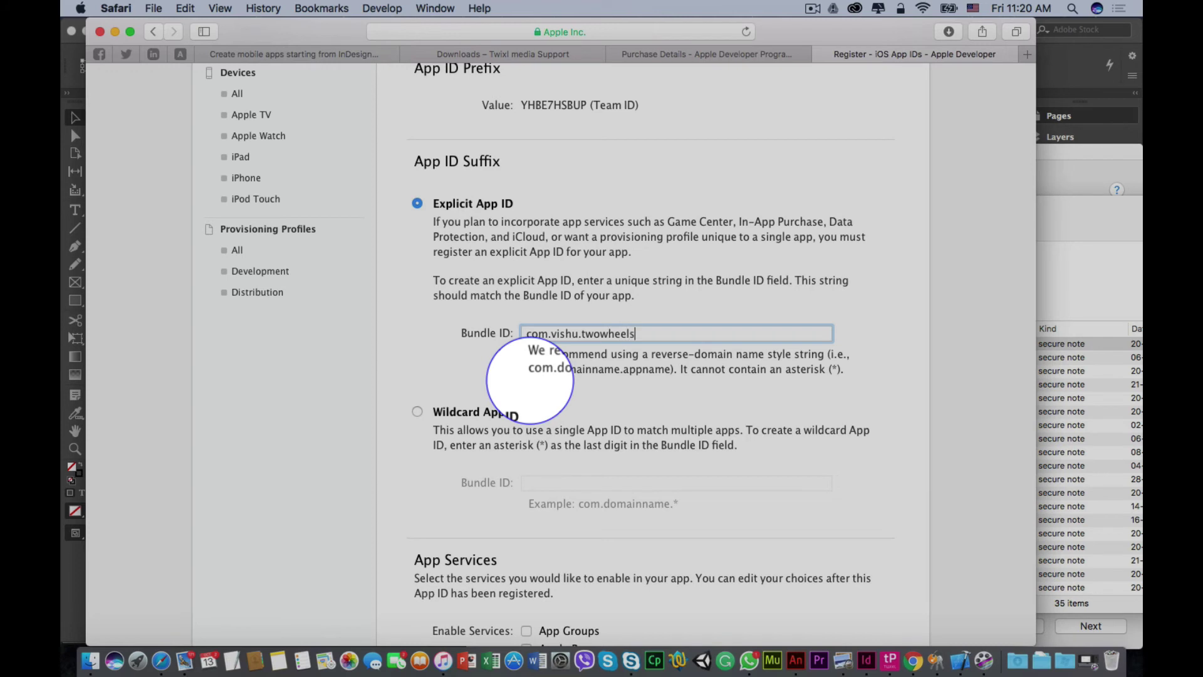
click(406, 384)
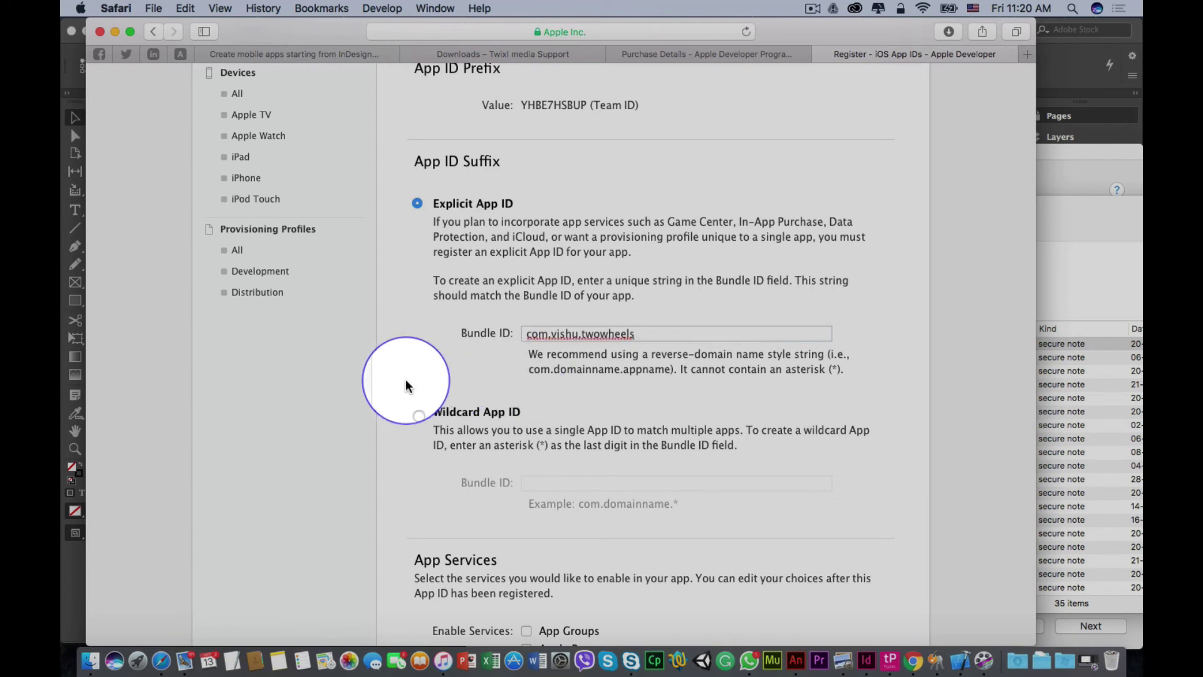
Enable Push Notifications under App Services, leaving Personal VPN off
scroll(406, 384, down, 5)
scroll(391, 336, down, 10)
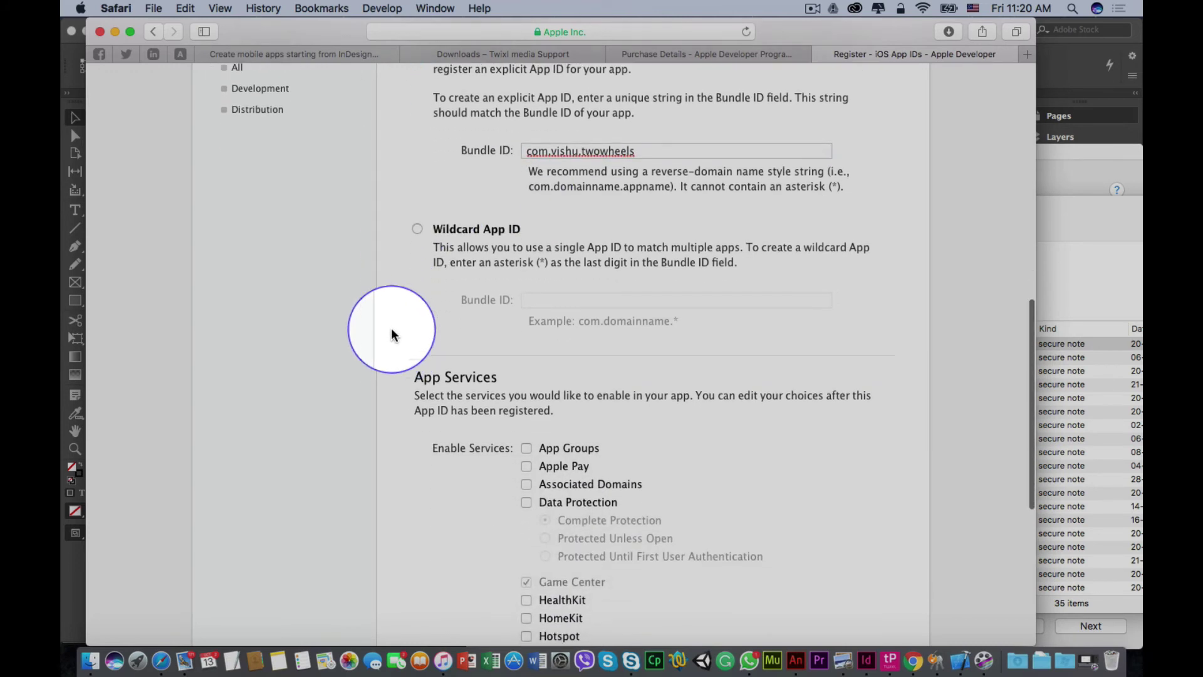
scroll(391, 332, down, 2)
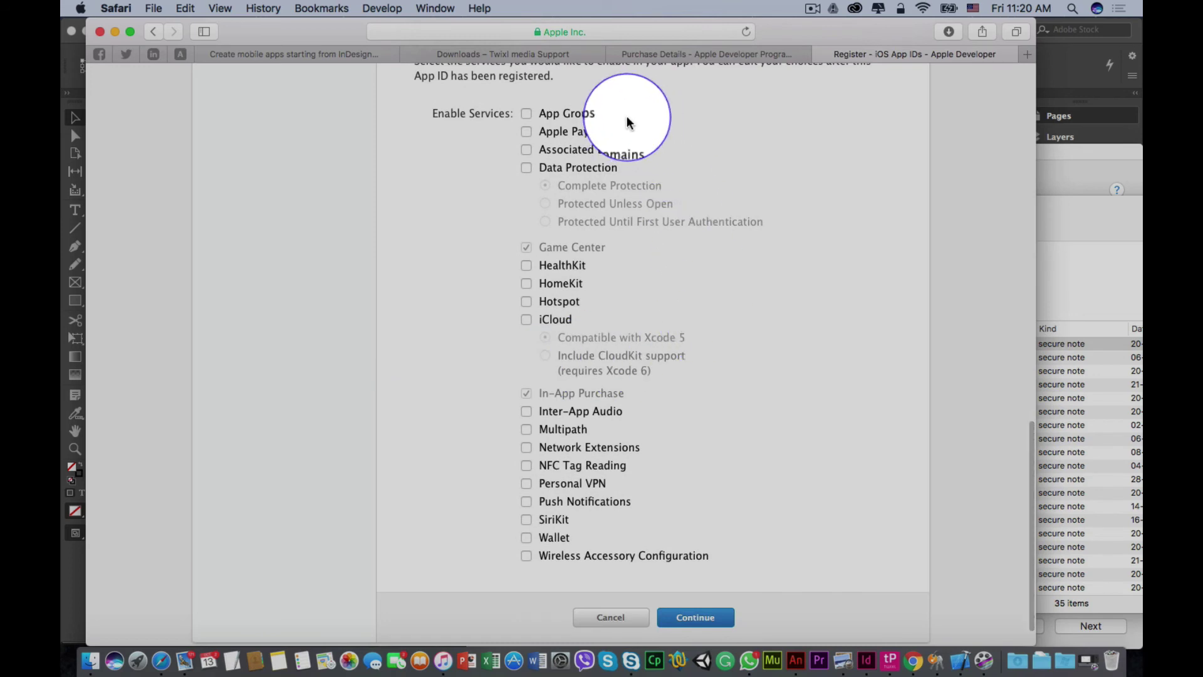
scroll(596, 188, up, 2)
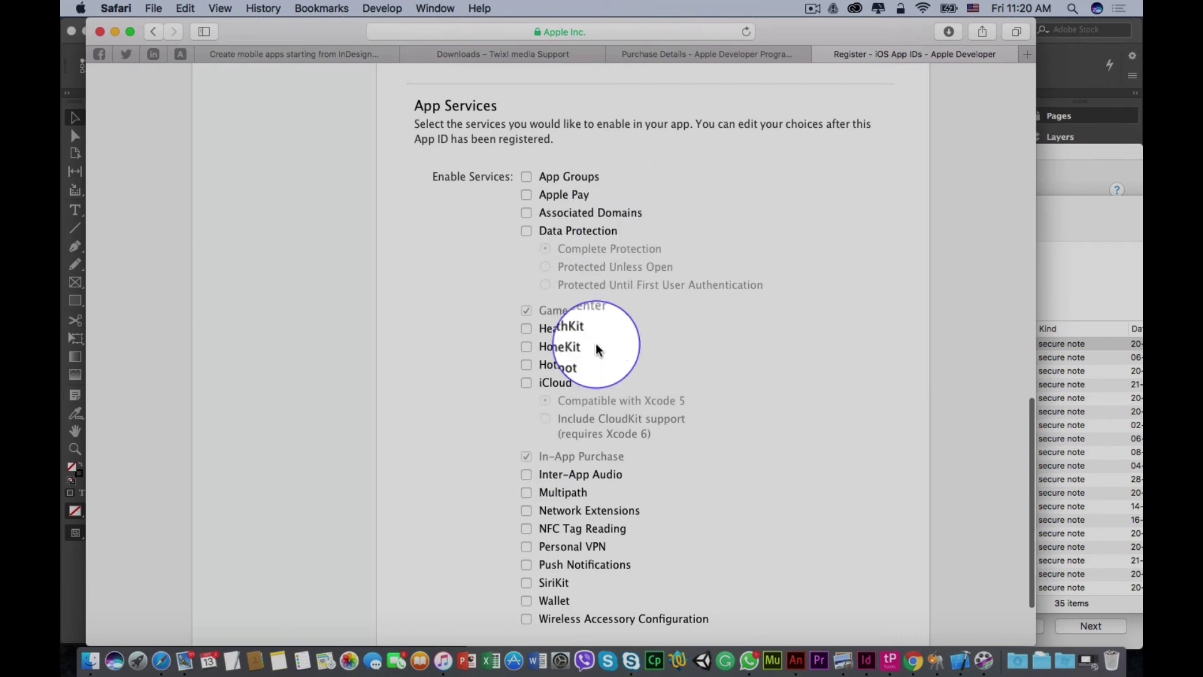
scroll(607, 272, down, 3)
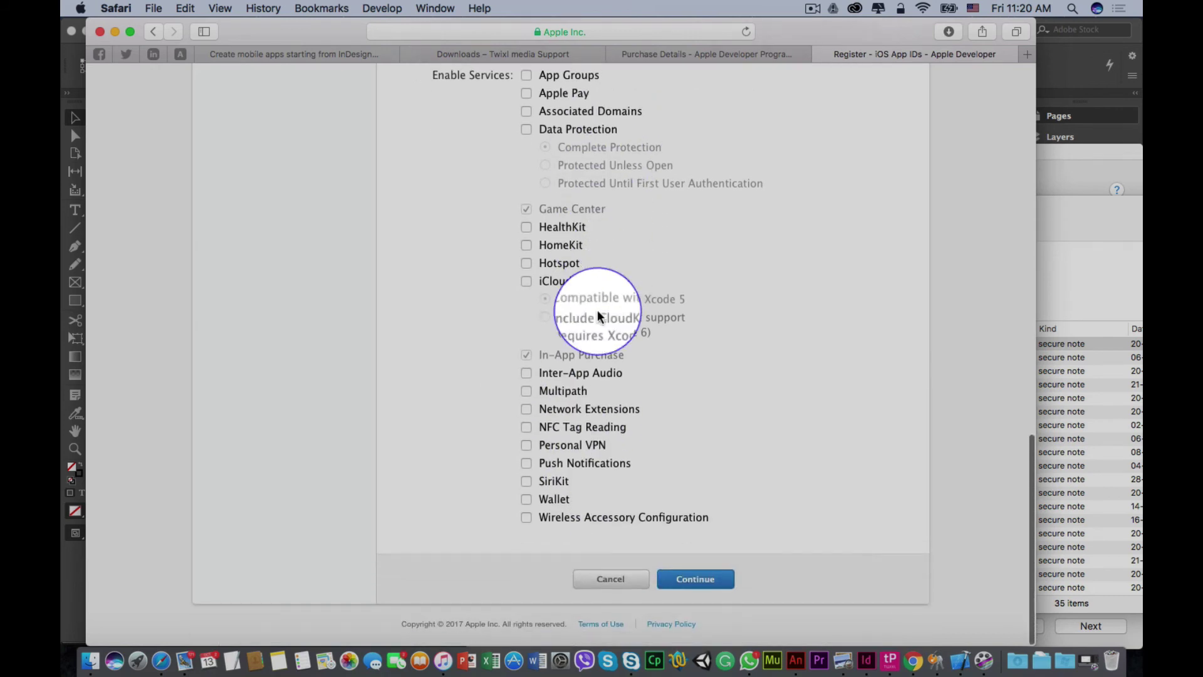
click(526, 445)
click(527, 463)
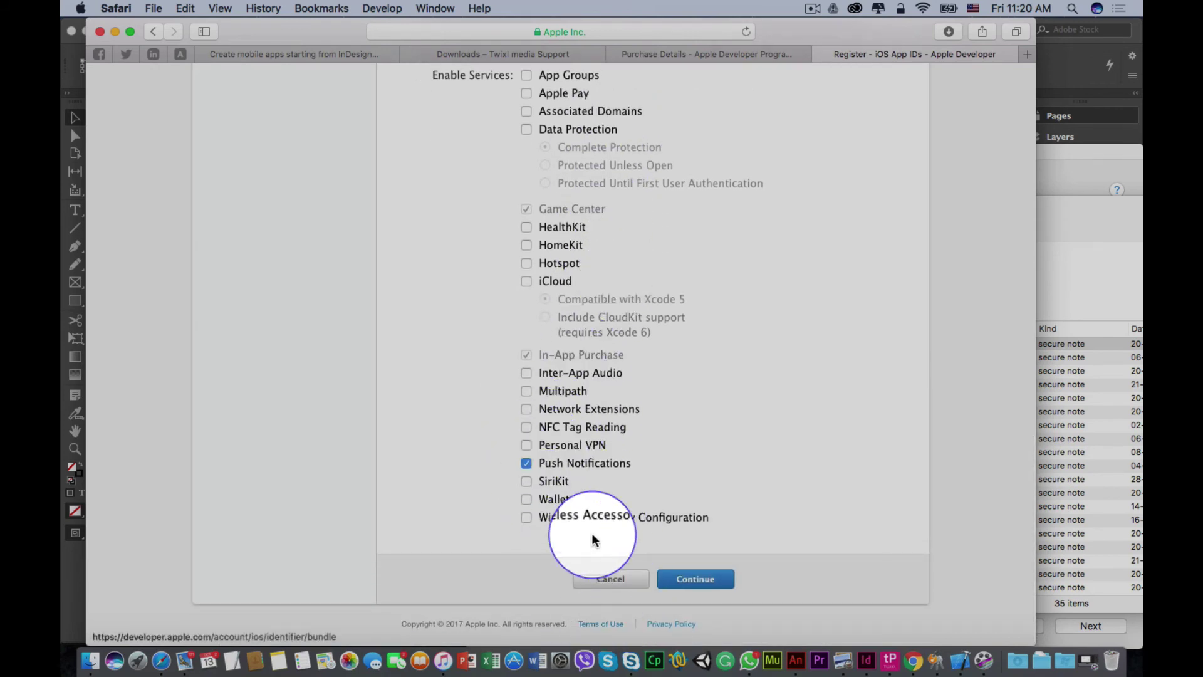
Continue to the confirmation summary and register the Two Wheels App ID
scroll(595, 501, up, 3)
scroll(593, 502, down, 3)
scroll(658, 545, up, 1)
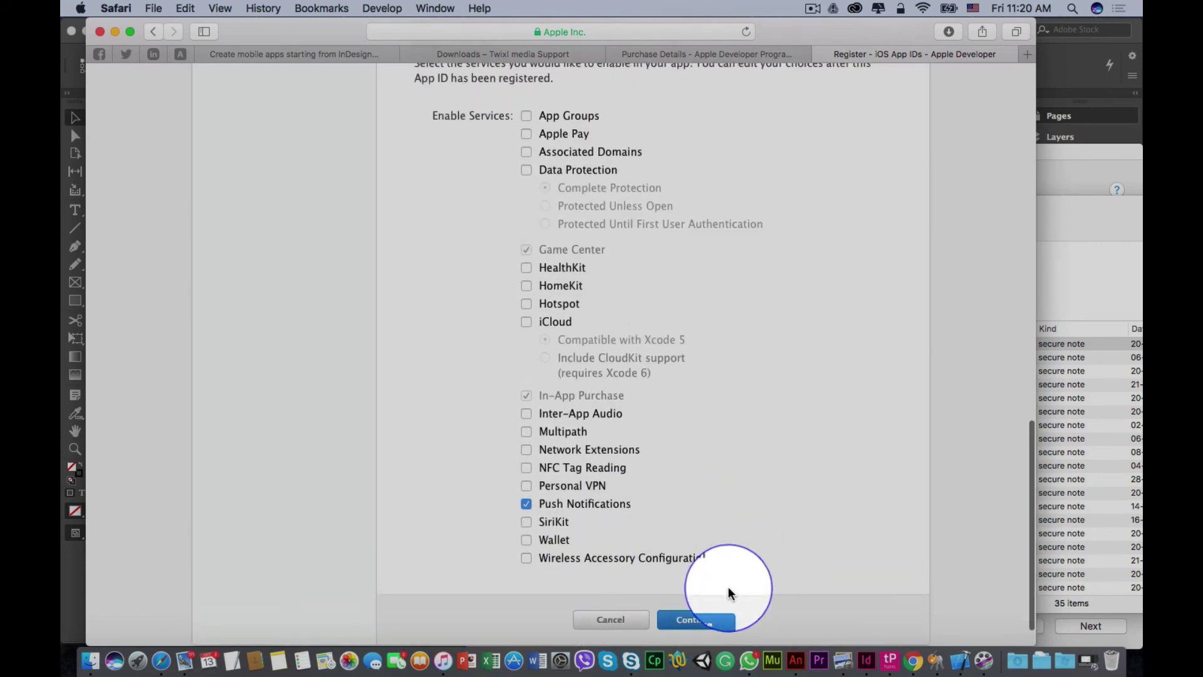
click(698, 620)
scroll(539, 307, up, 5)
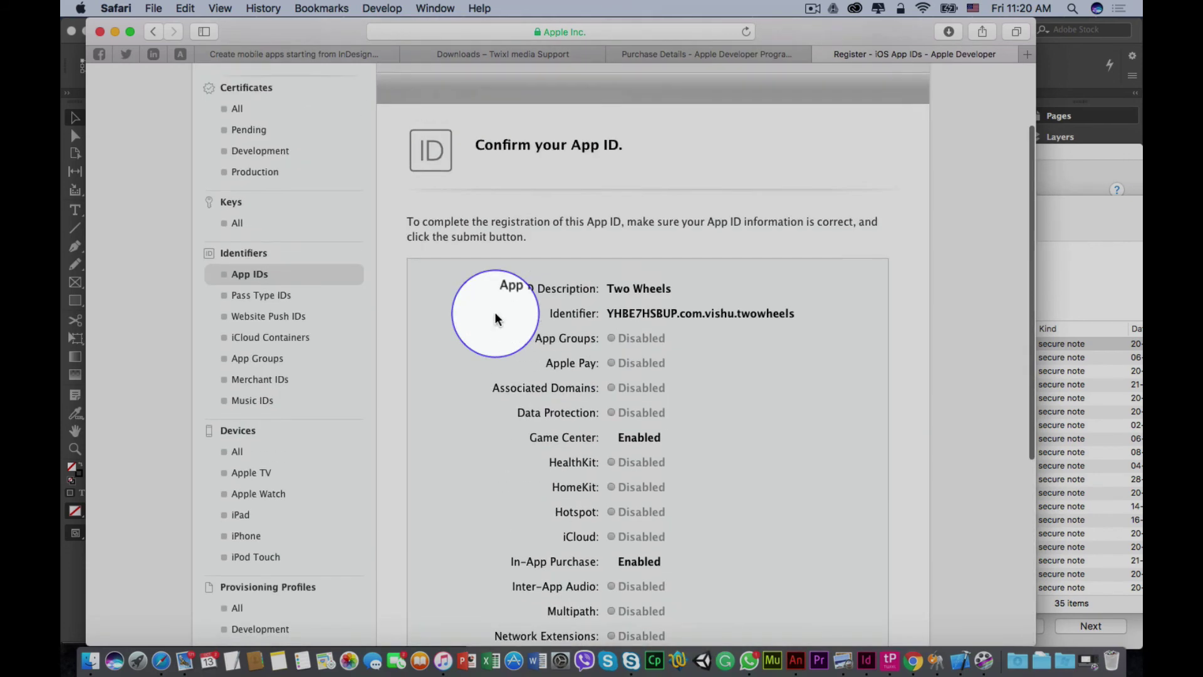
scroll(555, 324, down, 5)
click(712, 584)
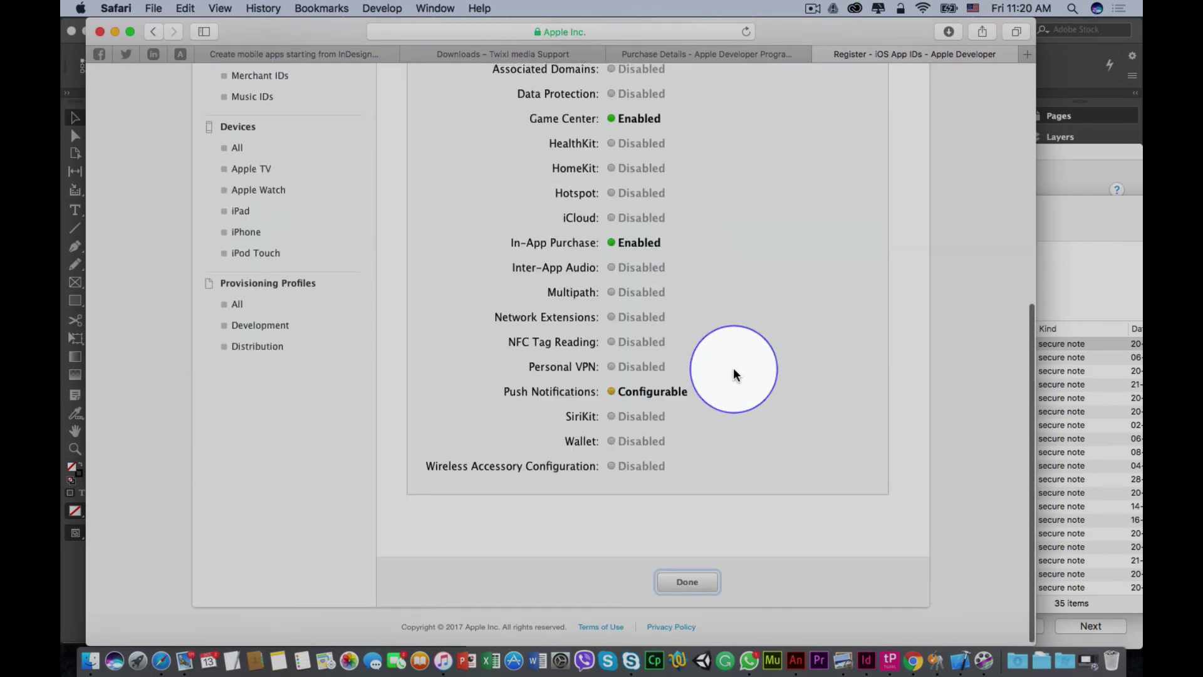
Finish the registration and return to the App IDs list showing Two Wheels
scroll(733, 367, up, 5)
scroll(733, 367, down, 5)
click(688, 621)
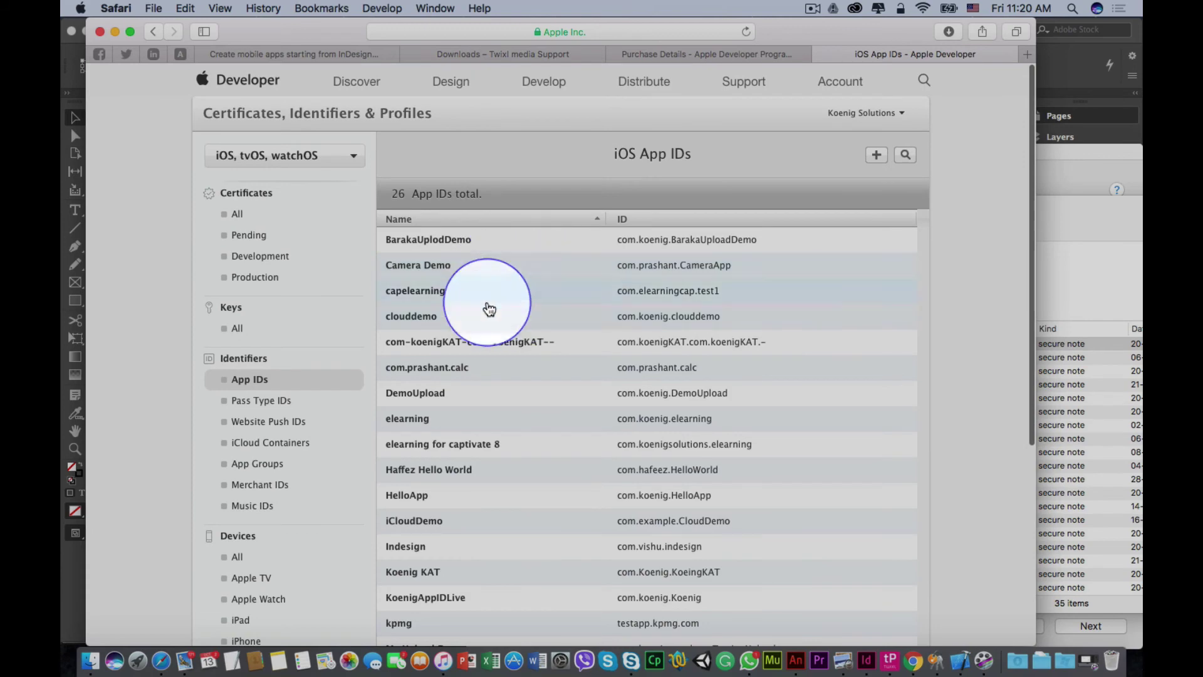
Open Development provisioning profiles and start adding a new profile
scroll(481, 346, down, 5)
scroll(481, 348, down, 3)
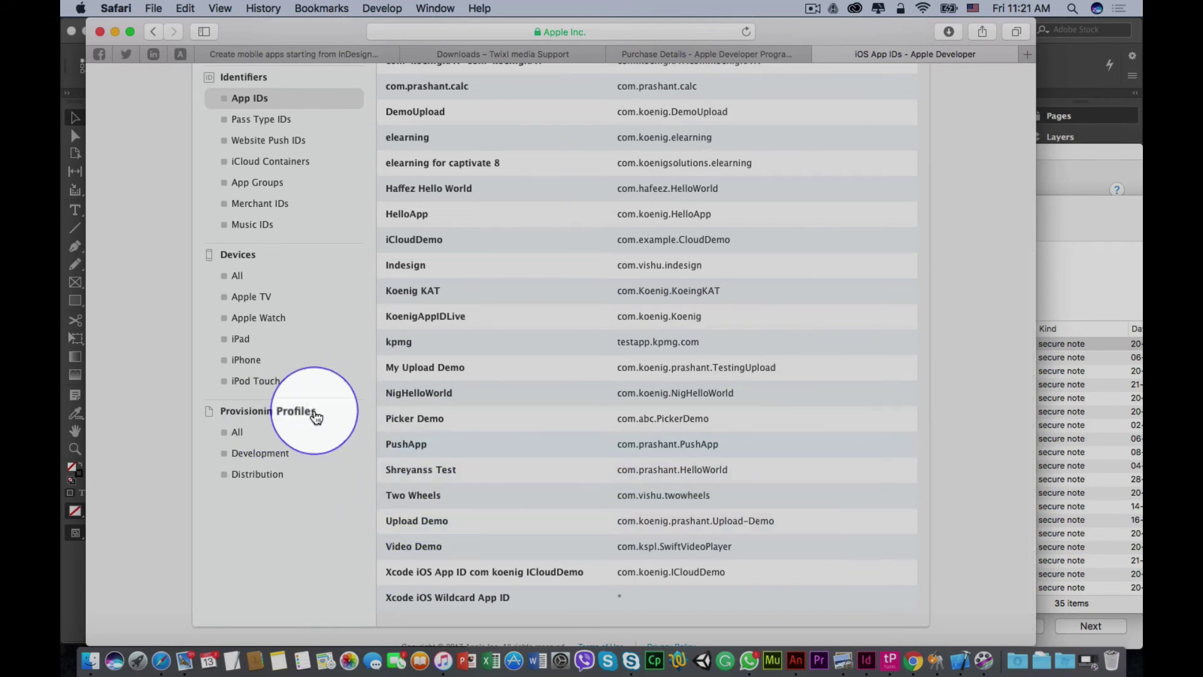
click(288, 454)
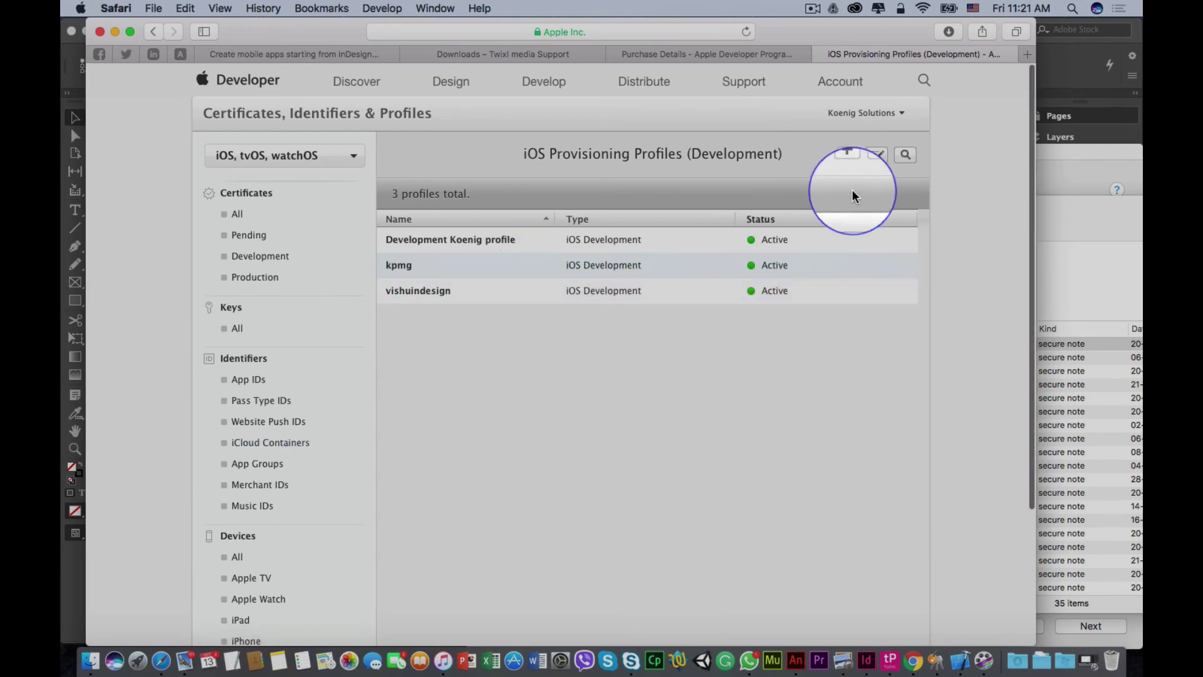
click(847, 155)
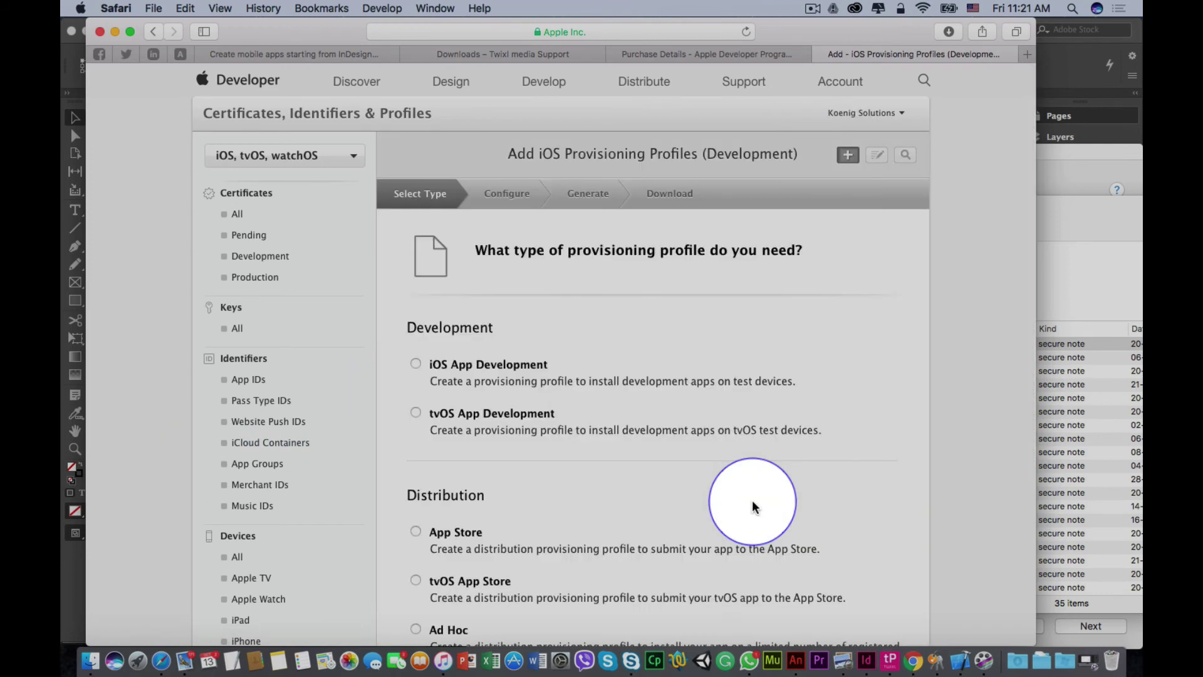
Choose the iOS App Development profile type and select the Two Wheels App ID
scroll(752, 507, down, 3)
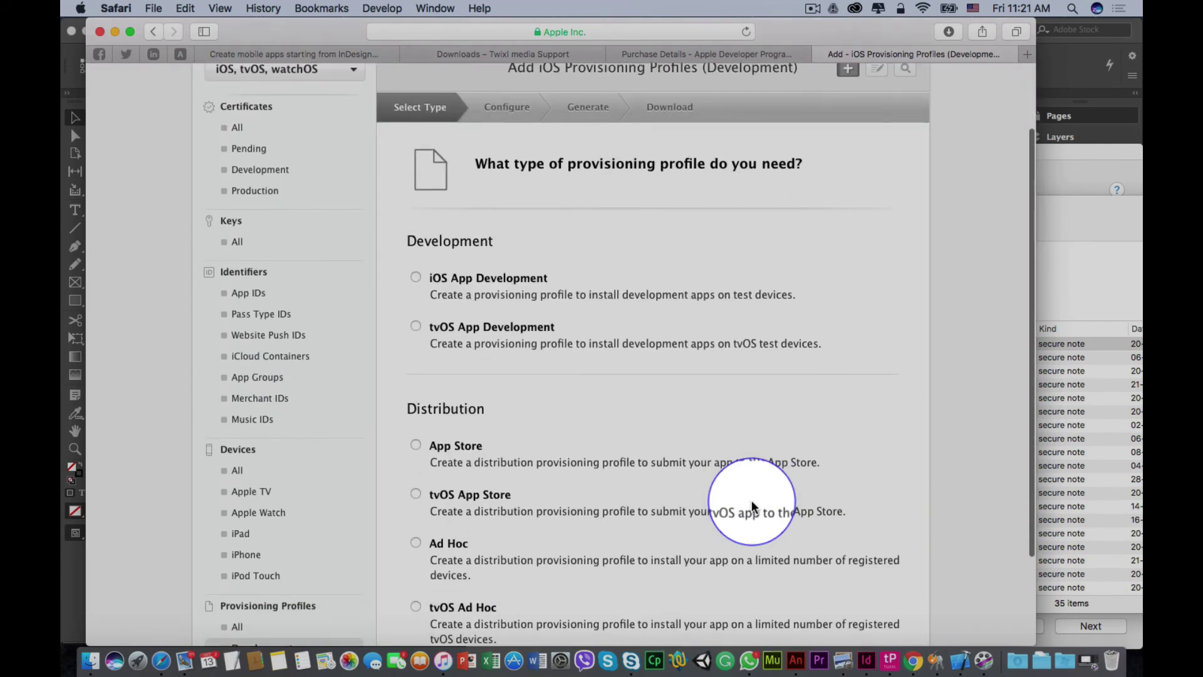
click(416, 277)
scroll(507, 319, down, 4)
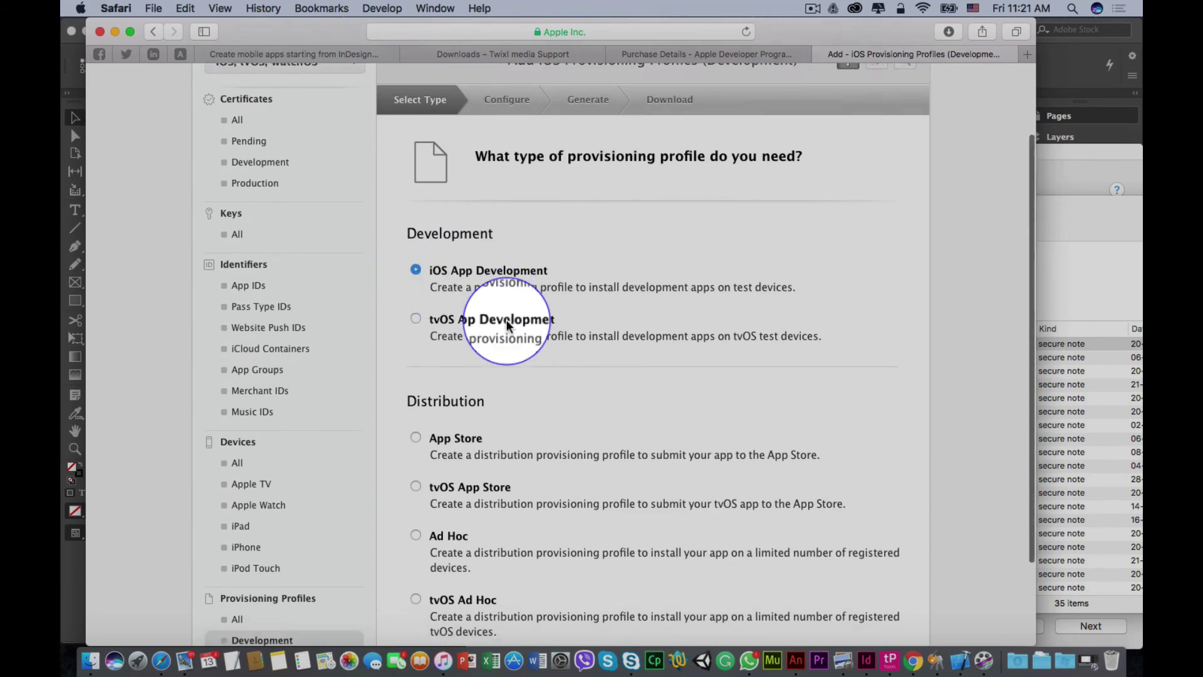
click(693, 579)
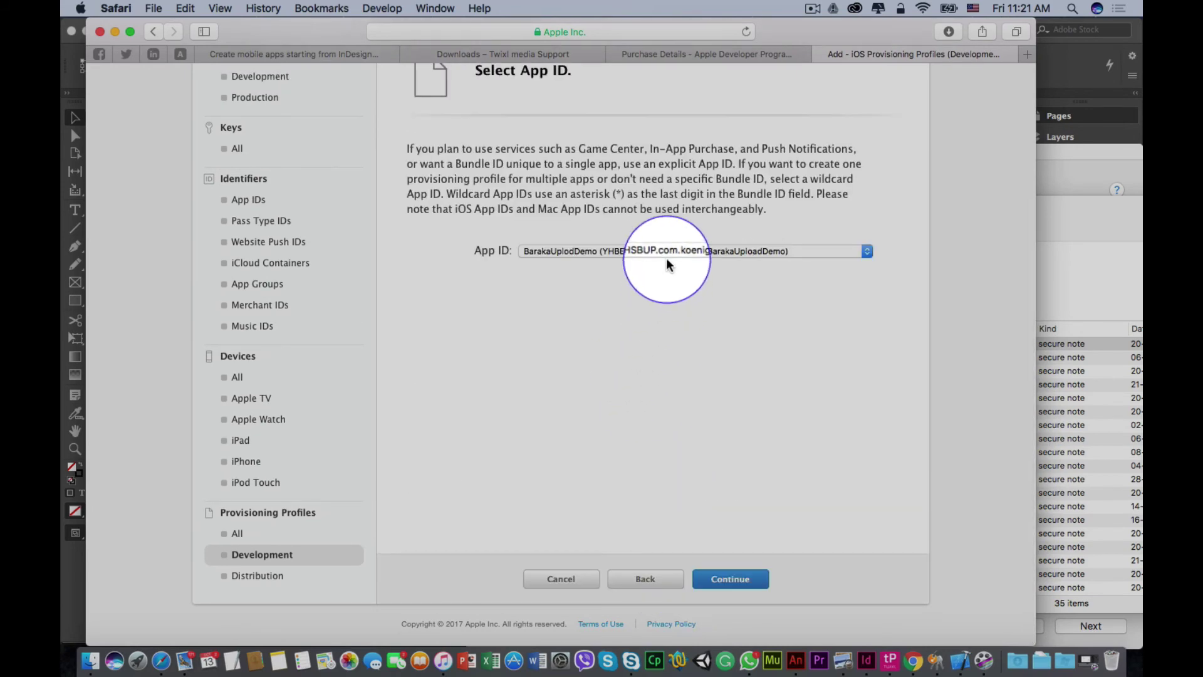
click(658, 251)
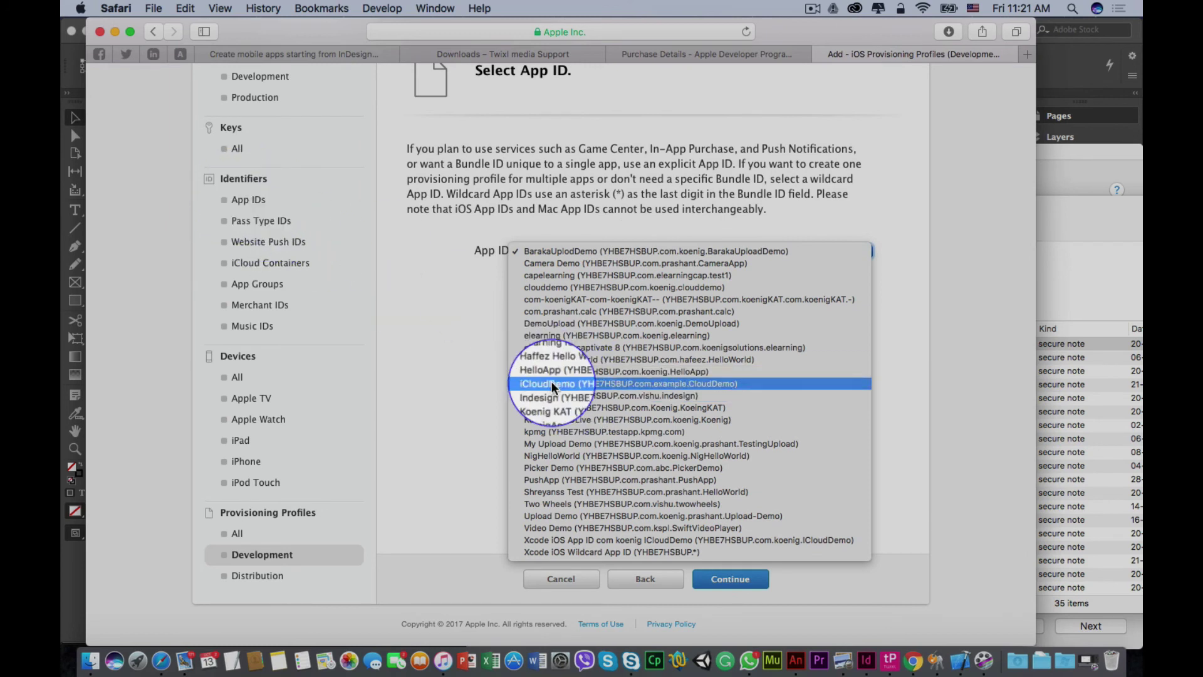
click(550, 505)
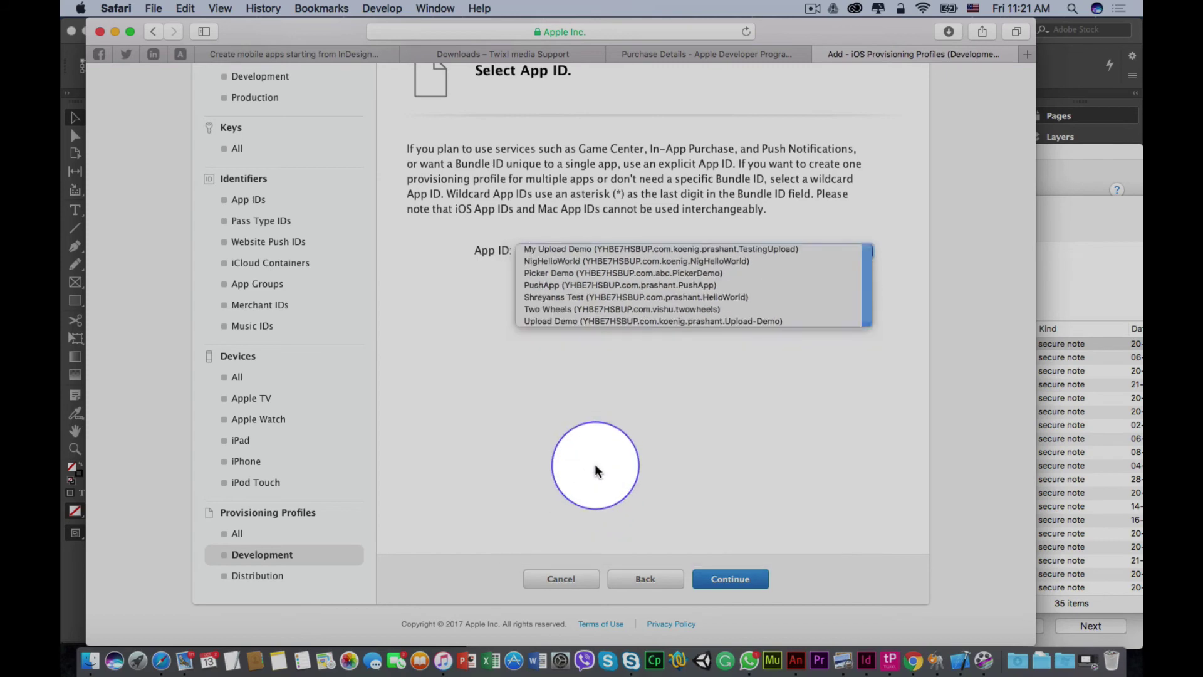
click(745, 585)
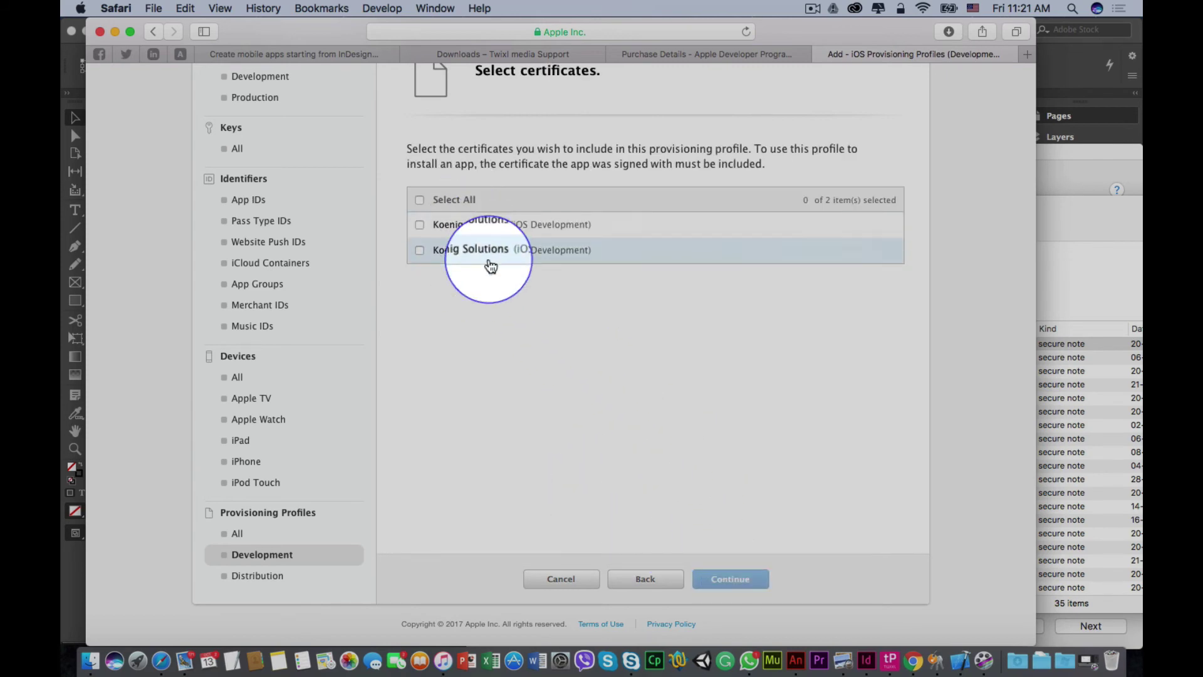
Include the first iOS Development certificate in the profile
scroll(483, 326, up, 1)
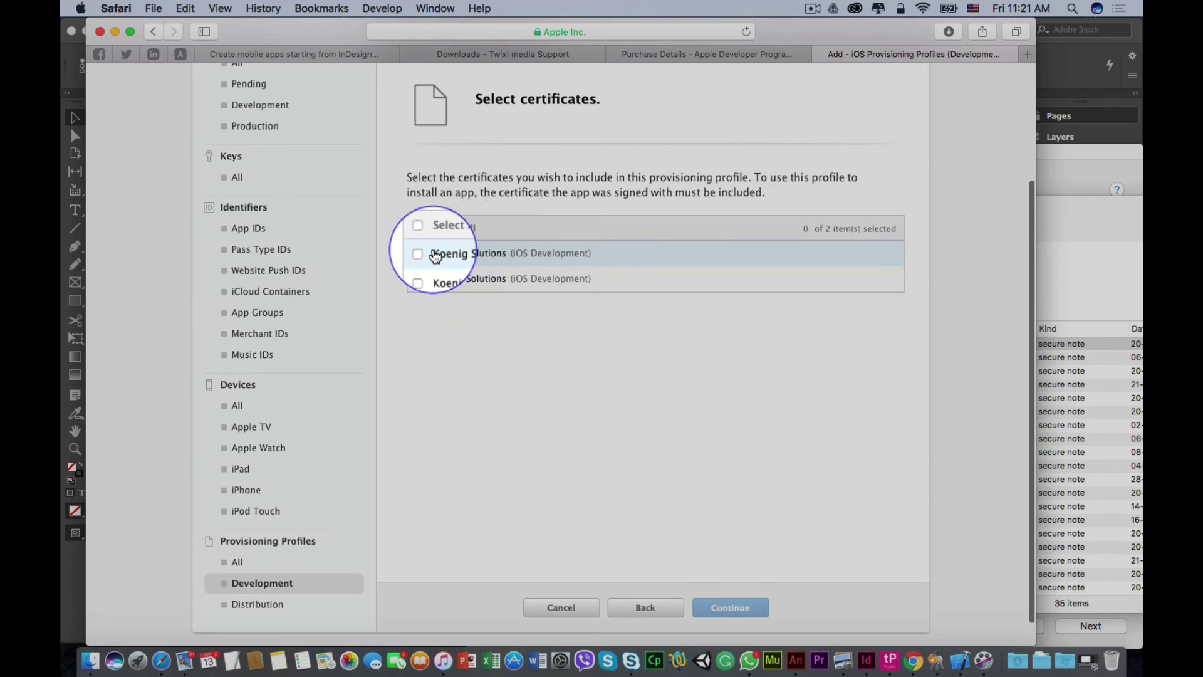
click(461, 253)
scroll(614, 253, up, 5)
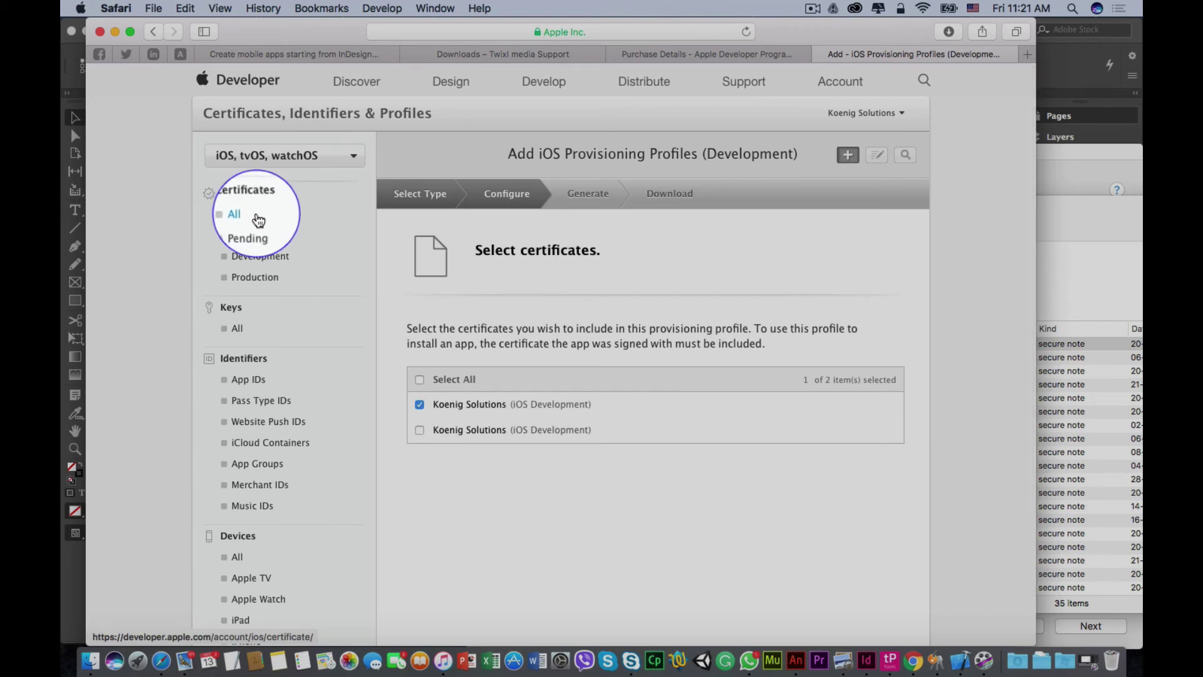
scroll(537, 449, down, 6)
click(727, 579)
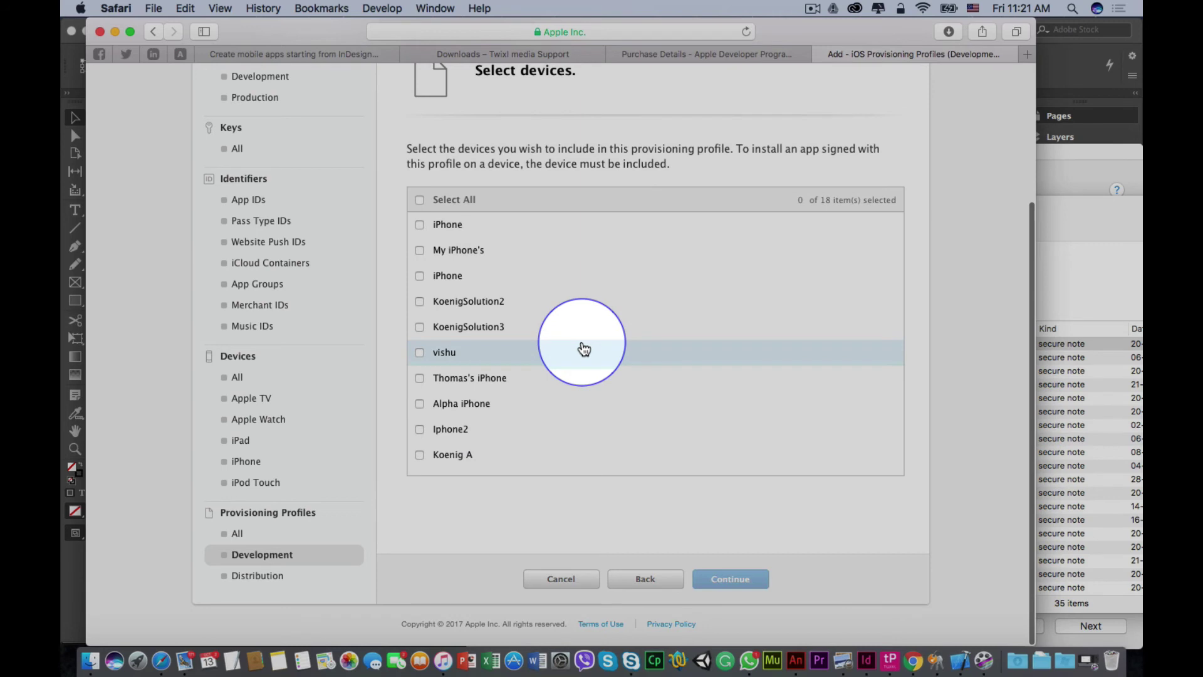
Include one test device and continue to the profile naming step
scroll(583, 349, up, 2)
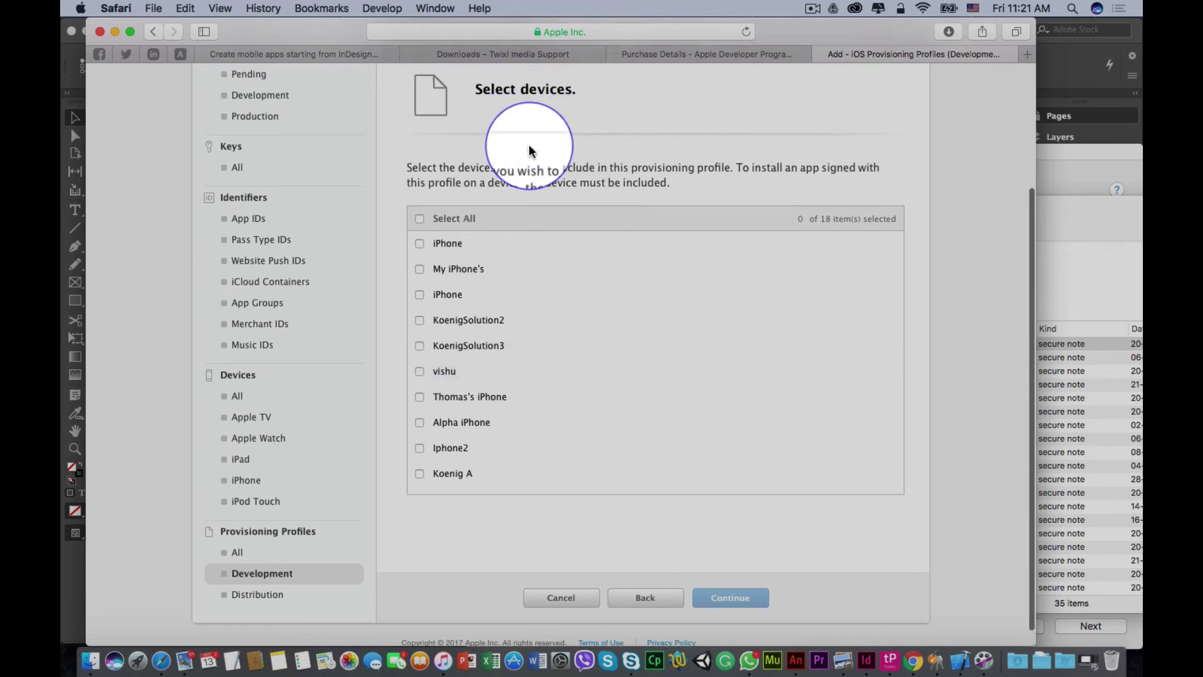
scroll(529, 144, up, 2)
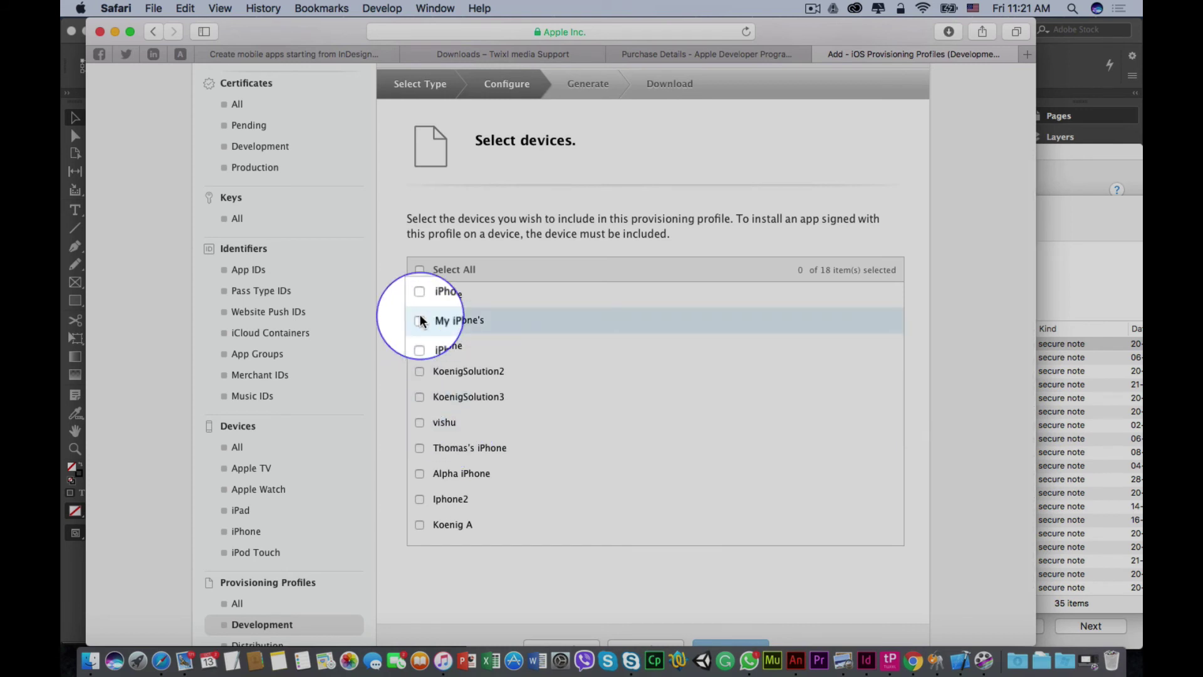
scroll(439, 316, up, 3)
scroll(324, 217, down, 1)
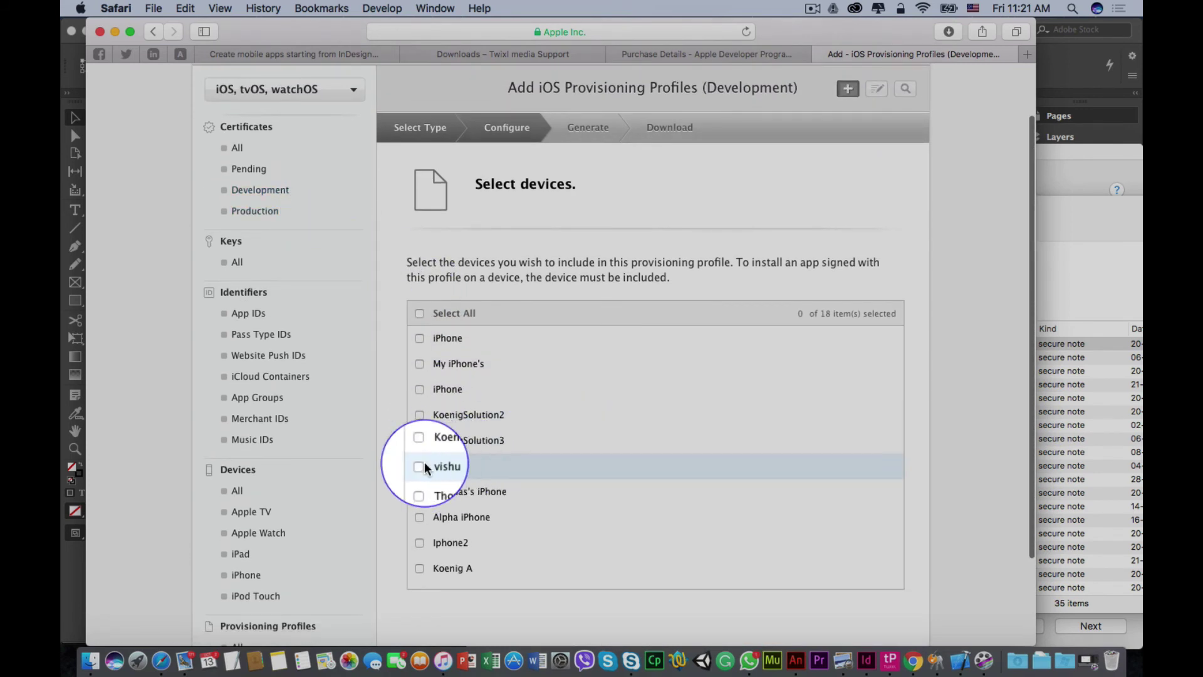
scroll(573, 443, down, 5)
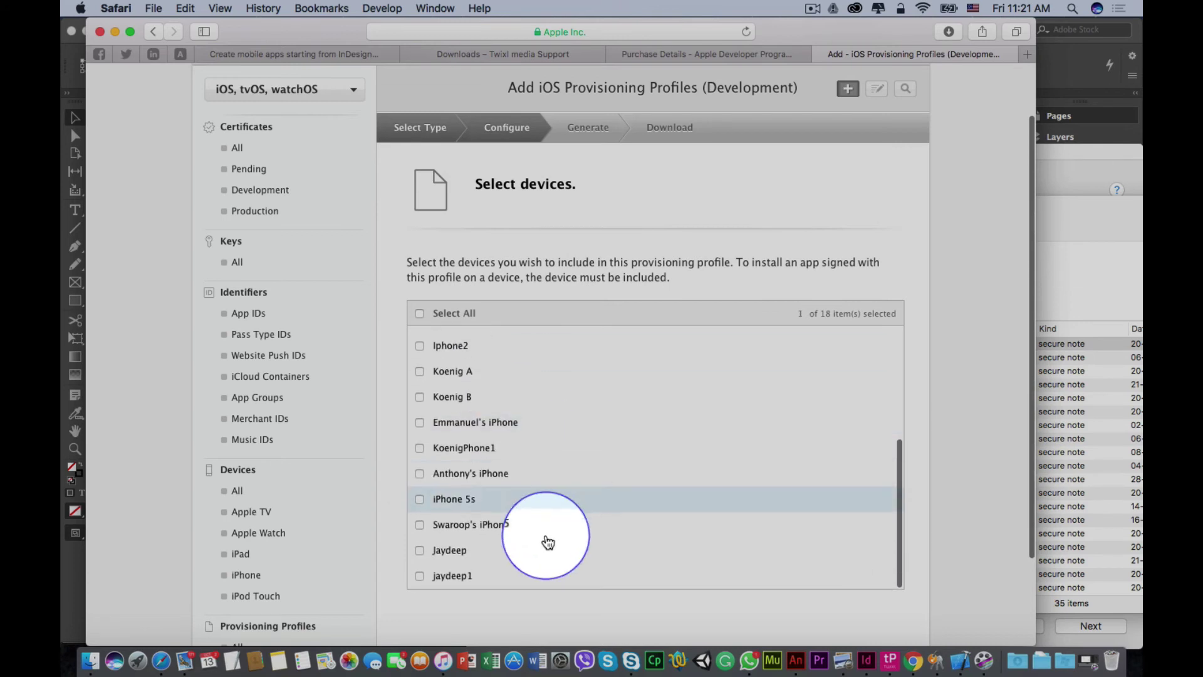
scroll(511, 606, down, 4)
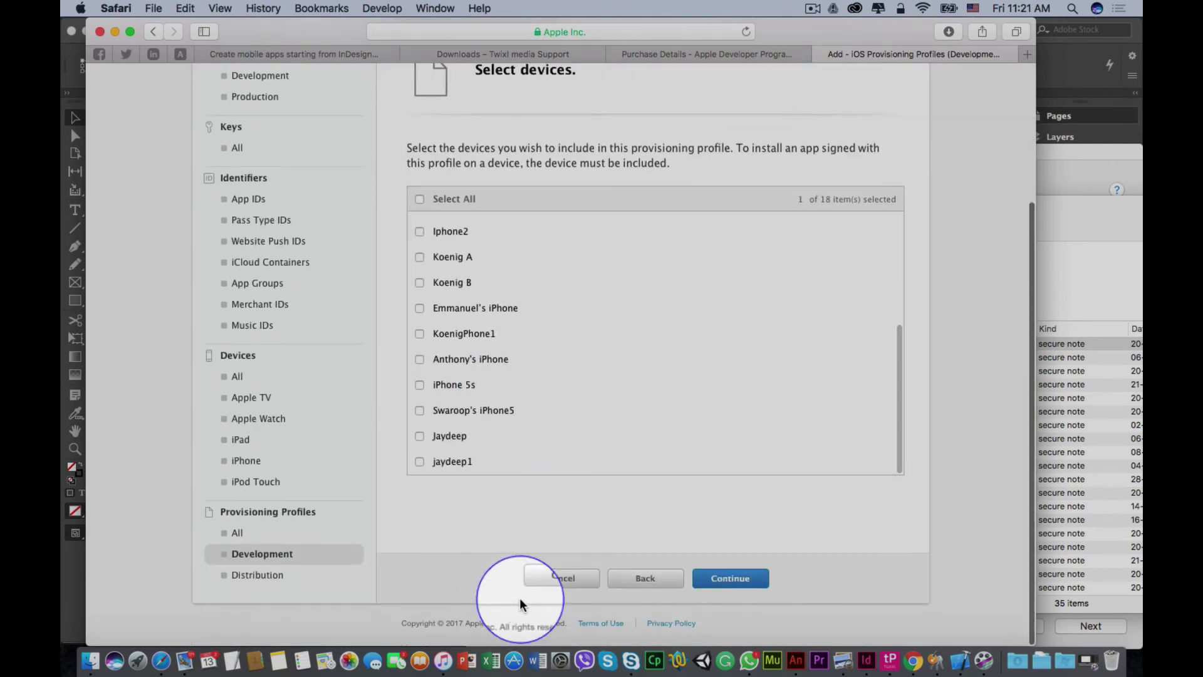
click(721, 579)
scroll(691, 491, up, 6)
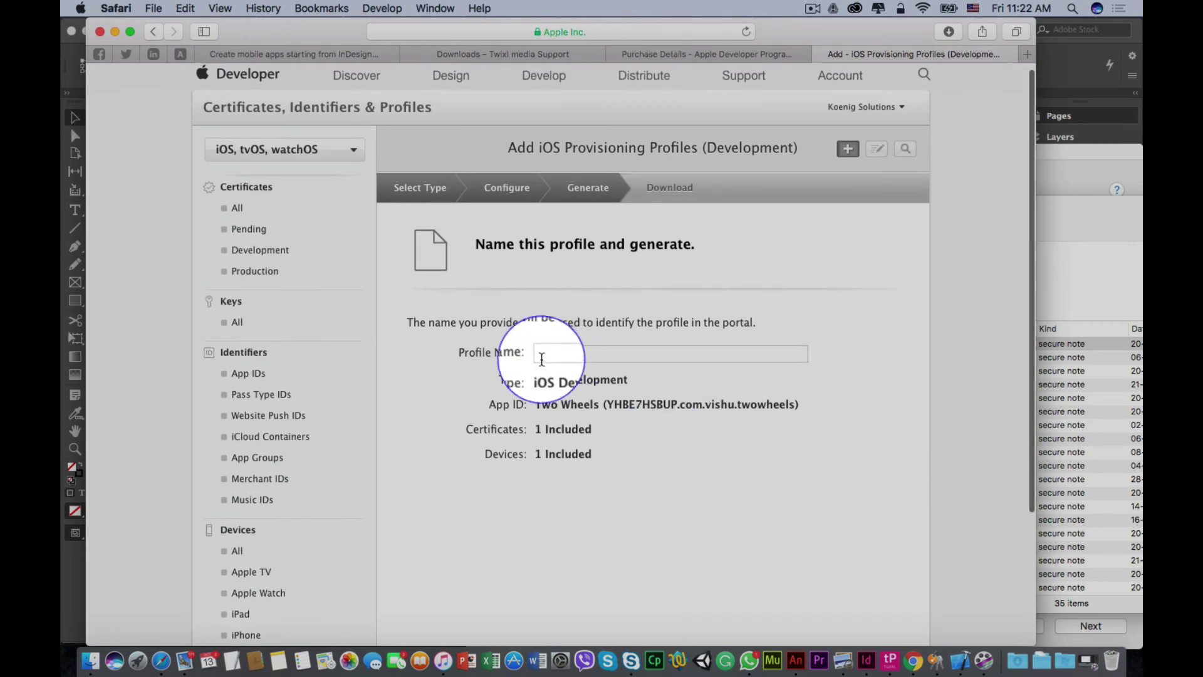
Name the profile New_twowheels, generate it, and download New_twowheels.mobileprovision
click(542, 359)
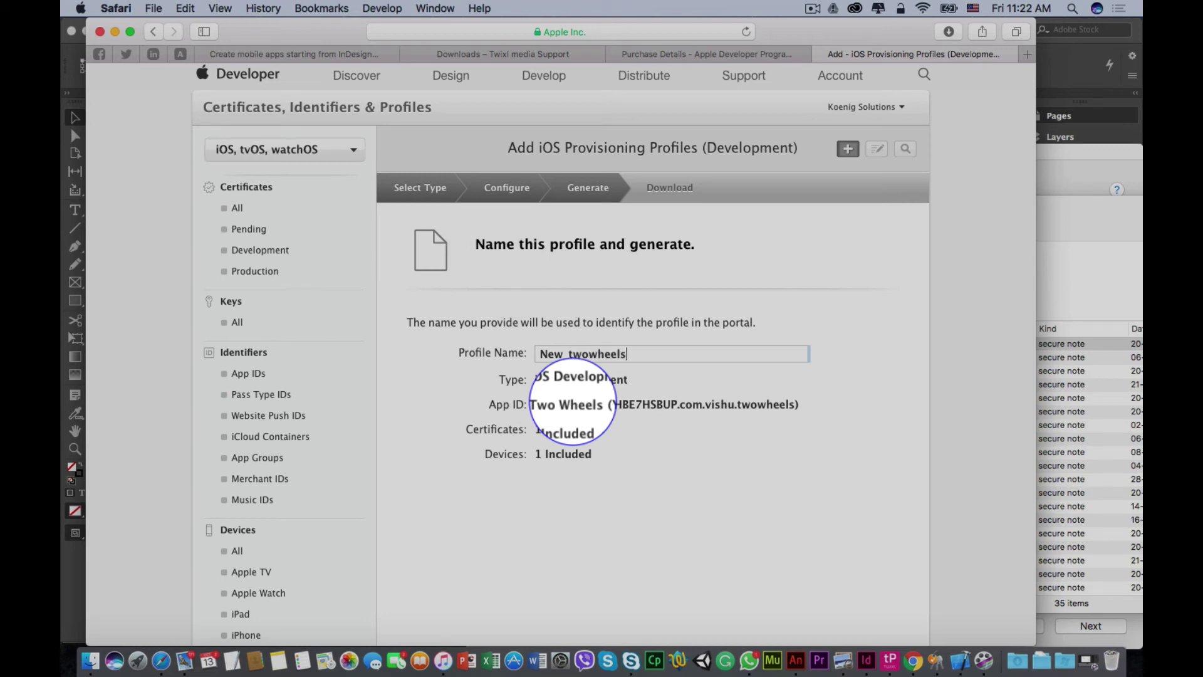
scroll(651, 483, down, 5)
click(727, 574)
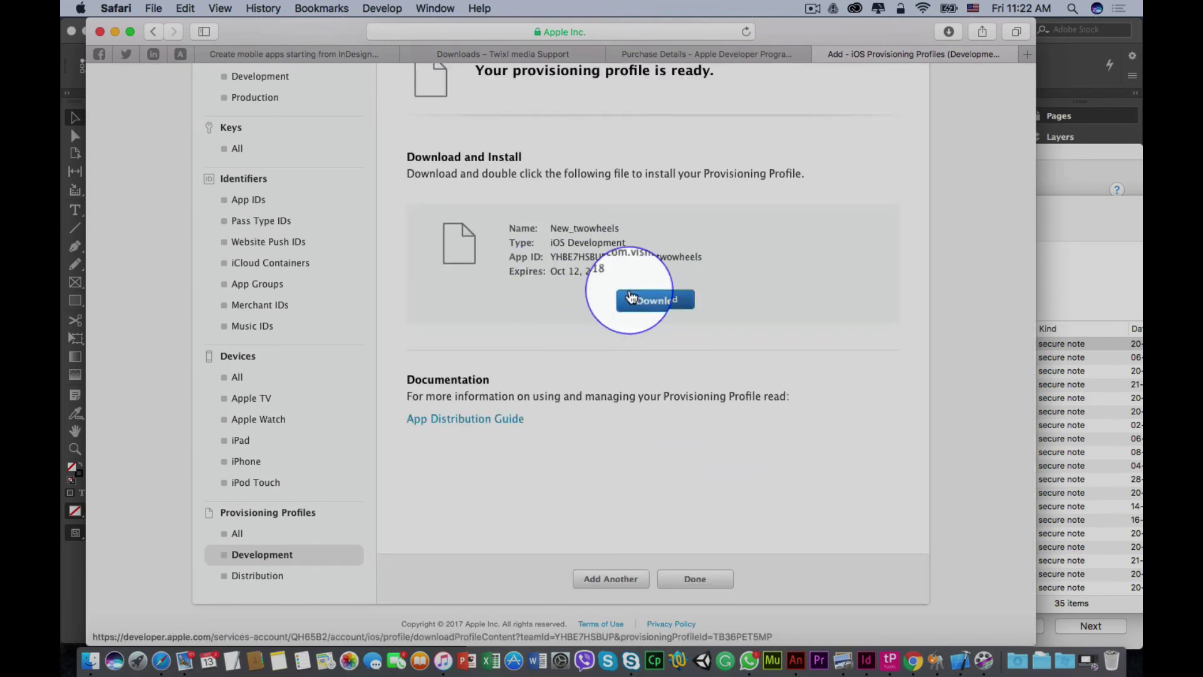
click(656, 302)
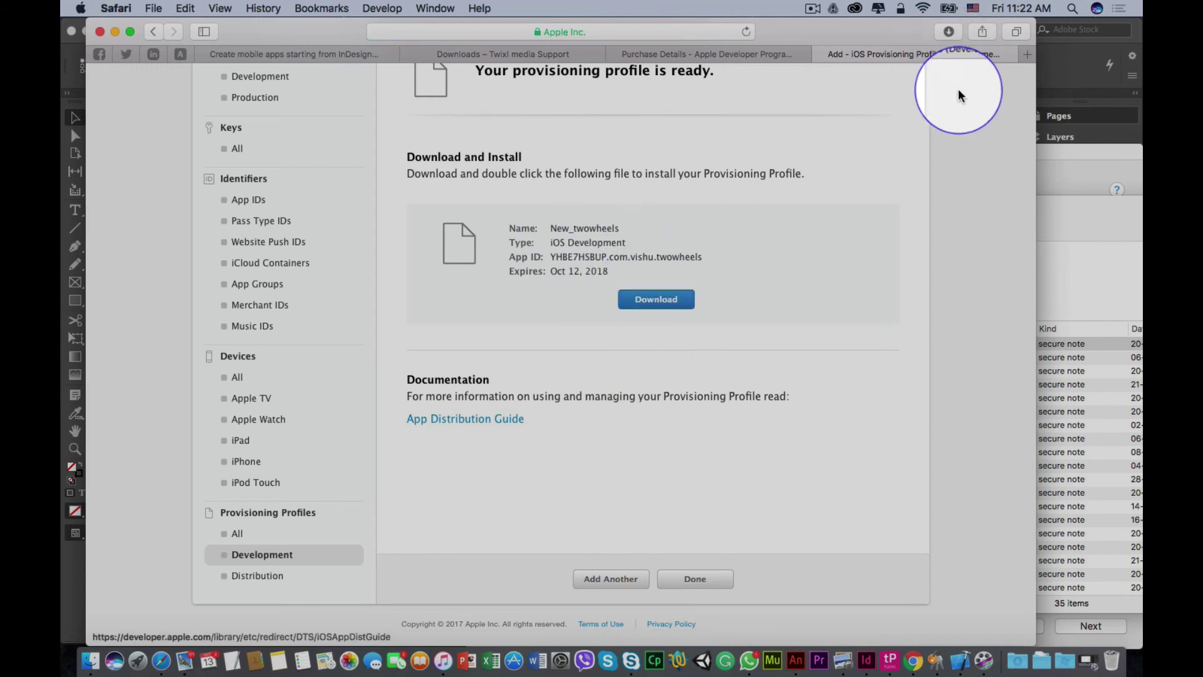
click(950, 43)
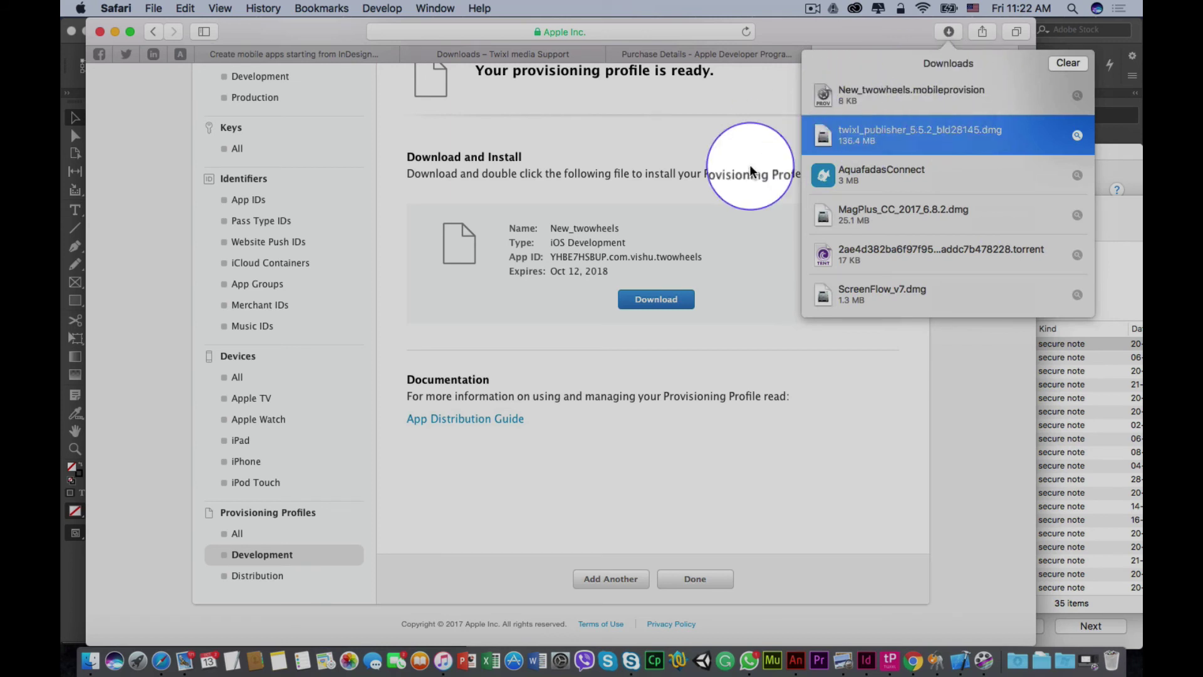
click(730, 172)
In Twixl Publisher, load New_twowheels.mobileprovision from Downloads as the Development iOS provisioning profile
click(889, 659)
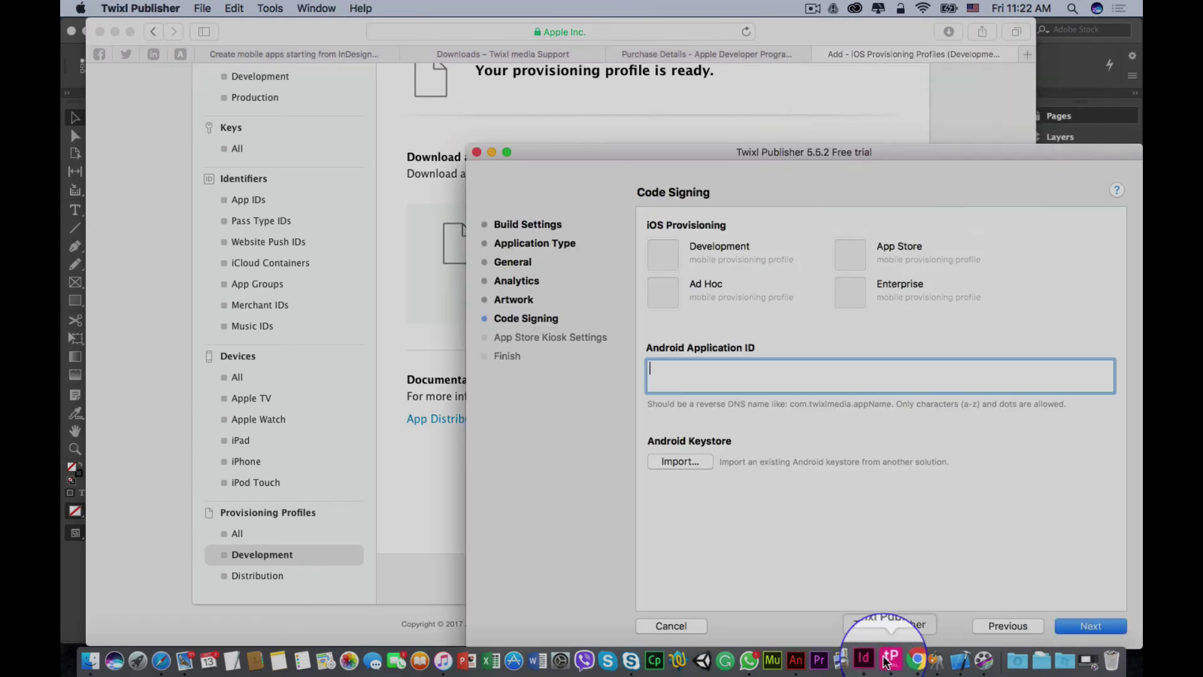
drag(714, 156, 499, 89)
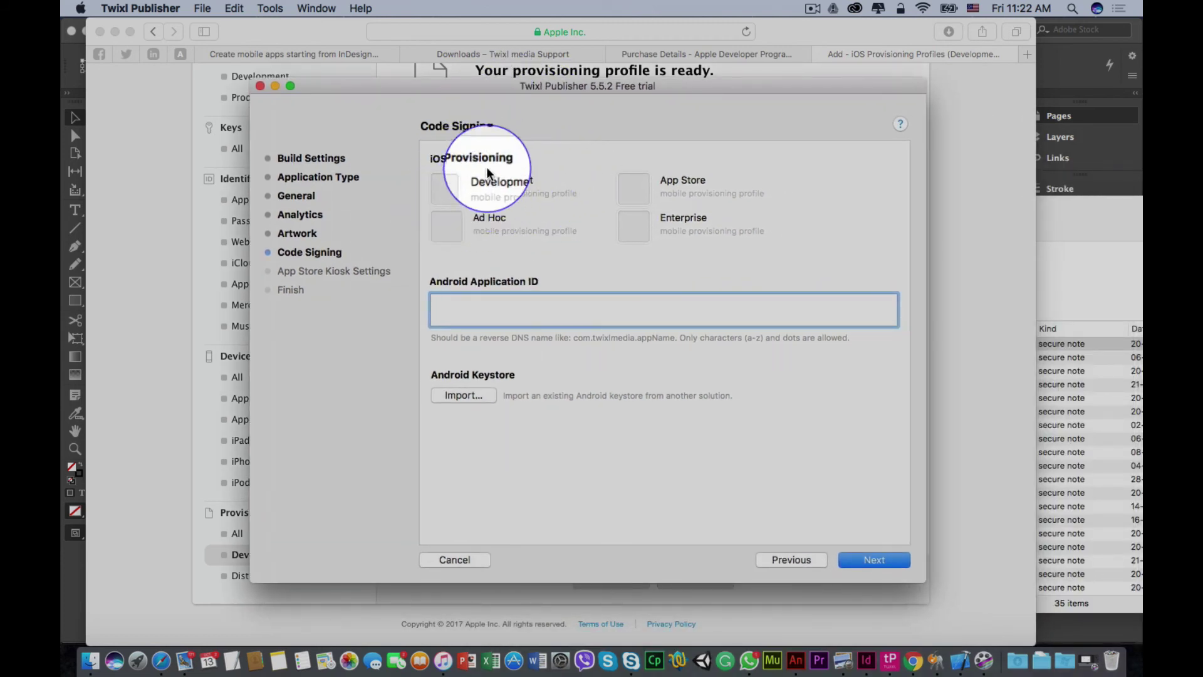
click(446, 186)
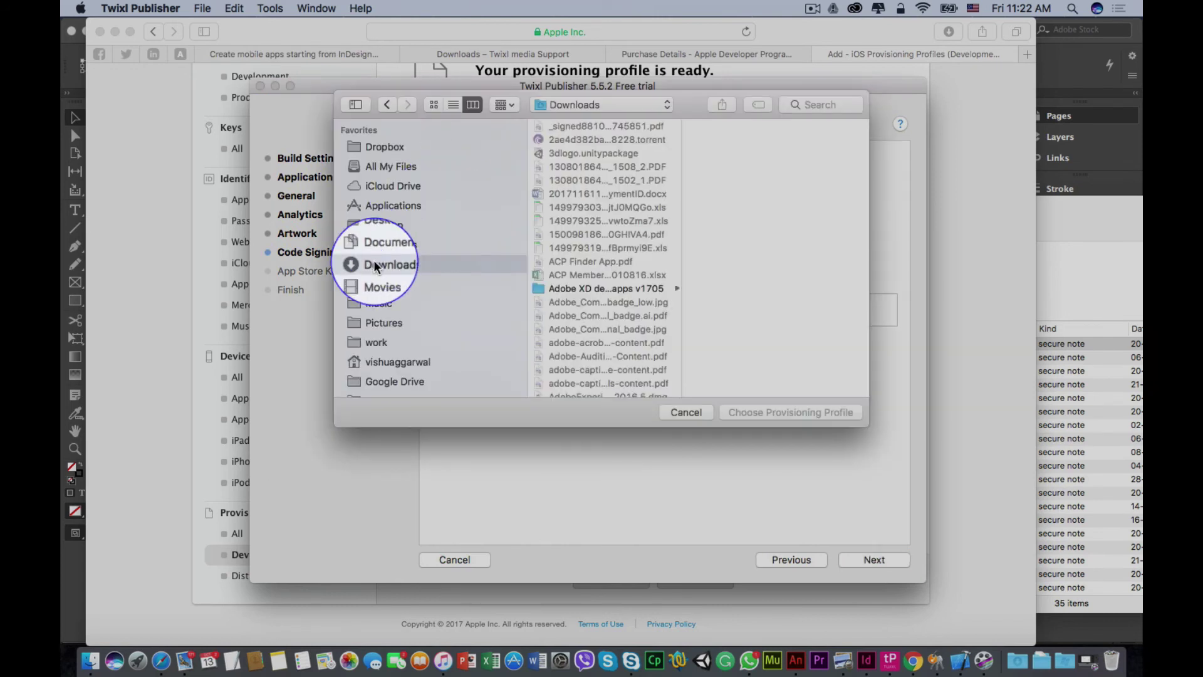
scroll(601, 197, down, 10)
scroll(601, 198, down, 10)
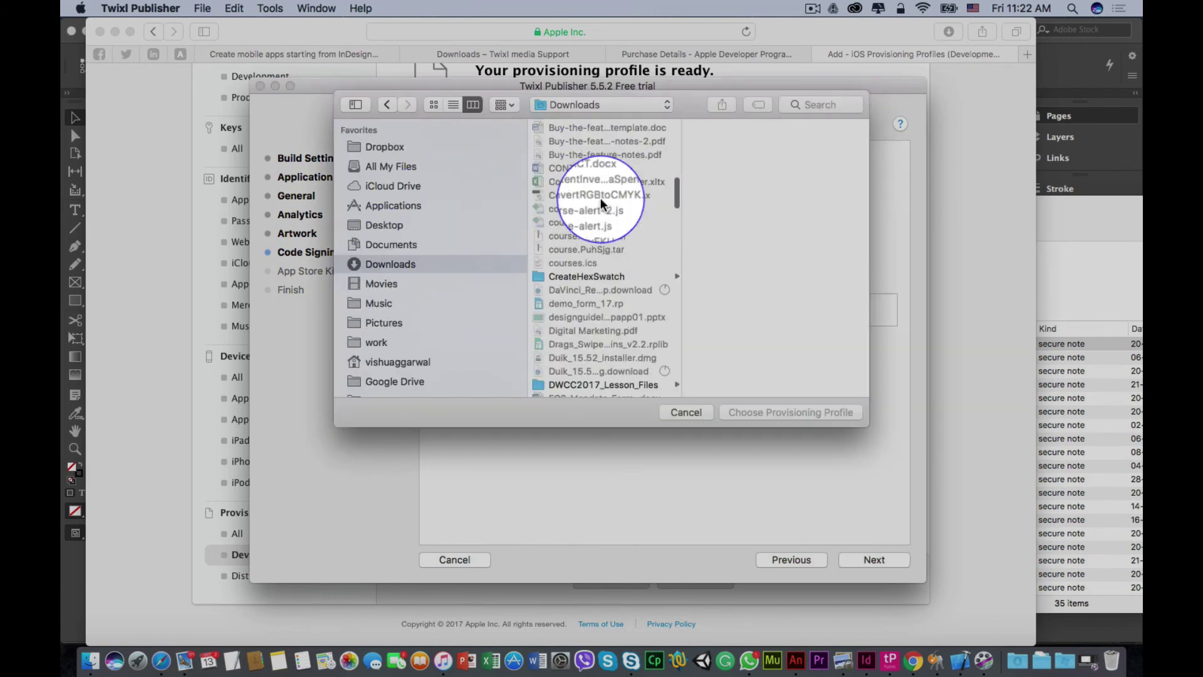
scroll(601, 197, down, 10)
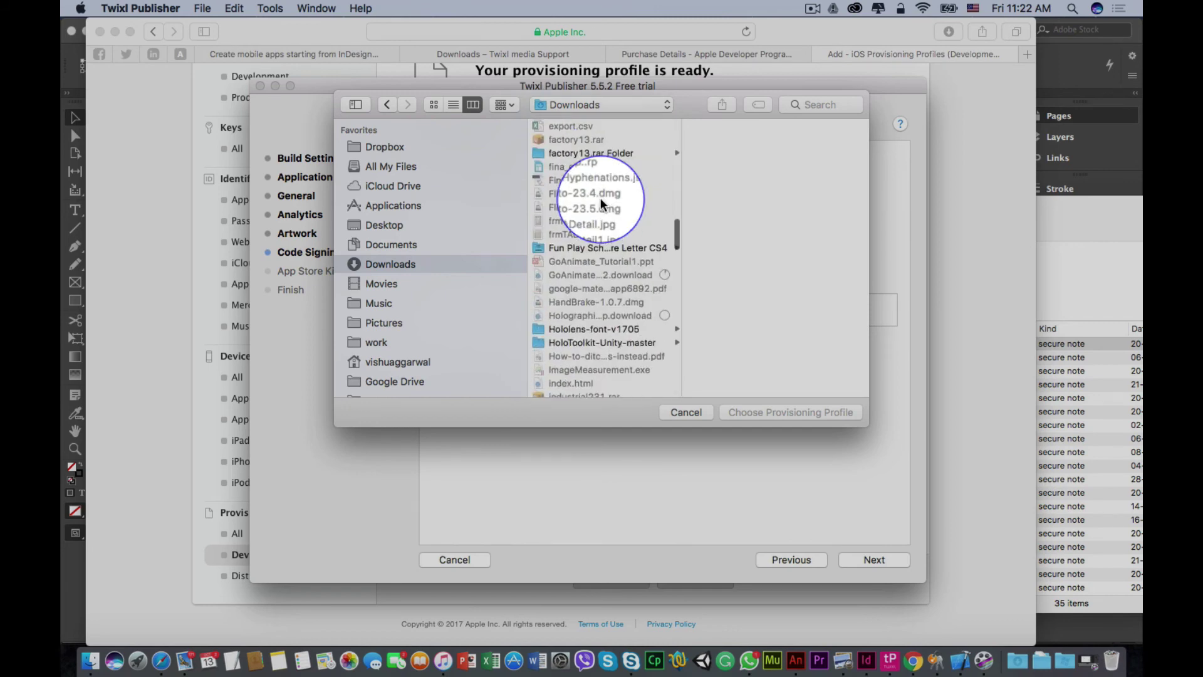
scroll(600, 200, down, 5)
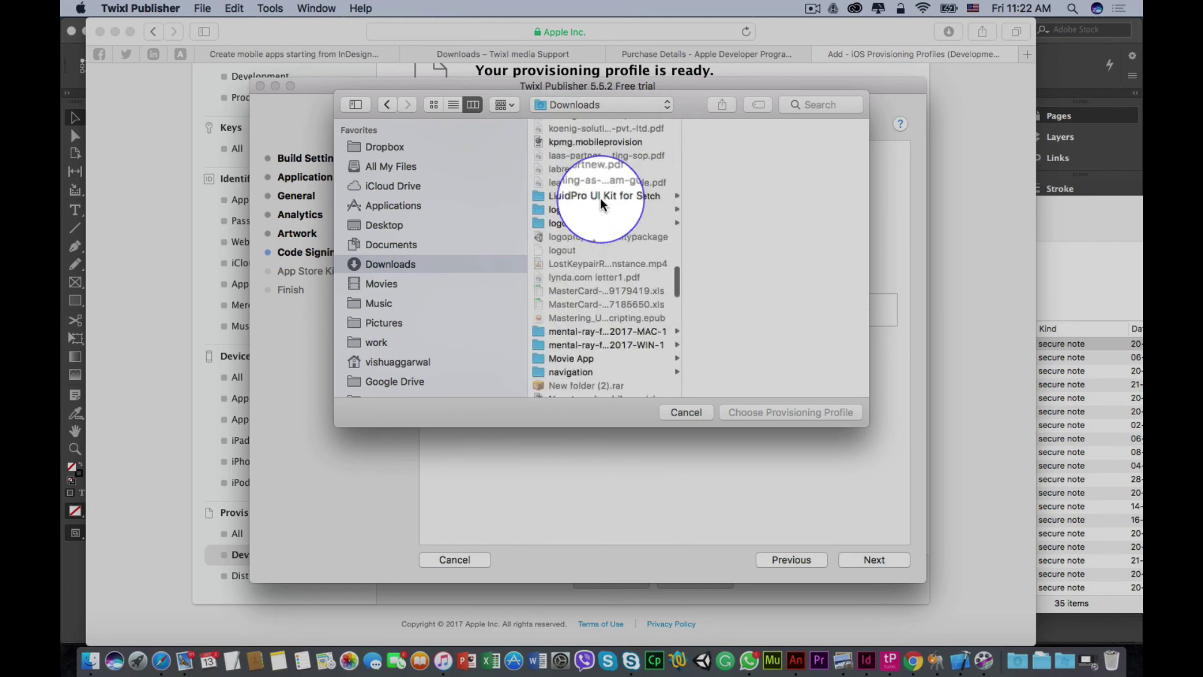
text(ne)
scroll(600, 197, down, 3)
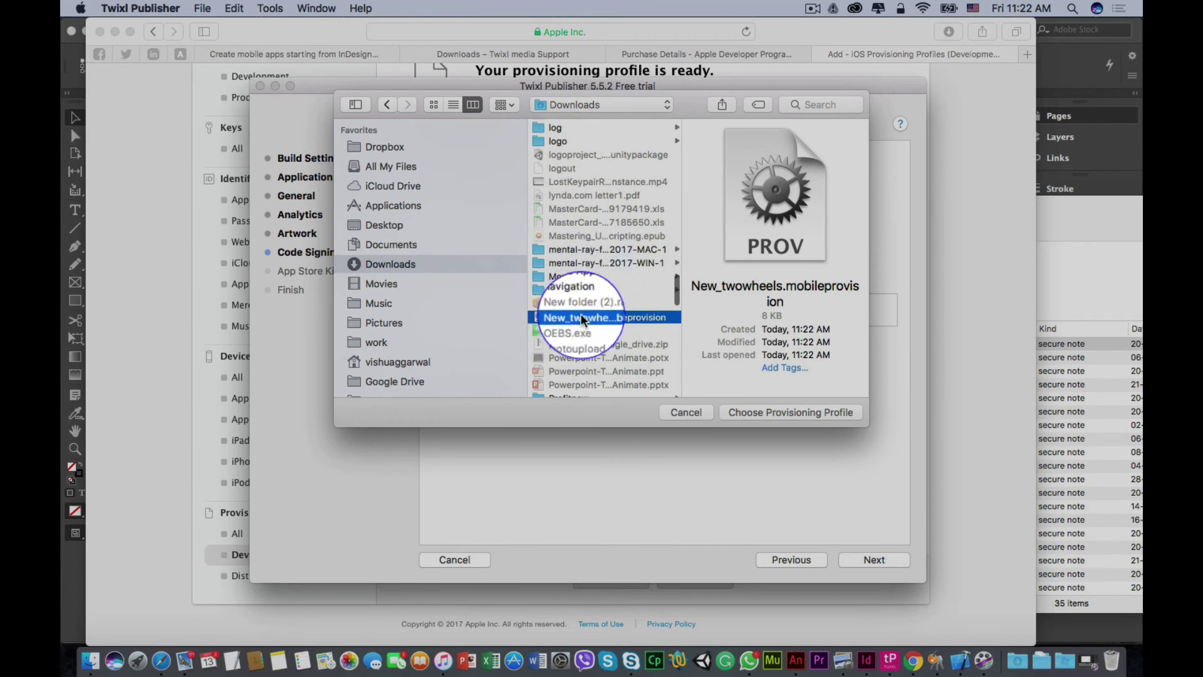
click(799, 413)
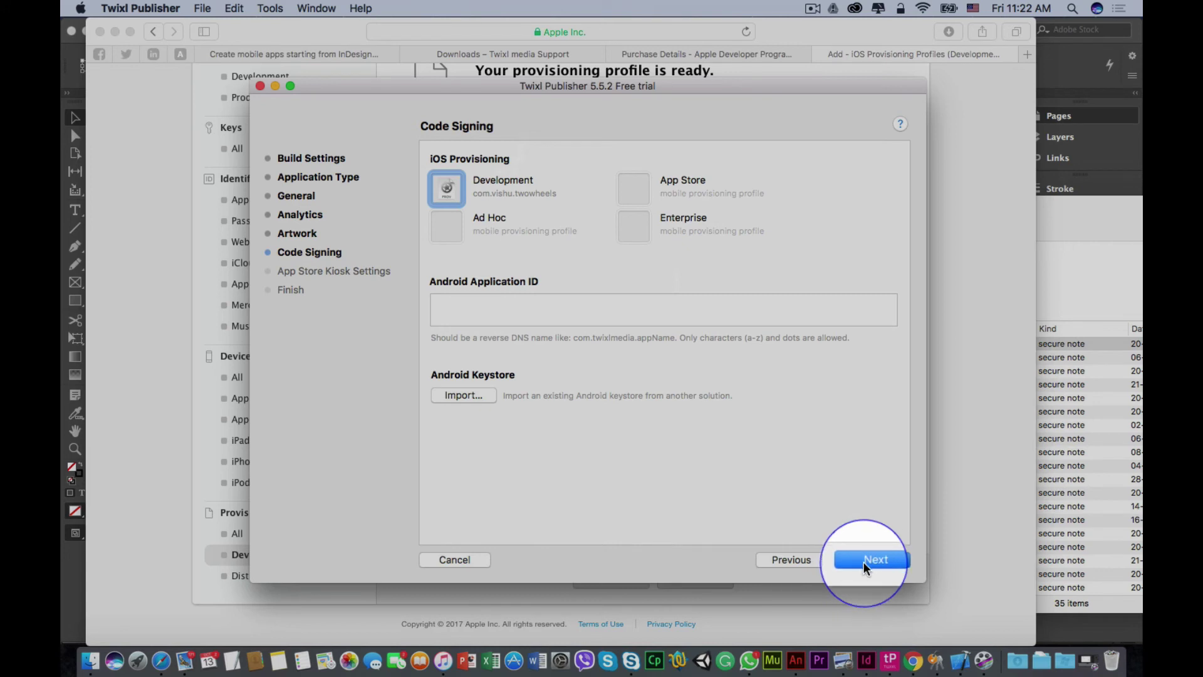
click(487, 315)
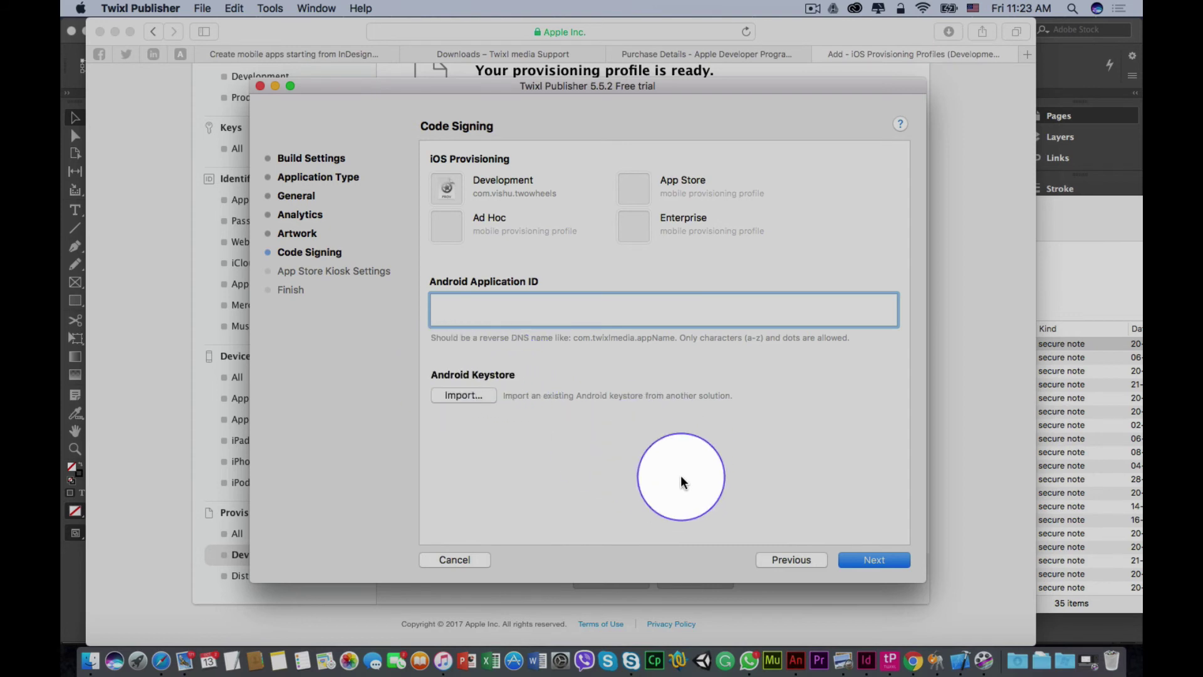
Advance to App Store Kiosk Settings and open platform.twixlmedia.com in Safari
click(868, 561)
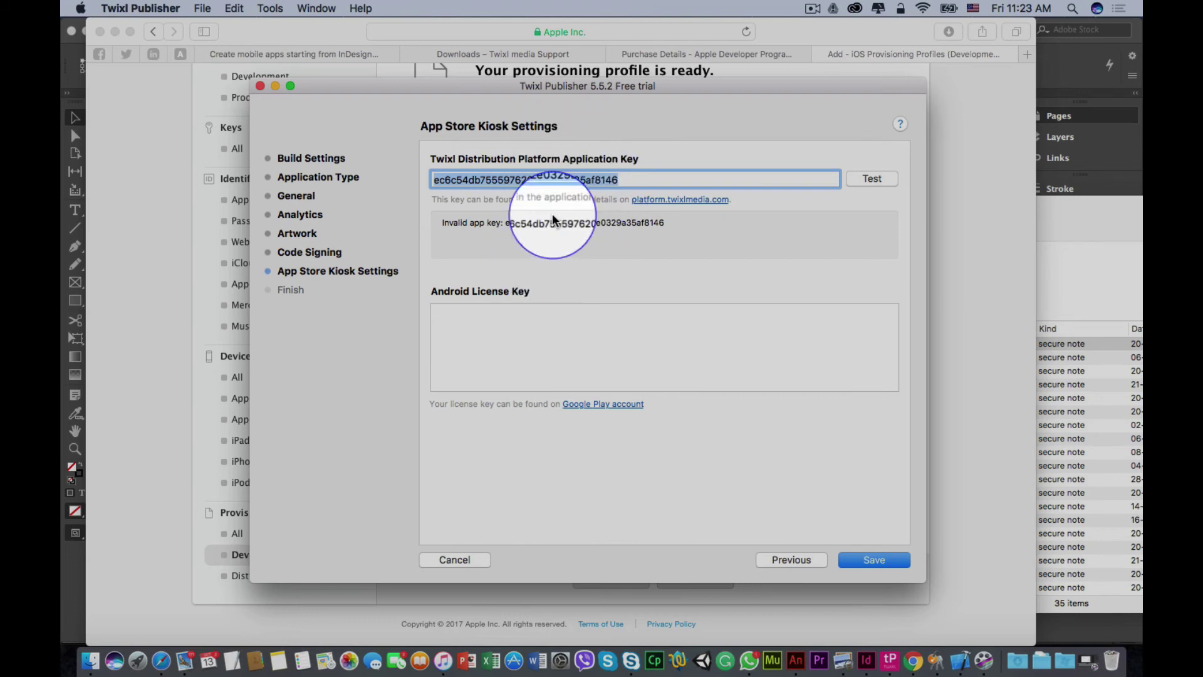
click(669, 201)
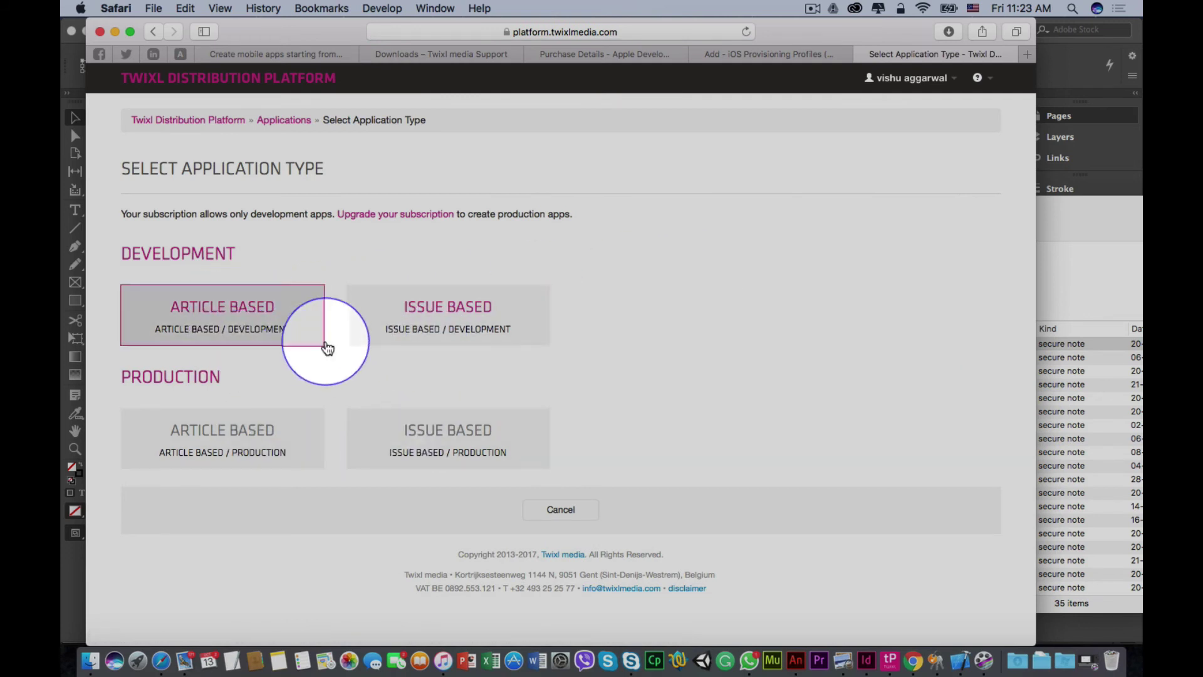
Start an Article Based development app, try the form, then return to All Applications
click(262, 341)
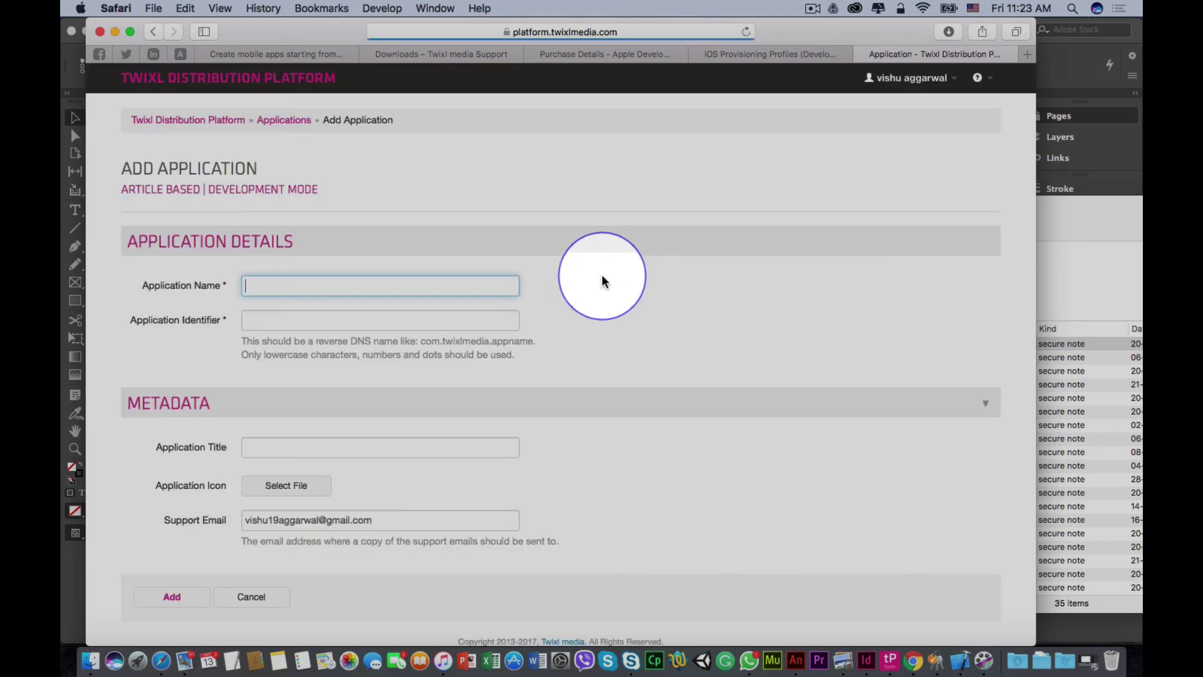
scroll(580, 291, down, 2)
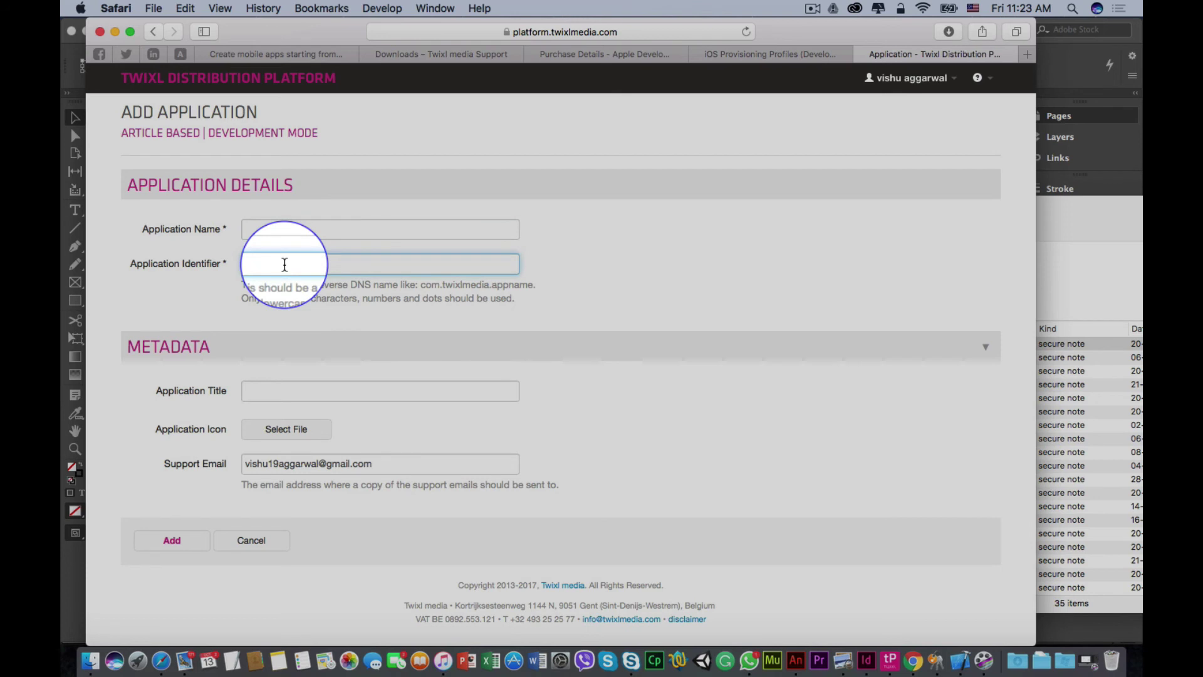
drag(422, 286, 534, 286)
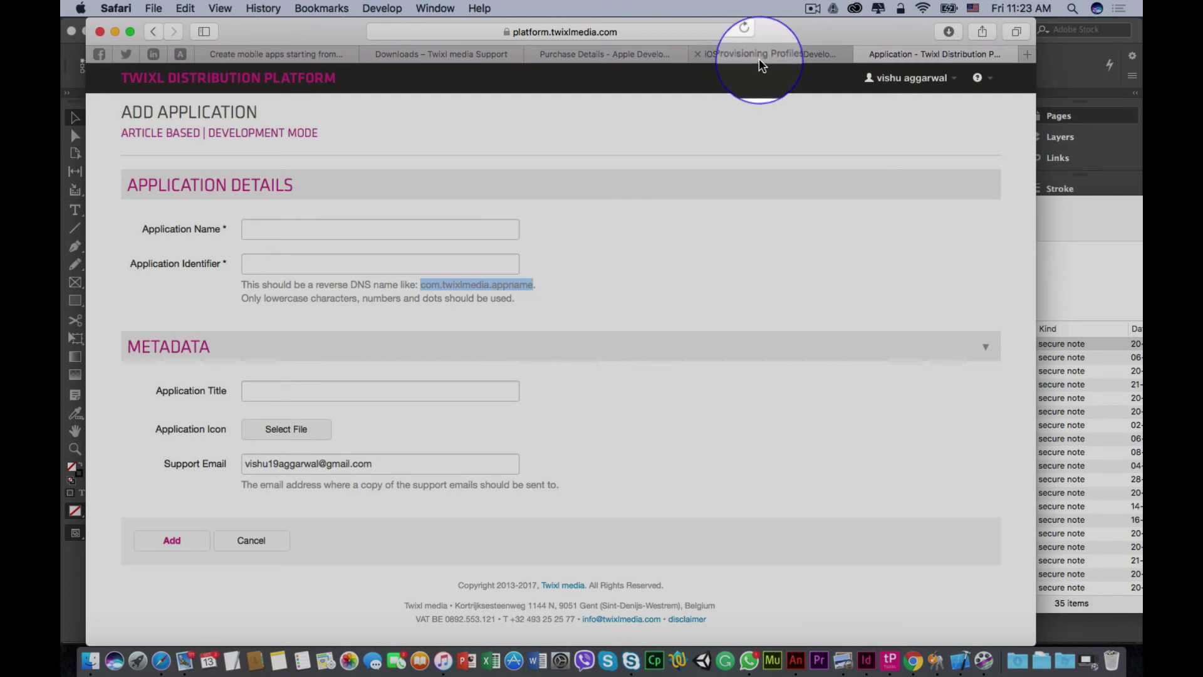
scroll(634, 266, down, 1)
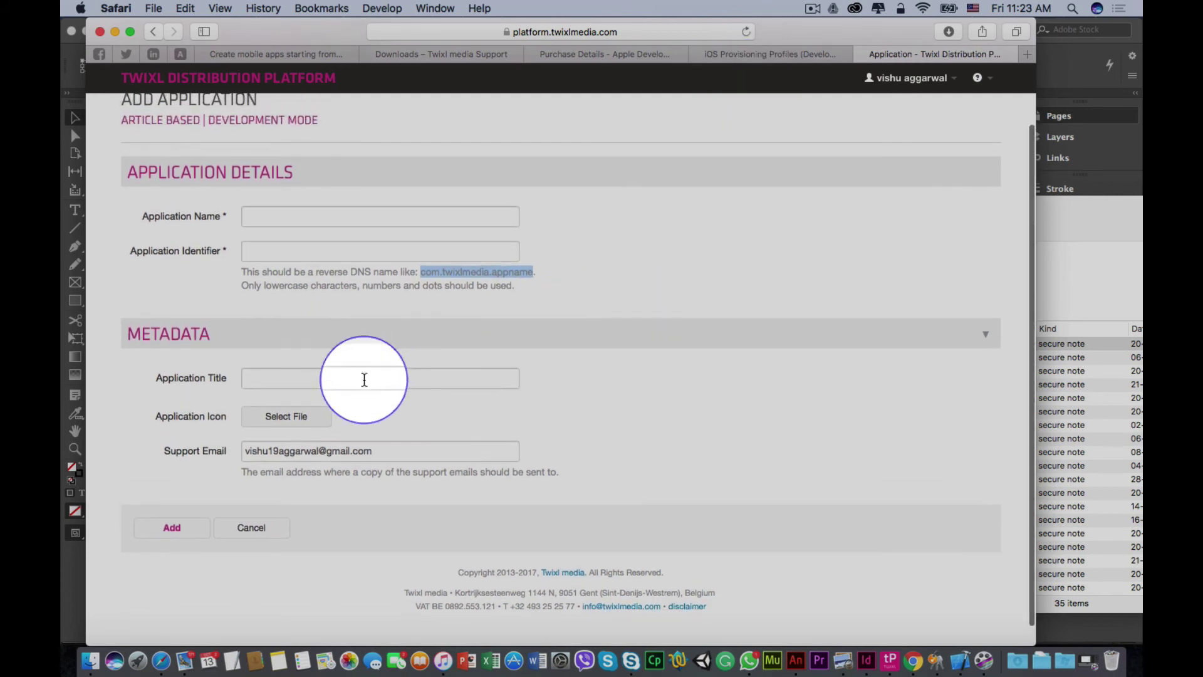
click(341, 385)
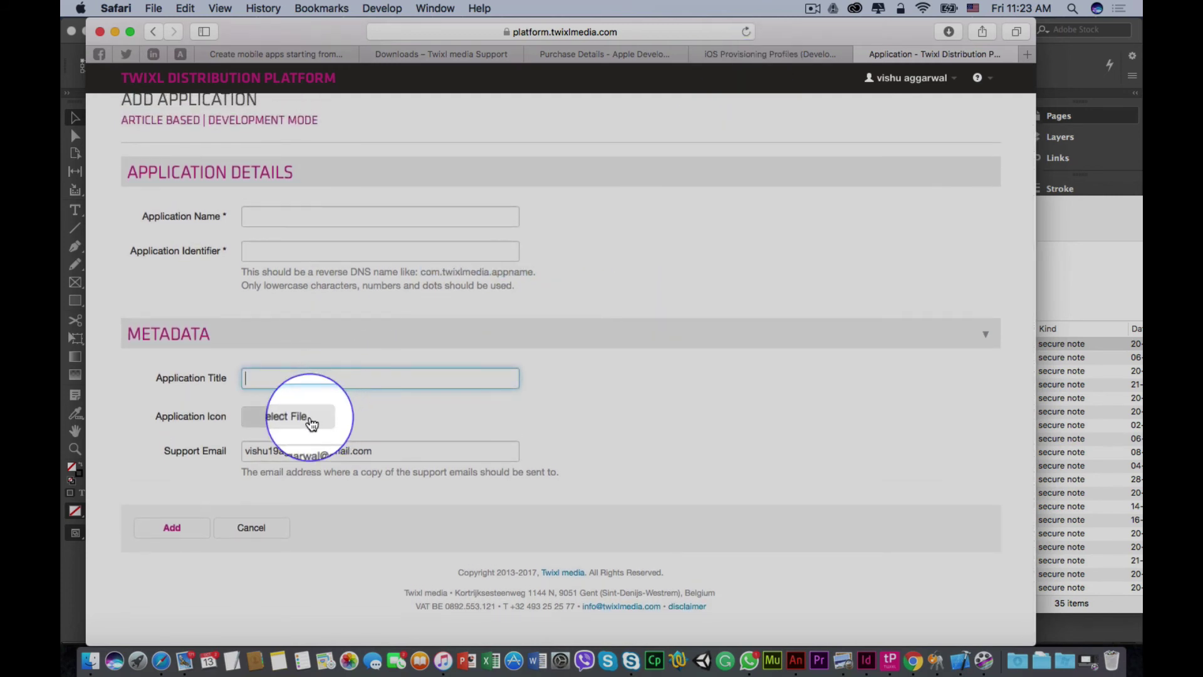
triple_click(378, 450)
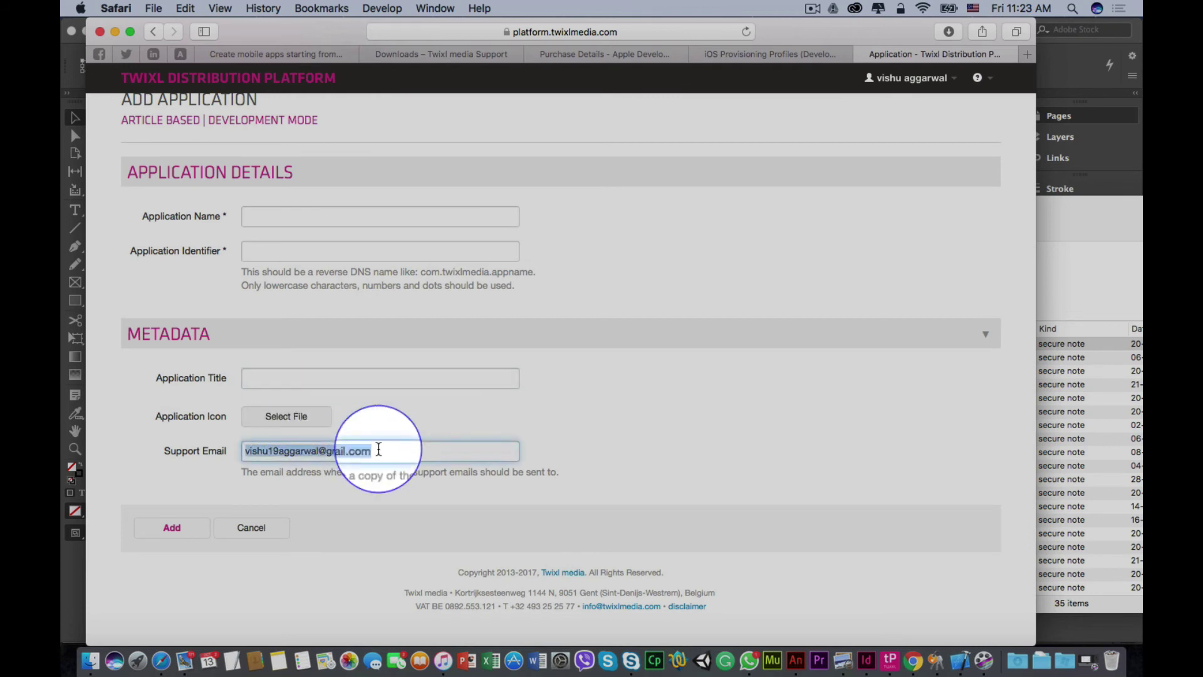
click(175, 531)
click(284, 119)
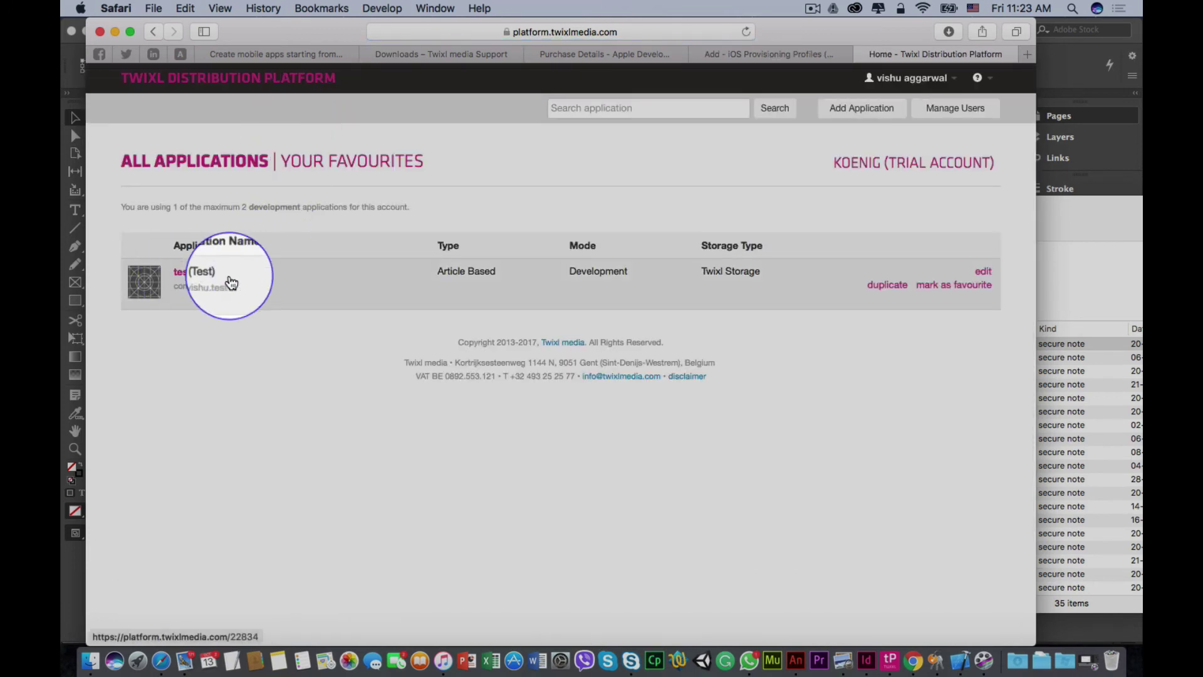
Open the 'test' app, select its App Key, and return to Twixl Publisher's Kiosk Settings
click(182, 272)
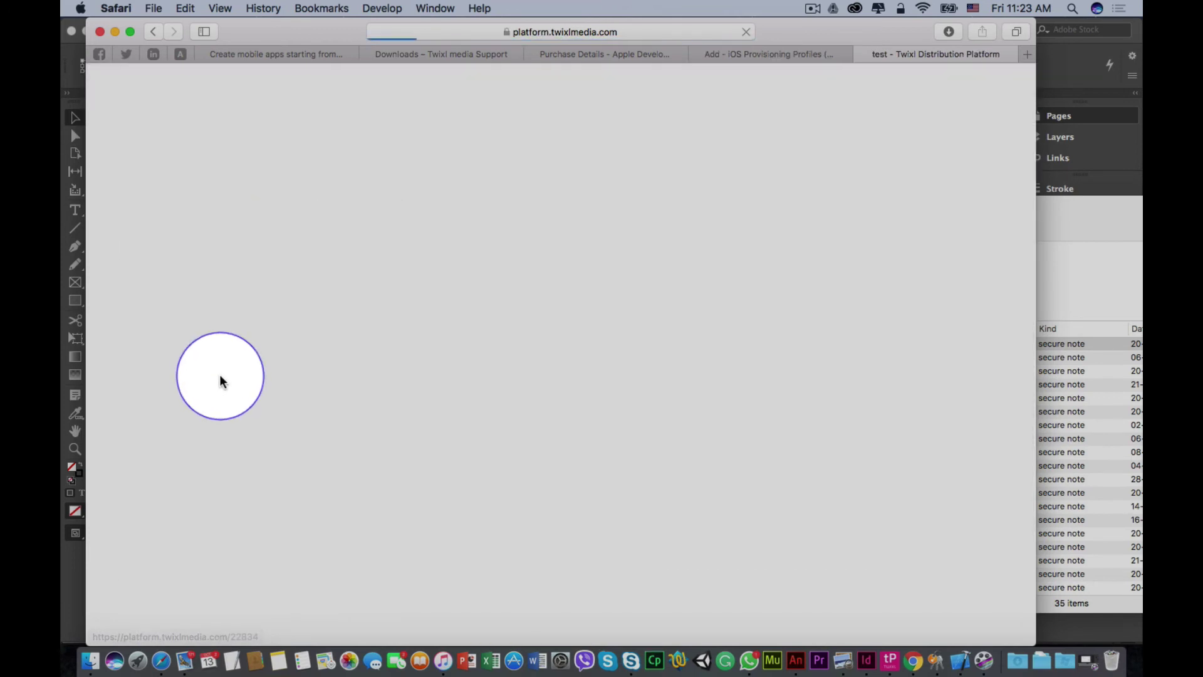
drag(236, 285, 498, 278)
key(super+c)
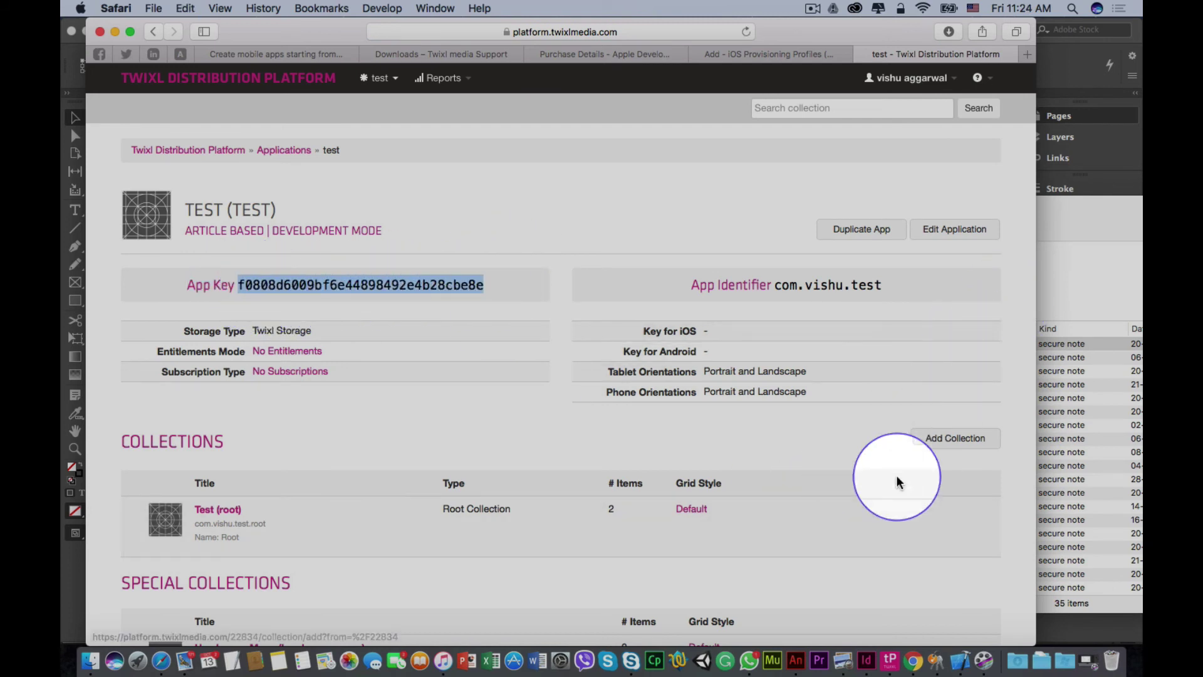
scroll(878, 430, down, 1)
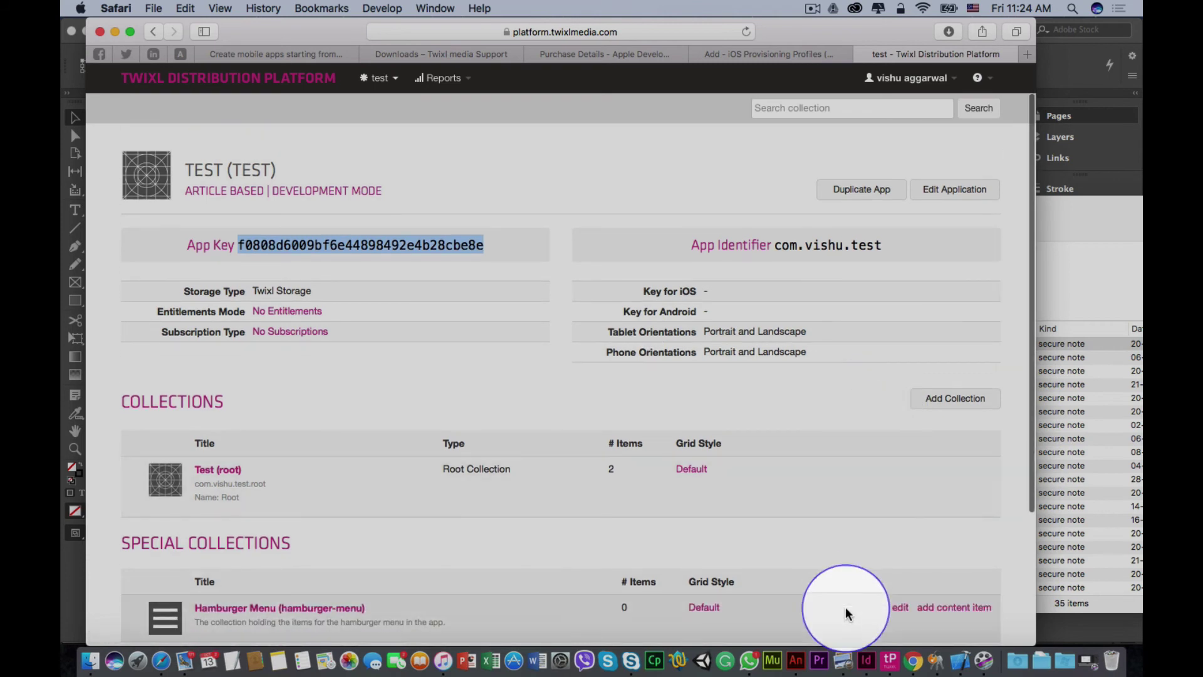
click(888, 660)
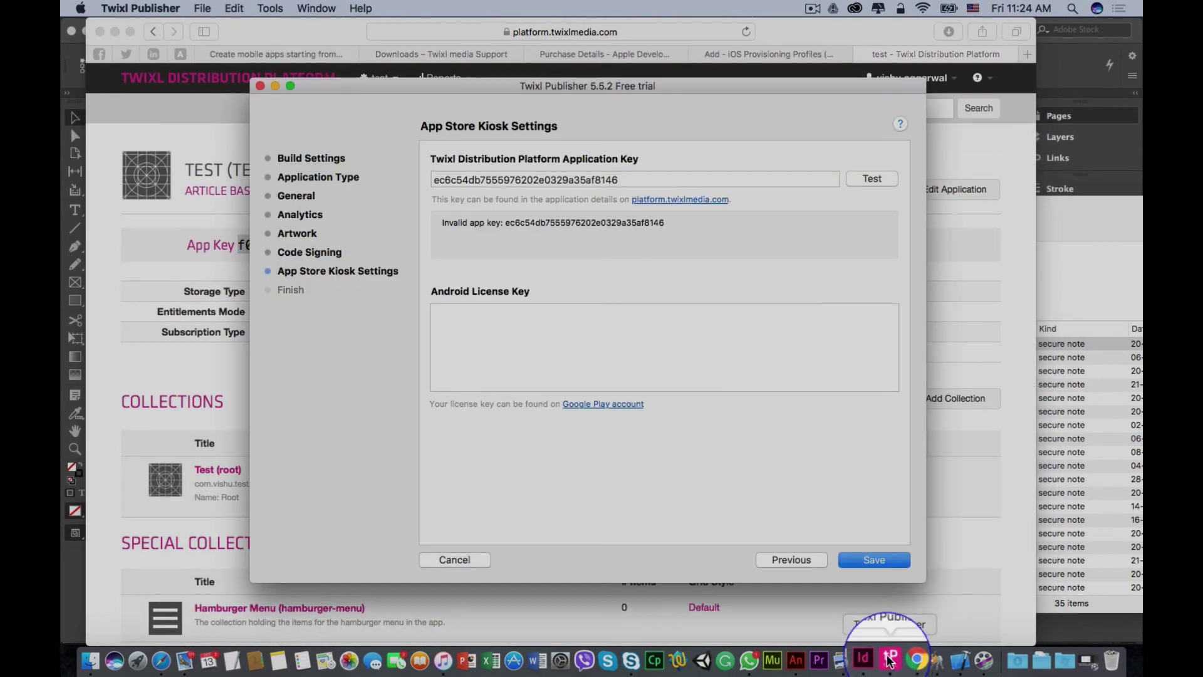
Replace the Application Key with the test app's key, confirm it validates, and save the kiosk settings
double_click(496, 180)
key(super+v)
click(869, 179)
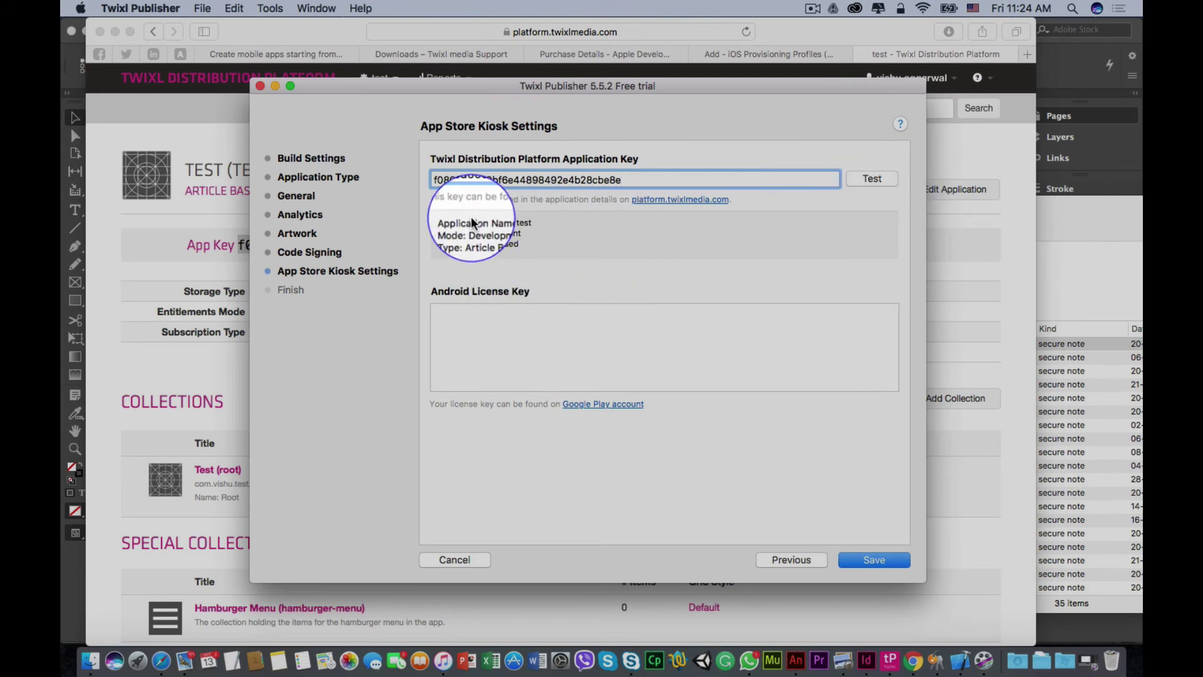
click(868, 559)
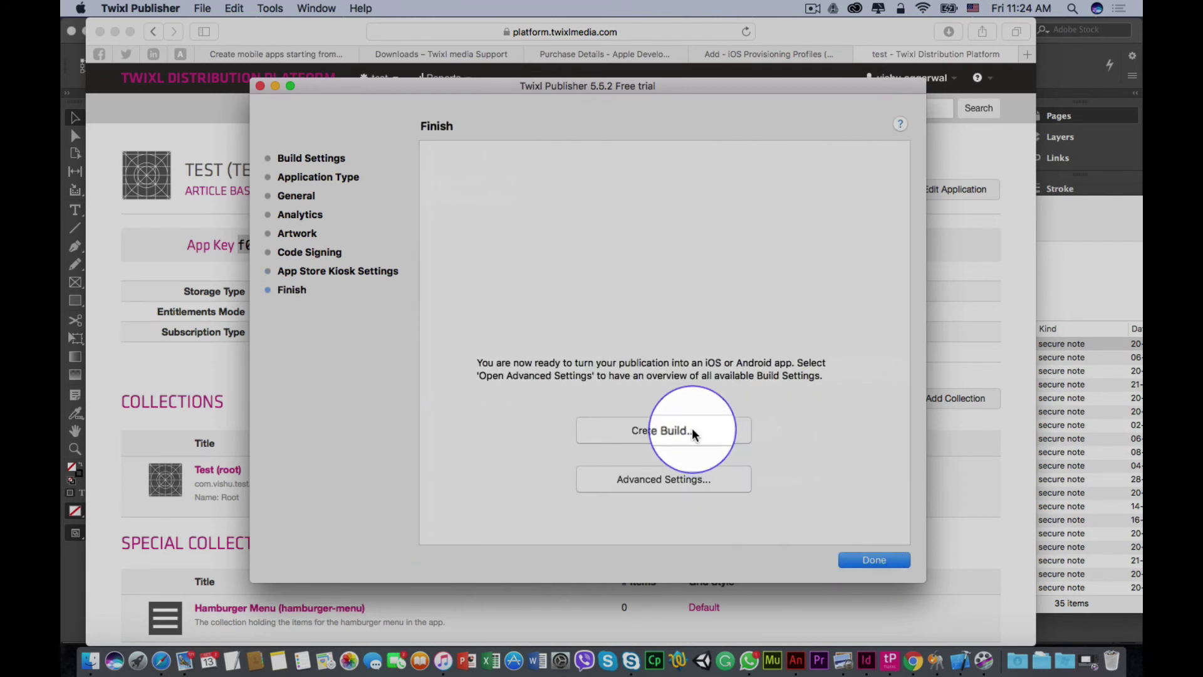
Review the Sharing group in Advanced Settings, then start a build of Two Wheels Publication
click(666, 480)
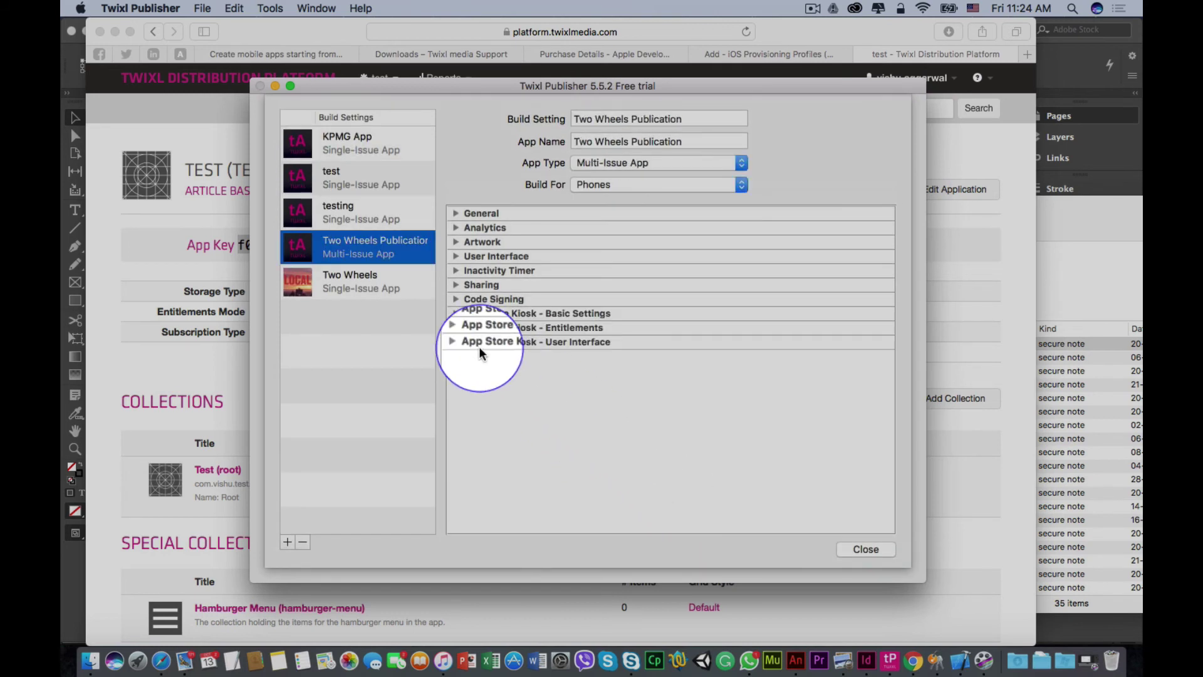
click(457, 284)
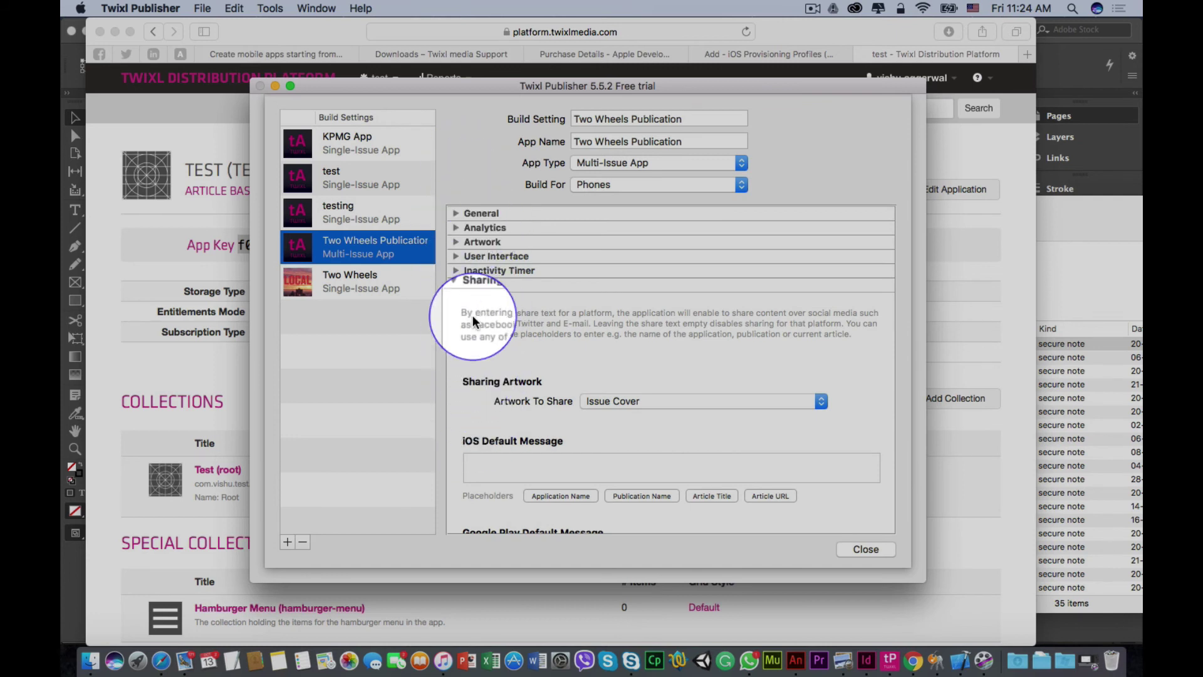
scroll(499, 310, down, 5)
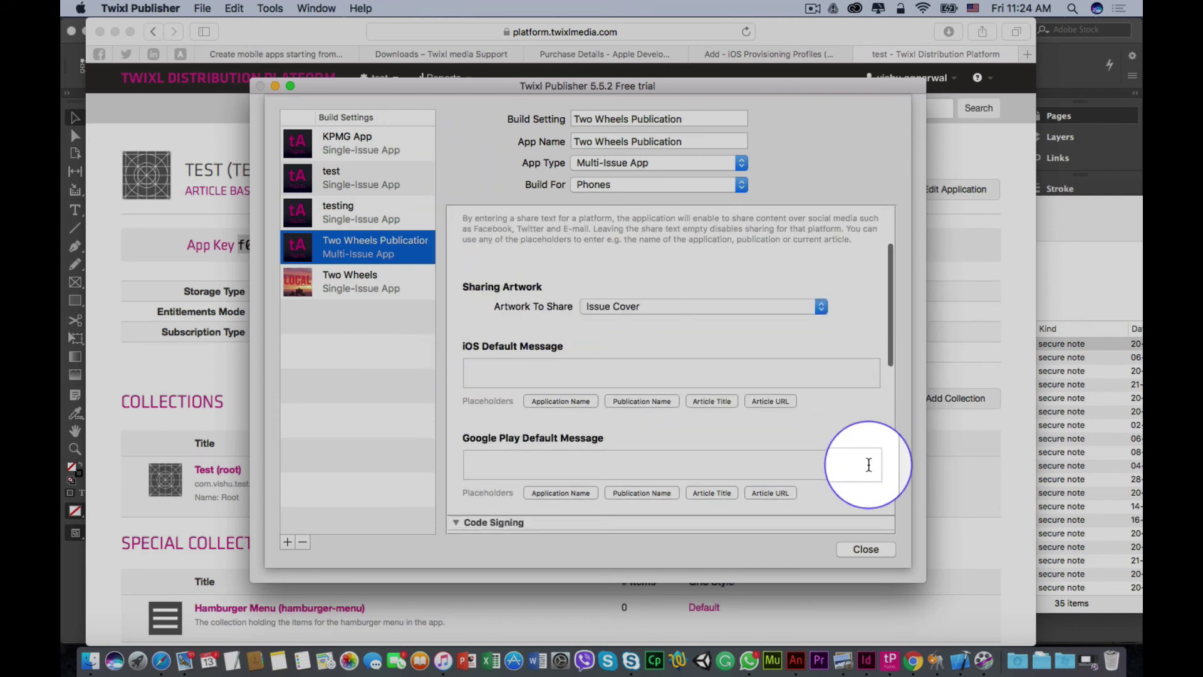
click(857, 549)
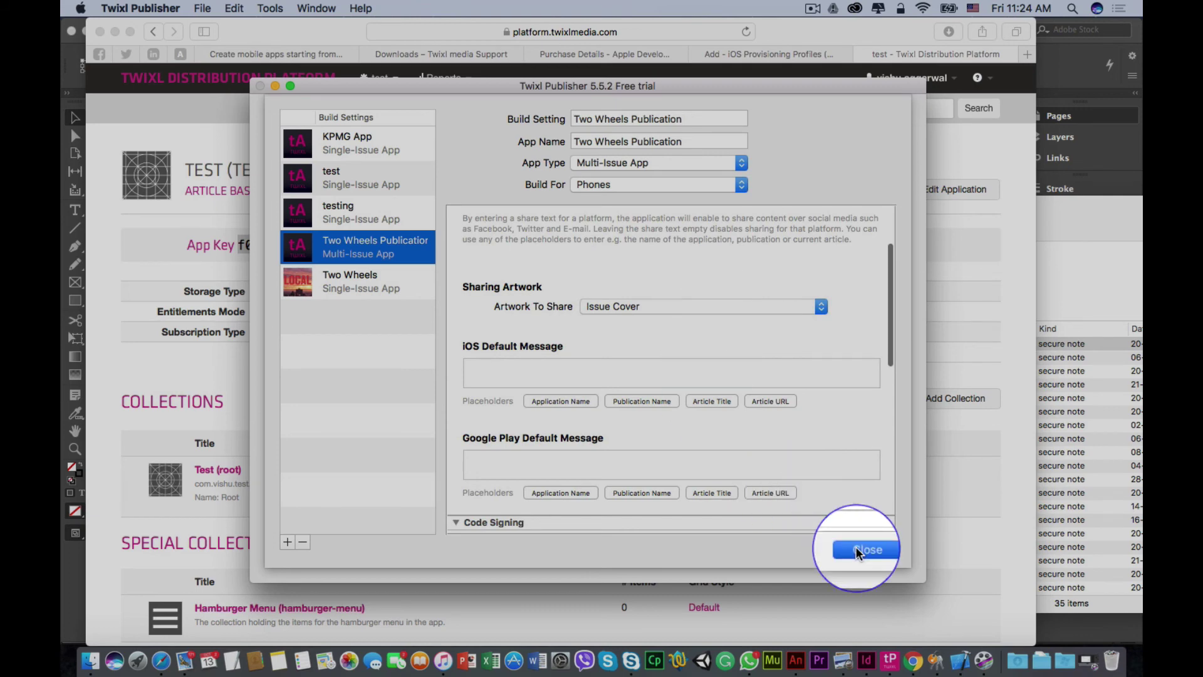
click(651, 434)
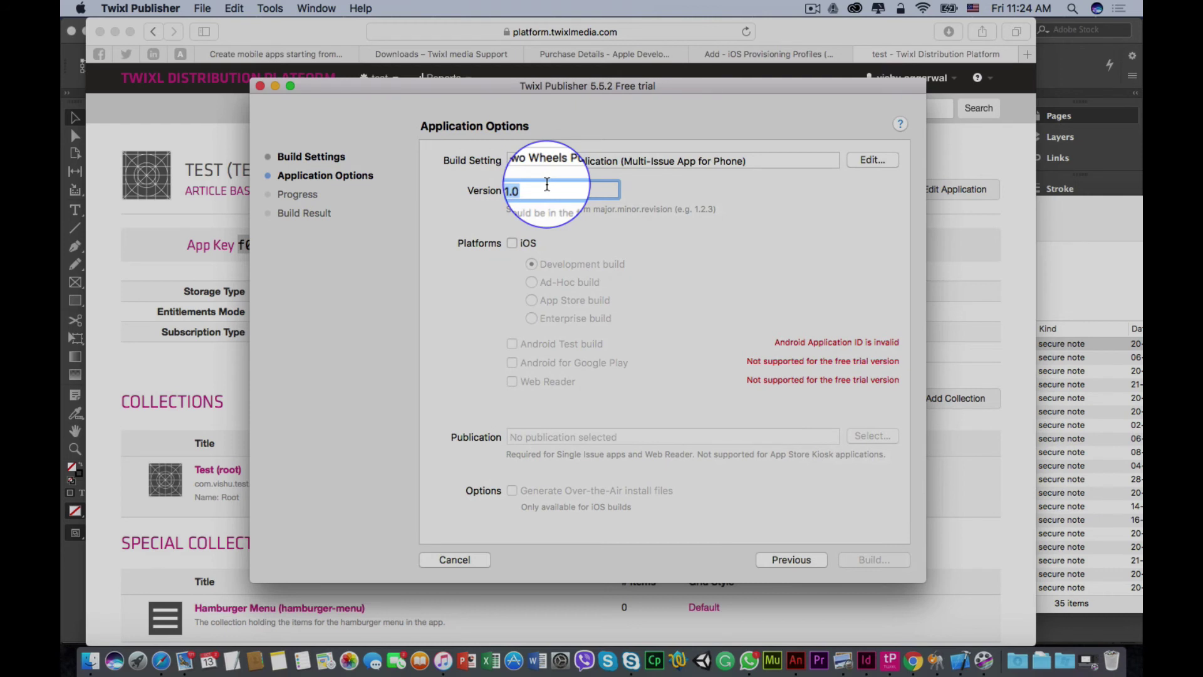
Check the Two Wheels Publication build setting and select an iOS Development build at version 1.0
click(870, 160)
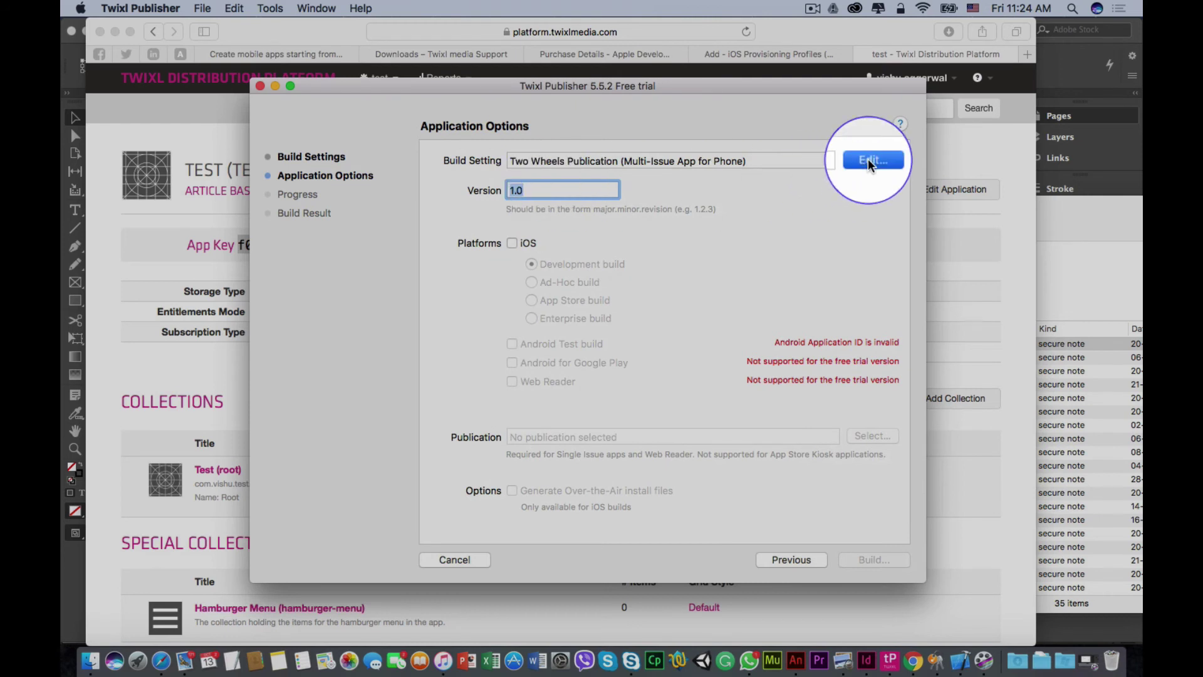
click(783, 549)
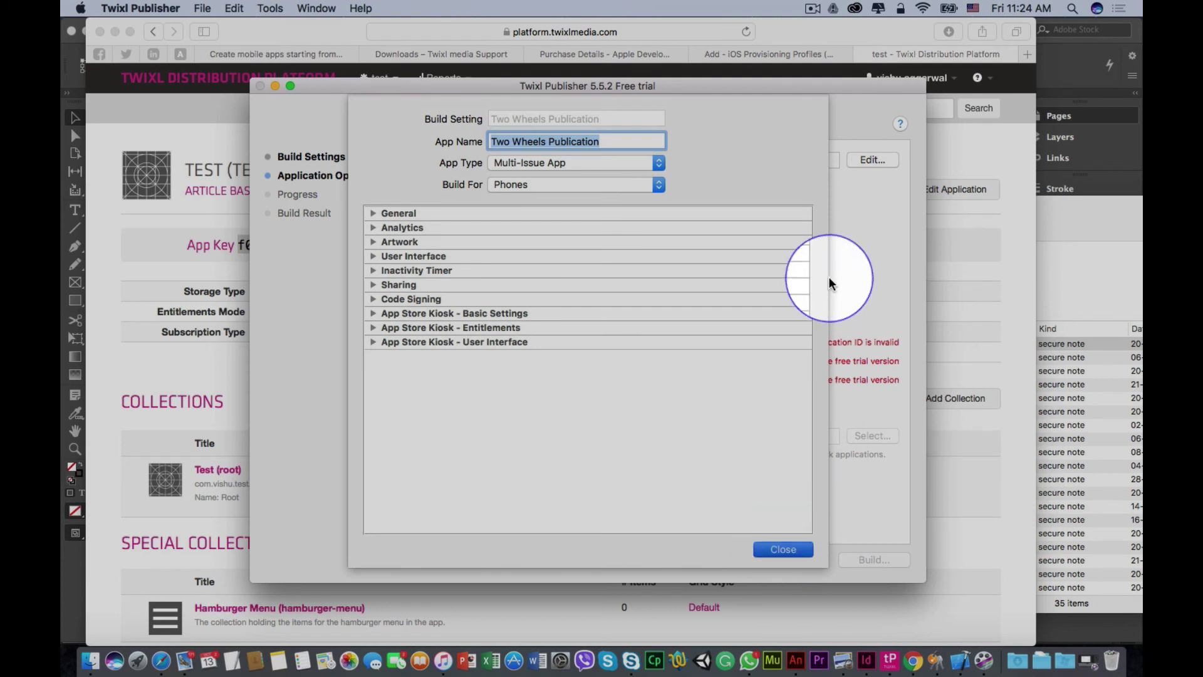
click(721, 161)
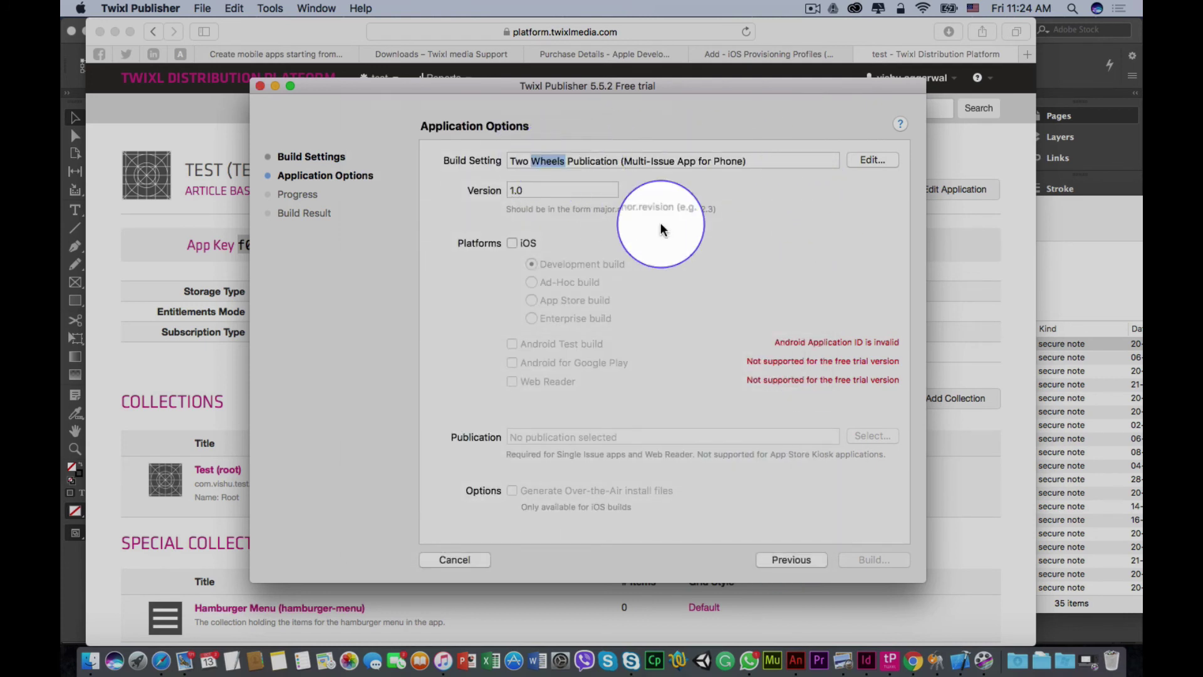
click(862, 163)
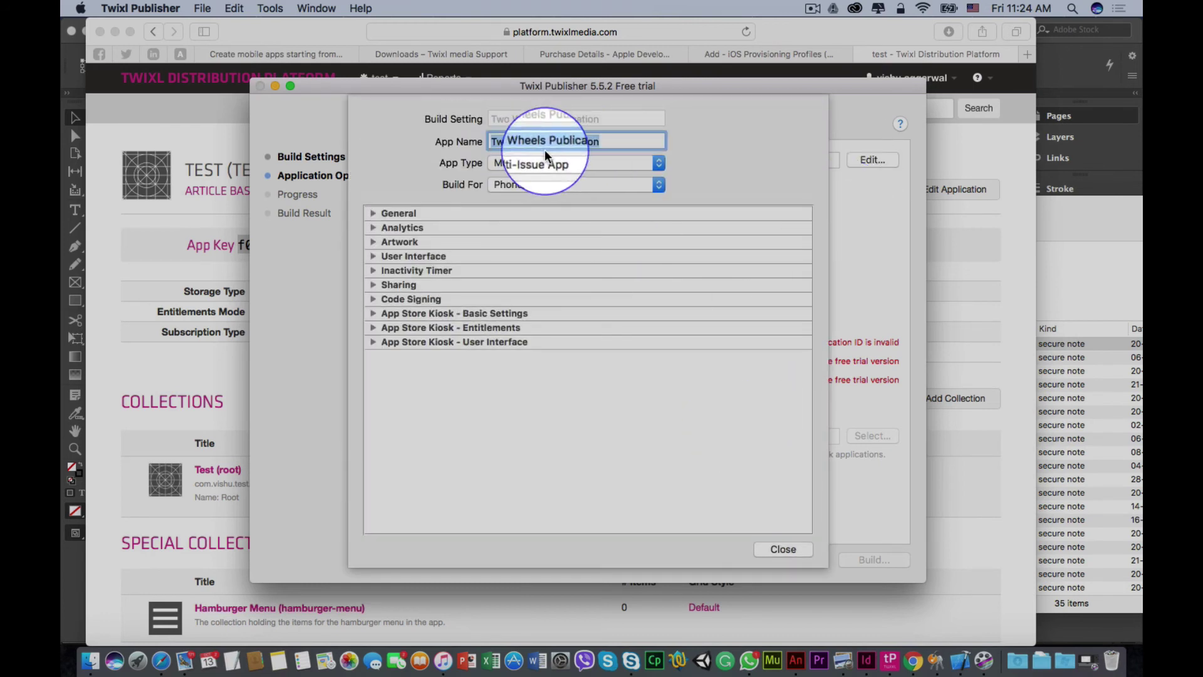
click(777, 547)
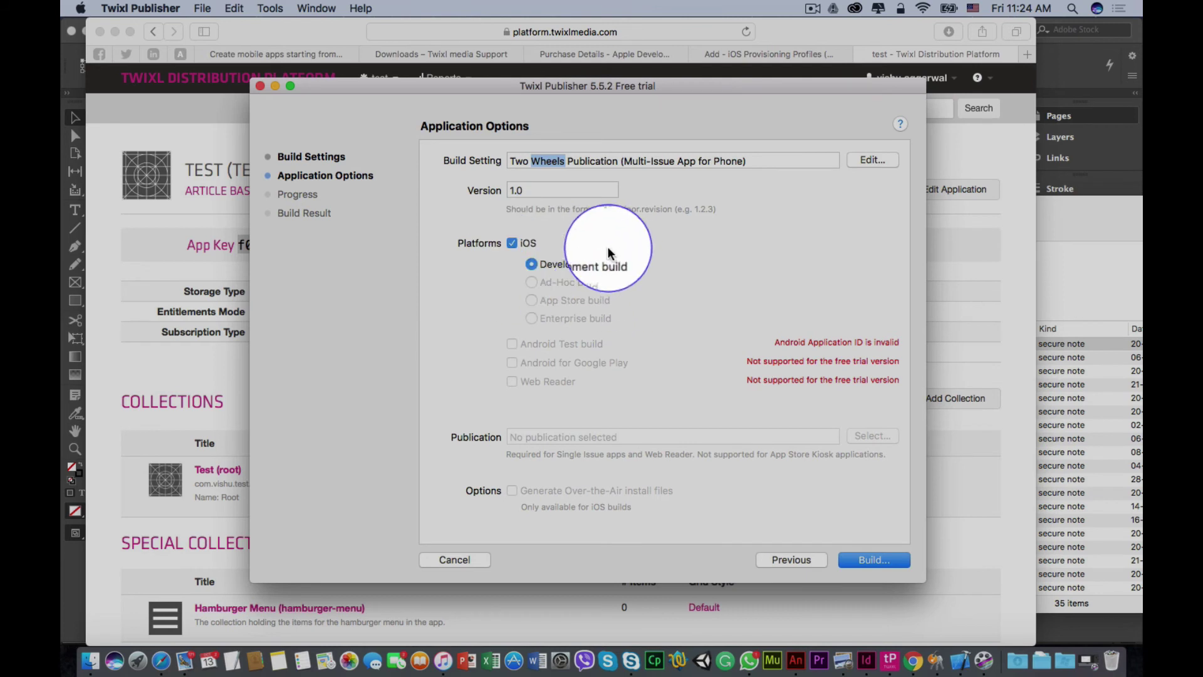
Start the build and browse into the new publication folder for the output location
click(877, 561)
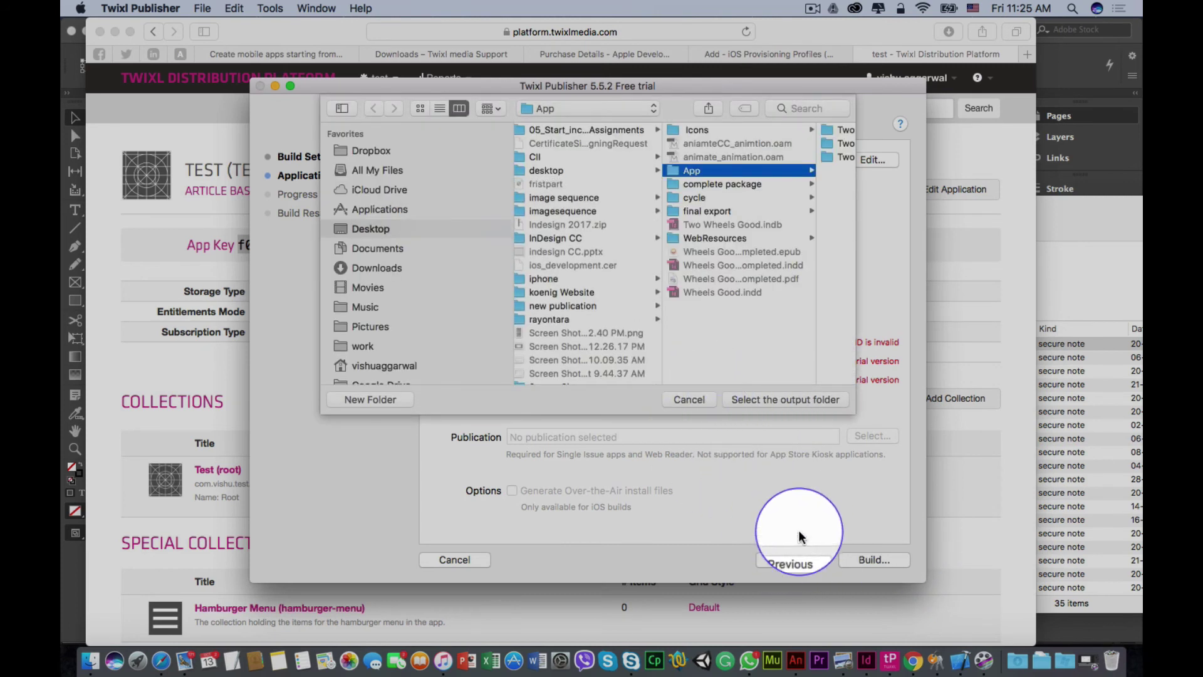
scroll(754, 262, right, 3)
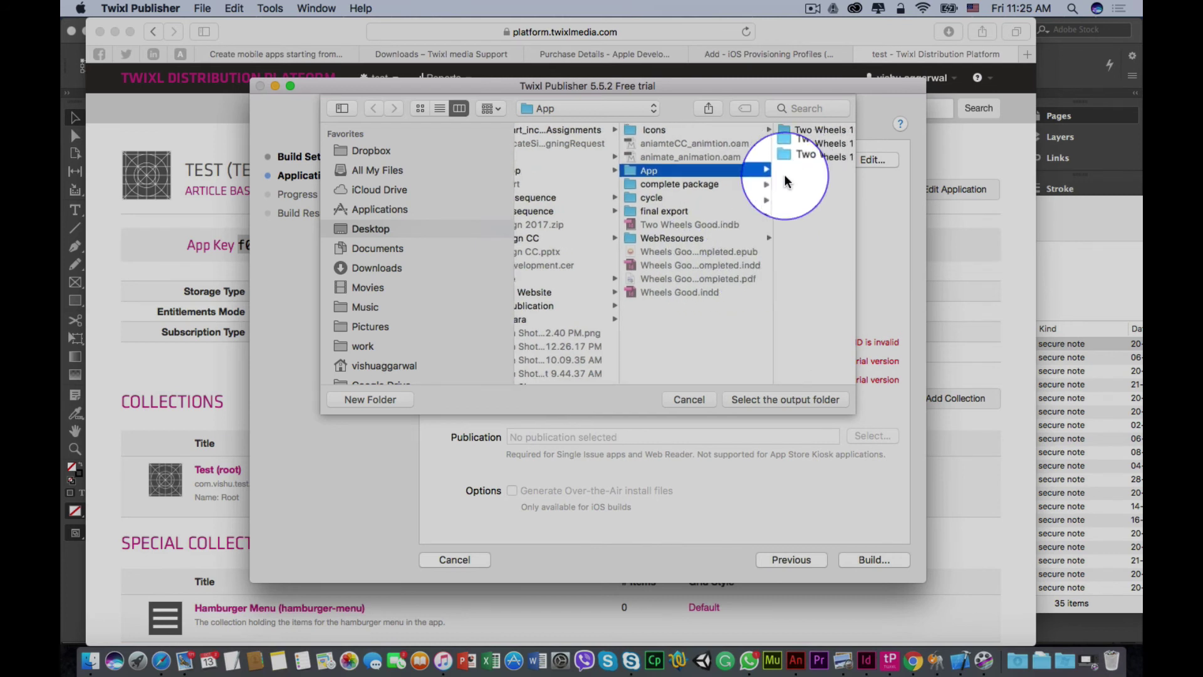
scroll(791, 178, right, 2)
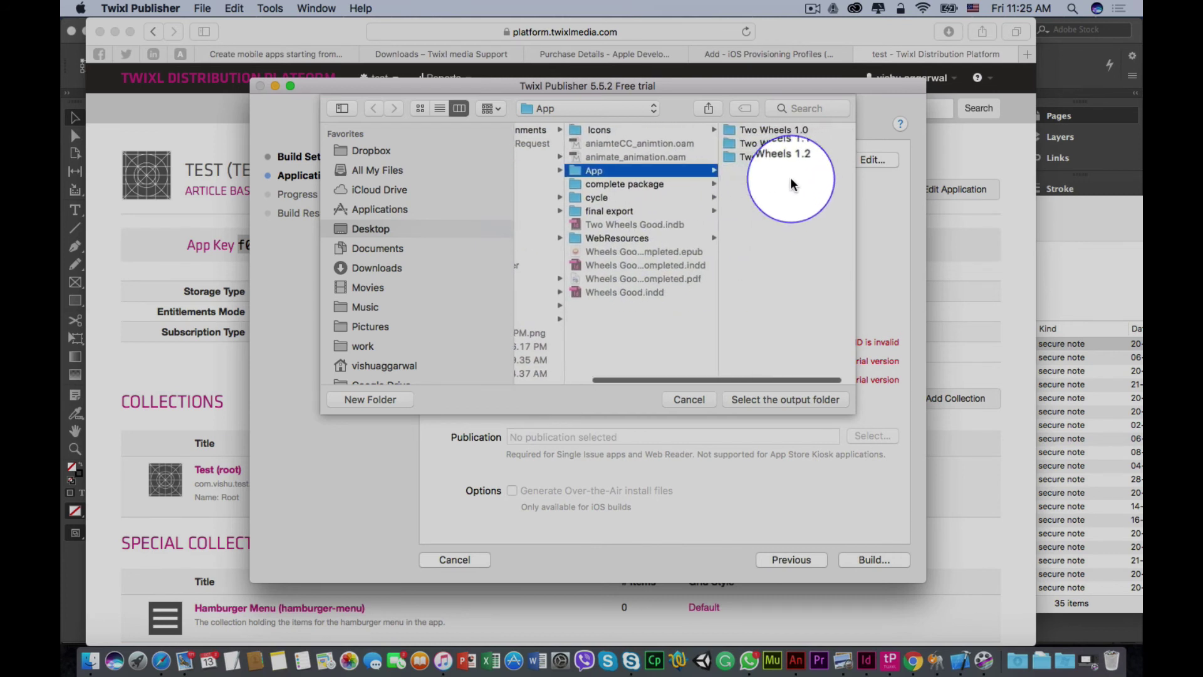
scroll(690, 251, left, 2)
scroll(582, 268, down, 3)
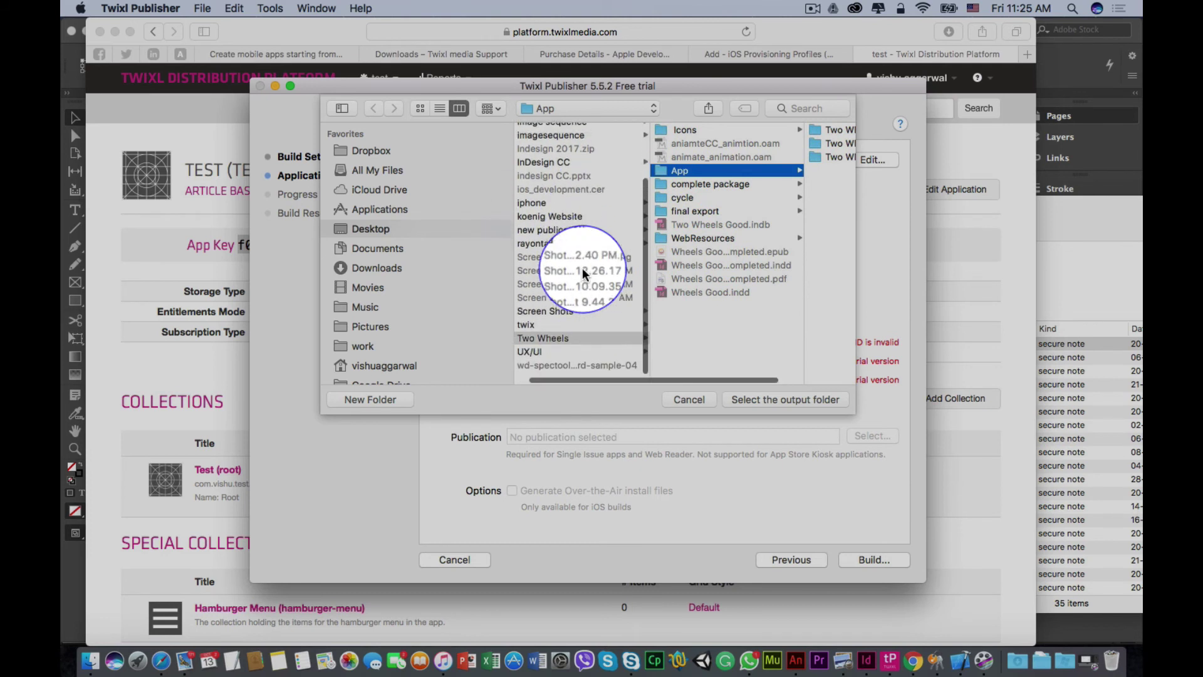
scroll(594, 338, up, 3)
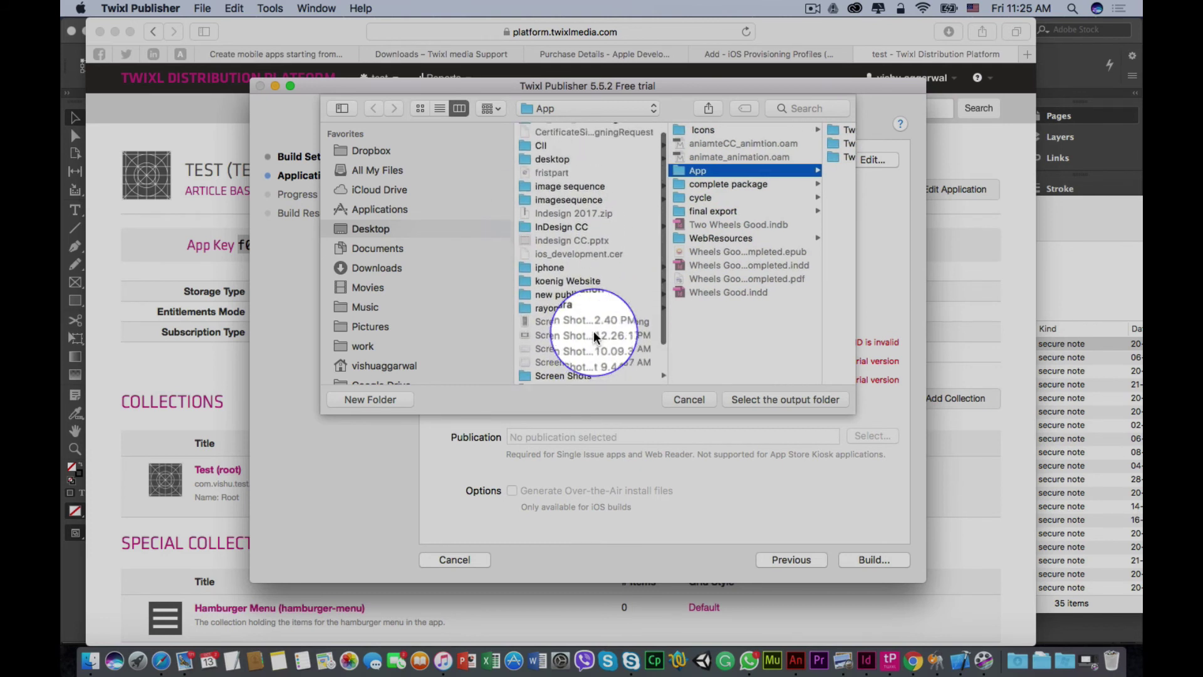
click(573, 305)
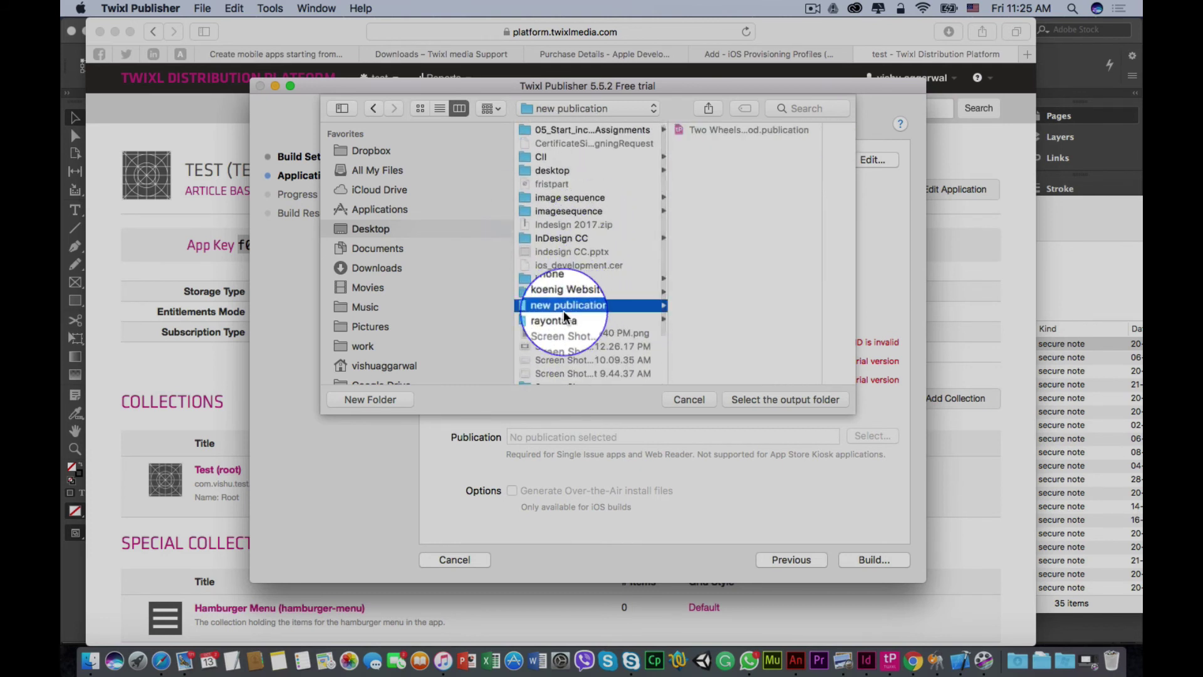
scroll(561, 340, down, 3)
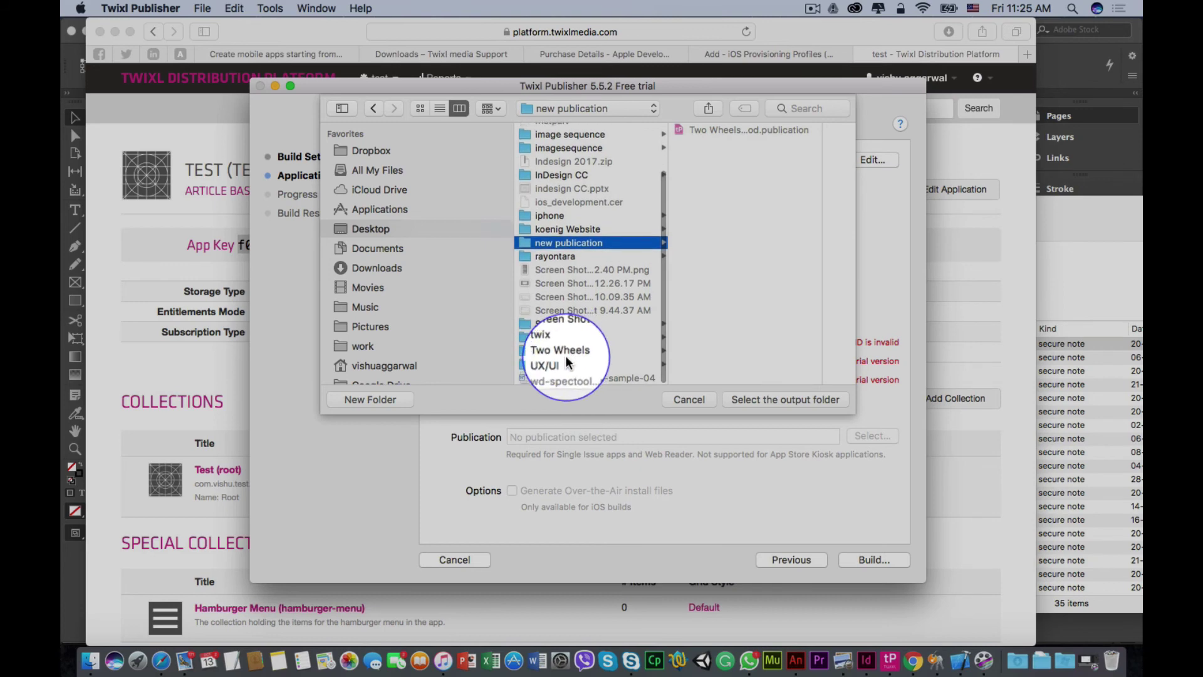
Create a new folder named 'app' there and select it to begin the build
click(369, 401)
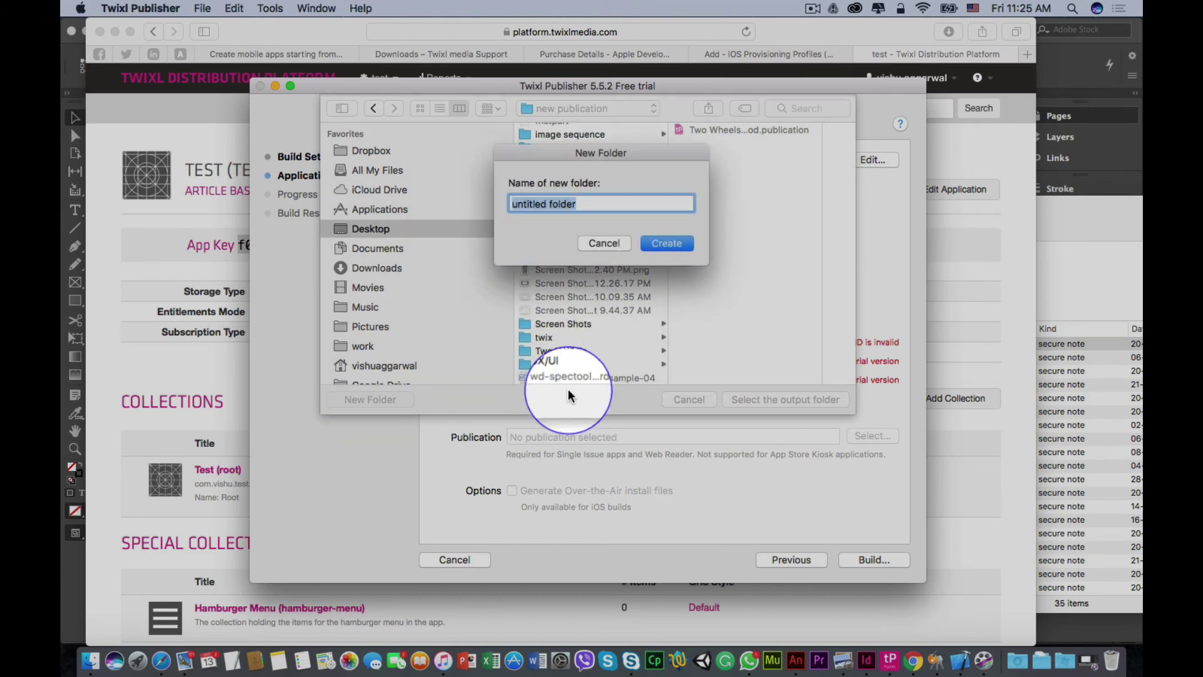
text(app)
key(Return)
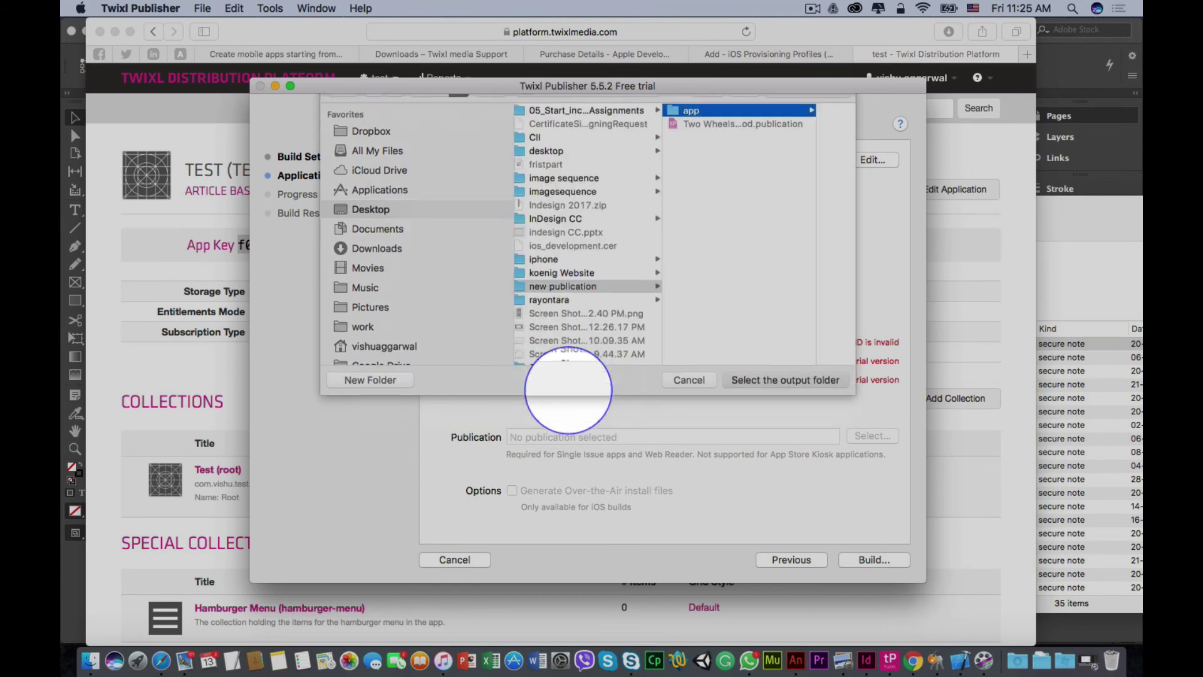
key(Return)
key(Return)
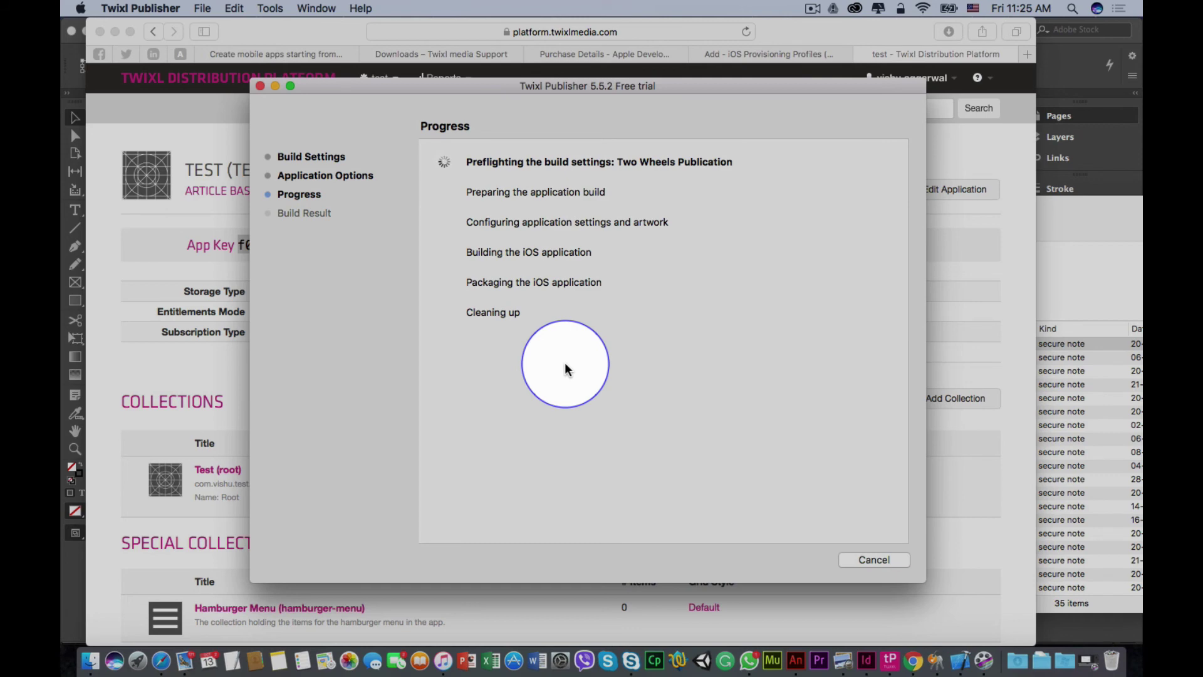
click(783, 39)
Check the ready New_twowheels provisioning profile and the purchase page in Safari, then return to the Twixl build
click(757, 51)
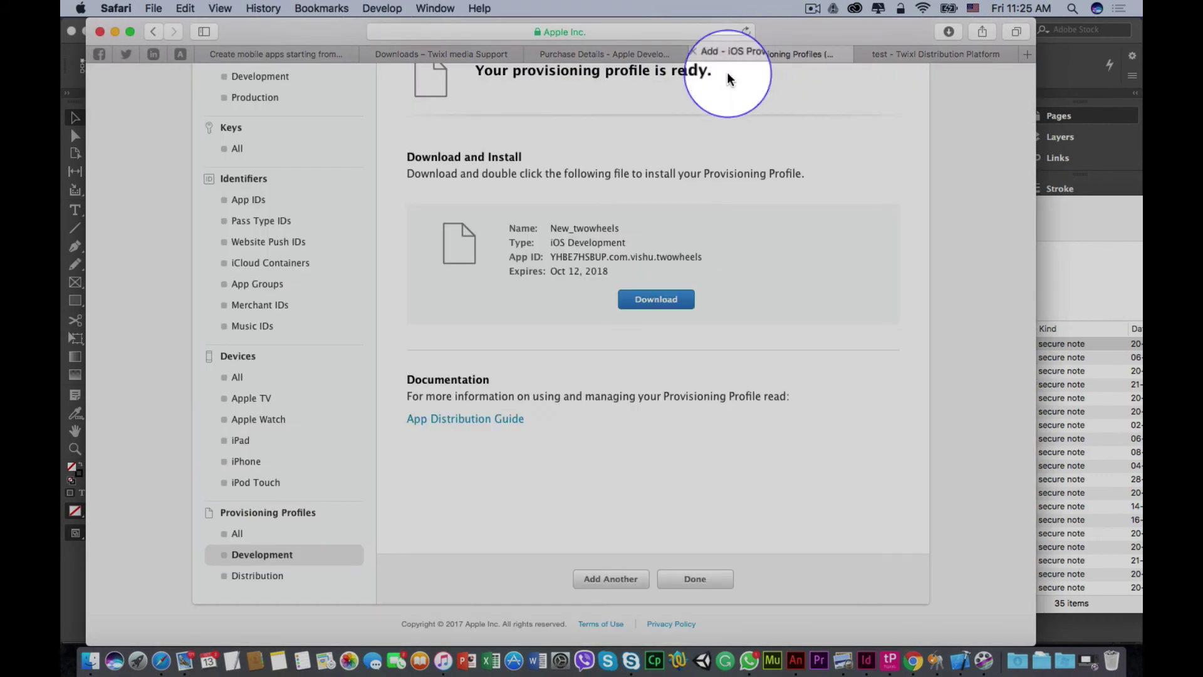
scroll(626, 133, up, 3)
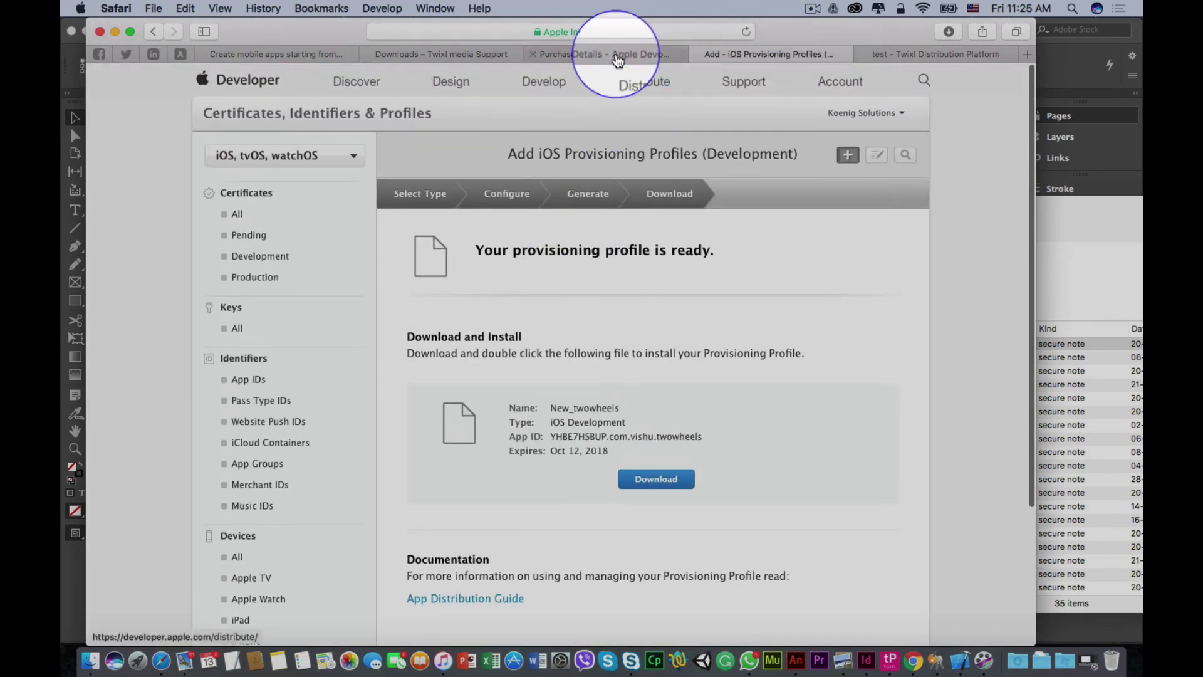
click(577, 53)
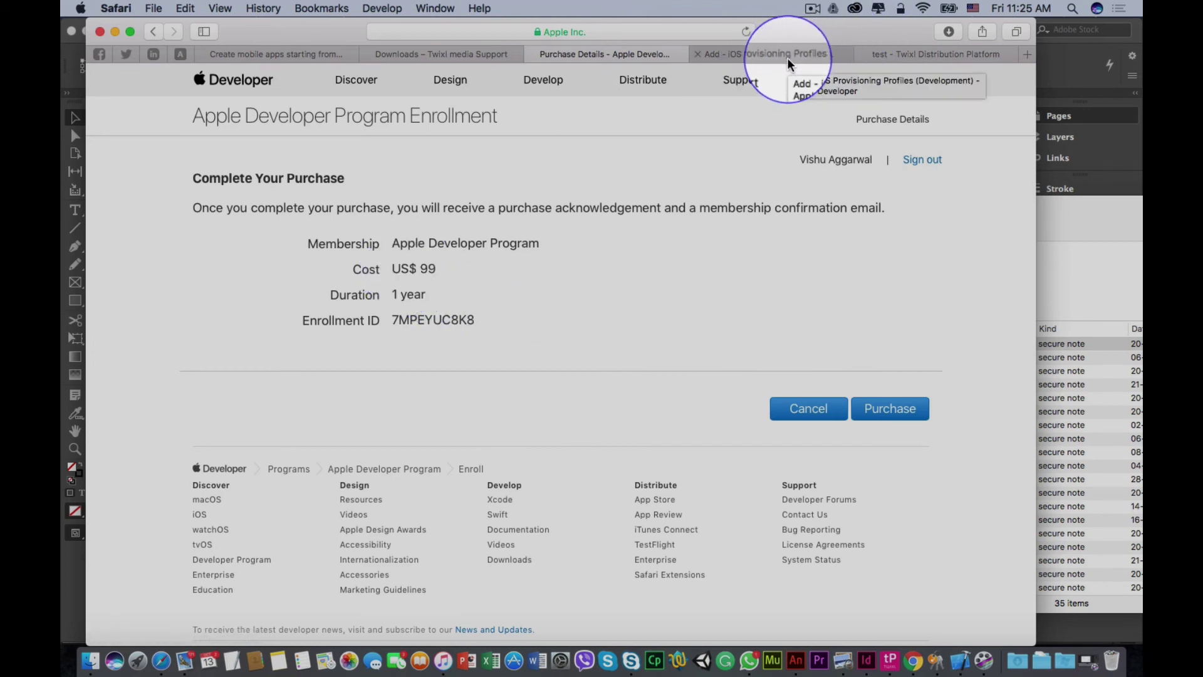
click(787, 56)
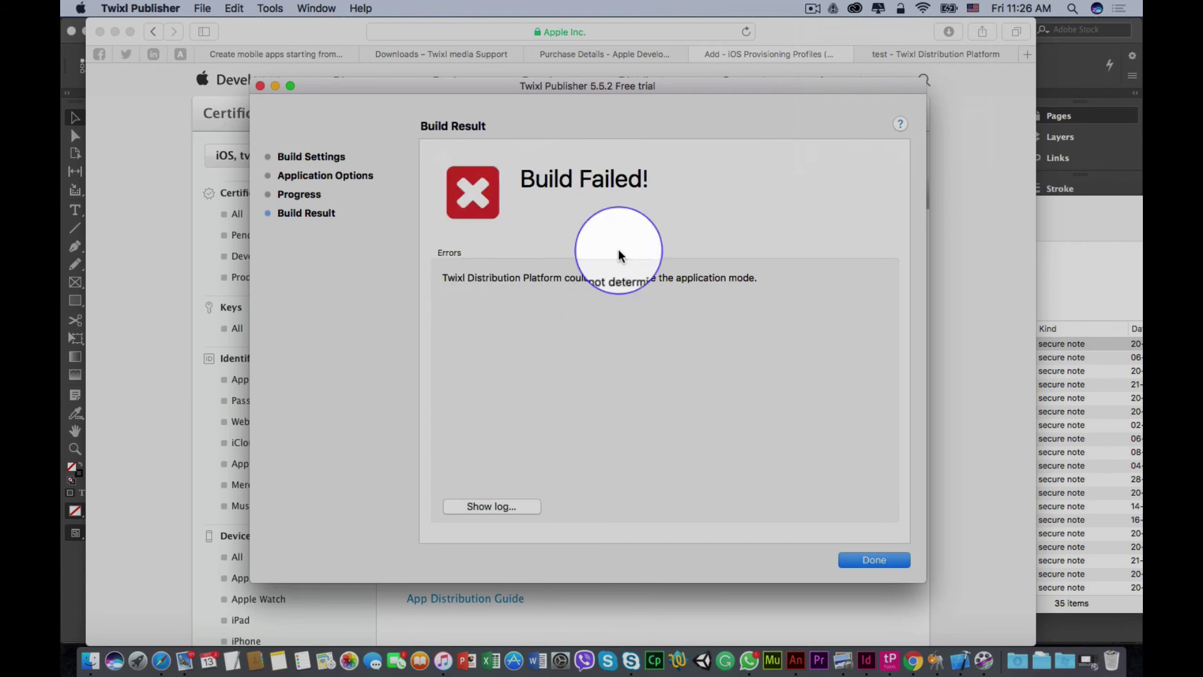
Dismiss the failed build and start a new build using the Two Wheels Publication build setting
click(879, 561)
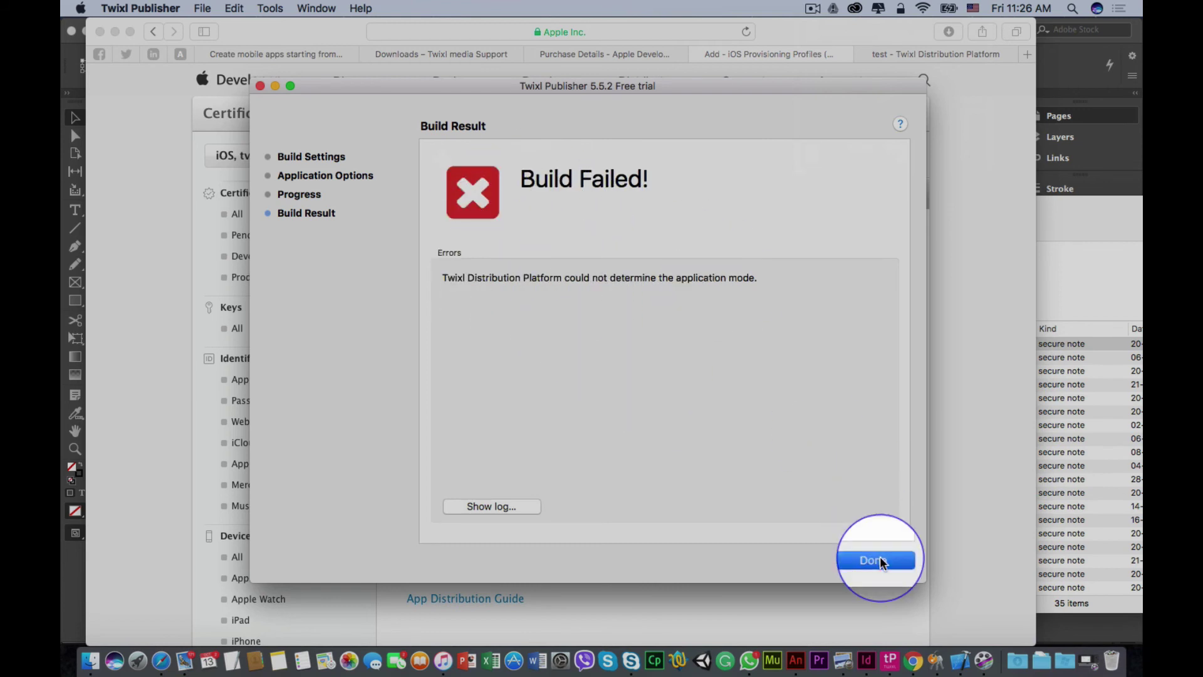
click(806, 370)
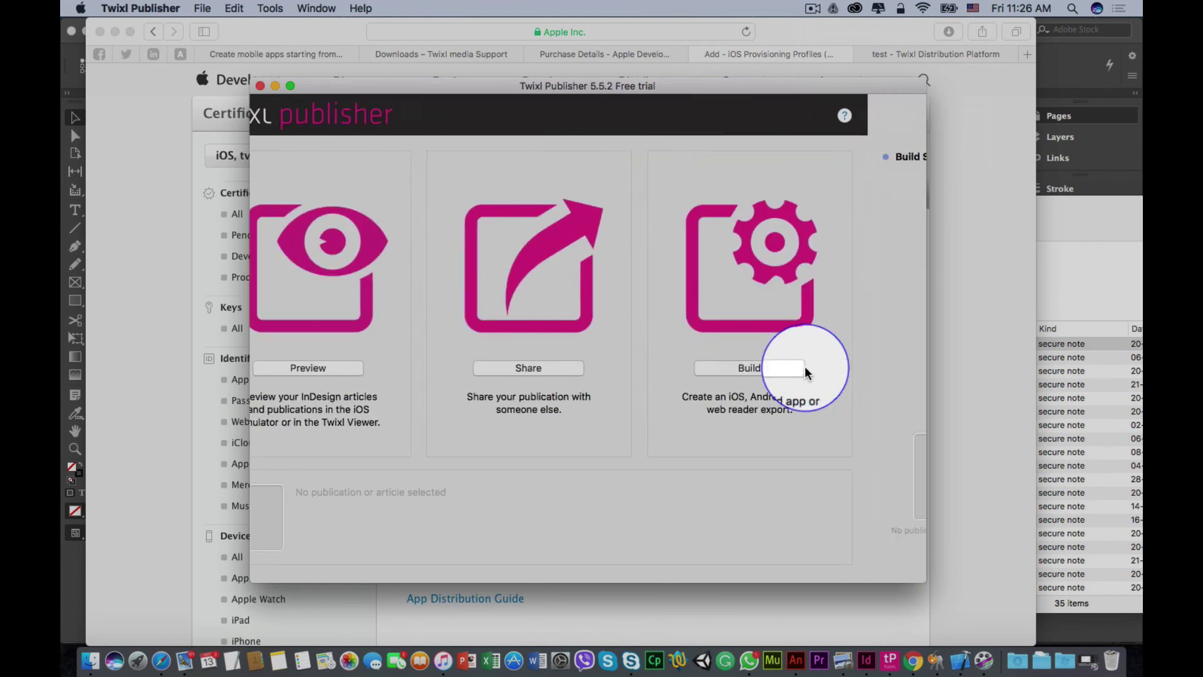
click(755, 290)
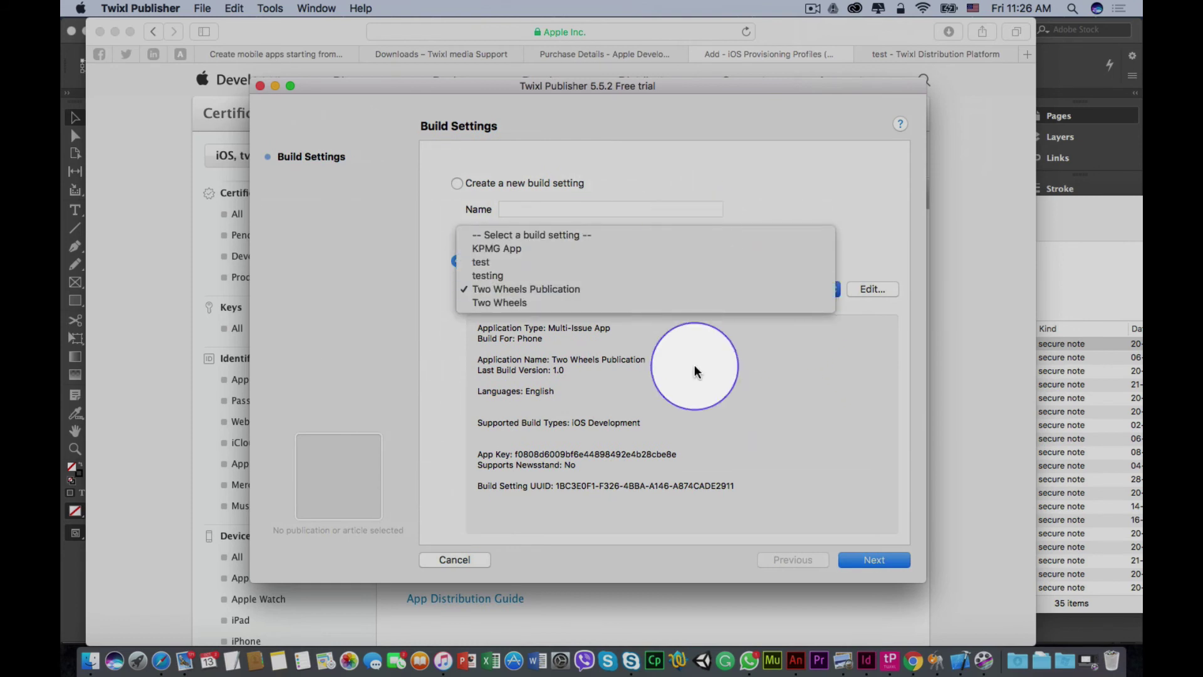
click(525, 288)
click(879, 561)
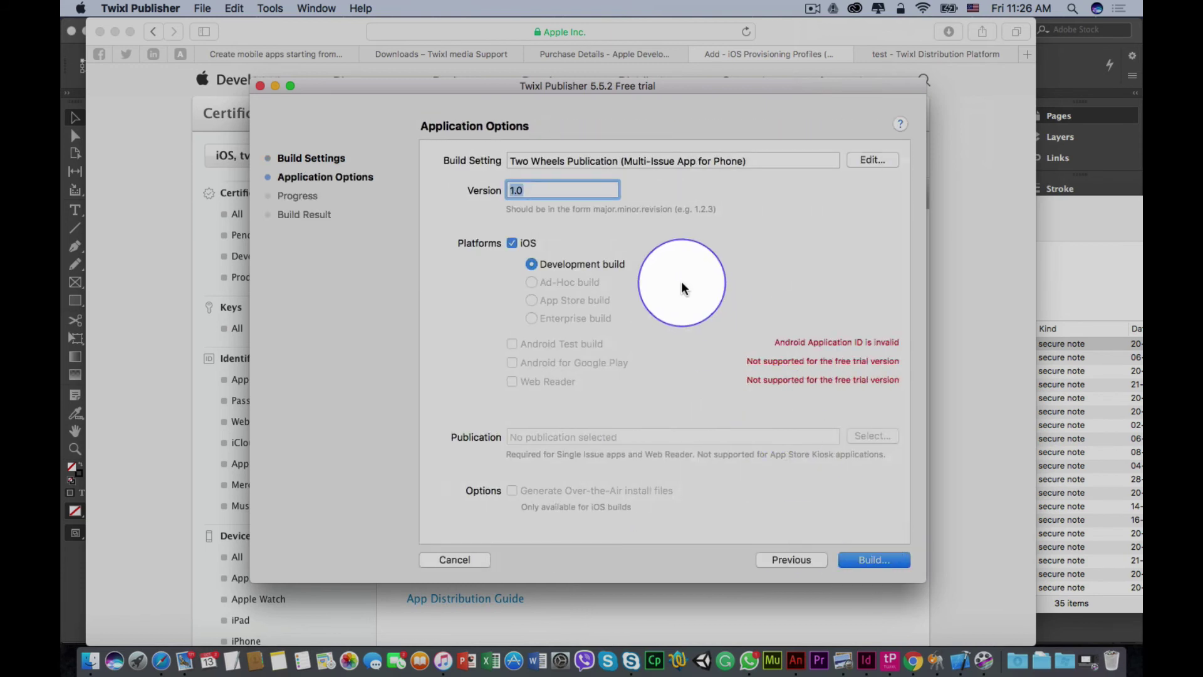
Keep version 1.0 and change the build setting's App Type to Single-Issue App / Web Reader
click(555, 190)
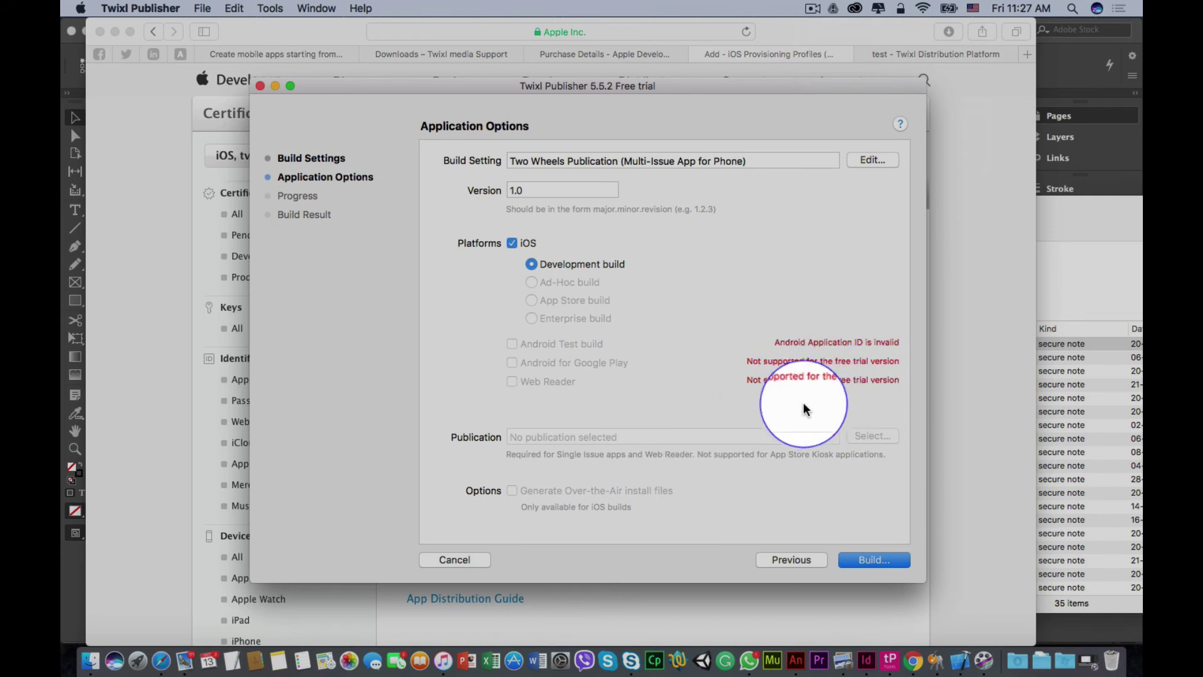
click(865, 161)
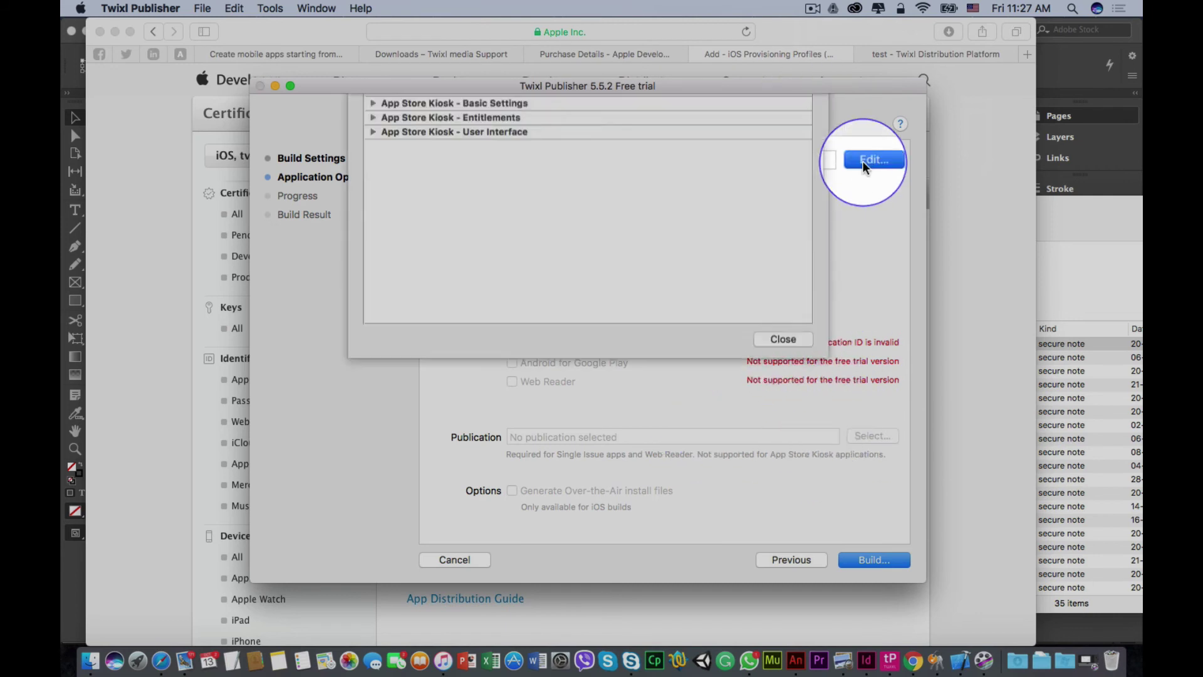
click(774, 557)
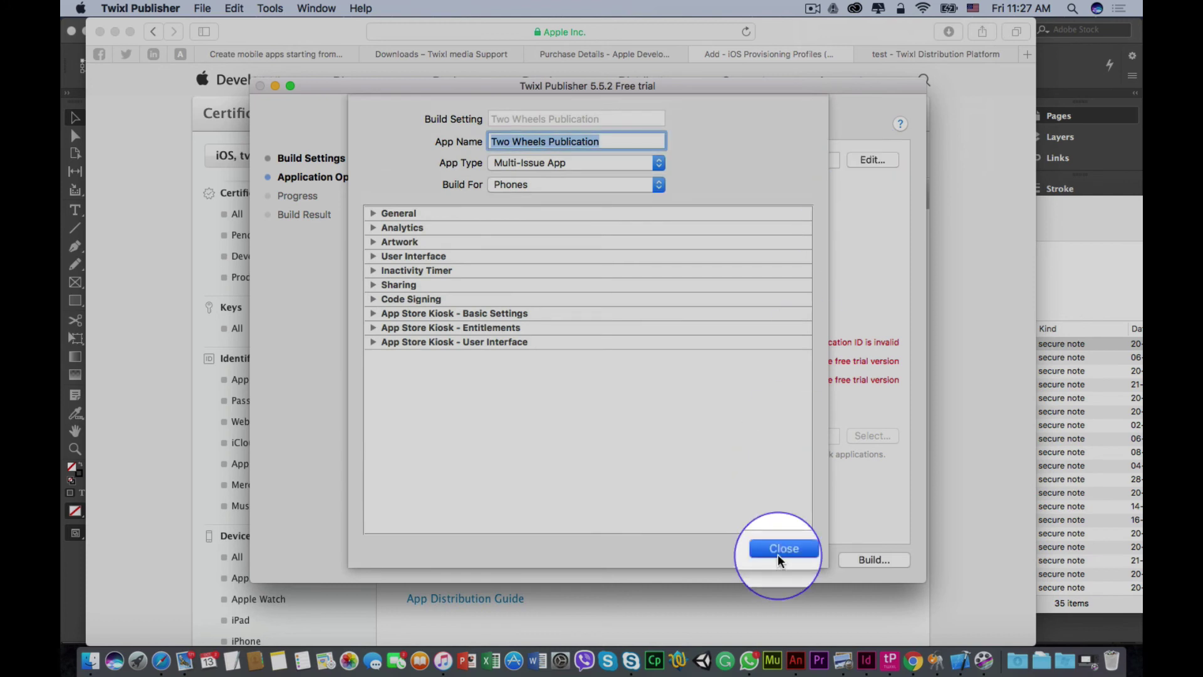
click(882, 161)
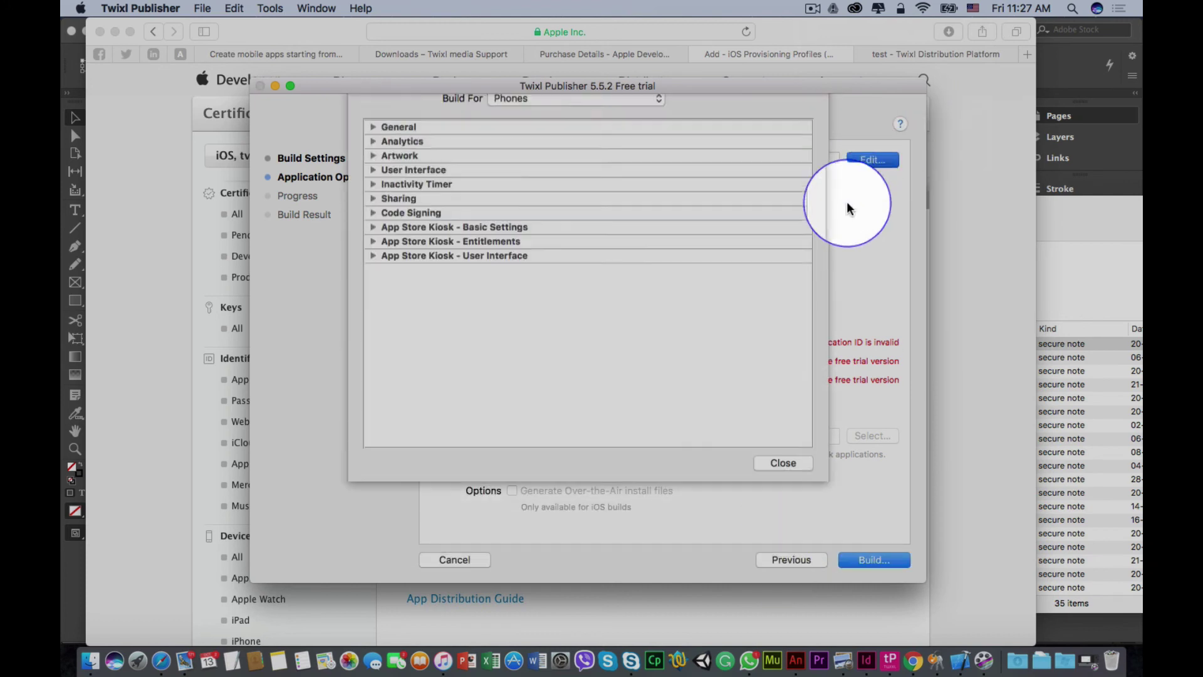
click(518, 160)
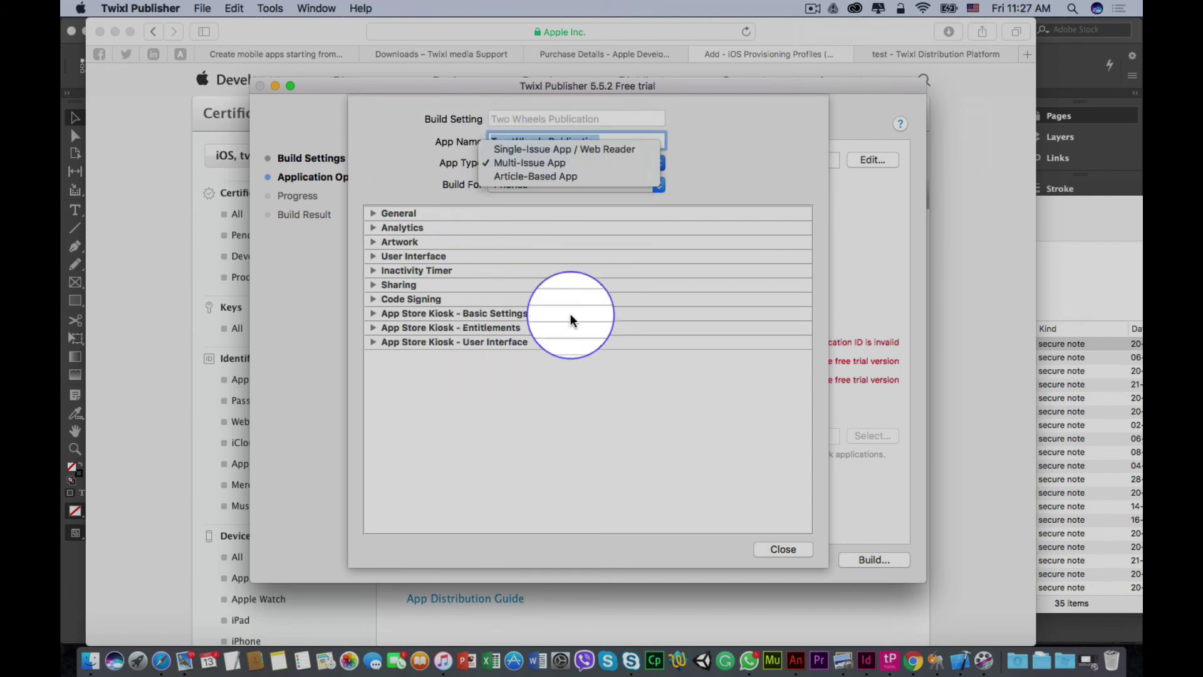
click(517, 151)
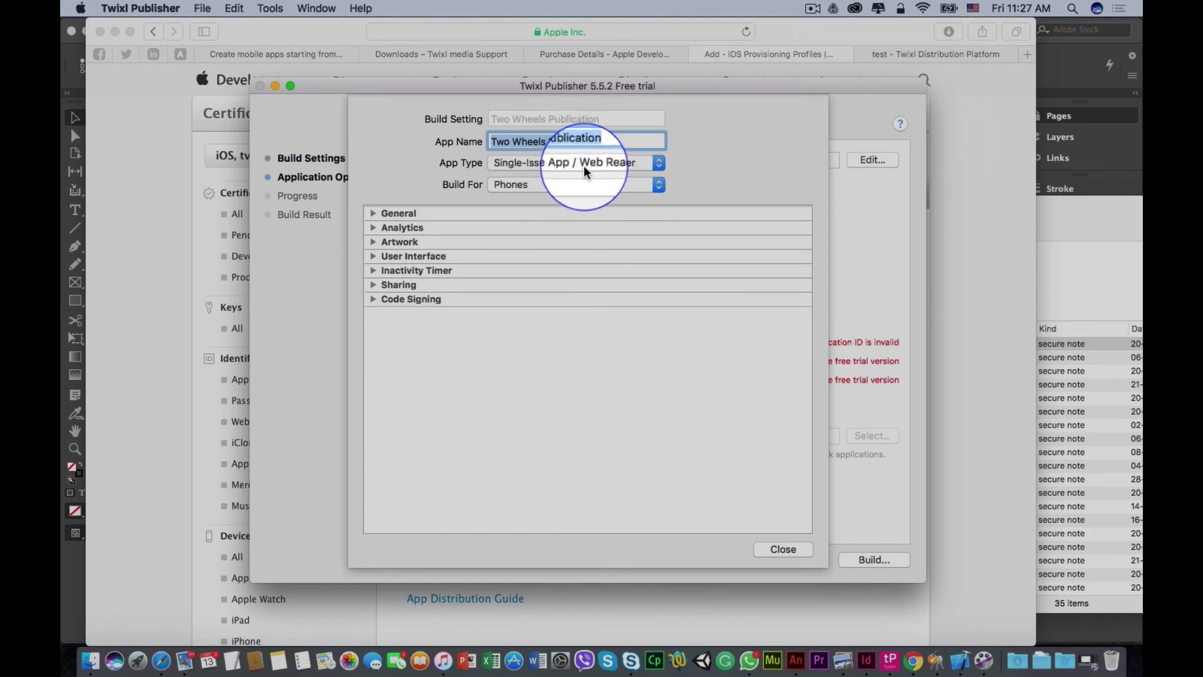
click(584, 165)
click(584, 166)
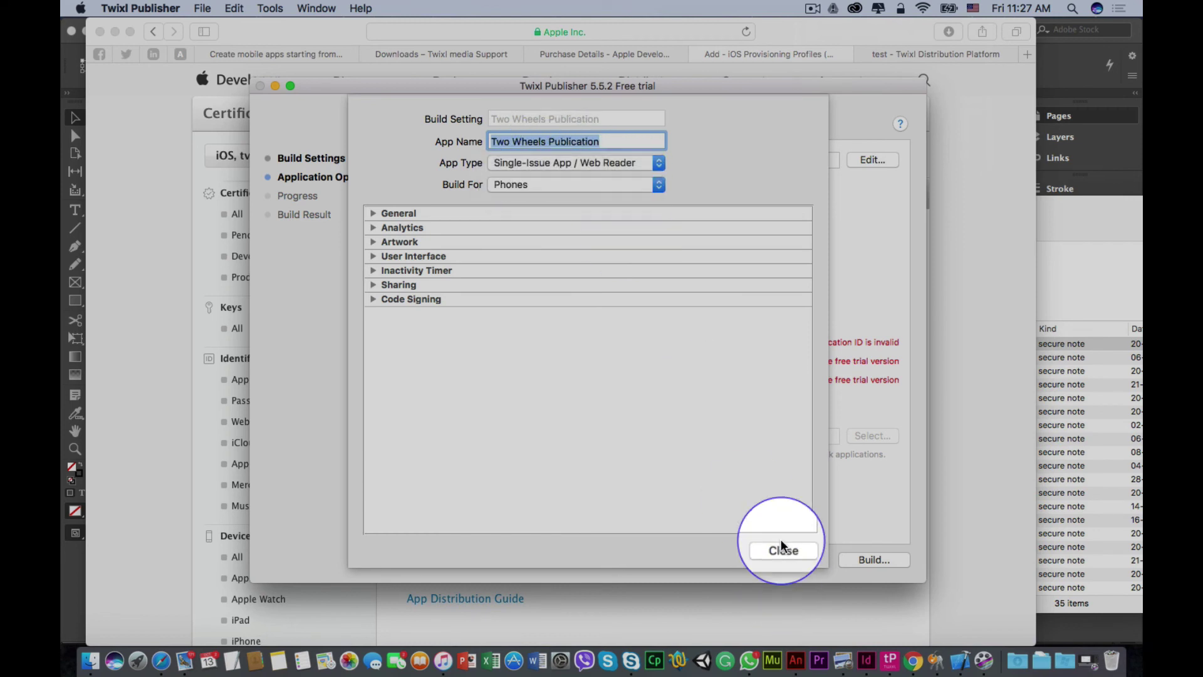
click(767, 549)
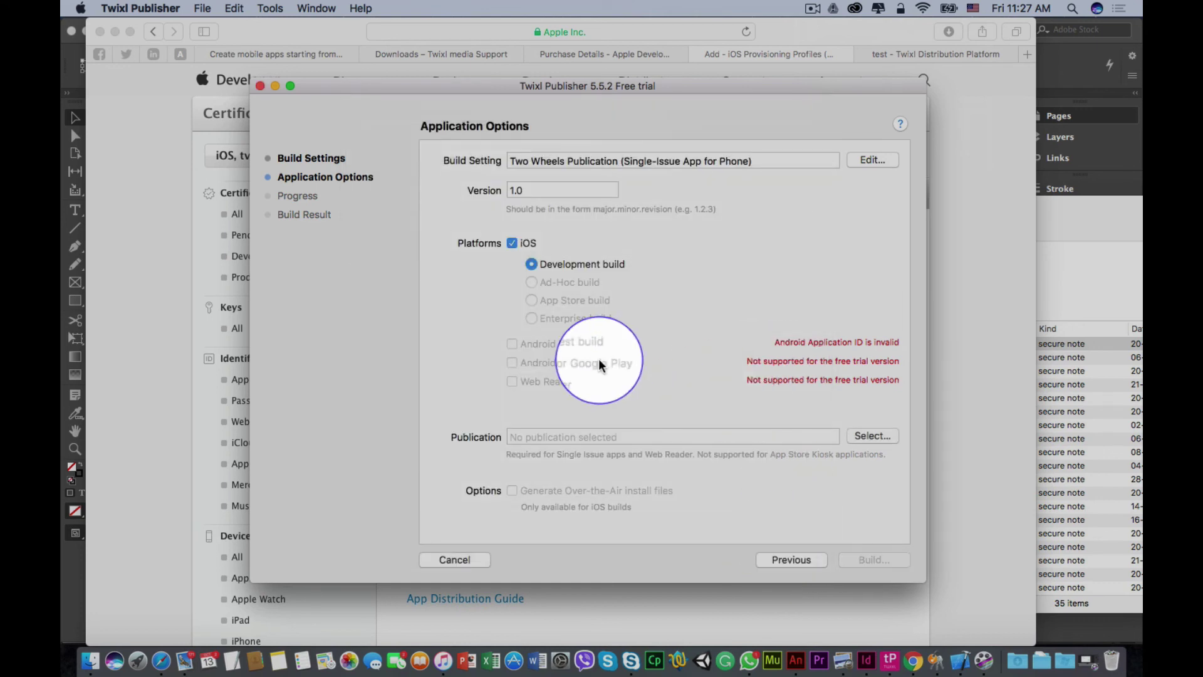
Attach Two Wheels Good.publication from the new publication folder to the app
click(853, 435)
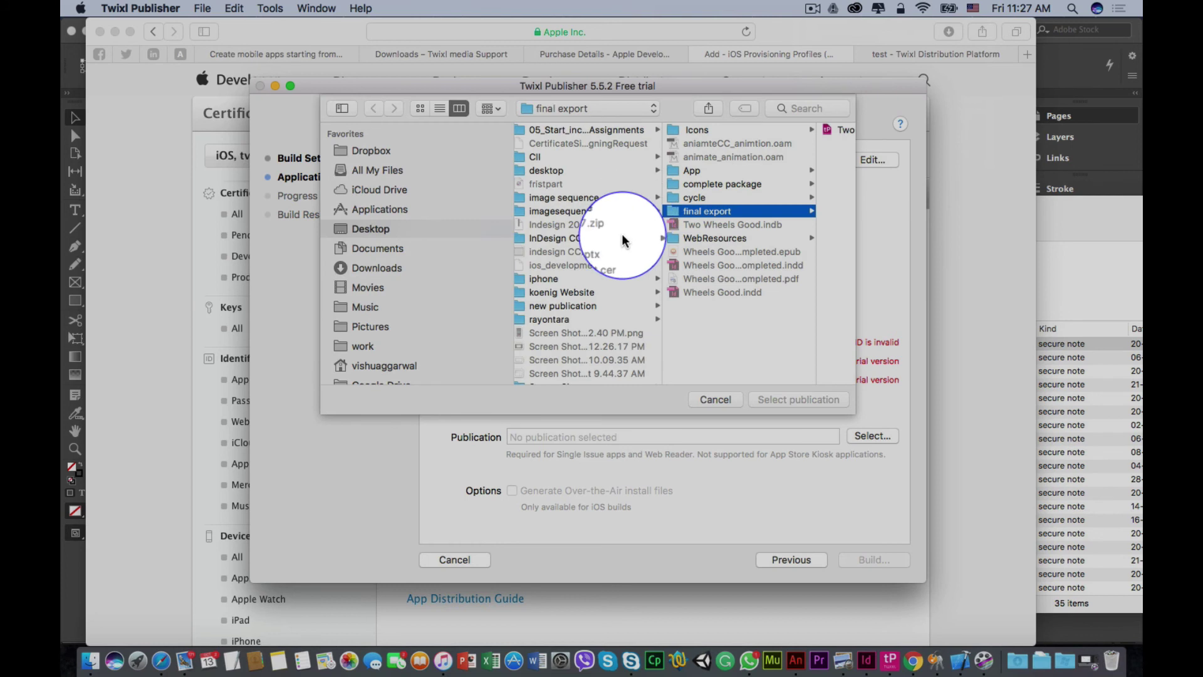
scroll(622, 235, down, 3)
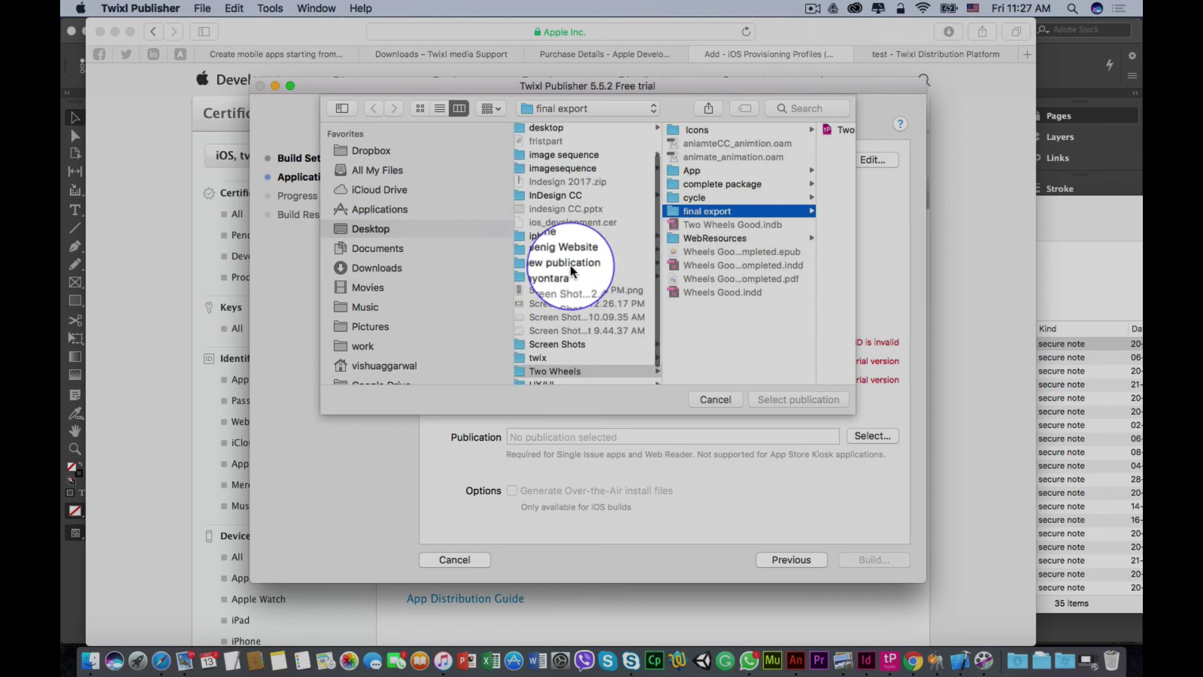
click(571, 264)
click(750, 143)
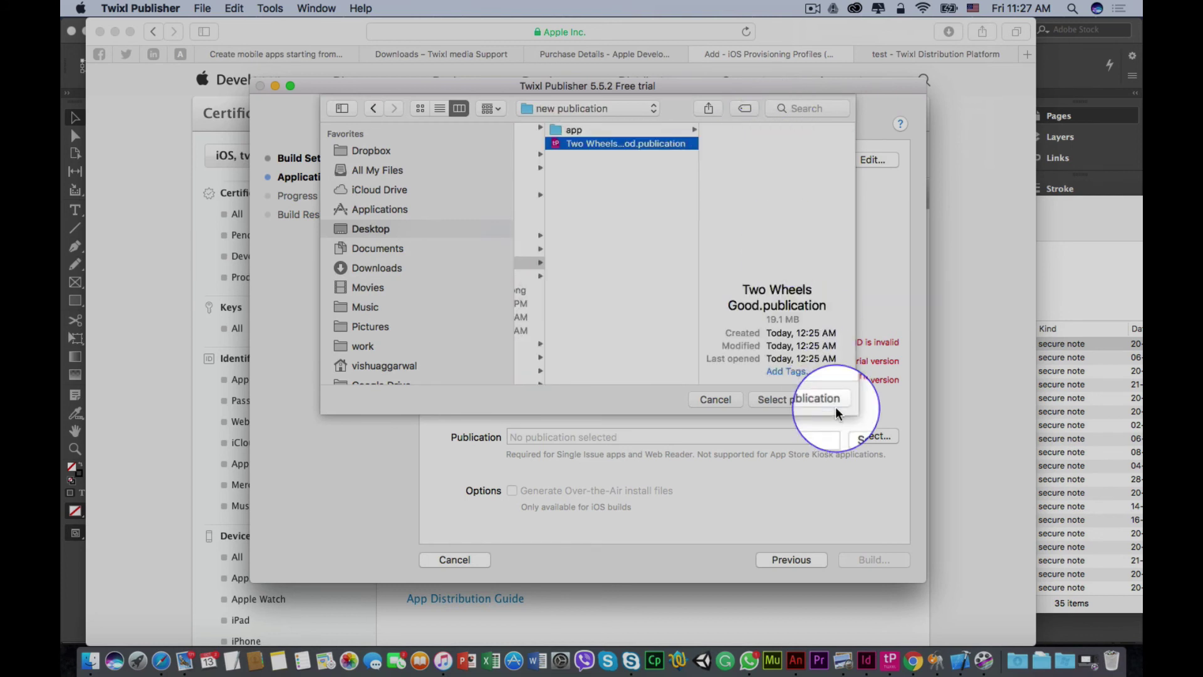
click(796, 396)
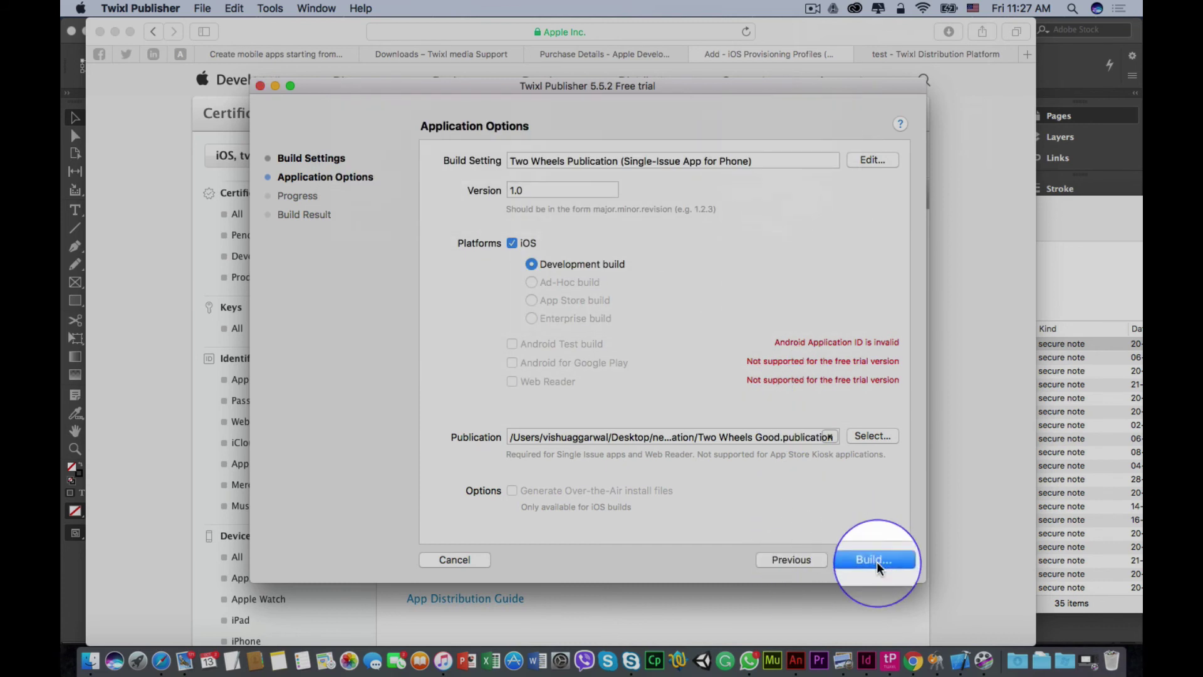
Build the app into the app folder, overwriting the existing output
click(877, 561)
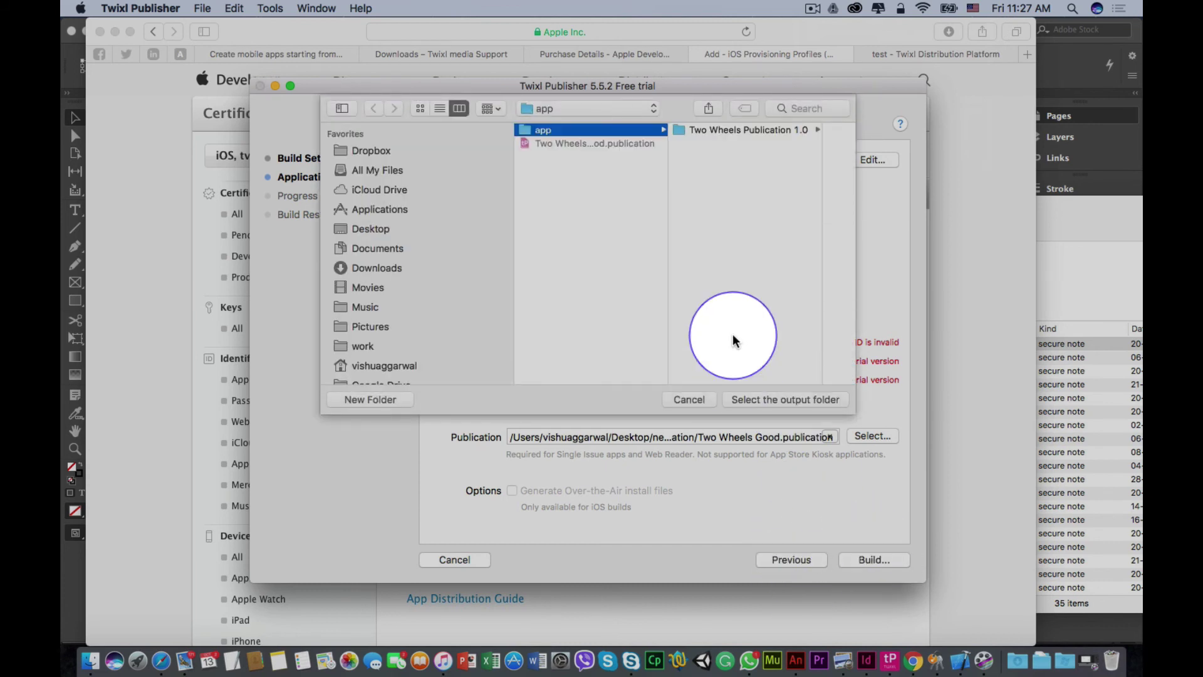
click(767, 398)
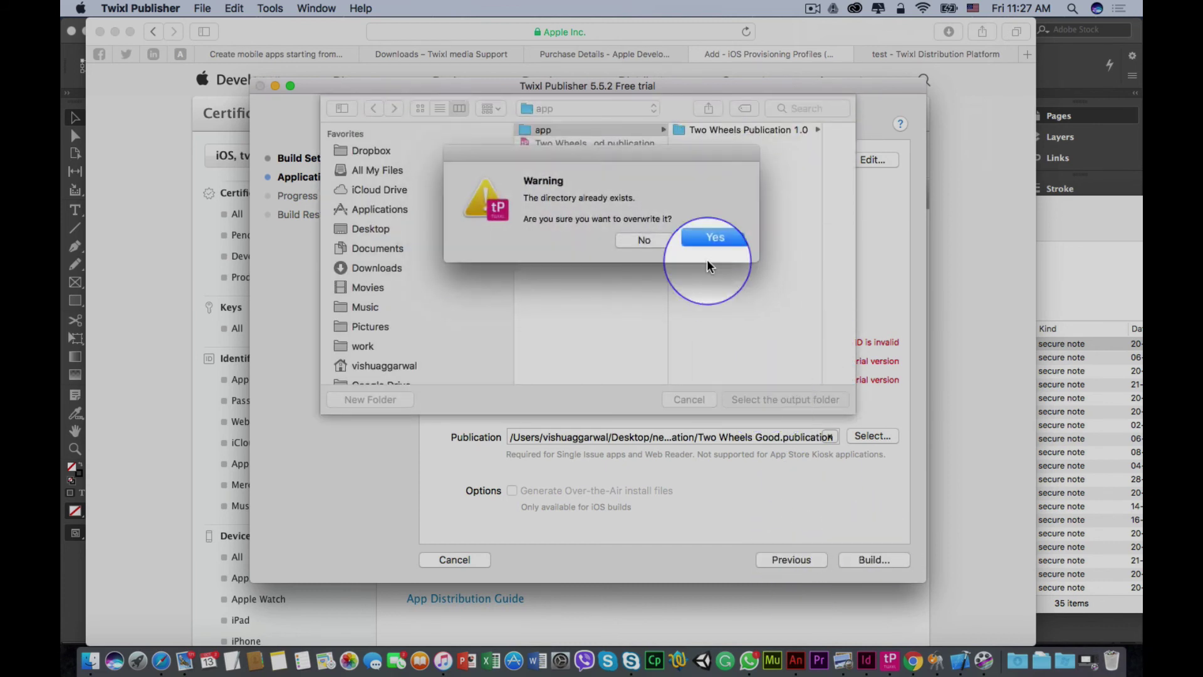
click(700, 240)
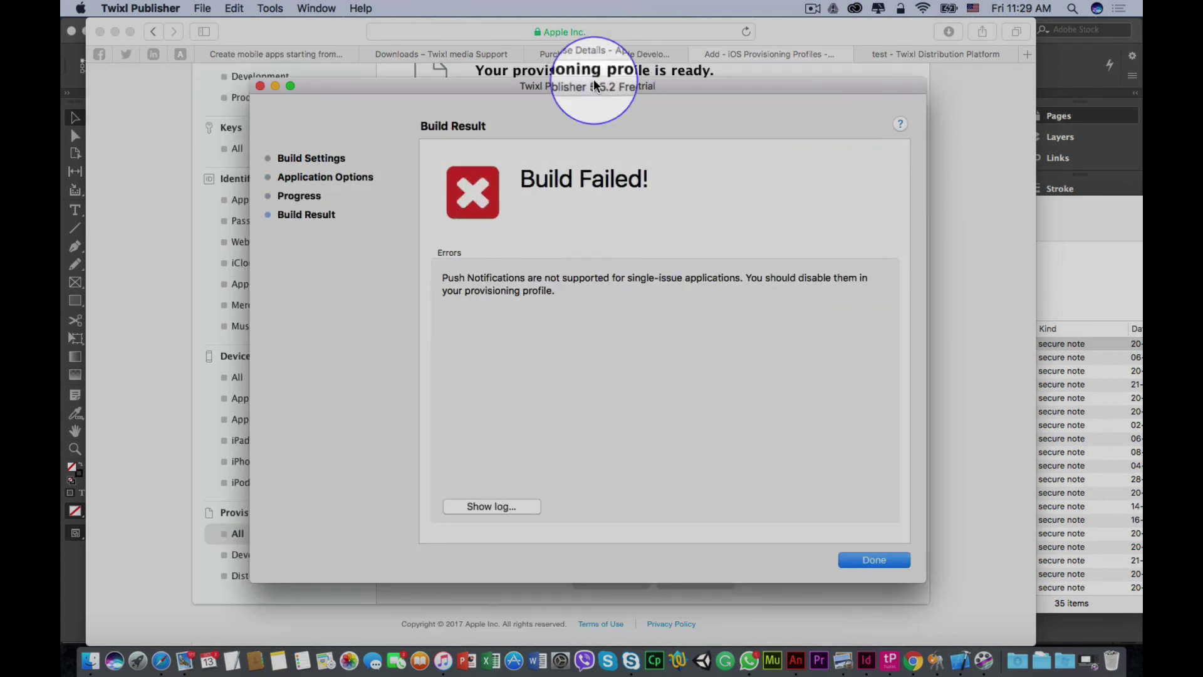
drag(593, 80, 544, 43)
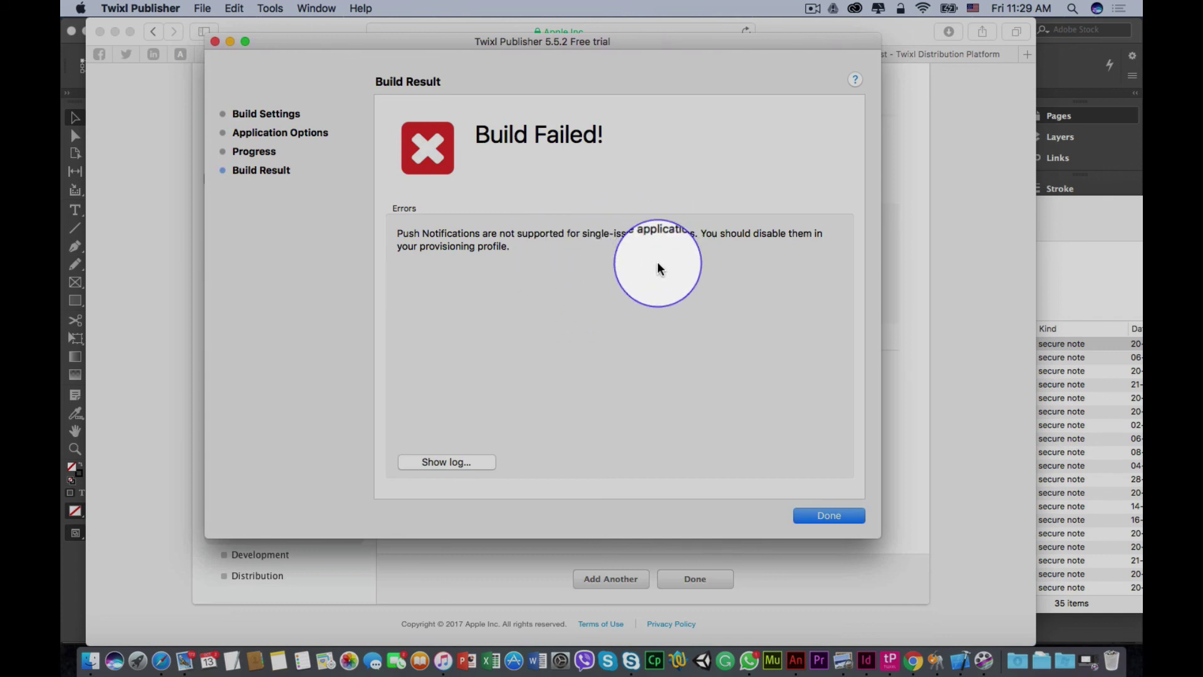
Open the Two Wheels App ID's details from the iOS App IDs list
click(931, 218)
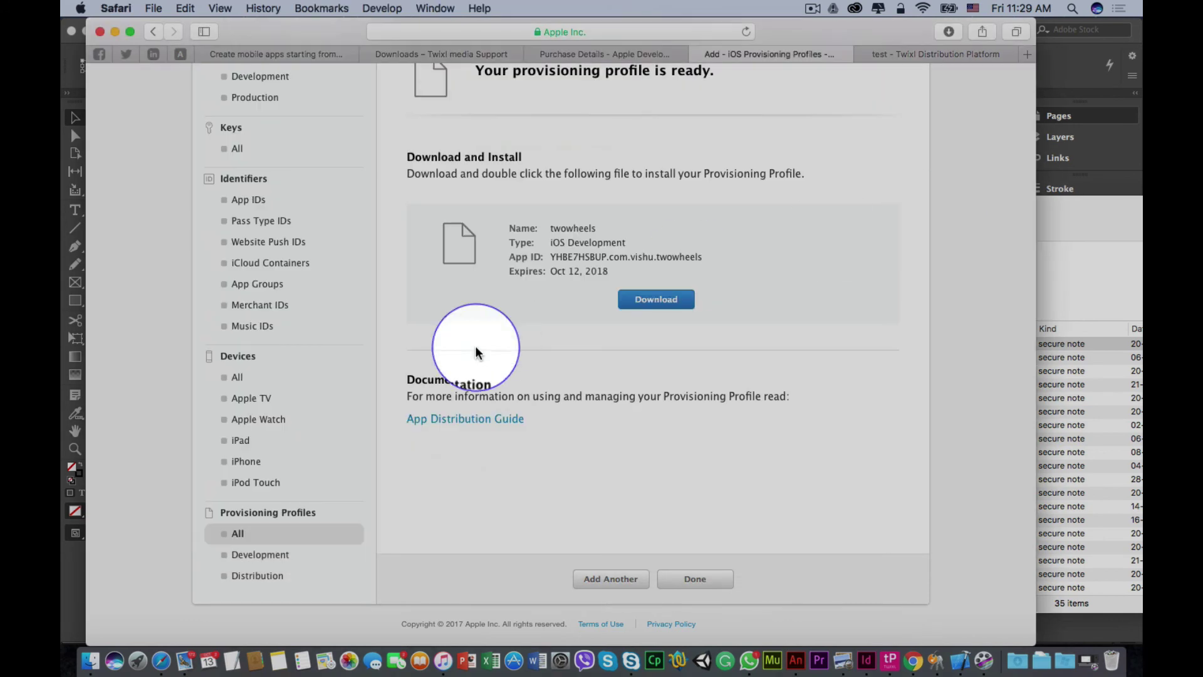
scroll(314, 312, up, 4)
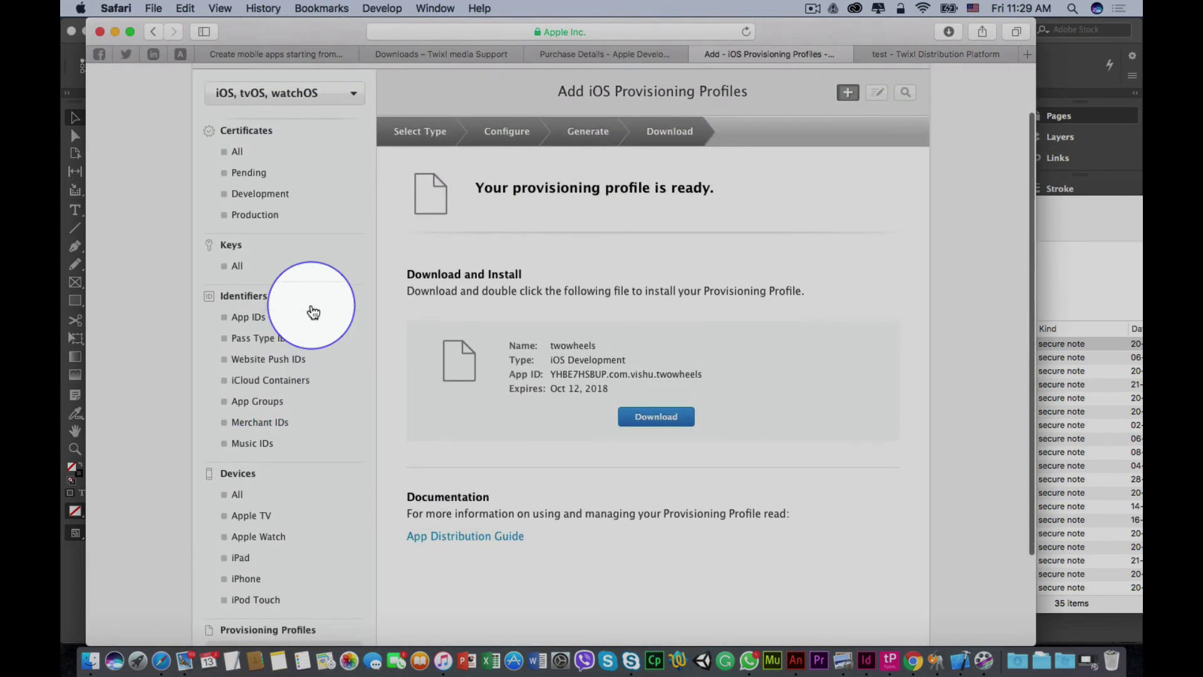
click(268, 319)
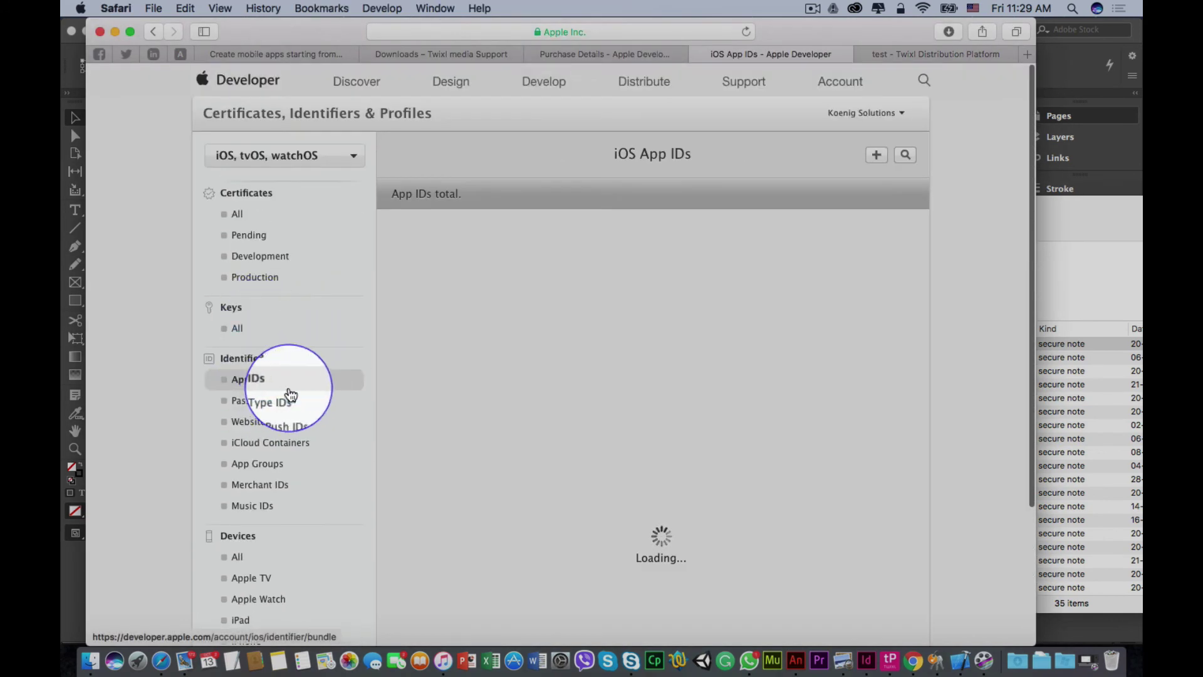
scroll(505, 384, down, 10)
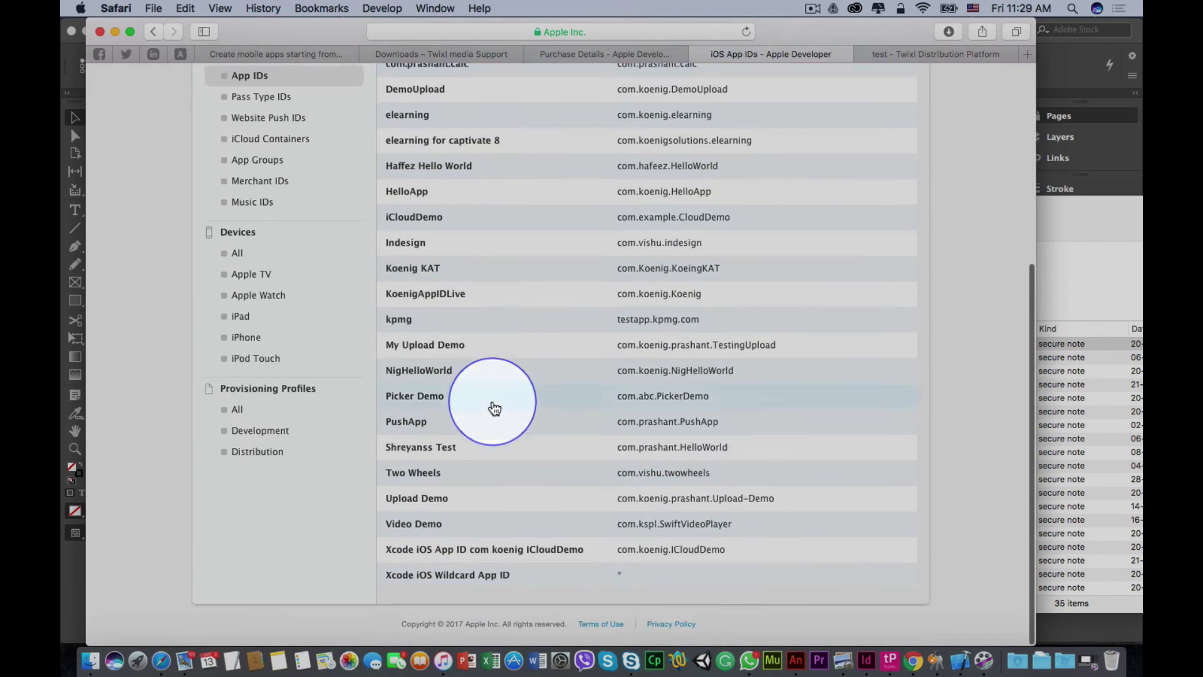
click(442, 474)
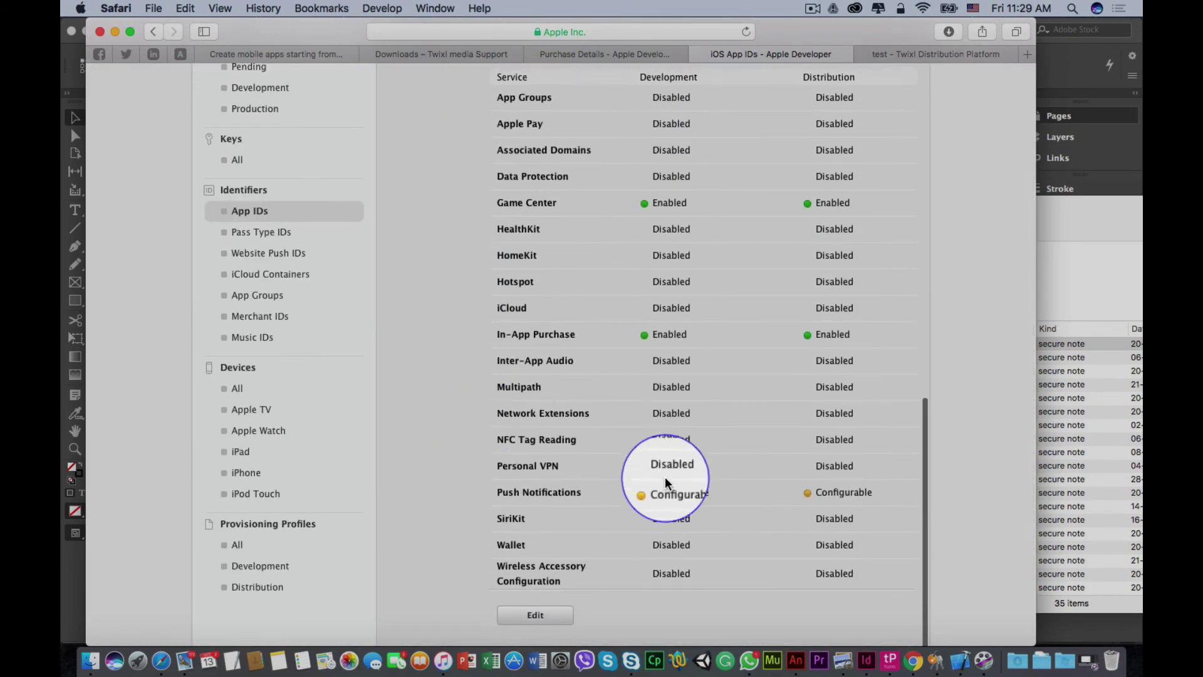
Edit the Two Wheels App ID to disable Push Notifications and confirm the change
click(542, 616)
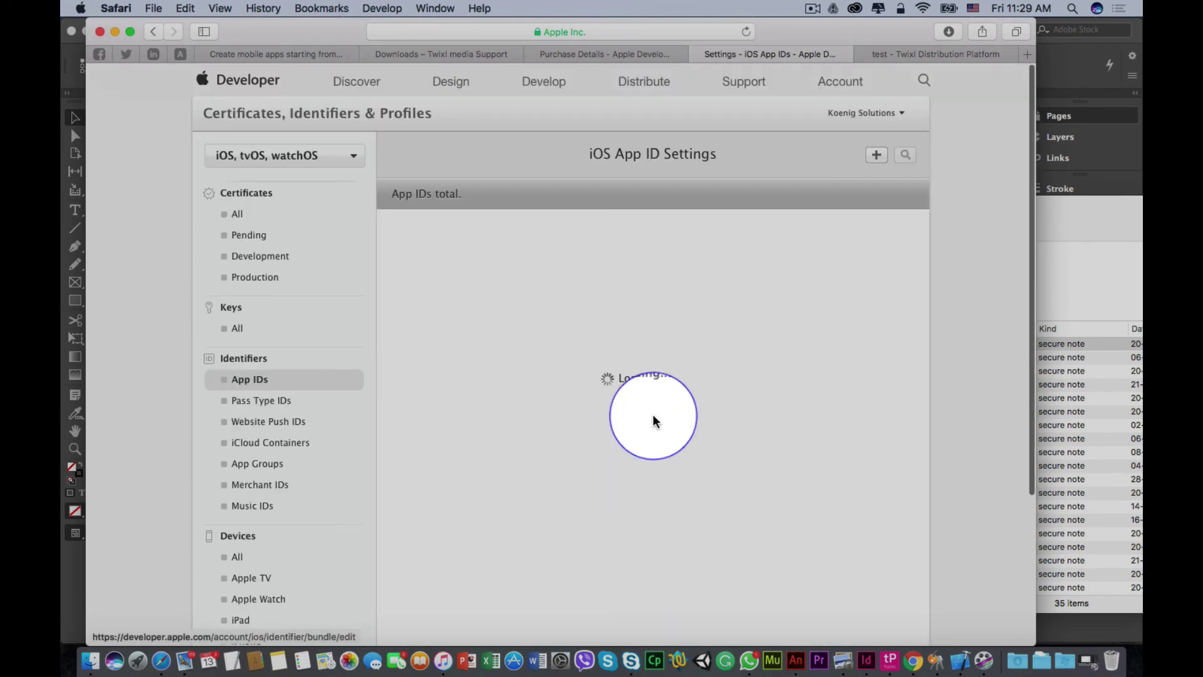
scroll(594, 426, down, 10)
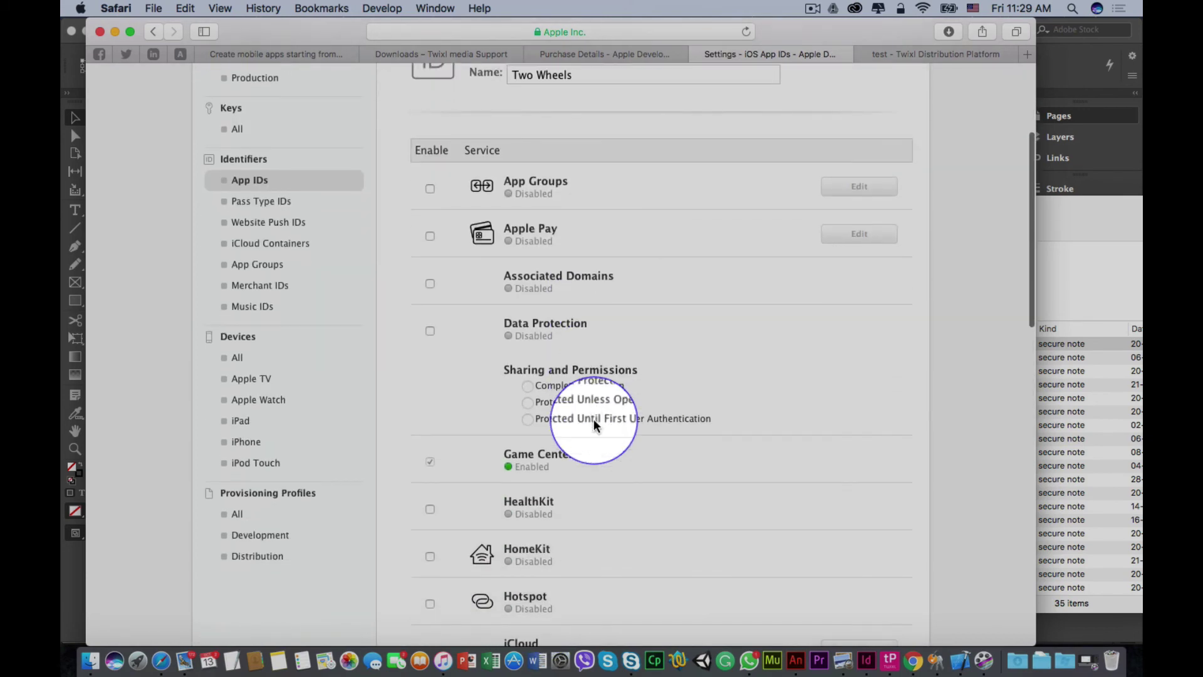
scroll(593, 418, down, 7)
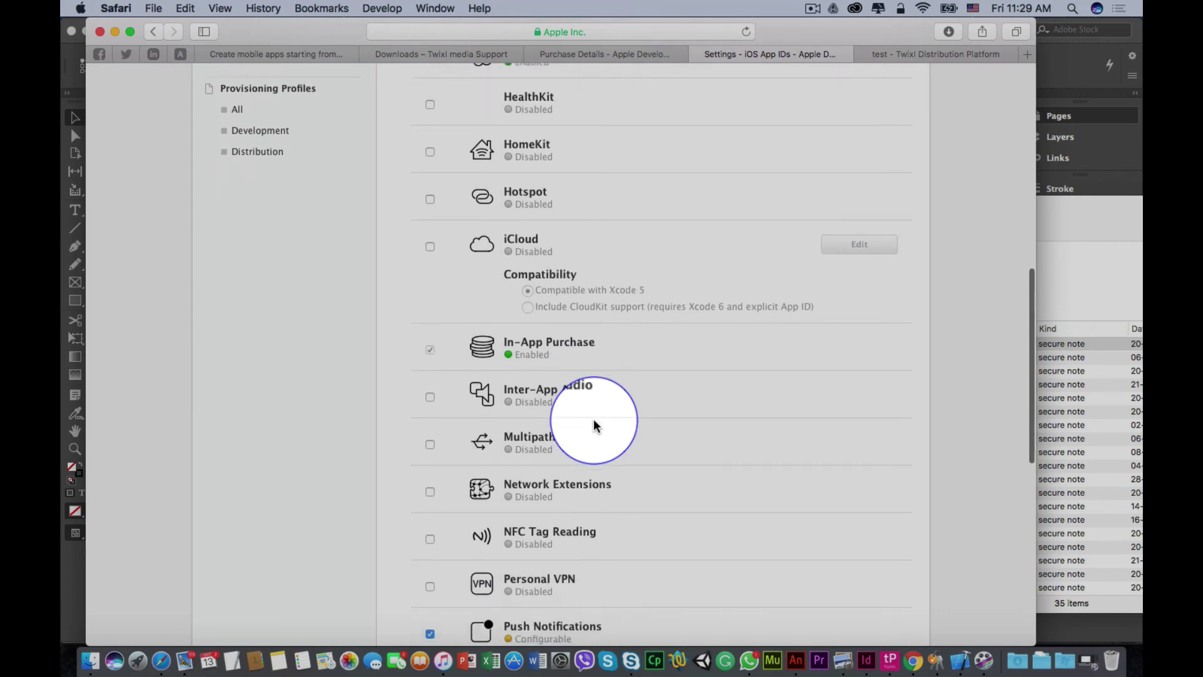
click(429, 389)
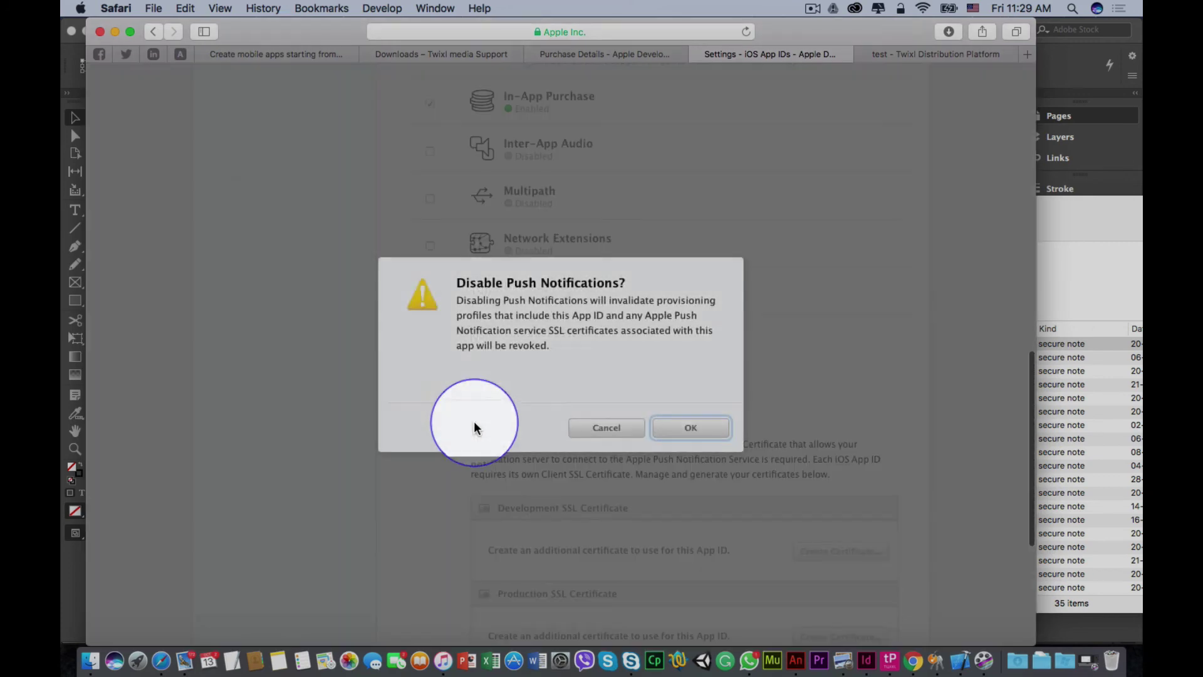
click(661, 428)
scroll(458, 468, down, 7)
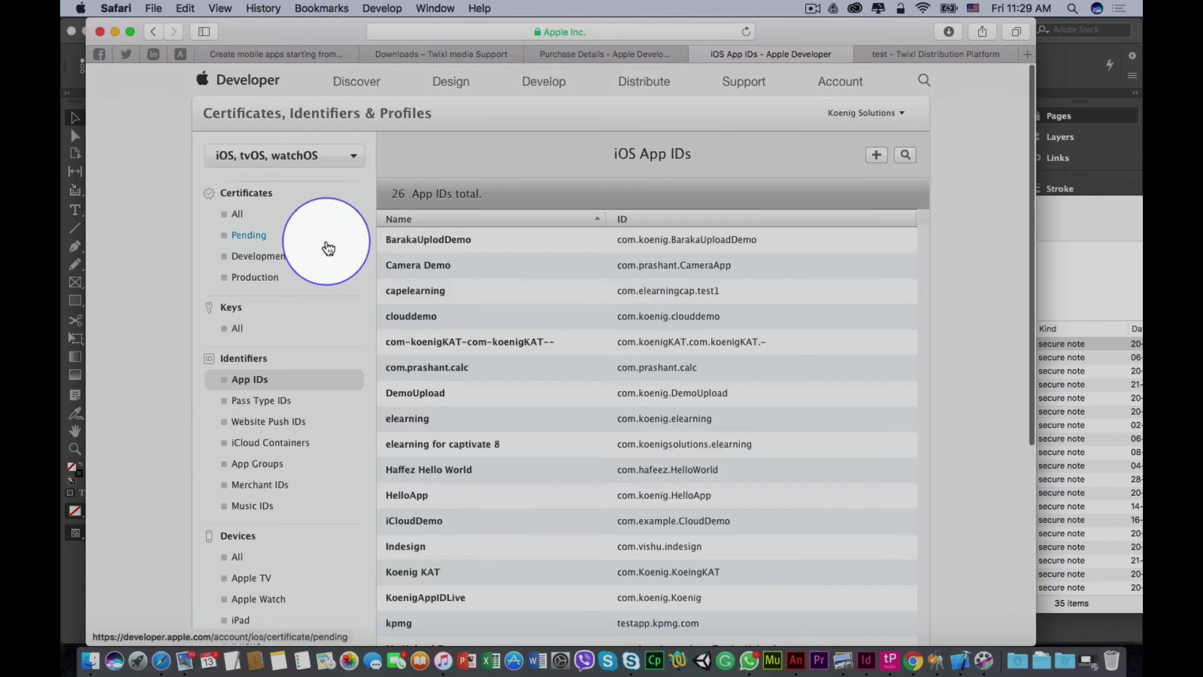
scroll(400, 304, down, 8)
scroll(436, 326, up, 2)
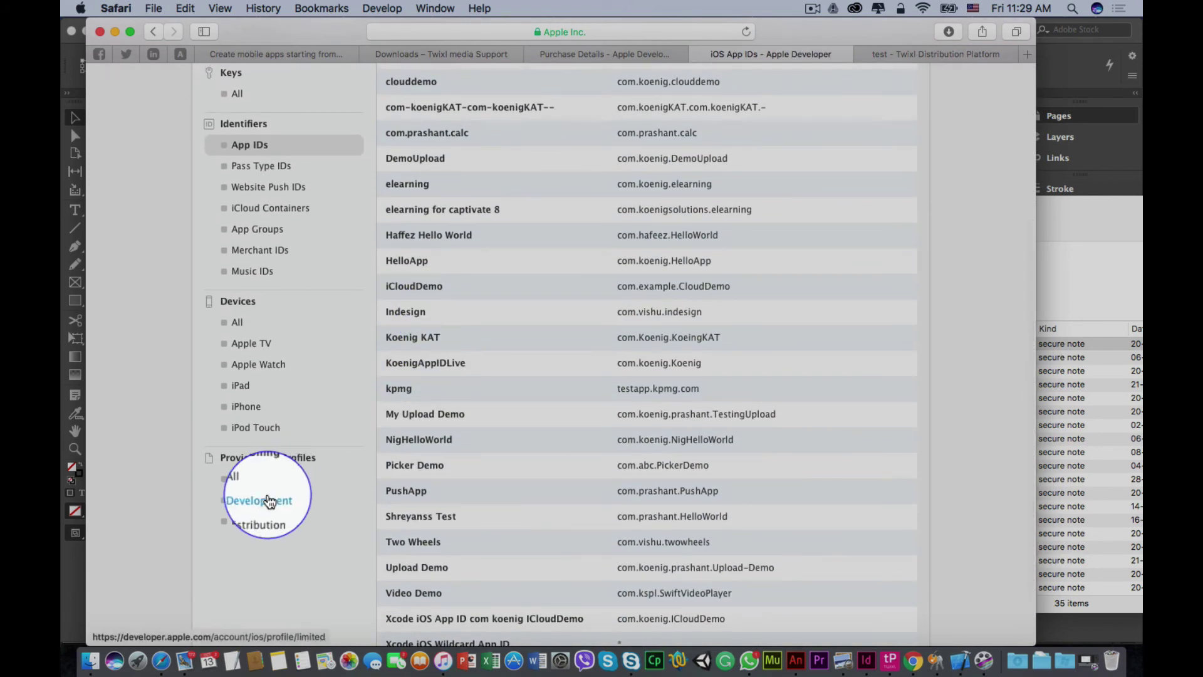
Find the New_twowheels profile in the Development provisioning profiles and show its details
click(269, 501)
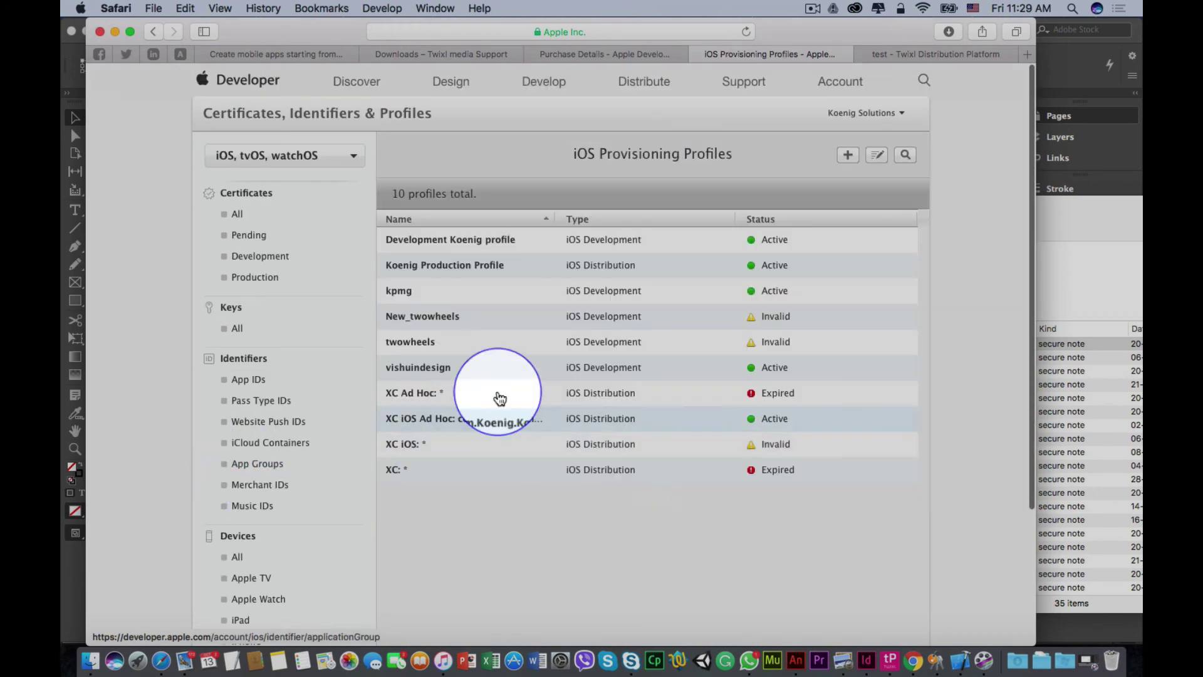
click(443, 344)
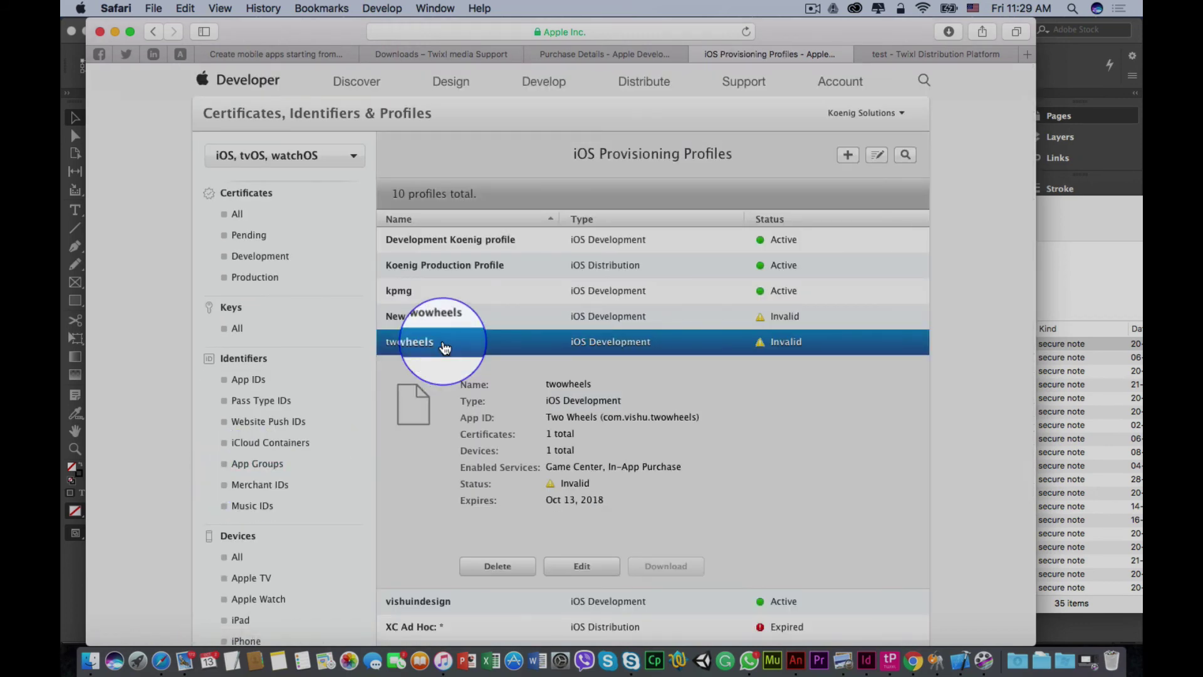
scroll(445, 348, down, 5)
click(460, 147)
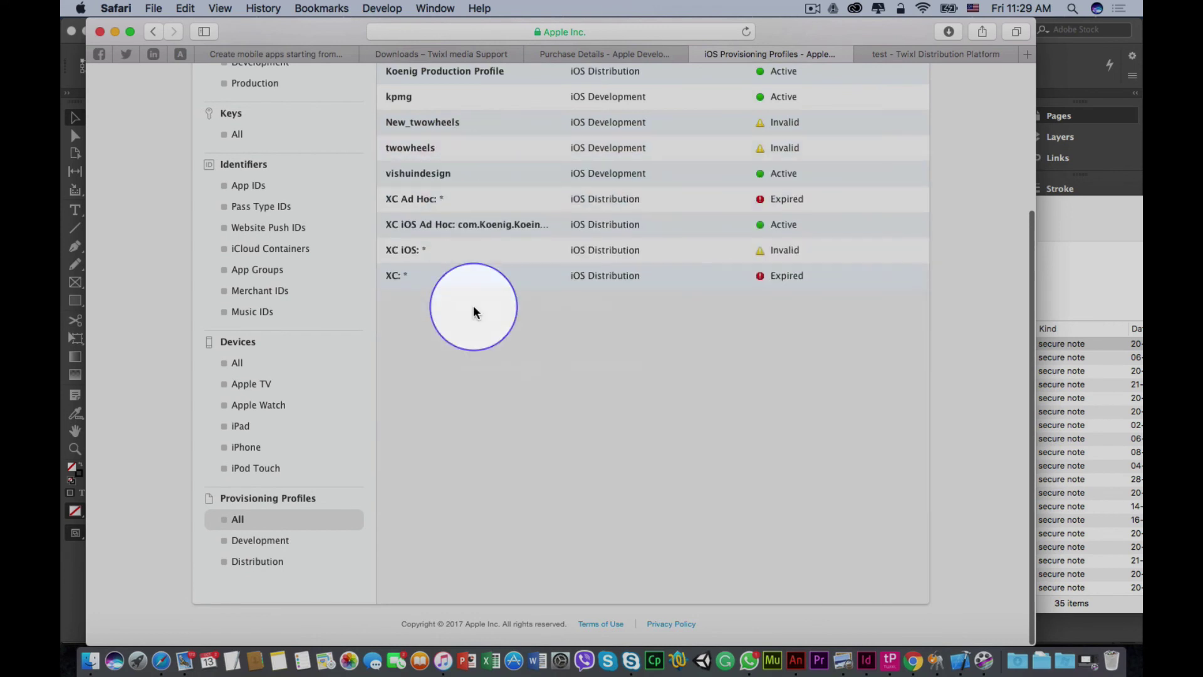
click(430, 200)
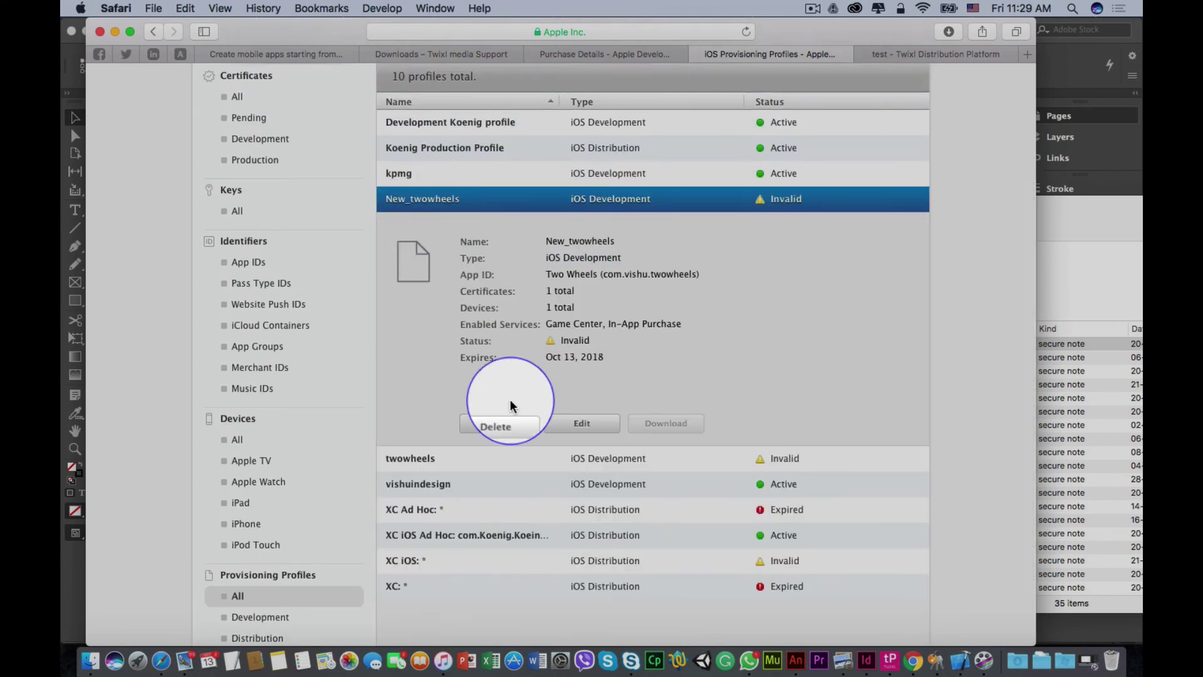
scroll(514, 401, down, 1)
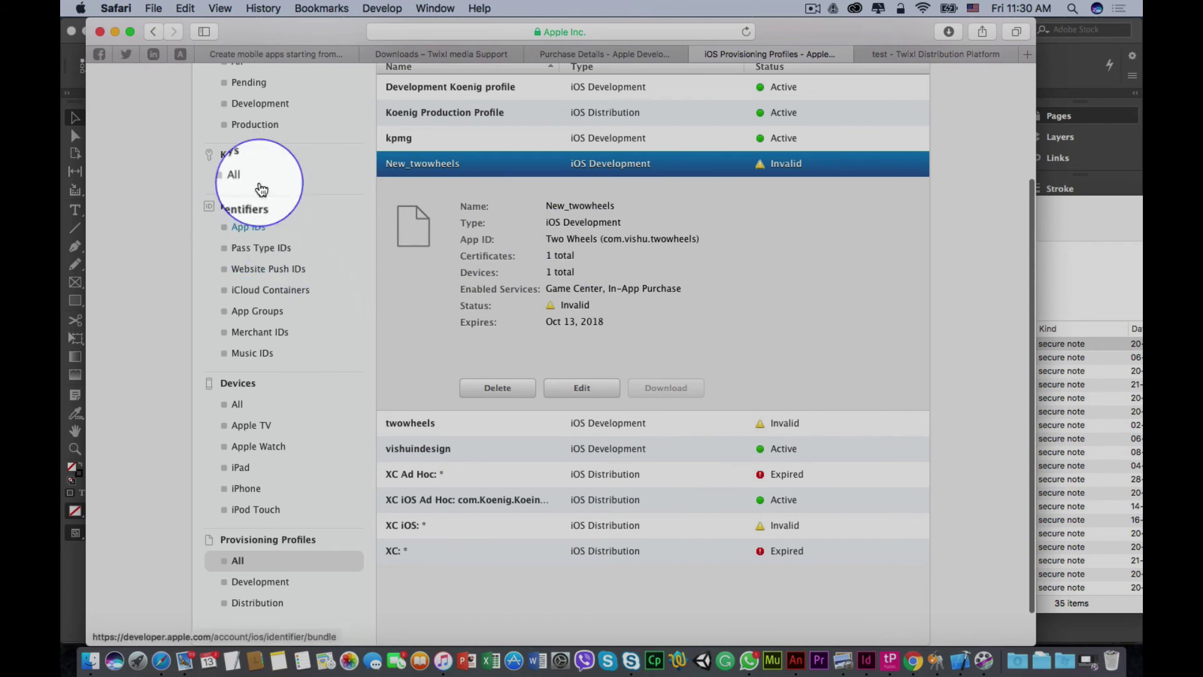
Regenerate the New_twowheels profile, then return to Twixl Publisher's build report
click(600, 386)
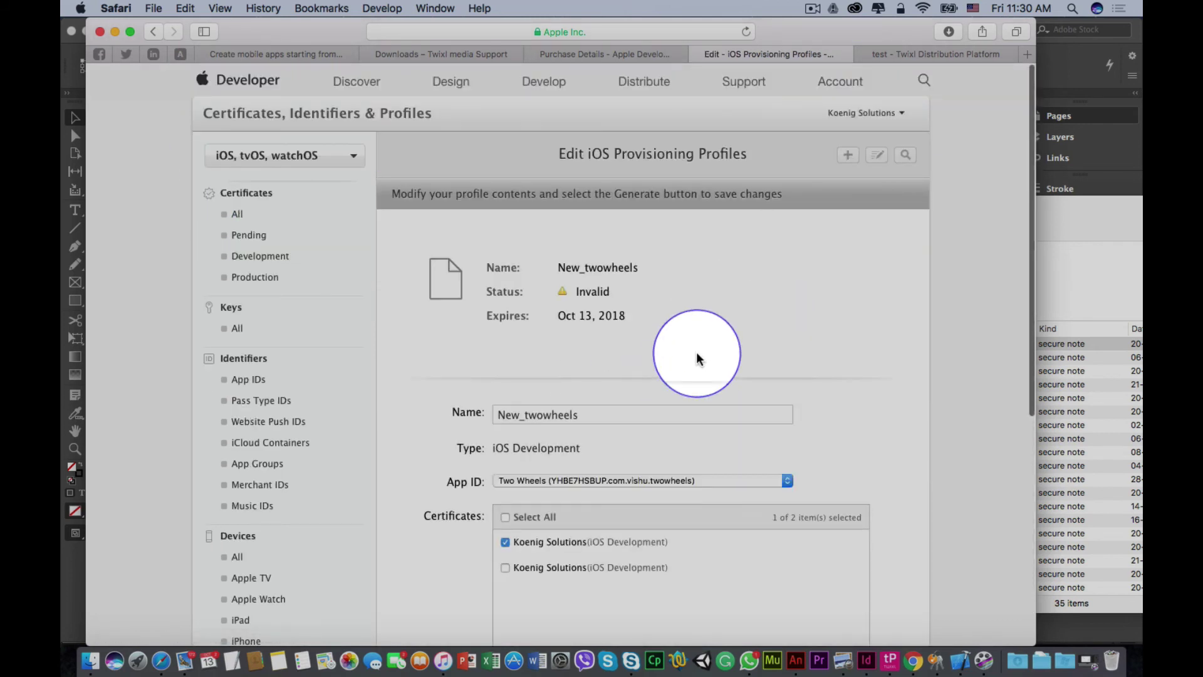
scroll(698, 358, down, 6)
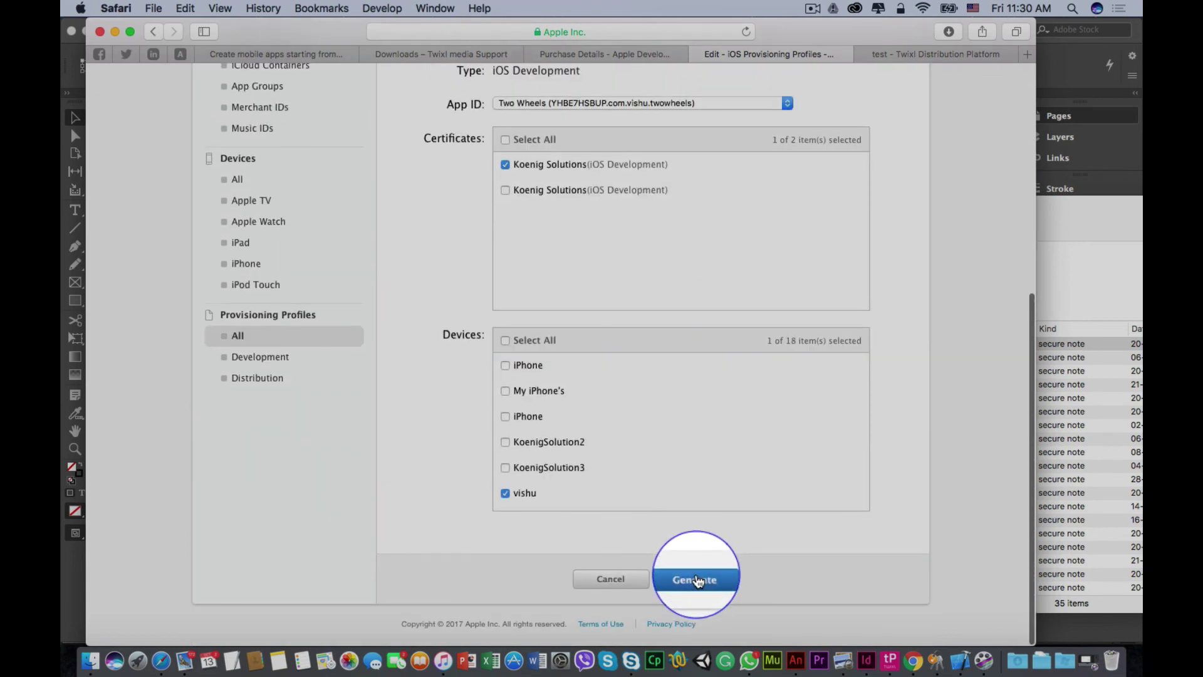
click(697, 579)
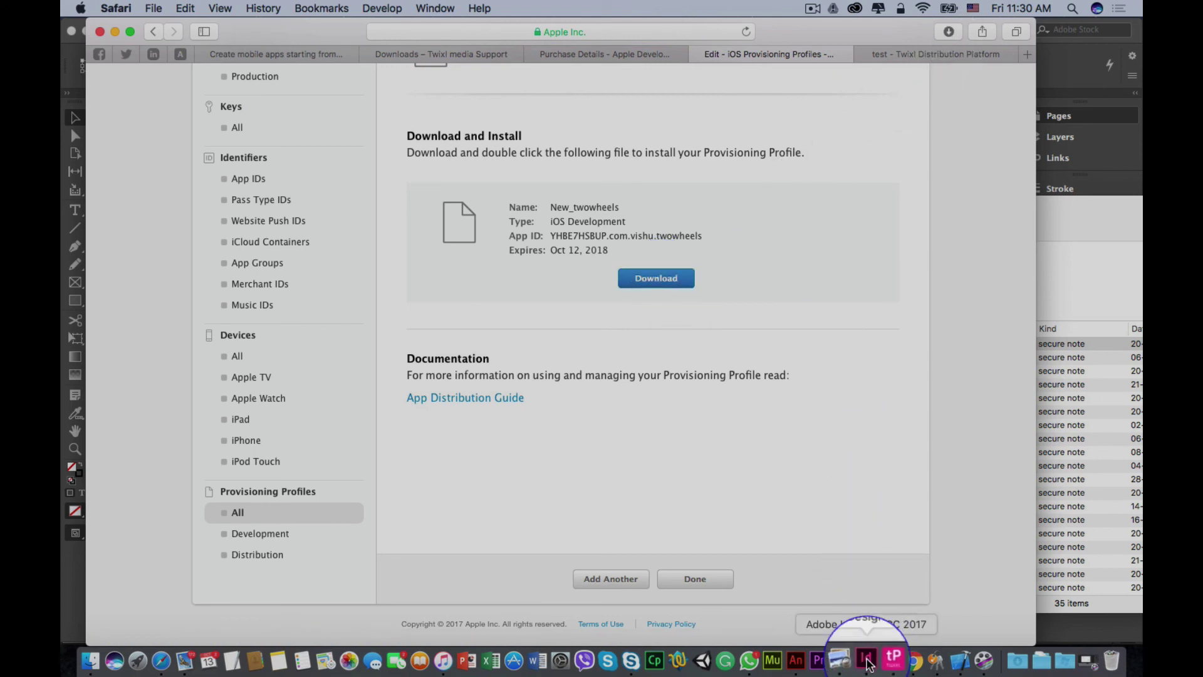
click(887, 662)
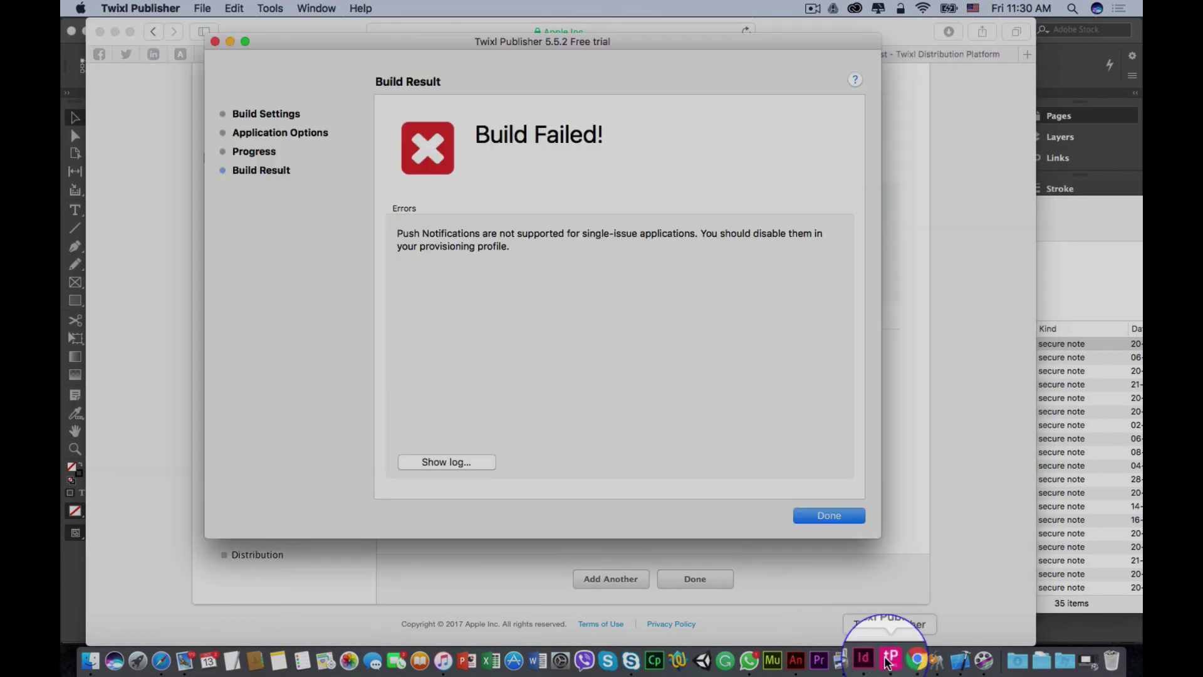
Dismiss the failed build and open the Two Wheels Publication build setting for editing
click(828, 514)
click(781, 327)
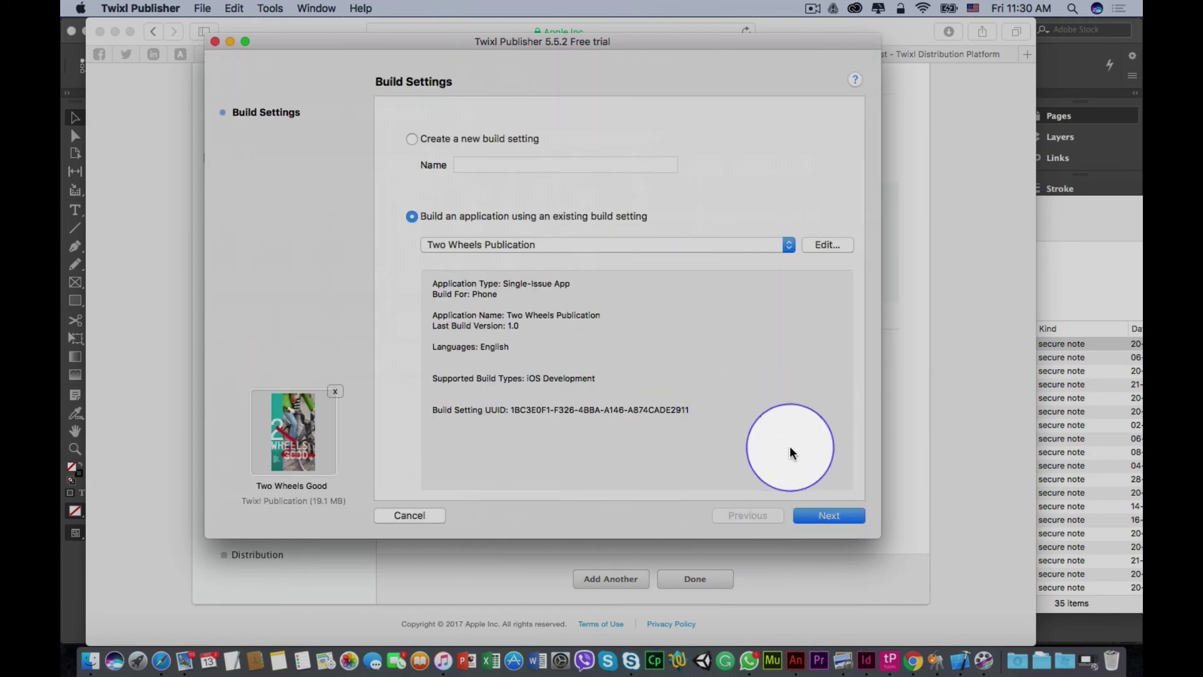
click(803, 515)
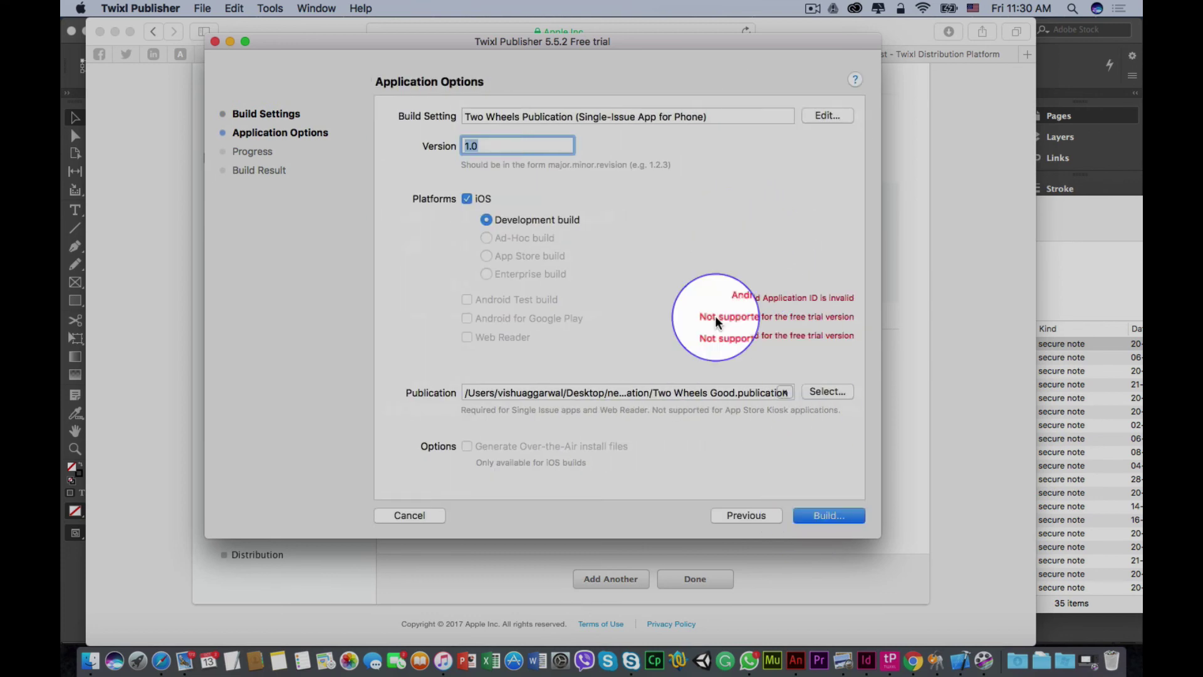
click(814, 114)
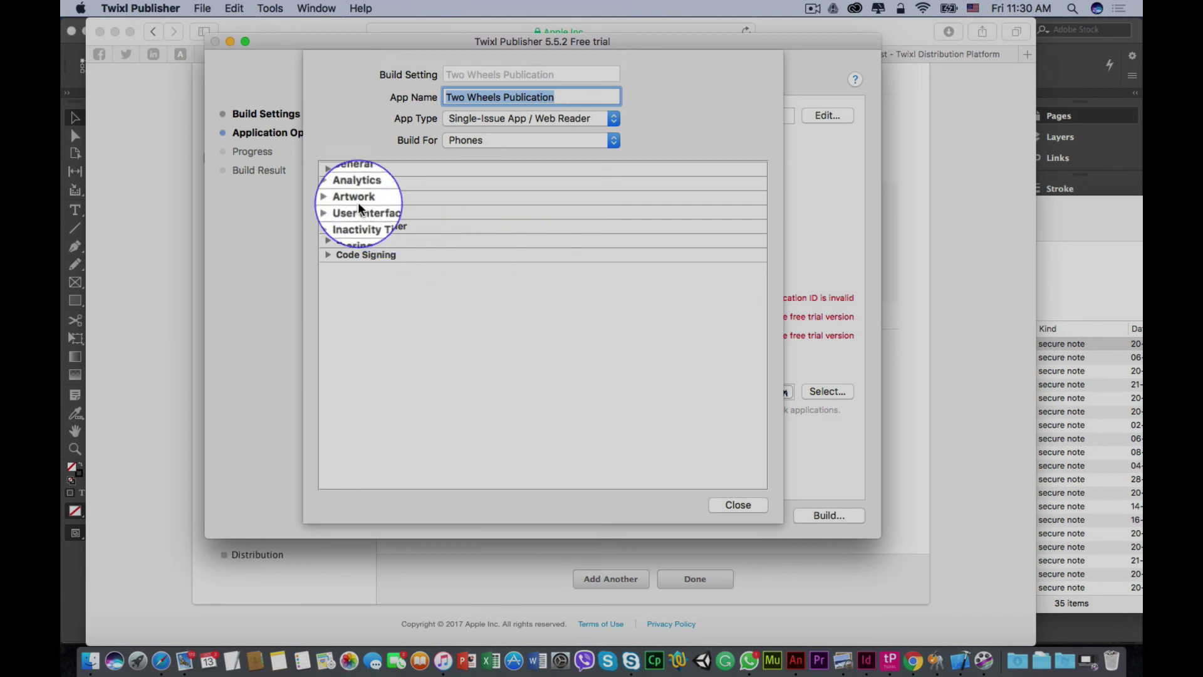
Set New_twowheels-2.mobileprovision from Downloads as the Code Signing Development profile
click(328, 255)
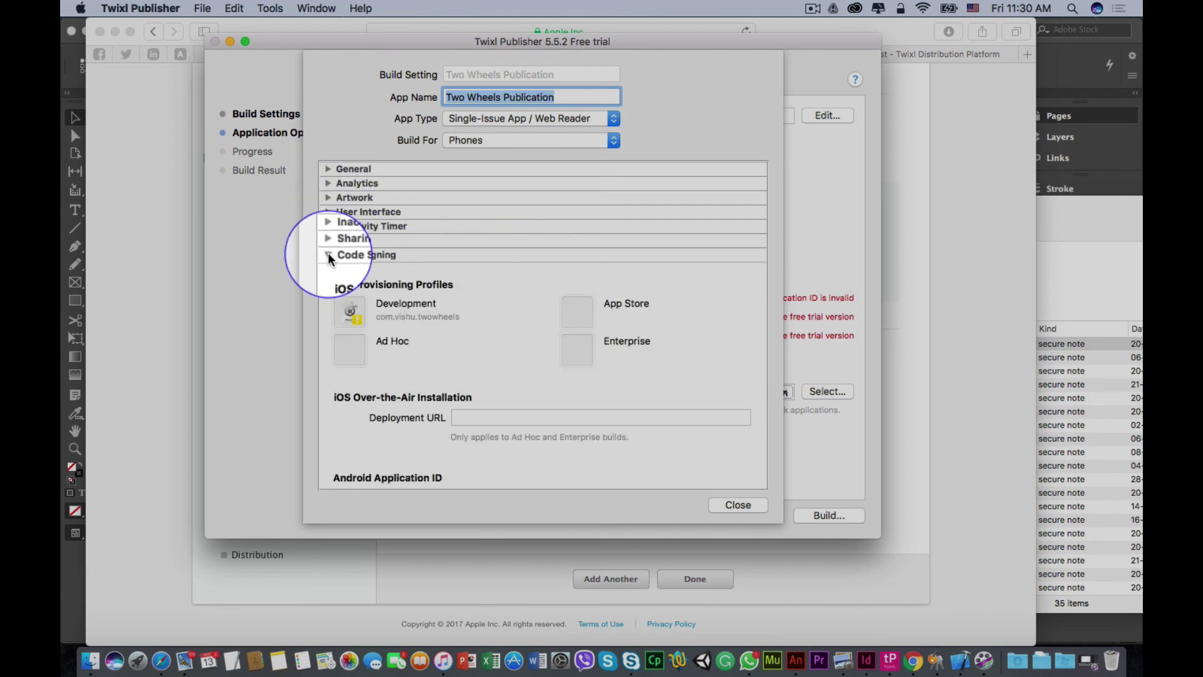
click(357, 310)
click(359, 313)
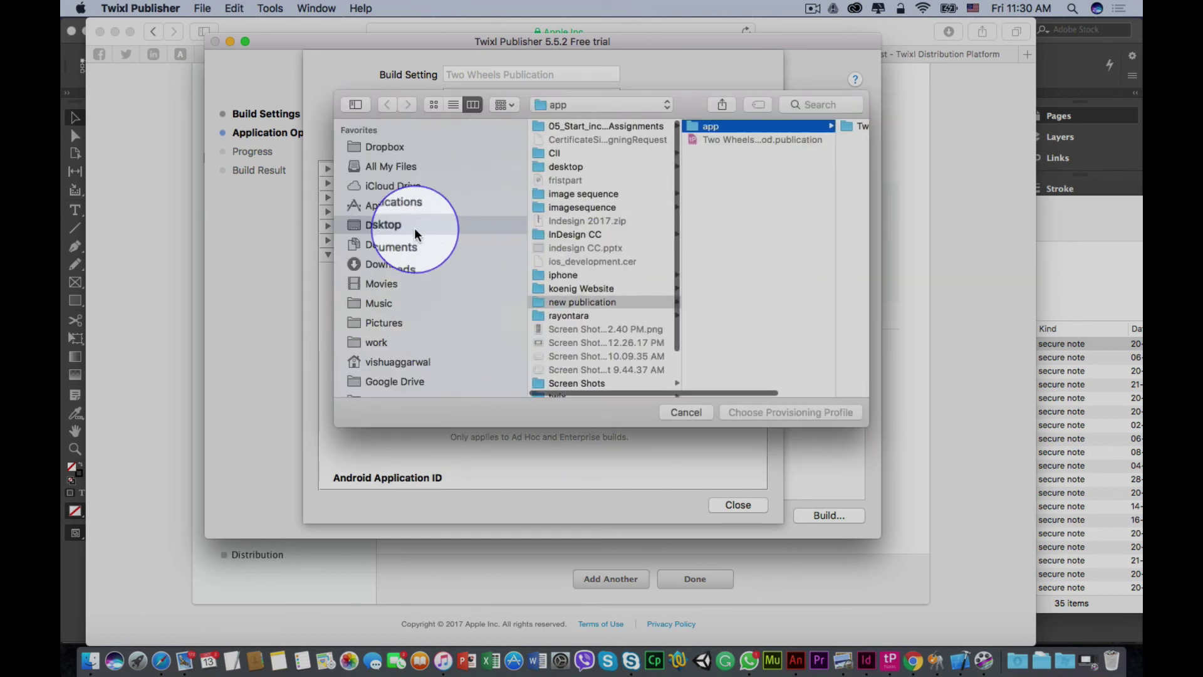
click(384, 265)
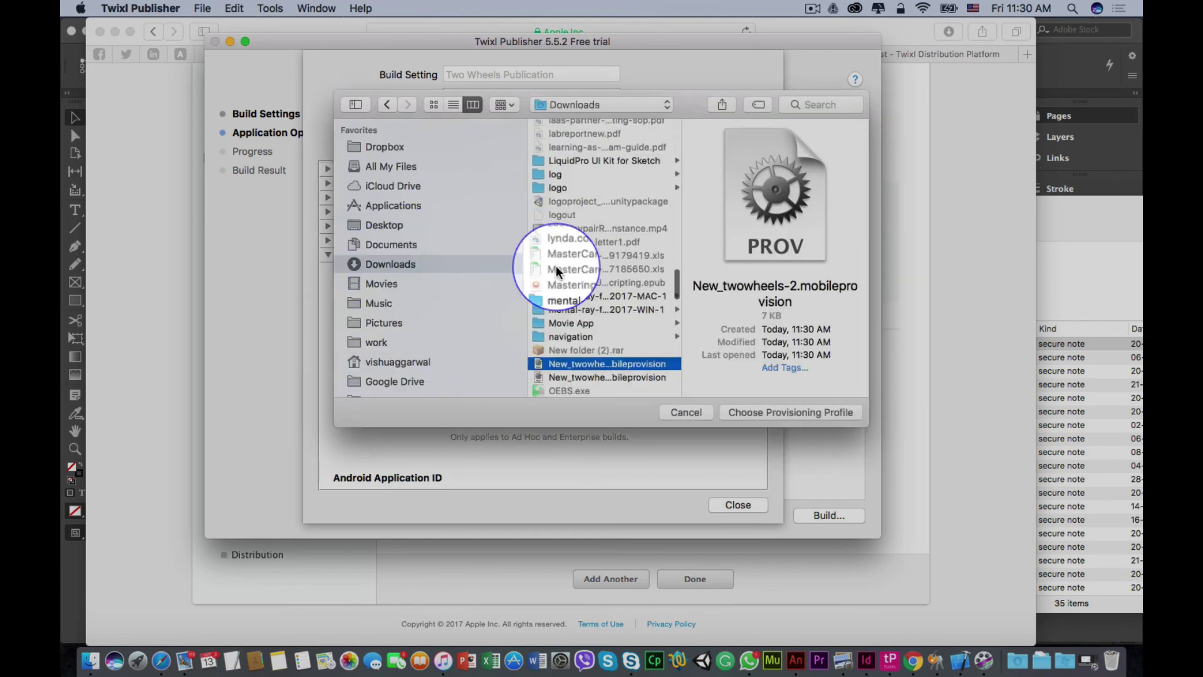
scroll(555, 265, down, 5)
click(592, 259)
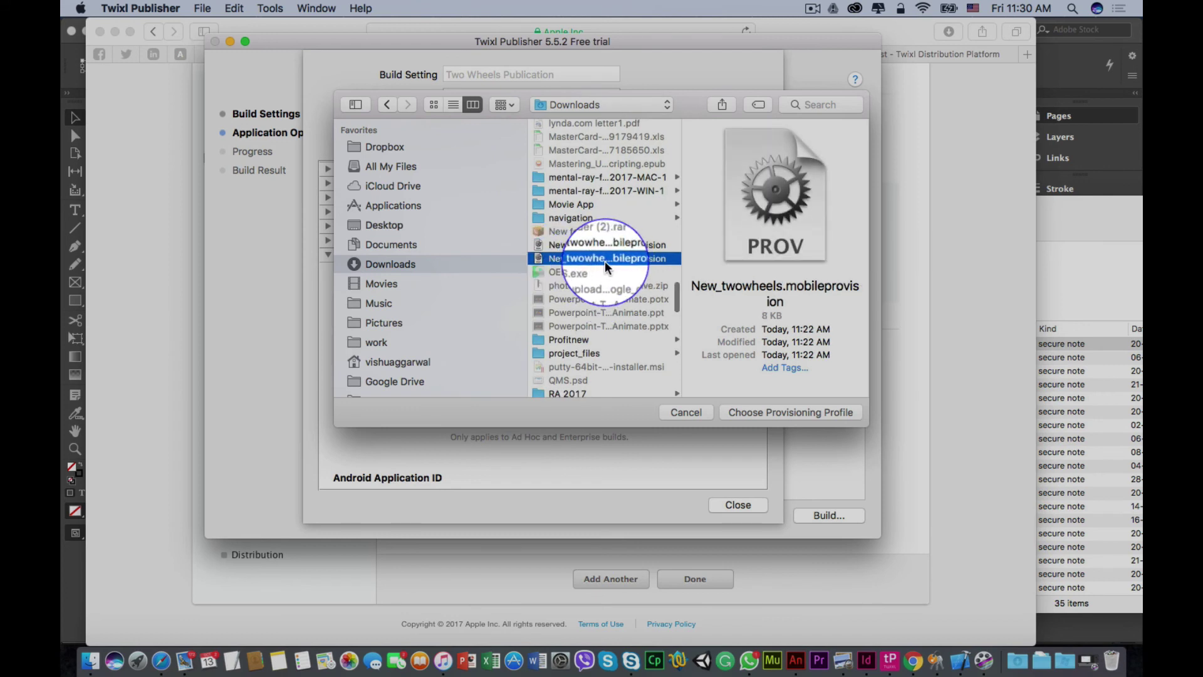
key(Up)
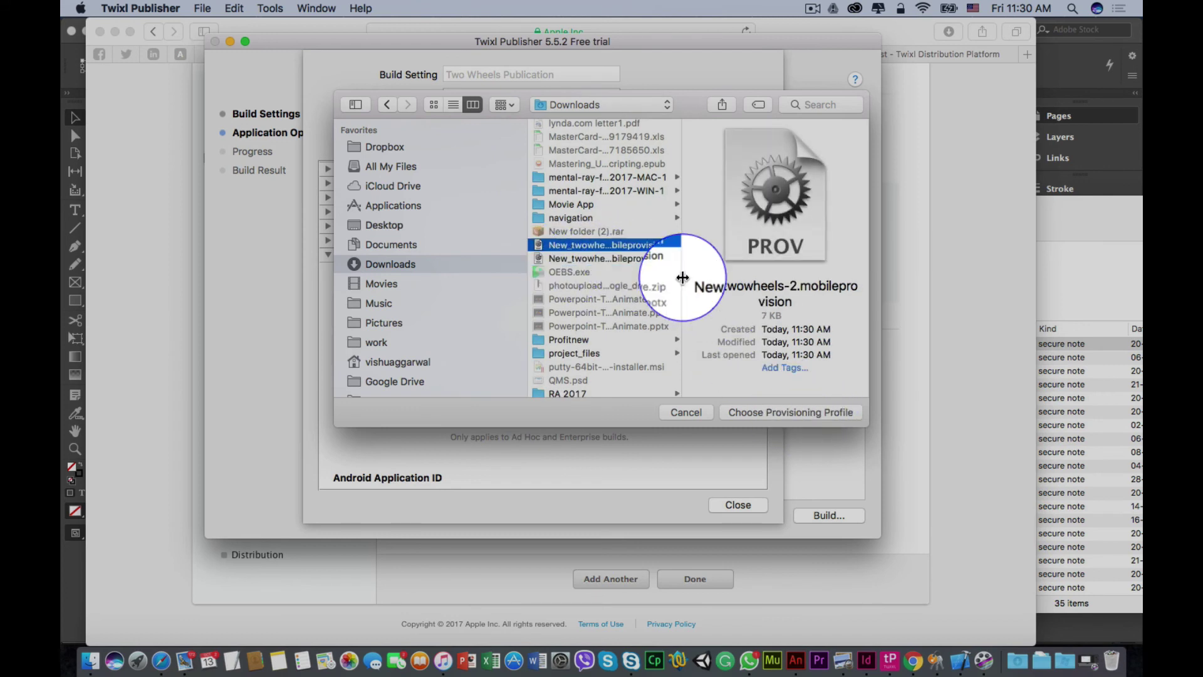
click(772, 416)
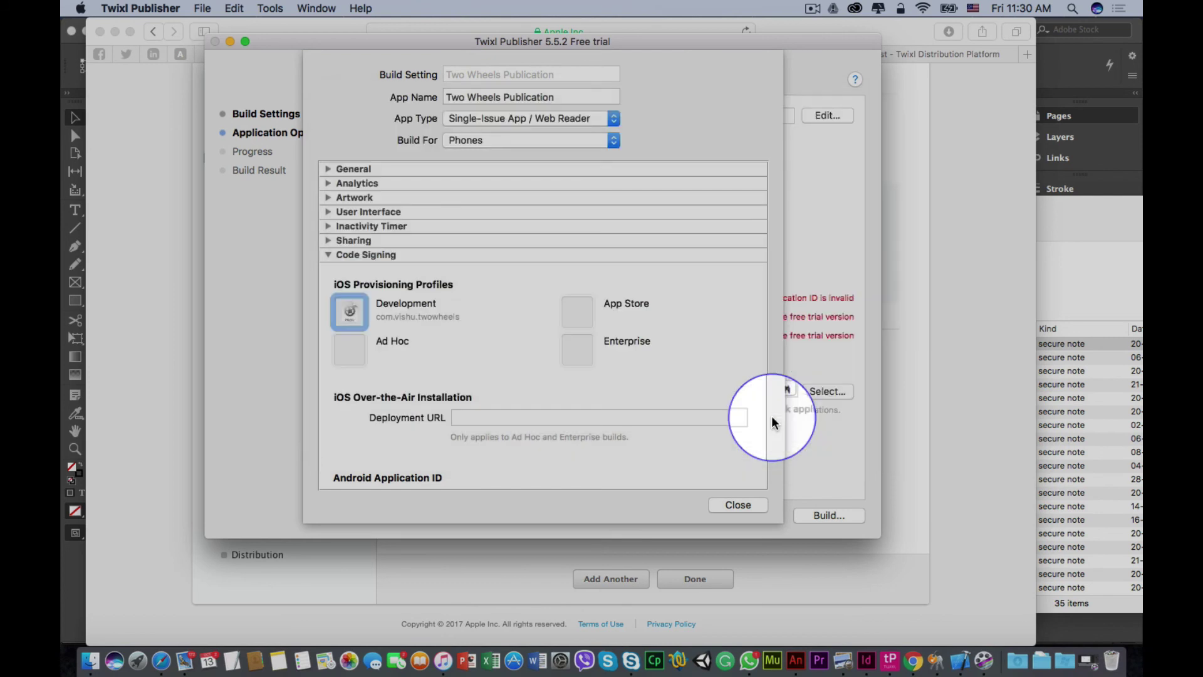
click(728, 507)
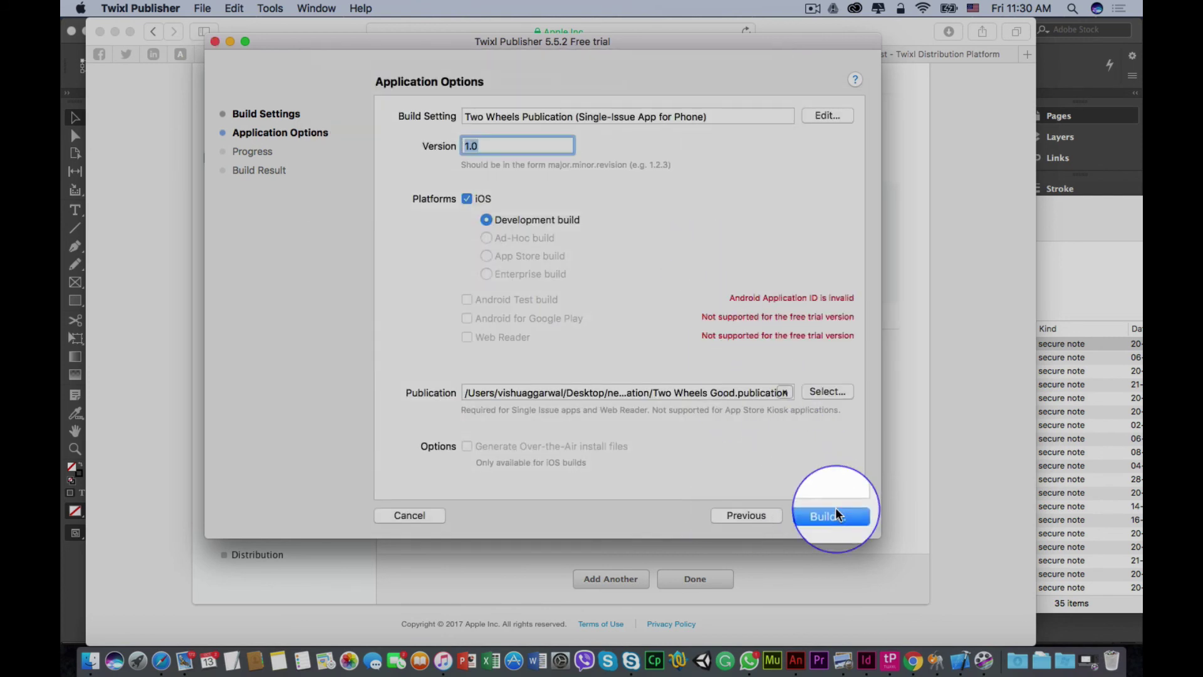
Build the app into the existing app output folder, agreeing to overwrite it
click(836, 513)
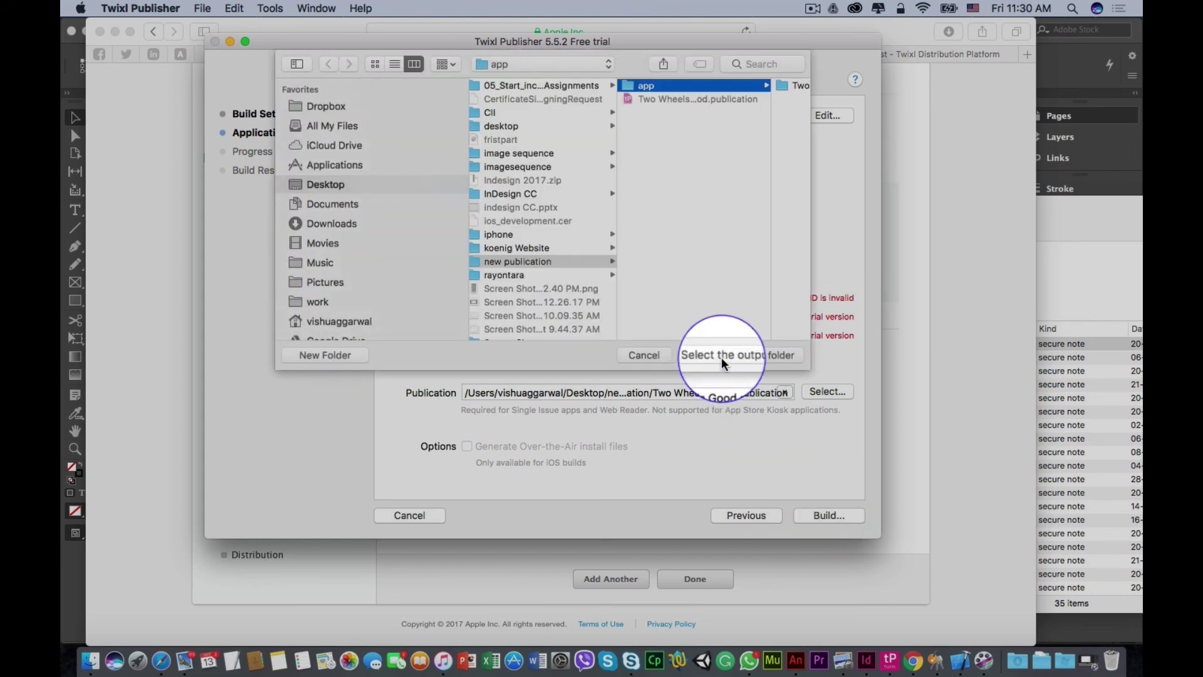
click(721, 357)
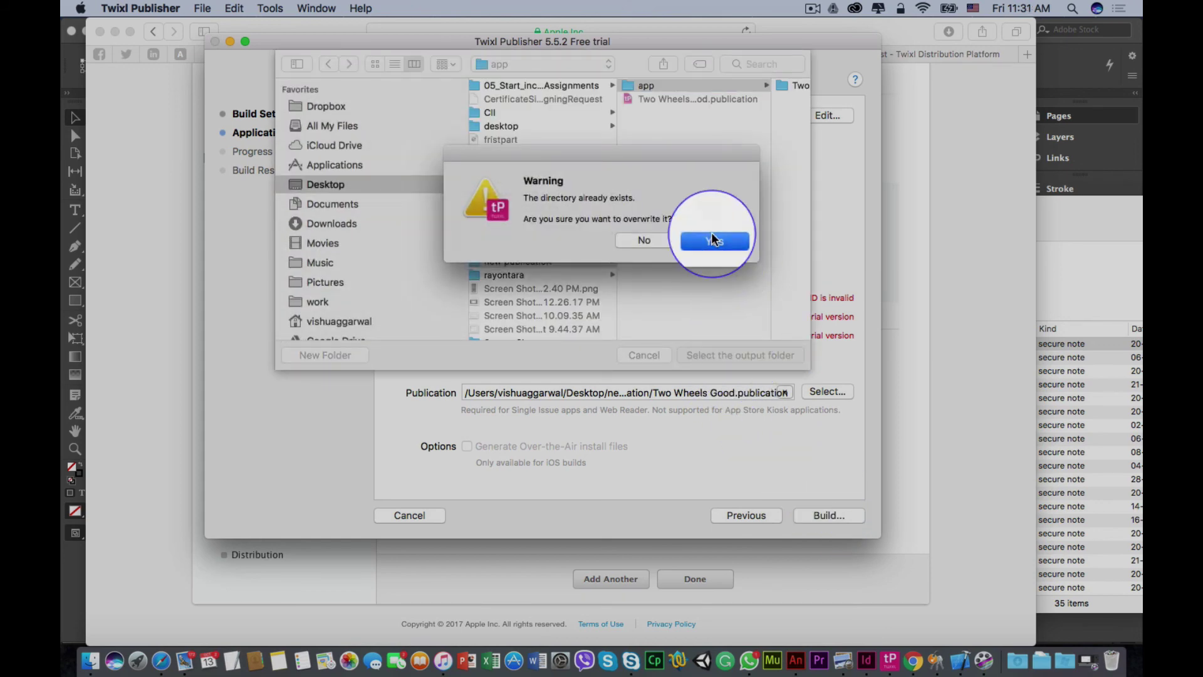
click(713, 240)
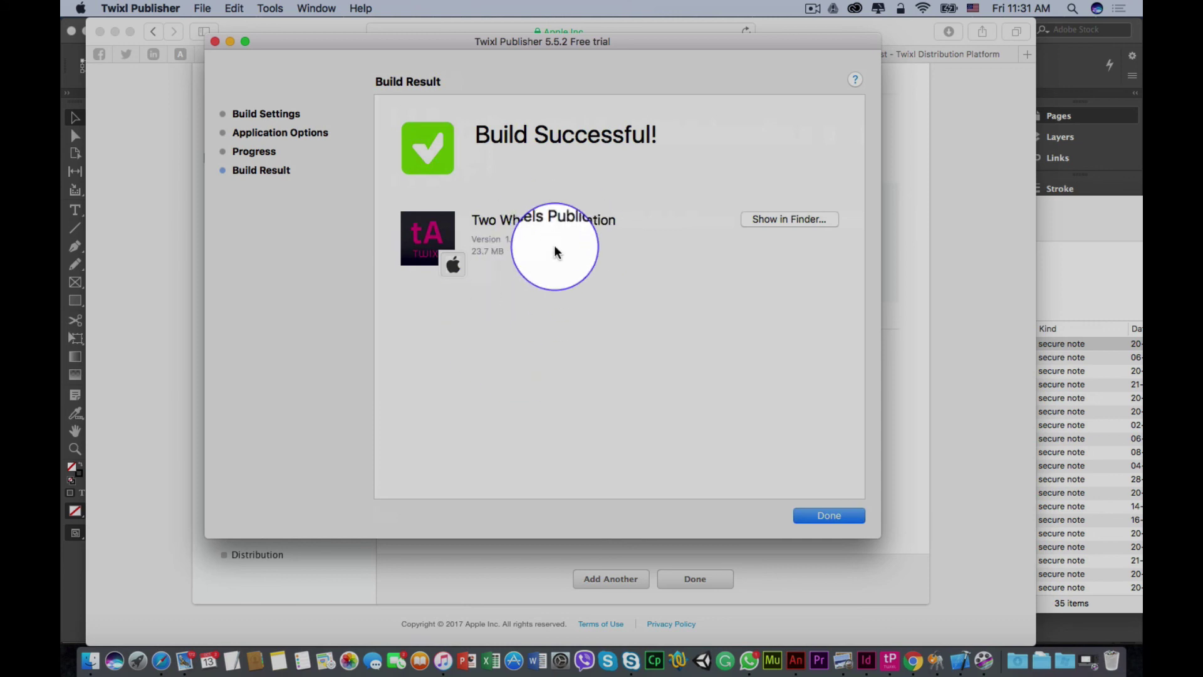
Reveal and select the freshly built 23.7 MB development .ipa in the iOS App folder
click(779, 224)
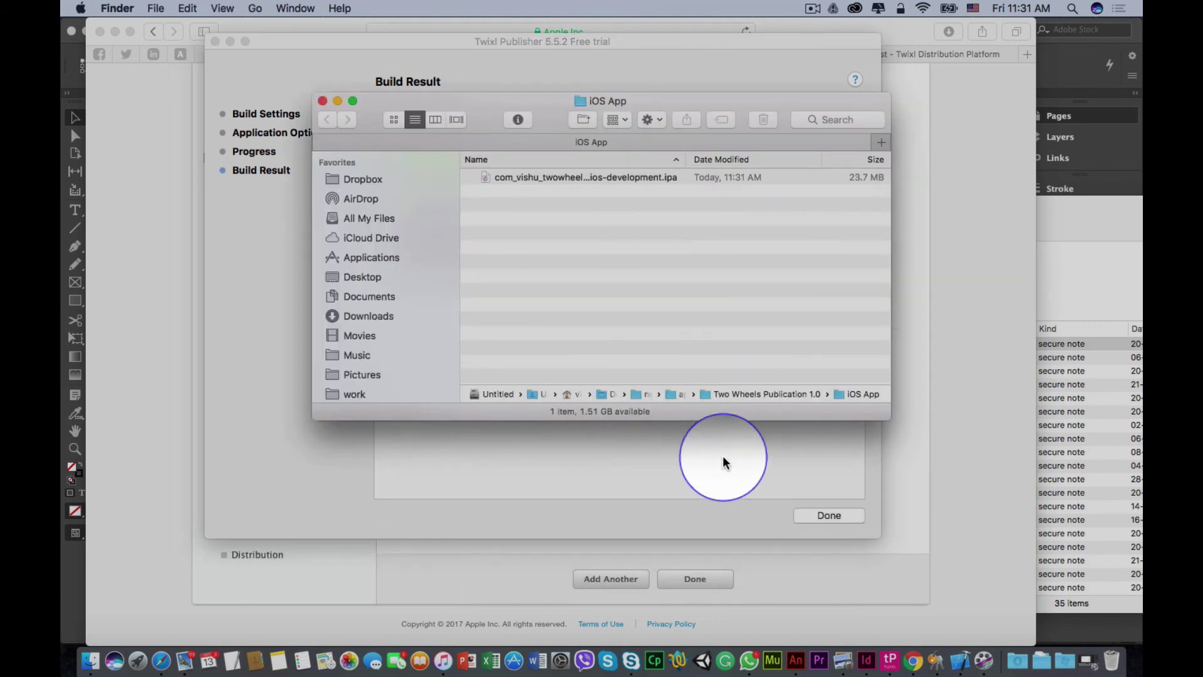
click(511, 175)
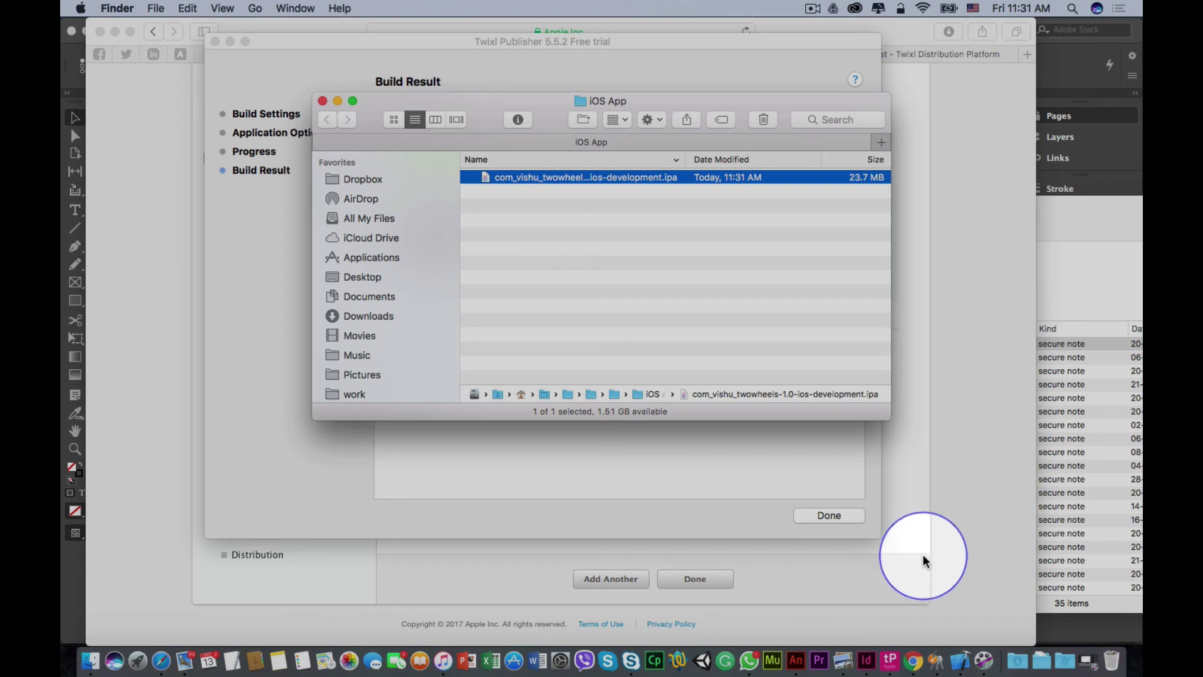
click(958, 666)
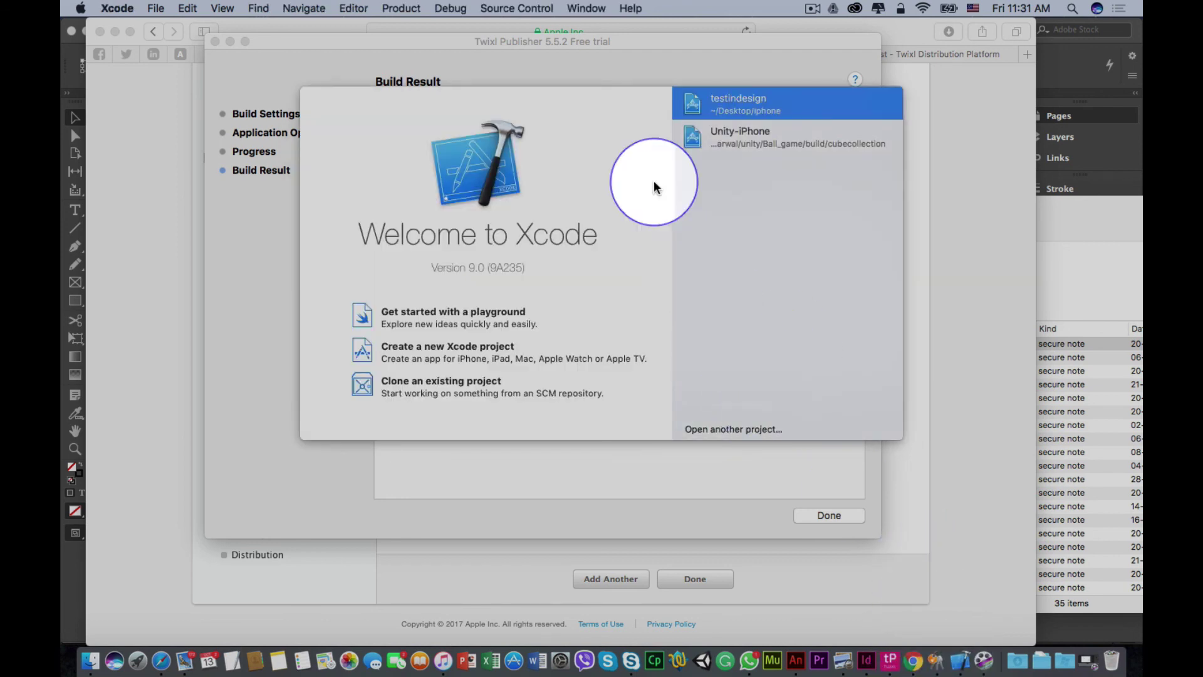
Show Xcode's Devices and Simulators window and check the signed-in developer accounts in Preferences
click(581, 7)
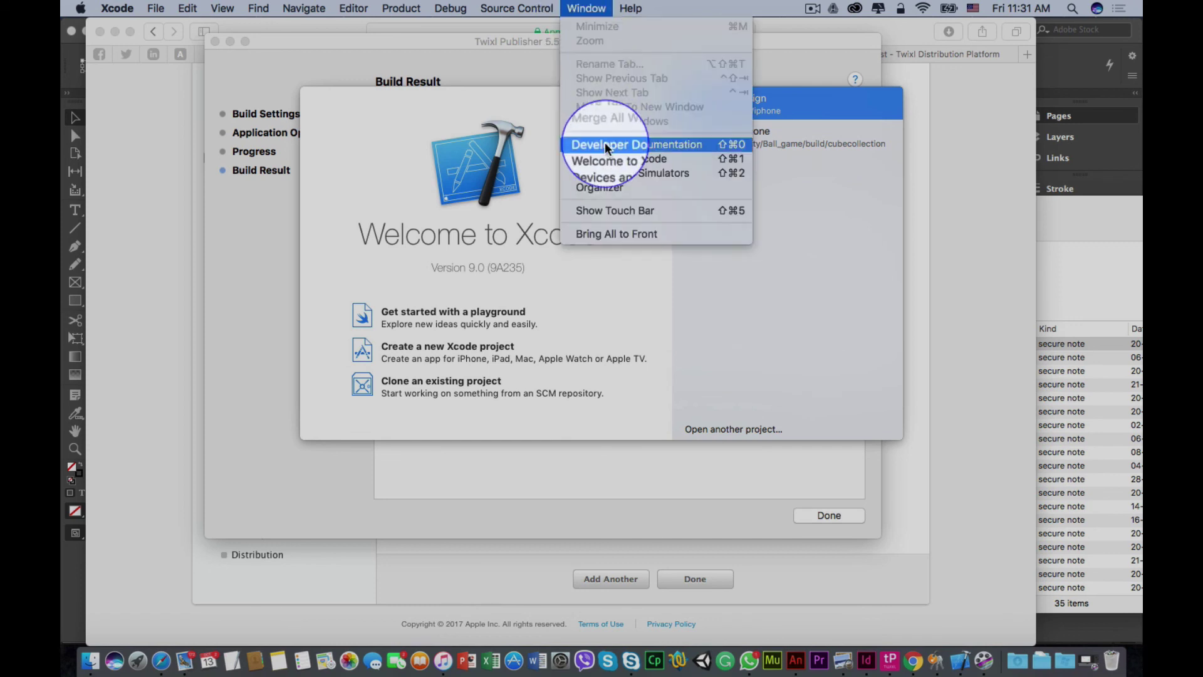
click(607, 173)
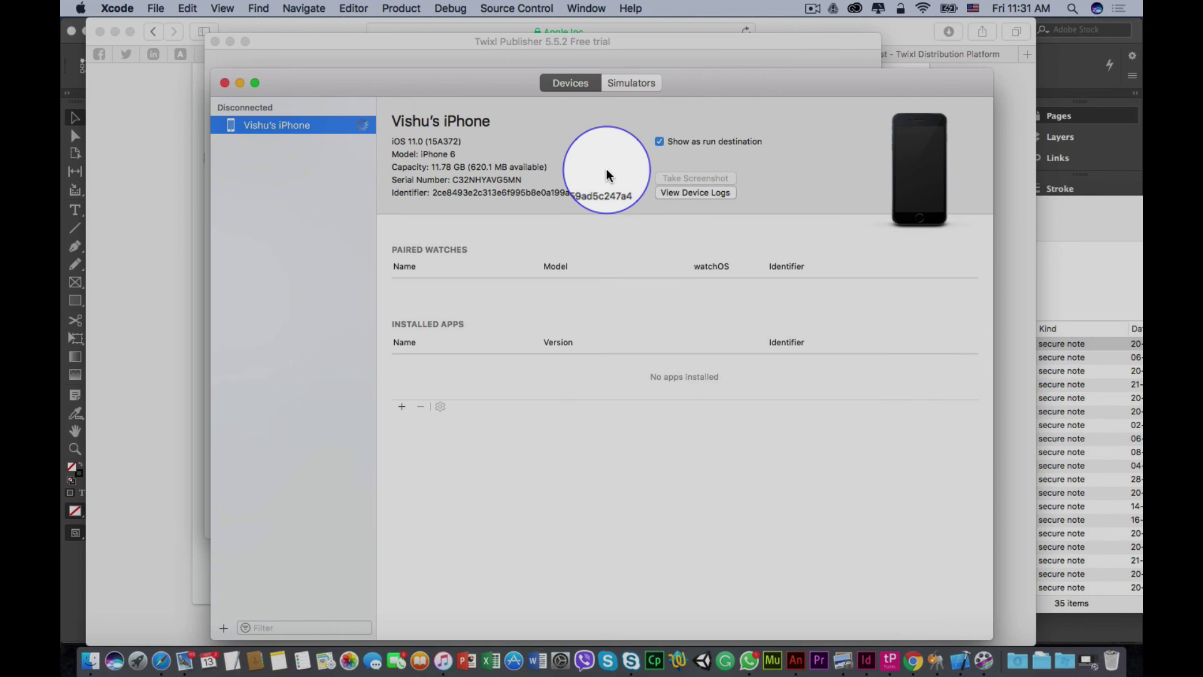
drag(443, 81, 394, 29)
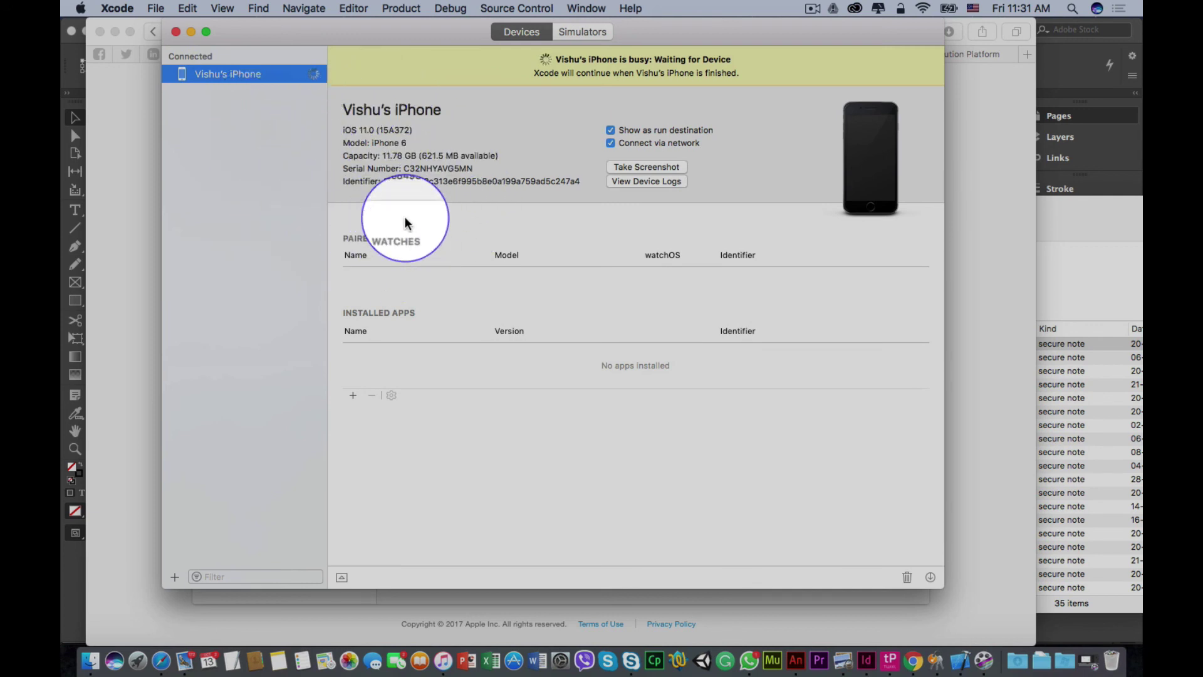
click(130, 10)
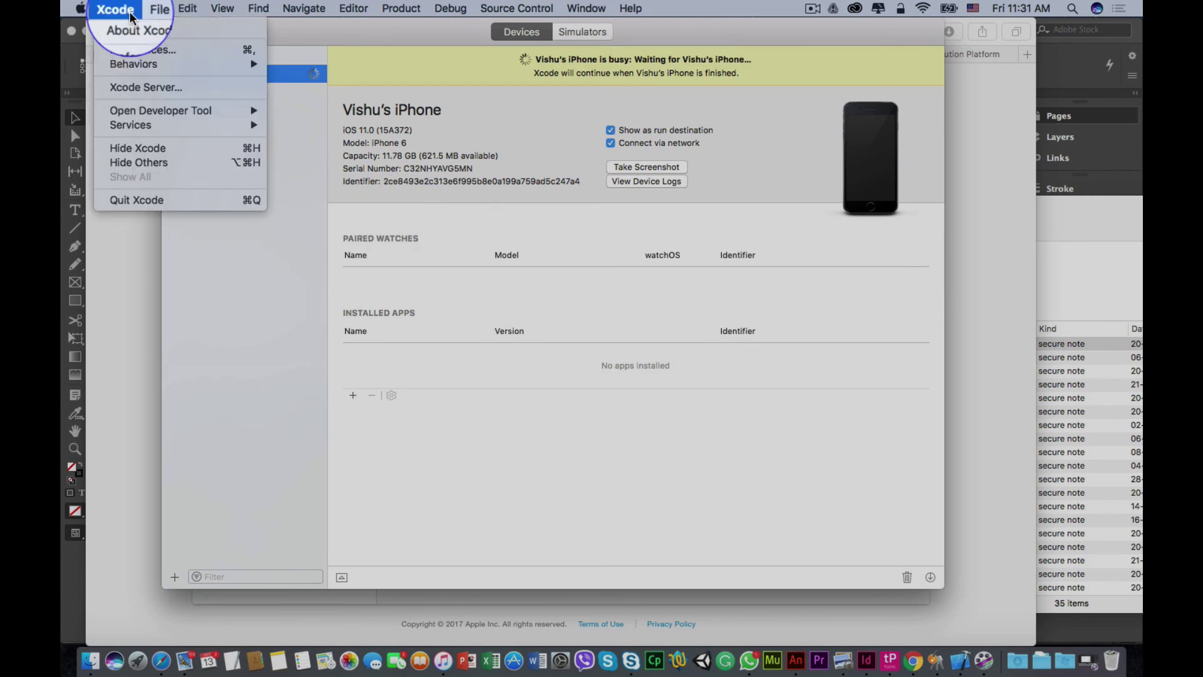
click(140, 49)
click(359, 117)
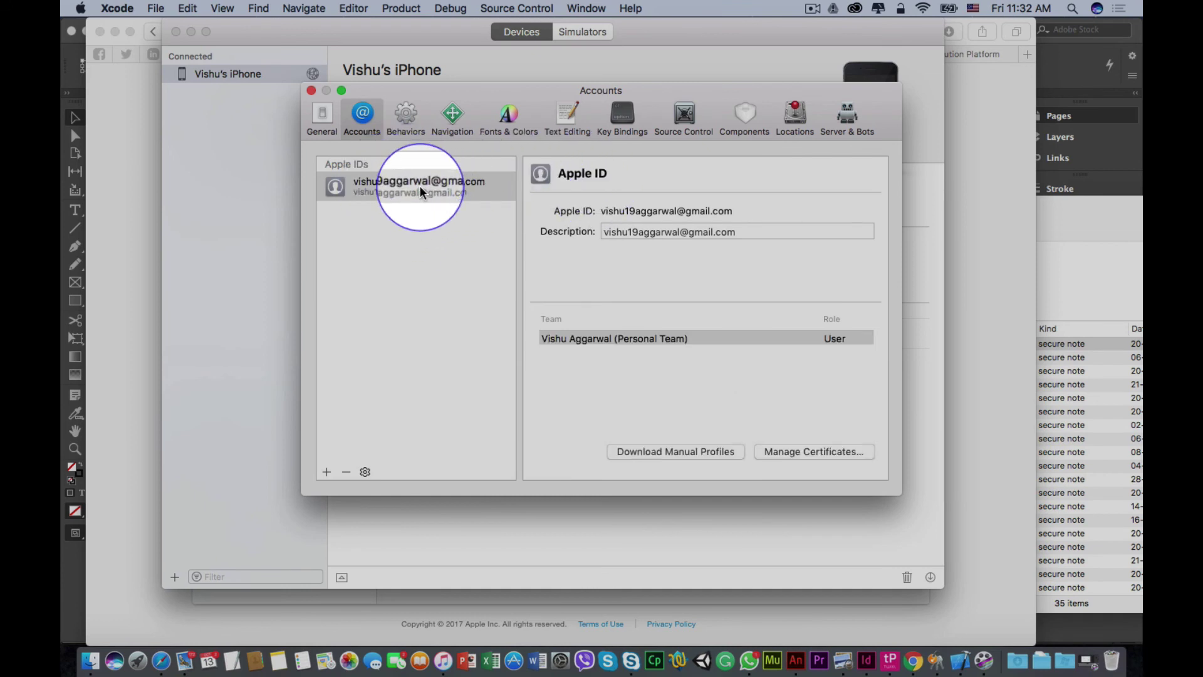
drag(408, 90, 726, 280)
Delete the installed Two Wheels app from the connected iPhone
click(537, 270)
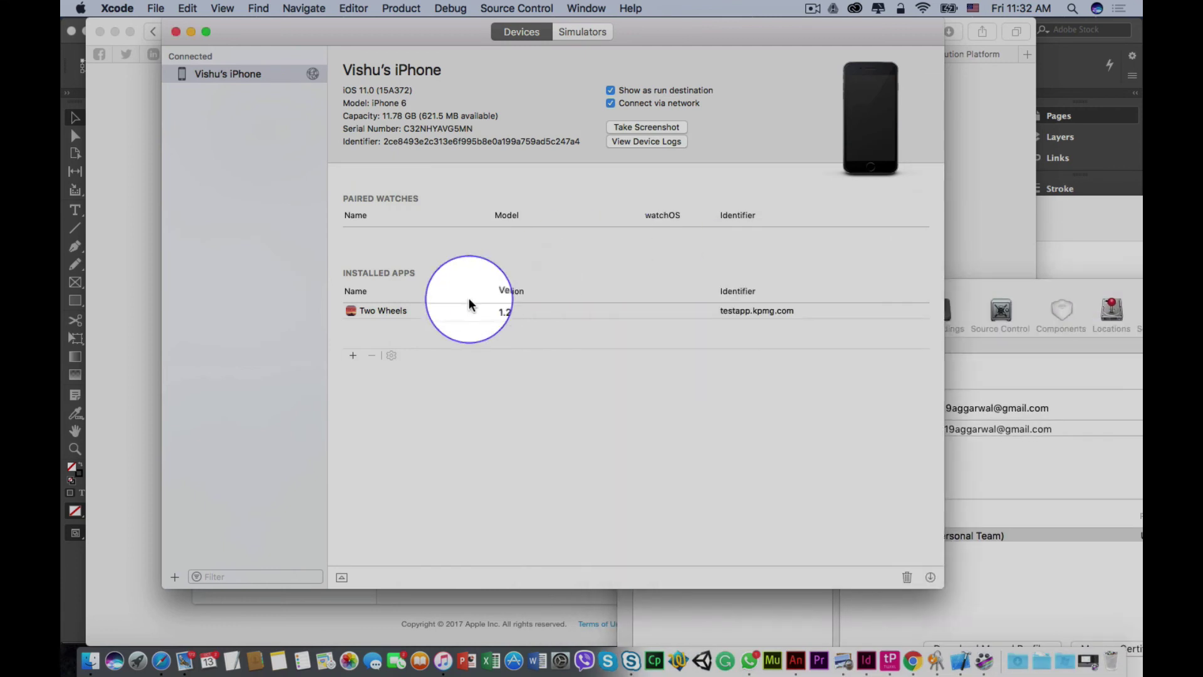
click(413, 312)
click(371, 355)
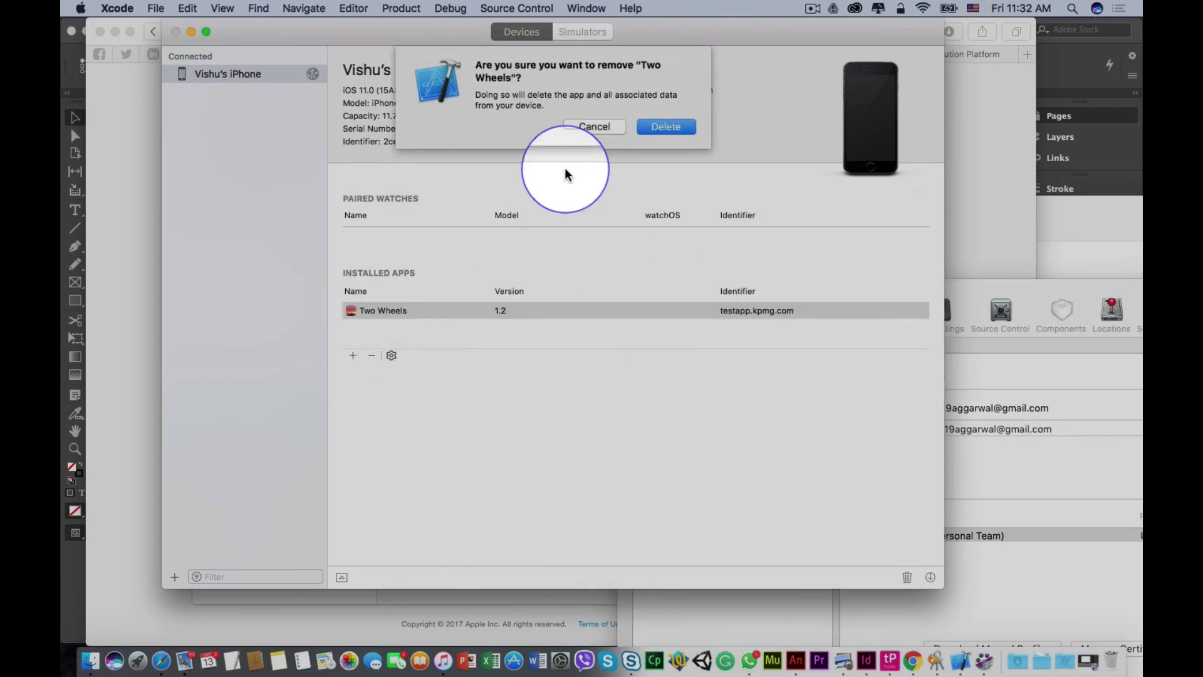
click(659, 125)
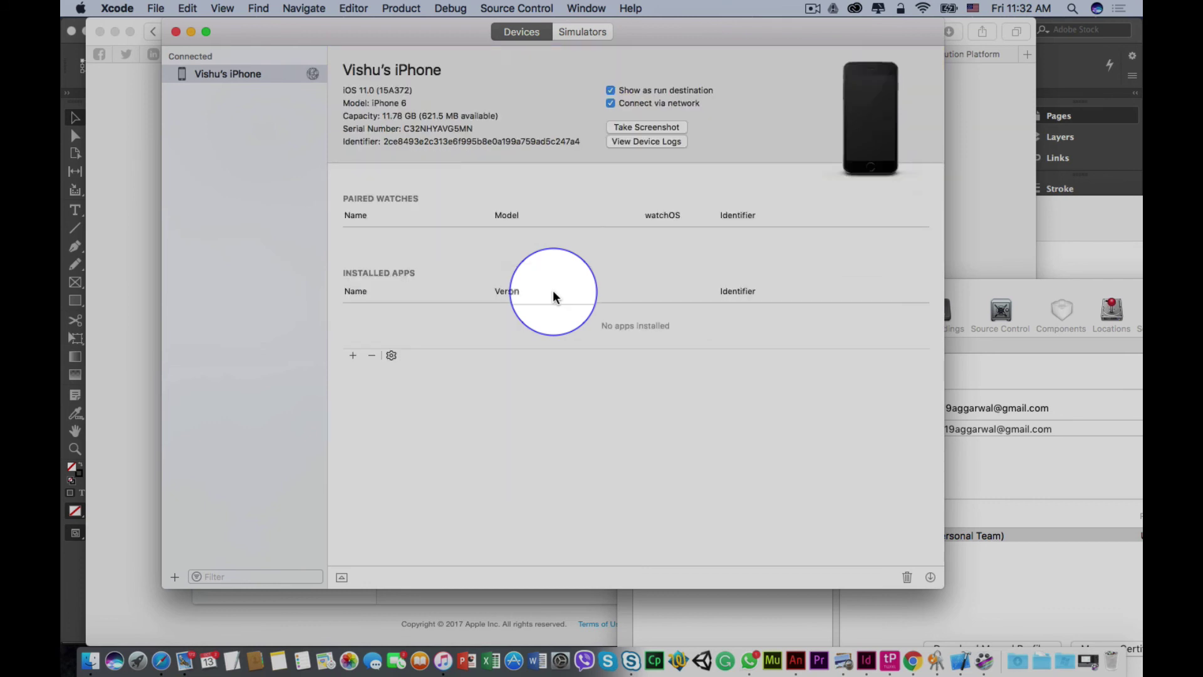
click(90, 661)
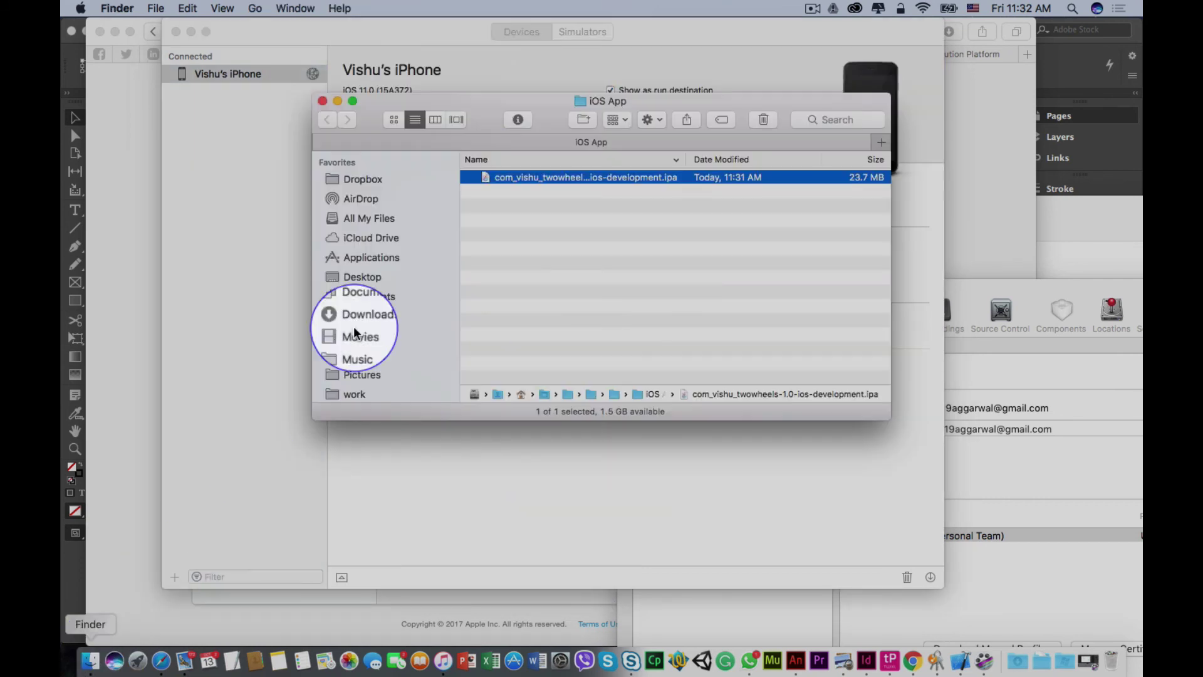
Install the development .ipa onto the iPhone through Xcode's Installed Apps list
drag(490, 120, 827, 132)
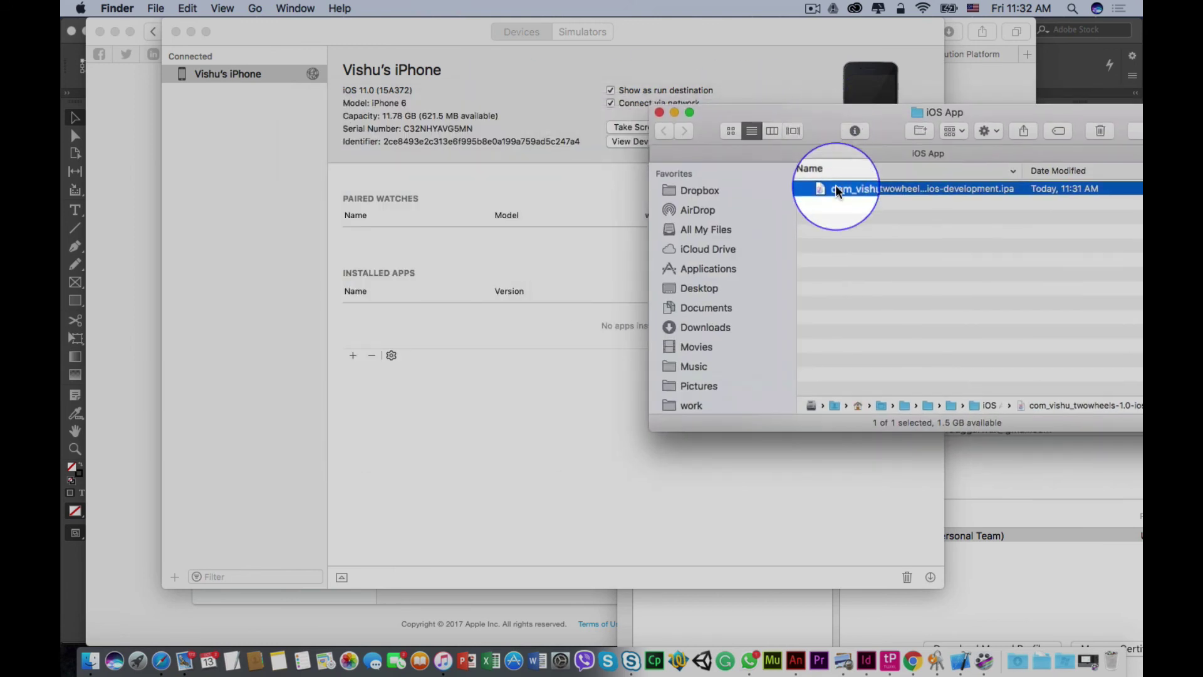
drag(837, 191, 416, 314)
click(680, 332)
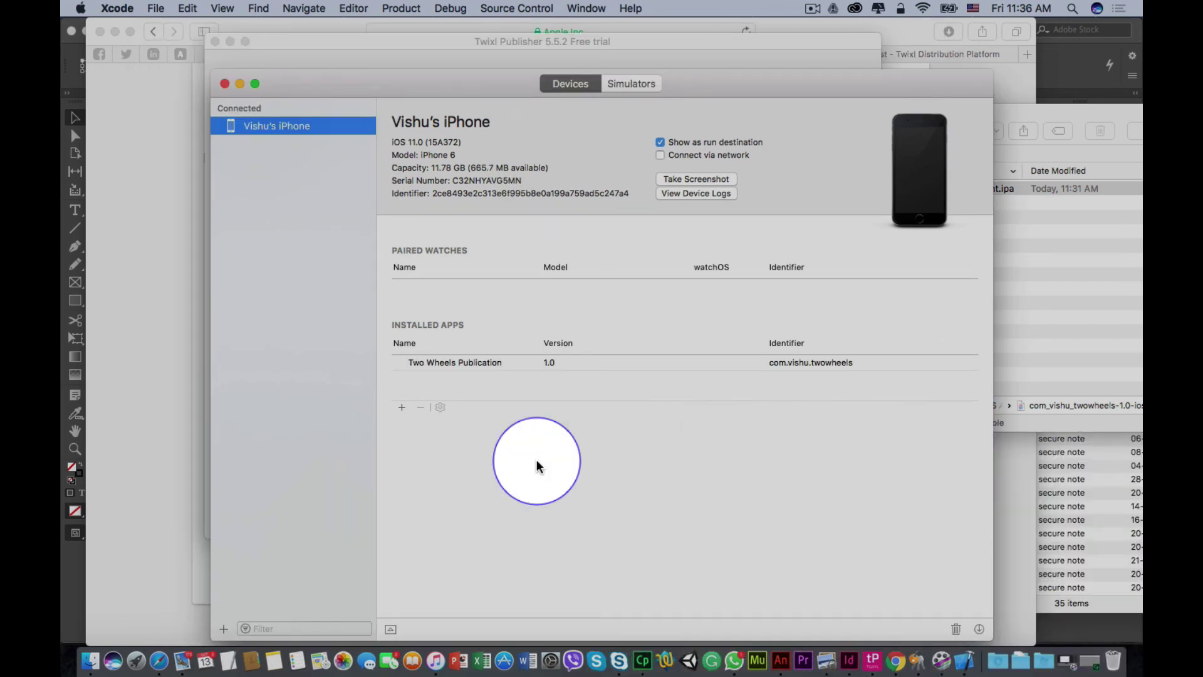
drag(721, 84, 679, 55)
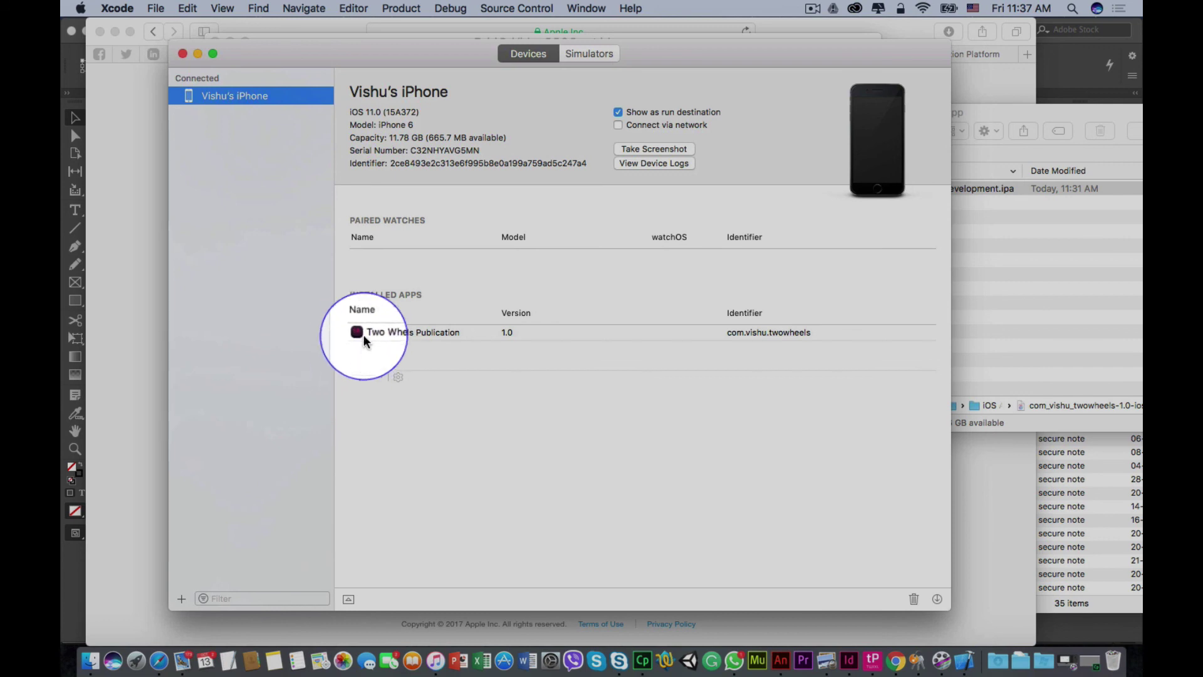
click(871, 663)
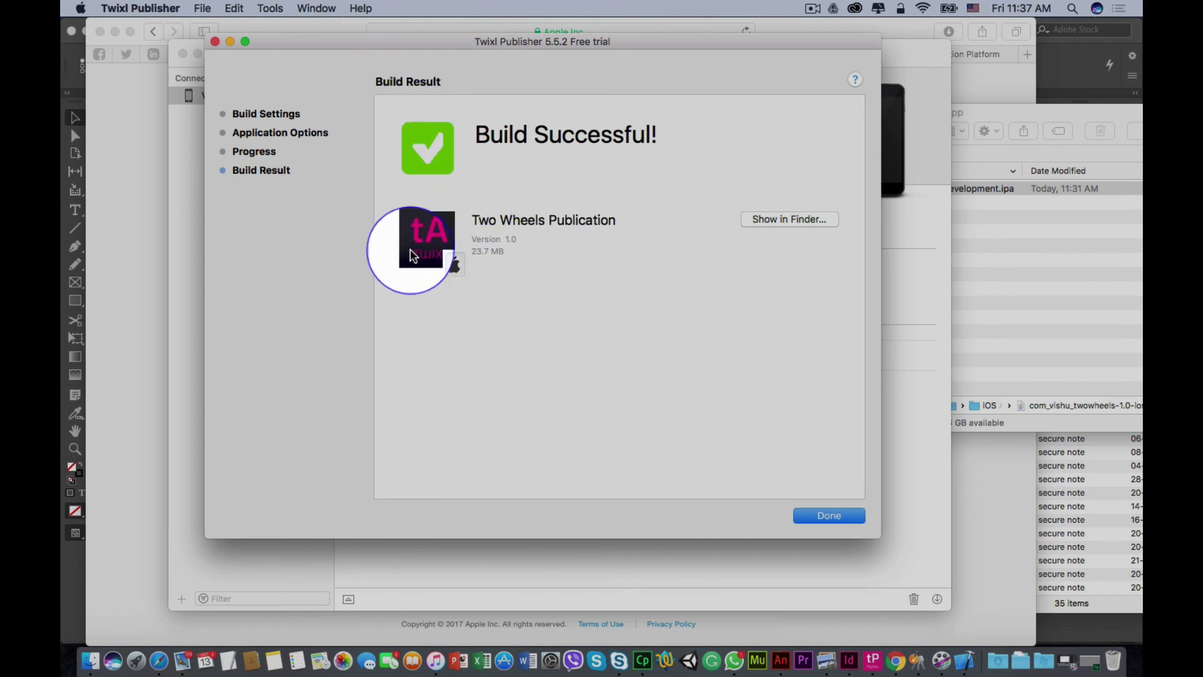
Open the Two Wheels Publication build setting and review its Artwork section and App Type
click(817, 519)
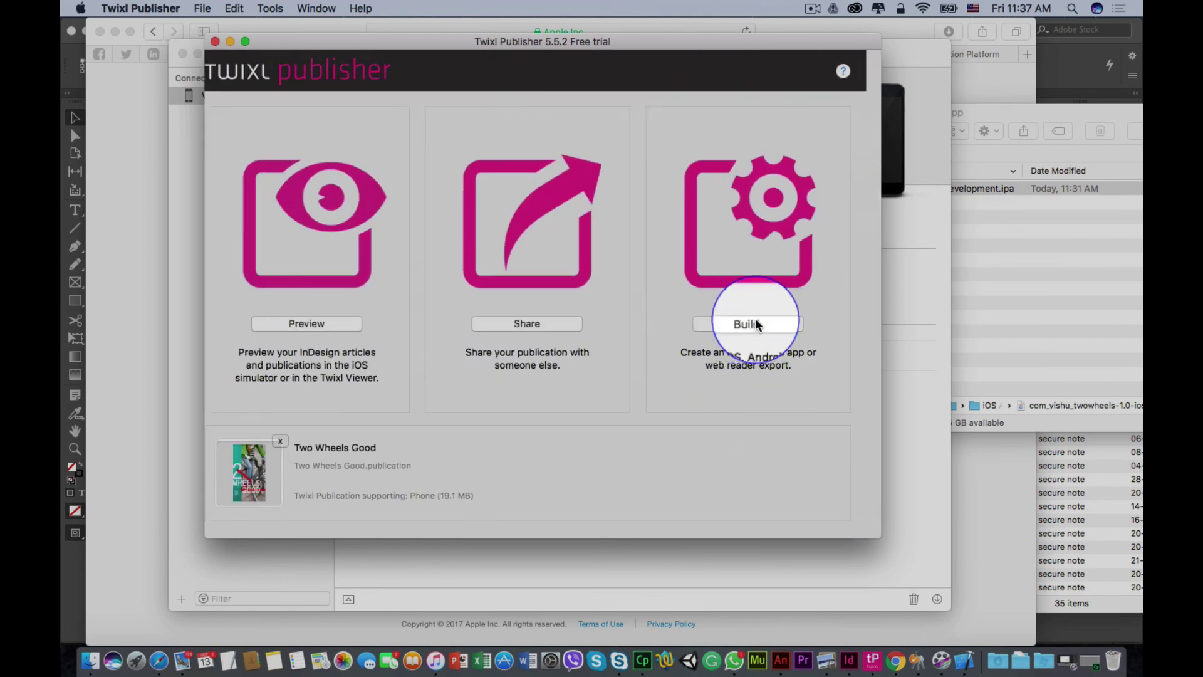
click(756, 324)
click(827, 245)
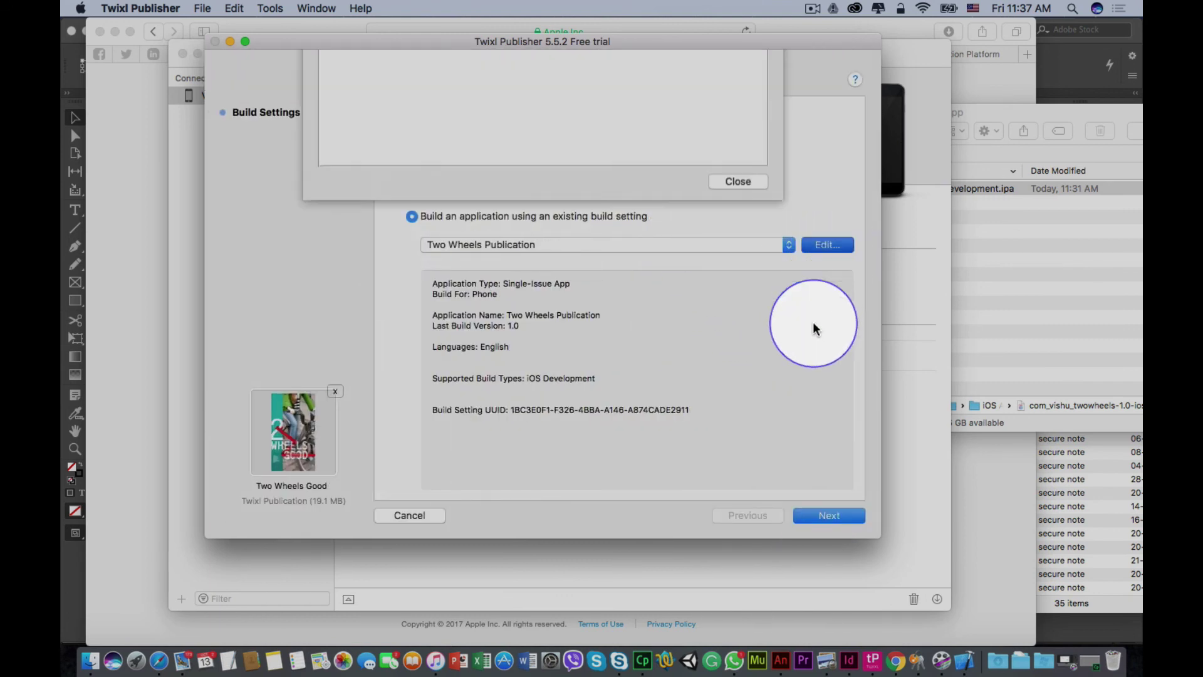
click(327, 198)
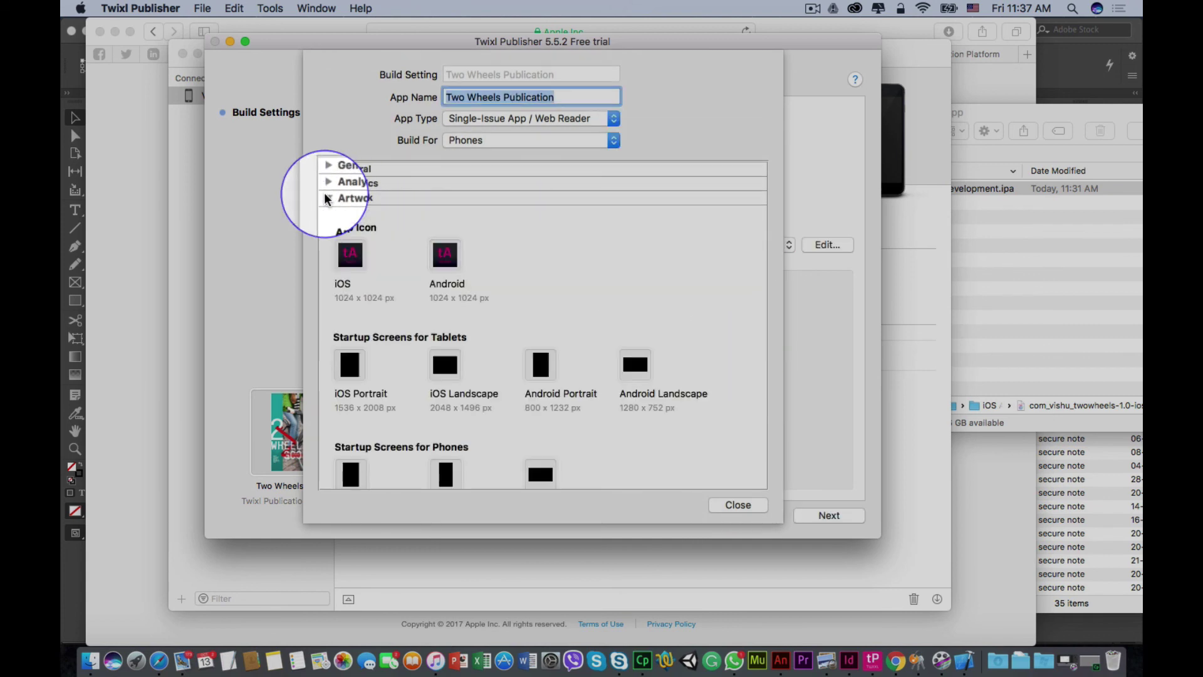
scroll(376, 354, down, 3)
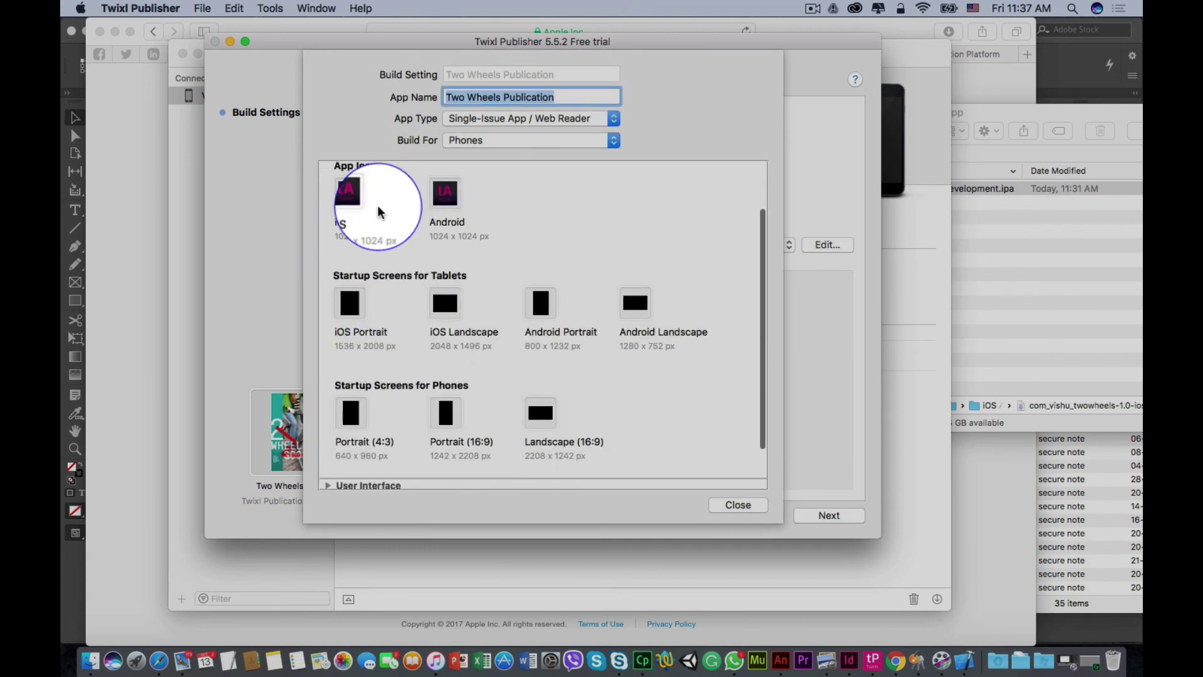
scroll(376, 232, up, 3)
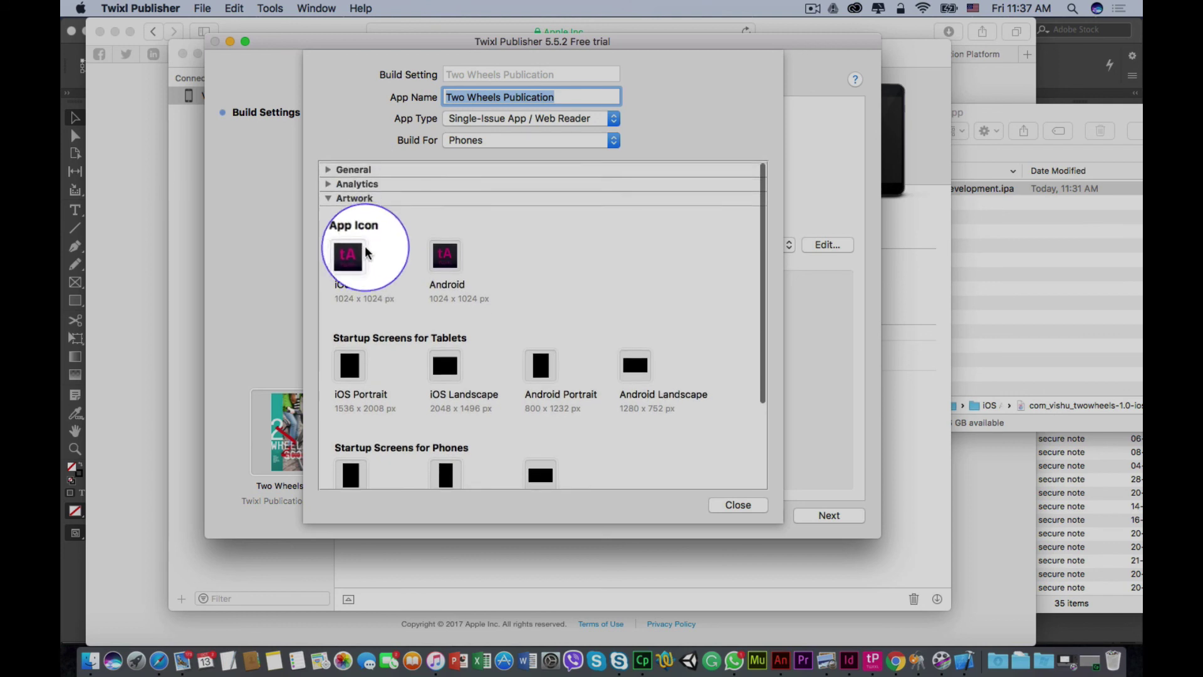
click(468, 118)
click(414, 121)
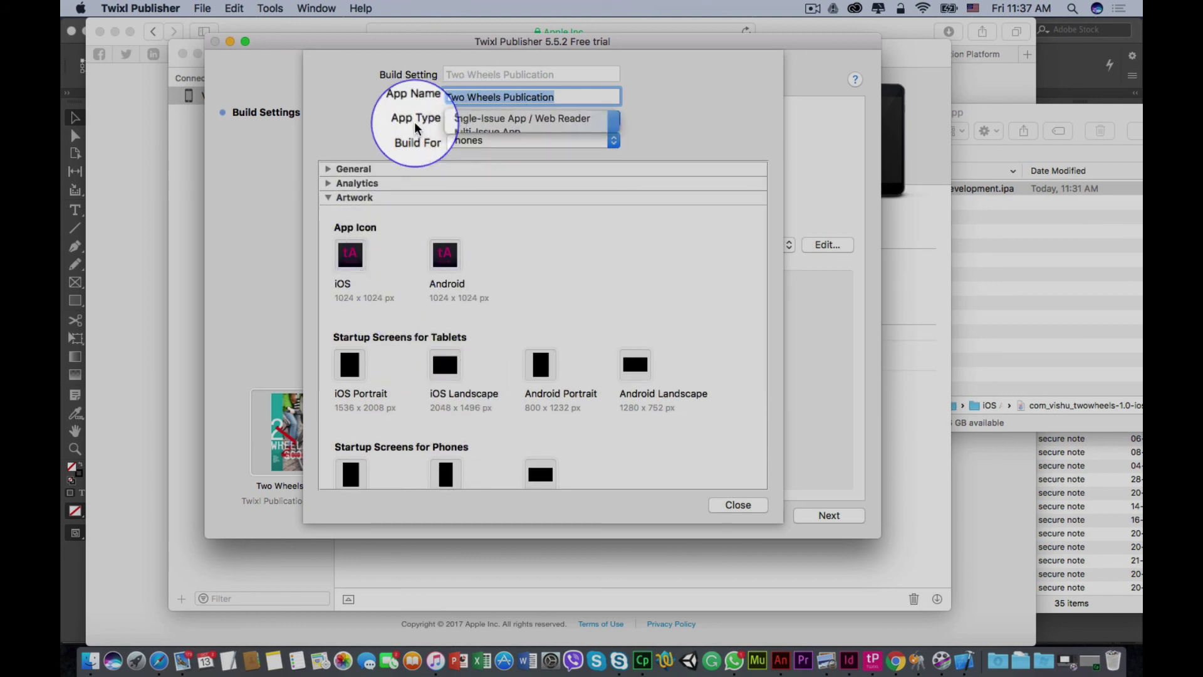
Set Icon.jpg from the Two Wheels Icons folder as the iOS app icon
click(350, 254)
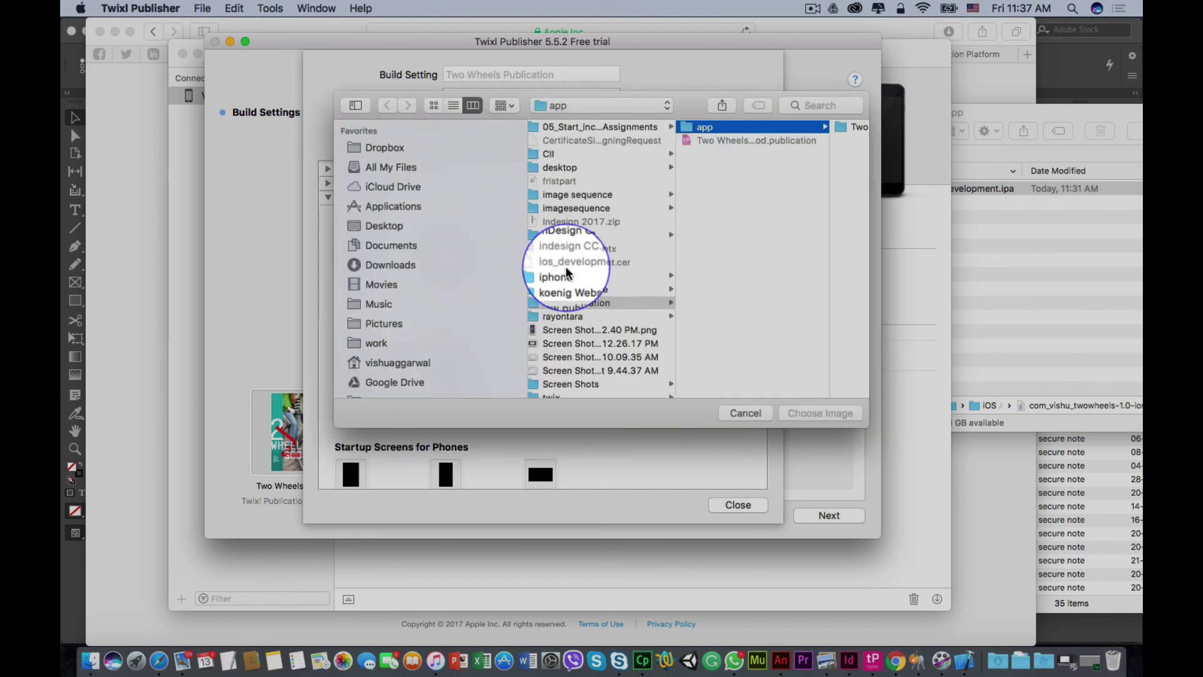
scroll(569, 263, left, 2)
scroll(626, 321, down, 3)
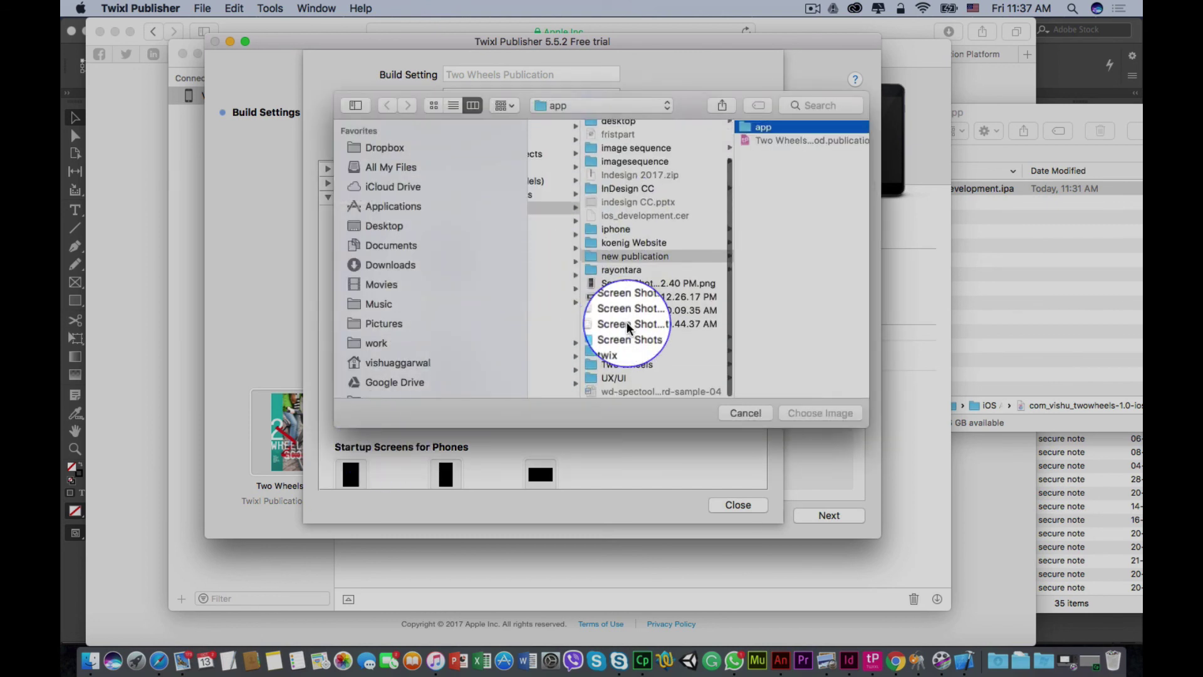
key(Left)
click(632, 362)
key(Right)
key(Right)
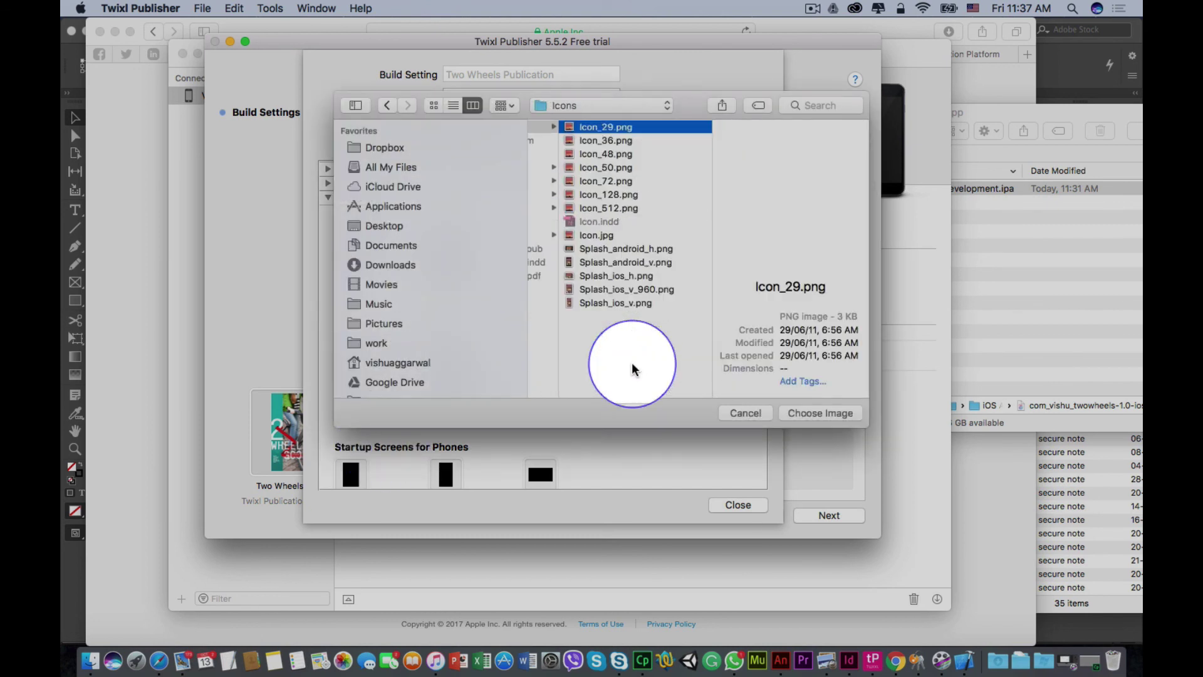
click(617, 235)
click(808, 411)
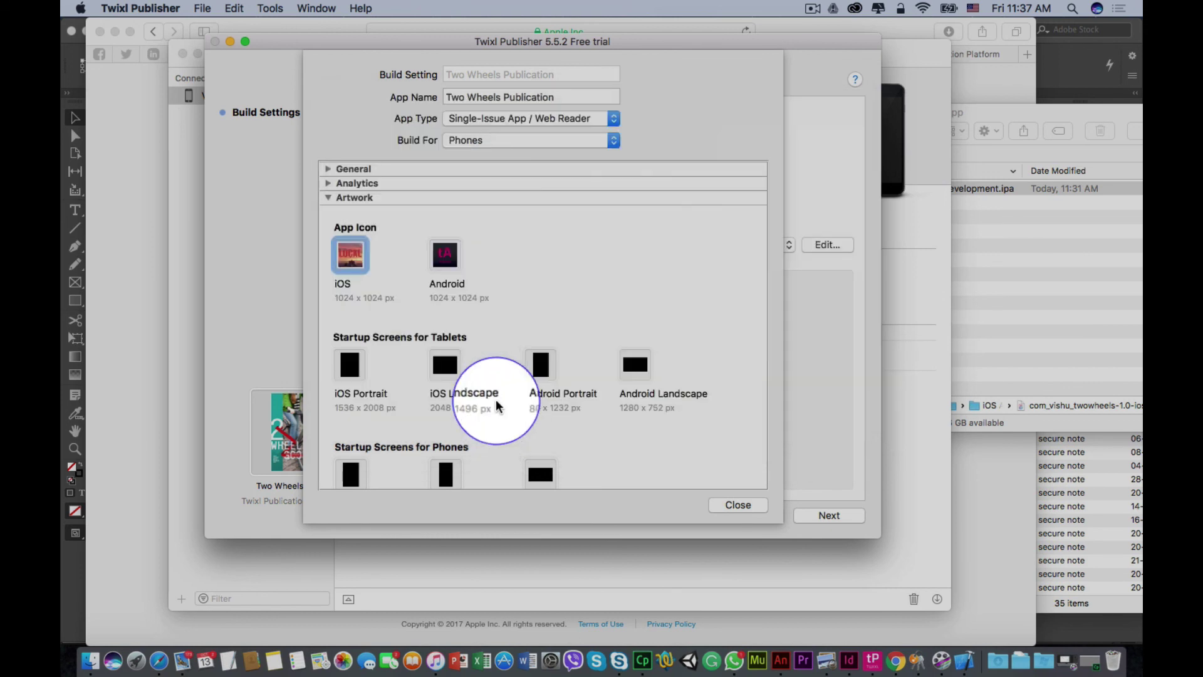
Use Splash_ios_v_960.png for Portrait (4:3) and Splash_ios_v.png for Portrait (16:9) startup screens
scroll(497, 406, down, 4)
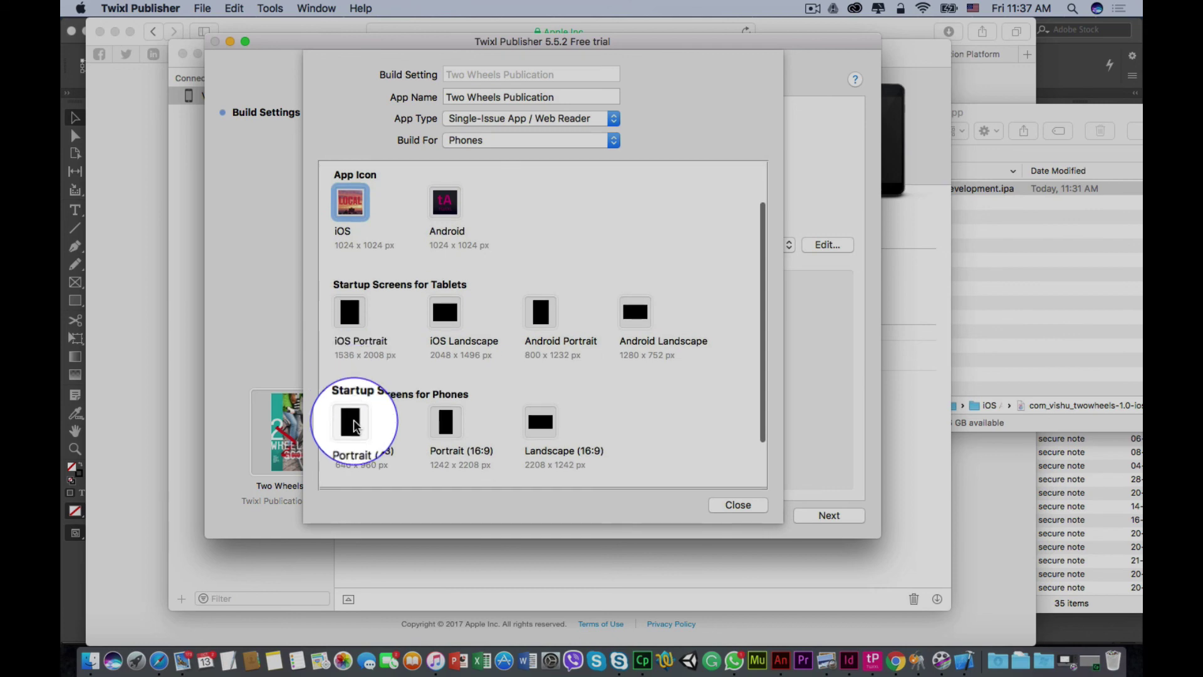
double_click(352, 421)
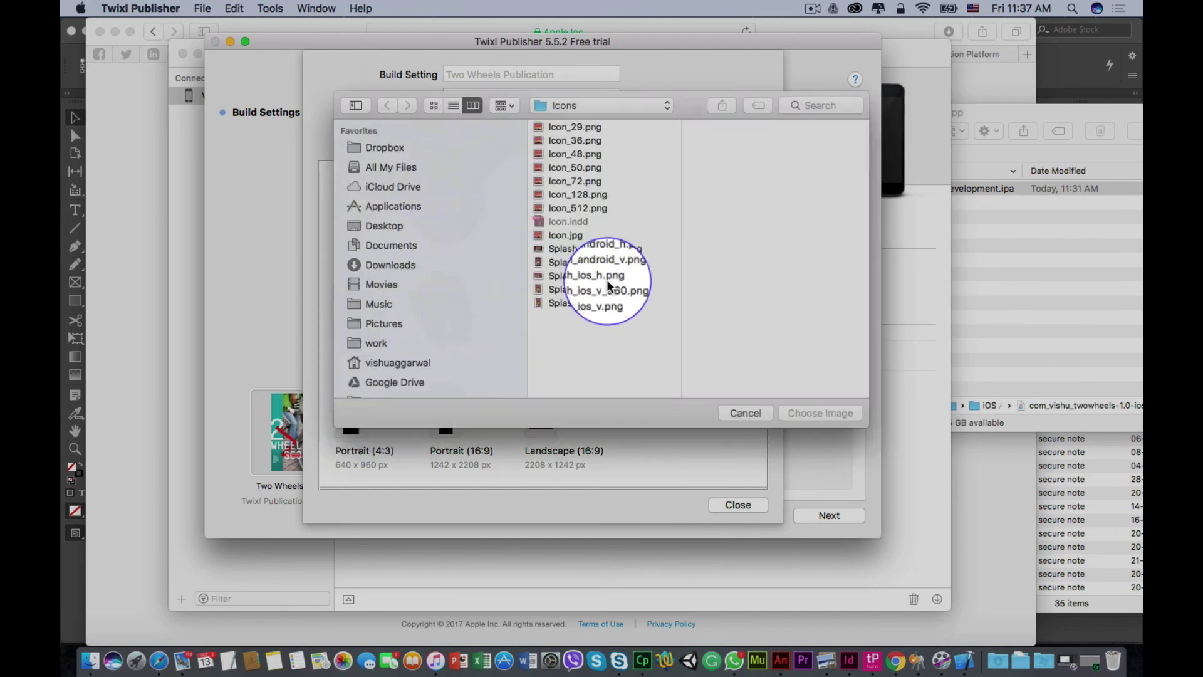
double_click(607, 280)
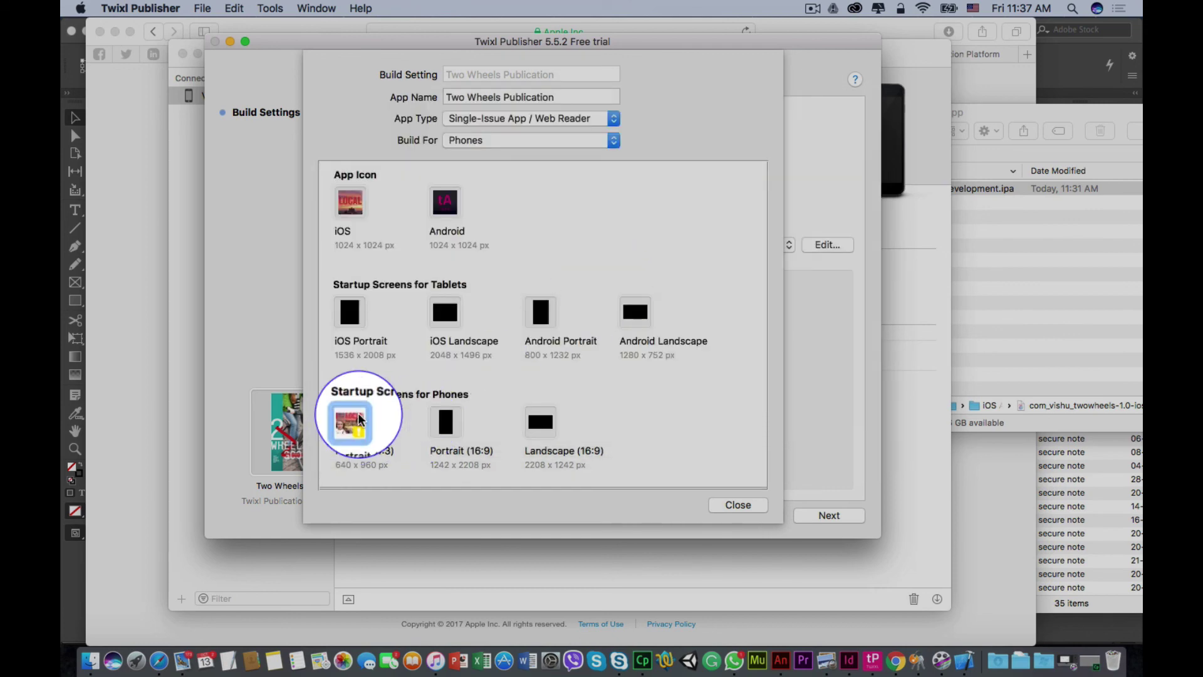
double_click(360, 419)
double_click(623, 284)
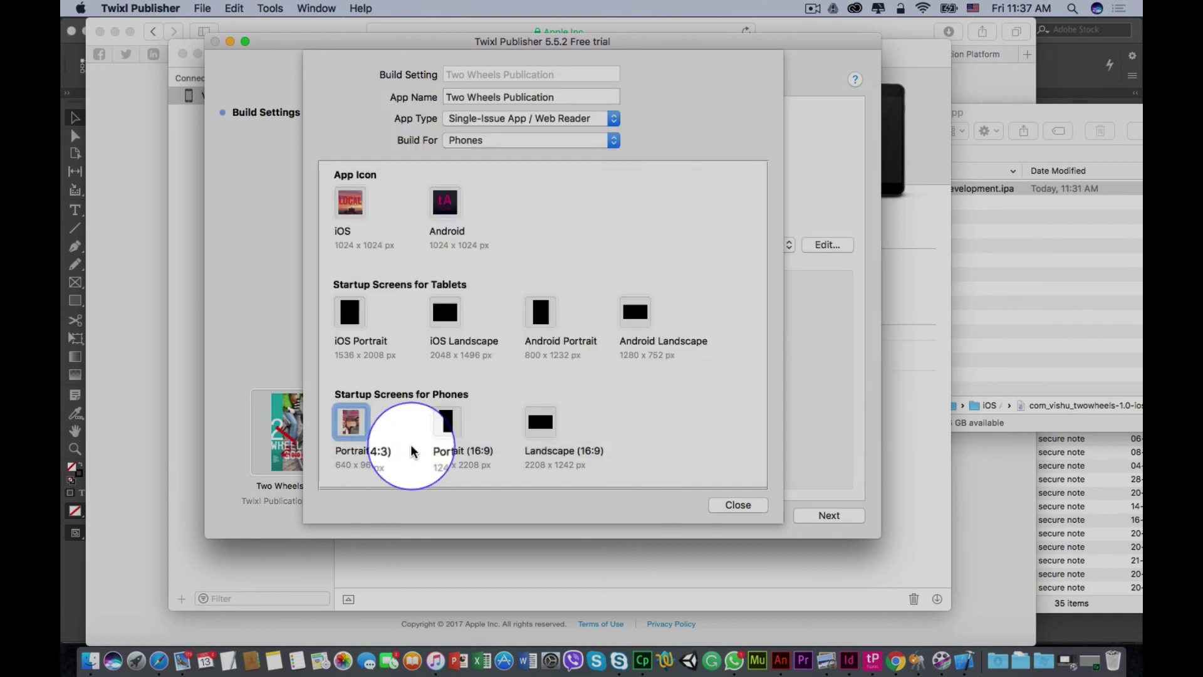
double_click(446, 421)
click(602, 304)
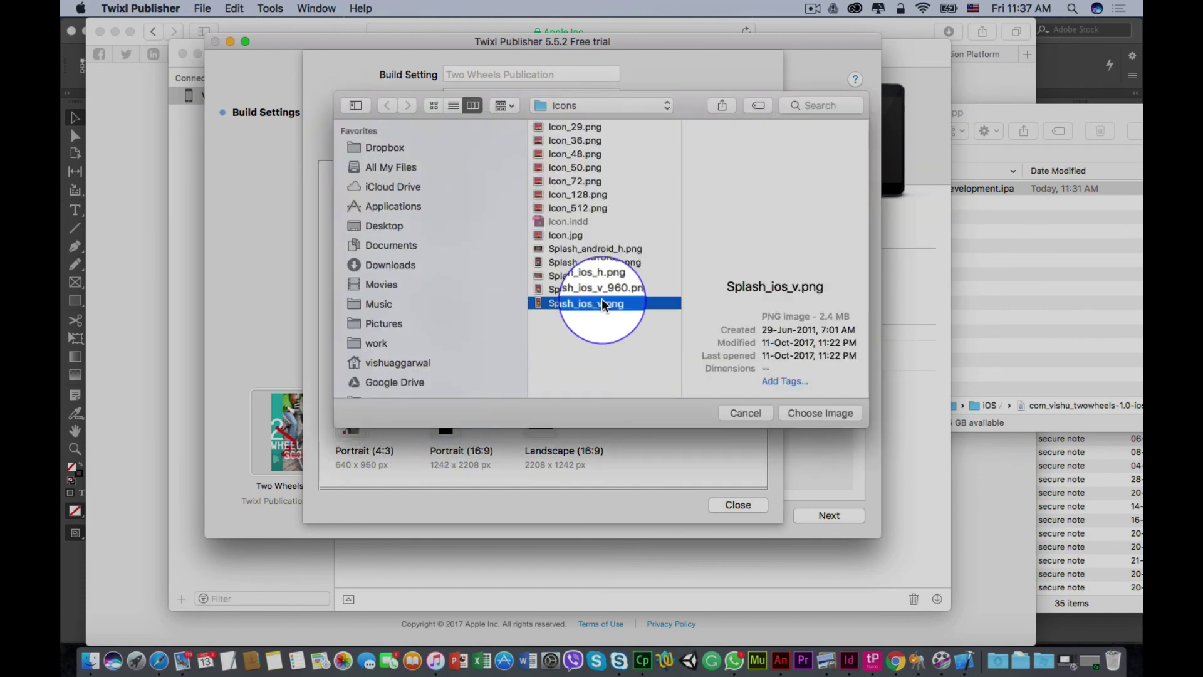
double_click(601, 303)
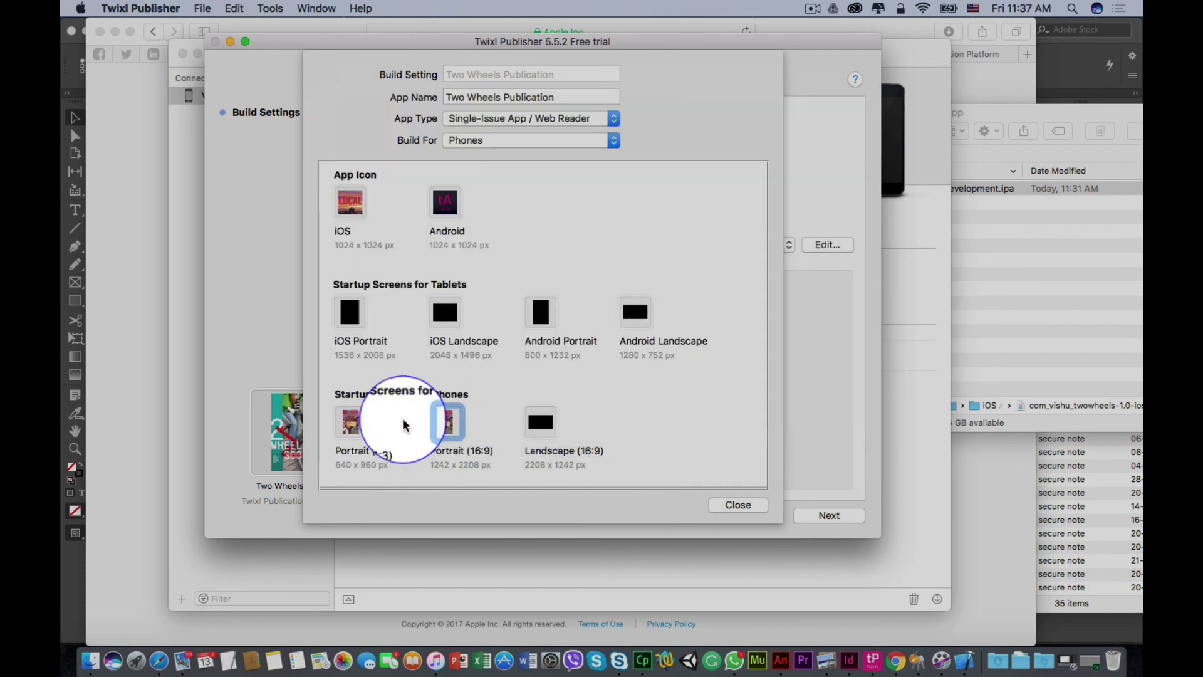
scroll(395, 430, up, 1)
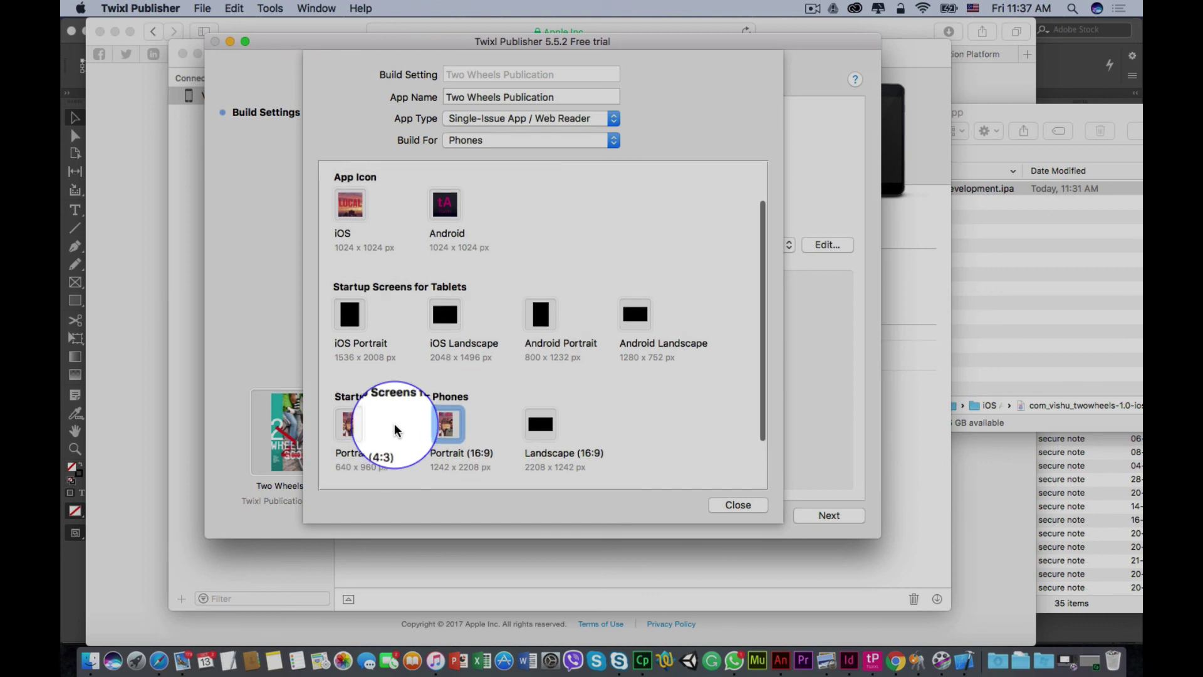
scroll(395, 430, up, 2)
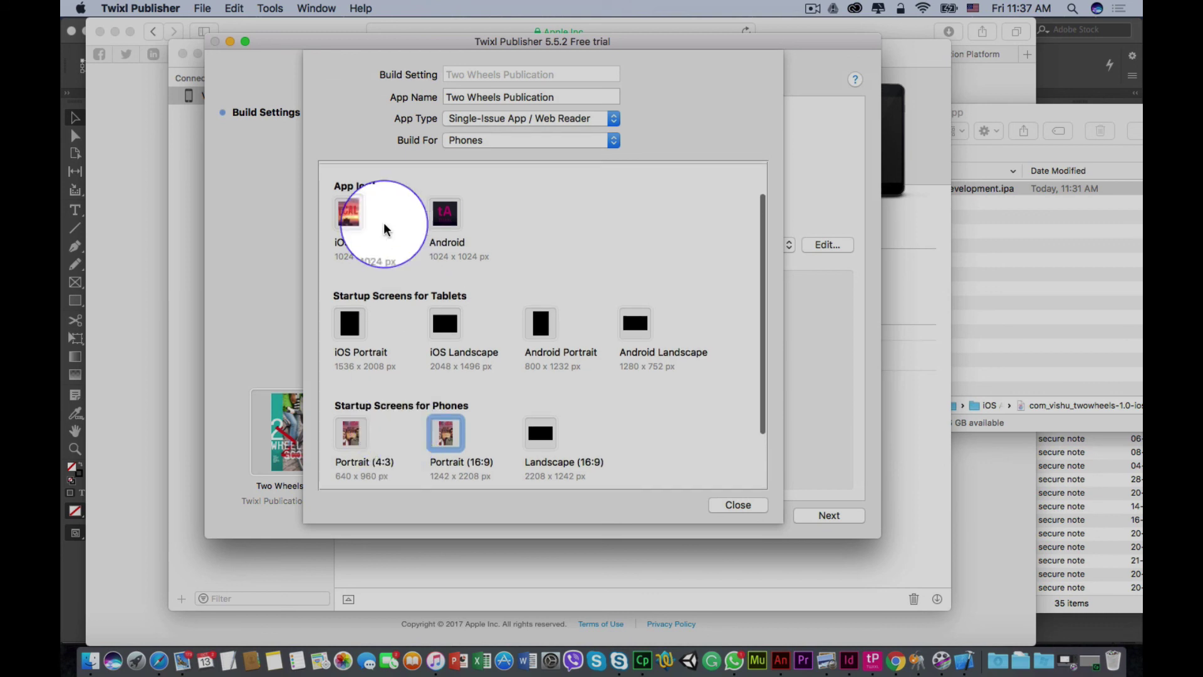
click(735, 502)
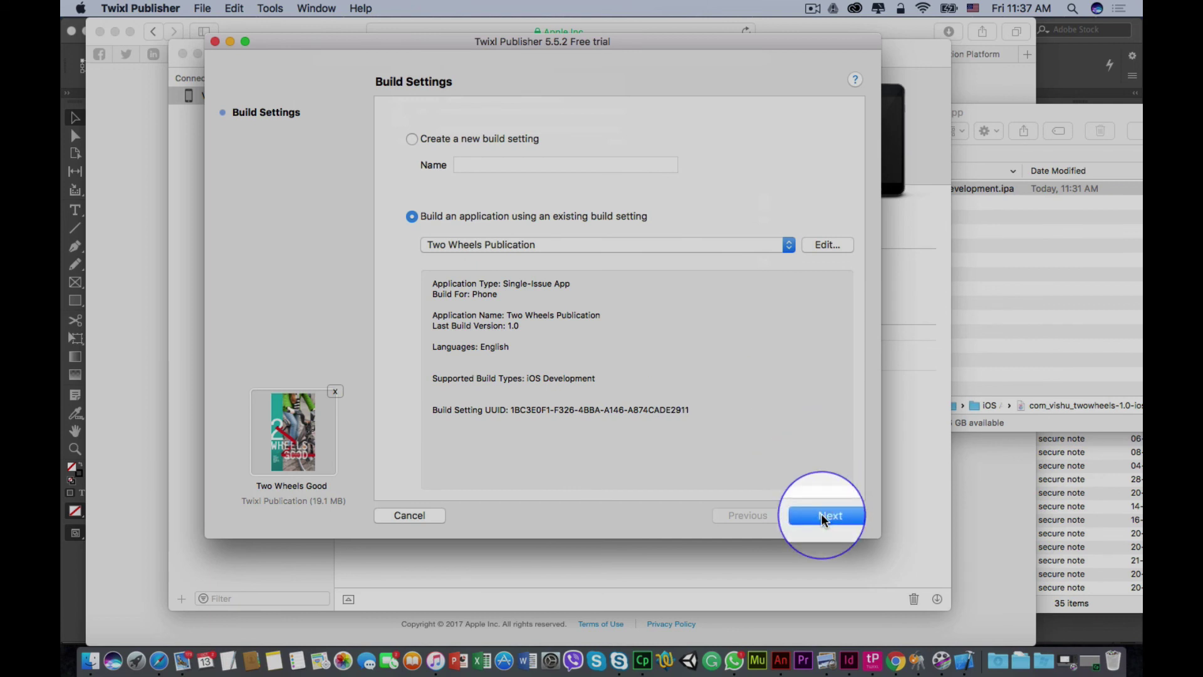
Rebuild the app with the updated artwork into the app output folder, approving the overwrite
click(821, 514)
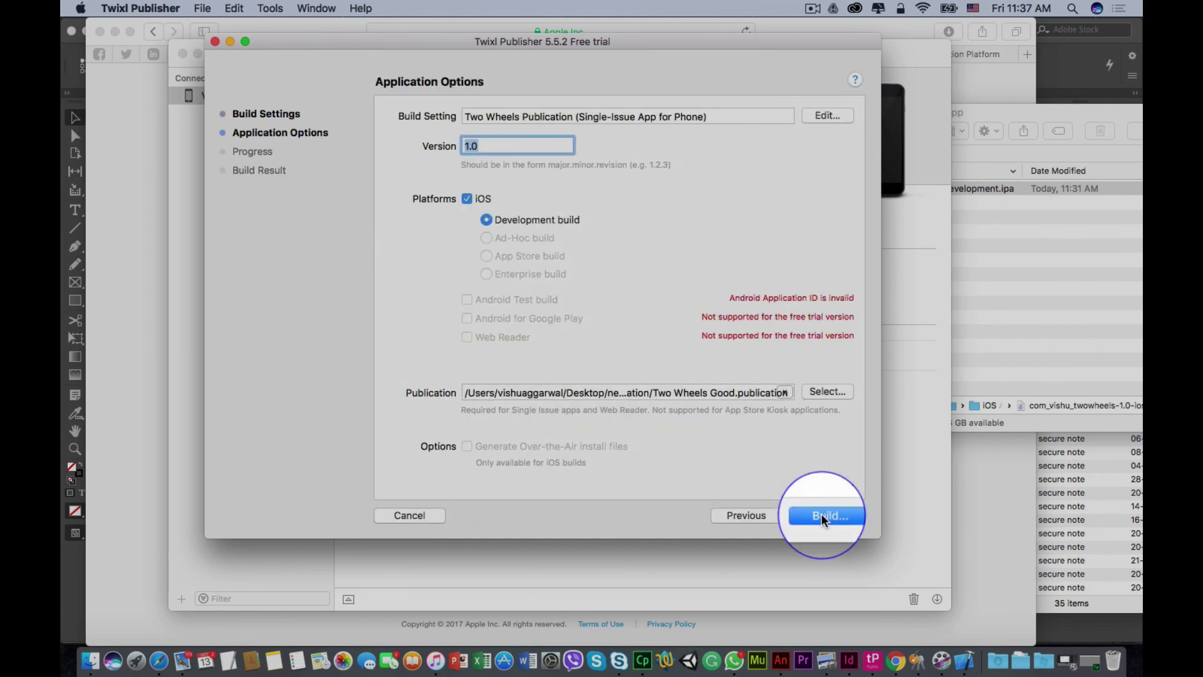
click(821, 515)
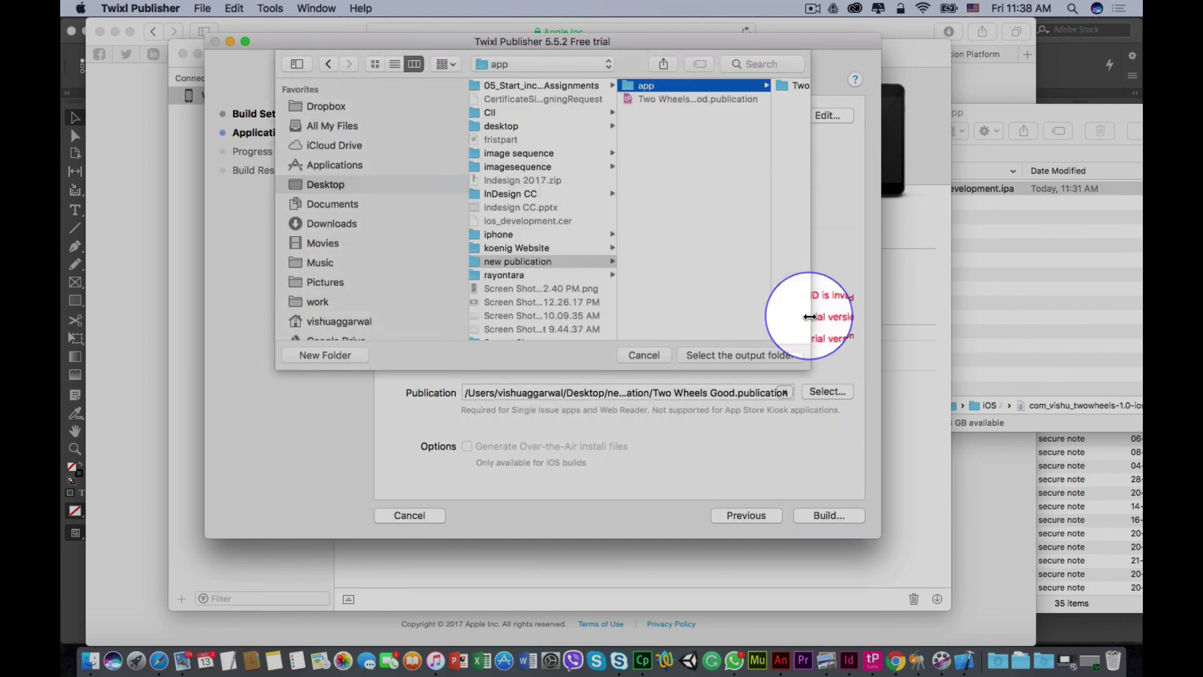
click(757, 364)
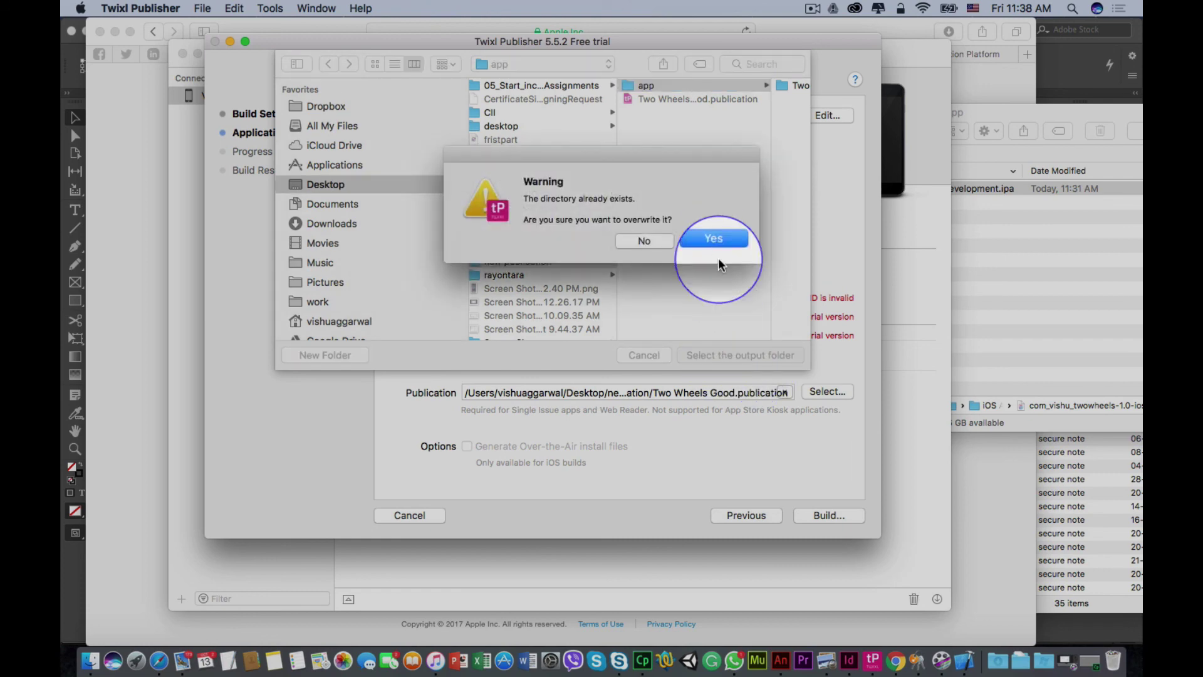
click(711, 245)
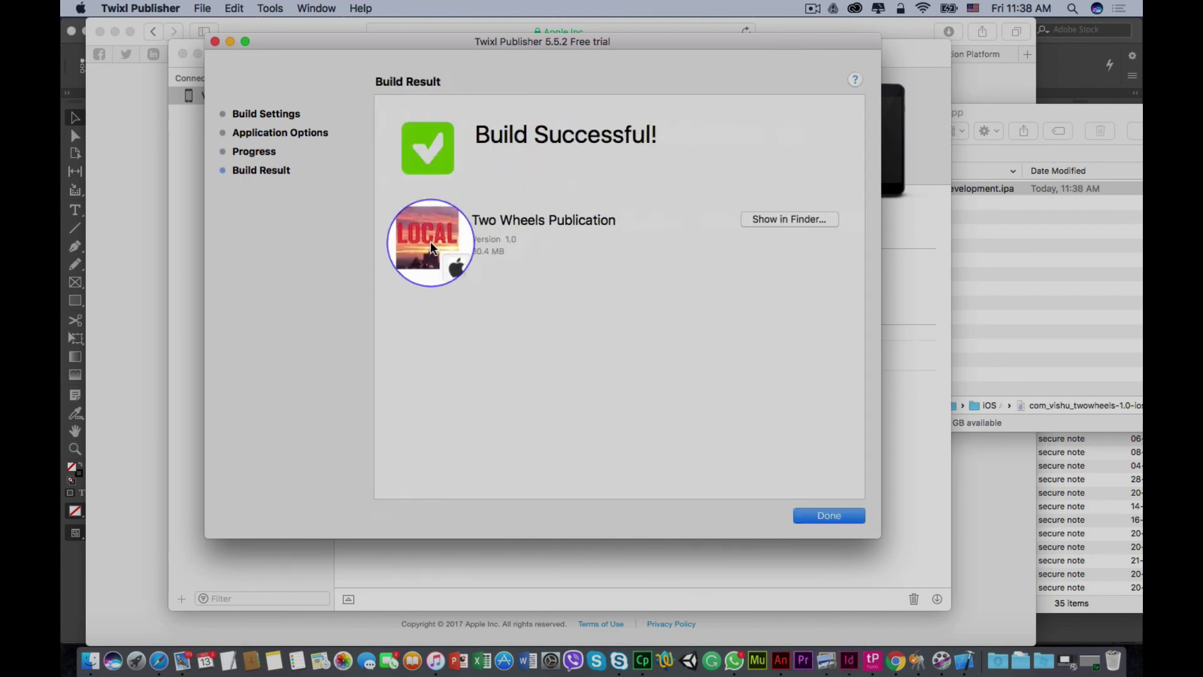
click(910, 419)
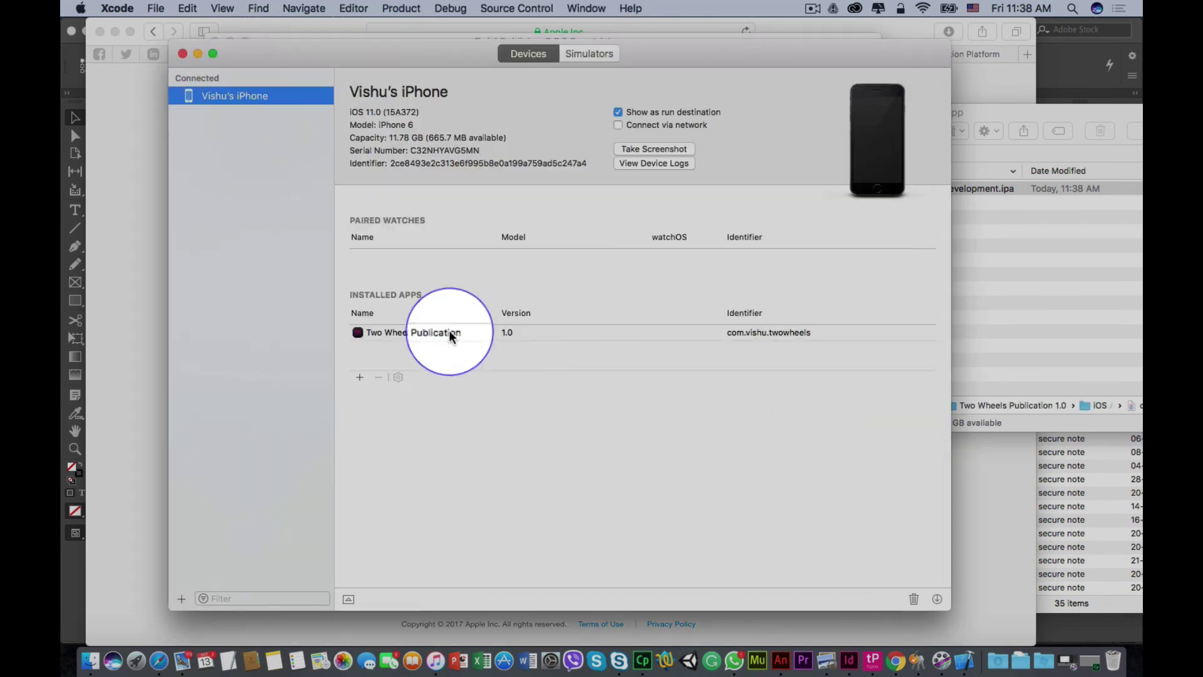
click(411, 335)
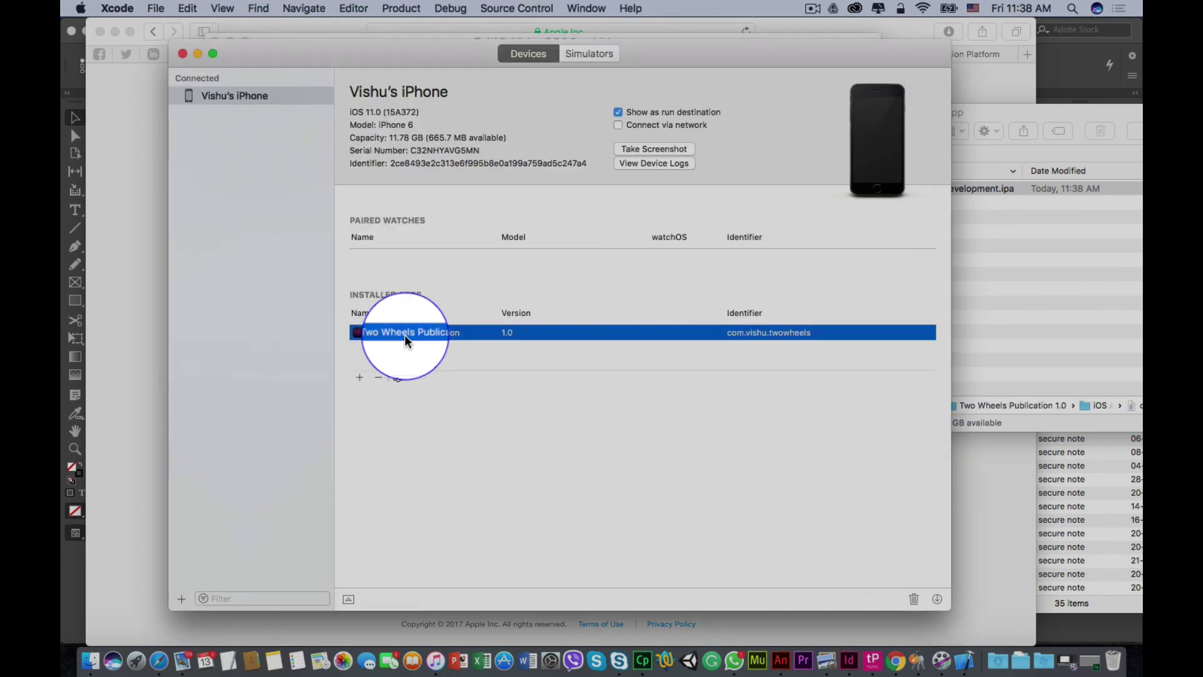
click(378, 378)
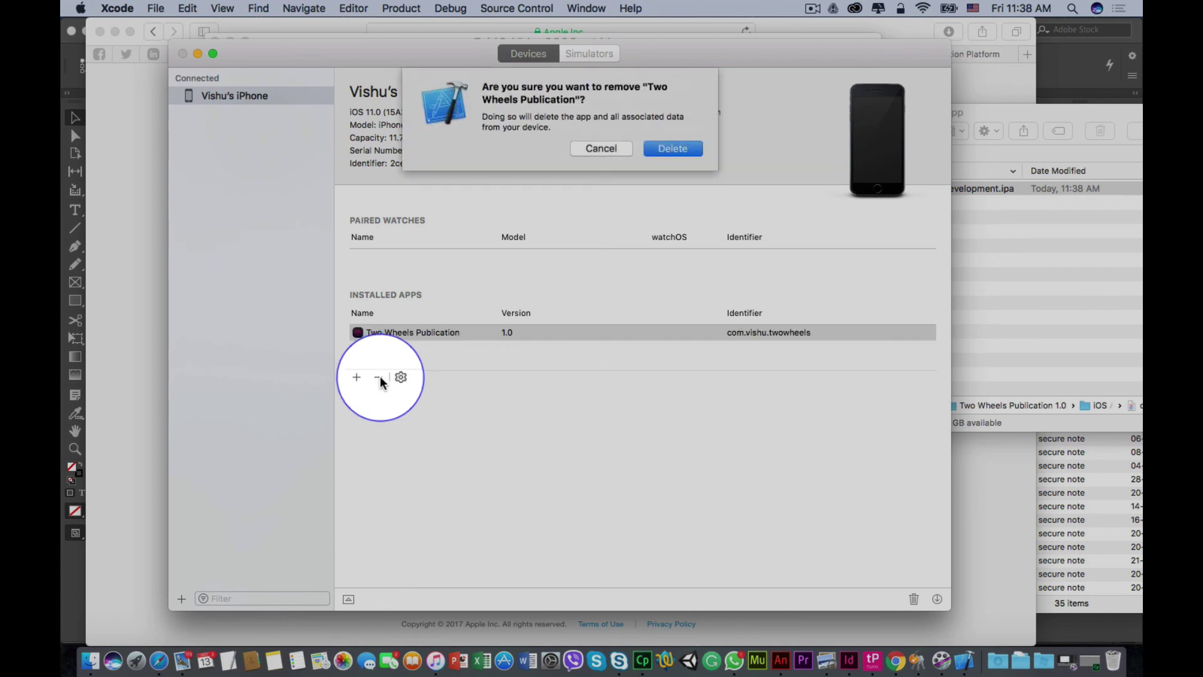
click(673, 149)
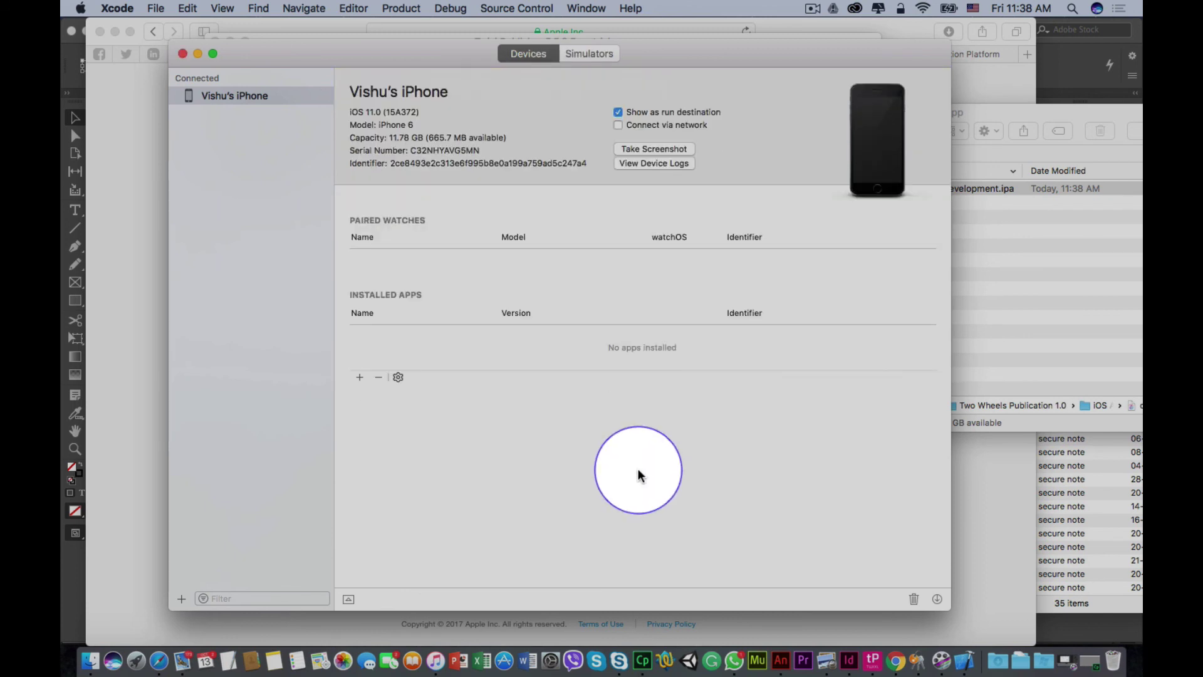
Install the rebuilt Two Wheels Publication .ipa from Finder onto the iPhone
click(956, 300)
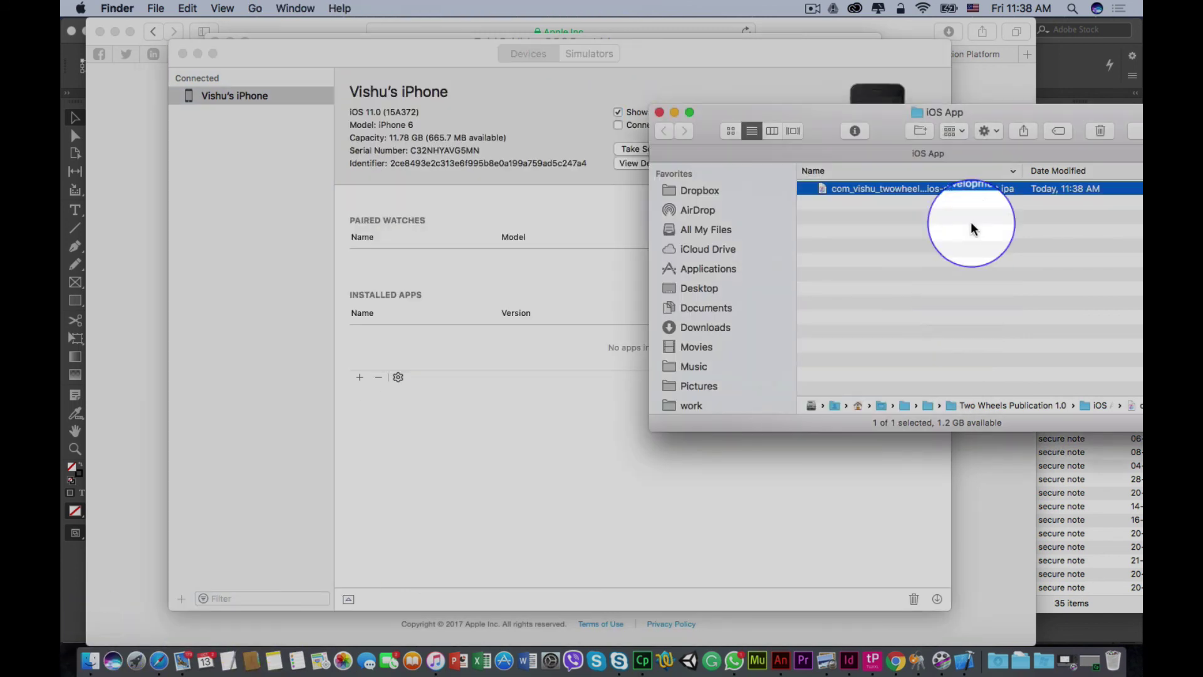
drag(934, 186, 545, 341)
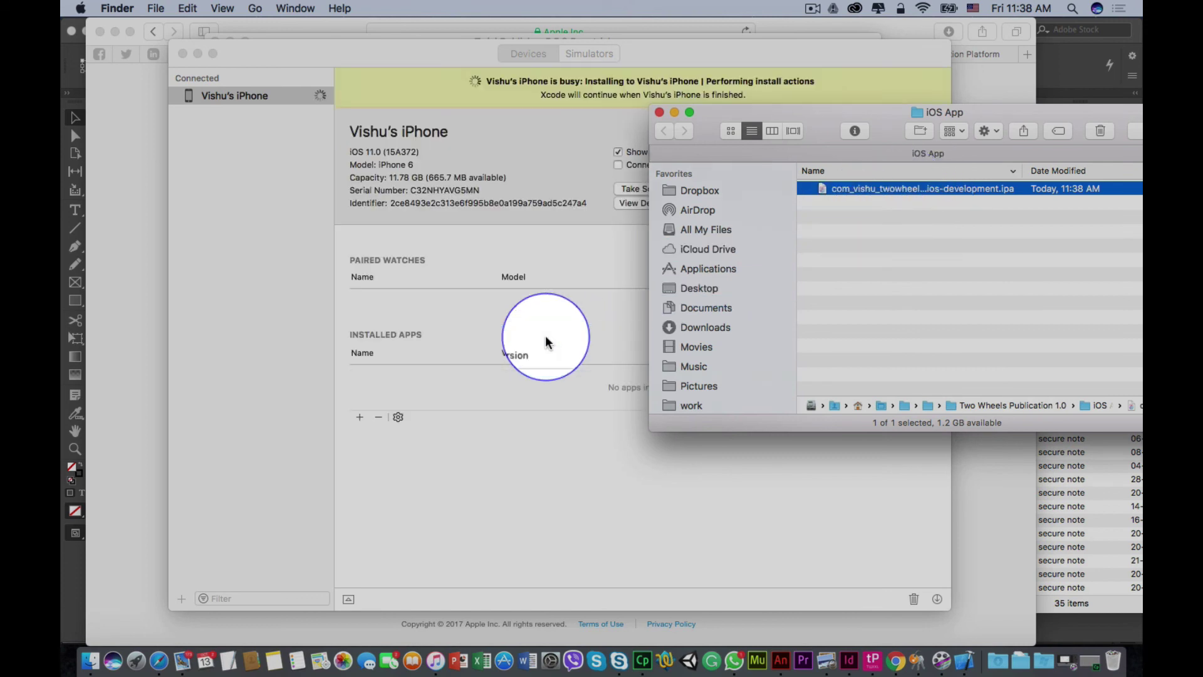
click(538, 449)
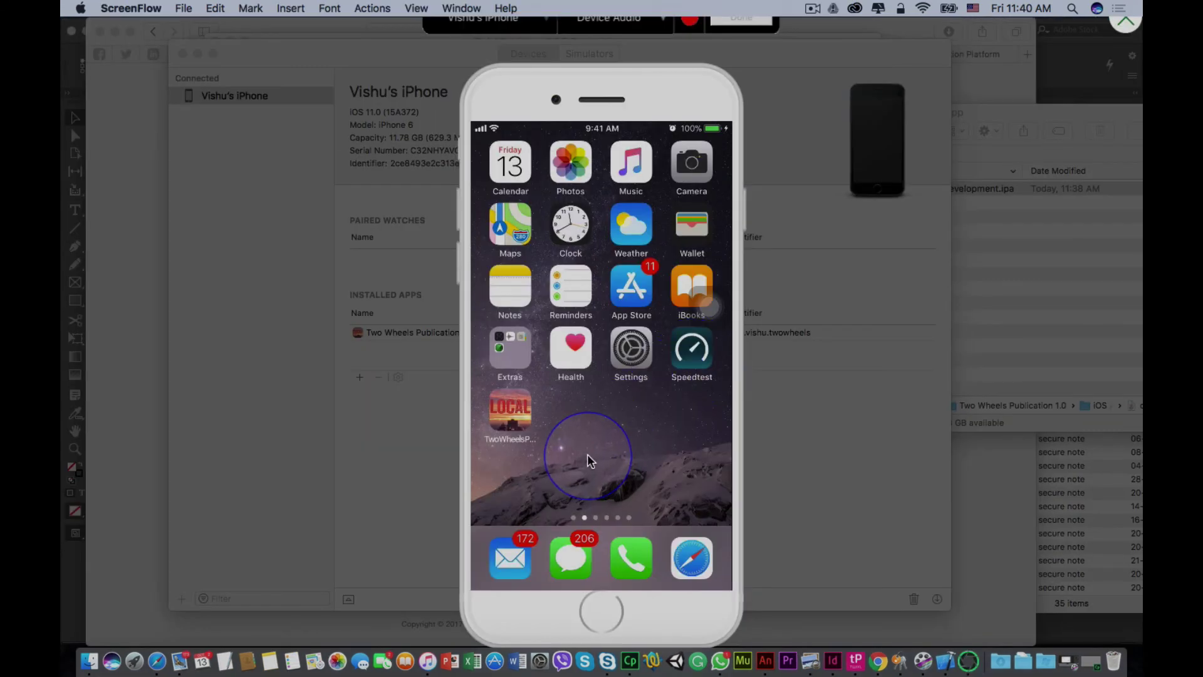
Launch TwoWheels on the mirrored iPhone and page past the Two Wheels Good cover
click(524, 424)
click(618, 298)
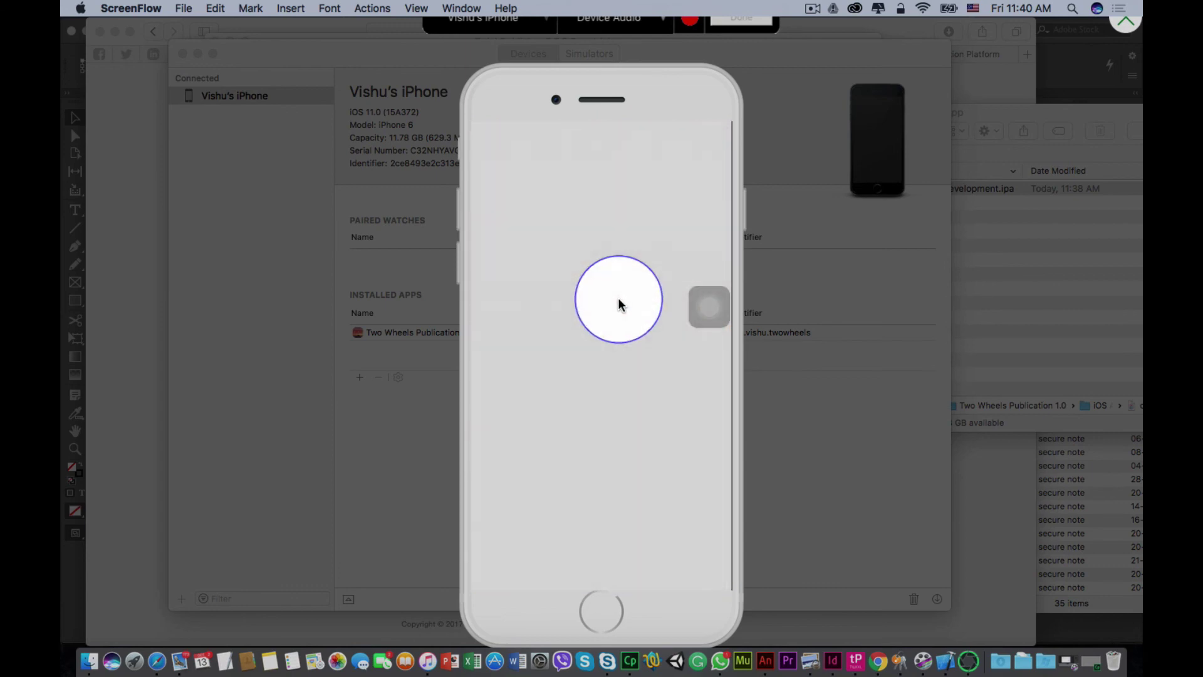
drag(618, 299, 578, 363)
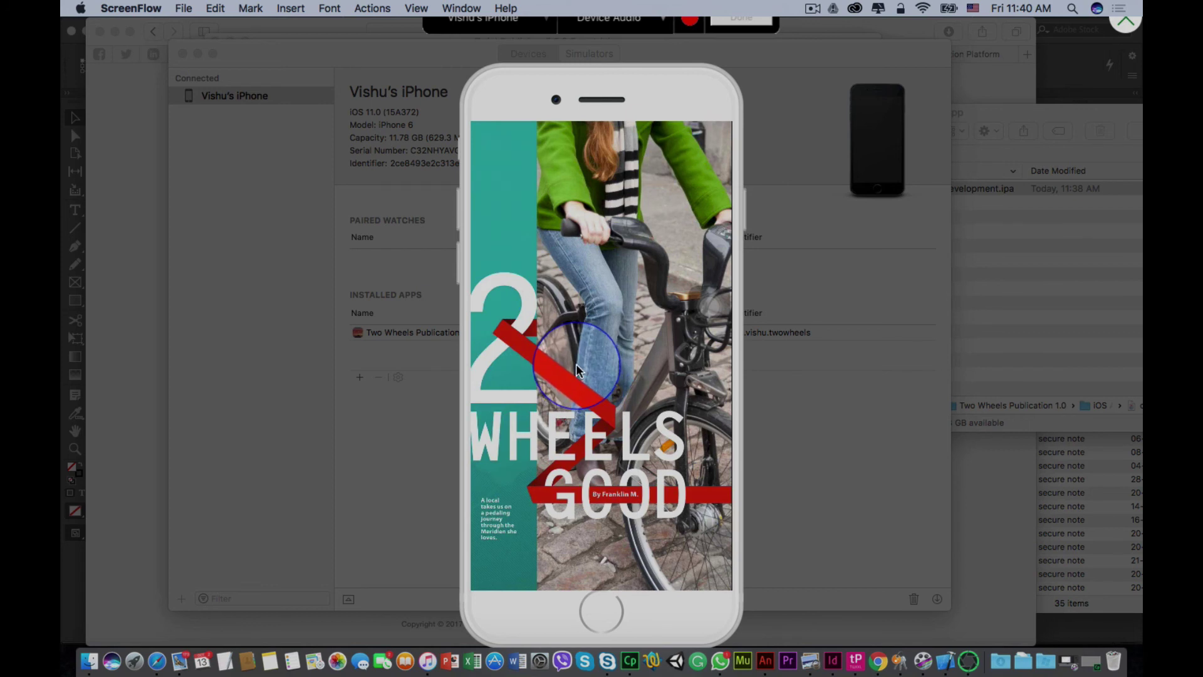
click(577, 363)
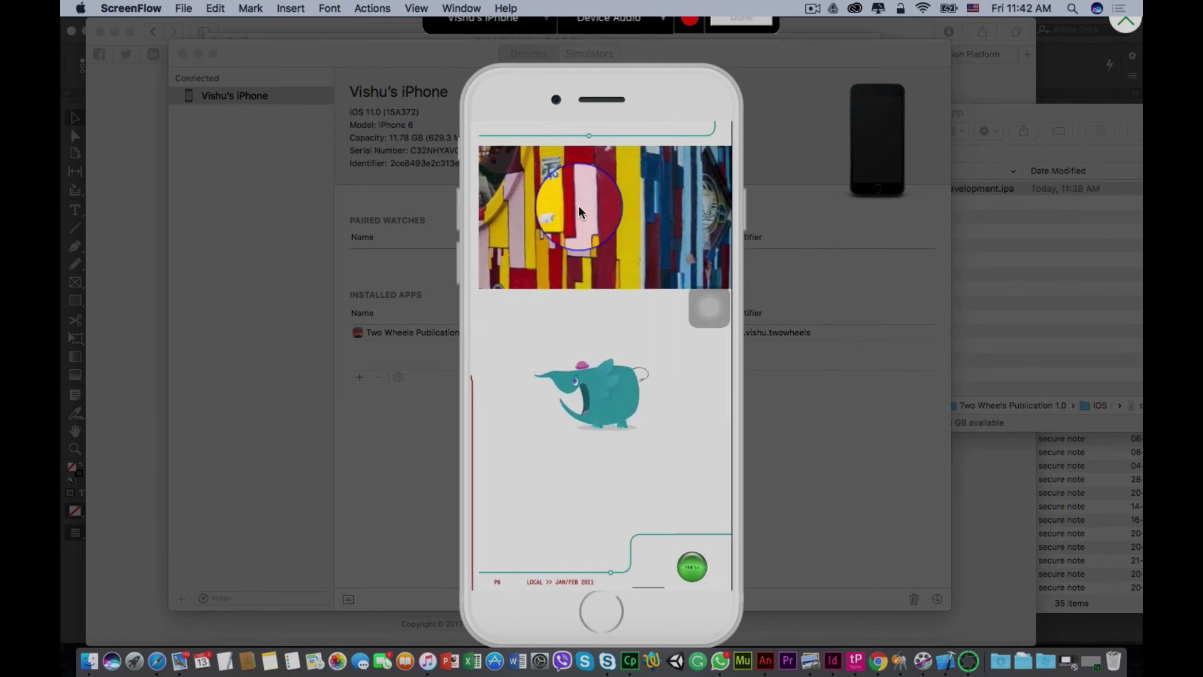
click(585, 400)
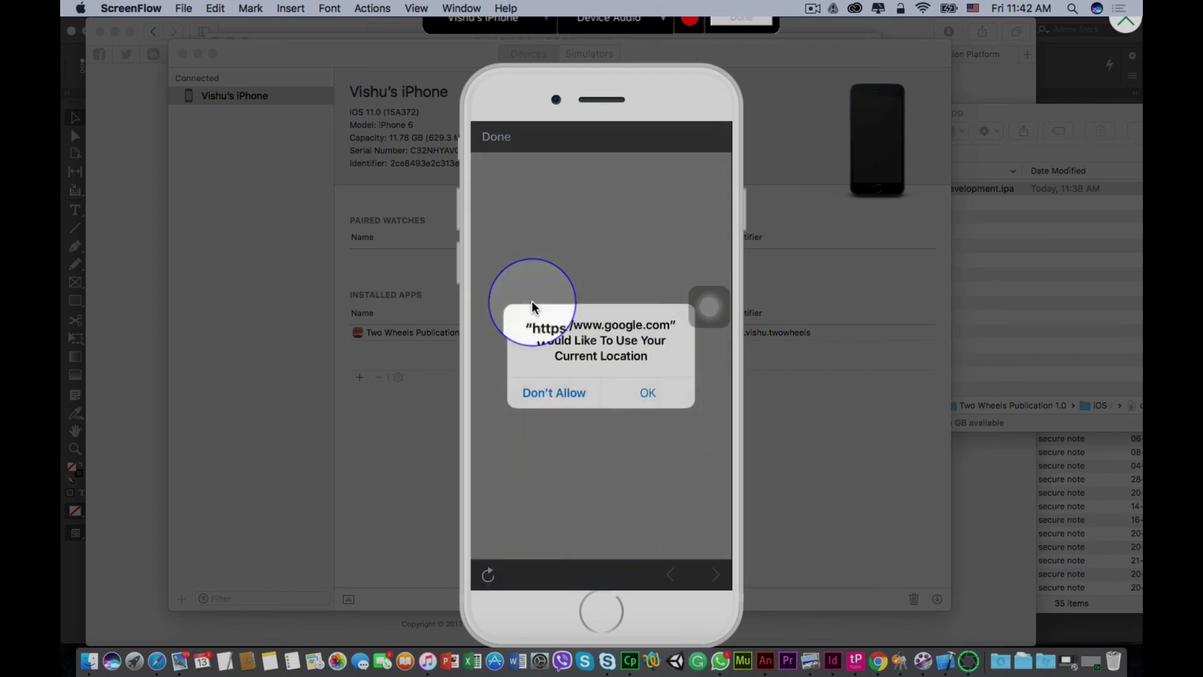
click(616, 380)
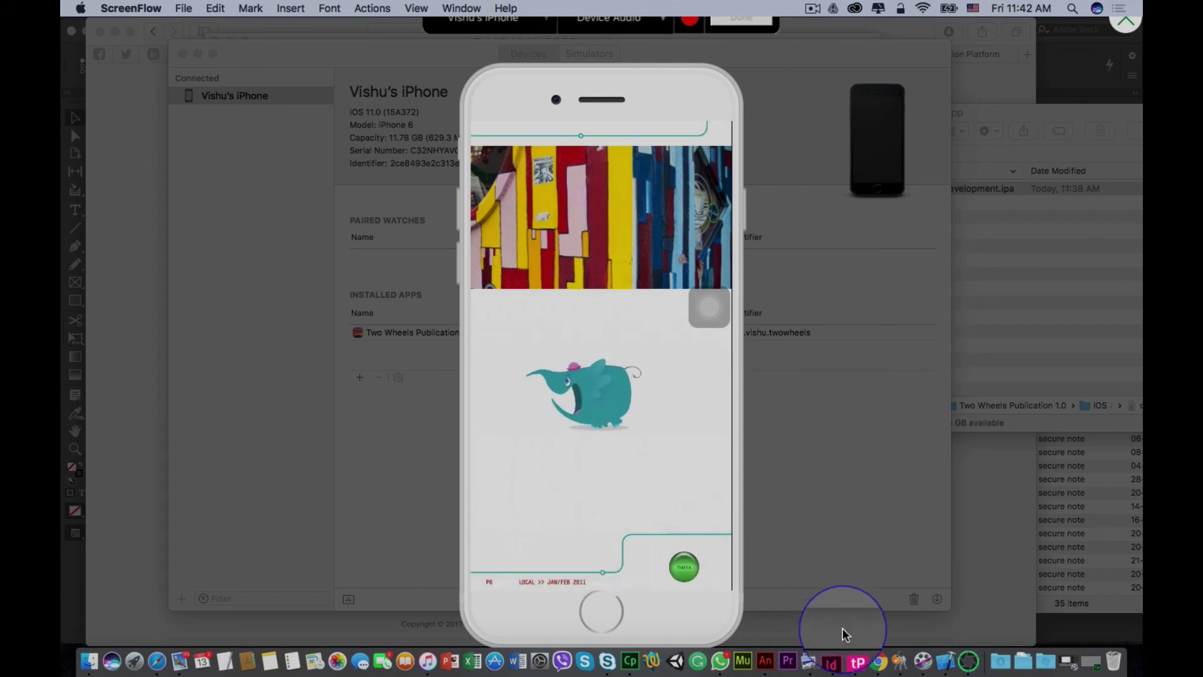
click(831, 660)
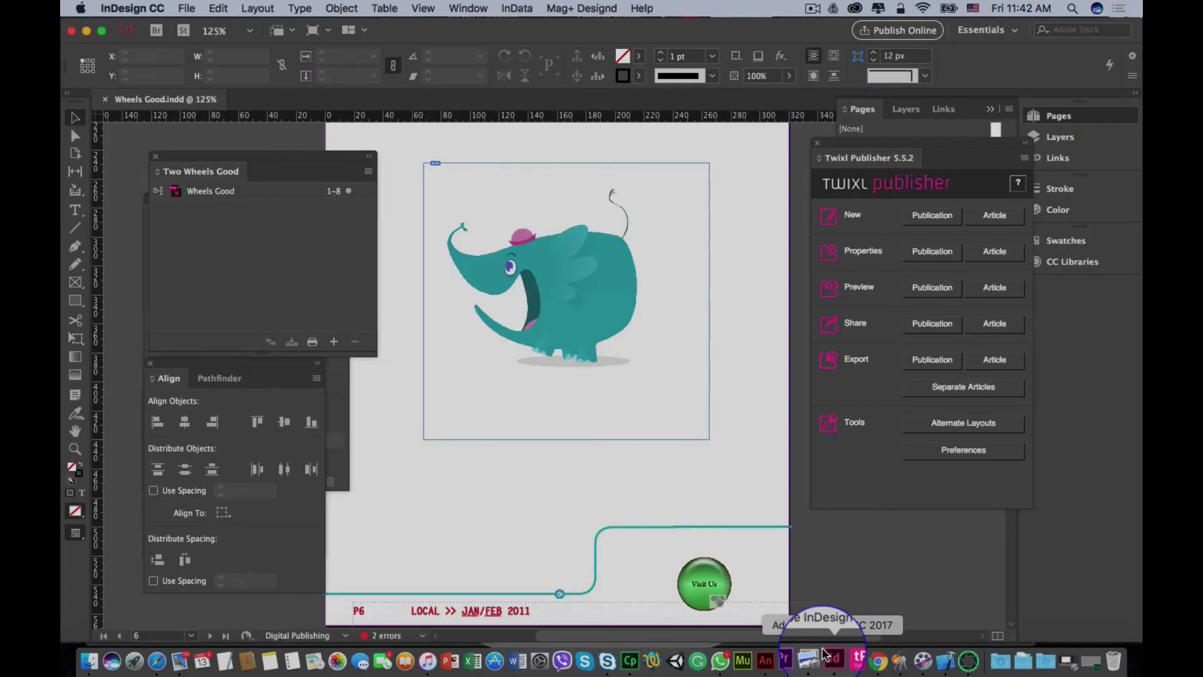
Turn on Show Scrollbars and Zooming Enabled for the striped photo frame on page 6, then save Wheels Good.indd
click(636, 421)
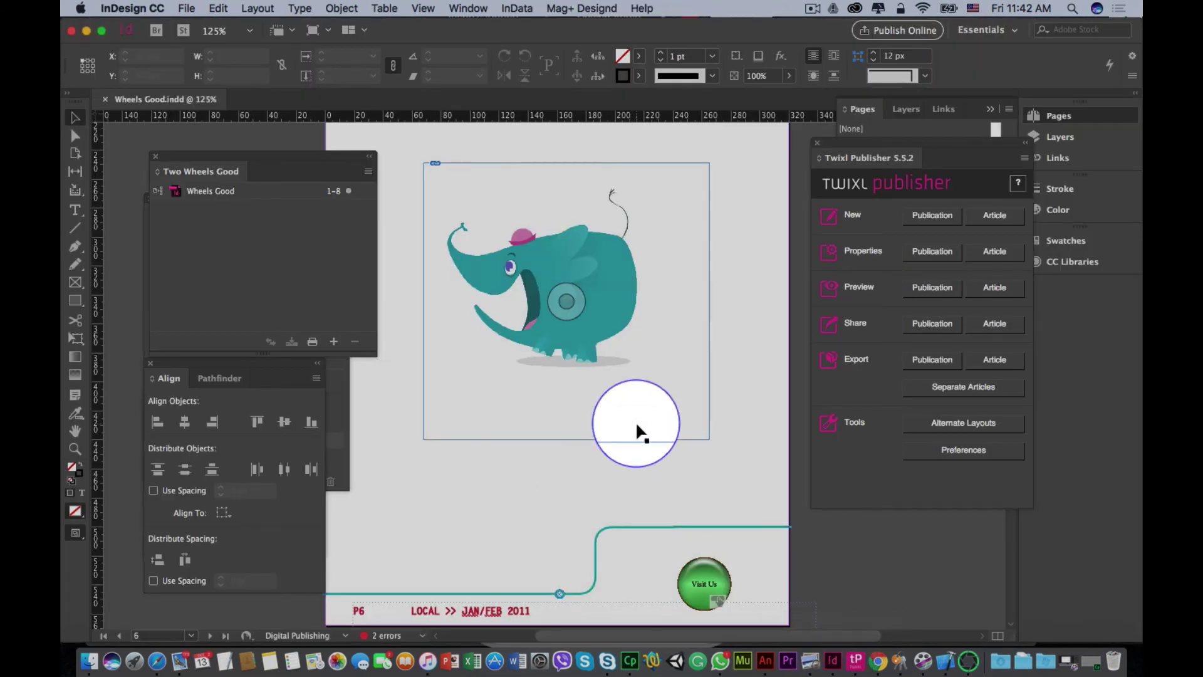
scroll(636, 421, up, 5)
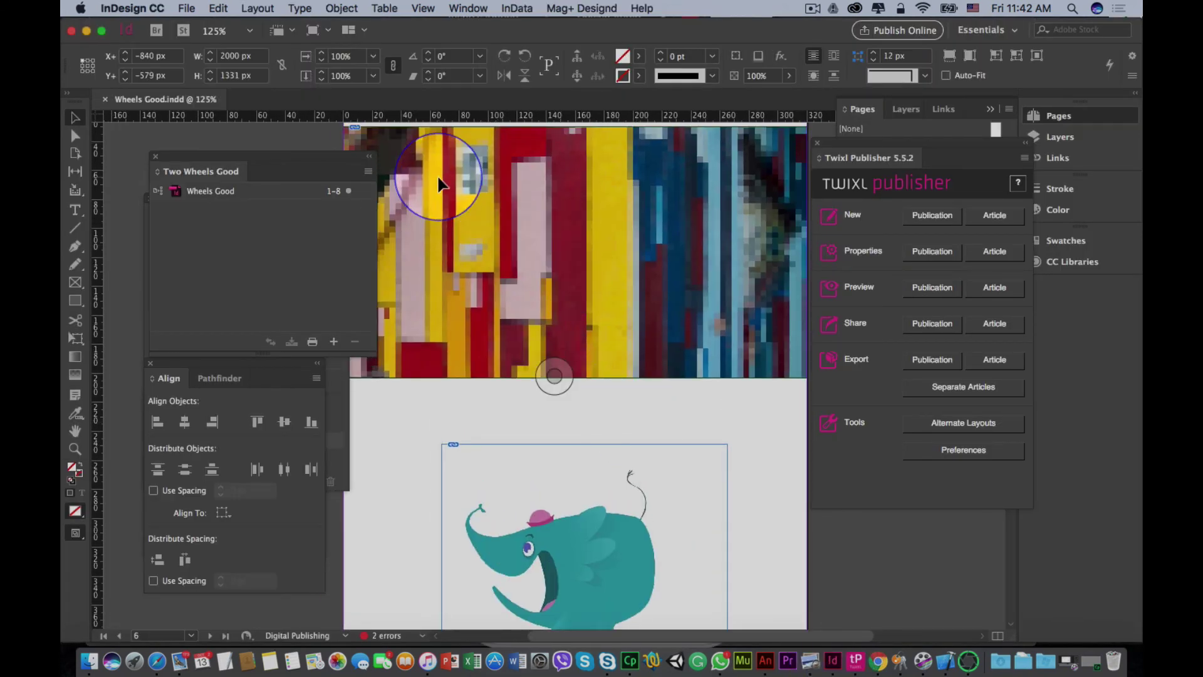
scroll(495, 309, up, 1)
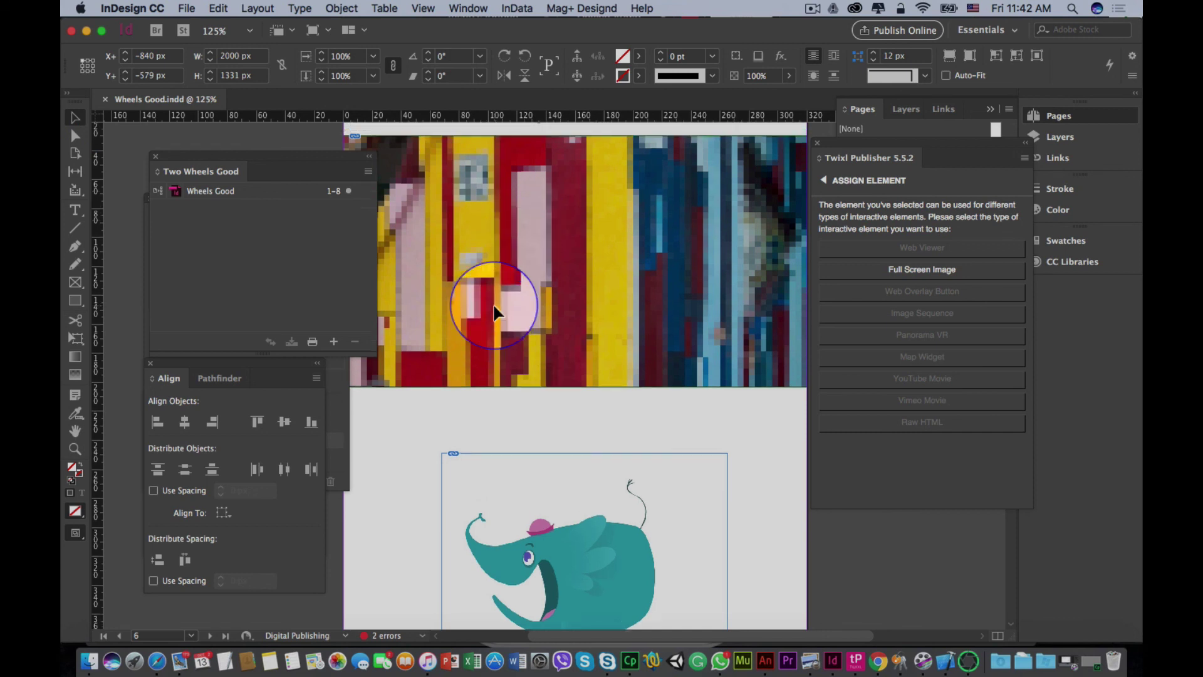
scroll(493, 303, up, 2)
scroll(491, 277, left, 3)
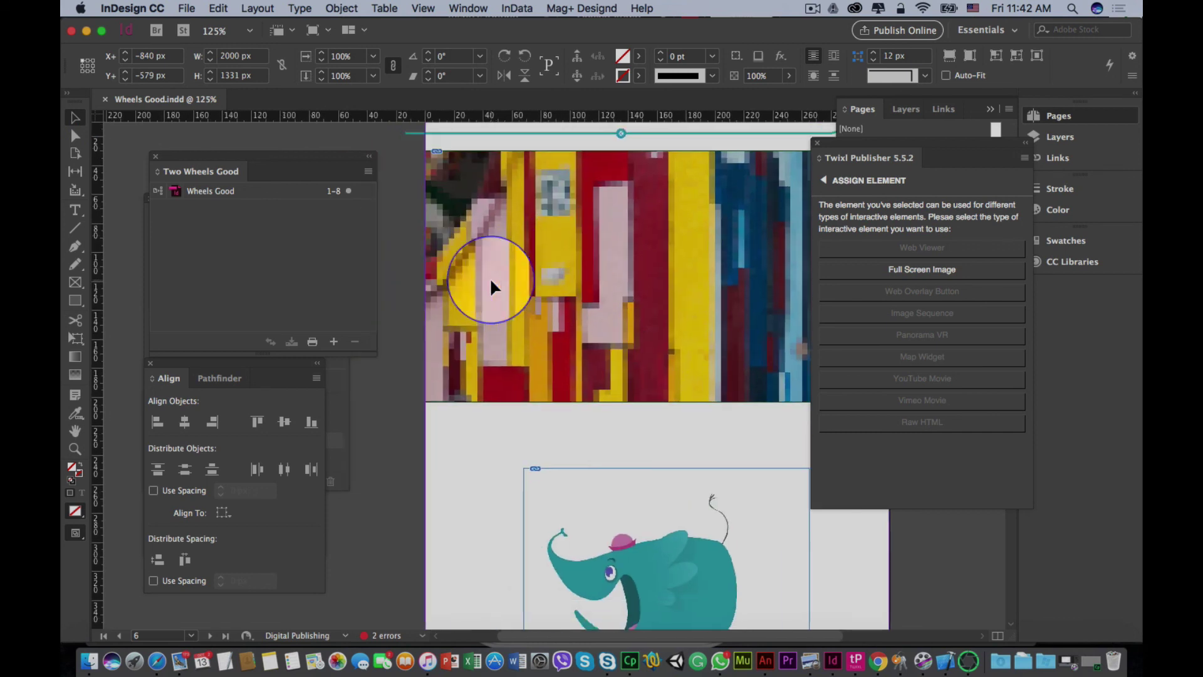
drag(398, 132, 433, 213)
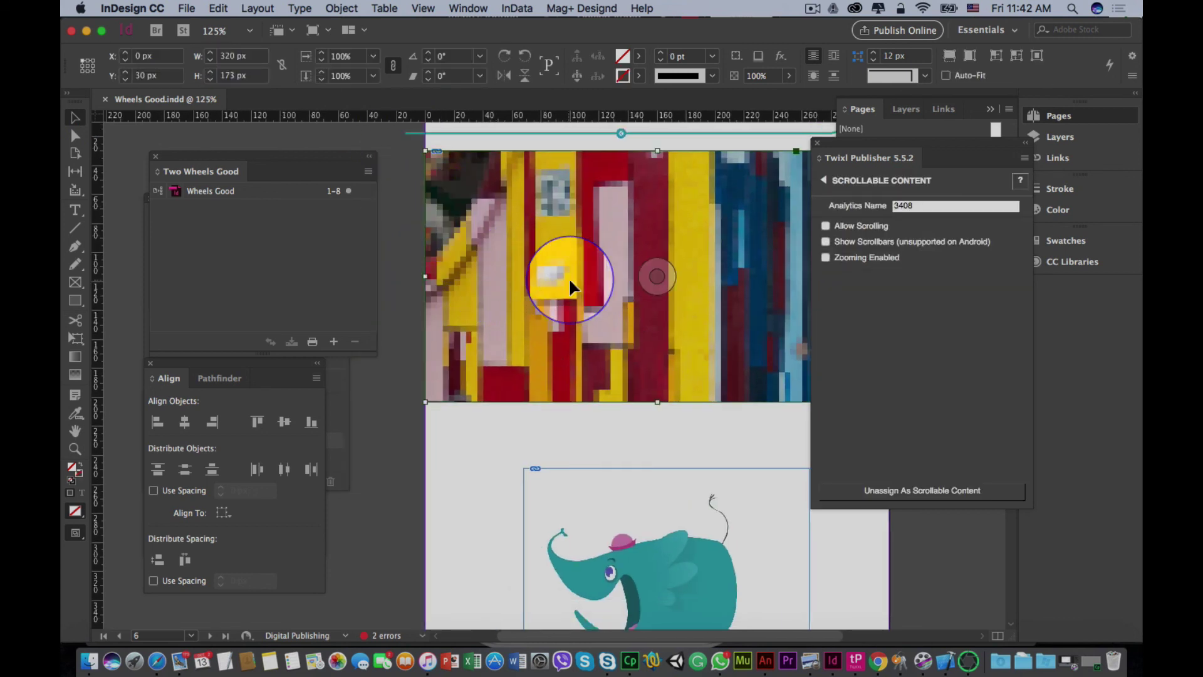
click(854, 264)
click(862, 240)
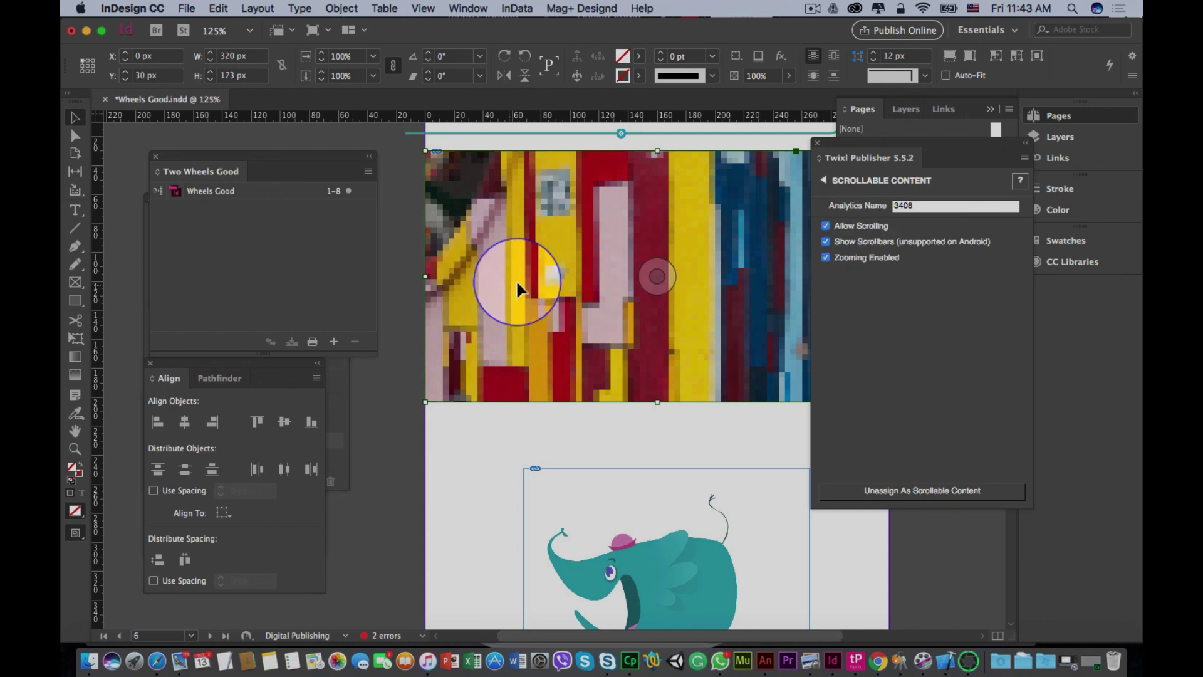
key(super+s)
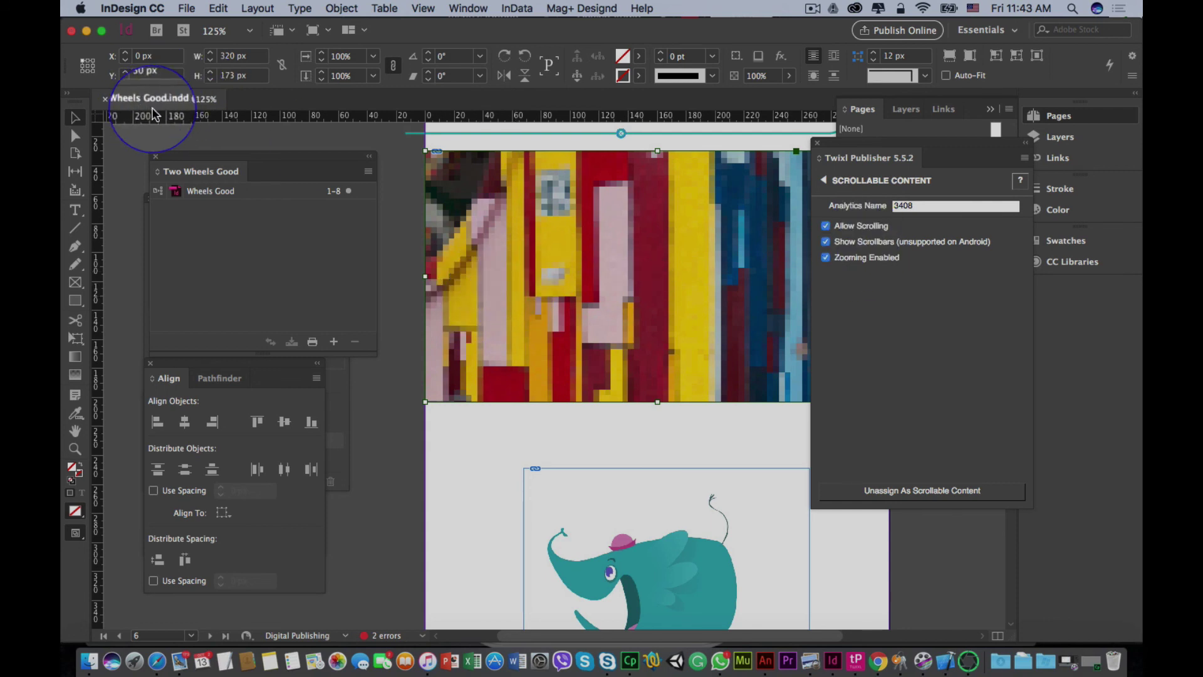
click(237, 190)
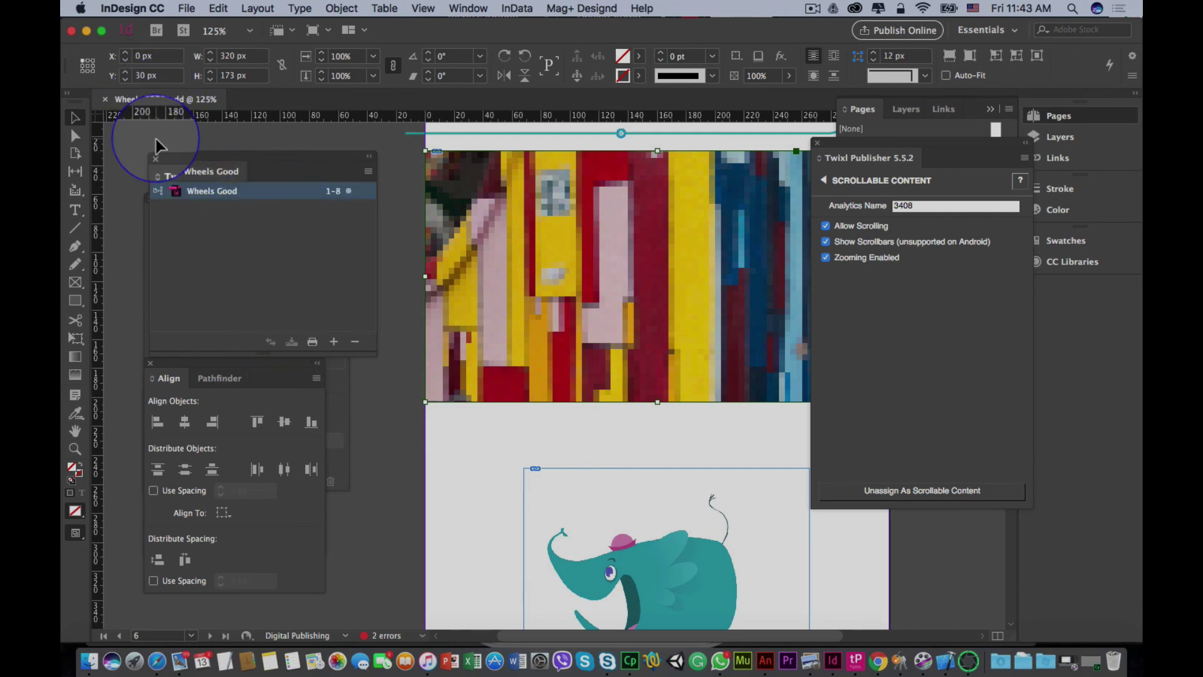
Export the book again, overwriting Two Wheels Good.publication with the default export preferences
click(405, 431)
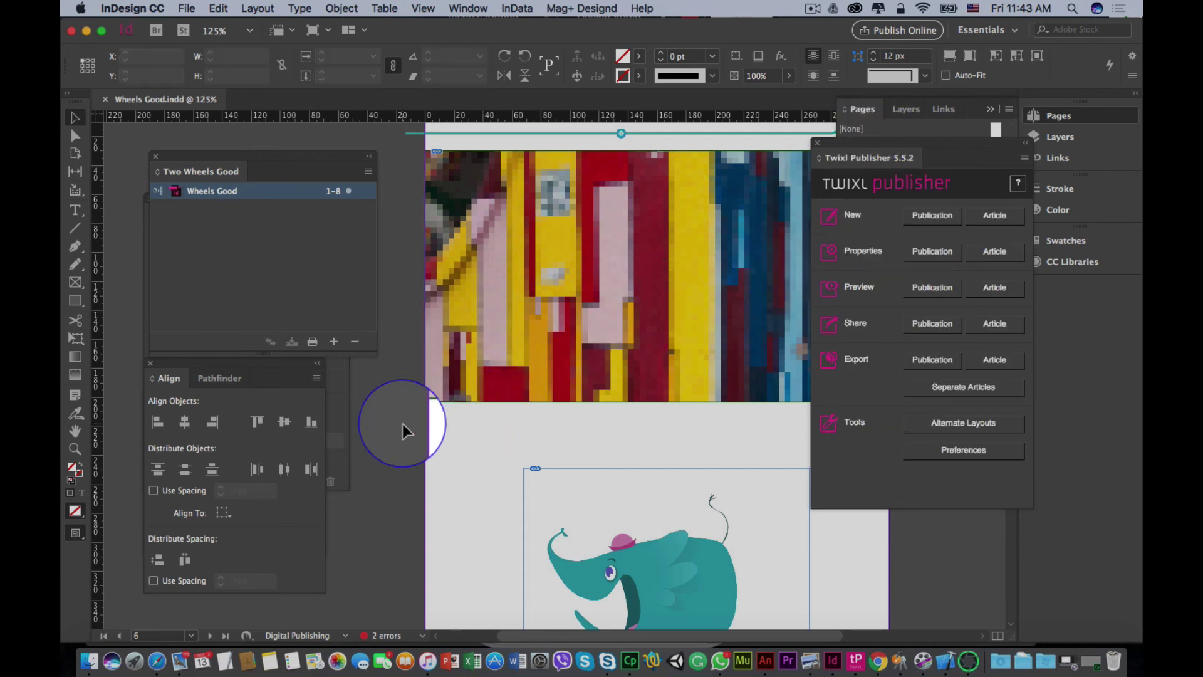
click(934, 360)
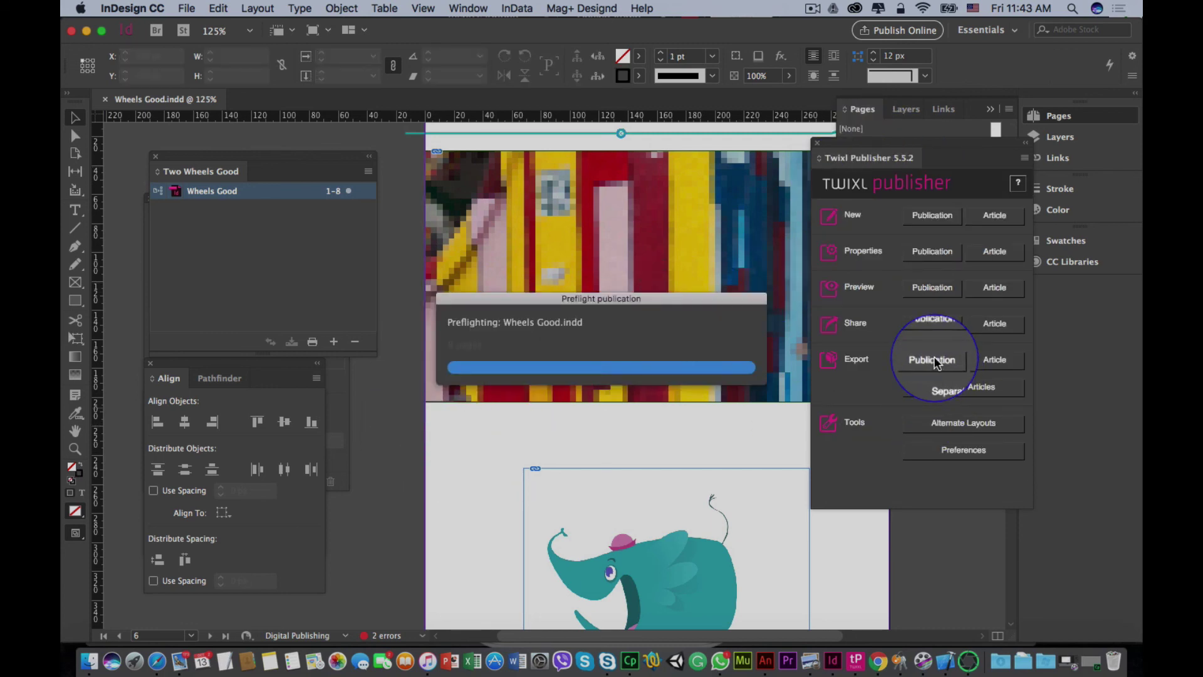
click(841, 419)
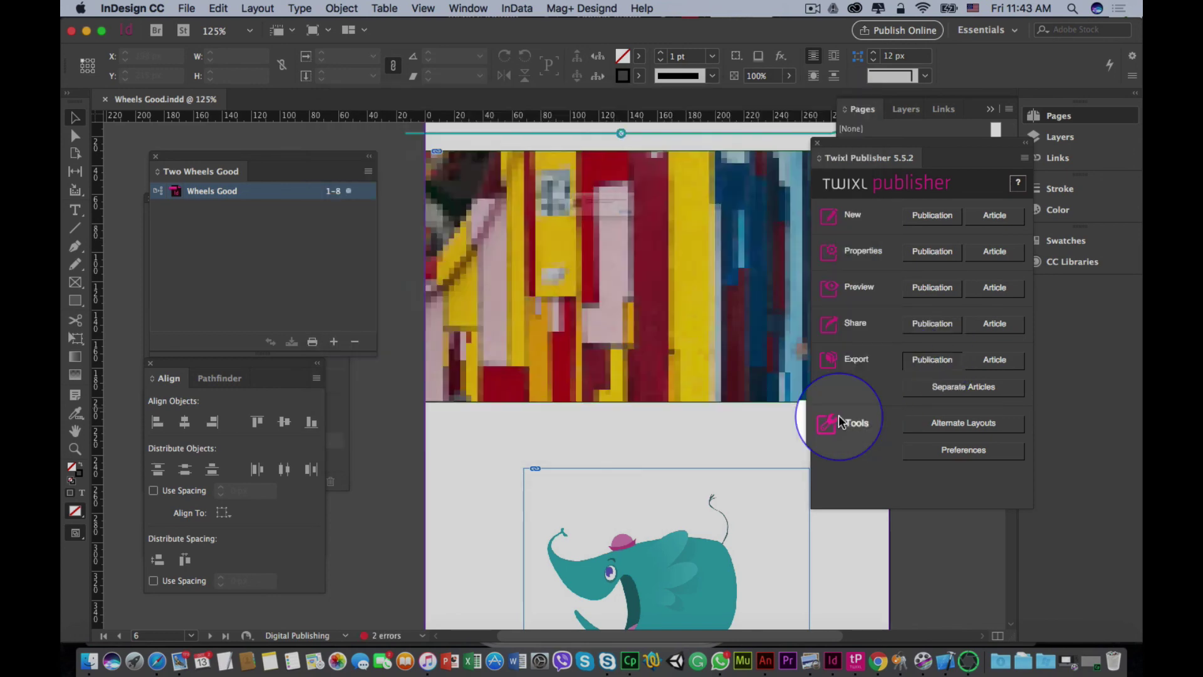
click(721, 239)
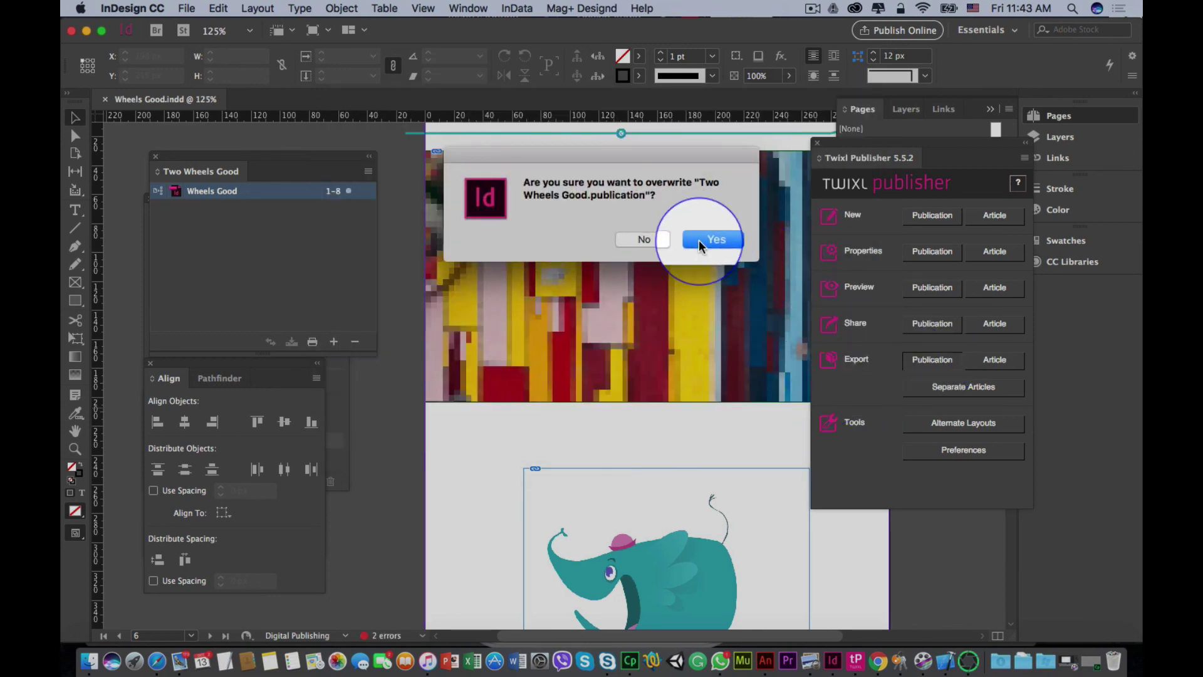
click(747, 379)
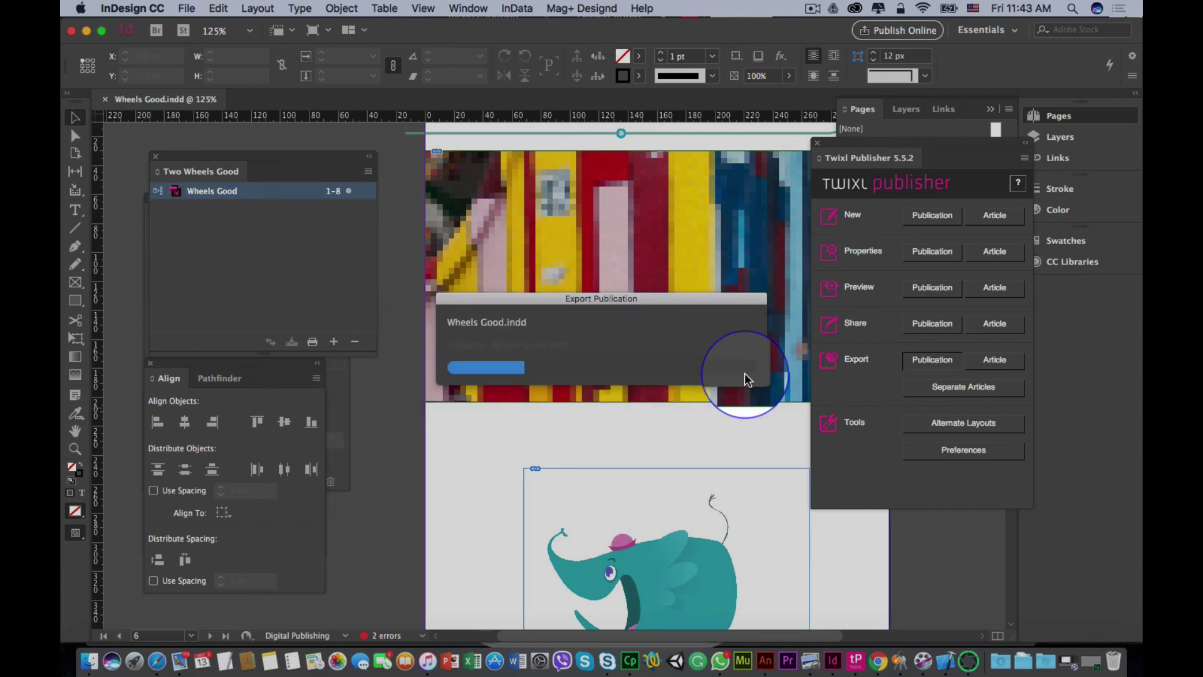
click(593, 310)
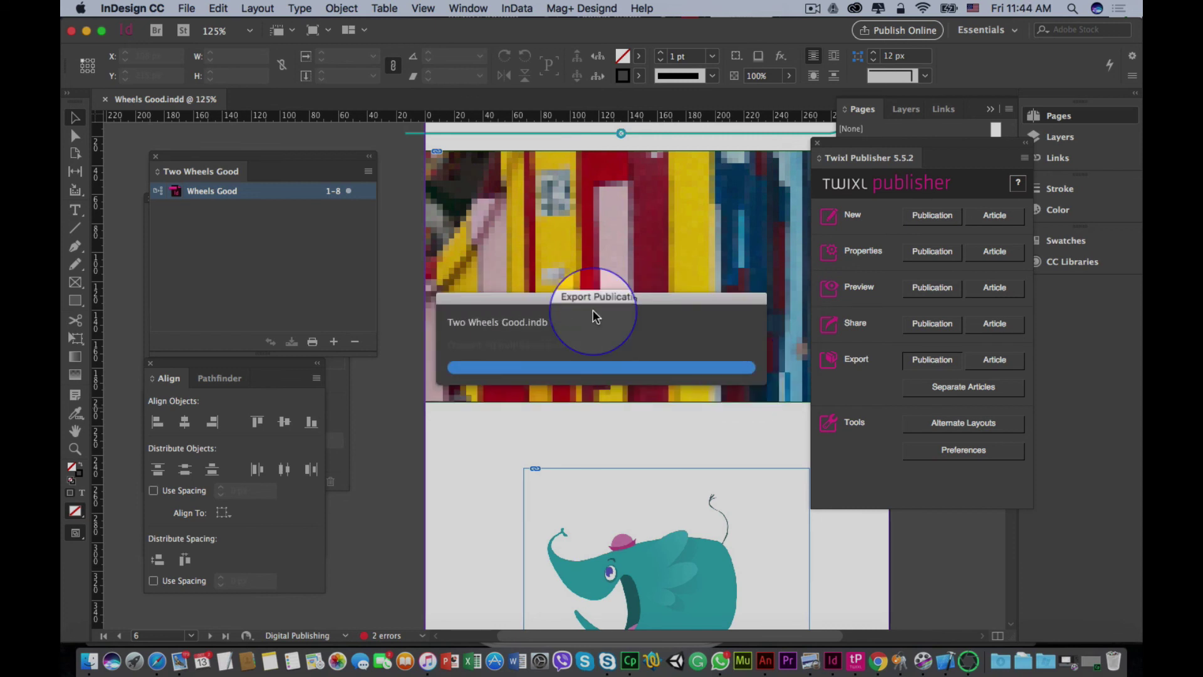
click(759, 426)
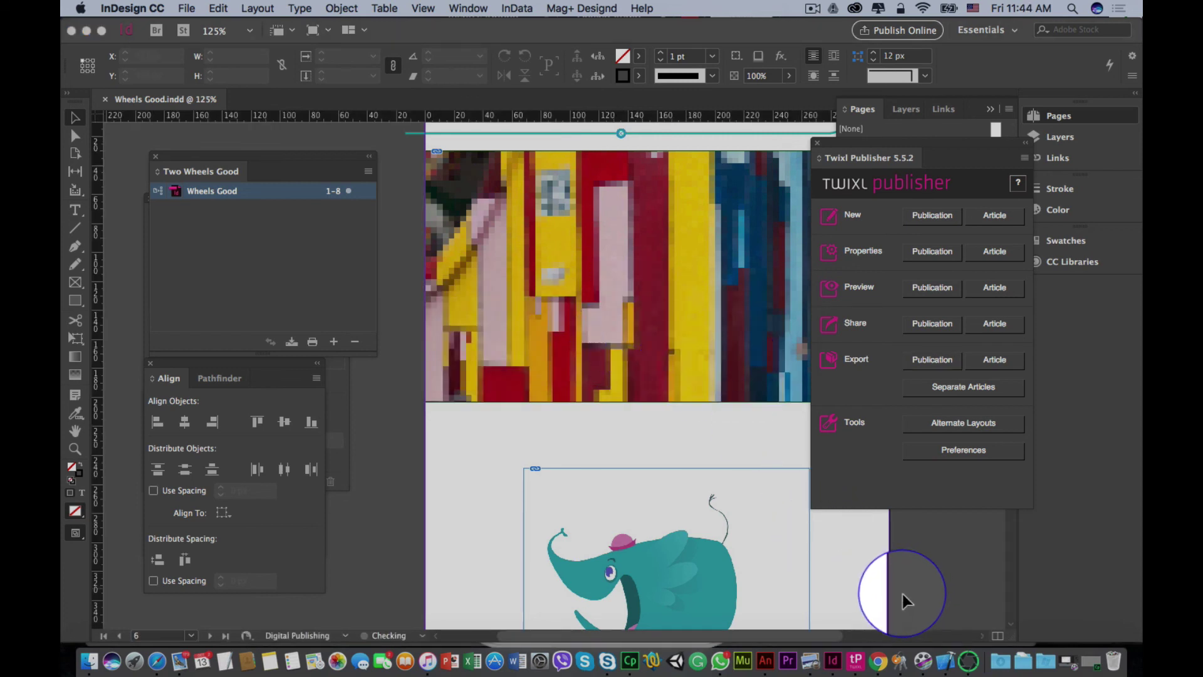
click(856, 660)
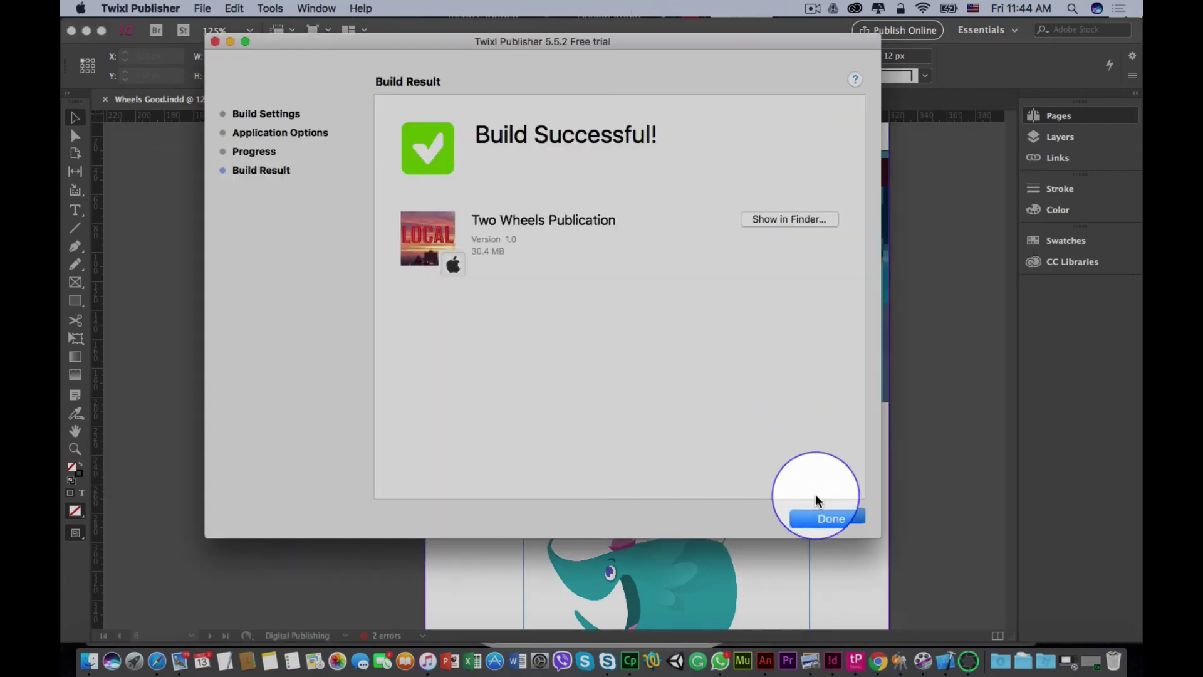
Build a version 1.0 iOS Development app over the old build and show the new .ipa in Finder
click(817, 516)
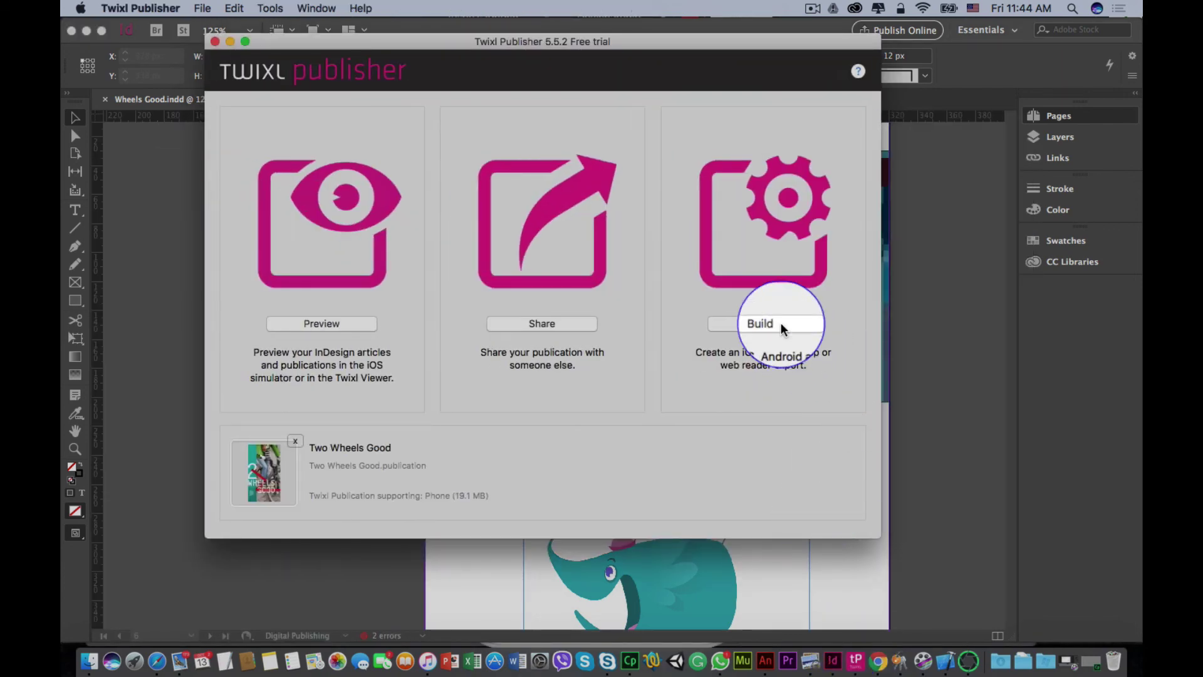
click(780, 327)
click(824, 514)
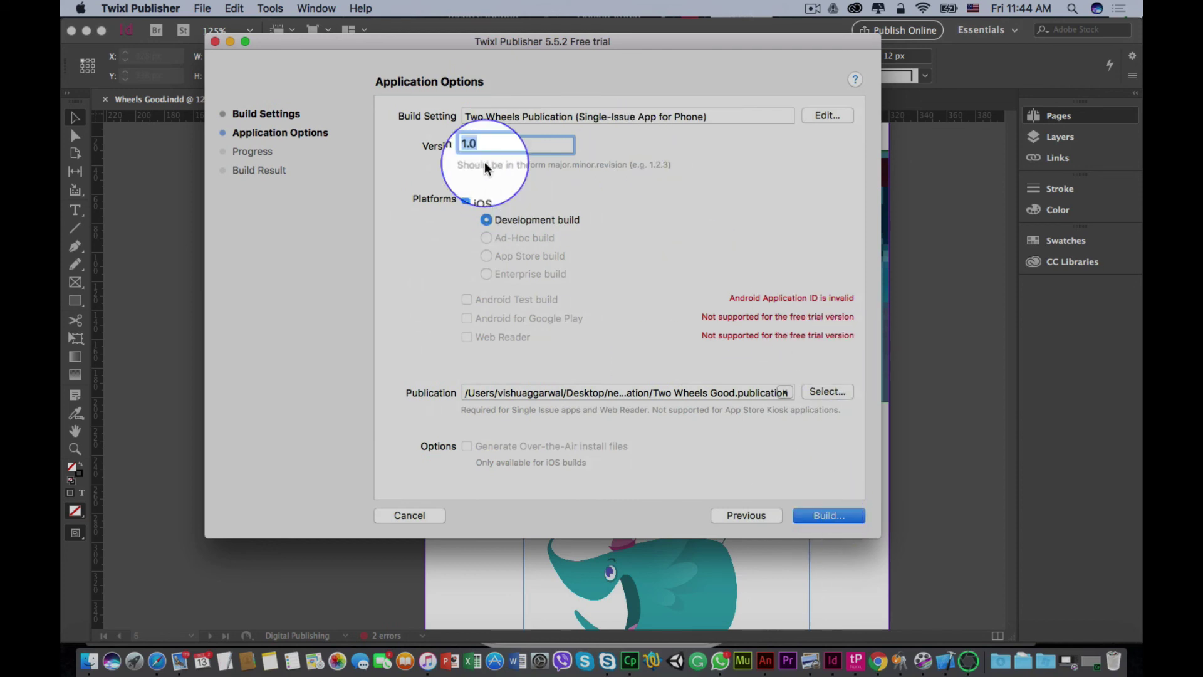
click(495, 148)
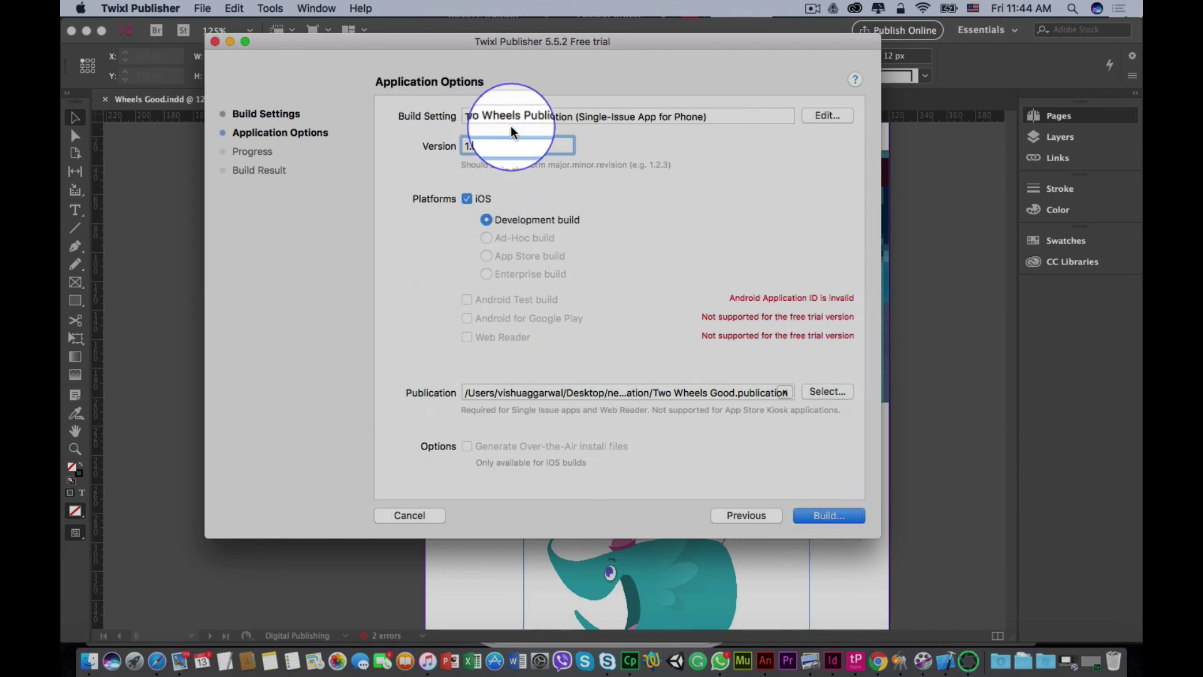
click(808, 516)
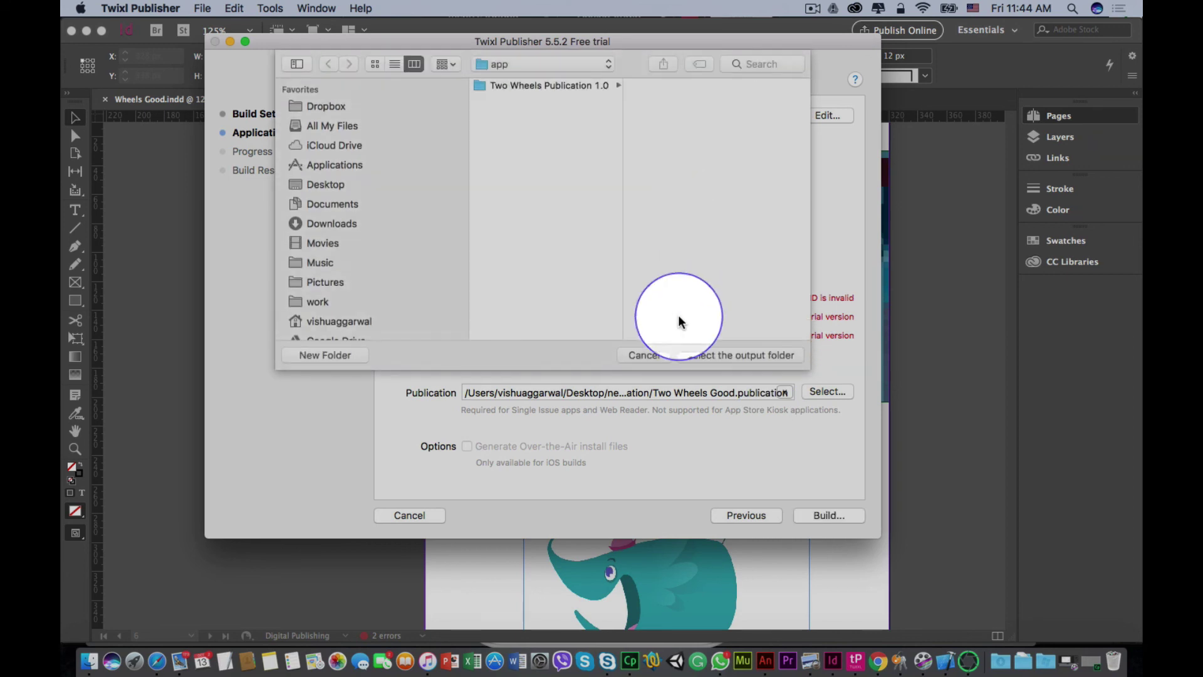
click(723, 357)
click(709, 240)
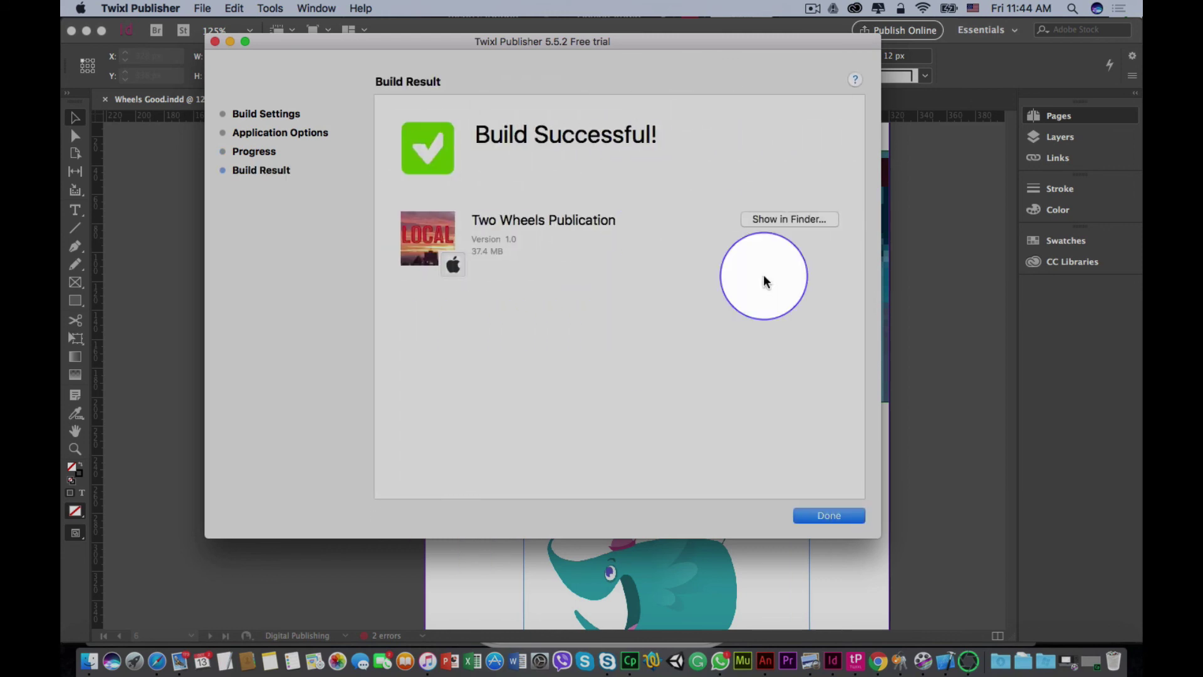
click(785, 220)
click(948, 661)
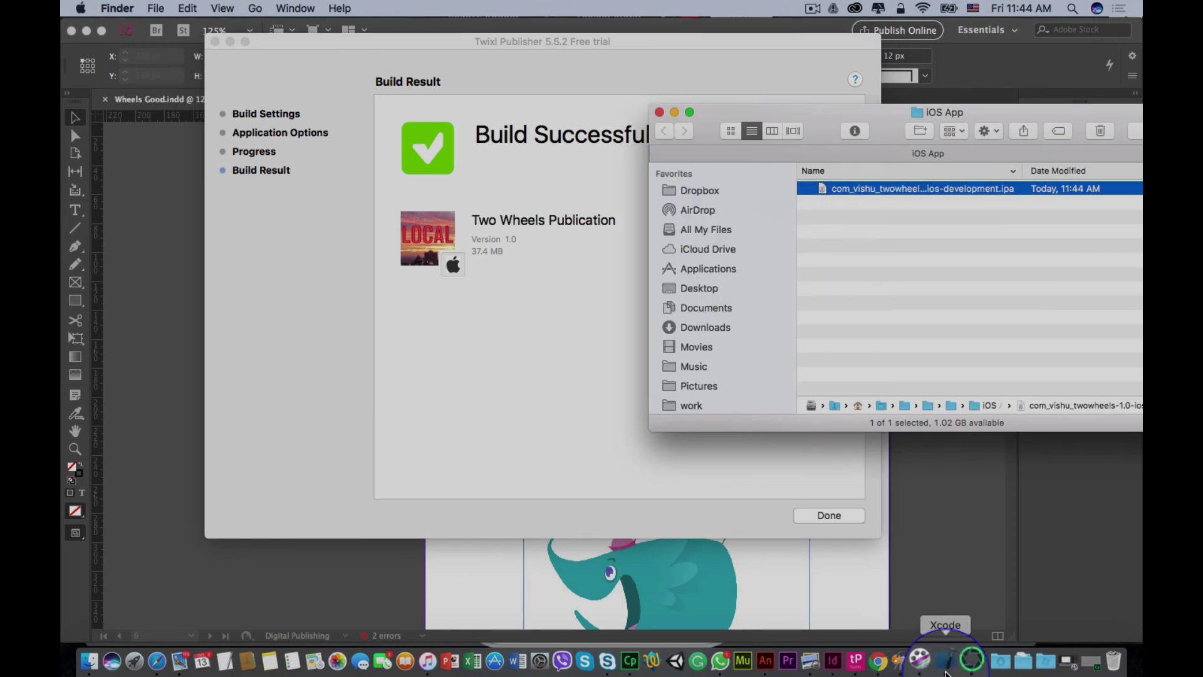
Remove the old Two Wheels Publication app from the iPhone in Xcode's Devices window
click(443, 333)
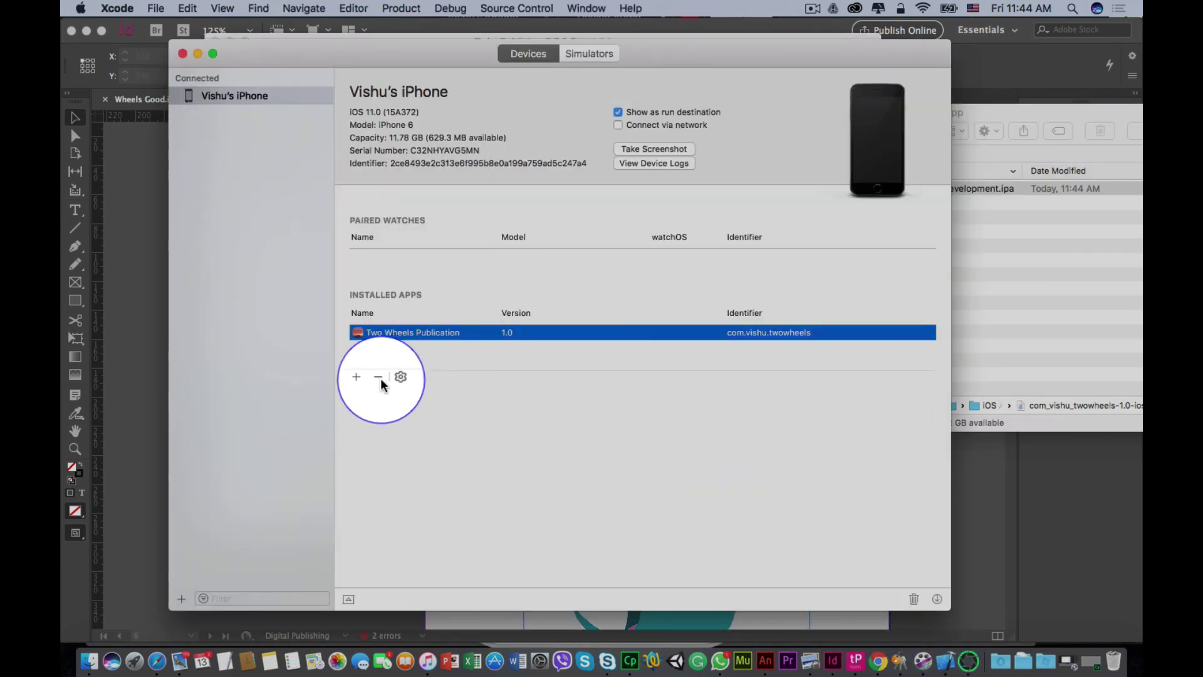
click(397, 377)
click(674, 148)
Install the new .ipa onto the iPhone and launch the app on the mirrored screen
click(890, 188)
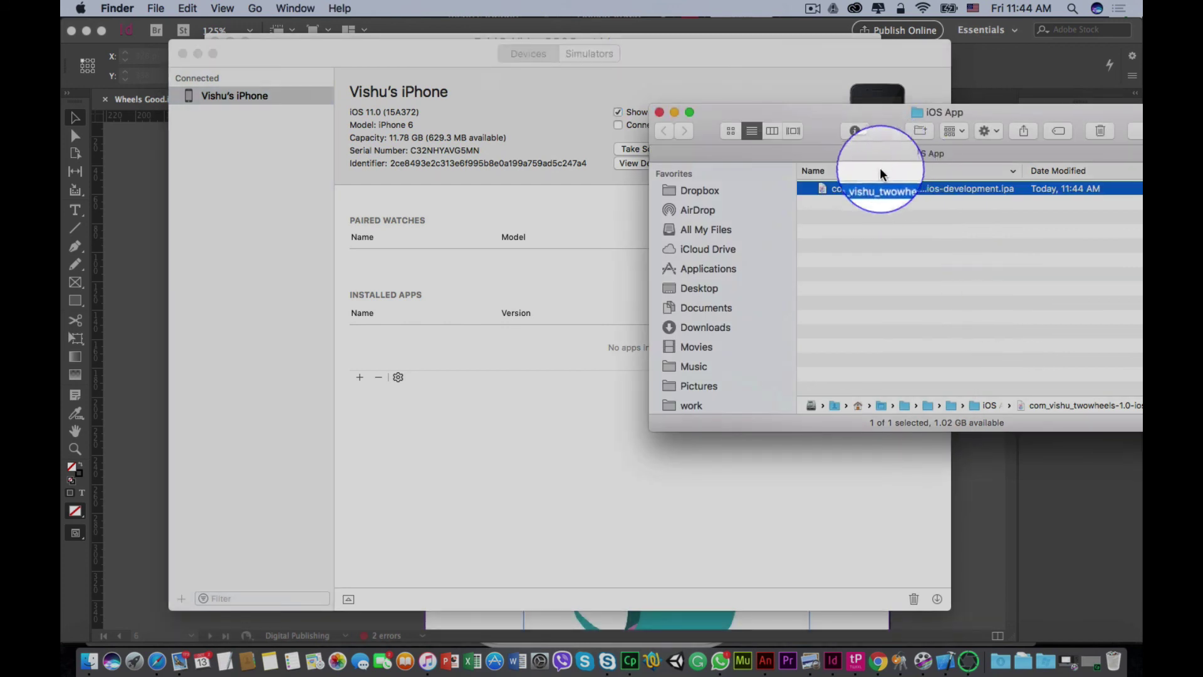
drag(890, 188, 441, 407)
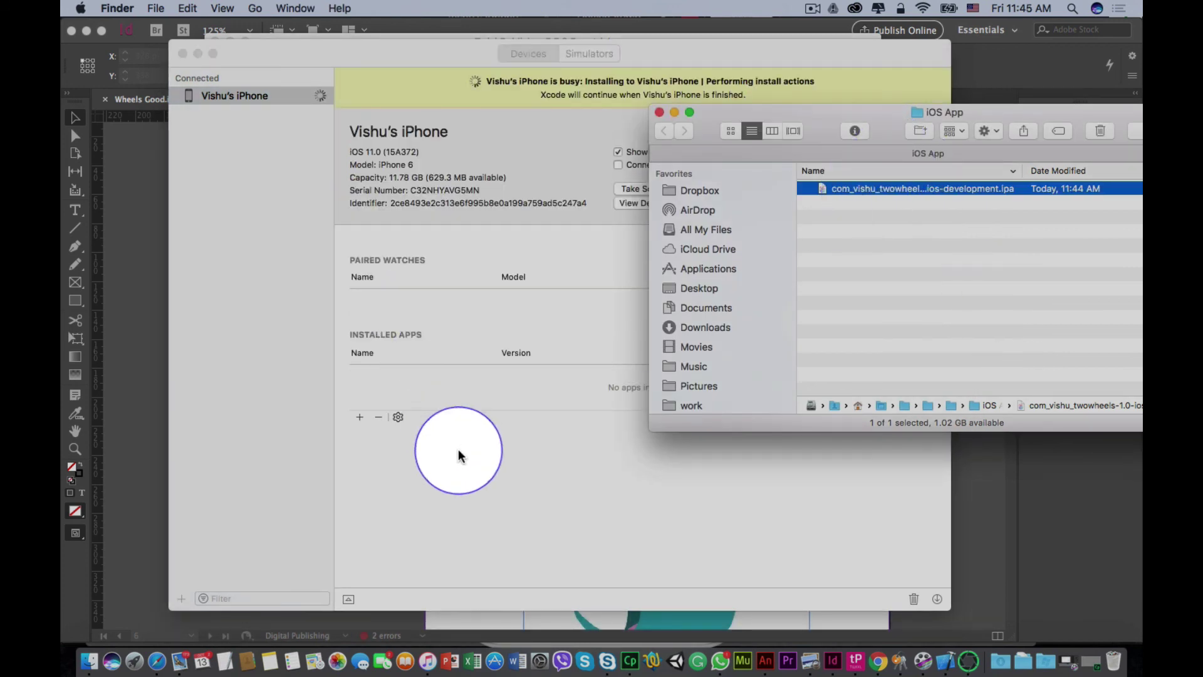
click(459, 455)
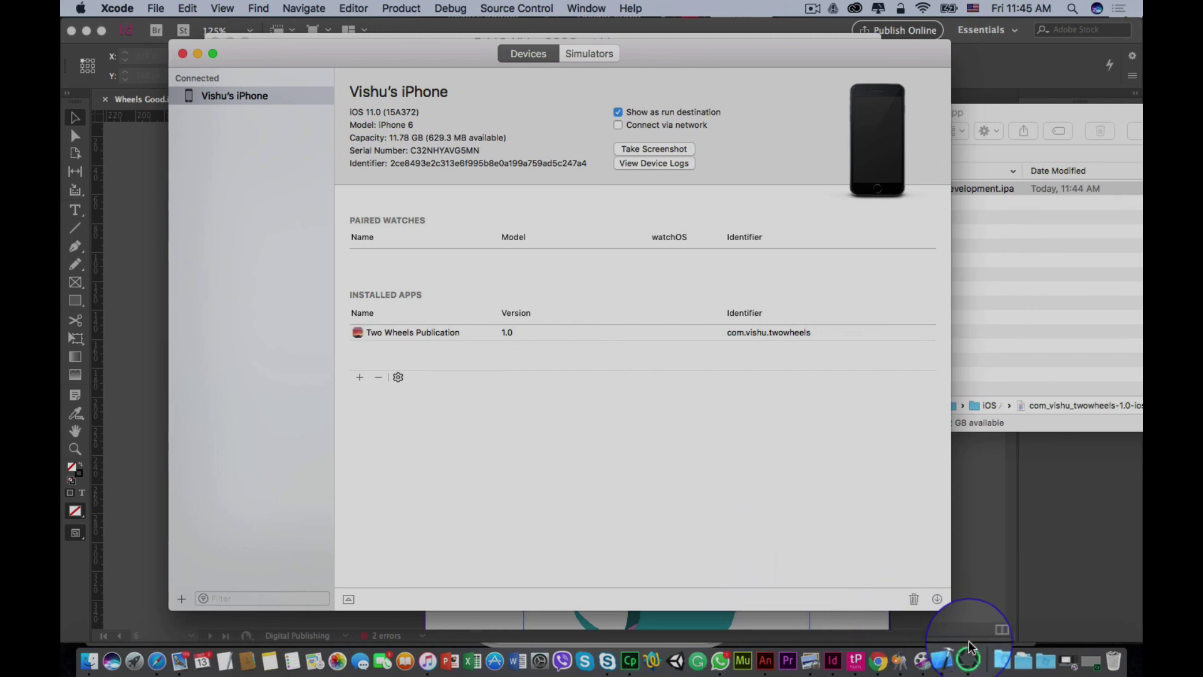
click(970, 662)
click(514, 415)
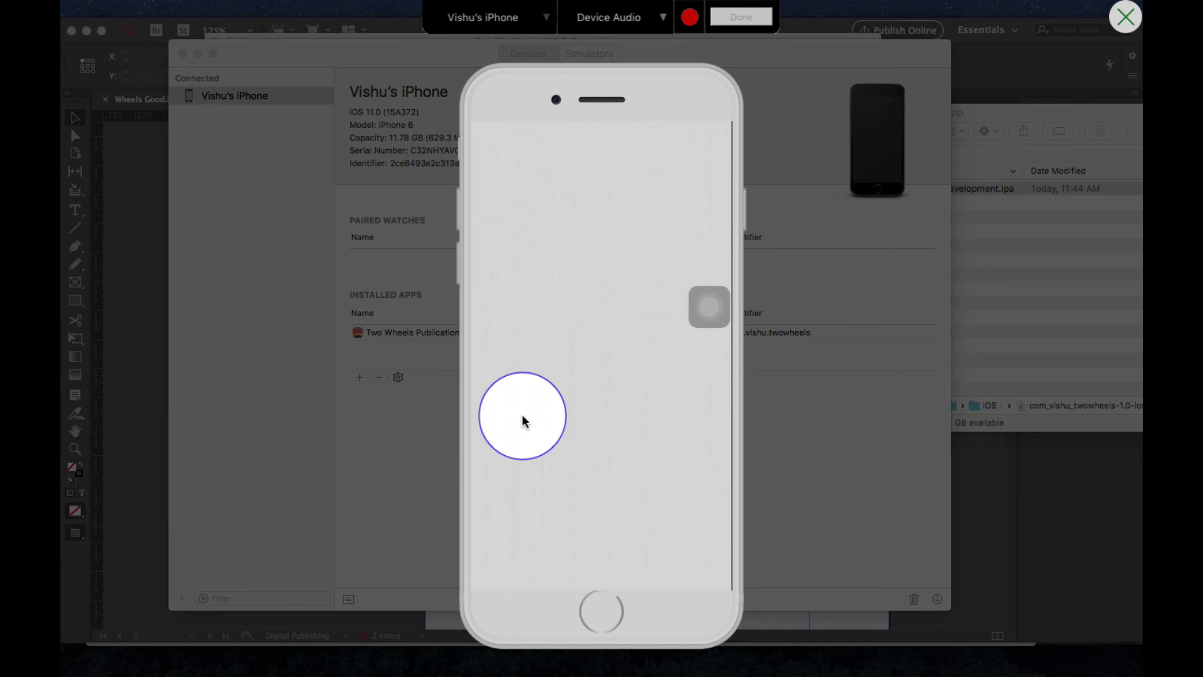
Page forward to page 6, play the teal elephant animation, and zoom into the street photo
click(521, 415)
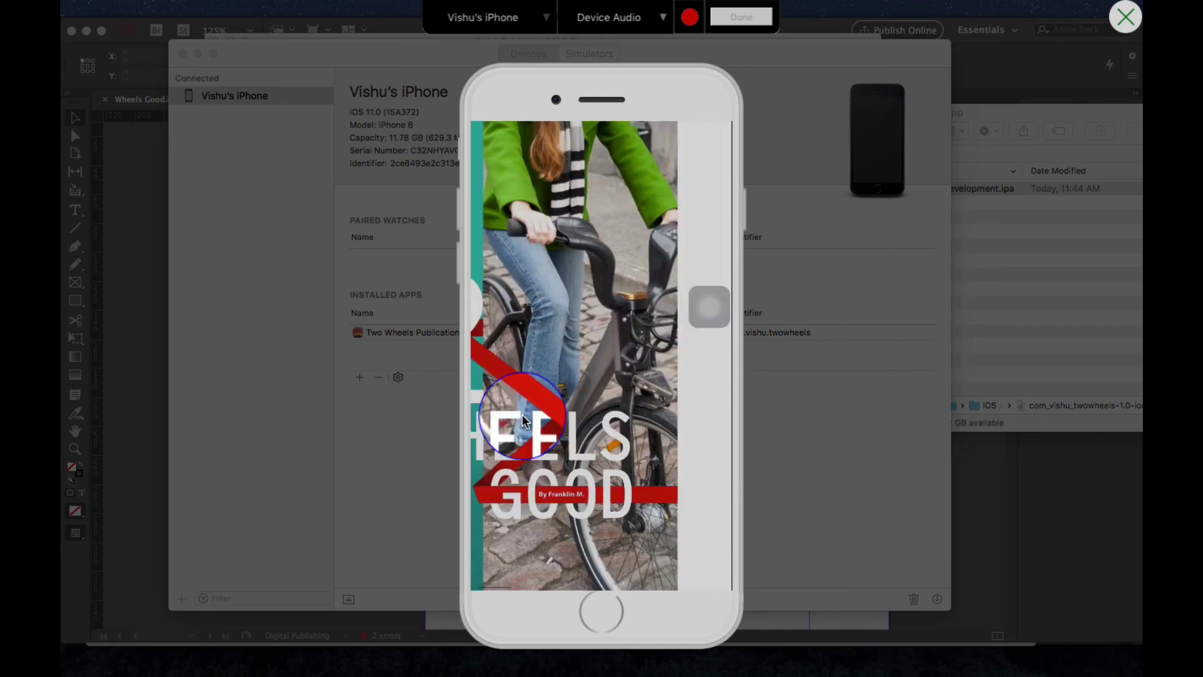
click(521, 415)
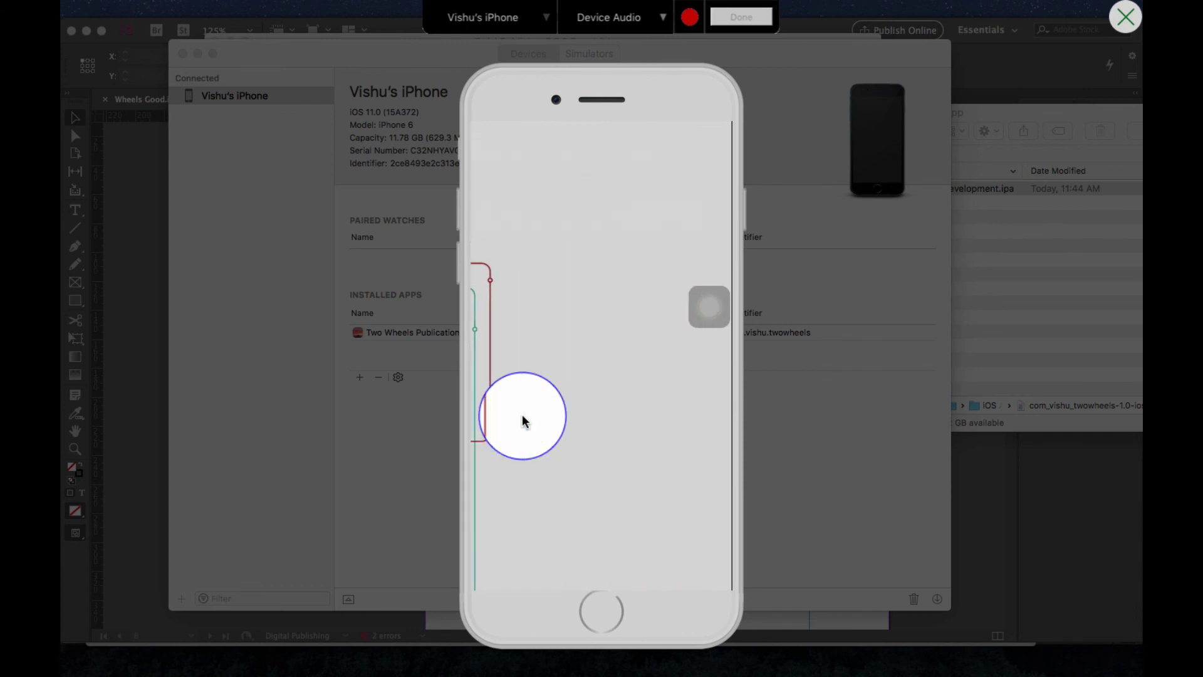
click(522, 415)
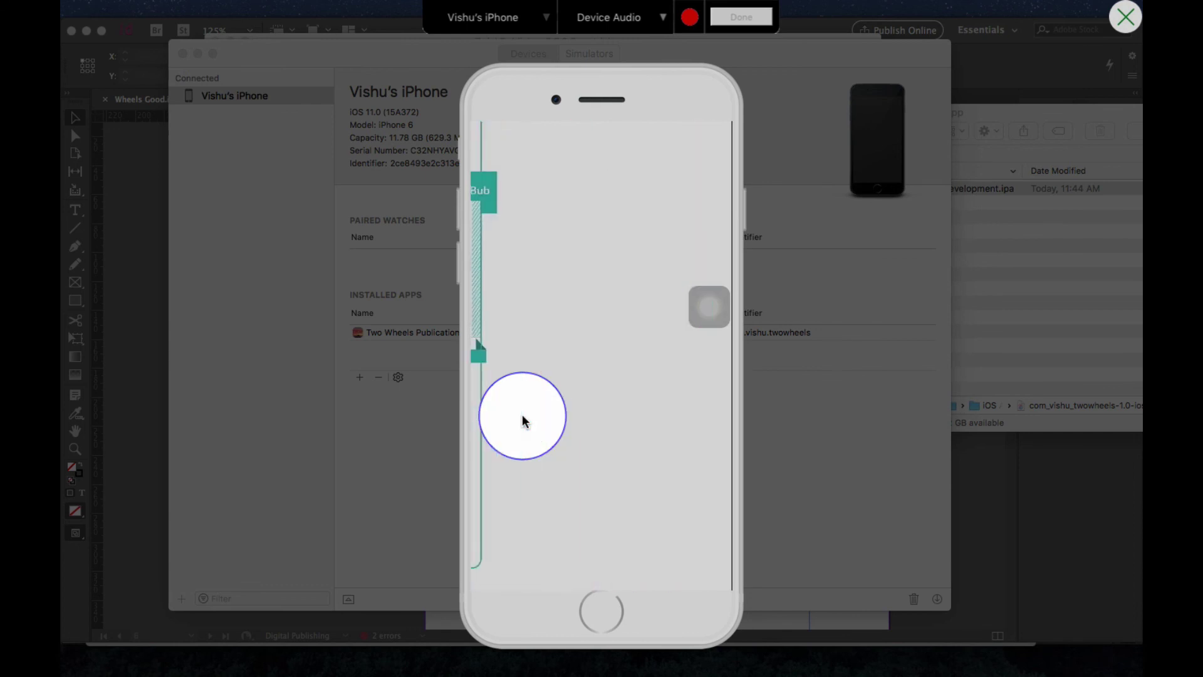
click(521, 414)
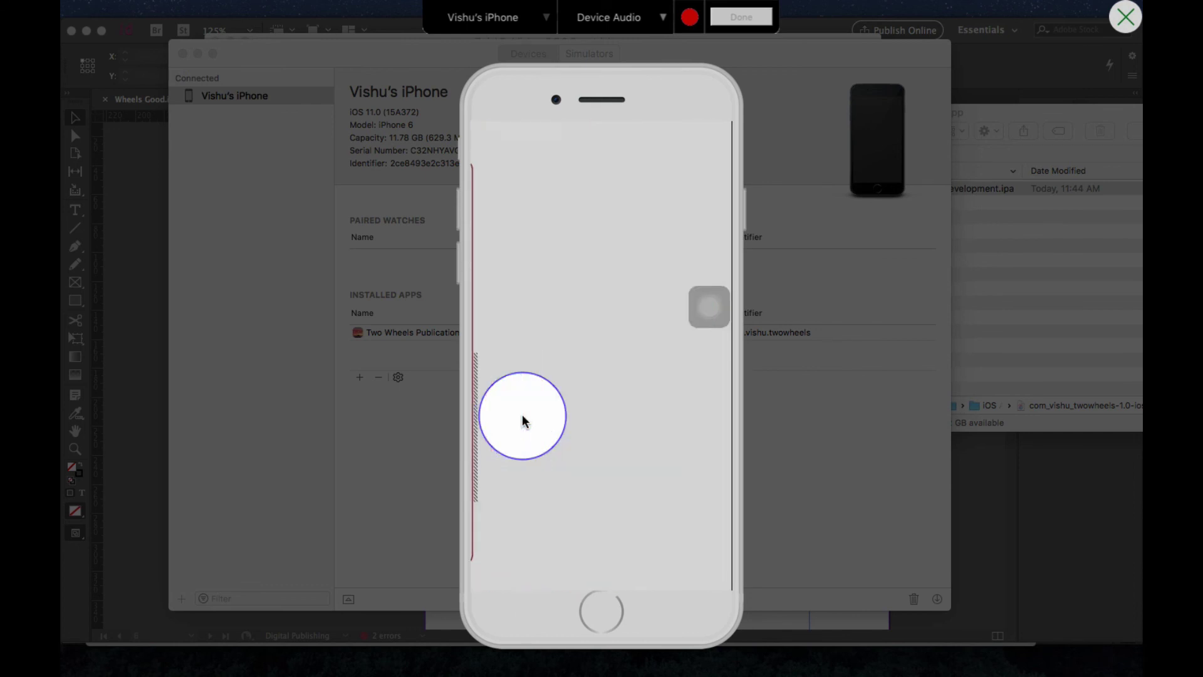
click(521, 415)
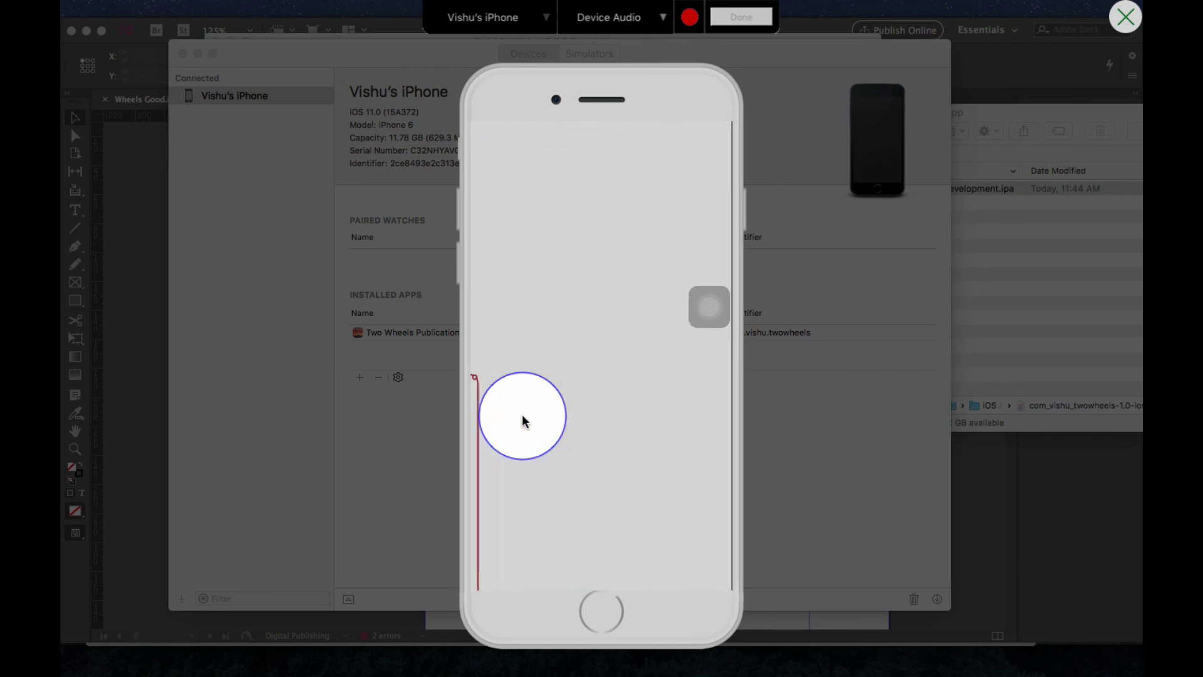
click(521, 415)
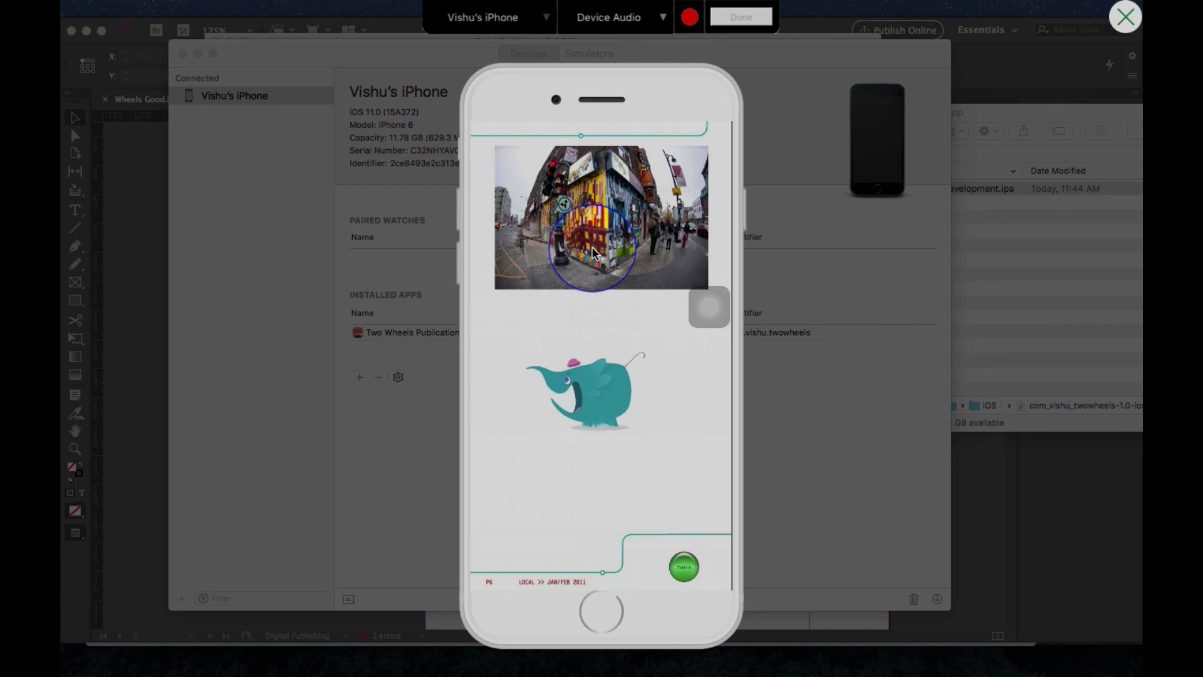
click(593, 252)
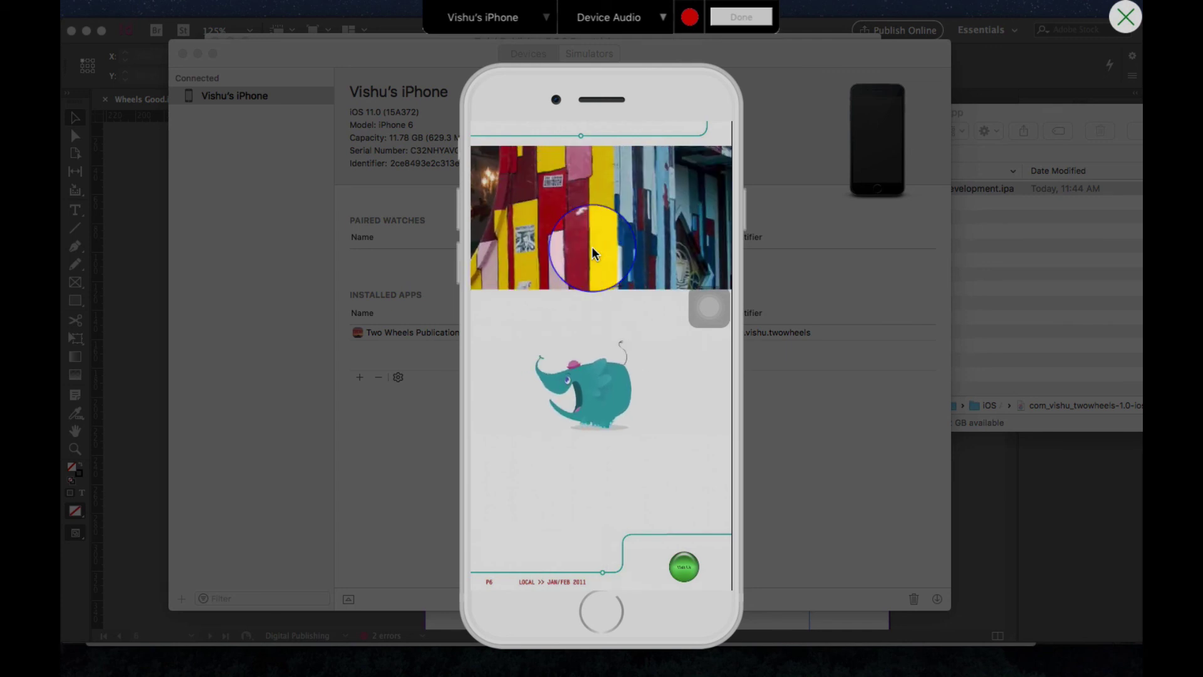